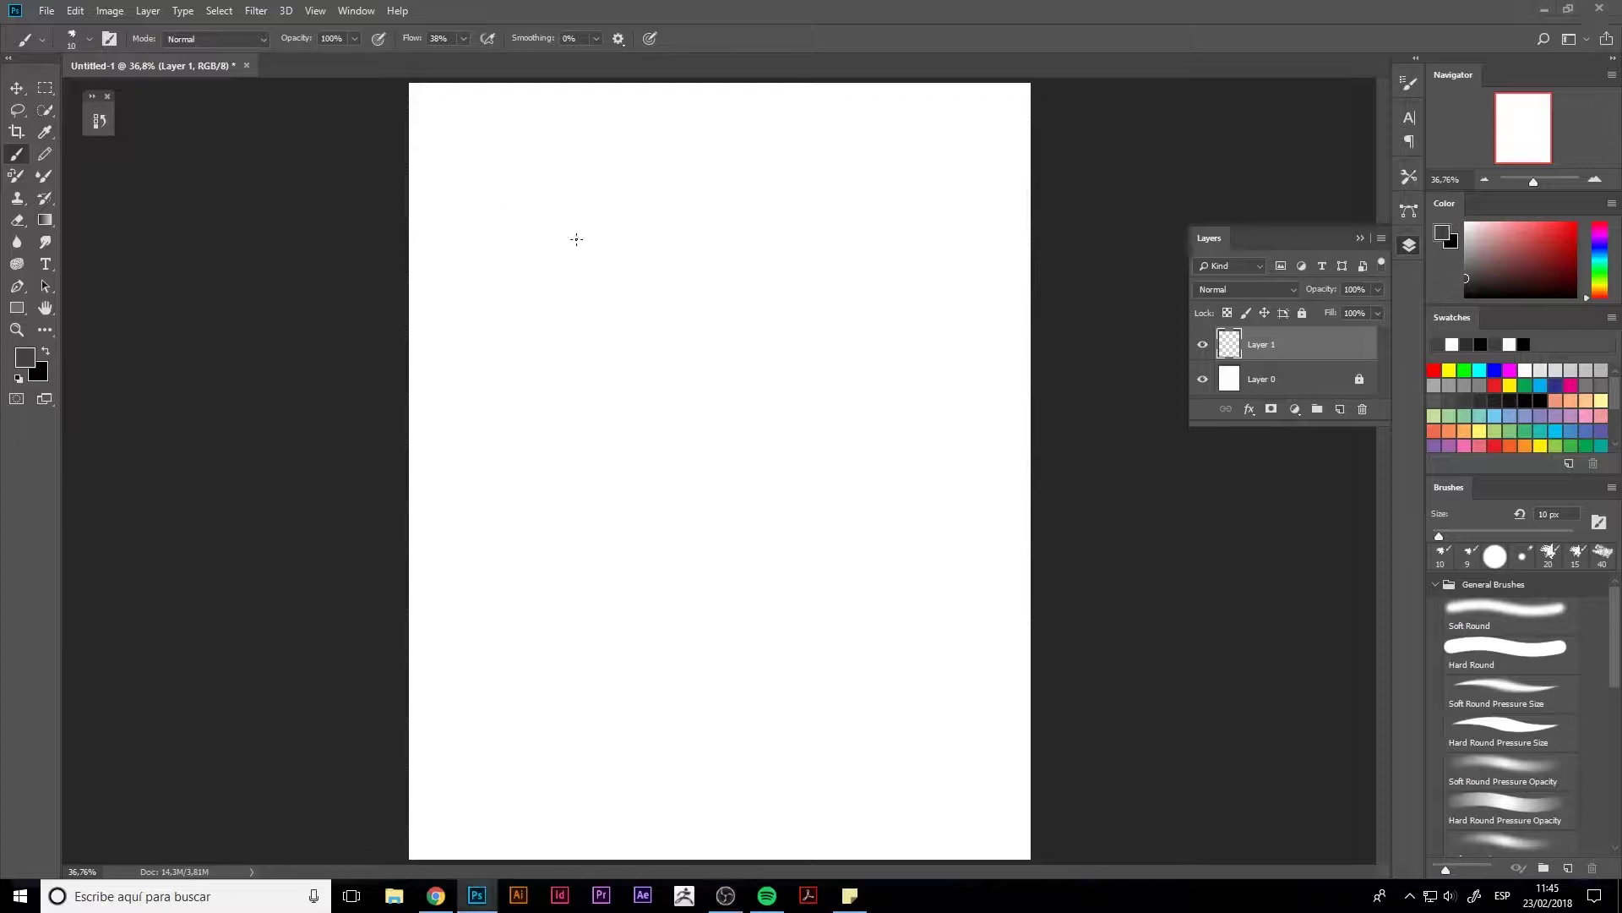
- Rough in the girl's head, neck, shoulders, arms and a hand raised near the face
{"action": "mouse_move", "coordinate": [676, 282]}
{"action": "left_mouse_down"}
{"action": "mouse_move", "coordinate": [735, 246]}
{"action": "mouse_move", "coordinate": [710, 363]}
{"action": "mouse_move", "coordinate": [740, 264]}
{"action": "left_mouse_up"}
{"action": "left_click_drag", "start_coordinate": [709, 334], "coordinate": [660, 376]}
{"action": "left_click_drag", "start_coordinate": [781, 300], "coordinate": [826, 359]}
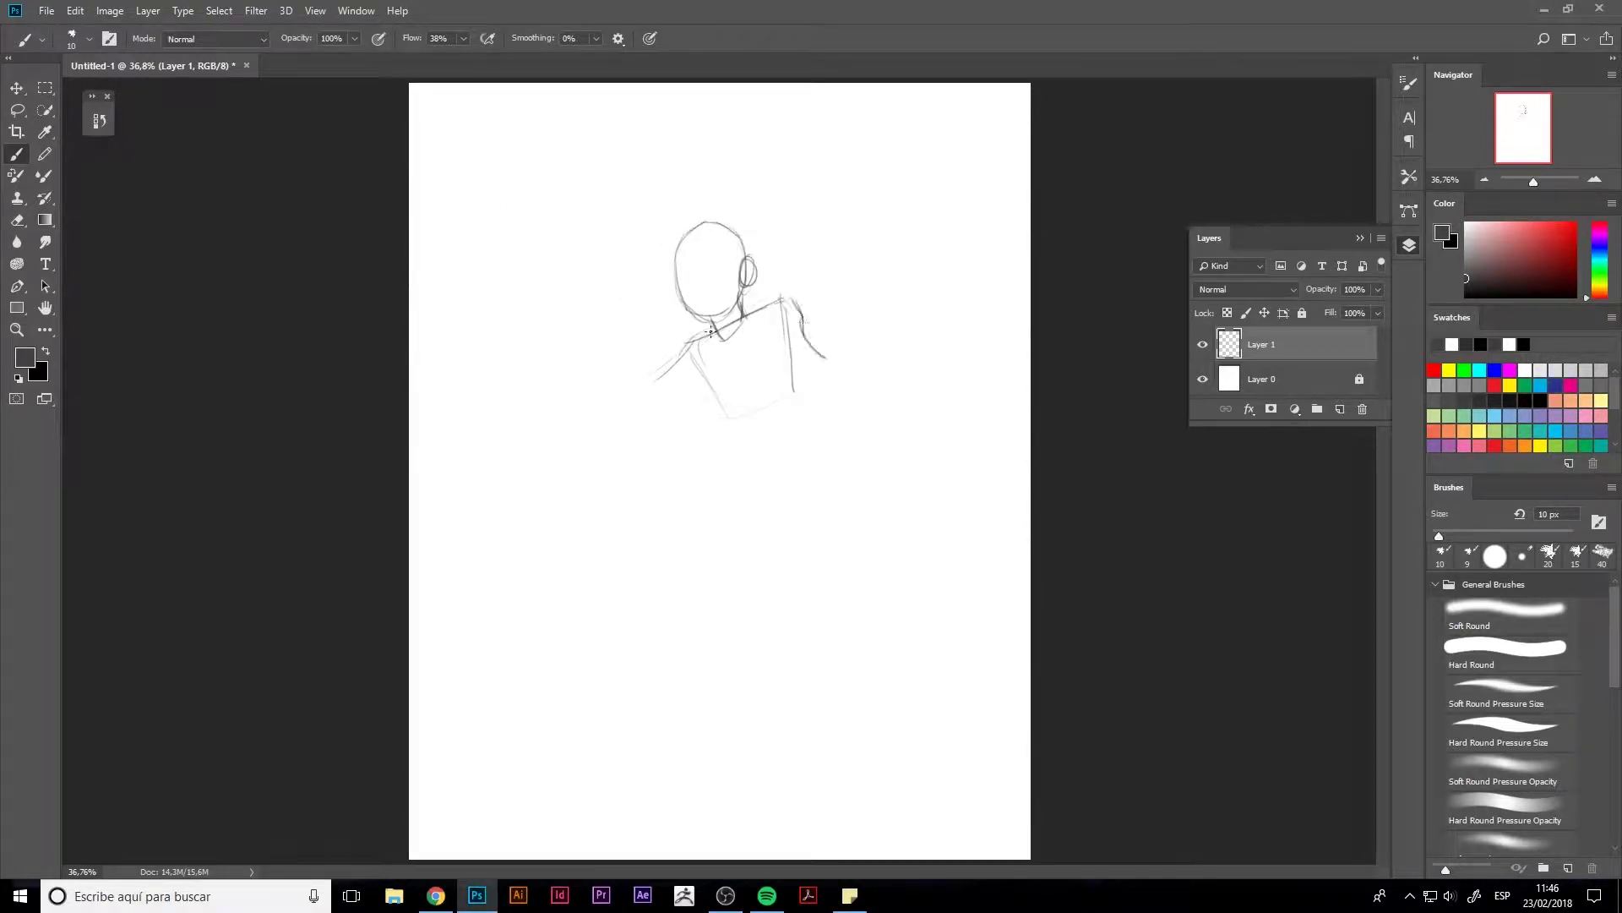
{"action": "left_click_drag", "start_coordinate": [714, 329], "coordinate": [634, 387]}
{"action": "left_click_drag", "start_coordinate": [663, 321], "coordinate": [608, 392]}
{"action": "mouse_move", "coordinate": [670, 289]}
{"action": "left_mouse_down"}
{"action": "mouse_move", "coordinate": [700, 319]}
{"action": "mouse_move", "coordinate": [613, 401]}
{"action": "left_mouse_up"}
{"action": "left_click_drag", "start_coordinate": [722, 376], "coordinate": [710, 443]}
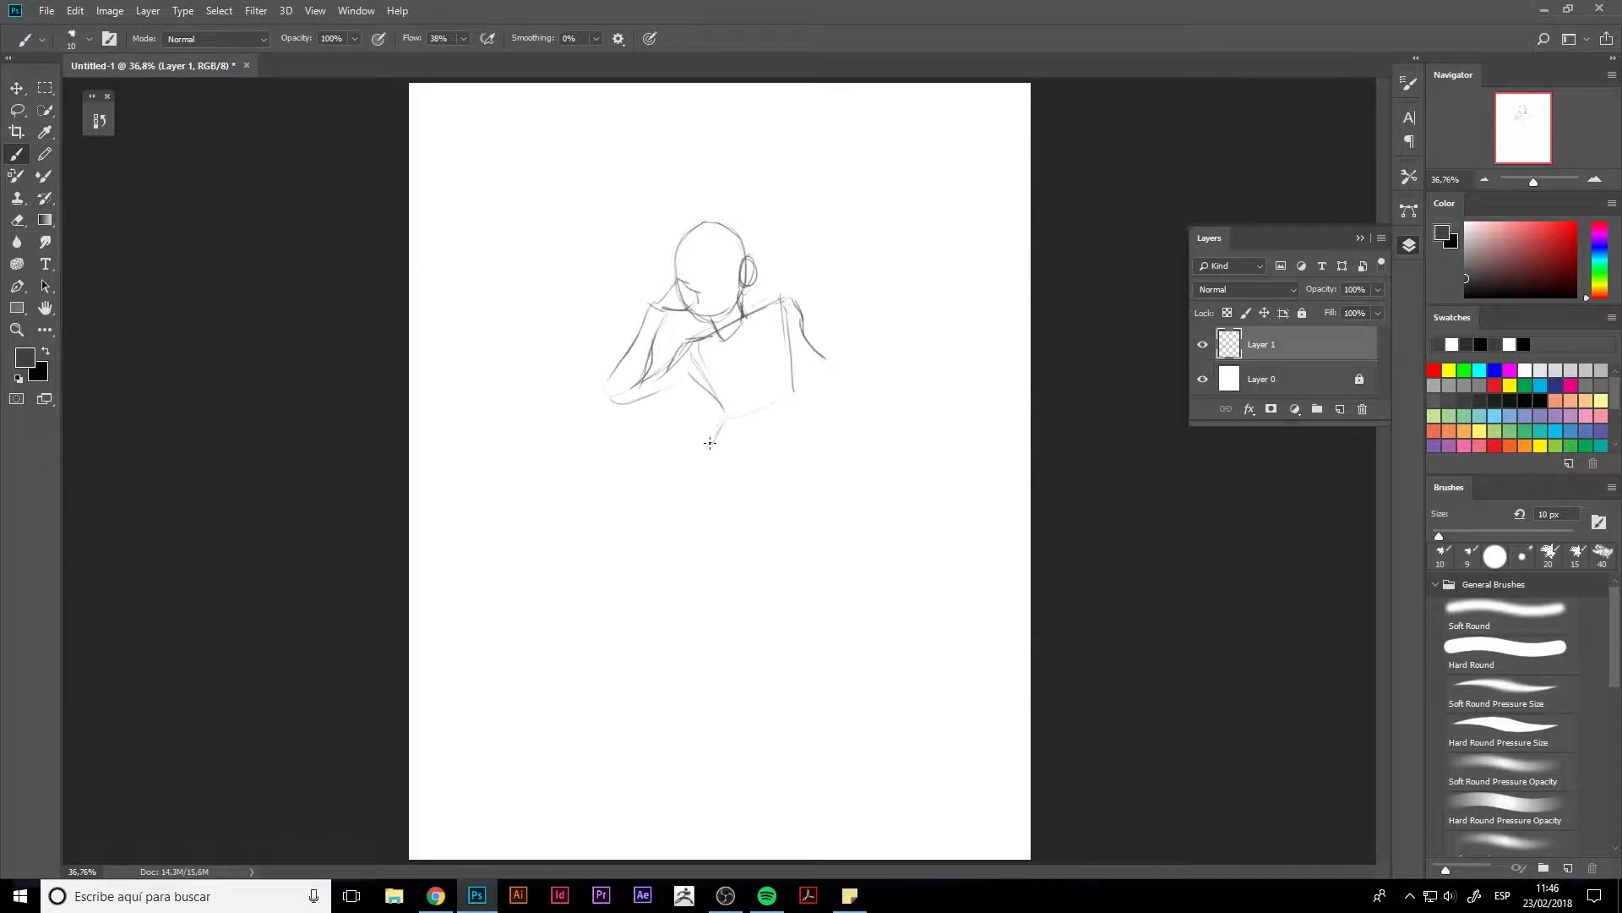
- Sketch the torso, waist and hip contours
{"action": "left_click_drag", "start_coordinate": [790, 370], "coordinate": [794, 456]}
{"action": "left_click_drag", "start_coordinate": [769, 407], "coordinate": [765, 456]}
{"action": "left_click_drag", "start_coordinate": [705, 368], "coordinate": [739, 401]}
{"action": "mouse_move", "coordinate": [786, 334]}
{"action": "left_mouse_down"}
{"action": "mouse_move", "coordinate": [795, 388]}
{"action": "mouse_move", "coordinate": [697, 524]}
{"action": "left_mouse_up"}
{"action": "left_click_drag", "start_coordinate": [791, 463], "coordinate": [764, 507]}
- Lasso the hand near the face and rotate it into a better position
{"action": "key", "text": "l"}
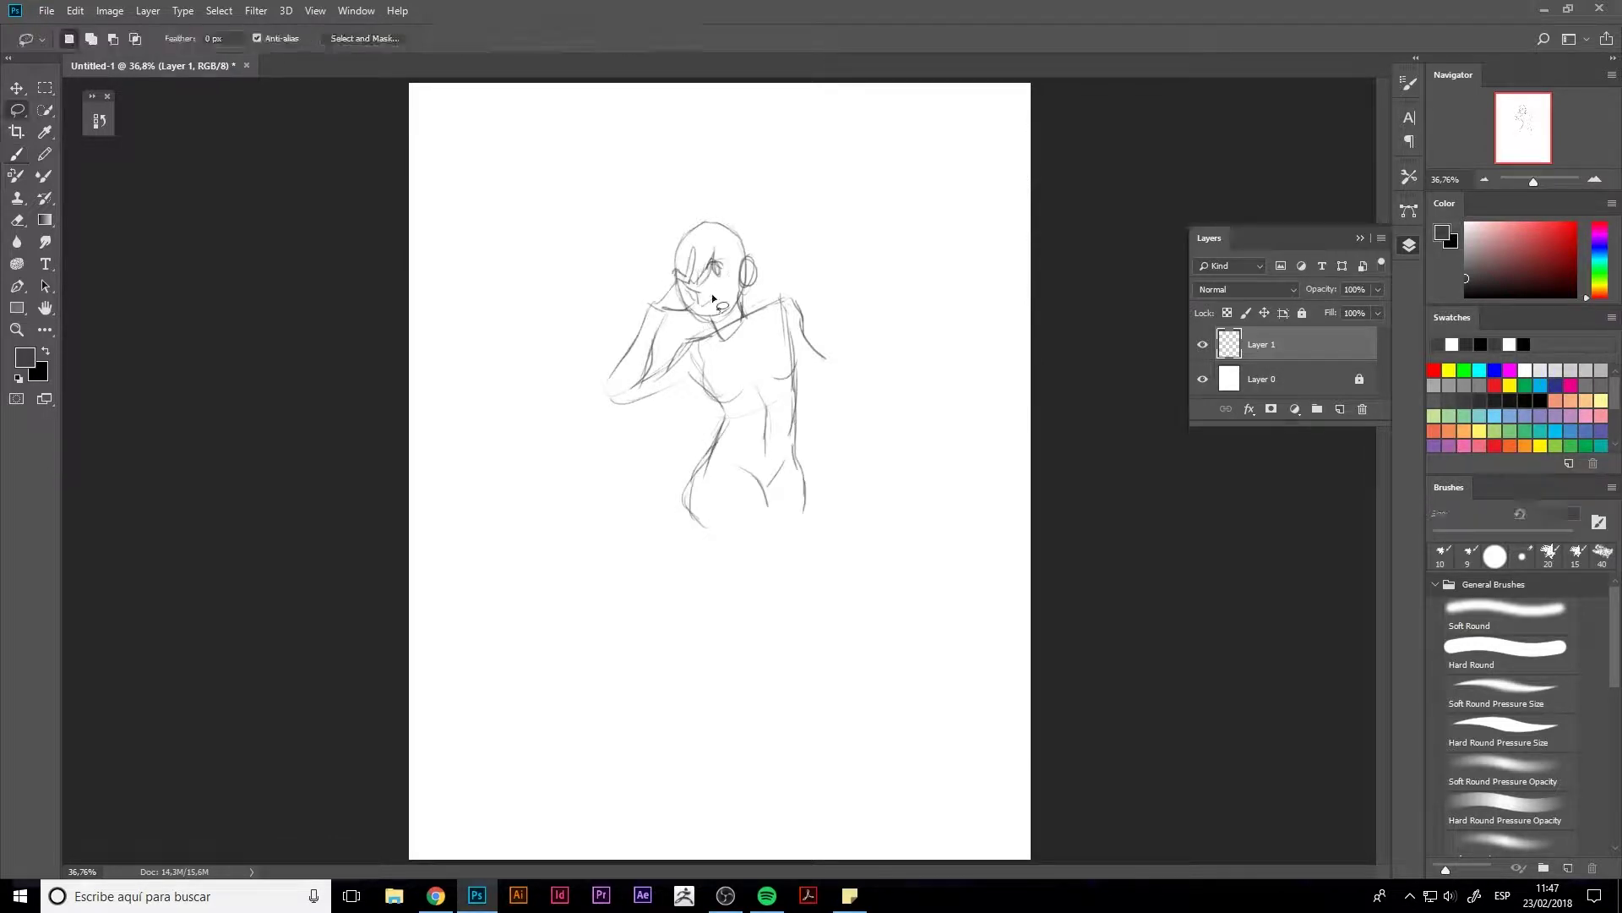
{"action": "mouse_move", "coordinate": [712, 292]}
{"action": "left_mouse_down"}
{"action": "mouse_move", "coordinate": [710, 252]}
{"action": "mouse_move", "coordinate": [666, 213]}
{"action": "left_mouse_up"}
{"action": "key", "text": "ctrl+t"}
{"action": "left_click_drag", "start_coordinate": [655, 348], "coordinate": [644, 336]}
{"action": "key", "text": "Return"}
{"action": "key", "text": "ctrl+d"}
{"action": "key", "text": "b"}
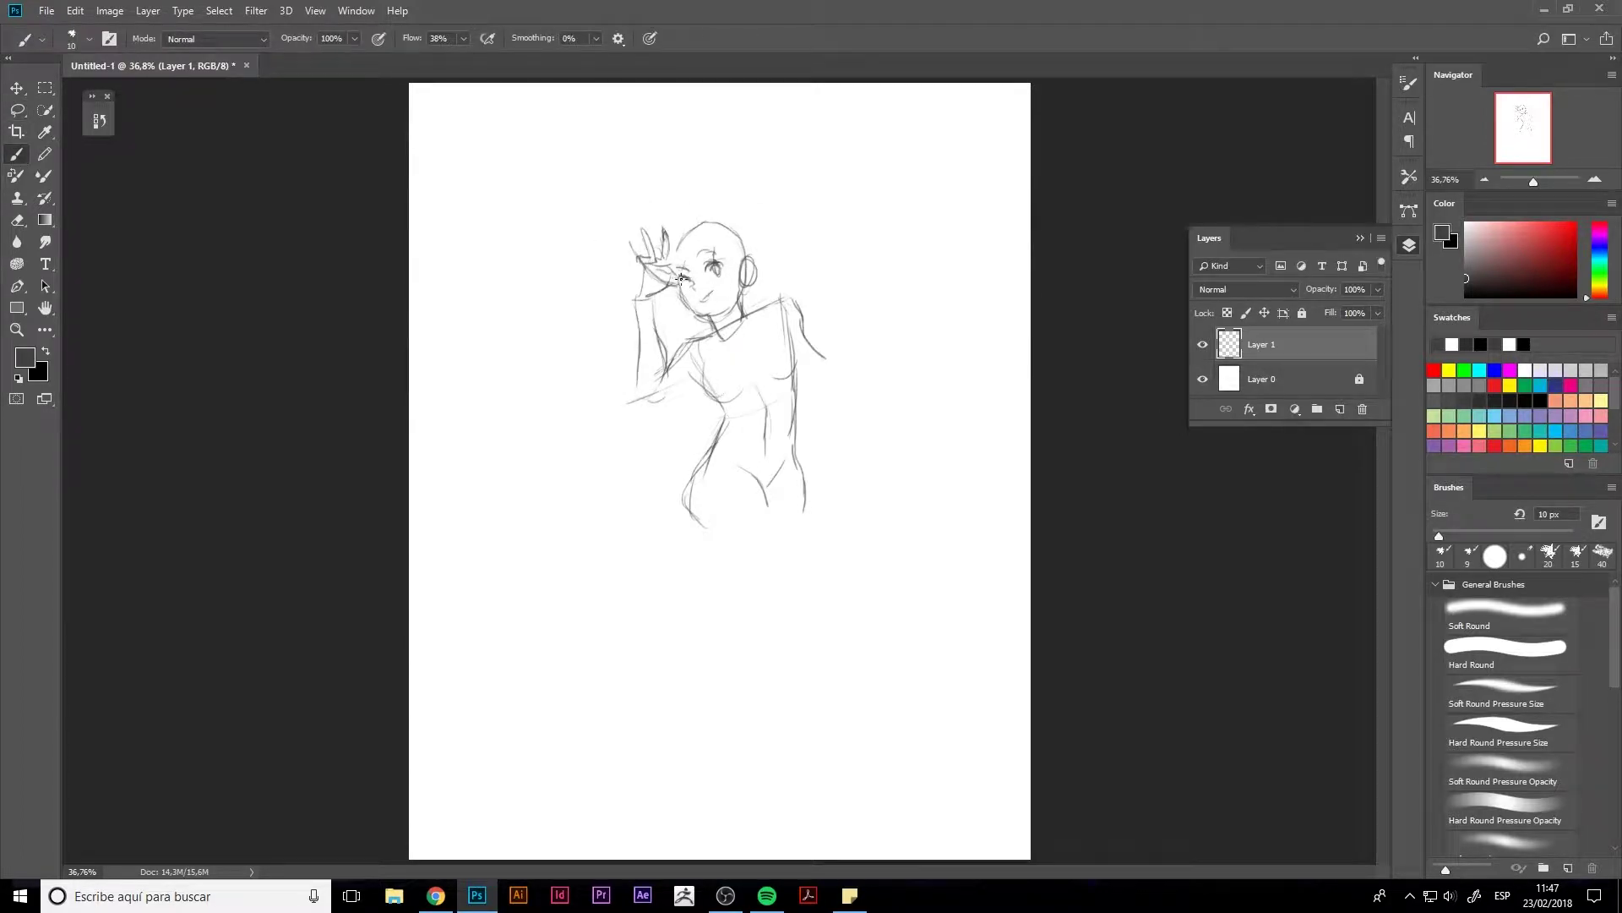
- Sketch the raised right arm, rework the left arm, collar and hair bun, and add long hair
{"action": "mouse_move", "coordinate": [803, 304]}
{"action": "left_mouse_down"}
{"action": "mouse_move", "coordinate": [829, 397]}
{"action": "mouse_move", "coordinate": [849, 304]}
{"action": "mouse_move", "coordinate": [838, 393]}
{"action": "left_mouse_up"}
{"action": "mouse_move", "coordinate": [705, 365]}
{"action": "left_mouse_down"}
{"action": "mouse_move", "coordinate": [634, 408]}
{"action": "mouse_move", "coordinate": [706, 367]}
{"action": "mouse_move", "coordinate": [715, 329]}
{"action": "left_mouse_up"}
{"action": "mouse_move", "coordinate": [700, 234]}
{"action": "left_mouse_down"}
{"action": "mouse_move", "coordinate": [669, 324]}
{"action": "mouse_move", "coordinate": [795, 260]}
{"action": "left_mouse_up"}
{"action": "mouse_move", "coordinate": [705, 312]}
{"action": "left_mouse_down"}
{"action": "mouse_move", "coordinate": [671, 341]}
{"action": "mouse_move", "coordinate": [613, 489]}
{"action": "left_mouse_up"}
{"action": "left_click_drag", "start_coordinate": [790, 376], "coordinate": [827, 483]}
{"action": "left_click_drag", "start_coordinate": [693, 226], "coordinate": [744, 231]}
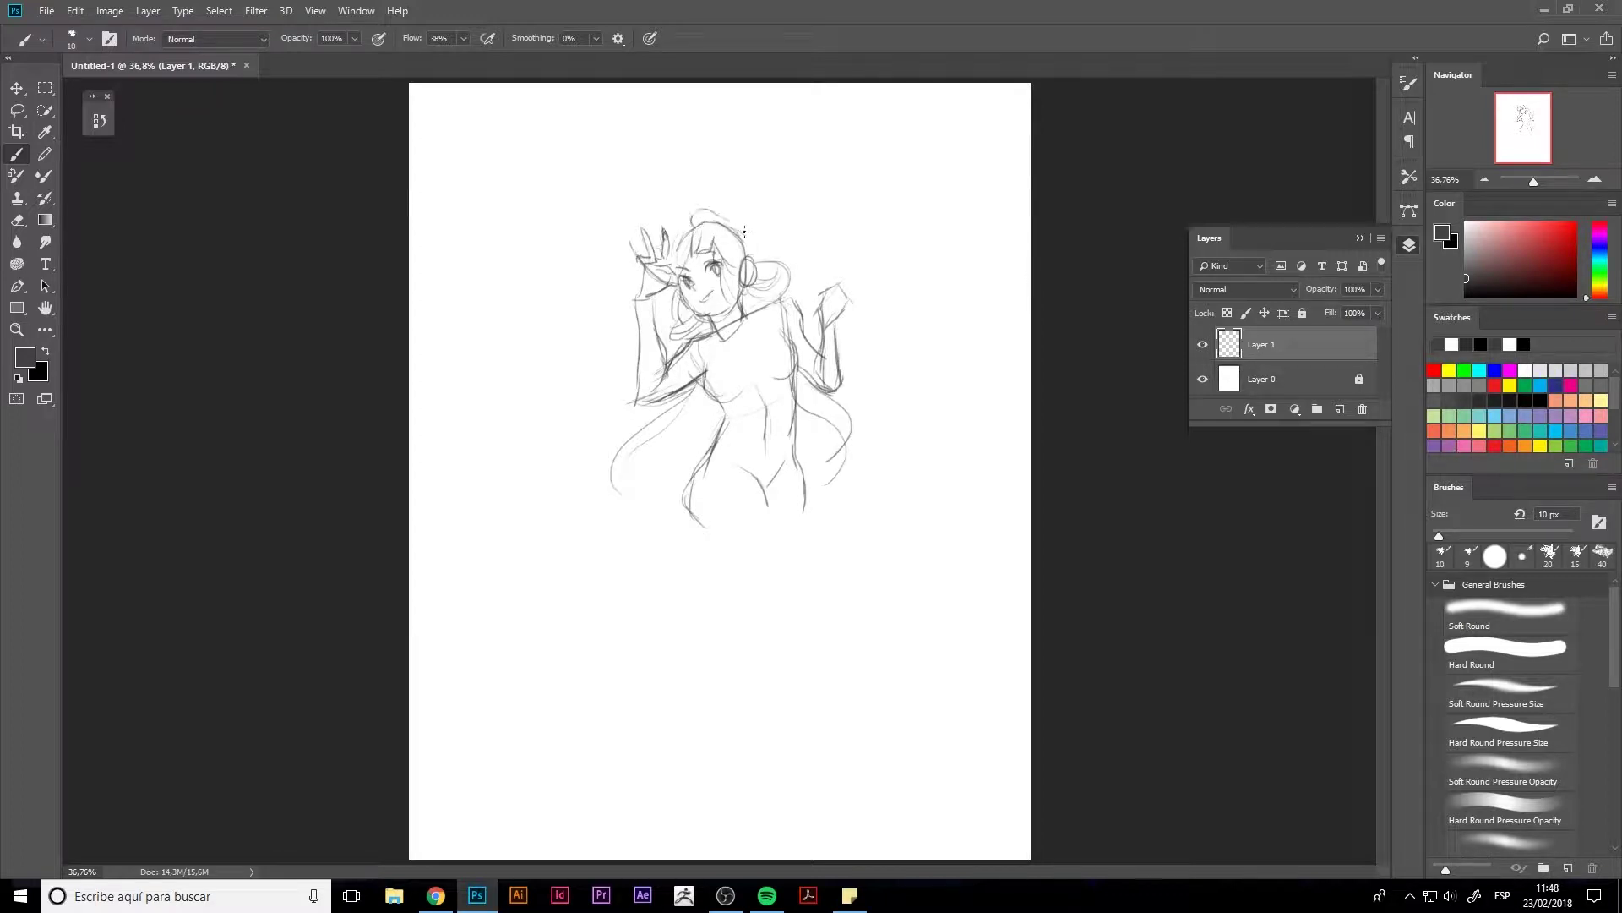
- Scale the whole sketch up to fill the canvas and fade its layer to 23%
{"action": "key", "text": "ctrl+t"}
{"action": "left_click_drag", "start_coordinate": [829, 528], "coordinate": [985, 859]}
{"action": "key", "text": "Return"}
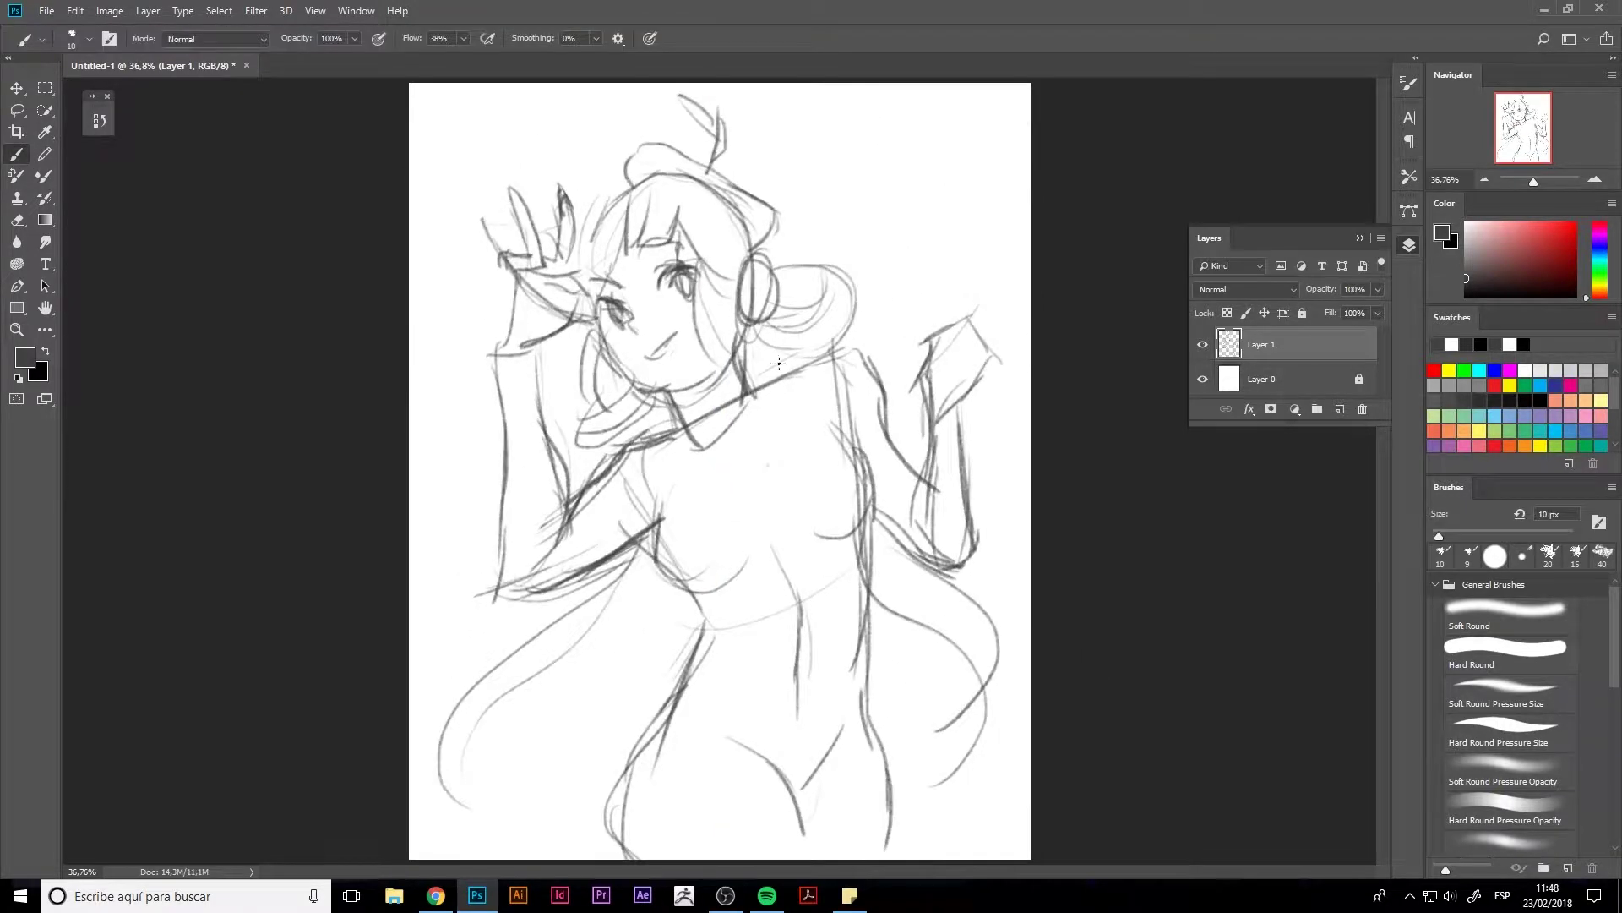
{"action": "left_click_drag", "start_coordinate": [1378, 289], "coordinate": [1314, 311]}
- On a new layer, draw clean fingers for the peace-sign hand
{"action": "left_click", "coordinate": [1340, 409]}
{"action": "left_click", "coordinate": [1409, 245]}
{"action": "left_click_drag", "start_coordinate": [554, 211], "coordinate": [573, 258]}
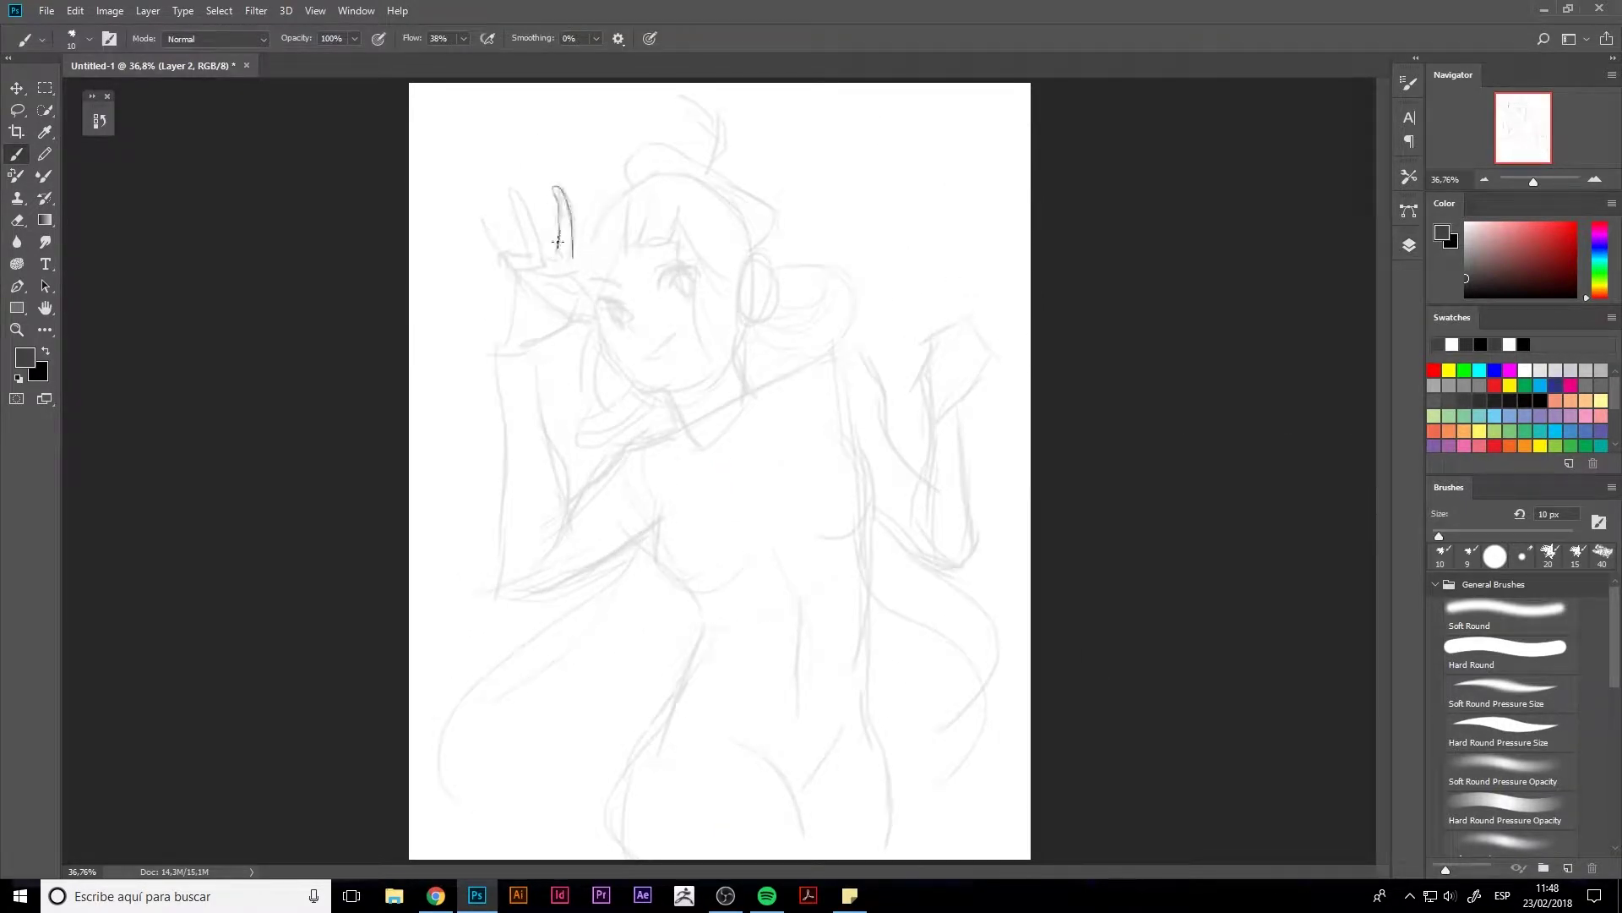
{"action": "left_click_drag", "start_coordinate": [517, 188], "coordinate": [539, 240]}
{"action": "mouse_move", "coordinate": [523, 203]}
{"action": "left_mouse_down"}
{"action": "mouse_move", "coordinate": [532, 244]}
{"action": "mouse_move", "coordinate": [505, 269]}
{"action": "mouse_move", "coordinate": [530, 303]}
{"action": "mouse_move", "coordinate": [549, 261]}
{"action": "mouse_move", "coordinate": [558, 281]}
{"action": "mouse_move", "coordinate": [581, 269]}
{"action": "left_mouse_up"}
- Outline the knuckles, wrist, forearm, elbow and sleeve of the left arm with a 15 px brush
{"action": "mouse_move", "coordinate": [578, 266]}
{"action": "left_mouse_down"}
{"action": "mouse_move", "coordinate": [583, 313]}
{"action": "mouse_move", "coordinate": [544, 339]}
{"action": "left_mouse_up"}
{"action": "left_click_drag", "start_coordinate": [509, 270], "coordinate": [507, 581]}
{"action": "mouse_move", "coordinate": [540, 376]}
{"action": "left_mouse_down"}
{"action": "mouse_move", "coordinate": [549, 524]}
{"action": "mouse_move", "coordinate": [606, 435]}
{"action": "left_mouse_up"}
{"action": "left_click_drag", "start_coordinate": [607, 435], "coordinate": [686, 420]}
{"action": "left_click_drag", "start_coordinate": [512, 582], "coordinate": [638, 523]}
{"action": "left_click_drag", "start_coordinate": [497, 406], "coordinate": [486, 507]}
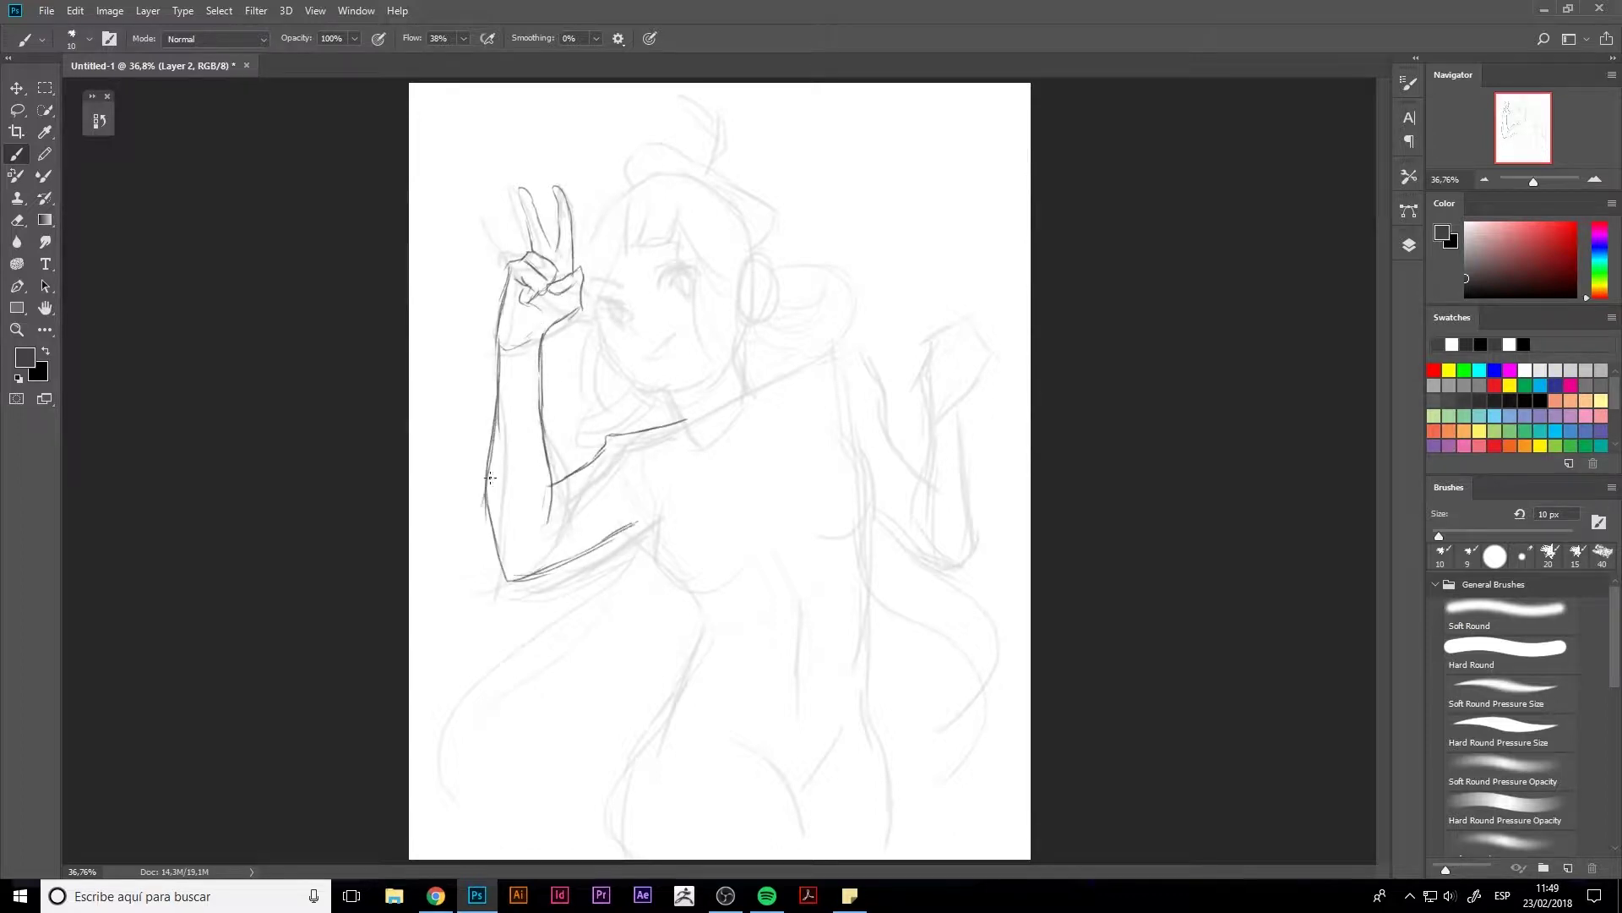
{"action": "key", "text": "bracketright"}
{"action": "key", "text": "ctrl+z"}
{"action": "mouse_move", "coordinate": [504, 414]}
{"action": "left_mouse_down"}
{"action": "mouse_move", "coordinate": [489, 537]}
{"action": "mouse_move", "coordinate": [507, 581]}
{"action": "left_mouse_up"}
- Draw the torso contour, shoulder, cheek, jaw, neck, ear and both eyes
{"action": "mouse_move", "coordinate": [656, 518]}
{"action": "left_mouse_down"}
{"action": "mouse_move", "coordinate": [654, 549]}
{"action": "mouse_move", "coordinate": [706, 629]}
{"action": "mouse_move", "coordinate": [638, 752]}
{"action": "left_mouse_up"}
{"action": "left_click_drag", "start_coordinate": [689, 418], "coordinate": [643, 390]}
{"action": "mouse_move", "coordinate": [600, 313]}
{"action": "left_mouse_down"}
{"action": "mouse_move", "coordinate": [623, 369]}
{"action": "mouse_move", "coordinate": [668, 388]}
{"action": "left_mouse_up"}
{"action": "mouse_move", "coordinate": [756, 393]}
{"action": "left_mouse_down"}
{"action": "mouse_move", "coordinate": [733, 315]}
{"action": "mouse_move", "coordinate": [756, 268]}
{"action": "left_mouse_up"}
{"action": "mouse_move", "coordinate": [622, 300]}
{"action": "left_mouse_down"}
{"action": "mouse_move", "coordinate": [626, 324]}
{"action": "mouse_move", "coordinate": [698, 272]}
{"action": "left_mouse_up"}
{"action": "left_click_drag", "start_coordinate": [676, 215], "coordinate": [729, 325]}
- Draw the bangs, hair outlines, hair bun and lower strands
{"action": "left_click_drag", "start_coordinate": [676, 218], "coordinate": [601, 284]}
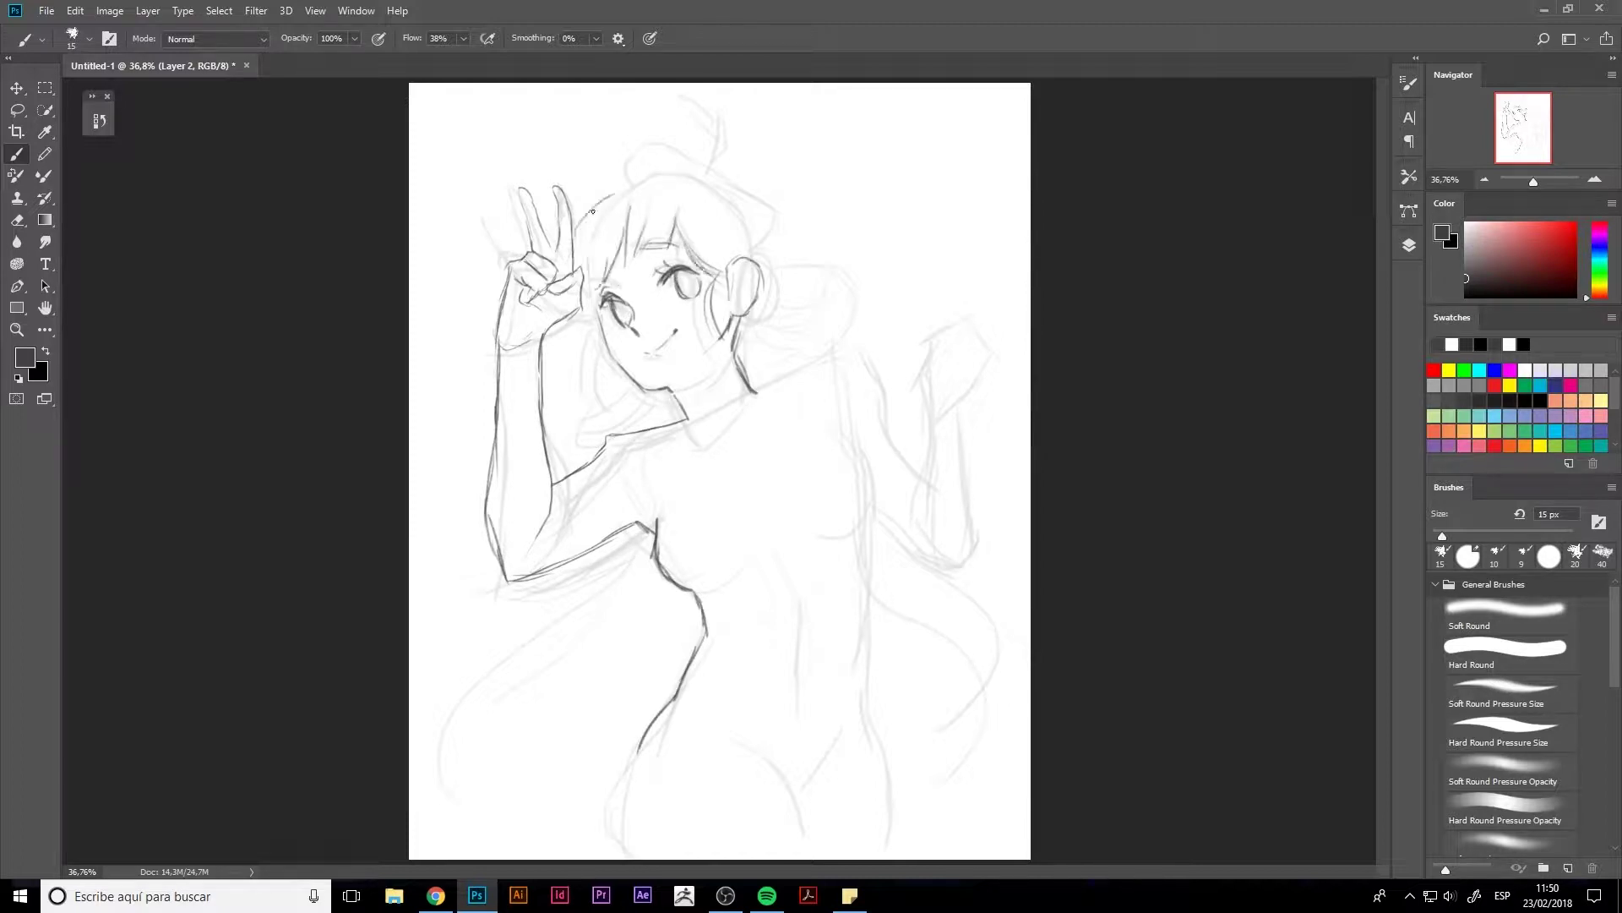
{"action": "left_click_drag", "start_coordinate": [615, 193], "coordinate": [575, 235]}
{"action": "left_click_drag", "start_coordinate": [736, 201], "coordinate": [769, 279]}
{"action": "left_click_drag", "start_coordinate": [591, 331], "coordinate": [608, 423]}
{"action": "mouse_move", "coordinate": [758, 296]}
{"action": "left_mouse_down"}
{"action": "mouse_move", "coordinate": [790, 370]}
{"action": "mouse_move", "coordinate": [824, 334]}
{"action": "left_mouse_up"}
{"action": "left_click_drag", "start_coordinate": [803, 270], "coordinate": [857, 325]}
{"action": "left_click_drag", "start_coordinate": [801, 372], "coordinate": [756, 385]}
{"action": "left_click_drag", "start_coordinate": [605, 404], "coordinate": [587, 626]}
- Add the torso side line and darken the collar, chest and arm edges
{"action": "left_click_drag", "start_coordinate": [672, 406], "coordinate": [606, 536]}
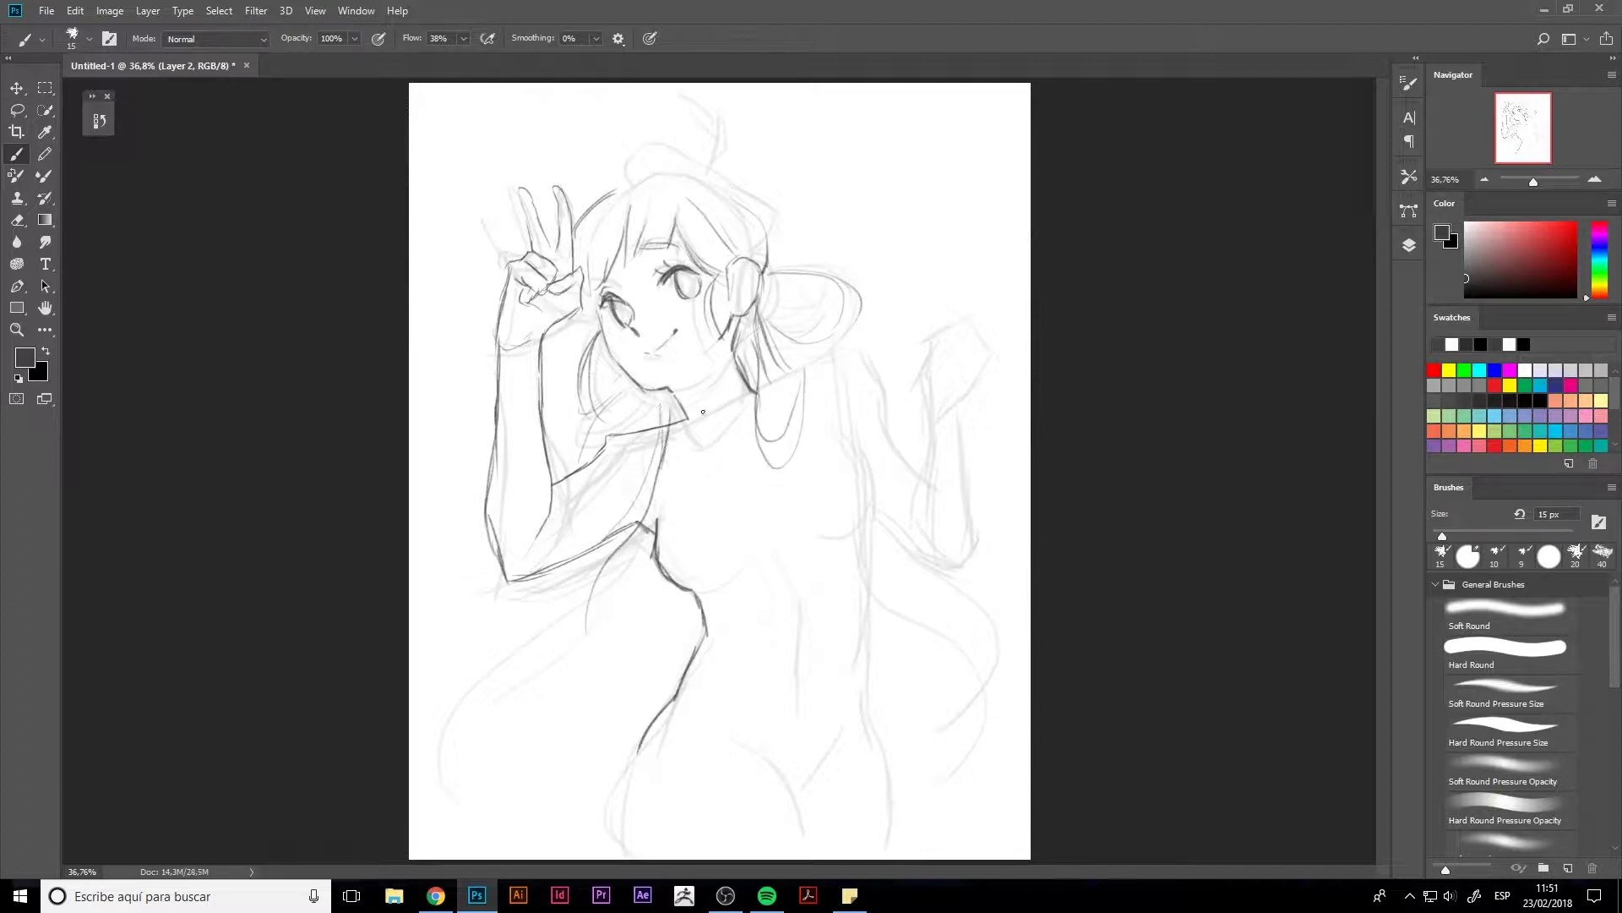
{"action": "left_click_drag", "start_coordinate": [668, 389], "coordinate": [691, 418]}
{"action": "mouse_move", "coordinate": [634, 429]}
{"action": "left_mouse_down"}
{"action": "mouse_move", "coordinate": [571, 522]}
{"action": "mouse_move", "coordinate": [657, 516]}
{"action": "left_mouse_up"}
{"action": "left_click_drag", "start_coordinate": [633, 438], "coordinate": [554, 487]}
{"action": "left_click_drag", "start_coordinate": [500, 359], "coordinate": [506, 571]}
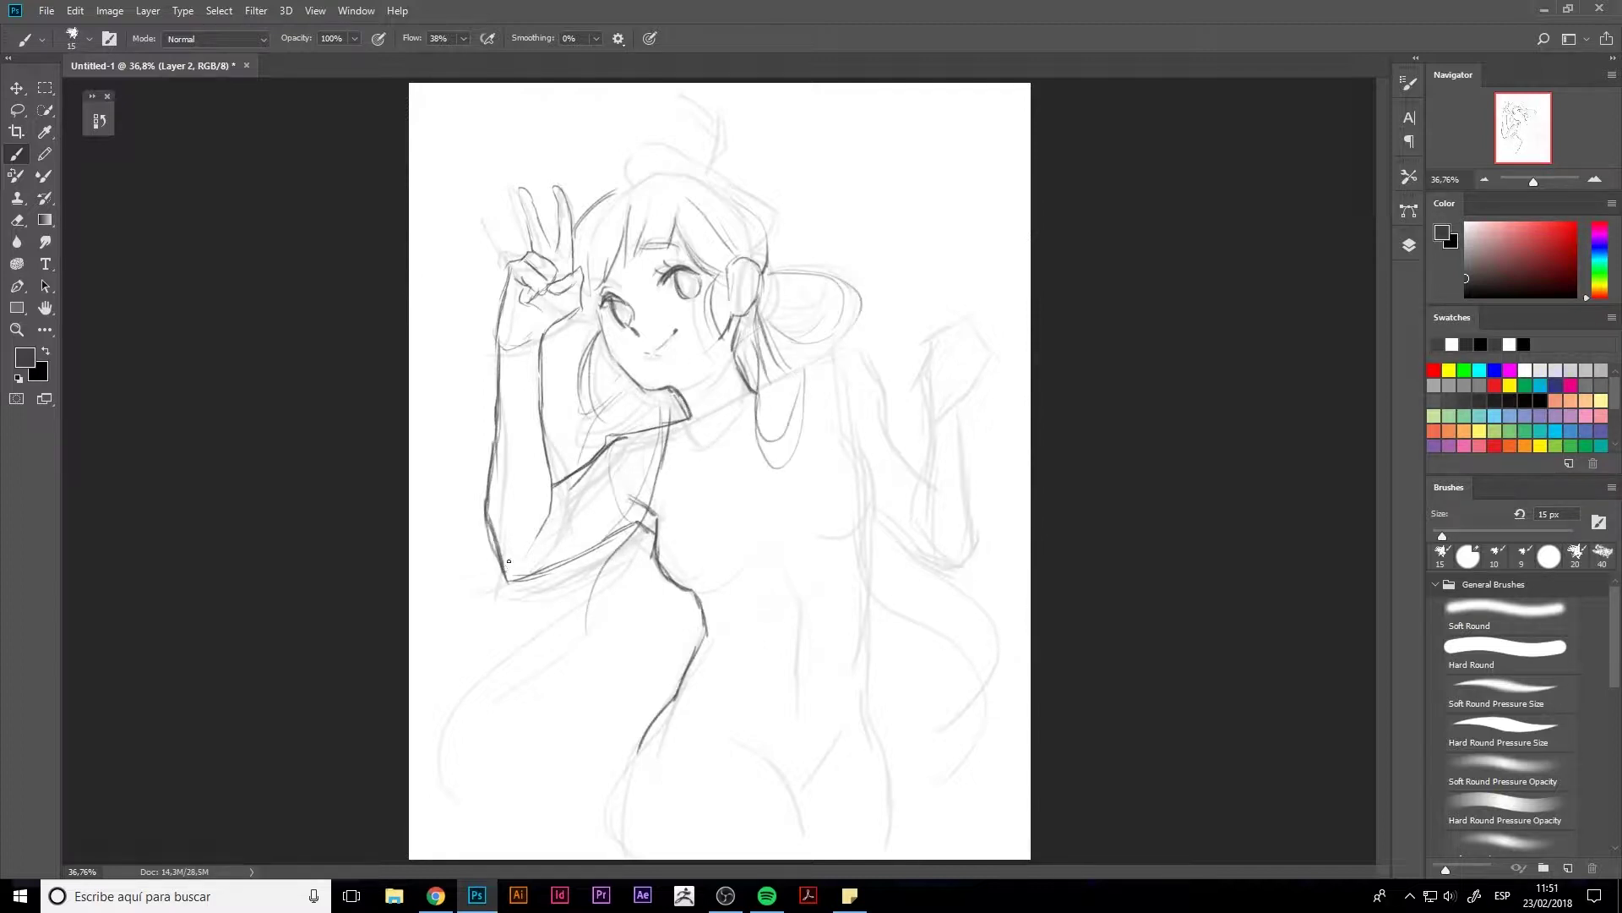
{"action": "mouse_move", "coordinate": [770, 382]}
{"action": "left_mouse_down"}
{"action": "mouse_move", "coordinate": [835, 355]}
{"action": "mouse_move", "coordinate": [912, 469]}
{"action": "left_mouse_up"}
- Outline the right shoulder, raised fist and right arm, then lasso the raised arm for transforming
{"action": "left_click_drag", "start_coordinate": [932, 329], "coordinate": [992, 347]}
{"action": "mouse_move", "coordinate": [983, 365]}
{"action": "left_mouse_down"}
{"action": "mouse_move", "coordinate": [961, 431]}
{"action": "mouse_move", "coordinate": [921, 419]}
{"action": "left_mouse_up"}
{"action": "left_click_drag", "start_coordinate": [870, 505], "coordinate": [963, 575]}
{"action": "left_click_drag", "start_coordinate": [936, 419], "coordinate": [918, 503]}
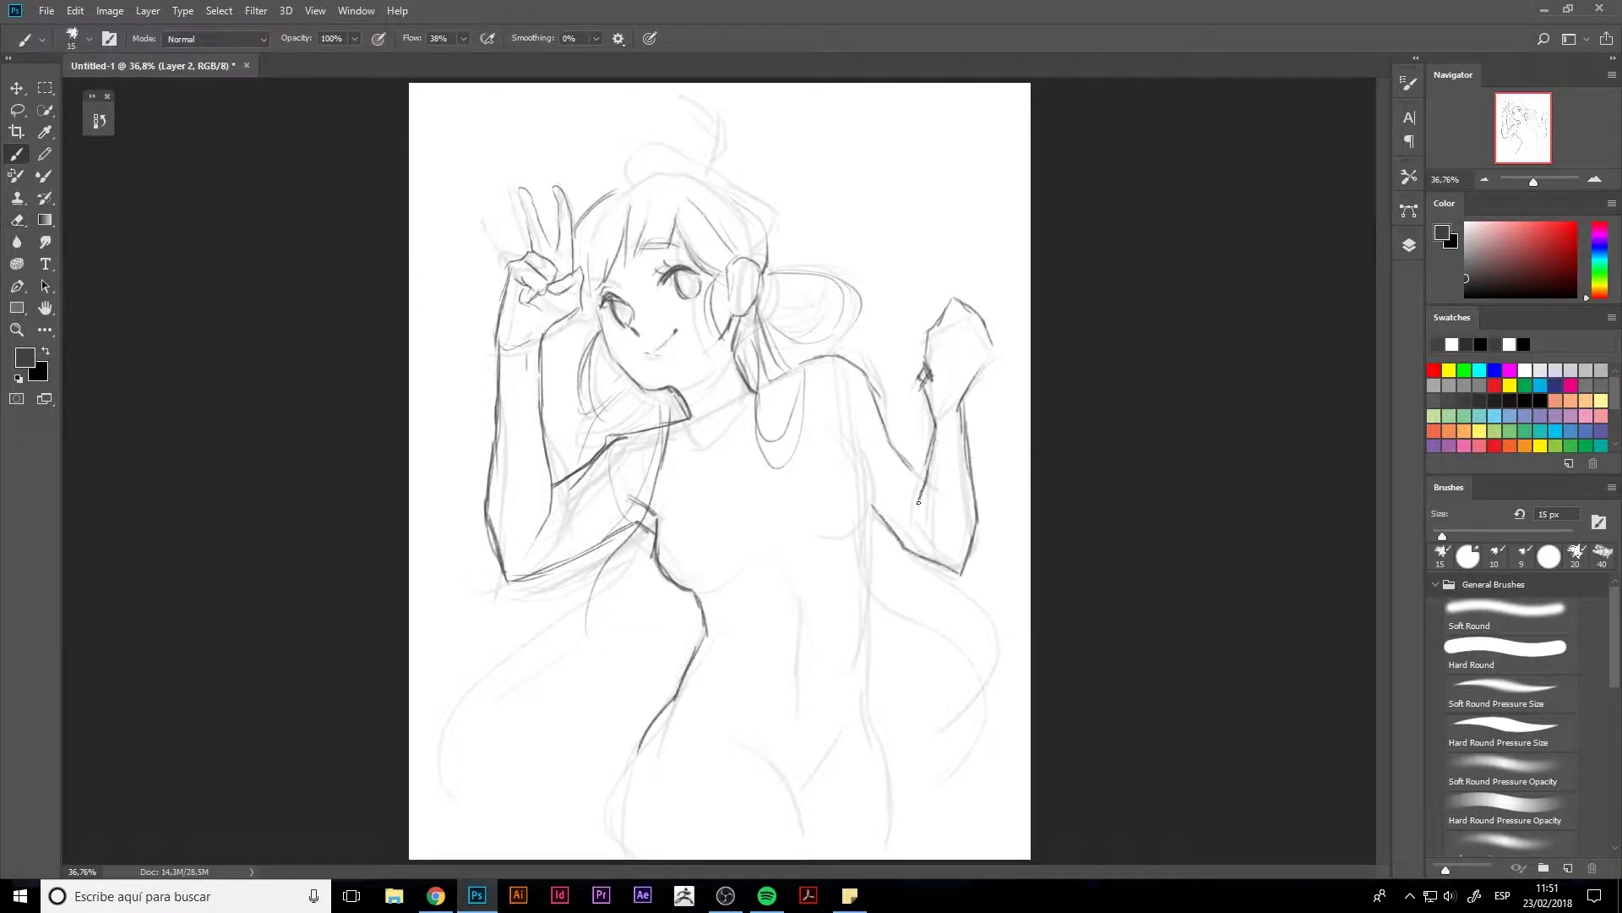
{"action": "key", "text": "l"}
{"action": "left_click_drag", "start_coordinate": [587, 252], "coordinate": [550, 382]}
{"action": "key", "text": "ctrl+t"}
- Shift the raised arm slightly right and move the left arm up and left
{"action": "key", "text": "Return"}
{"action": "key", "text": "ctrl+d"}
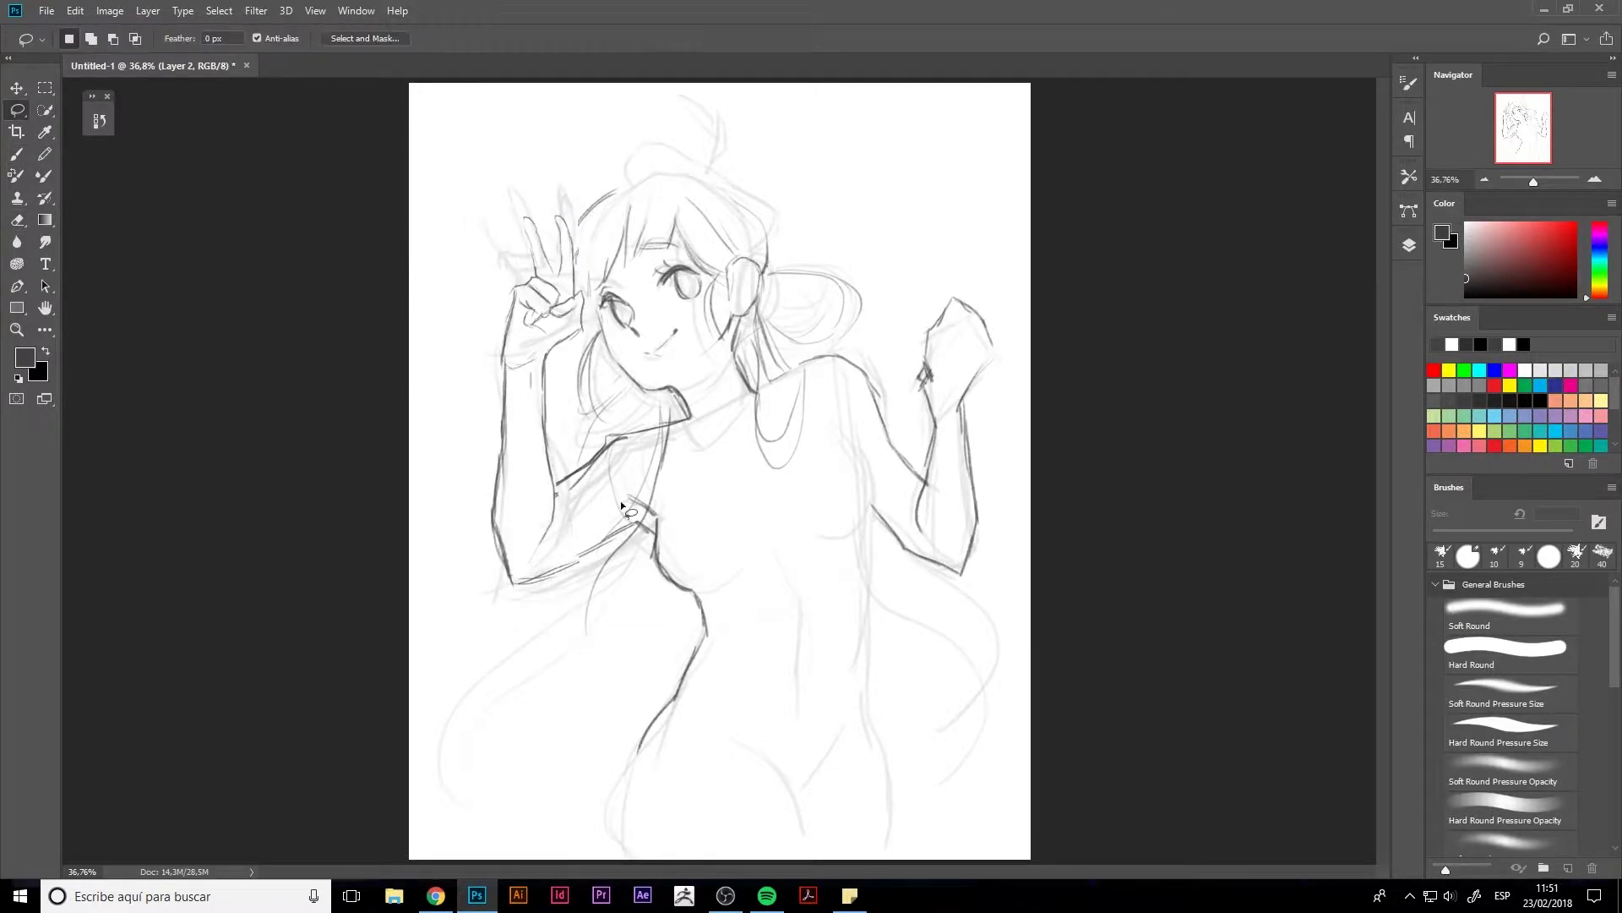
{"action": "key", "text": "ctrl+t"}
{"action": "left_click_drag", "start_coordinate": [572, 590], "coordinate": [557, 556]}
{"action": "key", "text": "Return"}
{"action": "key", "text": "ctrl+d"}
{"action": "key", "text": "b"}
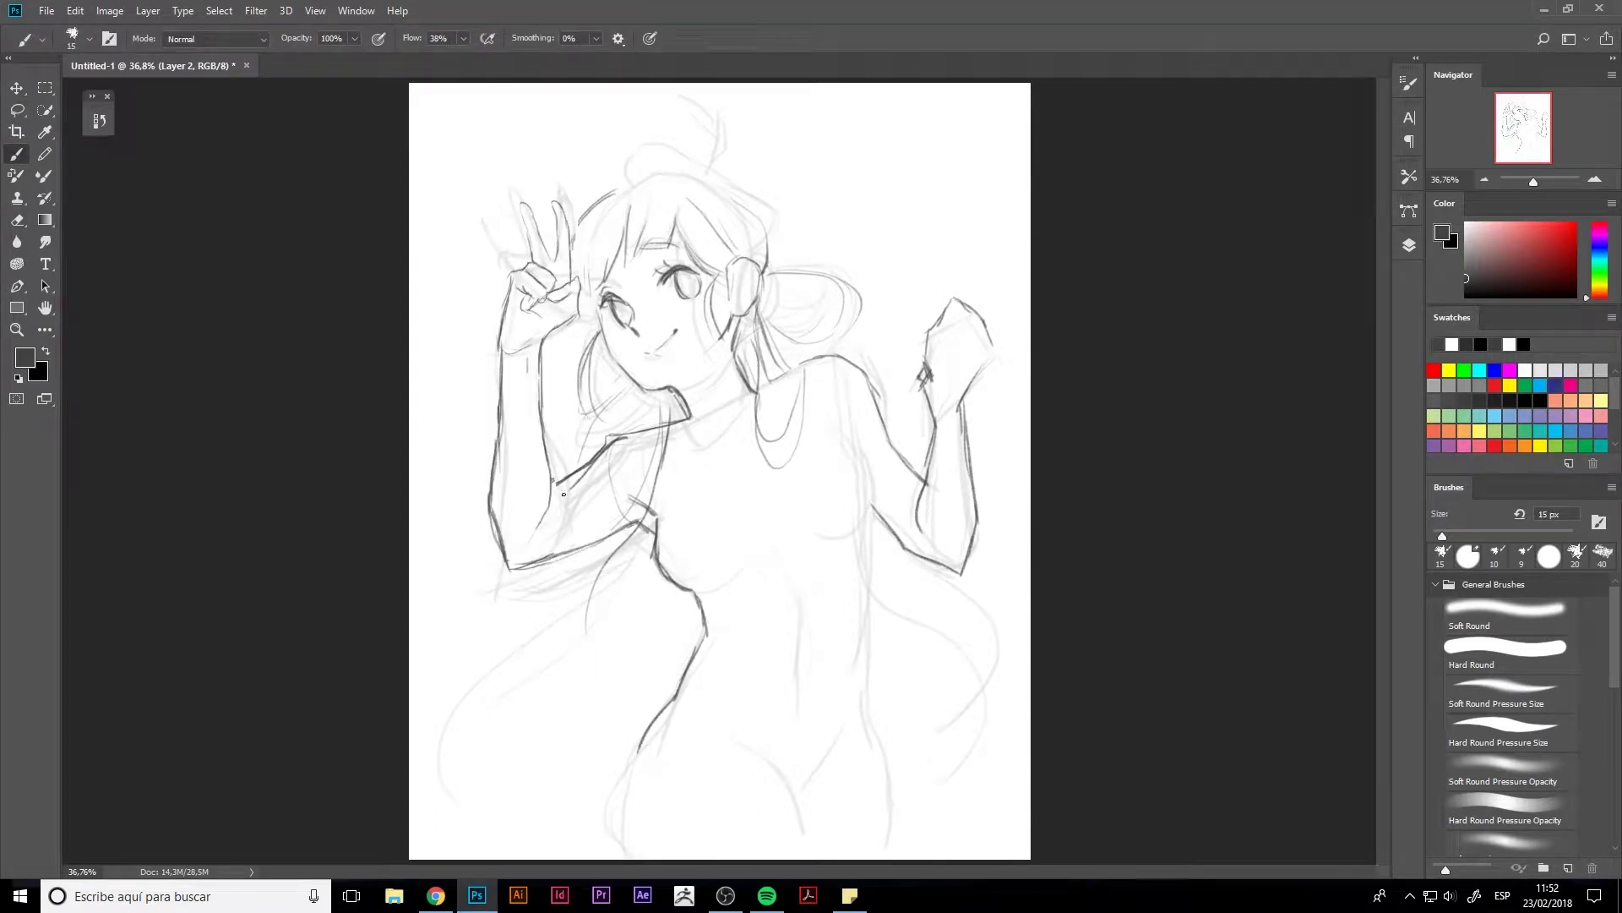
- Redraw the forearm, elbow and lower arm edge, and add the neckline
{"action": "left_click_drag", "start_coordinate": [557, 481], "coordinate": [520, 557]}
{"action": "key", "text": "e"}
{"action": "left_click_drag", "start_coordinate": [549, 423], "coordinate": [523, 565]}
{"action": "key", "text": "b"}
{"action": "mouse_move", "coordinate": [507, 477]}
{"action": "left_mouse_down"}
{"action": "mouse_move", "coordinate": [500, 562]}
{"action": "mouse_move", "coordinate": [609, 540]}
{"action": "left_mouse_up"}
{"action": "left_click_drag", "start_coordinate": [690, 416], "coordinate": [727, 412]}
{"action": "left_click_drag", "start_coordinate": [751, 379], "coordinate": [696, 450]}
{"action": "left_click_drag", "start_coordinate": [723, 416], "coordinate": [762, 413]}
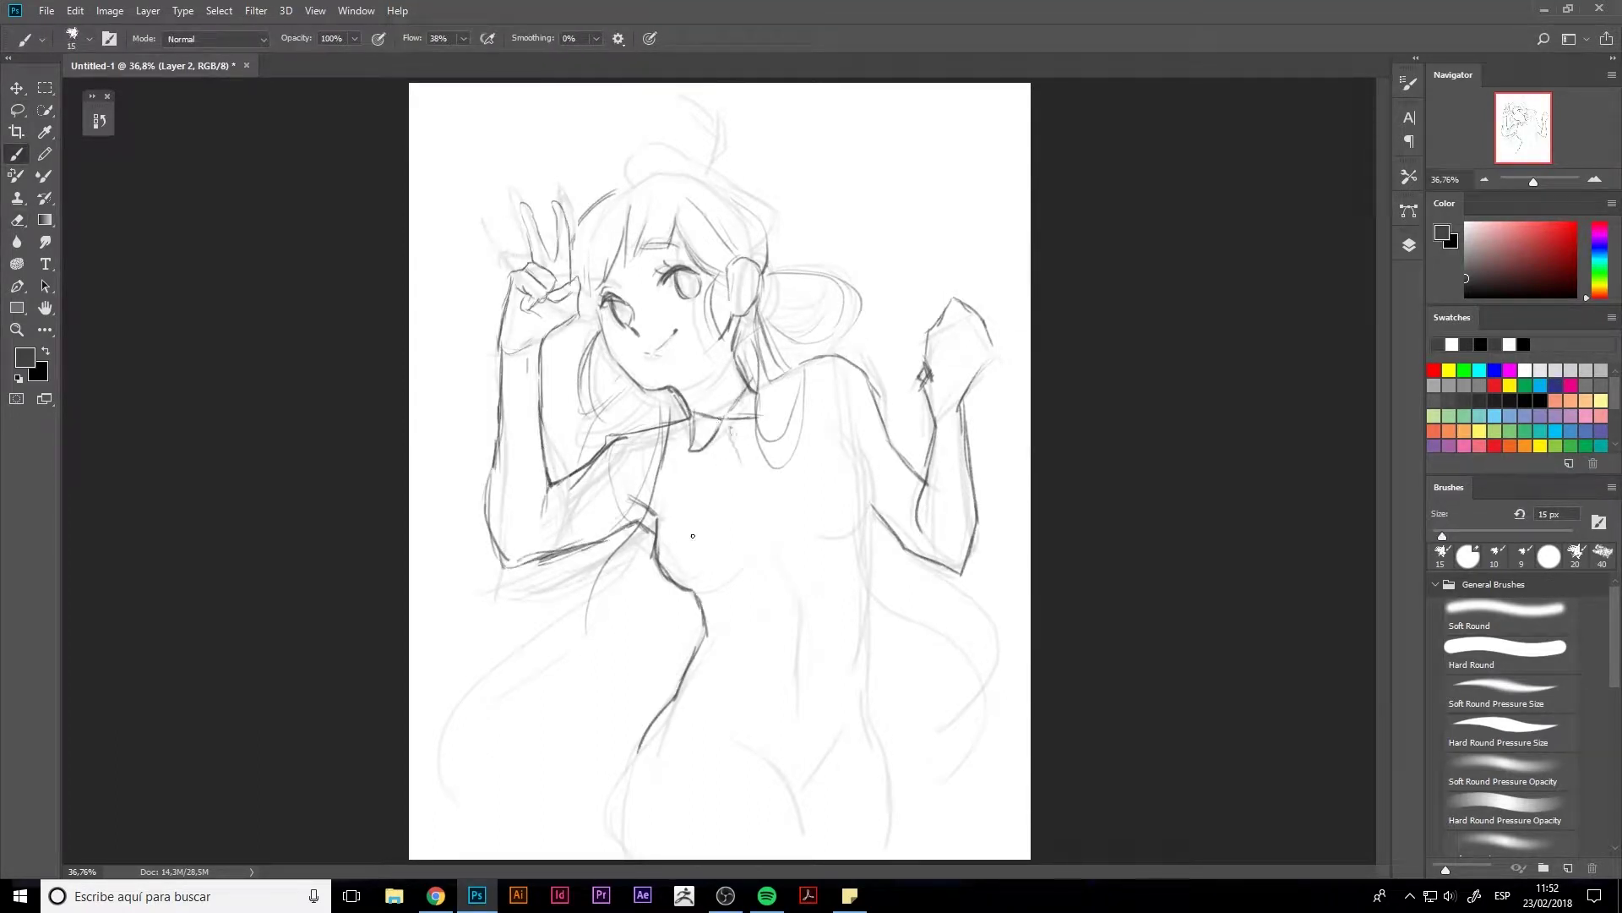
- Draw the chest, waist and hip contours and extend the body lines downward
{"action": "left_click_drag", "start_coordinate": [665, 717], "coordinate": [621, 794]}
{"action": "left_click_drag", "start_coordinate": [874, 522], "coordinate": [889, 779]}
{"action": "left_click_drag", "start_coordinate": [668, 587], "coordinate": [721, 571]}
{"action": "left_click_drag", "start_coordinate": [656, 515], "coordinate": [650, 574]}
{"action": "left_click_drag", "start_coordinate": [828, 531], "coordinate": [874, 497]}
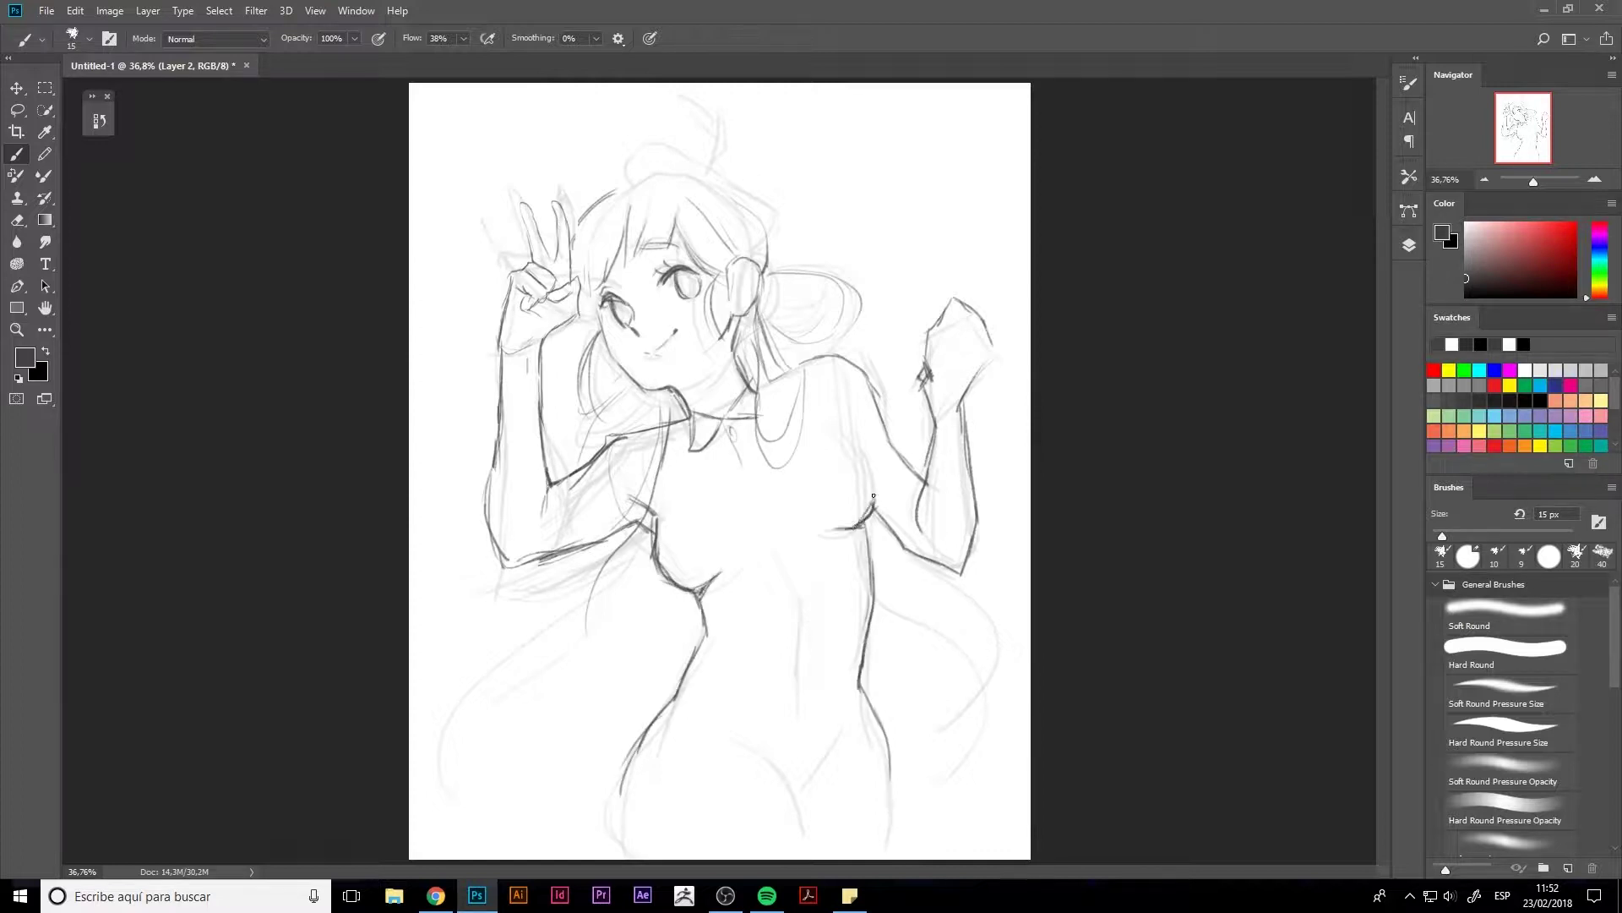
{"action": "left_click_drag", "start_coordinate": [838, 422], "coordinate": [875, 503]}
{"action": "left_click_drag", "start_coordinate": [755, 387], "coordinate": [799, 362]}
{"action": "left_click_drag", "start_coordinate": [807, 571], "coordinate": [802, 597]}
{"action": "left_click_drag", "start_coordinate": [638, 752], "coordinate": [615, 850]}
{"action": "left_click_drag", "start_coordinate": [888, 743], "coordinate": [901, 858]}
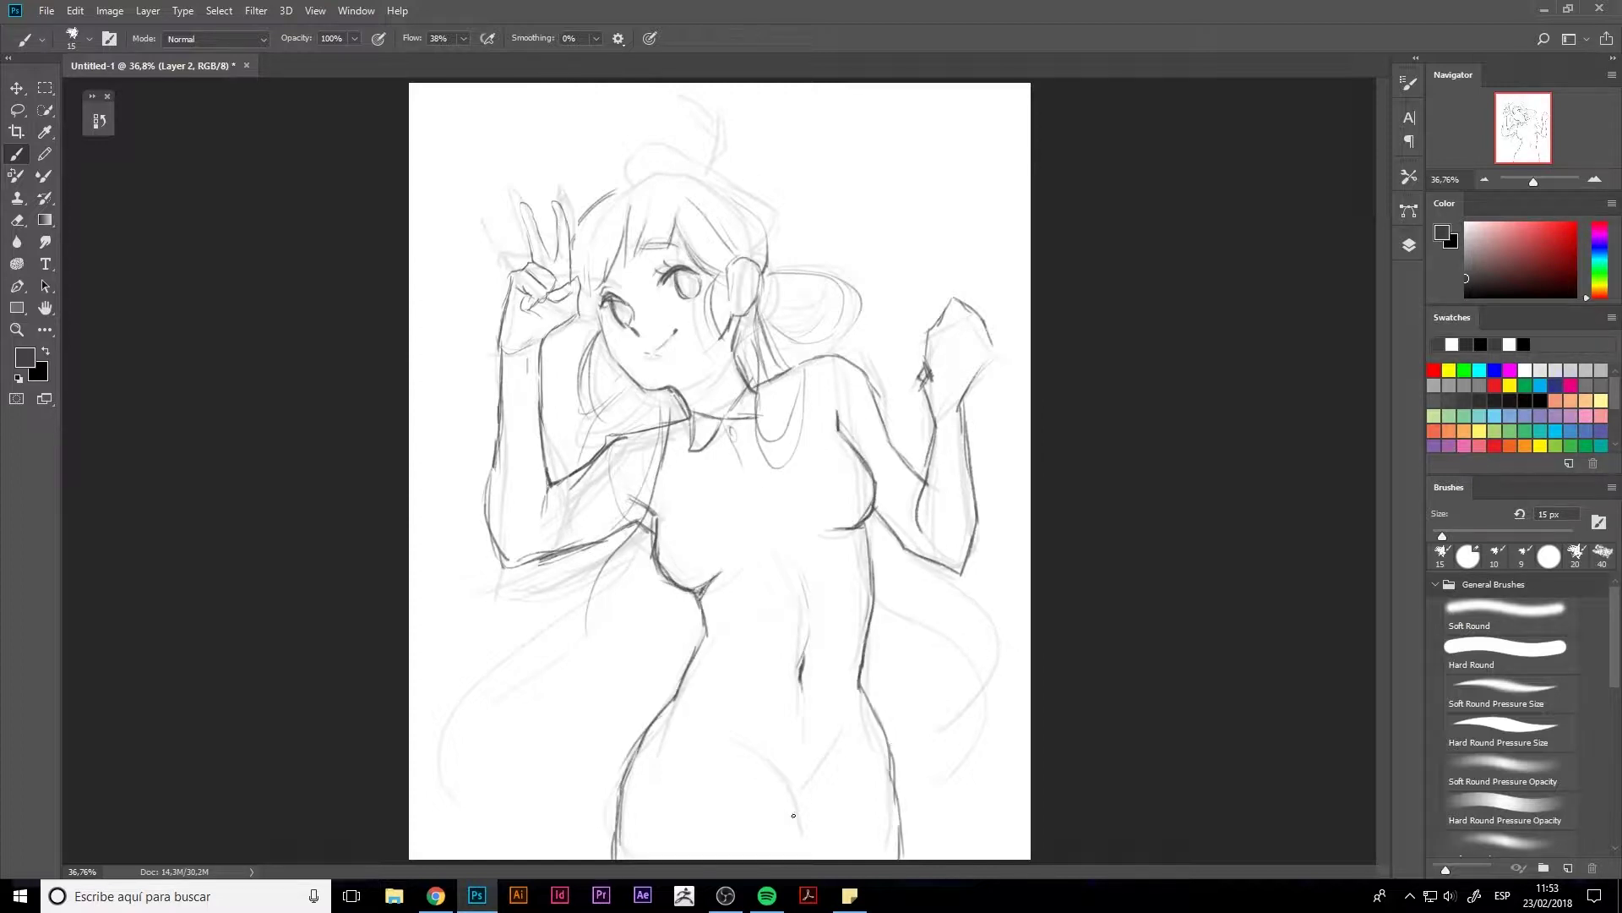
- Add long hair sweeping to the lower left and a beret with a stem
{"action": "mouse_move", "coordinate": [659, 583]}
{"action": "left_mouse_down"}
{"action": "mouse_move", "coordinate": [507, 803]}
{"action": "mouse_move", "coordinate": [541, 743]}
{"action": "mouse_move", "coordinate": [414, 837]}
{"action": "left_mouse_up"}
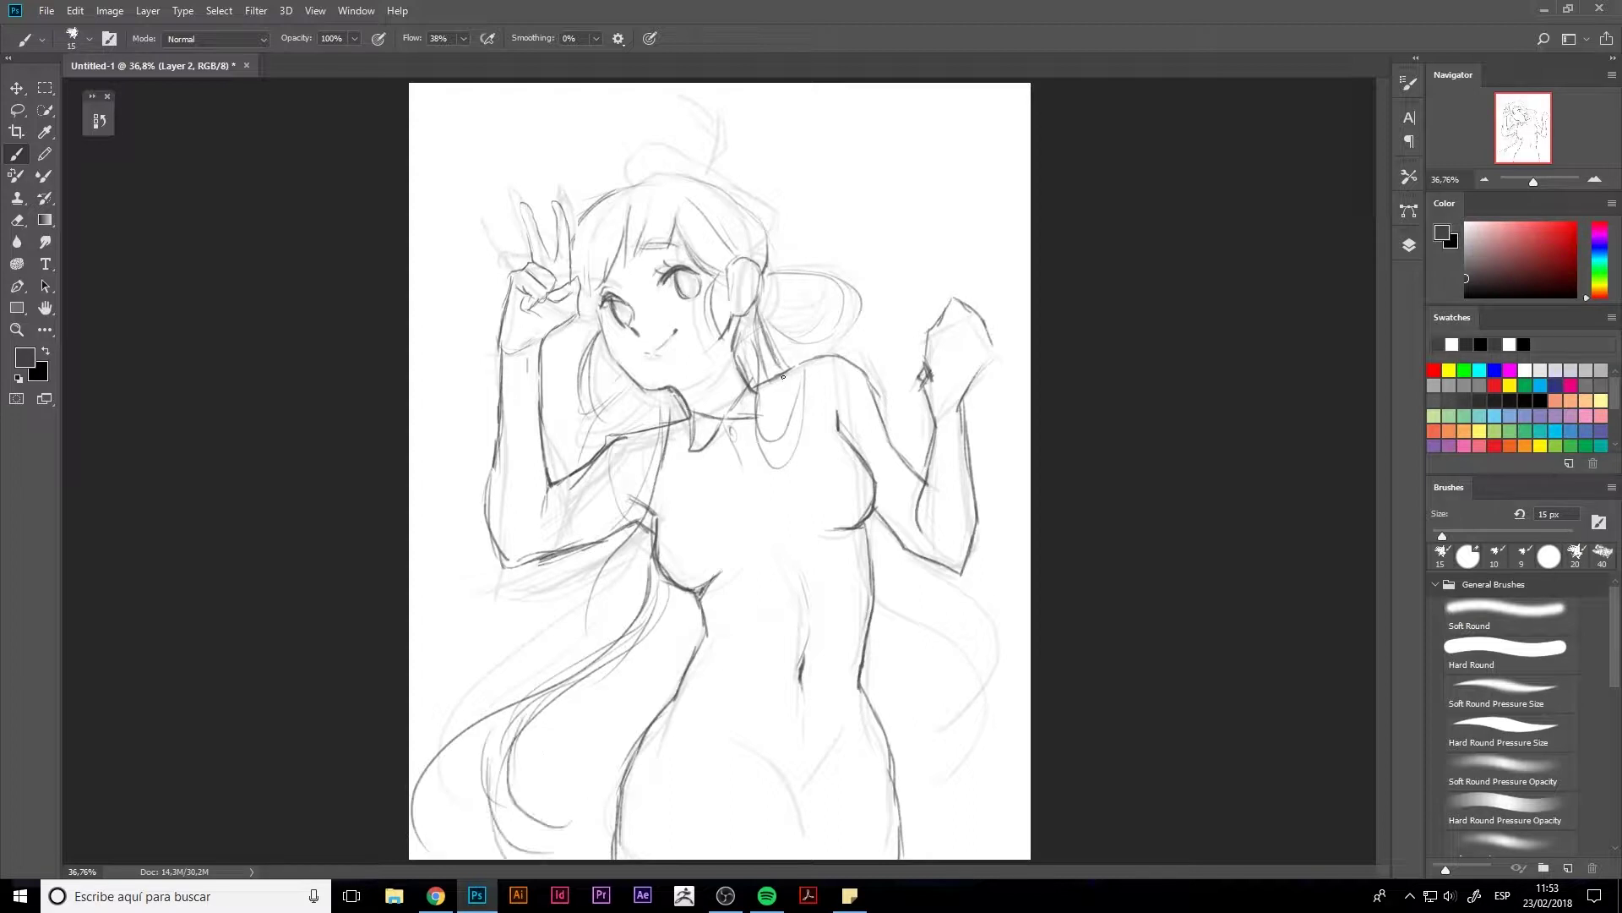
{"action": "left_click_drag", "start_coordinate": [507, 764], "coordinate": [495, 858]}
{"action": "left_click_drag", "start_coordinate": [625, 187], "coordinate": [806, 254]}
{"action": "mouse_move", "coordinate": [630, 187]}
{"action": "left_mouse_down"}
{"action": "mouse_move", "coordinate": [715, 156]}
{"action": "mouse_move", "coordinate": [809, 221]}
{"action": "left_mouse_up"}
{"action": "left_click_drag", "start_coordinate": [622, 194], "coordinate": [610, 152]}
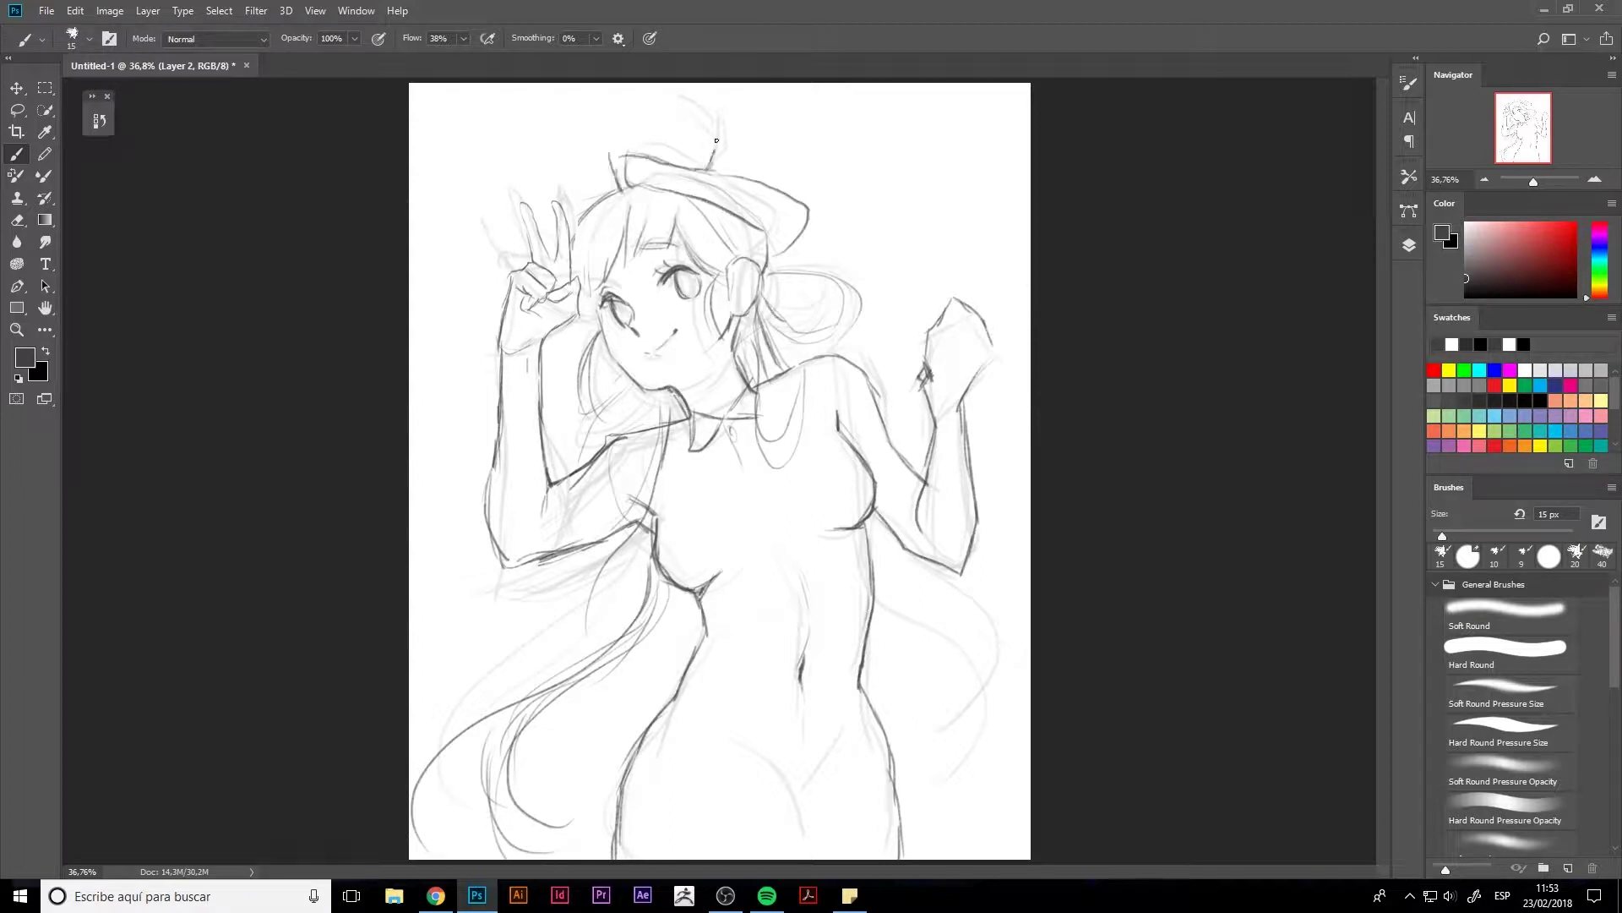
{"action": "mouse_move", "coordinate": [714, 167]}
{"action": "left_mouse_down"}
{"action": "mouse_move", "coordinate": [709, 142]}
{"action": "mouse_move", "coordinate": [715, 169]}
{"action": "mouse_move", "coordinate": [783, 201]}
{"action": "left_mouse_up"}
- Draw the hip and leg lines, erase the stray ones and redraw them
{"action": "left_click_drag", "start_coordinate": [858, 684], "coordinate": [803, 799]}
{"action": "left_click_drag", "start_coordinate": [738, 692], "coordinate": [738, 744]}
{"action": "mouse_move", "coordinate": [769, 769]}
{"action": "left_mouse_down"}
{"action": "mouse_move", "coordinate": [796, 810]}
{"action": "mouse_move", "coordinate": [794, 857]}
{"action": "left_mouse_up"}
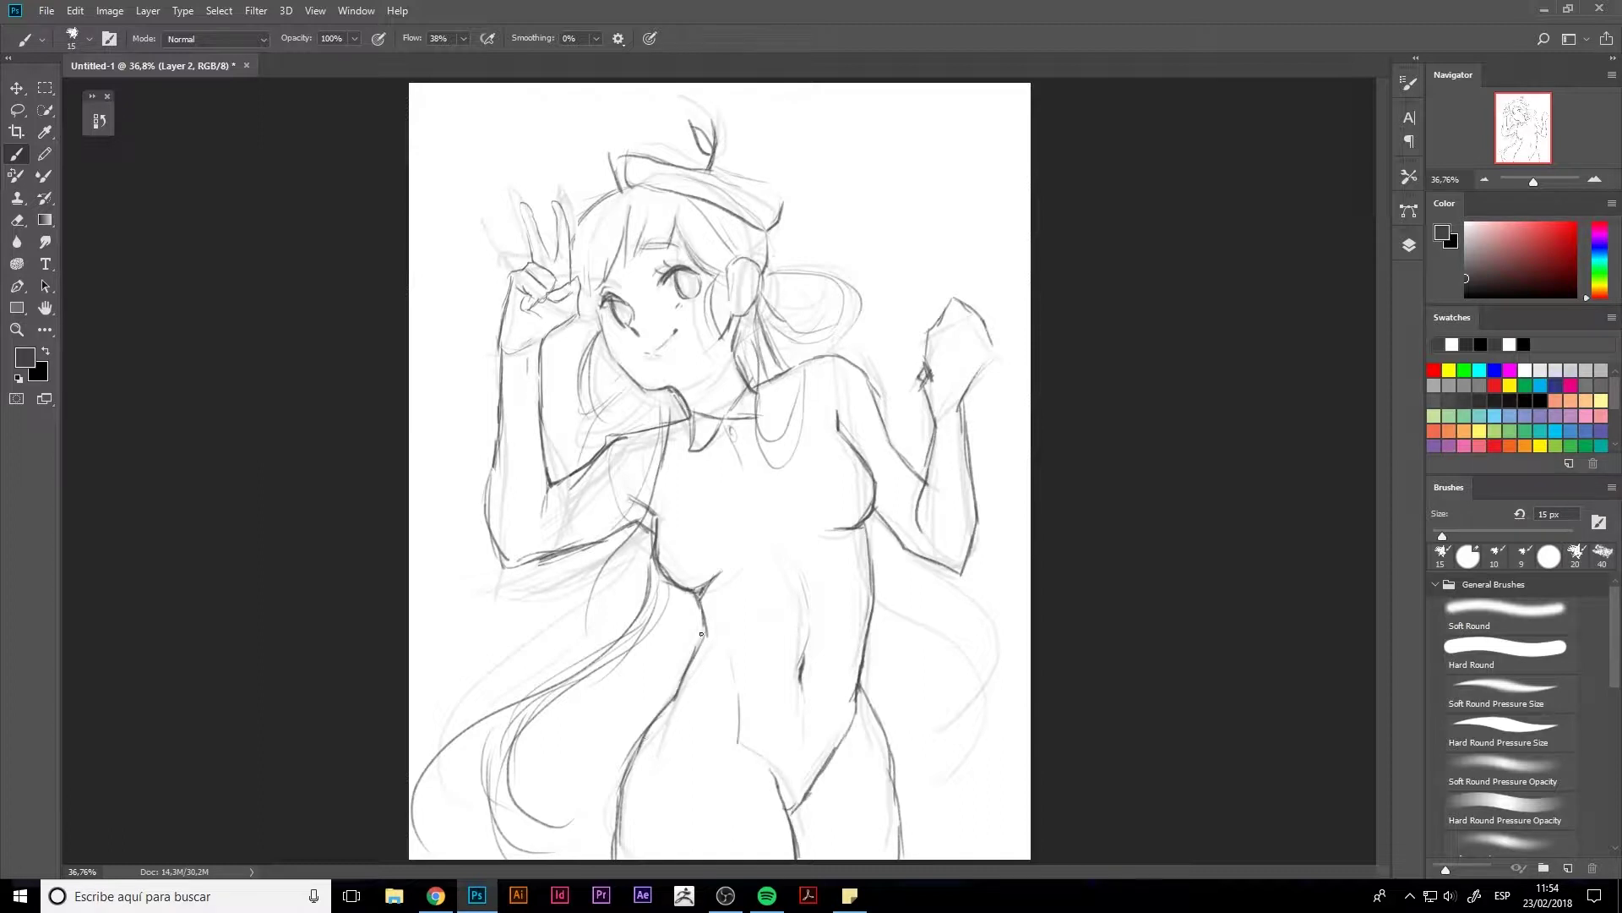
{"action": "key", "text": "e"}
{"action": "left_click_drag", "start_coordinate": [676, 693], "coordinate": [625, 858]}
{"action": "left_click_drag", "start_coordinate": [836, 743], "coordinate": [790, 857]}
{"action": "key", "text": "b"}
{"action": "left_click_drag", "start_coordinate": [680, 684], "coordinate": [604, 837]}
{"action": "left_click_drag", "start_coordinate": [629, 753], "coordinate": [604, 862]}
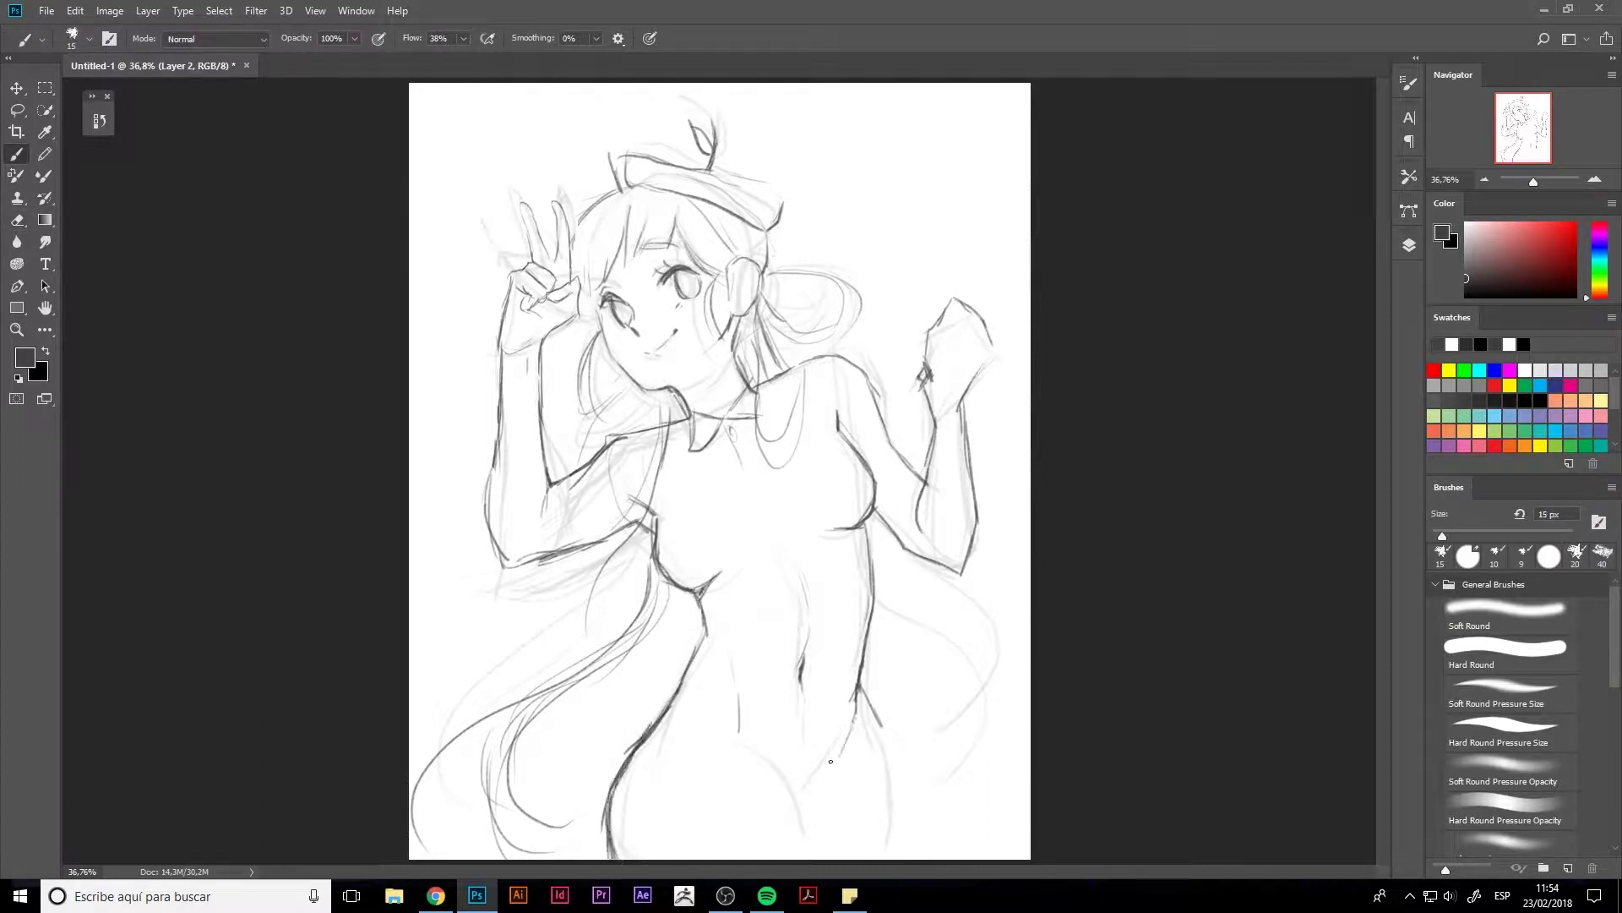
{"action": "left_click_drag", "start_coordinate": [794, 785], "coordinate": [866, 858]}
{"action": "mouse_move", "coordinate": [879, 718]}
{"action": "left_mouse_down"}
{"action": "mouse_move", "coordinate": [912, 846]}
{"action": "mouse_move", "coordinate": [845, 693]}
{"action": "left_mouse_up"}
- Refine the left leg and hip lines and darken the right leg lines to the bottom
{"action": "key", "text": "e"}
{"action": "key", "text": "b"}
{"action": "mouse_move", "coordinate": [621, 748]}
{"action": "left_mouse_down"}
{"action": "mouse_move", "coordinate": [609, 857]}
{"action": "mouse_move", "coordinate": [630, 819]}
{"action": "left_mouse_up"}
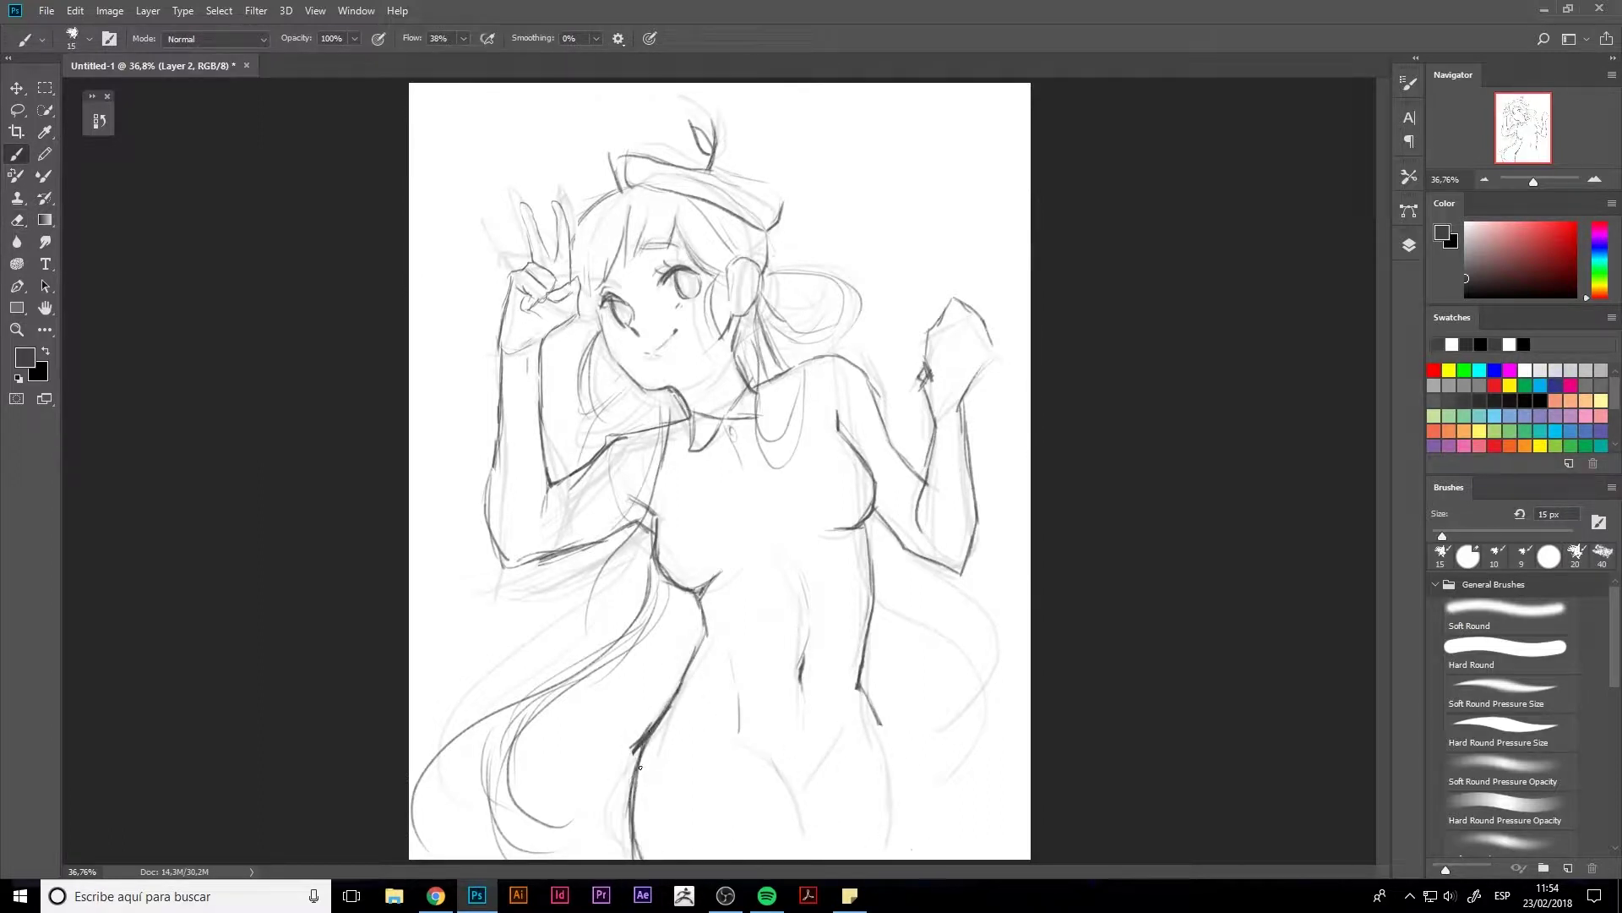
{"action": "mouse_move", "coordinate": [776, 756]}
{"action": "left_mouse_down"}
{"action": "mouse_move", "coordinate": [818, 740]}
{"action": "mouse_move", "coordinate": [806, 807]}
{"action": "left_mouse_up"}
{"action": "left_click_drag", "start_coordinate": [876, 712], "coordinate": [906, 858]}
{"action": "left_click_drag", "start_coordinate": [816, 798], "coordinate": [800, 839]}
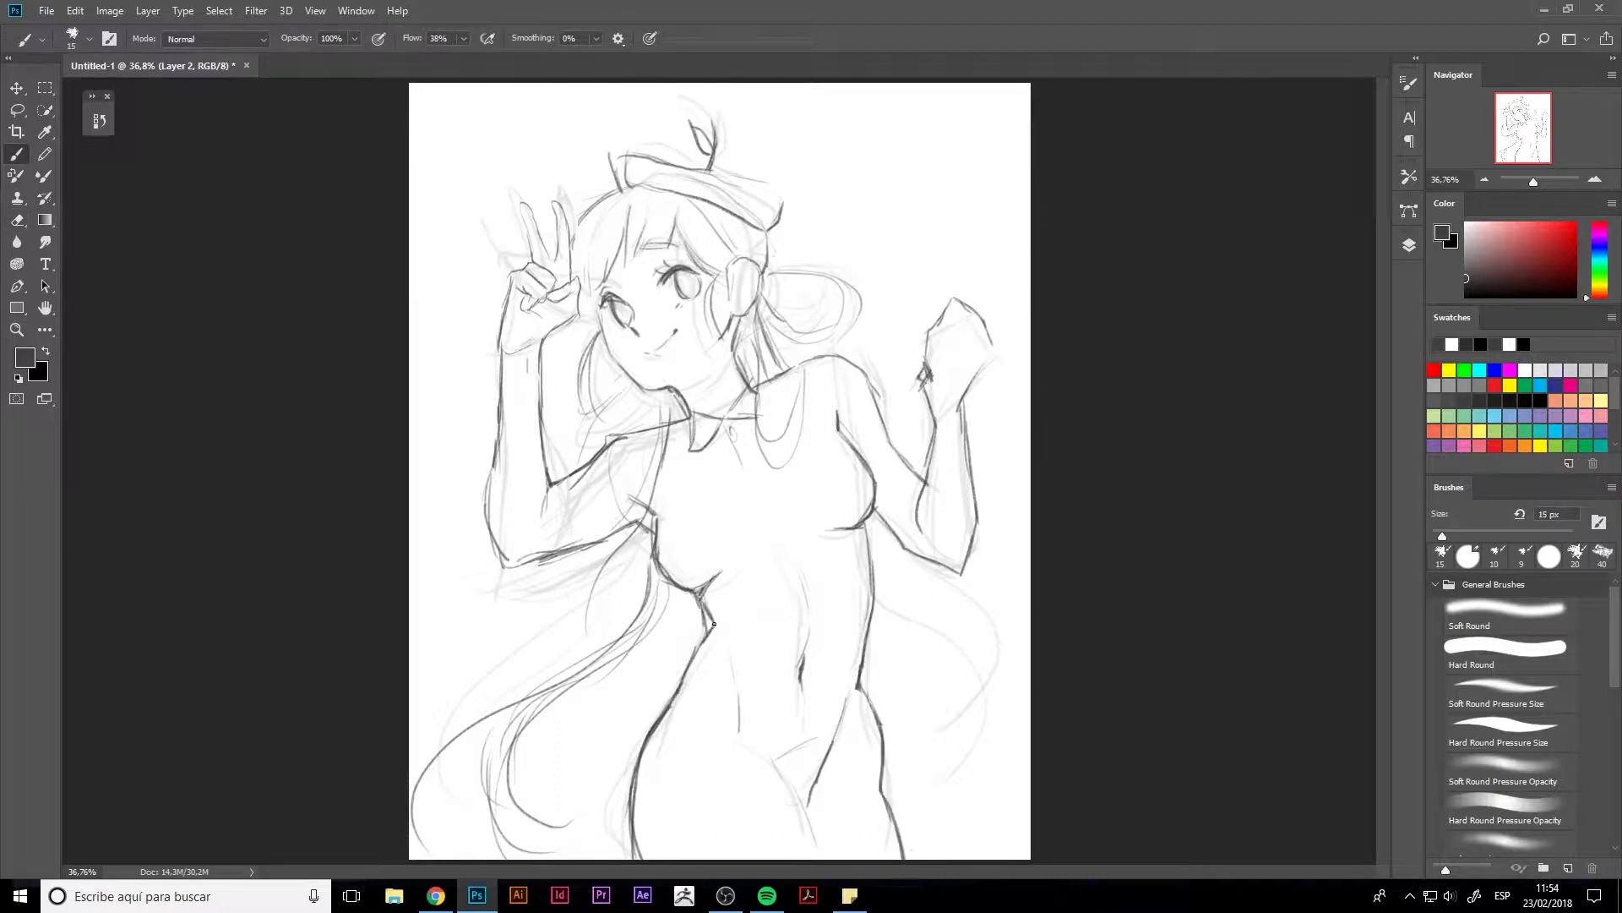
- Draw the belly and waist lines, erasing the unwanted parts
{"action": "left_click_drag", "start_coordinate": [700, 583], "coordinate": [706, 645]}
{"action": "left_click_drag", "start_coordinate": [794, 583], "coordinate": [752, 647]}
{"action": "left_click_drag", "start_coordinate": [770, 700], "coordinate": [752, 739]}
{"action": "left_click_drag", "start_coordinate": [790, 604], "coordinate": [828, 570]}
{"action": "left_click_drag", "start_coordinate": [740, 549], "coordinate": [712, 616]}
{"action": "key", "text": "e"}
{"action": "left_click_drag", "start_coordinate": [832, 592], "coordinate": [799, 689]}
{"action": "left_click_drag", "start_coordinate": [789, 786], "coordinate": [841, 709]}
{"action": "key", "text": "b"}
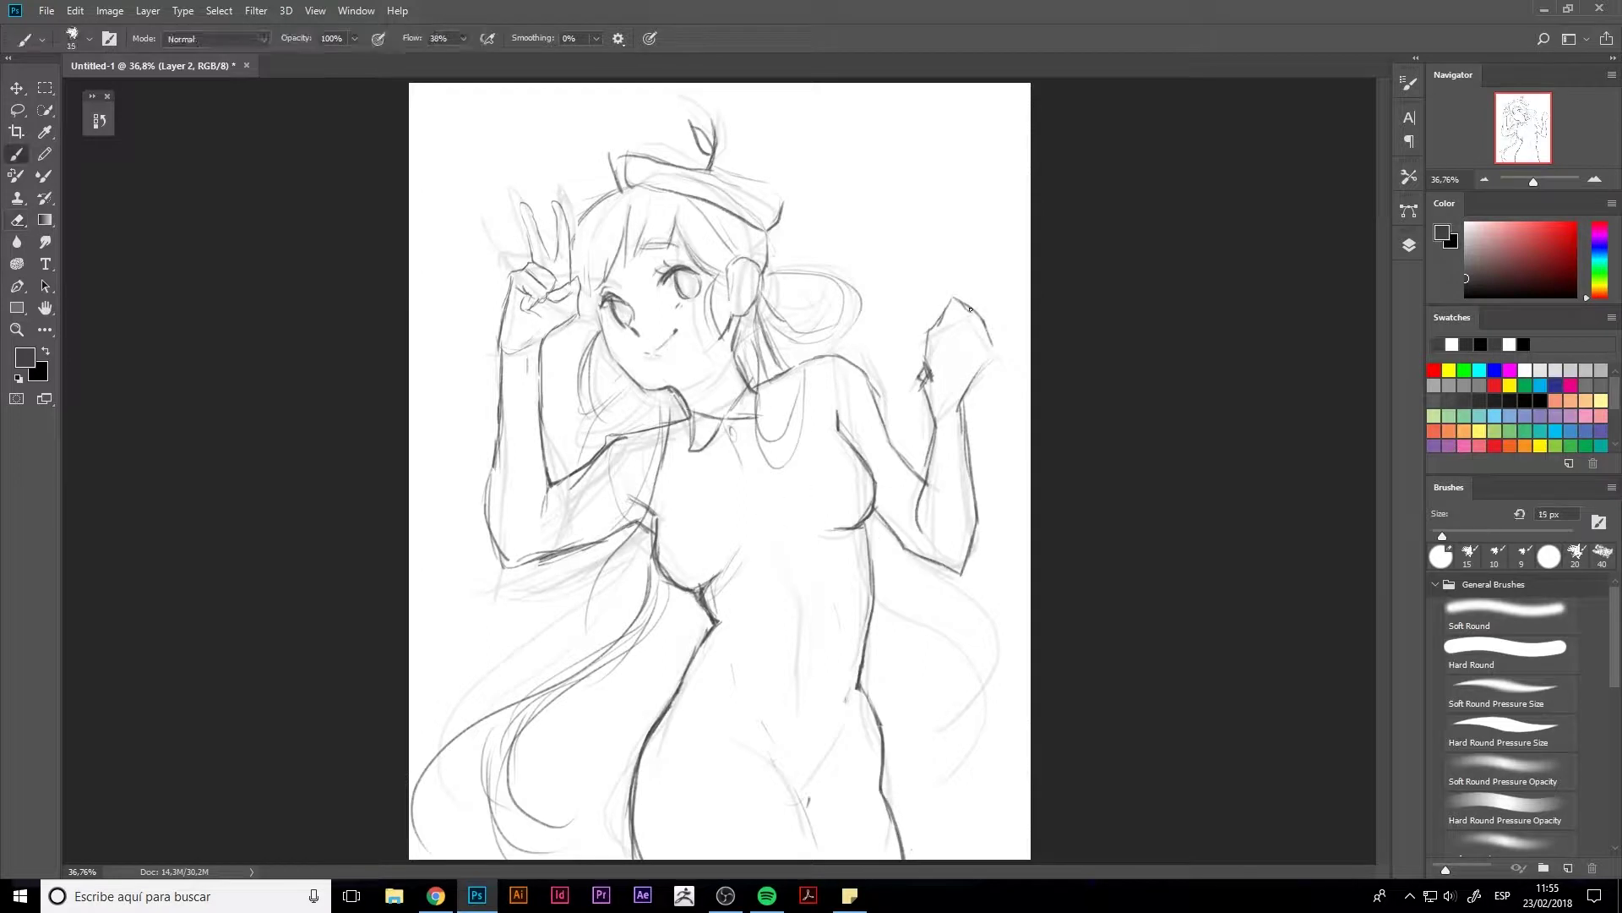
- Darken the left arm contour and erase the old collar lines
{"action": "left_click_drag", "start_coordinate": [538, 421], "coordinate": [556, 533]}
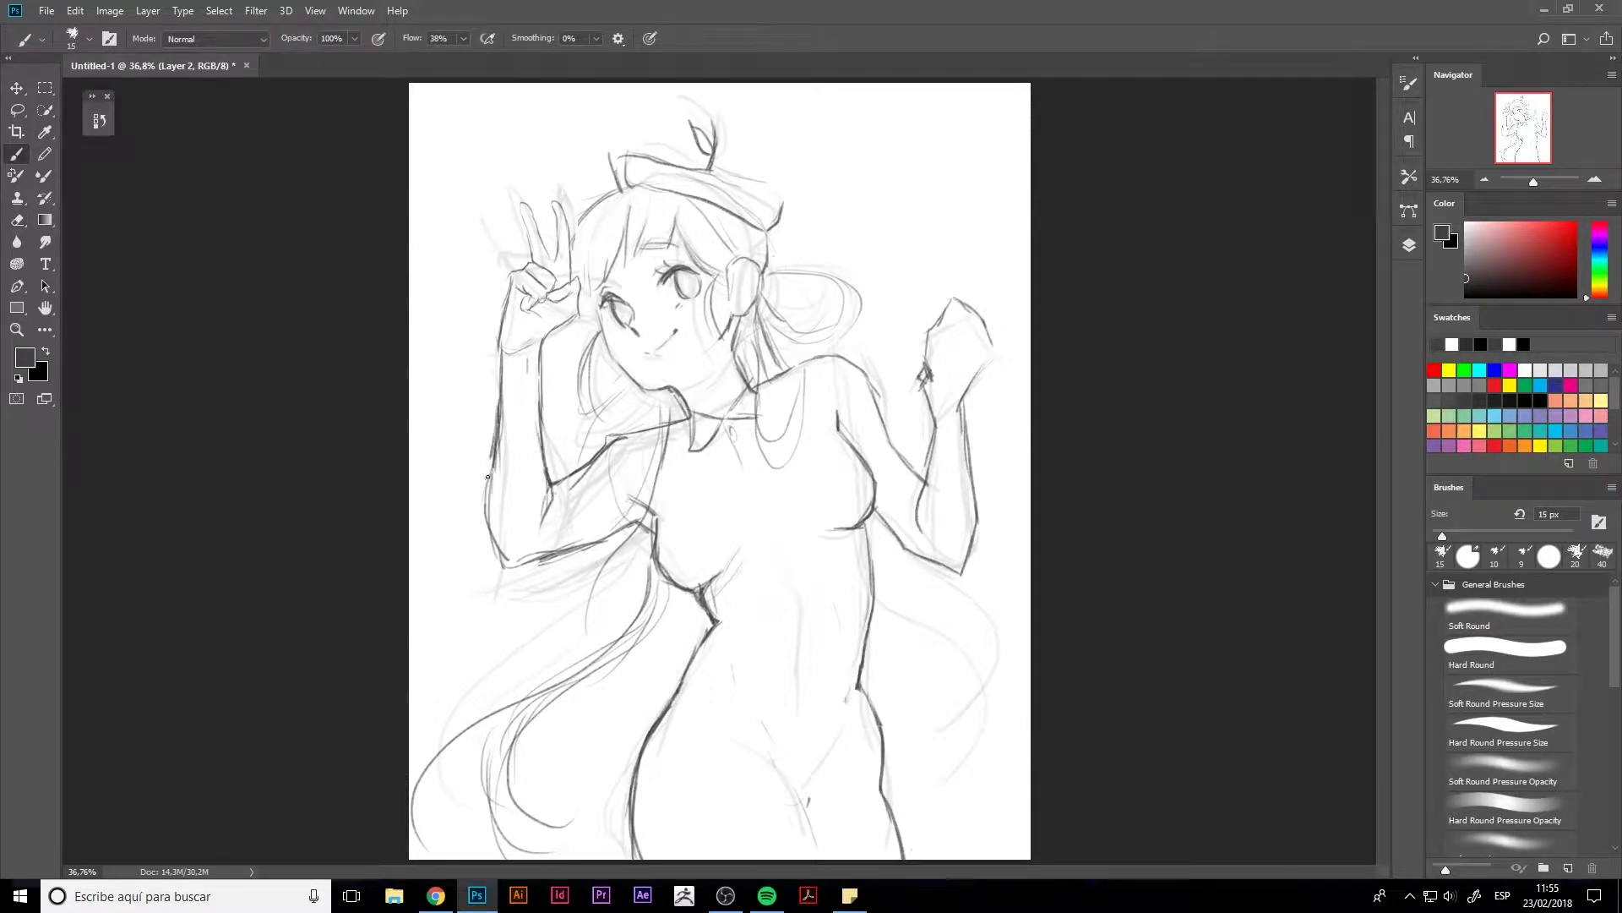
{"action": "left_click_drag", "start_coordinate": [497, 456], "coordinate": [507, 566]}
{"action": "key", "text": "e"}
{"action": "left_click_drag", "start_coordinate": [689, 410], "coordinate": [740, 473]}
{"action": "key", "text": "b"}
{"action": "left_click_drag", "start_coordinate": [659, 433], "coordinate": [729, 422]}
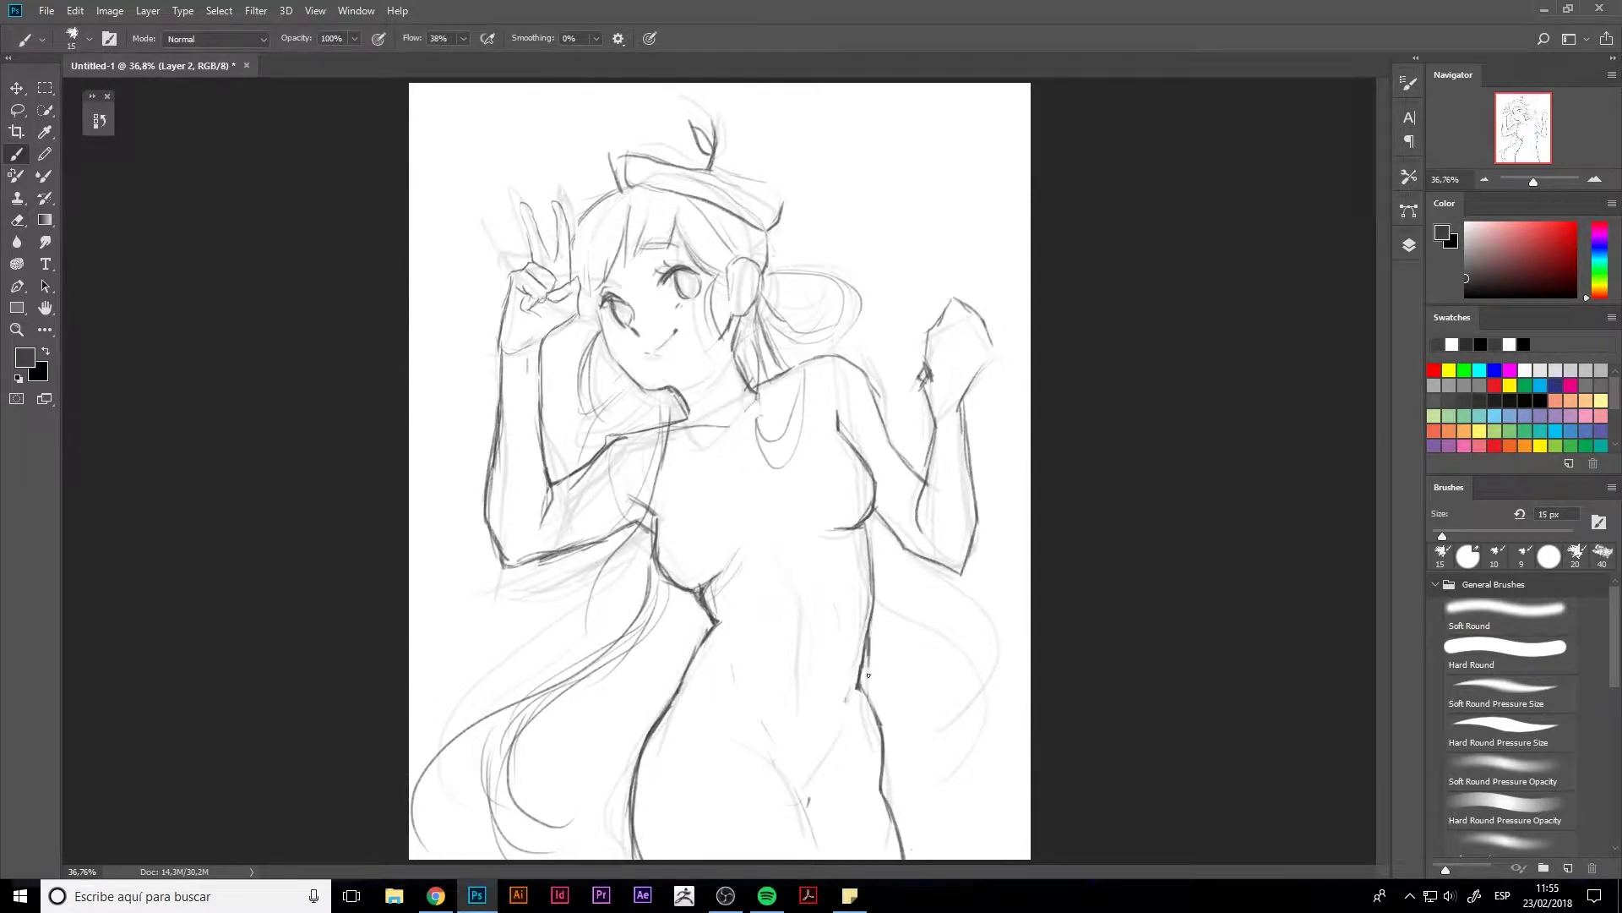
{"action": "left_click", "coordinate": [1409, 245]}
- Fade the sketch layer to 43% and prepare empty Layer 3 with a 10 px brush at 50% zoom
{"action": "left_click", "coordinate": [1378, 289]}
{"action": "left_click_drag", "start_coordinate": [1381, 310], "coordinate": [1346, 311]}
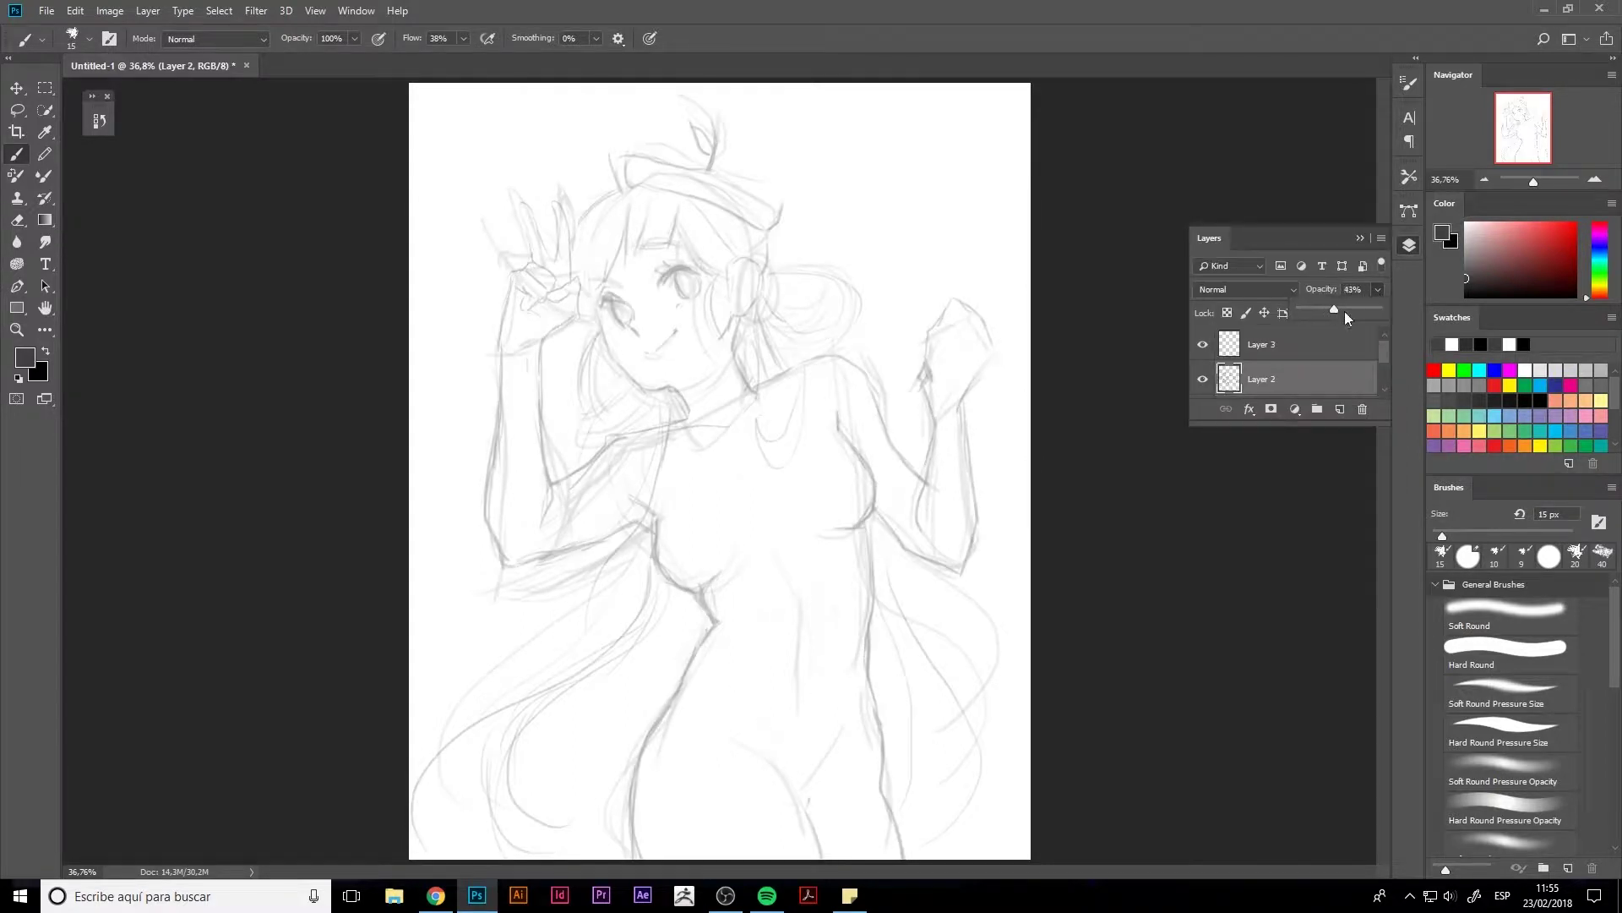
{"action": "left_click", "coordinate": [1285, 343]}
{"action": "left_click", "coordinate": [1408, 245]}
{"action": "key", "text": "ctrl+plus"}
{"action": "key", "text": "bracketleft"}
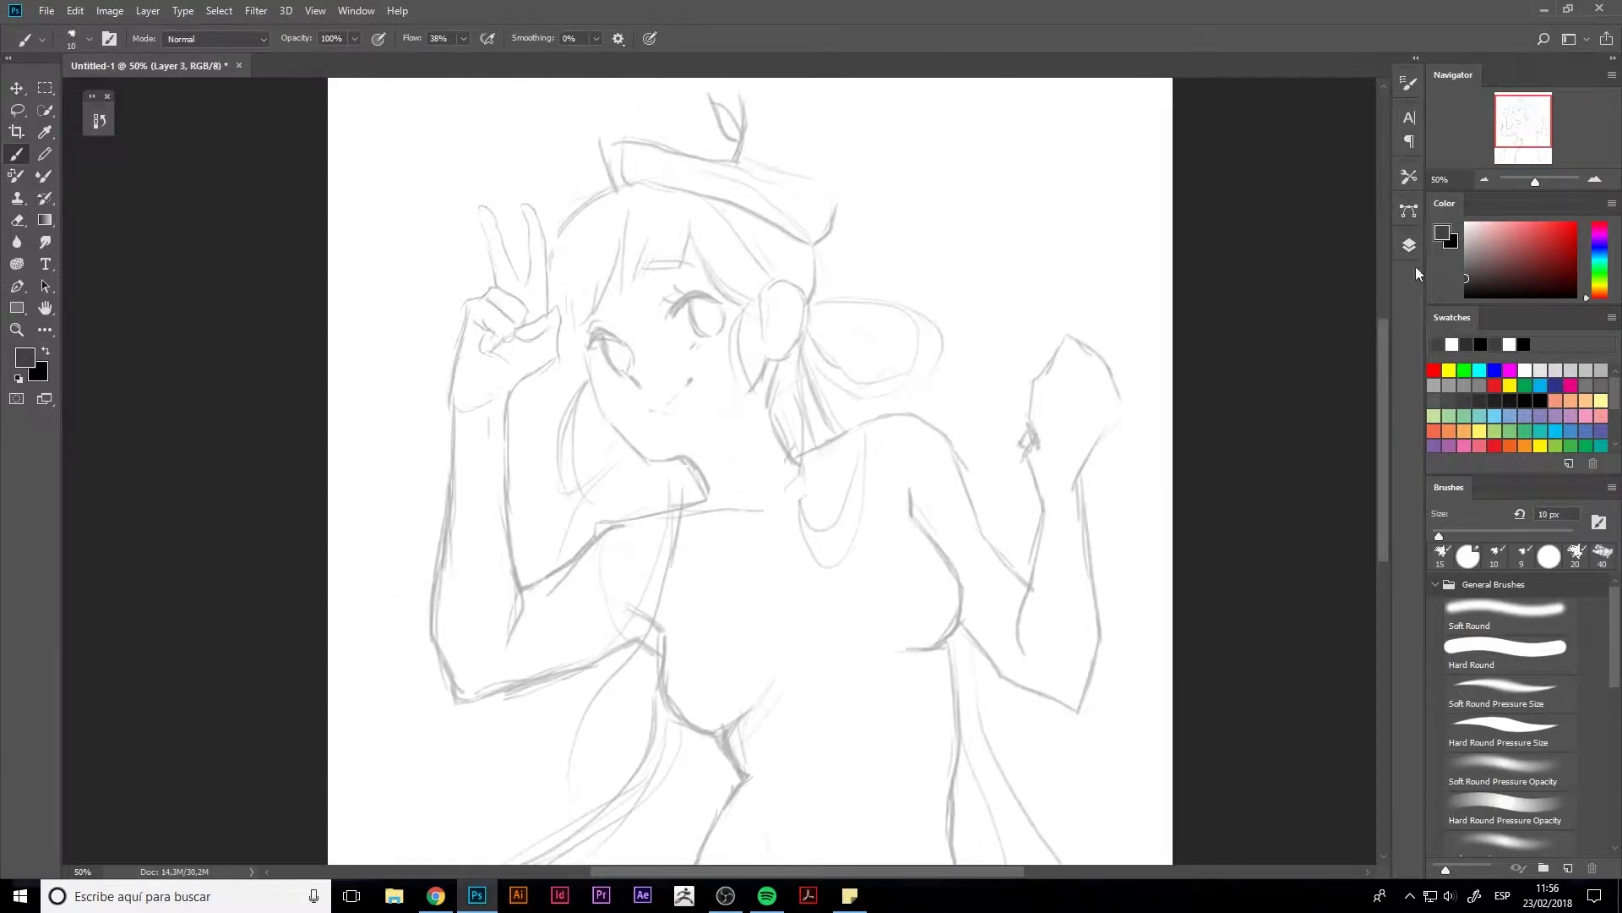
- Ink the hairline, the hair and ear curve, and the hair loop below the ear at 5% smoothing
{"action": "left_click_drag", "start_coordinate": [688, 217], "coordinate": [682, 263]}
{"action": "left_click_drag", "start_coordinate": [551, 44], "coordinate": [562, 43]}
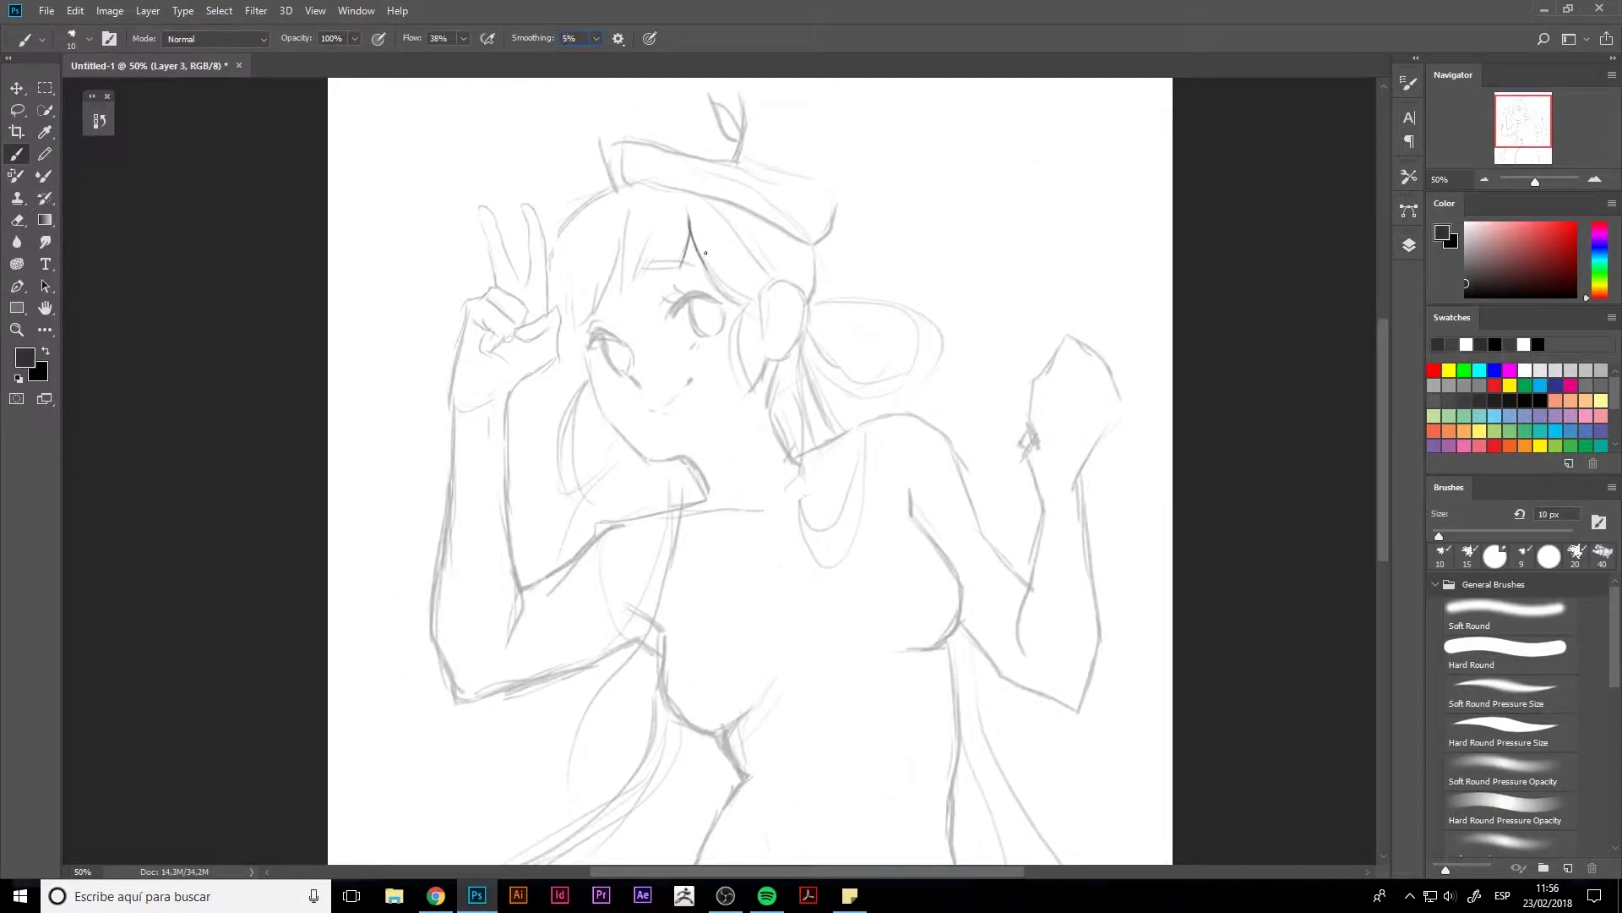
{"action": "mouse_move", "coordinate": [705, 268]}
{"action": "left_mouse_down"}
{"action": "mouse_move", "coordinate": [754, 304]}
{"action": "mouse_move", "coordinate": [748, 377]}
{"action": "left_mouse_up"}
{"action": "left_click_drag", "start_coordinate": [755, 305], "coordinate": [778, 372]}
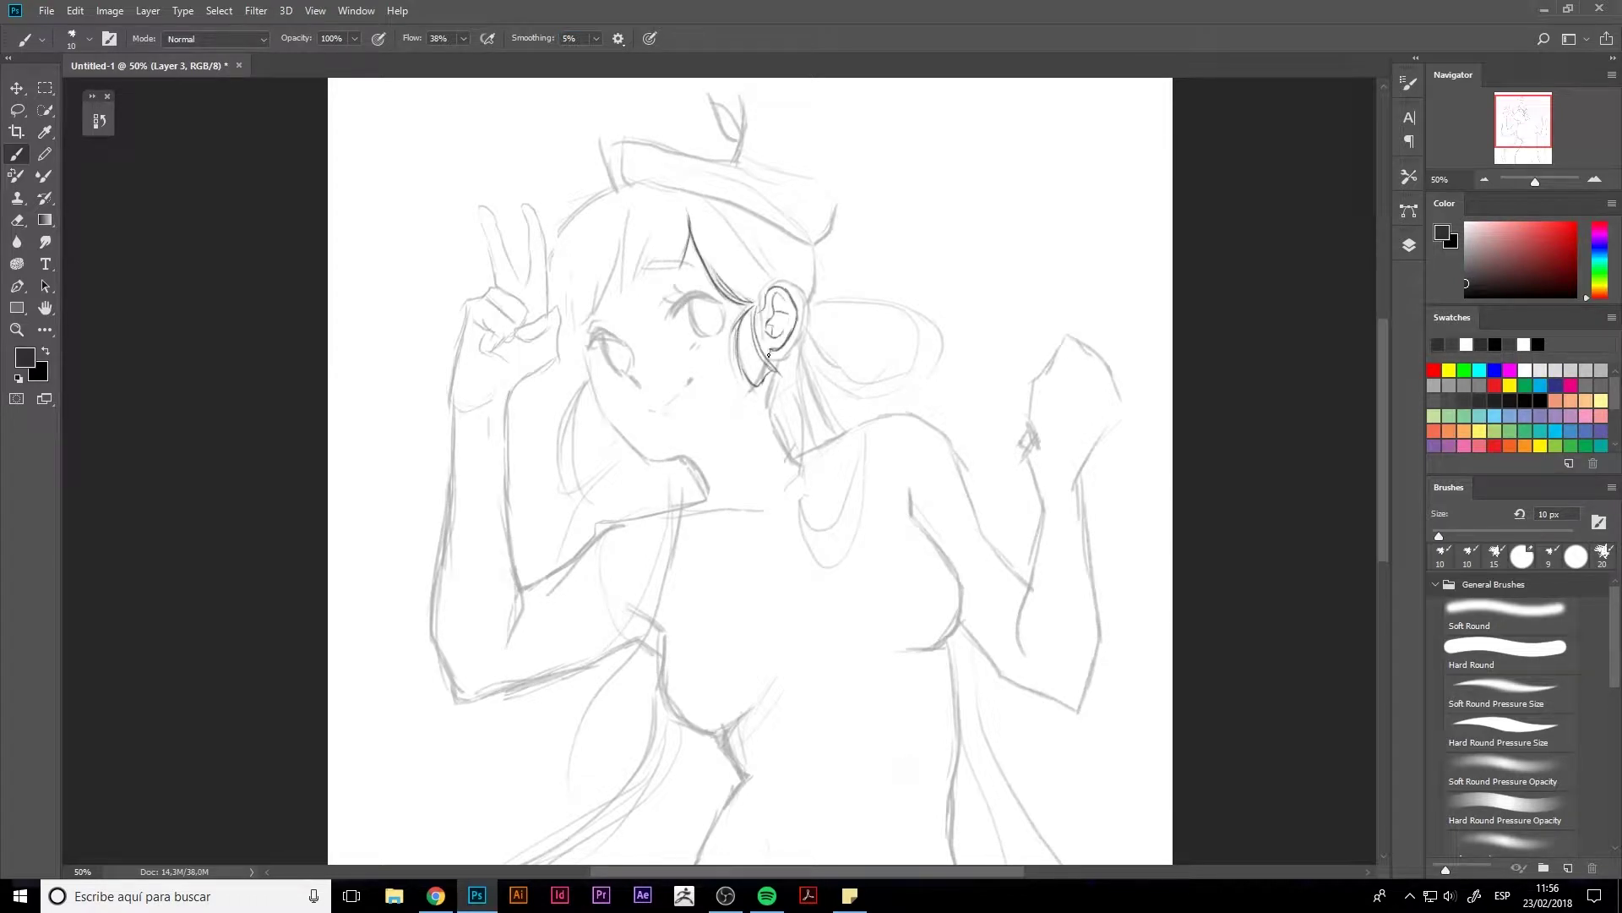
{"action": "mouse_move", "coordinate": [768, 356]}
{"action": "left_mouse_down"}
{"action": "mouse_move", "coordinate": [794, 454]}
{"action": "mouse_move", "coordinate": [772, 362]}
{"action": "left_mouse_up"}
- Ink the cheek and jawline, undoing the too-dark strokes and the one running down the neck
{"action": "left_click_drag", "start_coordinate": [599, 379], "coordinate": [667, 458]}
{"action": "key", "text": "ctrl+z"}
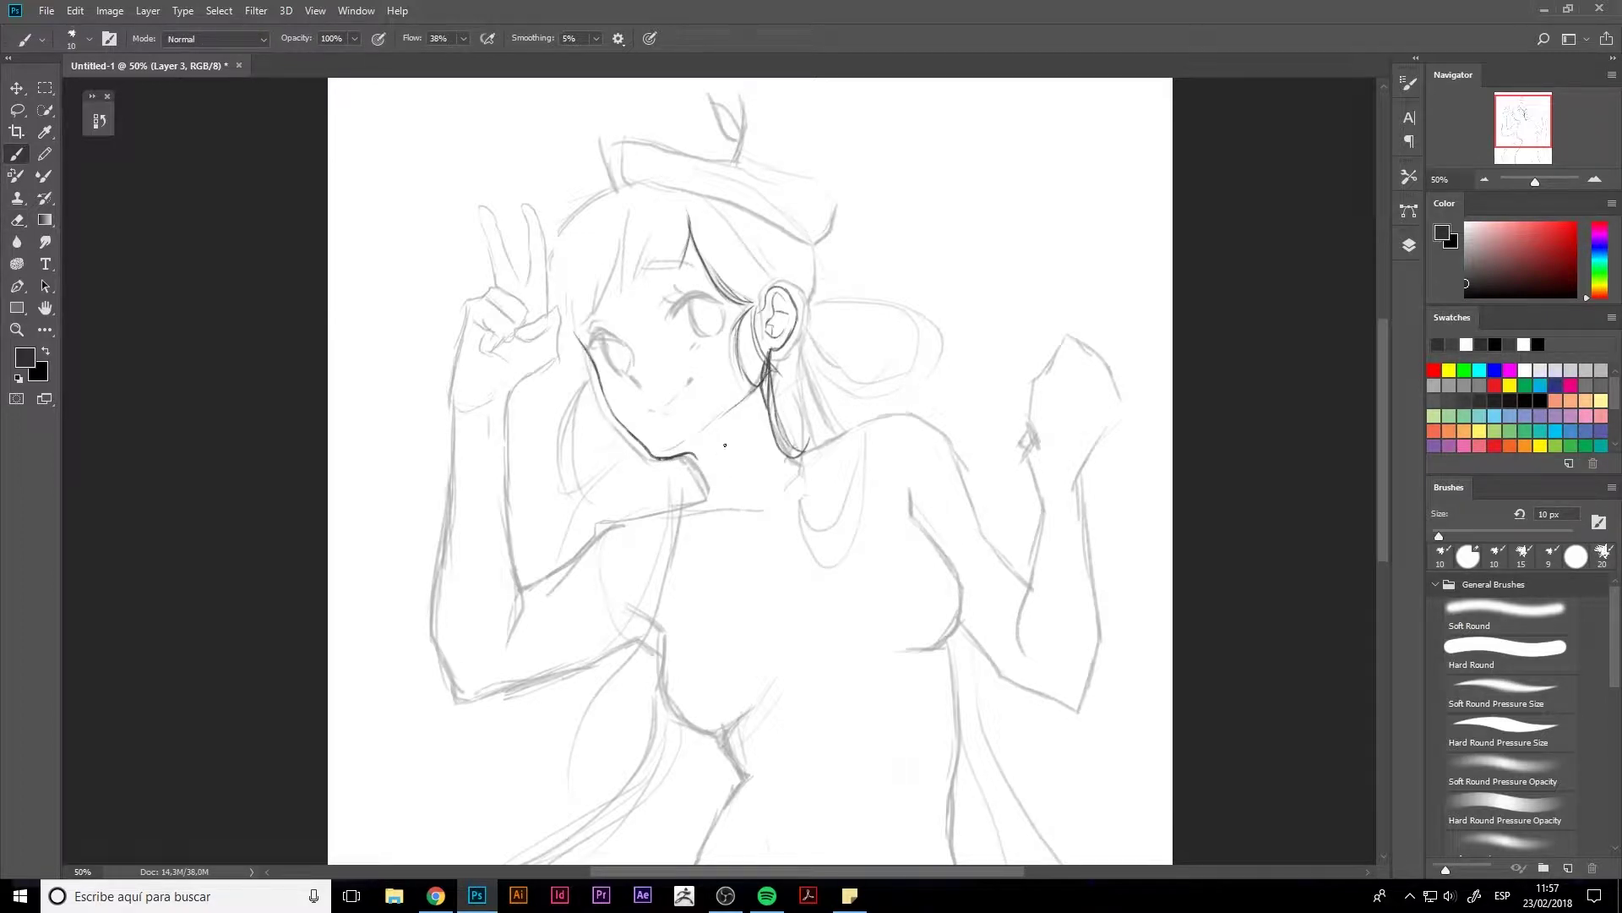
{"action": "key", "text": "ctrl+z"}
{"action": "left_click_drag", "start_coordinate": [578, 341], "coordinate": [637, 436]}
{"action": "mouse_move", "coordinate": [765, 361]}
{"action": "left_mouse_down"}
{"action": "mouse_move", "coordinate": [695, 439]}
{"action": "mouse_move", "coordinate": [725, 492]}
{"action": "left_mouse_up"}
{"action": "left_click", "coordinate": [698, 489], "text": "alt"}
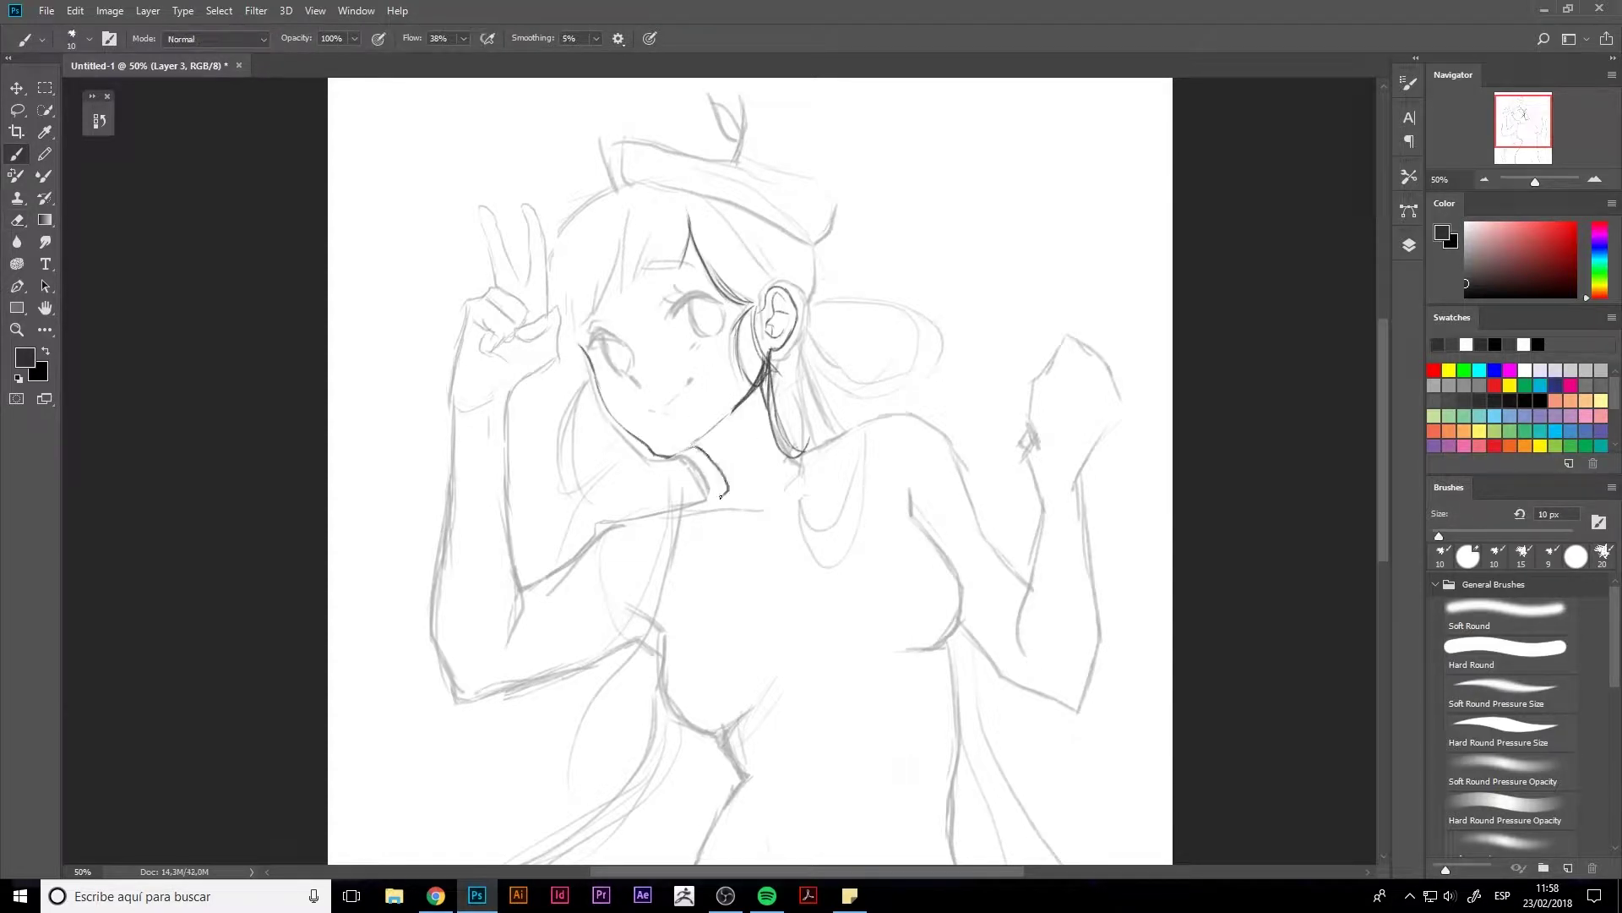
{"action": "key", "text": "ctrl+z"}
- Ink the shoulder line, darken the left eyelashes and add dark strands across the bangs
{"action": "left_click_drag", "start_coordinate": [813, 443], "coordinate": [939, 430]}
{"action": "left_click_drag", "start_coordinate": [674, 318], "coordinate": [727, 302]}
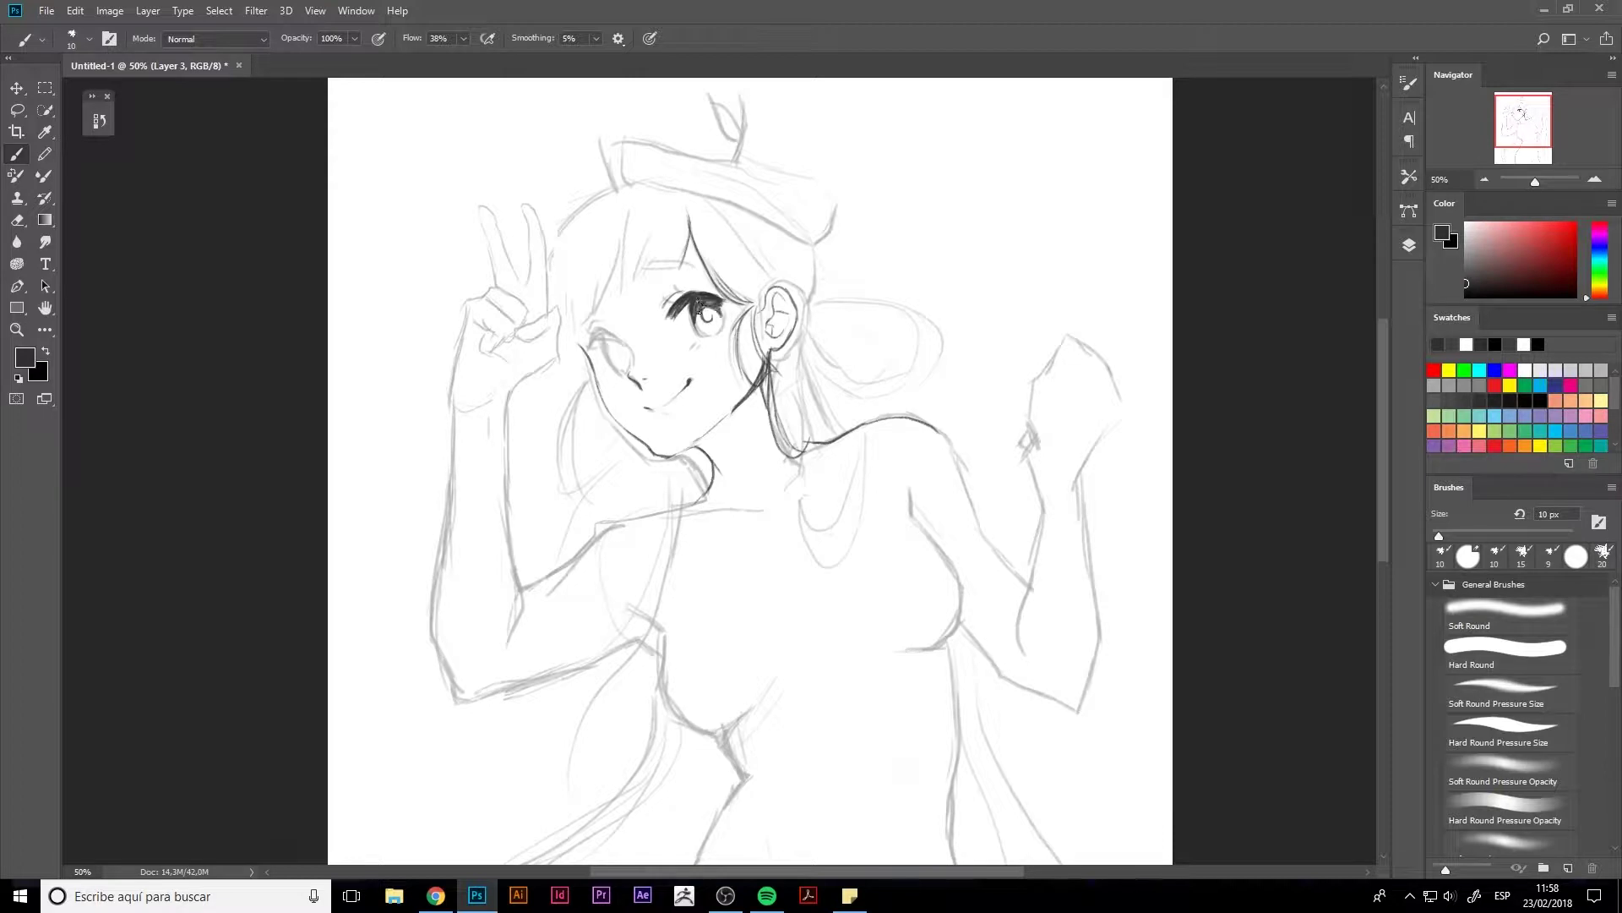
{"action": "left_click_drag", "start_coordinate": [670, 260], "coordinate": [596, 318]}
{"action": "mouse_move", "coordinate": [578, 226]}
{"action": "left_mouse_down"}
{"action": "mouse_move", "coordinate": [585, 319]}
{"action": "mouse_move", "coordinate": [625, 365]}
{"action": "left_mouse_up"}
{"action": "key", "text": "e"}
{"action": "key", "text": "b"}
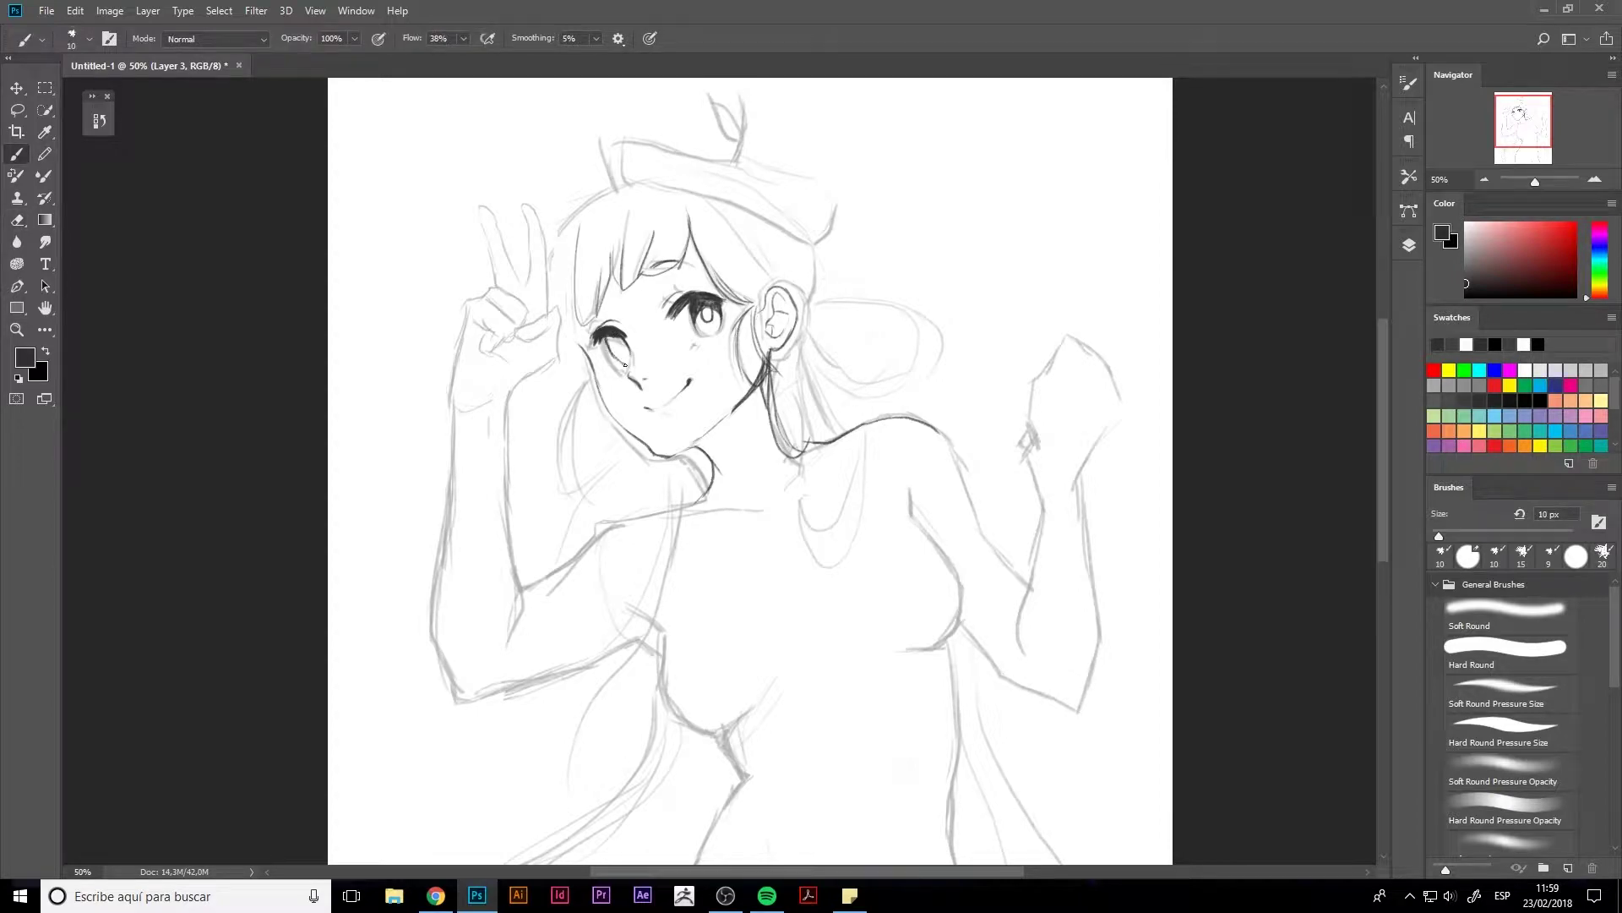
- Open and cancel Liquify, shrink the eraser to 8 px and darken the jaw line
{"action": "left_click", "coordinate": [256, 11]}
{"action": "left_click", "coordinate": [307, 148]}
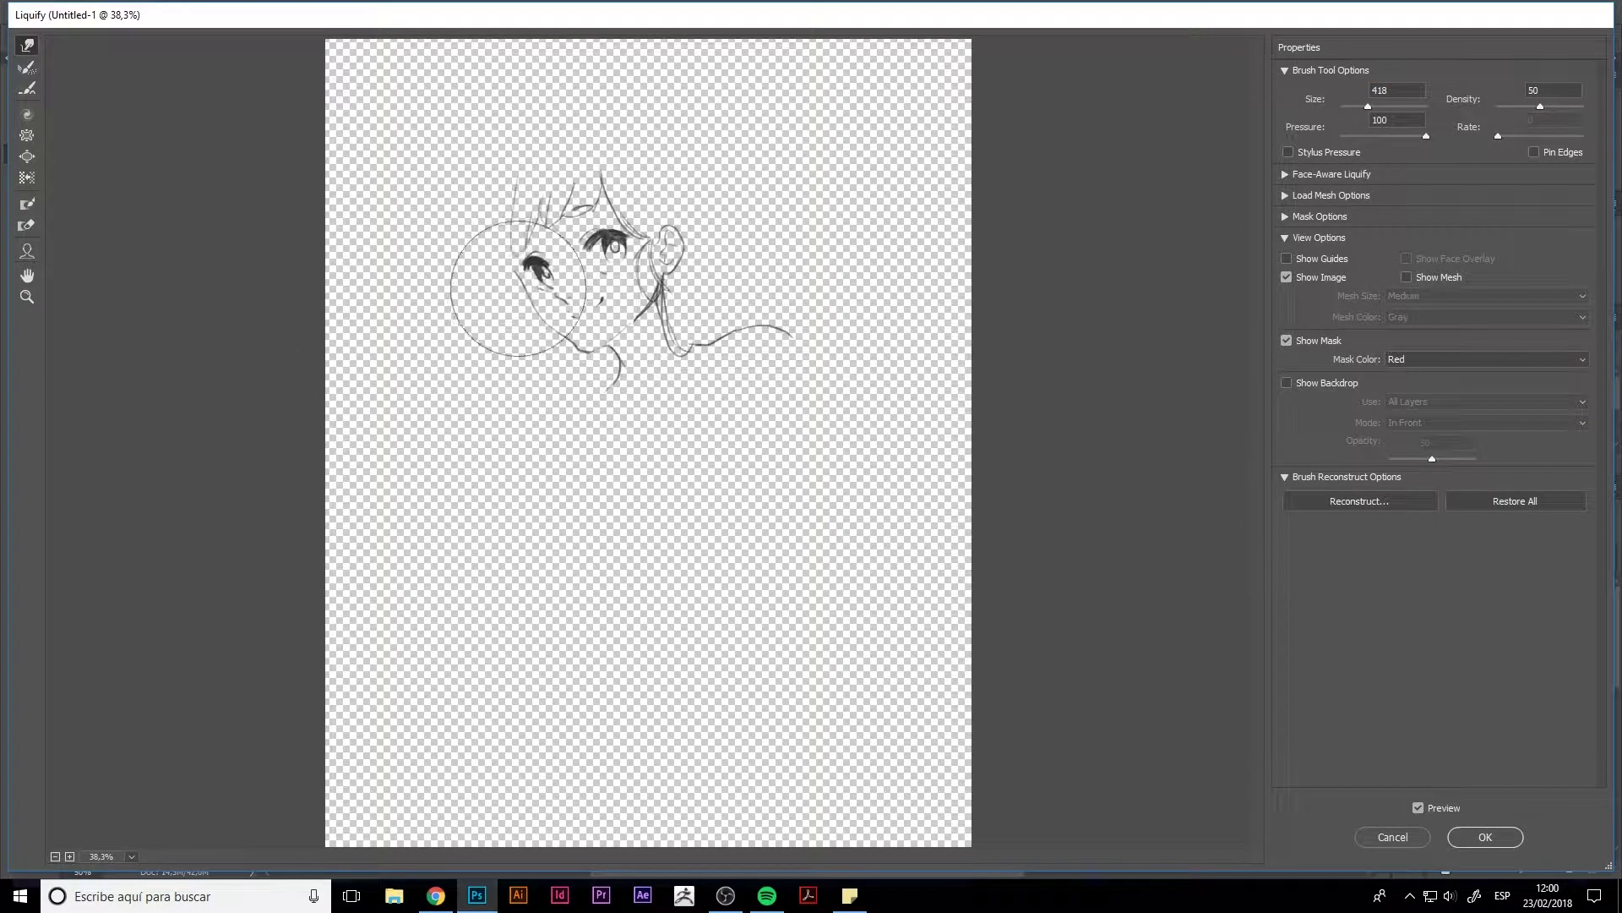
{"action": "key", "text": "Return"}
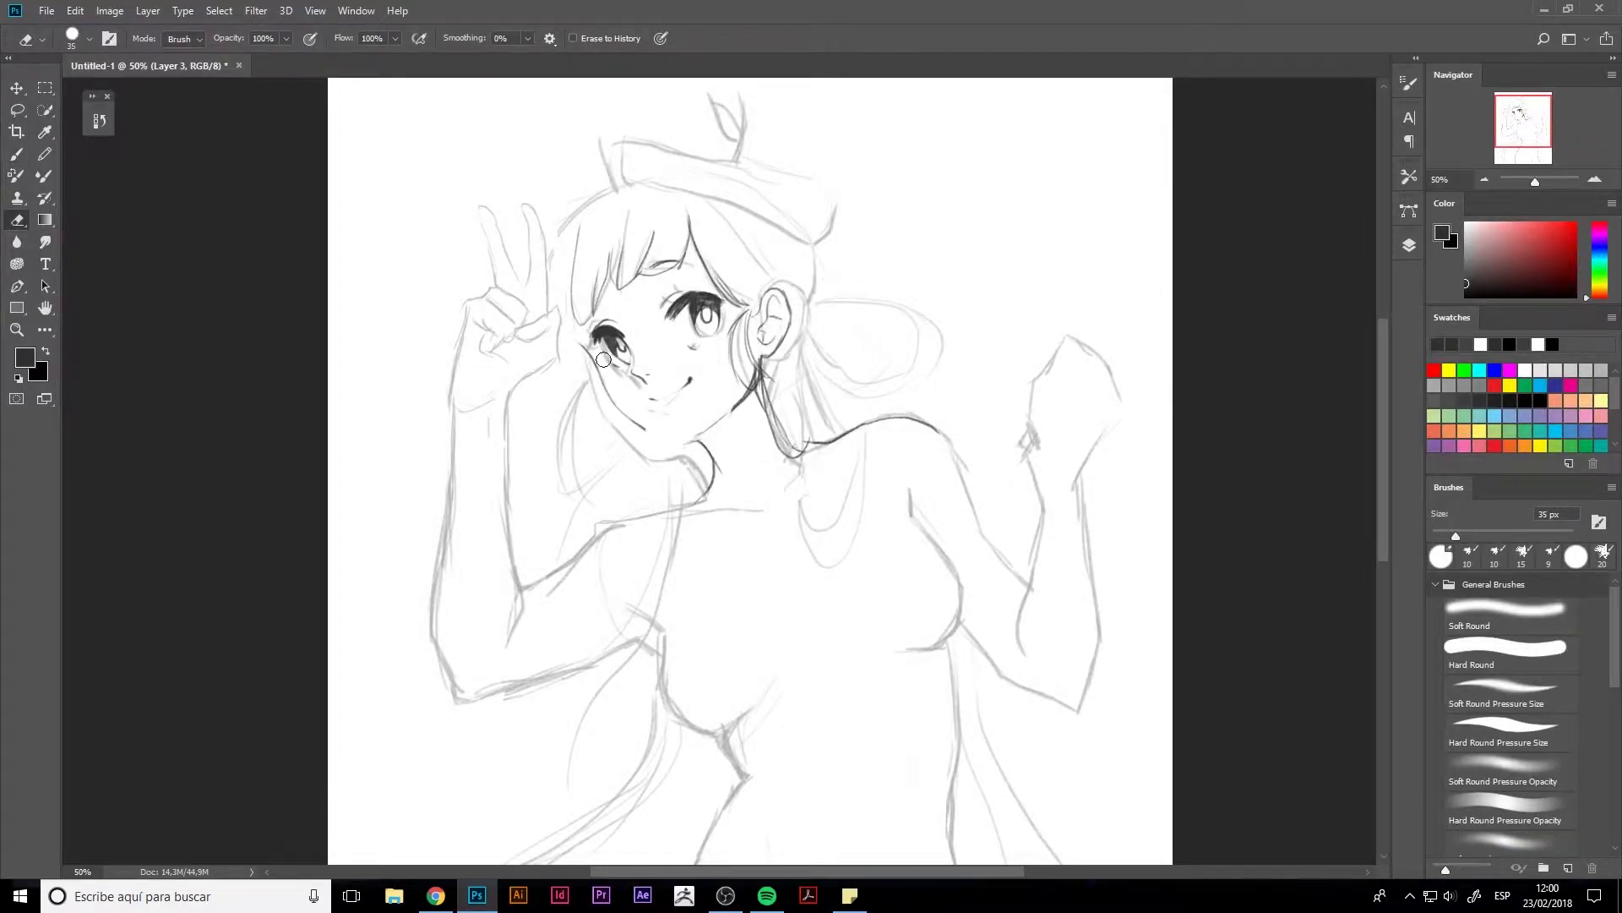
{"action": "key", "text": "bracketleft"}
{"action": "key", "text": "bracketleft"}
{"action": "key", "text": "bracketleft"}
{"action": "key", "text": "b"}
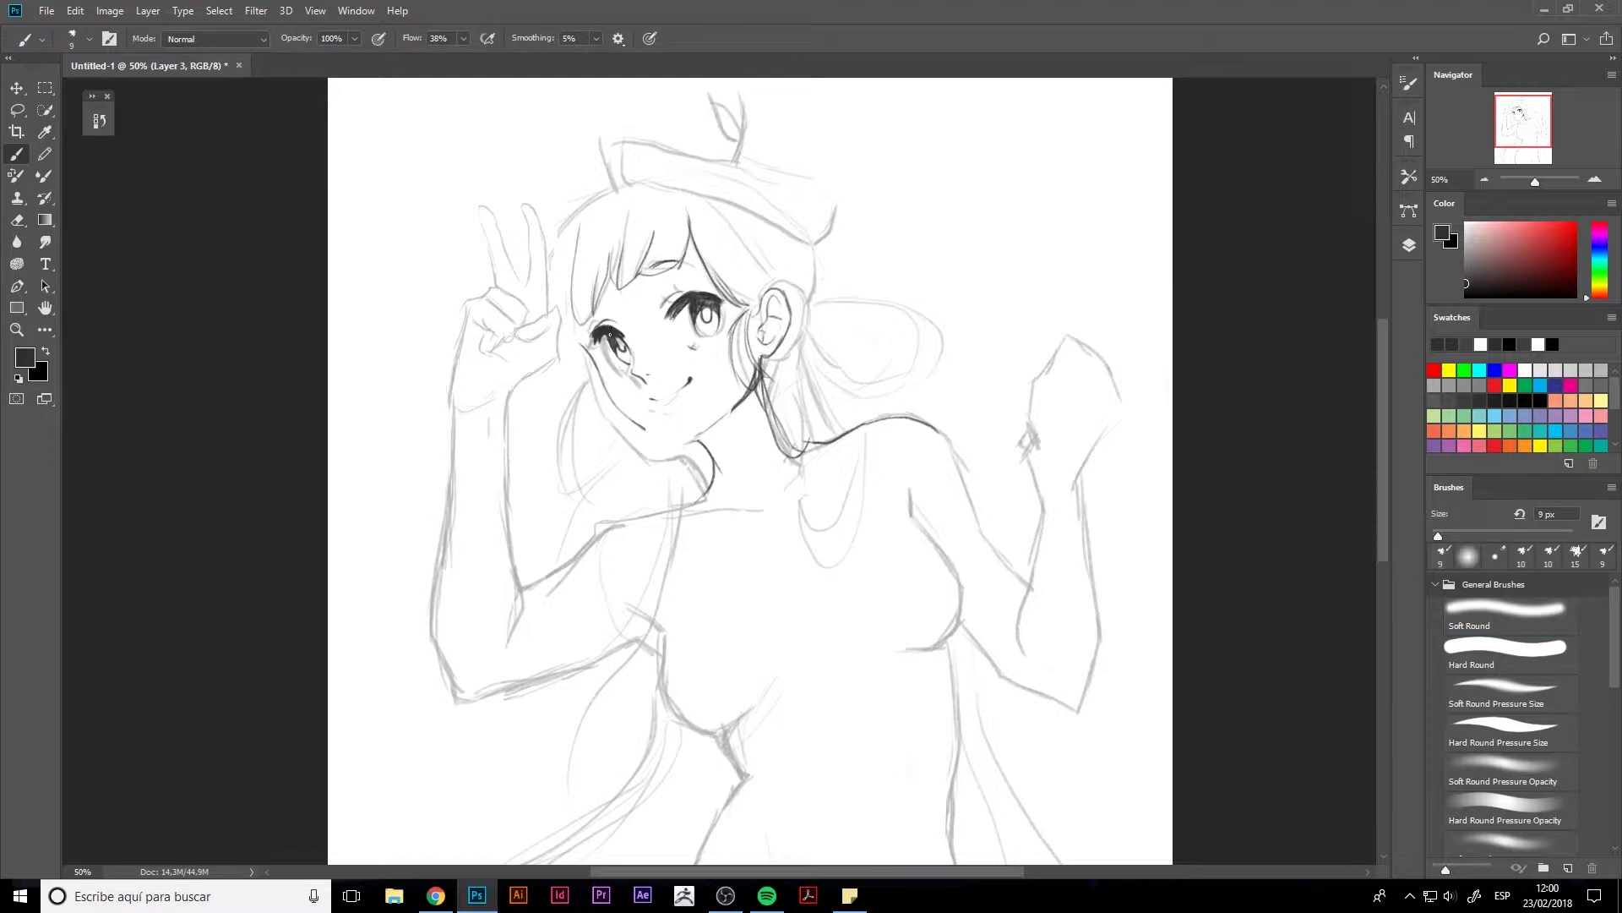
{"action": "left_click_drag", "start_coordinate": [673, 444], "coordinate": [728, 407]}
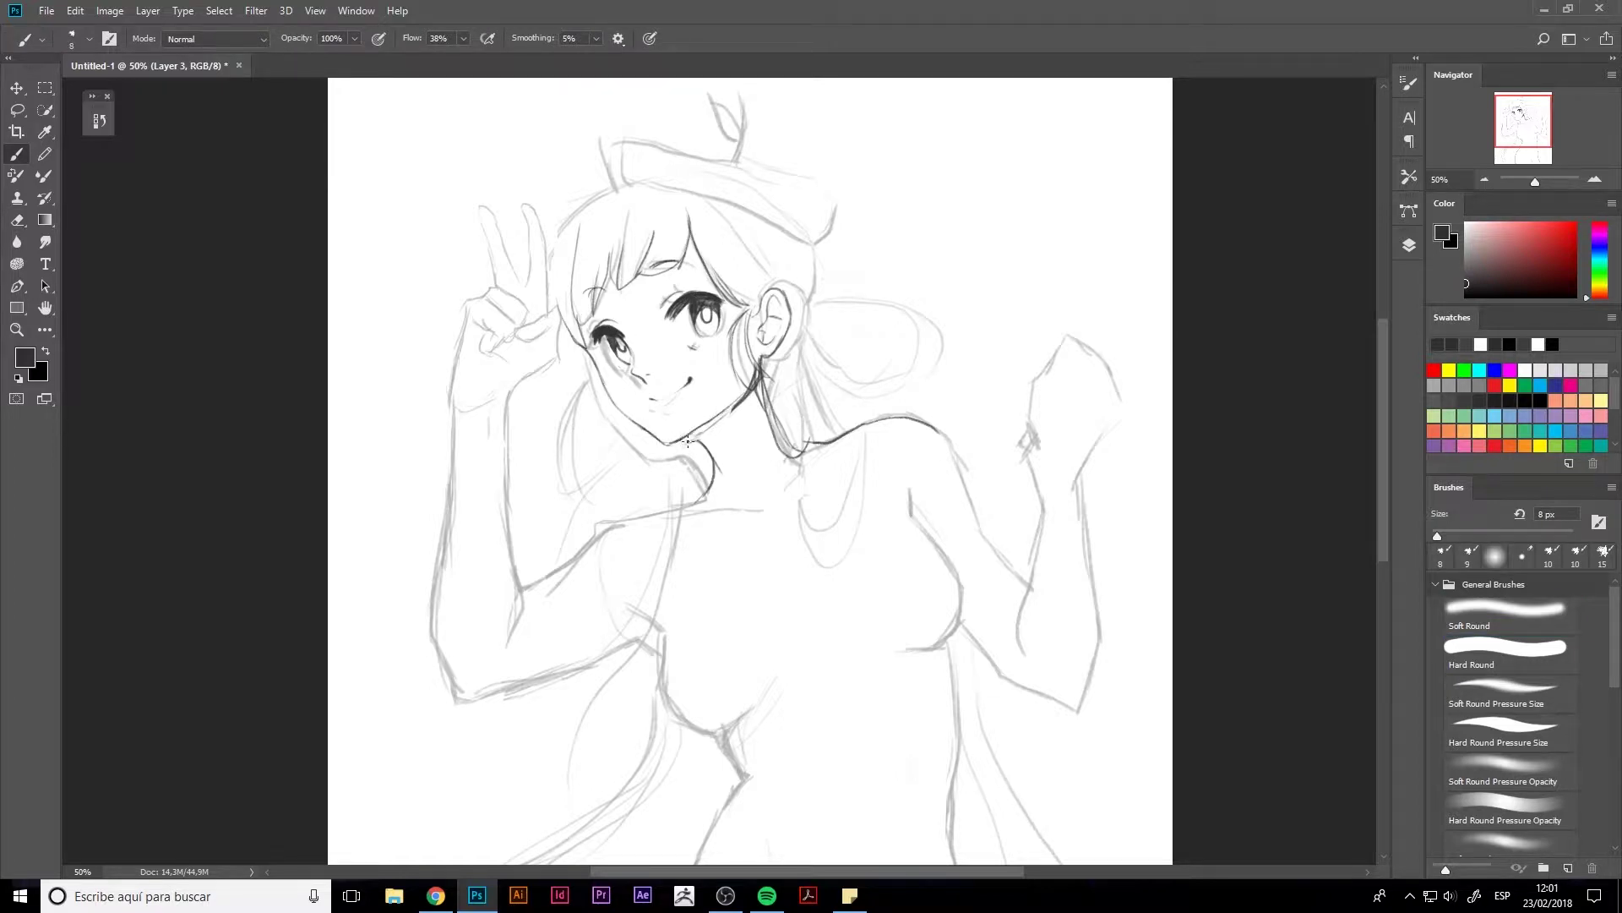
- Erase and redraw the lashes and outlines of both eyes
{"action": "key", "text": "e"}
{"action": "mouse_move", "coordinate": [721, 287]}
{"action": "left_mouse_down"}
{"action": "mouse_move", "coordinate": [693, 326]}
{"action": "mouse_move", "coordinate": [688, 302]}
{"action": "left_mouse_up"}
{"action": "key", "text": "b"}
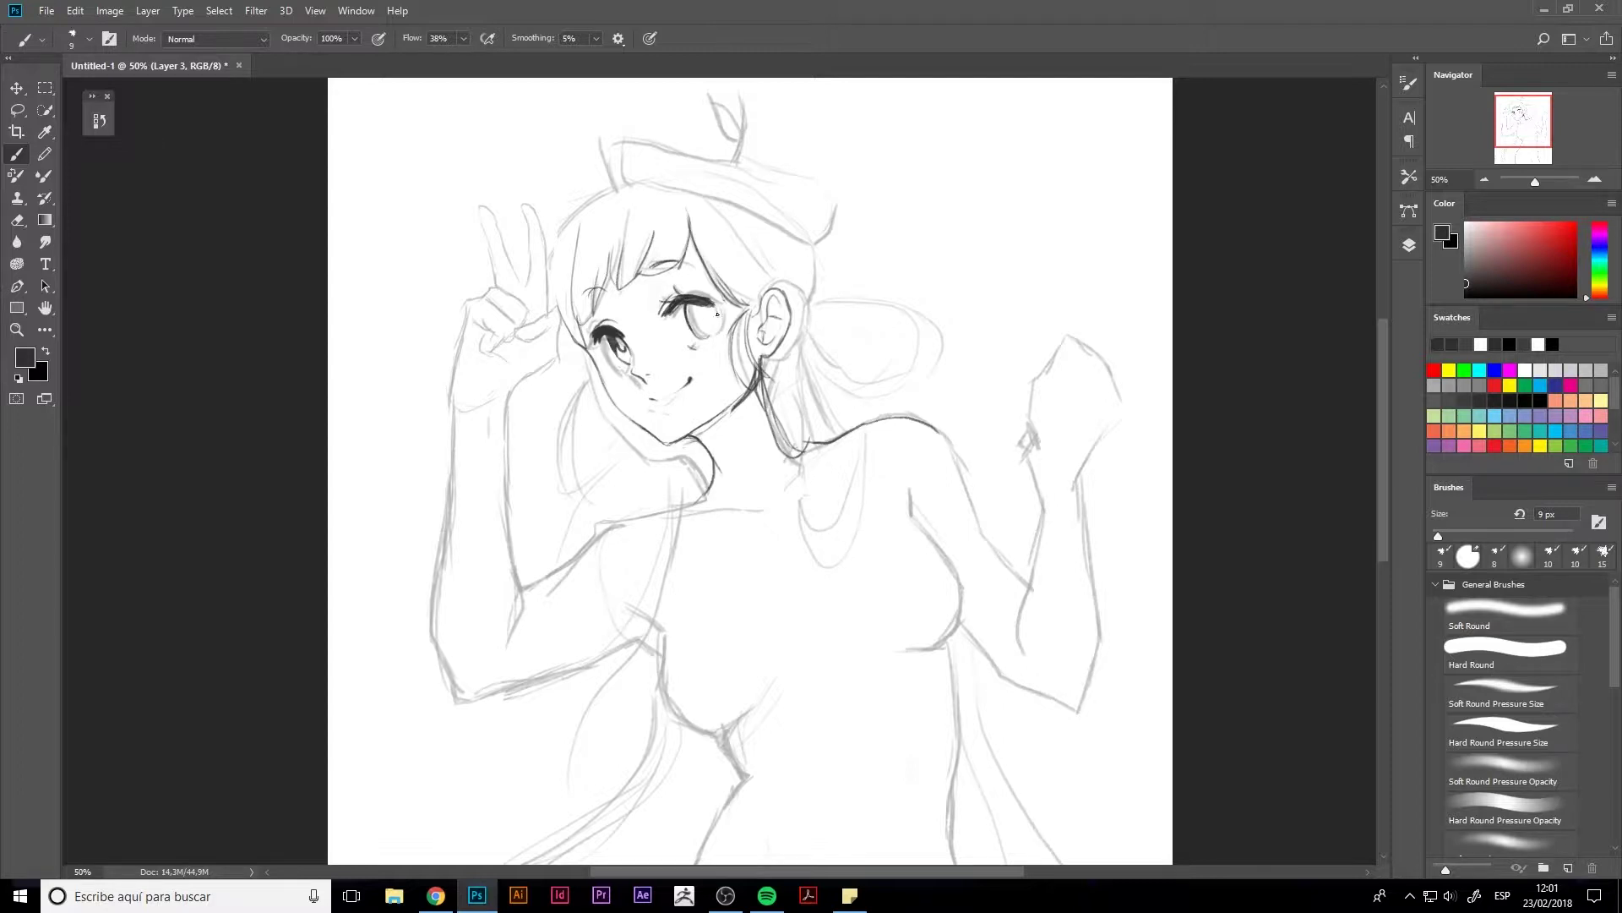
{"action": "key", "text": "e"}
{"action": "left_click_drag", "start_coordinate": [595, 322], "coordinate": [619, 344]}
{"action": "key", "text": "b"}
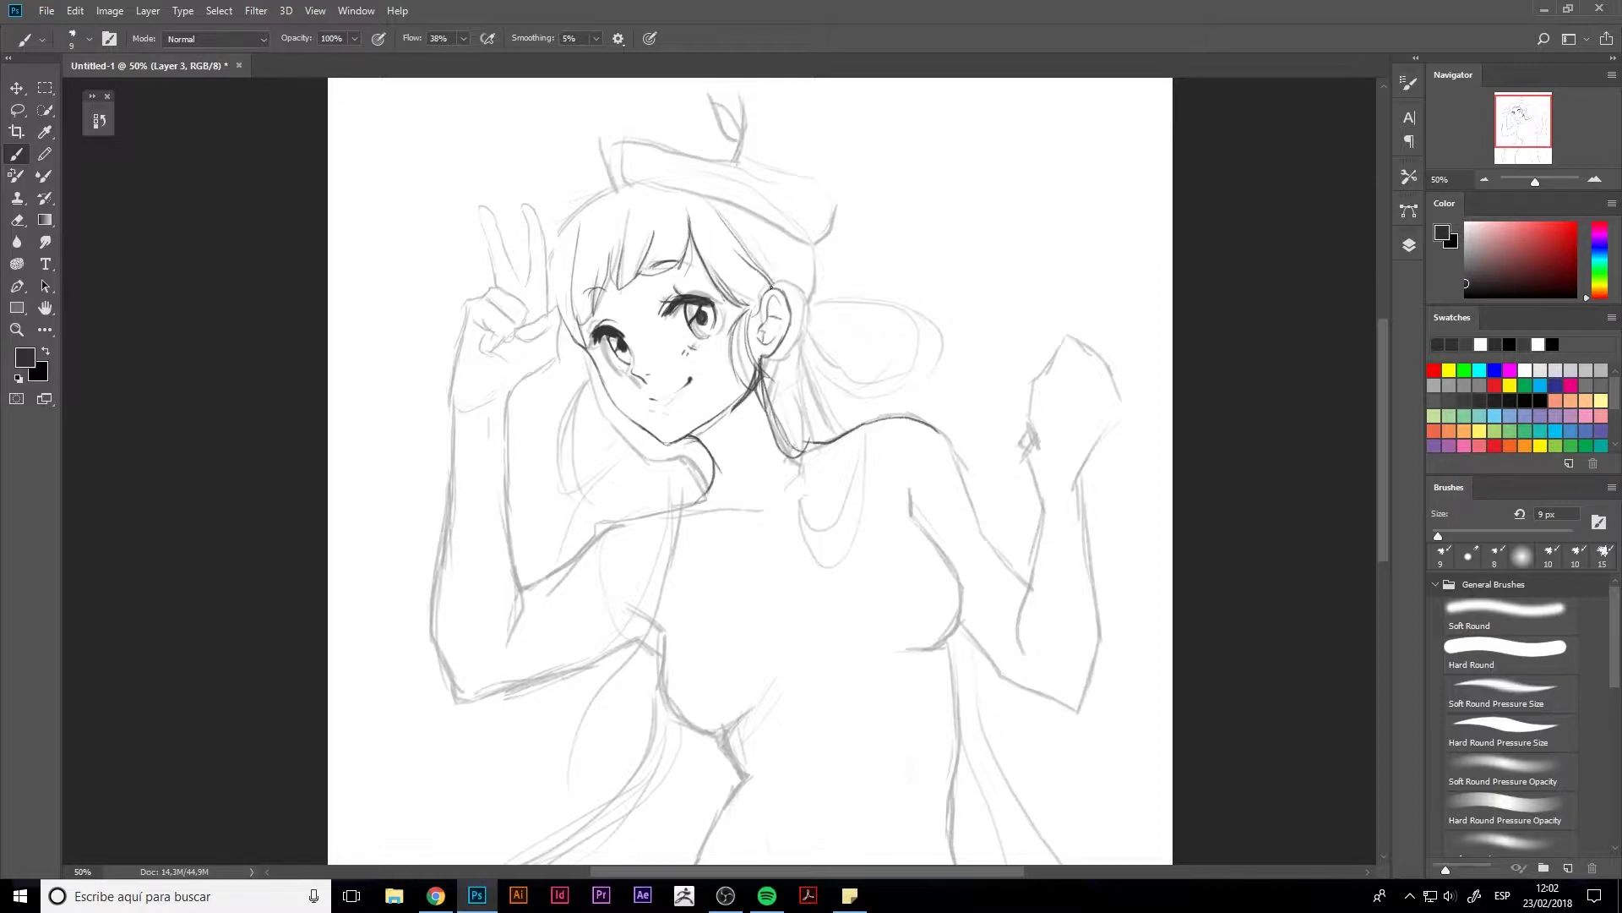
- Ink hair strands from ear to shoulder, long strands down the side, and darken the neck and shoulder lines
{"action": "left_click_drag", "start_coordinate": [791, 315], "coordinate": [848, 425]}
{"action": "left_click_drag", "start_coordinate": [594, 200], "coordinate": [554, 257]}
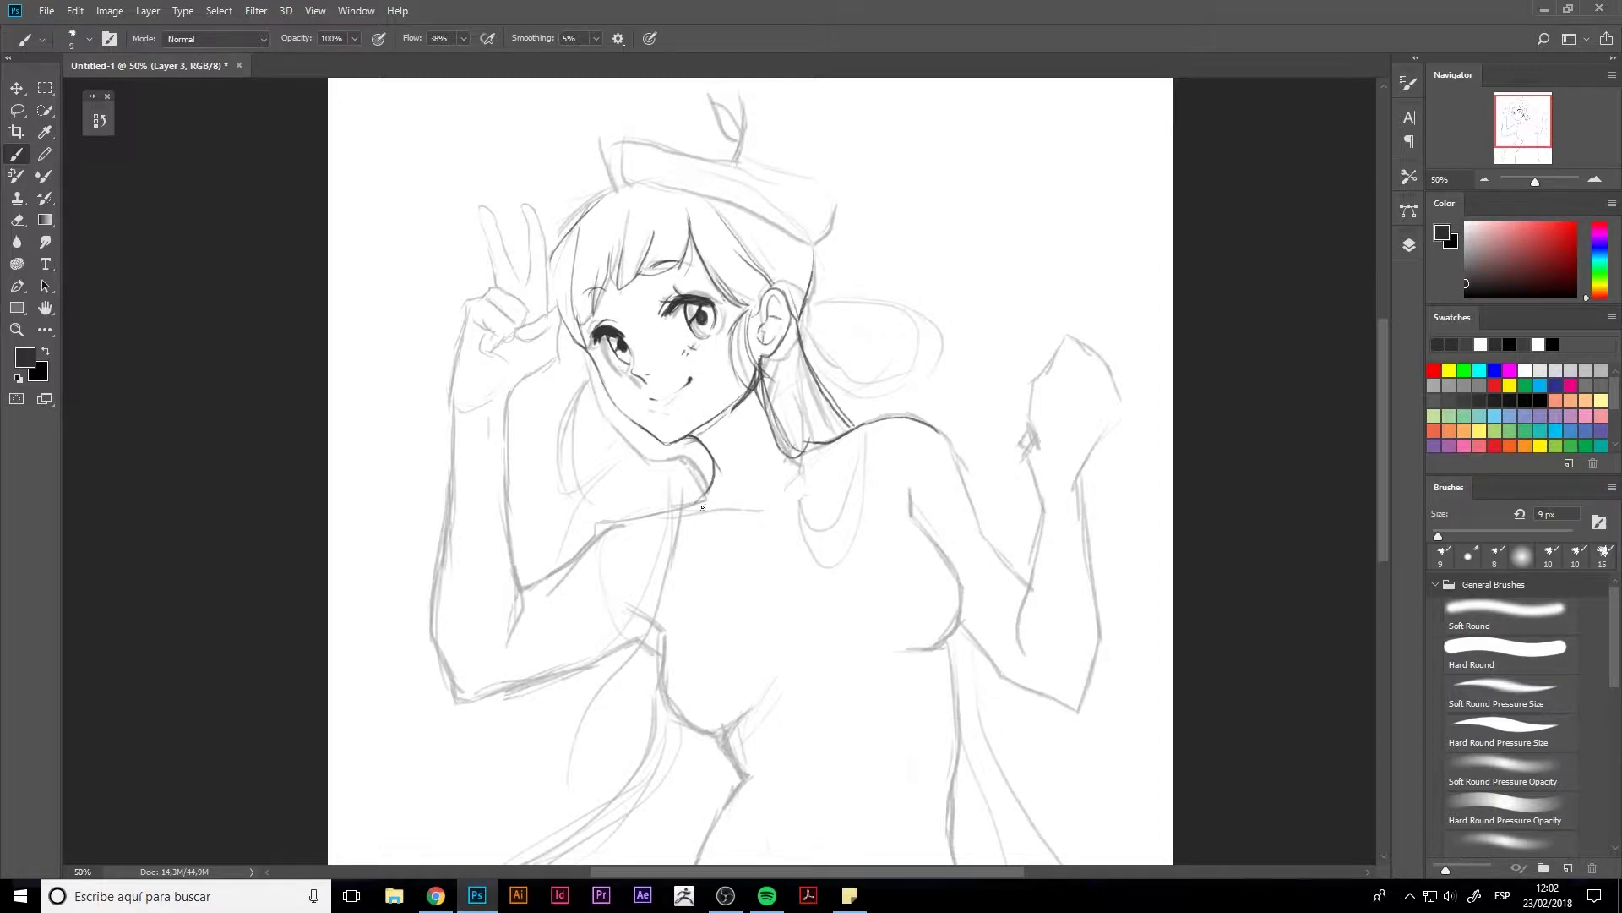
{"action": "left_click_drag", "start_coordinate": [684, 509], "coordinate": [766, 506]}
{"action": "left_click_drag", "start_coordinate": [787, 487], "coordinate": [847, 440]}
{"action": "left_click_drag", "start_coordinate": [804, 389], "coordinate": [853, 473]}
{"action": "mouse_move", "coordinate": [703, 494]}
{"action": "left_mouse_down"}
{"action": "mouse_move", "coordinate": [585, 773]}
{"action": "mouse_move", "coordinate": [592, 689]}
{"action": "left_mouse_up"}
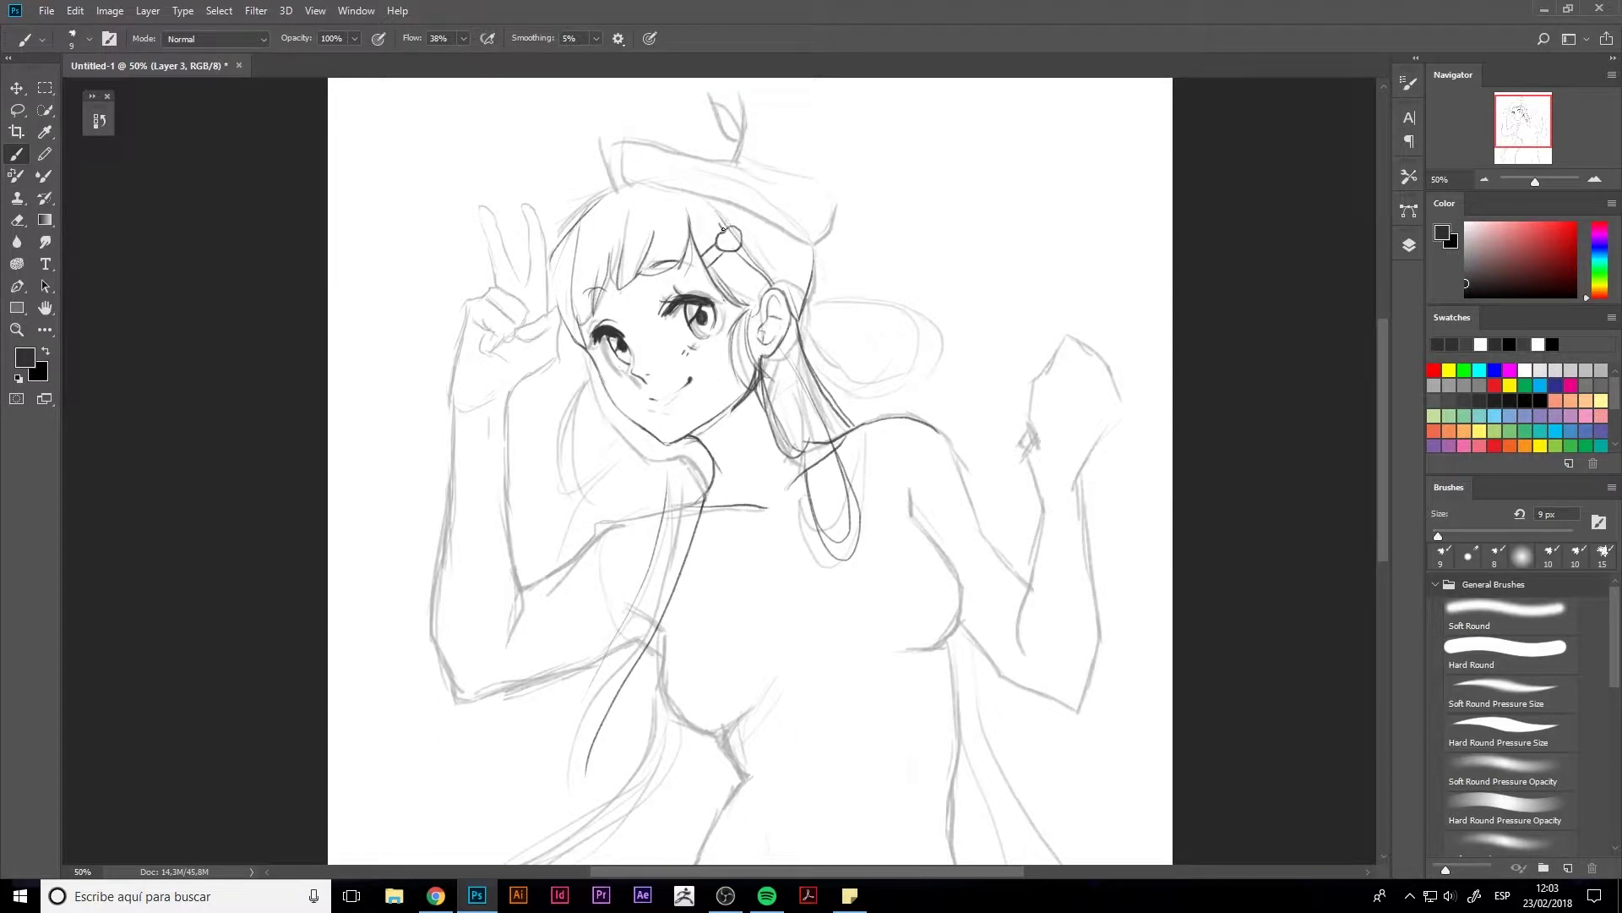
{"action": "key", "text": "ctrl+alt+z"}
{"action": "key", "text": "ctrl+alt+z"}
{"action": "left_click_drag", "start_coordinate": [585, 349], "coordinate": [566, 445]}
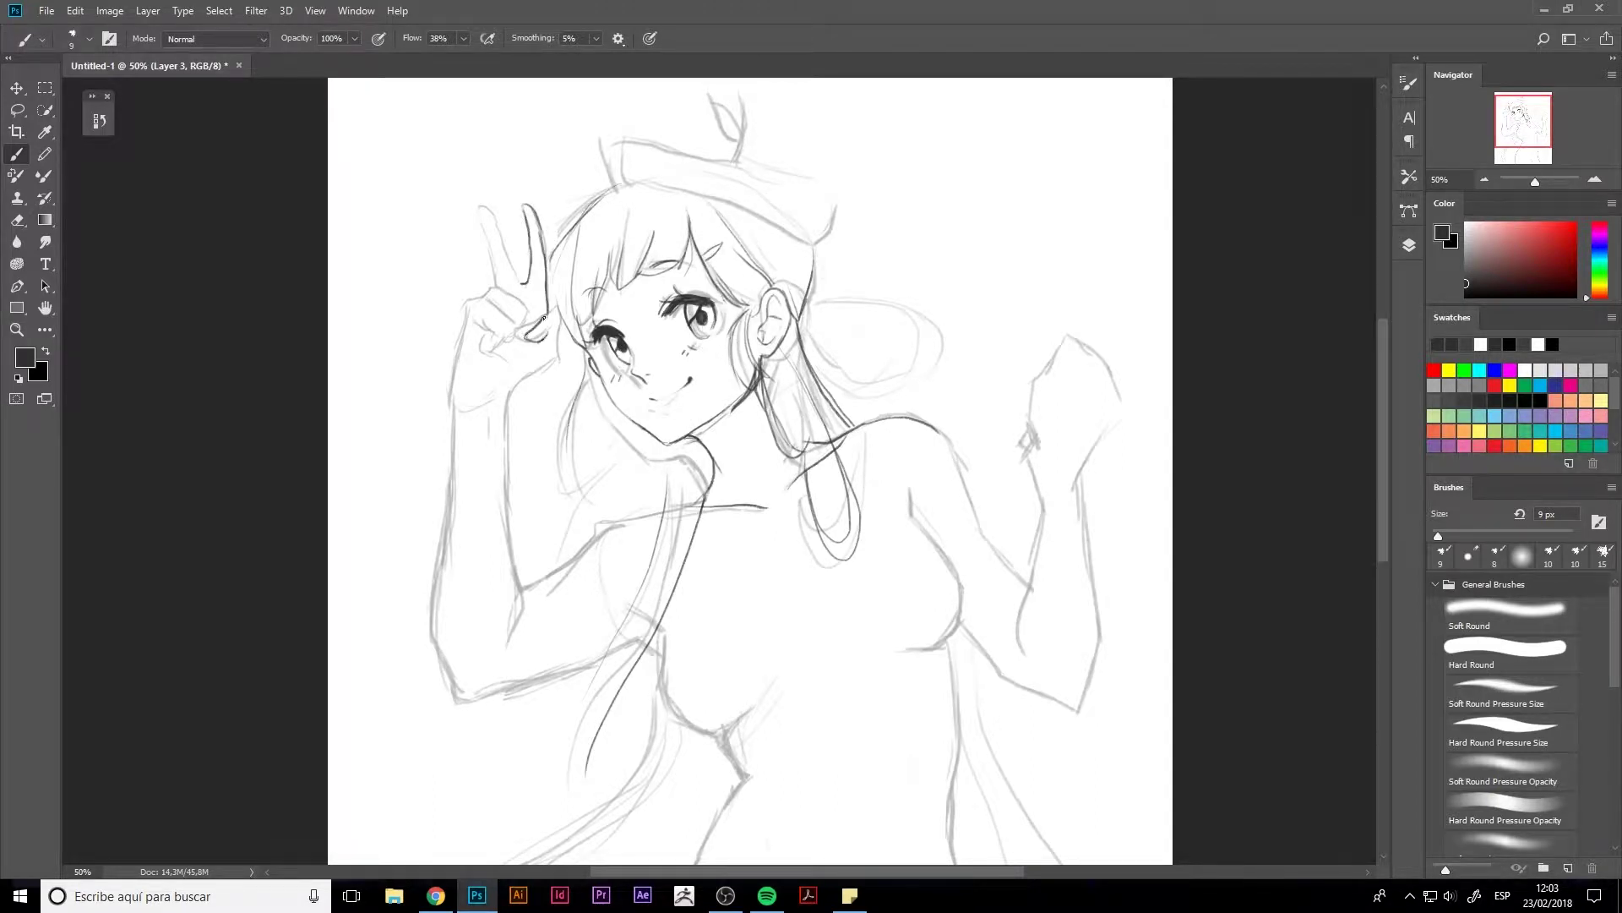
- Clean up and redraw the raised hand's finger lines, left outline and inner crease
{"action": "key", "text": "ctrl+alt+z"}
{"action": "key", "text": "ctrl+alt+z"}
{"action": "key", "text": "e"}
{"action": "left_click_drag", "start_coordinate": [551, 294], "coordinate": [539, 324]}
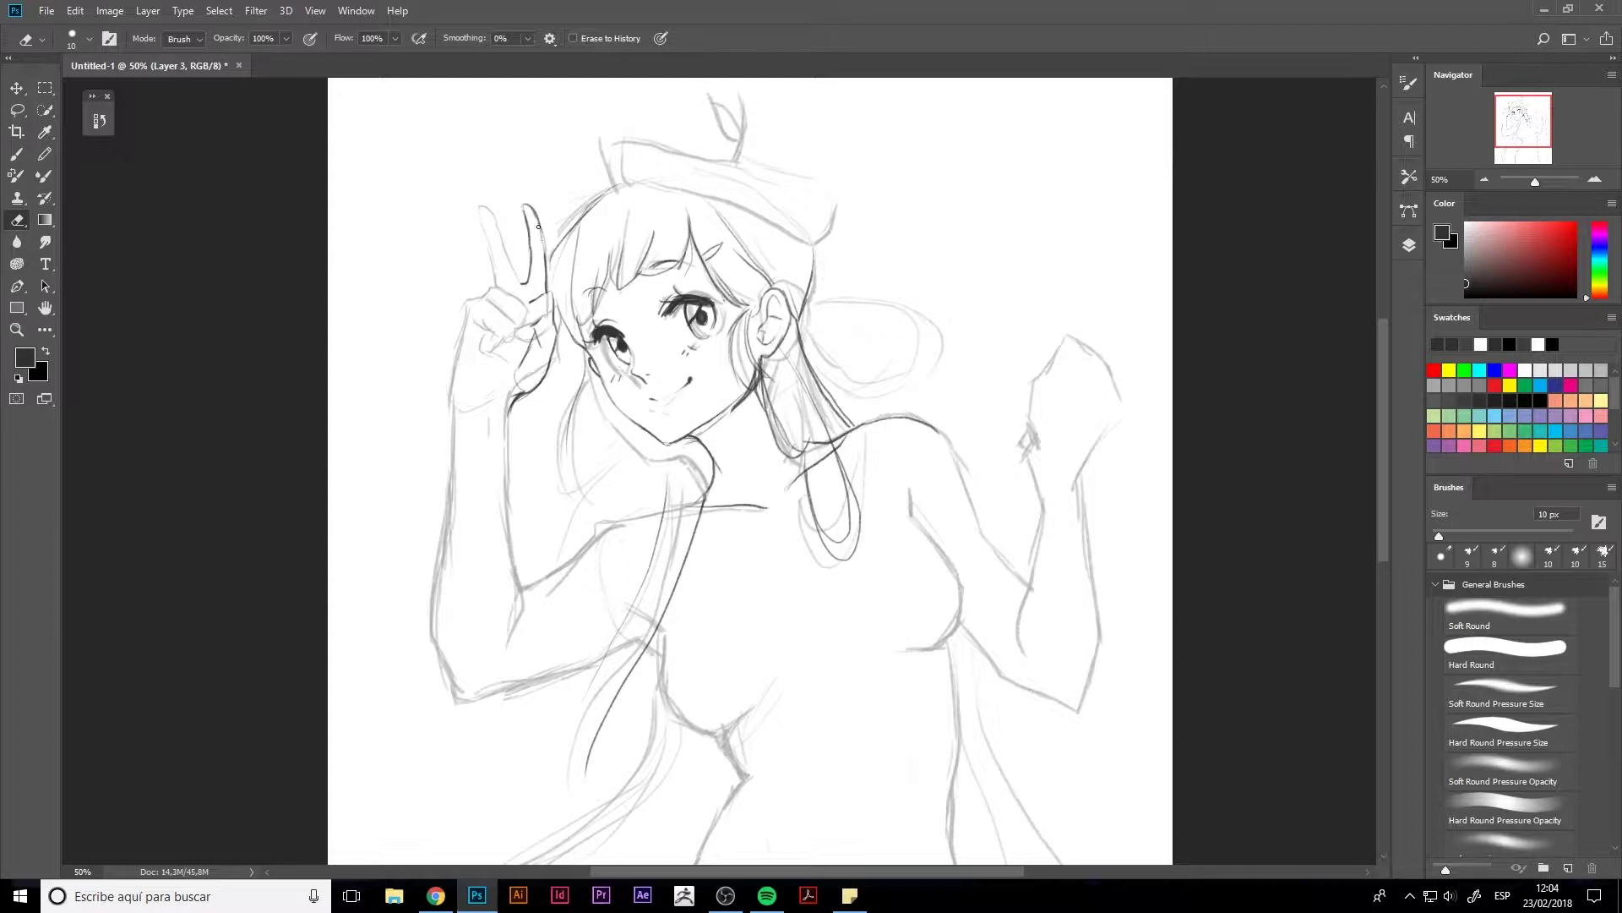
{"action": "key", "text": "b"}
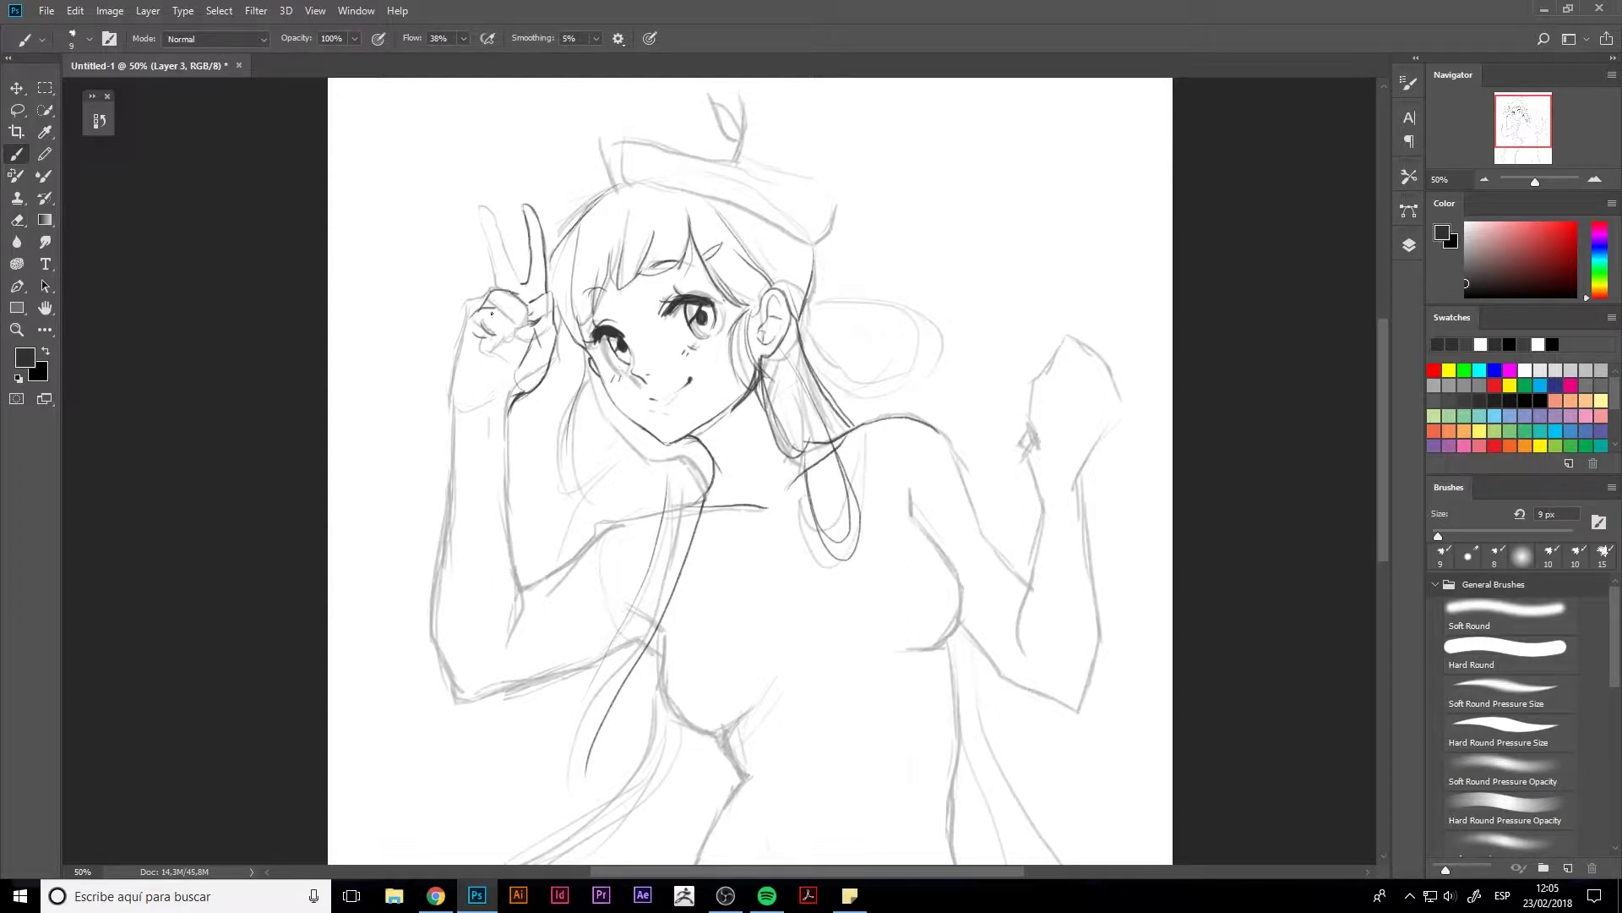
{"action": "key", "text": "e"}
{"action": "mouse_move", "coordinate": [507, 292]}
{"action": "left_mouse_down"}
{"action": "mouse_move", "coordinate": [486, 305]}
{"action": "mouse_move", "coordinate": [481, 350]}
{"action": "mouse_move", "coordinate": [494, 333]}
{"action": "left_mouse_up"}
{"action": "key", "text": "b"}
{"action": "left_click_drag", "start_coordinate": [467, 311], "coordinate": [454, 398]}
{"action": "left_click_drag", "start_coordinate": [482, 320], "coordinate": [496, 333]}
- Ink the raised arm's inner and outer outlines and darken the hair strands beside the neck and face
{"action": "left_click_drag", "start_coordinate": [508, 398], "coordinate": [519, 583]}
{"action": "mouse_move", "coordinate": [454, 406]}
{"action": "left_mouse_down"}
{"action": "mouse_move", "coordinate": [431, 623]}
{"action": "mouse_move", "coordinate": [456, 699]}
{"action": "left_mouse_up"}
{"action": "left_click_drag", "start_coordinate": [524, 583], "coordinate": [596, 538]}
{"action": "mouse_move", "coordinate": [568, 349]}
{"action": "left_mouse_down"}
{"action": "mouse_move", "coordinate": [553, 444]}
{"action": "mouse_move", "coordinate": [608, 423]}
{"action": "mouse_move", "coordinate": [559, 562]}
{"action": "left_mouse_up"}
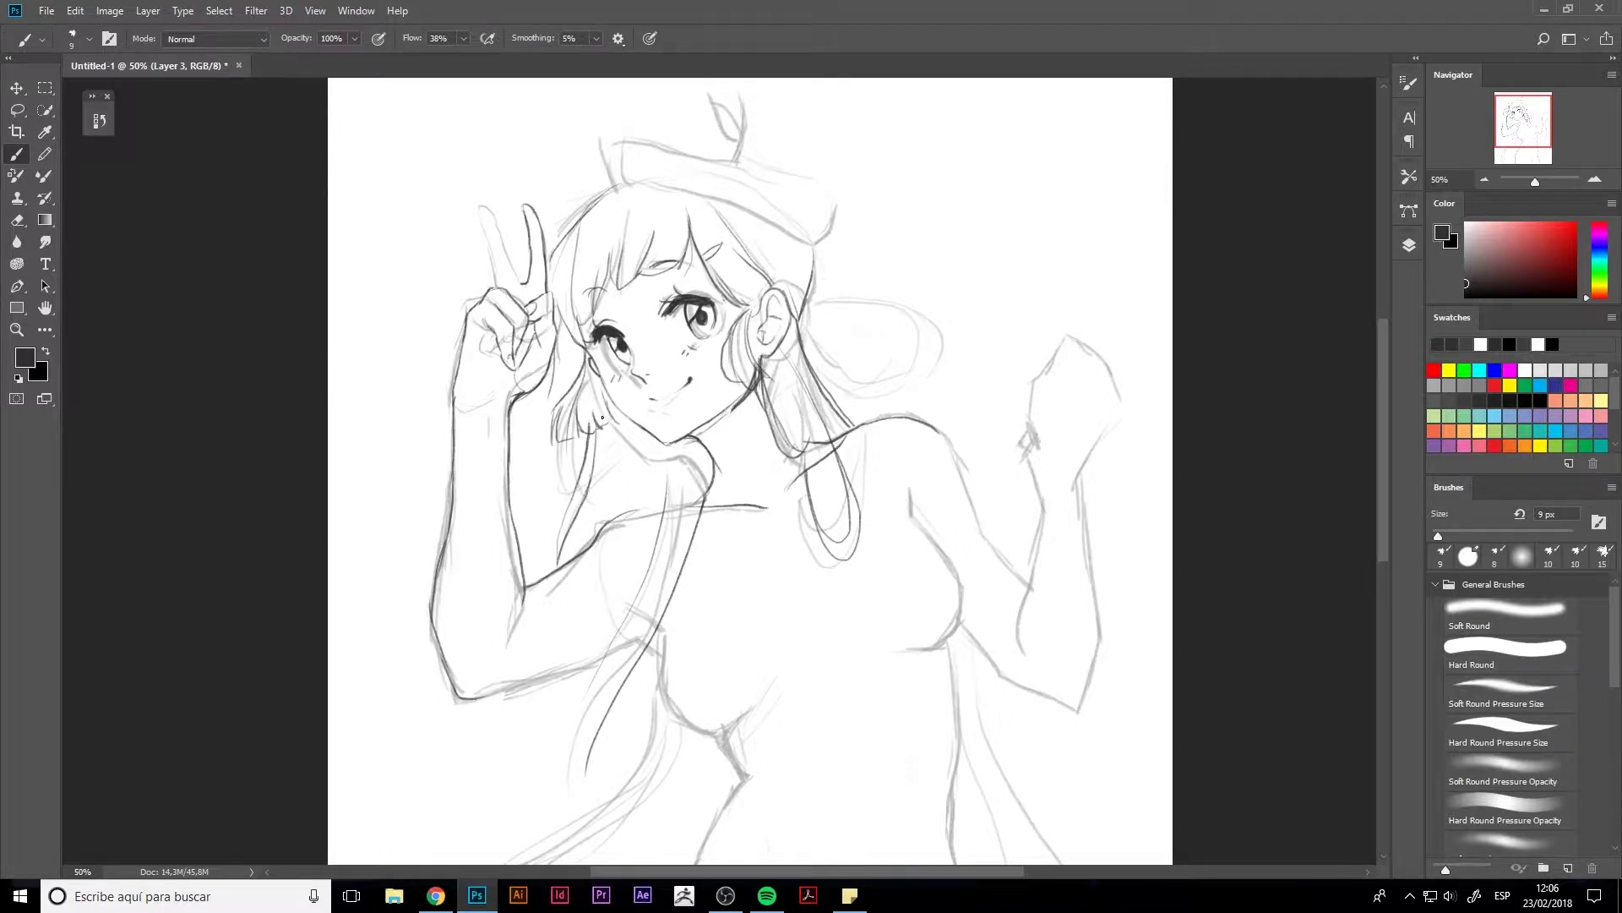
{"action": "mouse_move", "coordinate": [601, 427]}
{"action": "left_mouse_down"}
{"action": "mouse_move", "coordinate": [596, 541]}
{"action": "mouse_move", "coordinate": [547, 557]}
{"action": "left_mouse_up"}
{"action": "key", "text": "e"}
{"action": "key", "text": "b"}
{"action": "mouse_move", "coordinate": [598, 423]}
{"action": "left_mouse_down"}
{"action": "mouse_move", "coordinate": [583, 537]}
{"action": "mouse_move", "coordinate": [610, 521]}
{"action": "left_mouse_up"}
{"action": "left_click_drag", "start_coordinate": [559, 316], "coordinate": [579, 379]}
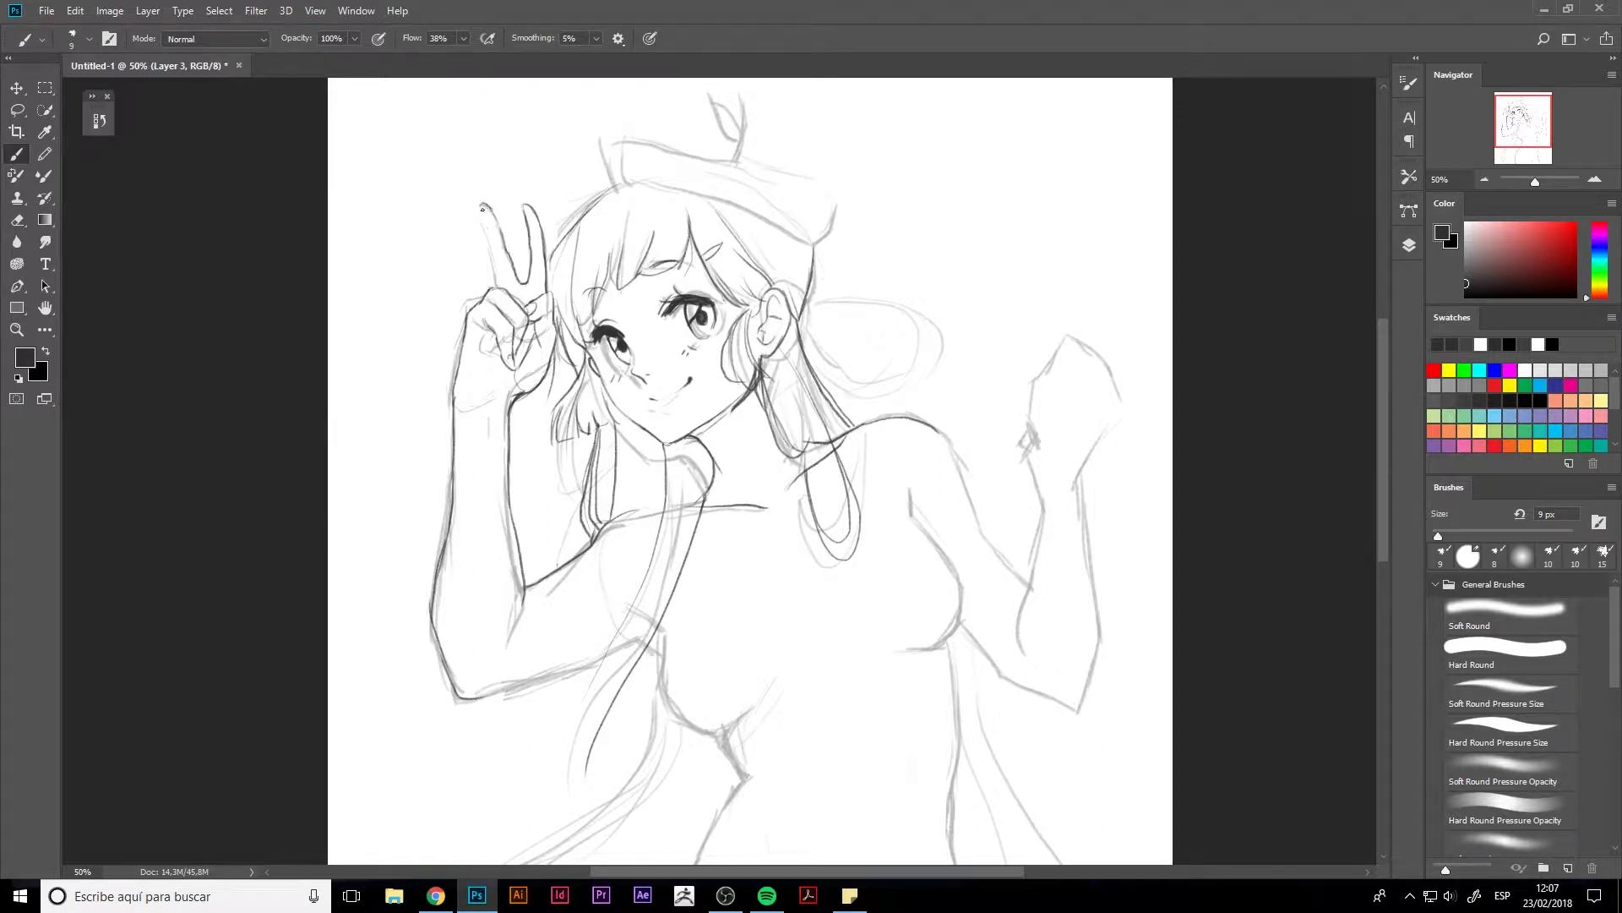
- Lighten the index finger's left line and replace the old arm outlines with a new inner arm line
{"action": "key", "text": "e"}
{"action": "left_click_drag", "start_coordinate": [490, 211], "coordinate": [496, 271]}
{"action": "key", "text": "b"}
{"action": "key", "text": "e"}
{"action": "left_click_drag", "start_coordinate": [453, 463], "coordinate": [460, 700]}
{"action": "left_click_drag", "start_coordinate": [511, 381], "coordinate": [528, 600]}
{"action": "key", "text": "b"}
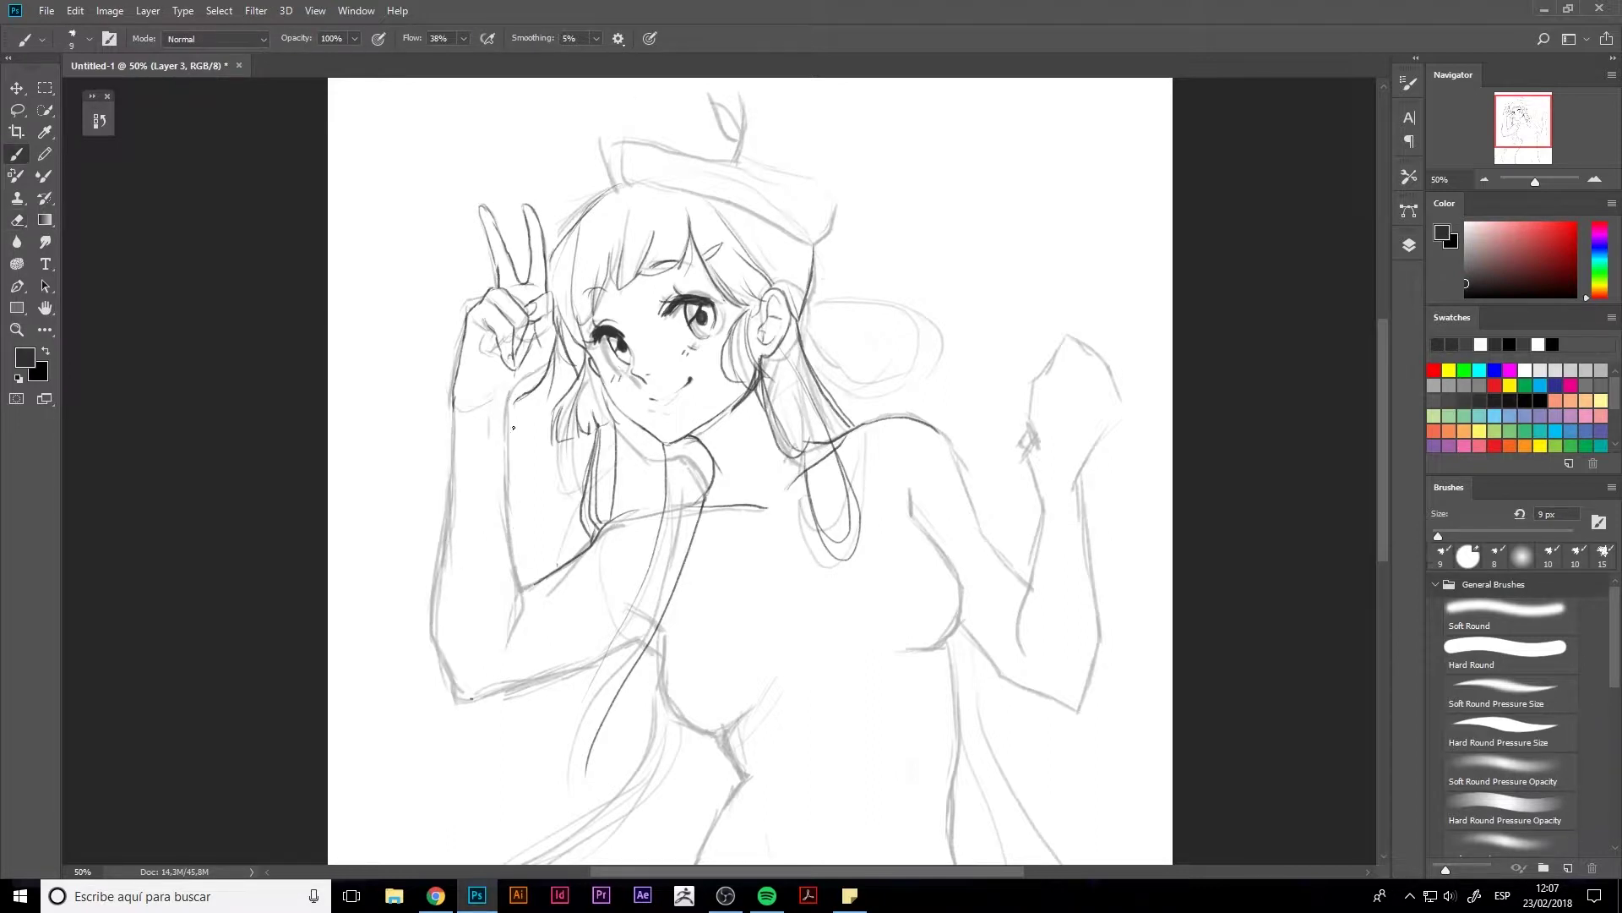
{"action": "left_click_drag", "start_coordinate": [511, 402], "coordinate": [518, 575]}
{"action": "mouse_move", "coordinate": [548, 357]}
{"action": "left_mouse_down"}
{"action": "mouse_move", "coordinate": [513, 414]}
{"action": "mouse_move", "coordinate": [519, 402]}
{"action": "left_mouse_up"}
- Erase stray wrist lines and redraw the outer arm, forearm, elbow and outer hand contour darker
{"action": "key", "text": "e"}
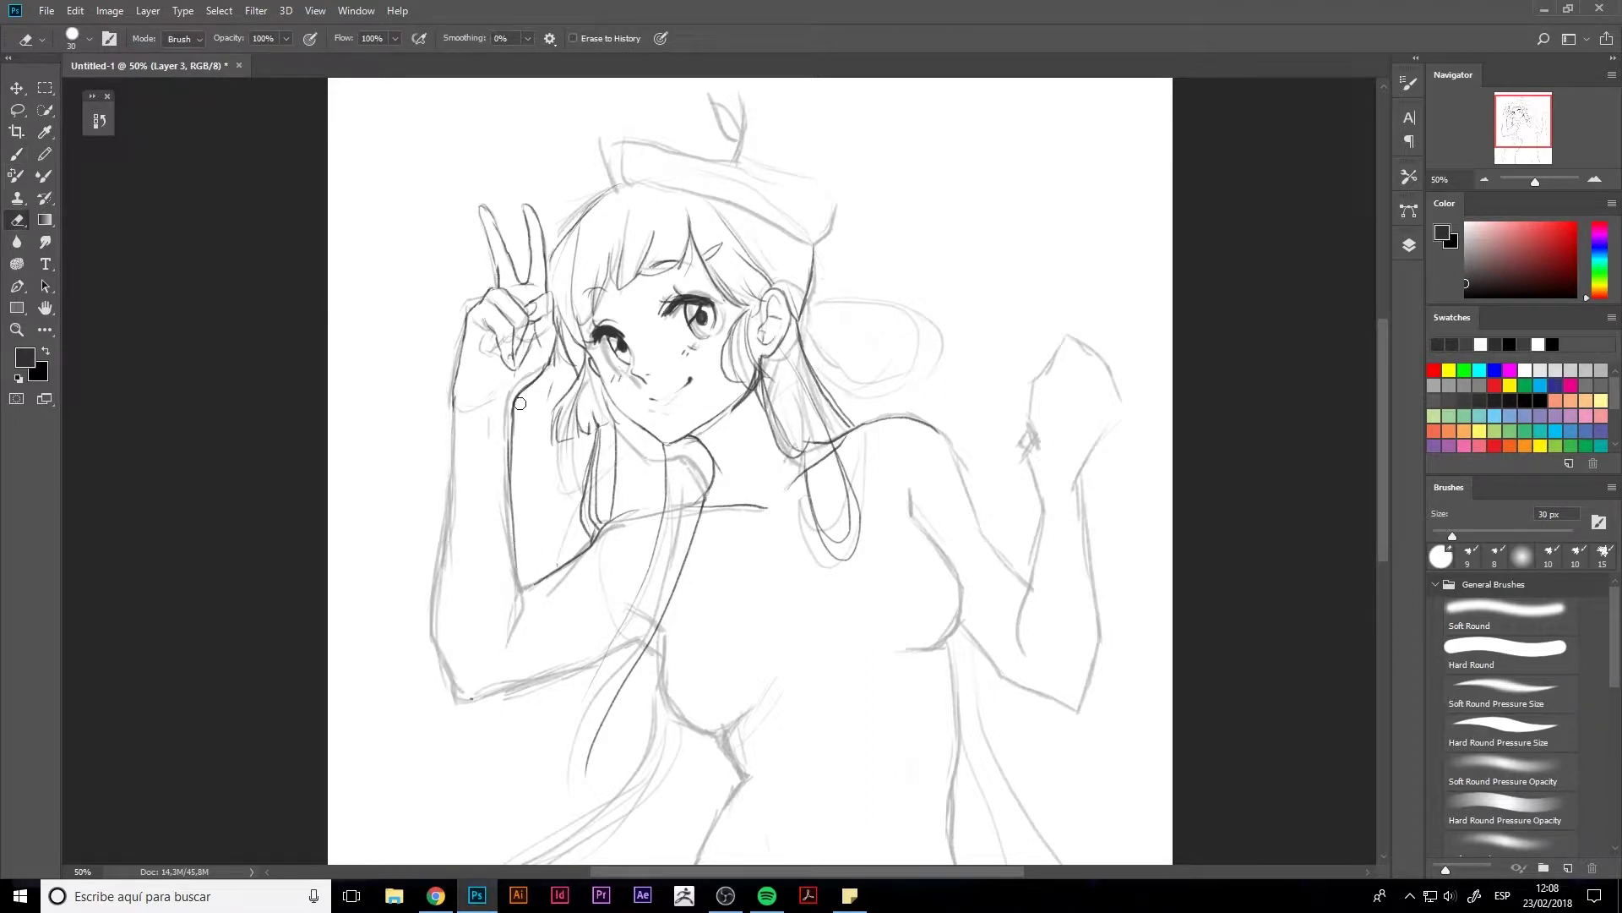
{"action": "key", "text": "b"}
{"action": "left_click_drag", "start_coordinate": [524, 545], "coordinate": [514, 619]}
{"action": "mouse_move", "coordinate": [450, 413]}
{"action": "left_mouse_down"}
{"action": "mouse_move", "coordinate": [457, 686]}
{"action": "mouse_move", "coordinate": [634, 630]}
{"action": "mouse_move", "coordinate": [664, 642]}
{"action": "left_mouse_up"}
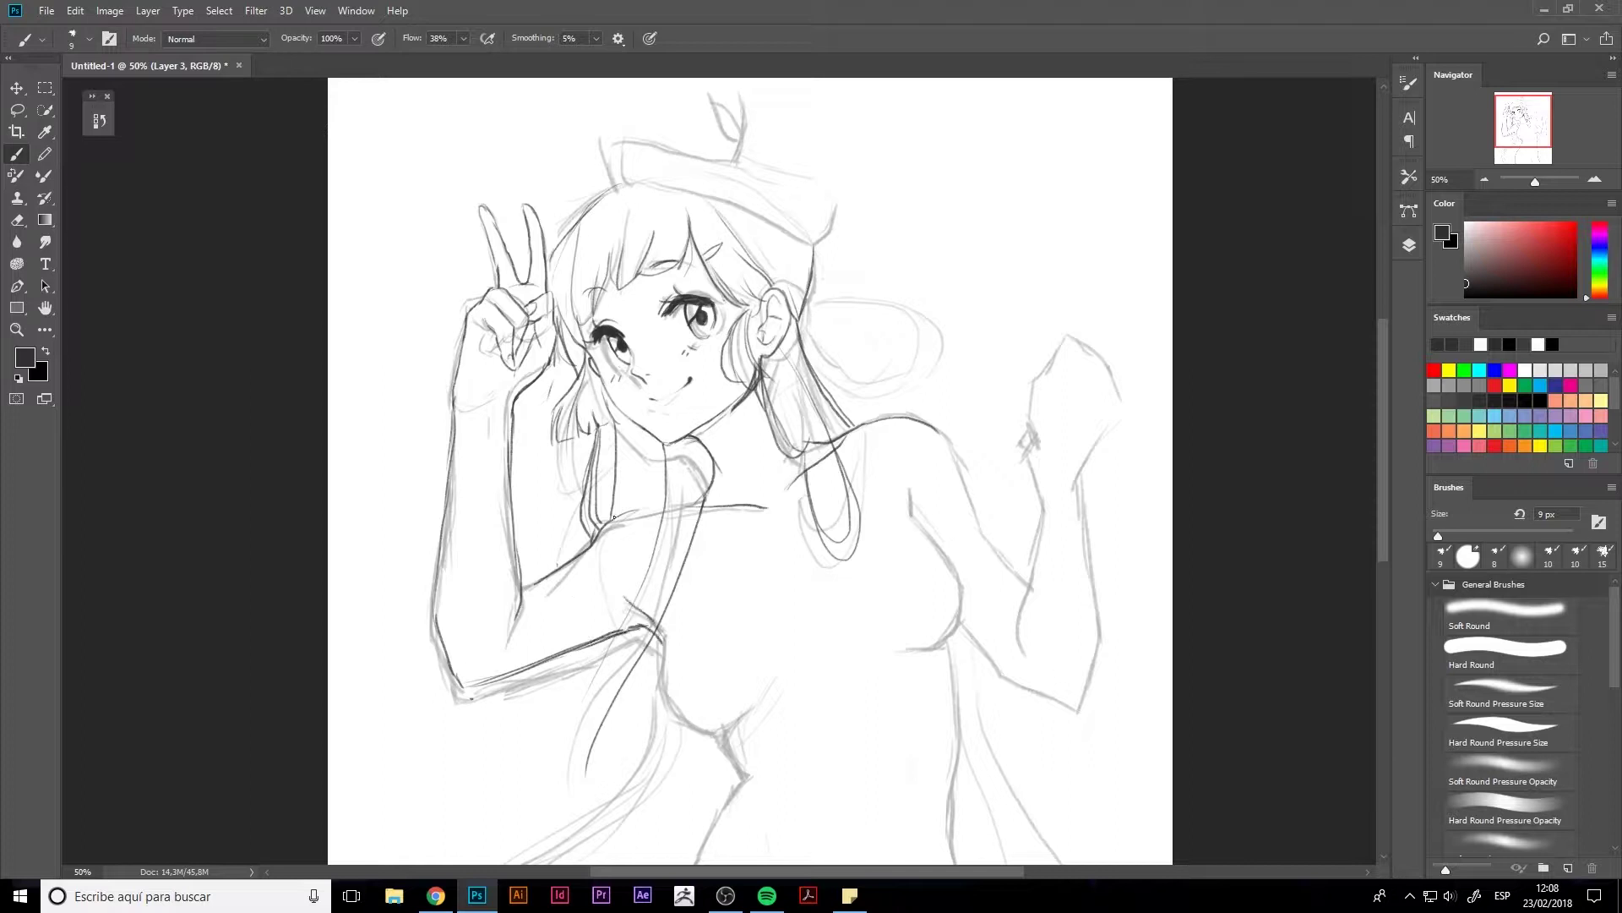
{"action": "left_click_drag", "start_coordinate": [600, 534], "coordinate": [662, 514]}
{"action": "mouse_move", "coordinate": [473, 306]}
{"action": "left_mouse_down"}
{"action": "mouse_move", "coordinate": [457, 393]}
{"action": "mouse_move", "coordinate": [459, 345]}
{"action": "mouse_move", "coordinate": [343, 387]}
{"action": "left_mouse_up"}
- Hide the rough sketch on Layer 2 and bring the raised arm fully into view
{"action": "key", "text": "e"}
{"action": "key", "text": "b"}
{"action": "left_click", "coordinate": [1409, 245]}
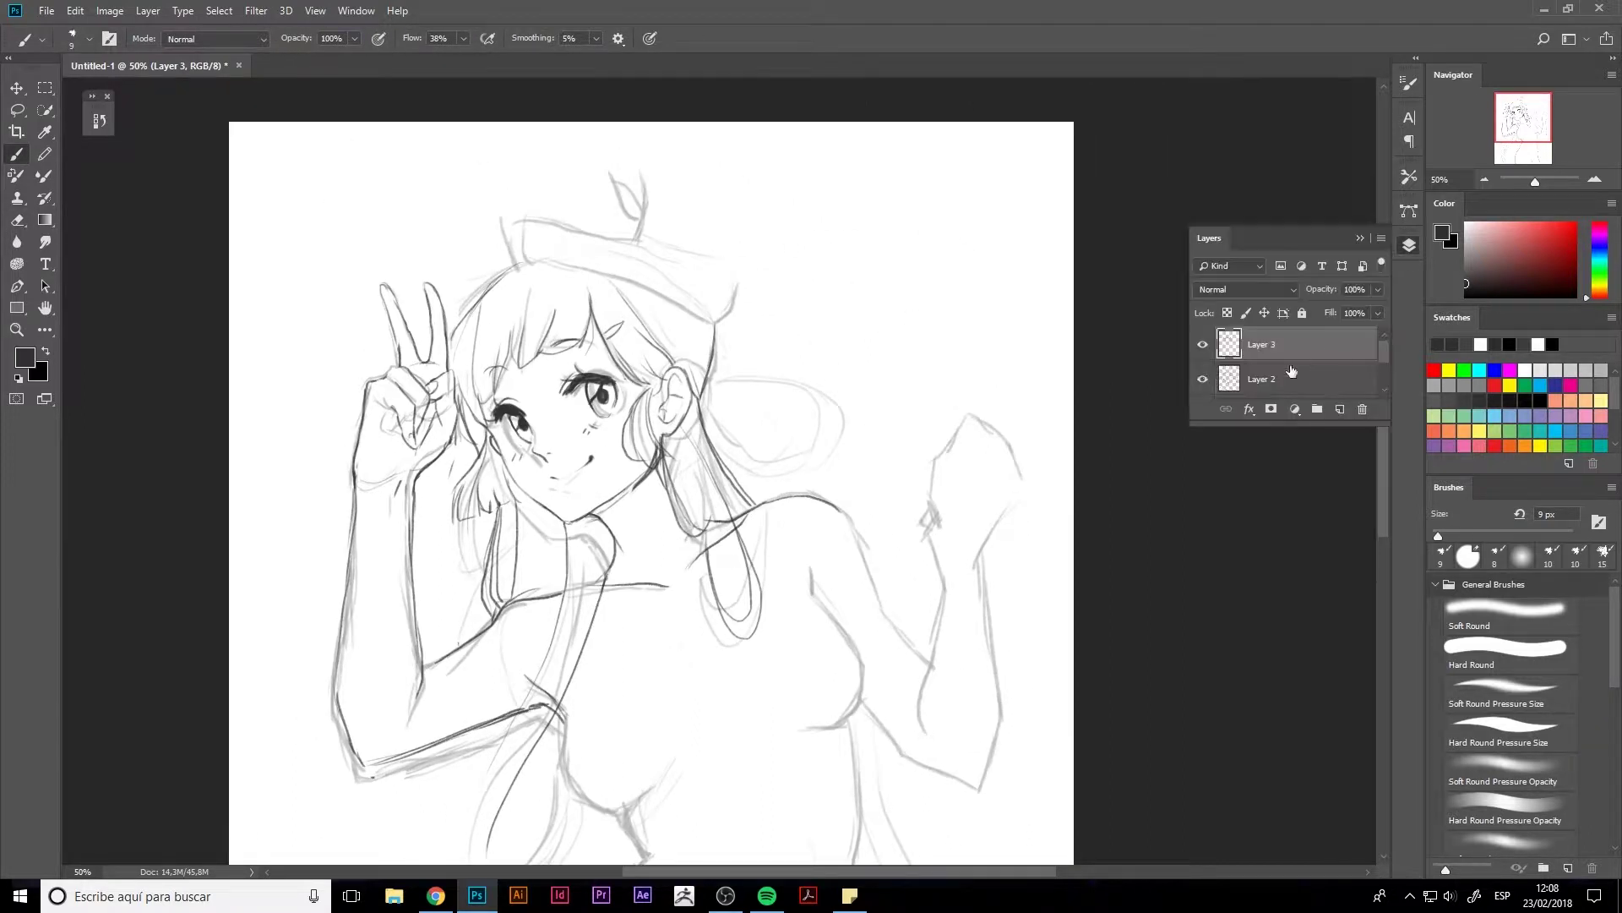
{"action": "left_click", "coordinate": [1202, 378]}
{"action": "left_click_drag", "start_coordinate": [507, 507], "coordinate": [724, 507]}
{"action": "key", "text": "e"}
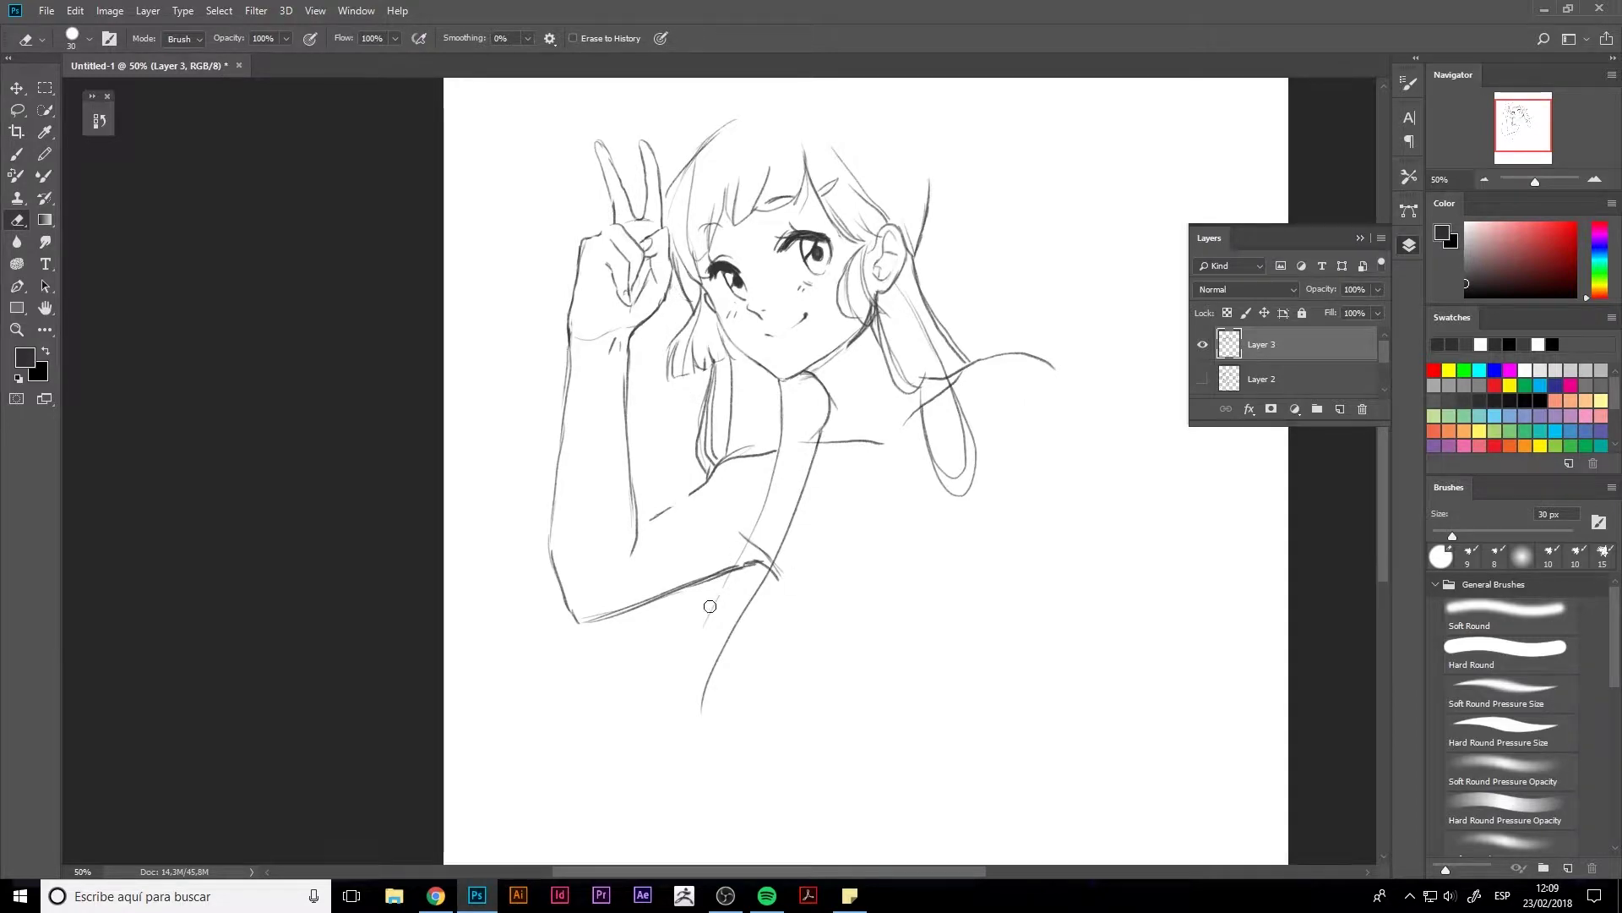
{"action": "left_click_drag", "start_coordinate": [698, 441], "coordinate": [669, 554]}
- Push the raised arm and hand into shape with Liquify Forward Warp
{"action": "key", "text": "ctrl+shift+x"}
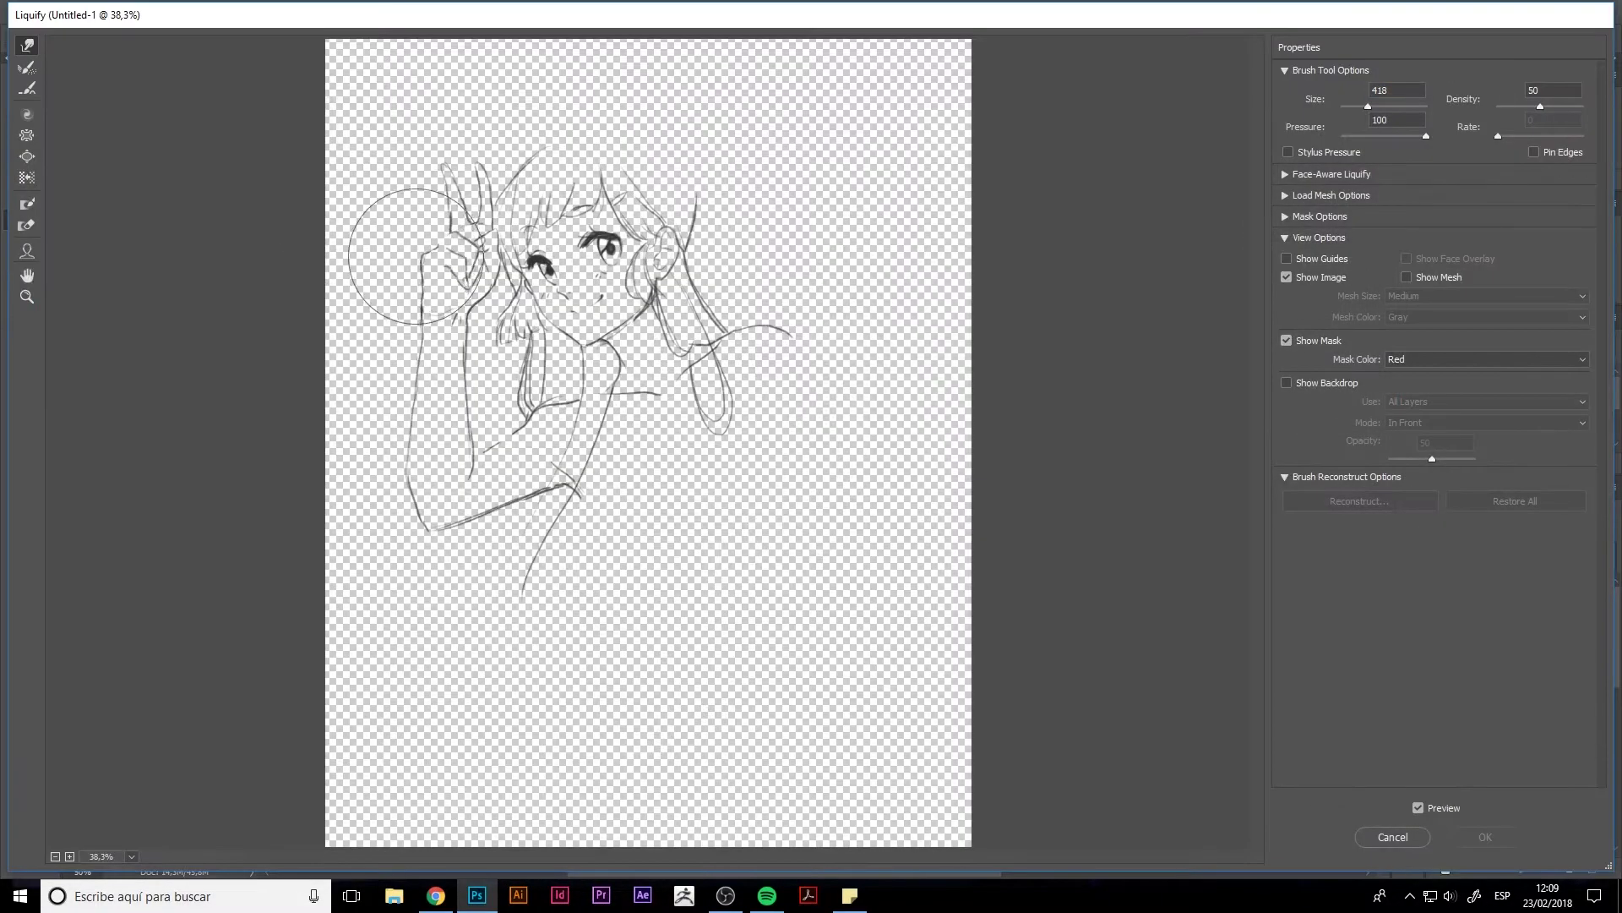
{"action": "left_click_drag", "start_coordinate": [417, 391], "coordinate": [446, 270]}
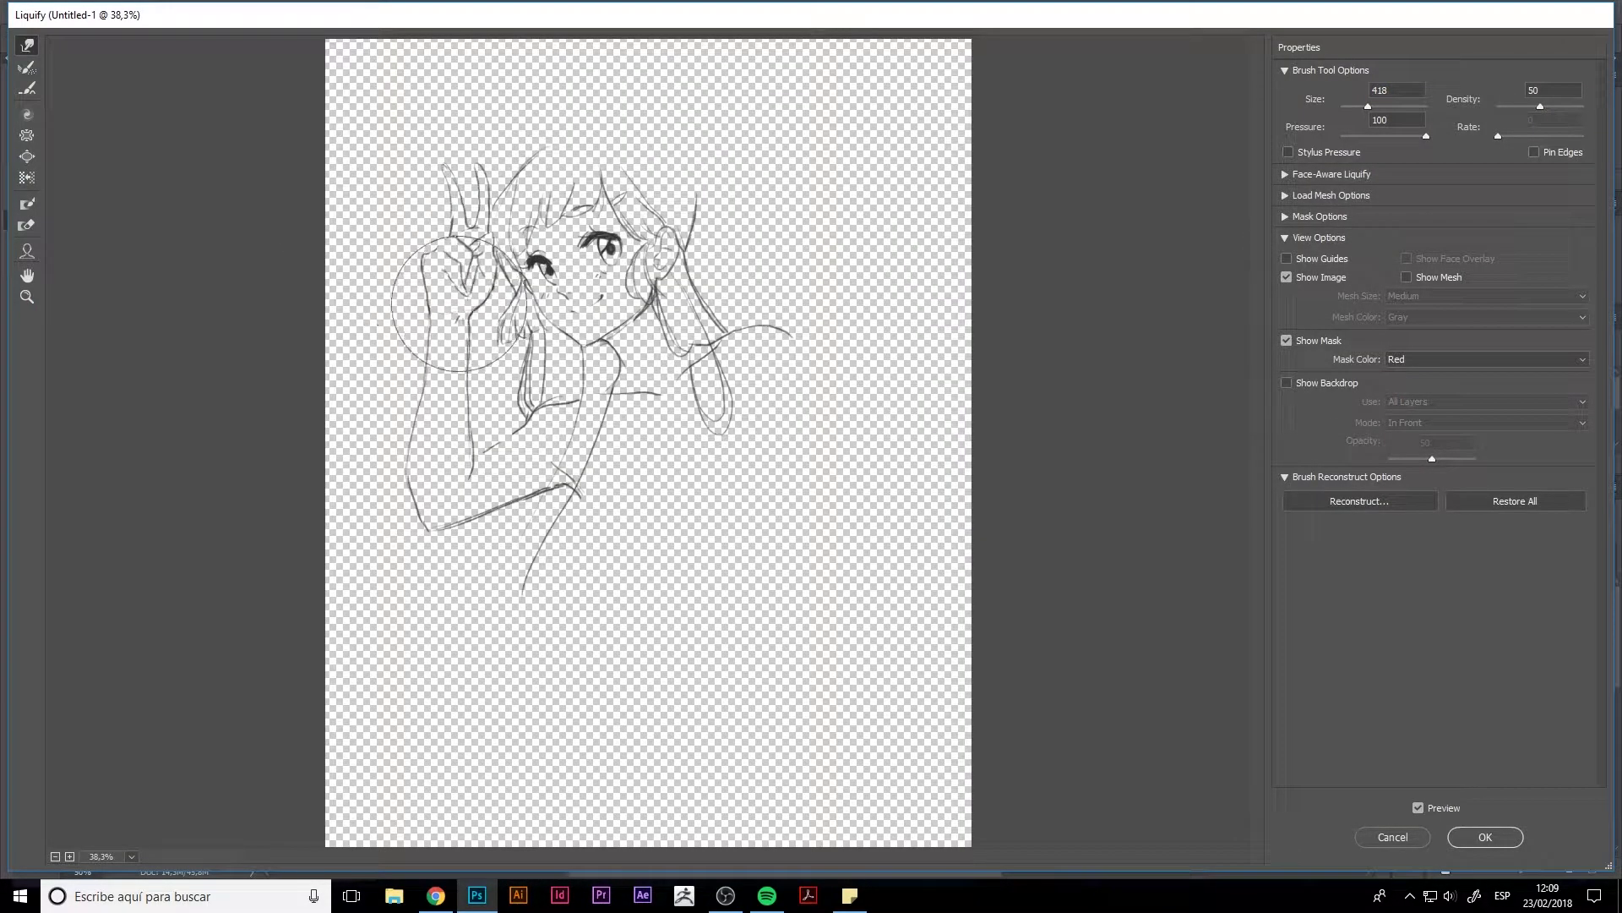
{"action": "left_click", "coordinate": [1484, 836]}
- Redraw the raised hand's outline and finger strokes
{"action": "key", "text": "b"}
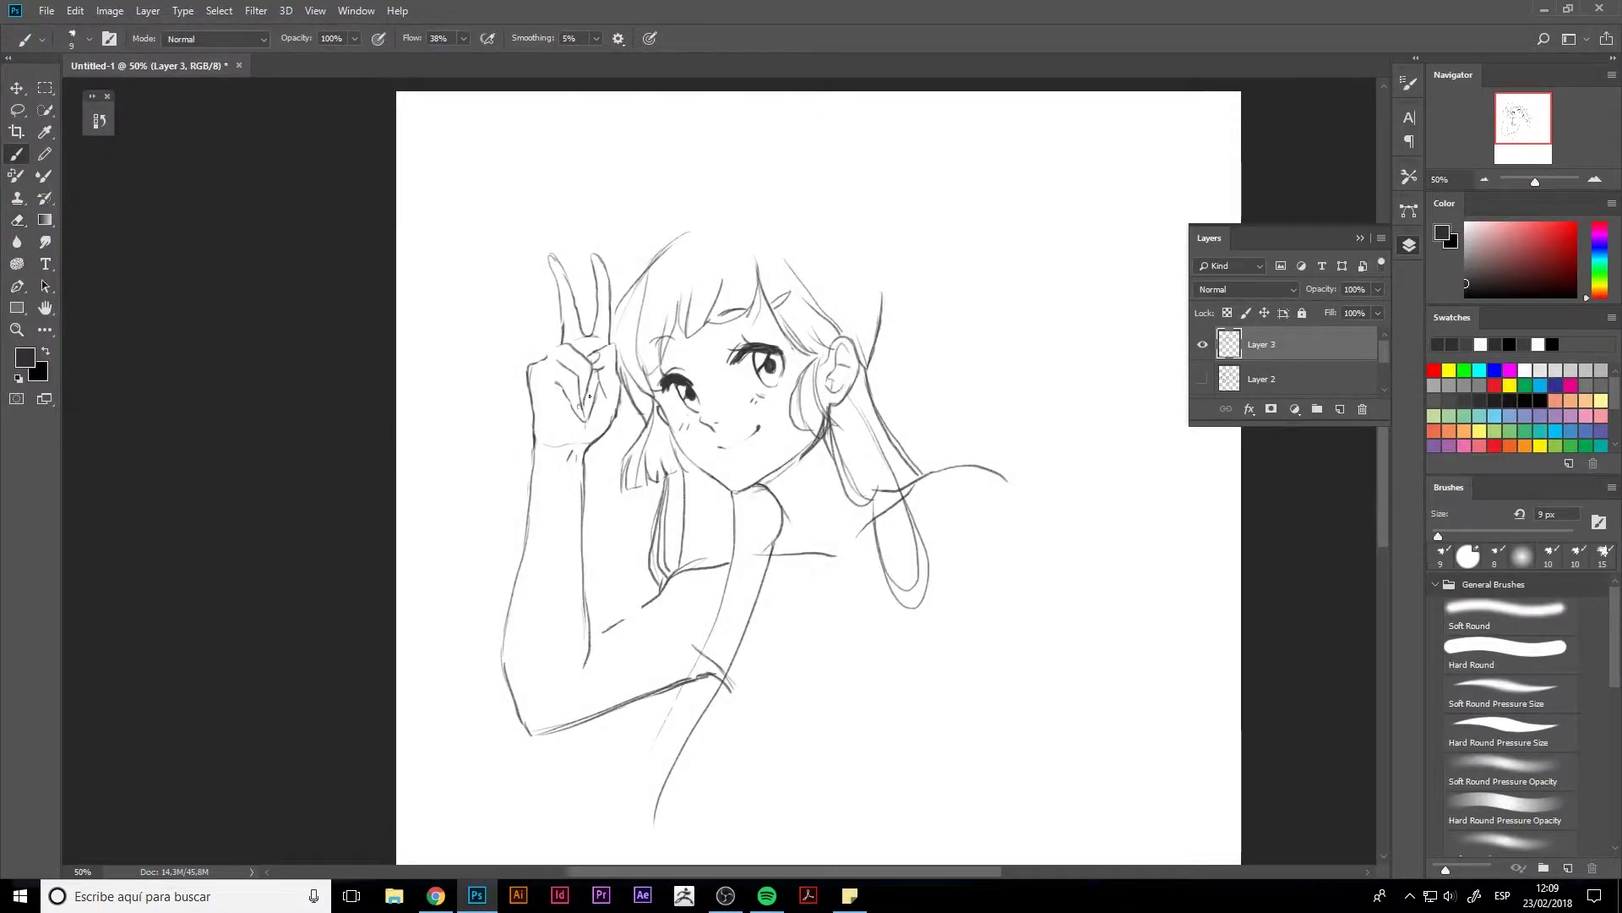
{"action": "key", "text": "e"}
{"action": "left_click_drag", "start_coordinate": [596, 355], "coordinate": [574, 423]}
{"action": "key", "text": "b"}
{"action": "mouse_move", "coordinate": [517, 368]}
{"action": "left_mouse_down"}
{"action": "mouse_move", "coordinate": [549, 338]}
{"action": "mouse_move", "coordinate": [534, 435]}
{"action": "left_mouse_up"}
{"action": "mouse_move", "coordinate": [537, 376]}
{"action": "left_mouse_down"}
{"action": "mouse_move", "coordinate": [568, 365]}
{"action": "mouse_move", "coordinate": [611, 383]}
{"action": "left_mouse_up"}
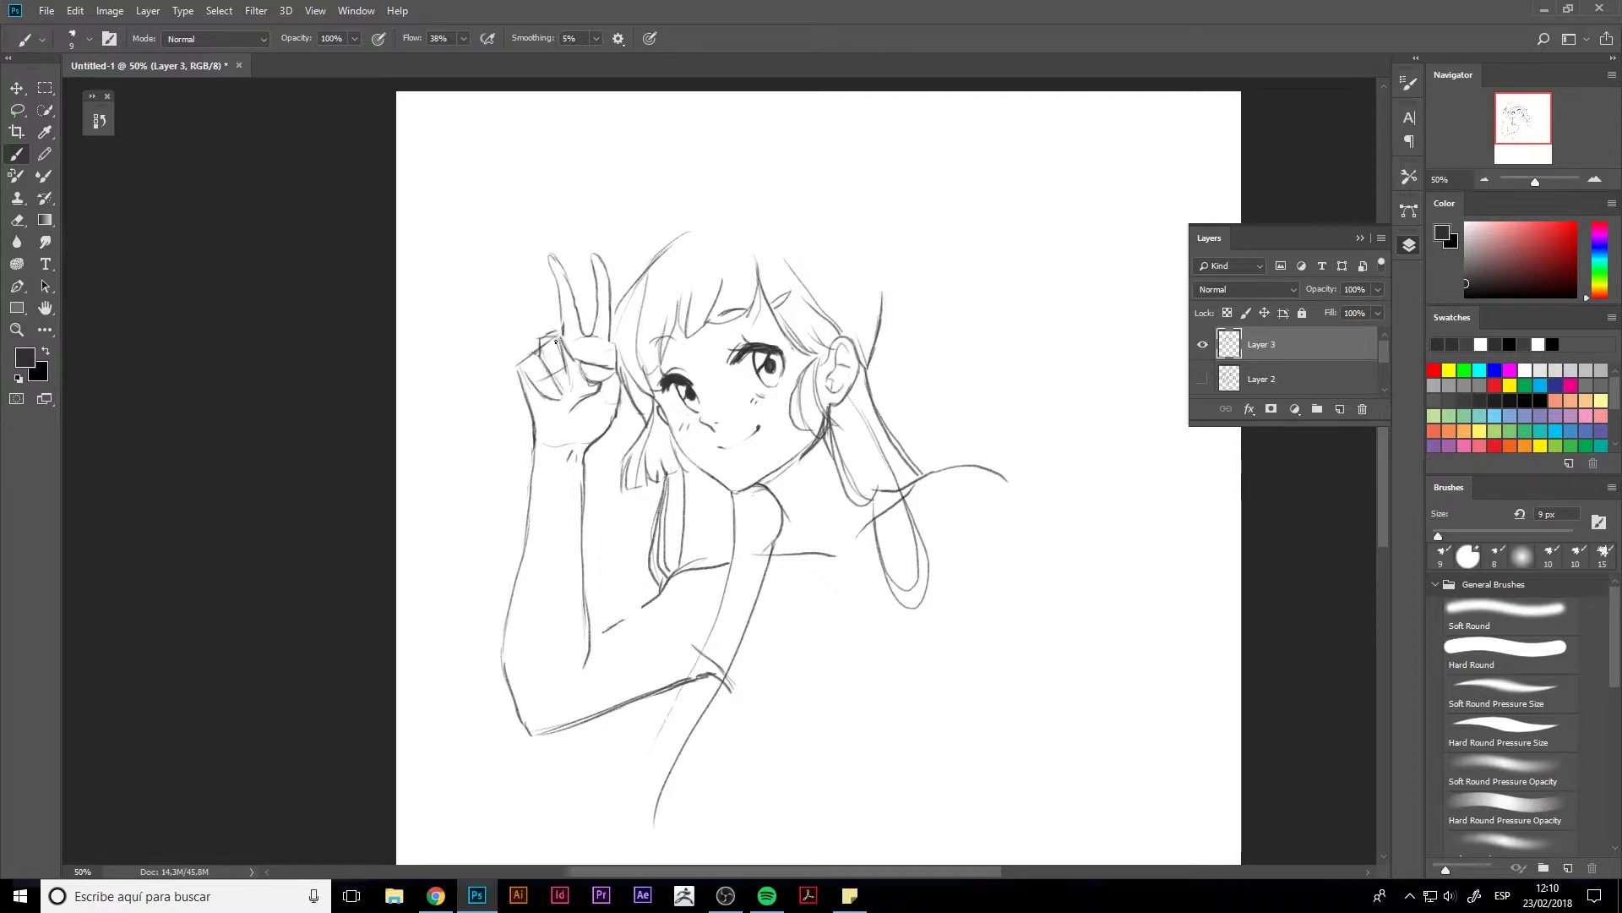
- Erase and redraw the inner hand lines and the left finger's outline
{"action": "key", "text": "e"}
{"action": "mouse_move", "coordinate": [556, 341]}
{"action": "left_mouse_down"}
{"action": "mouse_move", "coordinate": [541, 384]}
{"action": "mouse_move", "coordinate": [529, 371]}
{"action": "left_mouse_up"}
{"action": "key", "text": "b"}
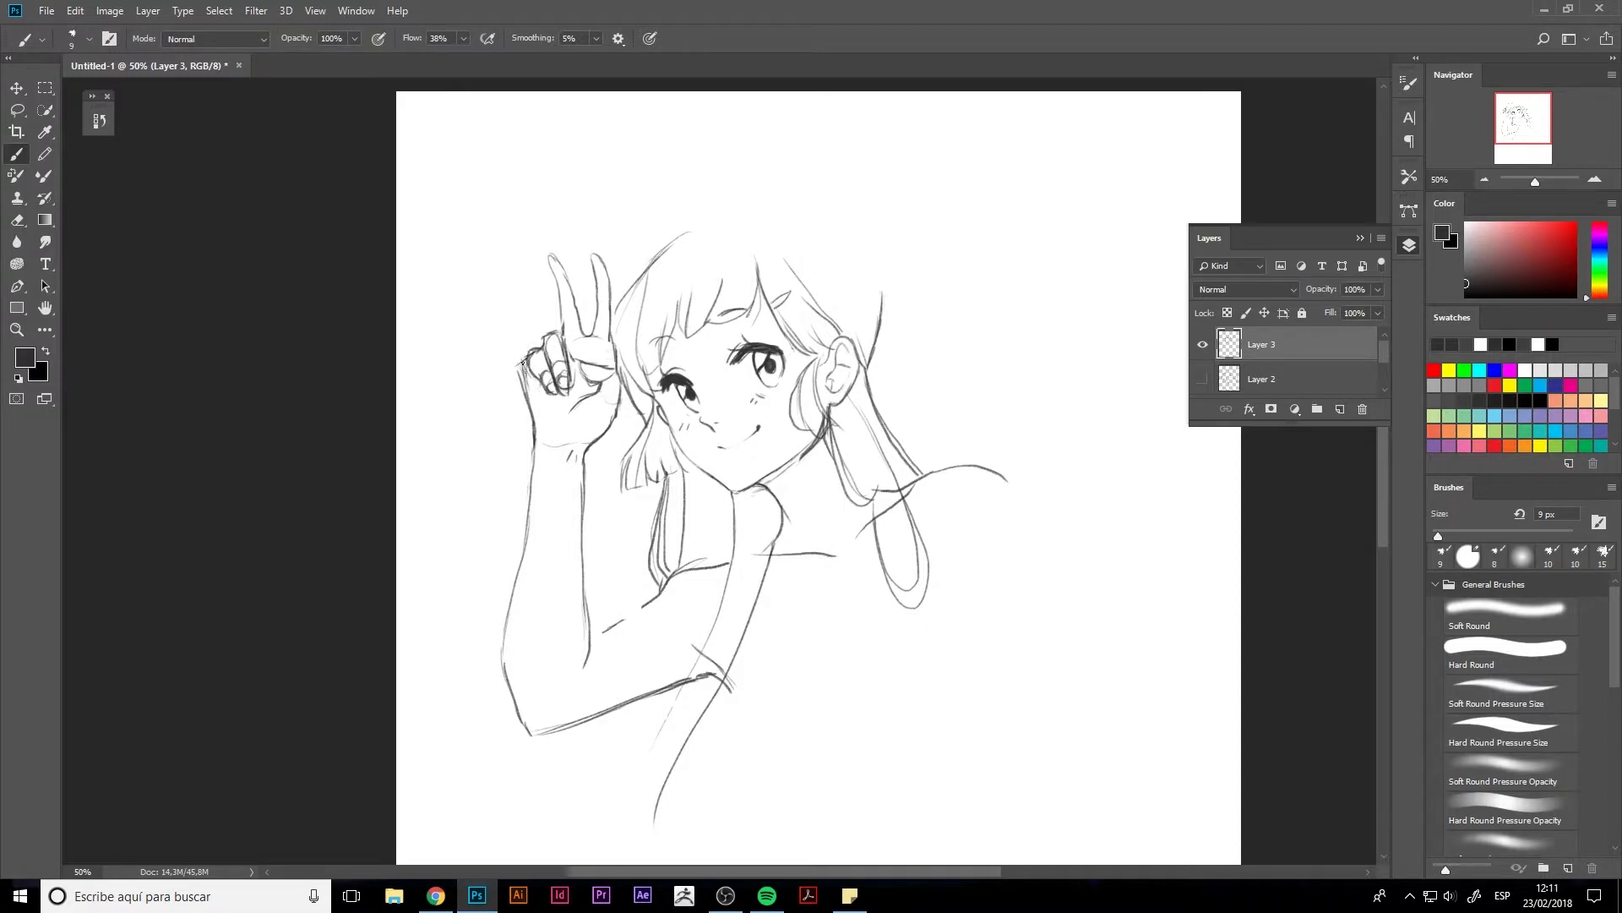
{"action": "key", "text": "e"}
{"action": "mouse_move", "coordinate": [564, 343]}
{"action": "left_mouse_down"}
{"action": "mouse_move", "coordinate": [529, 391]}
{"action": "mouse_move", "coordinate": [524, 372]}
{"action": "left_mouse_up"}
{"action": "key", "text": "b"}
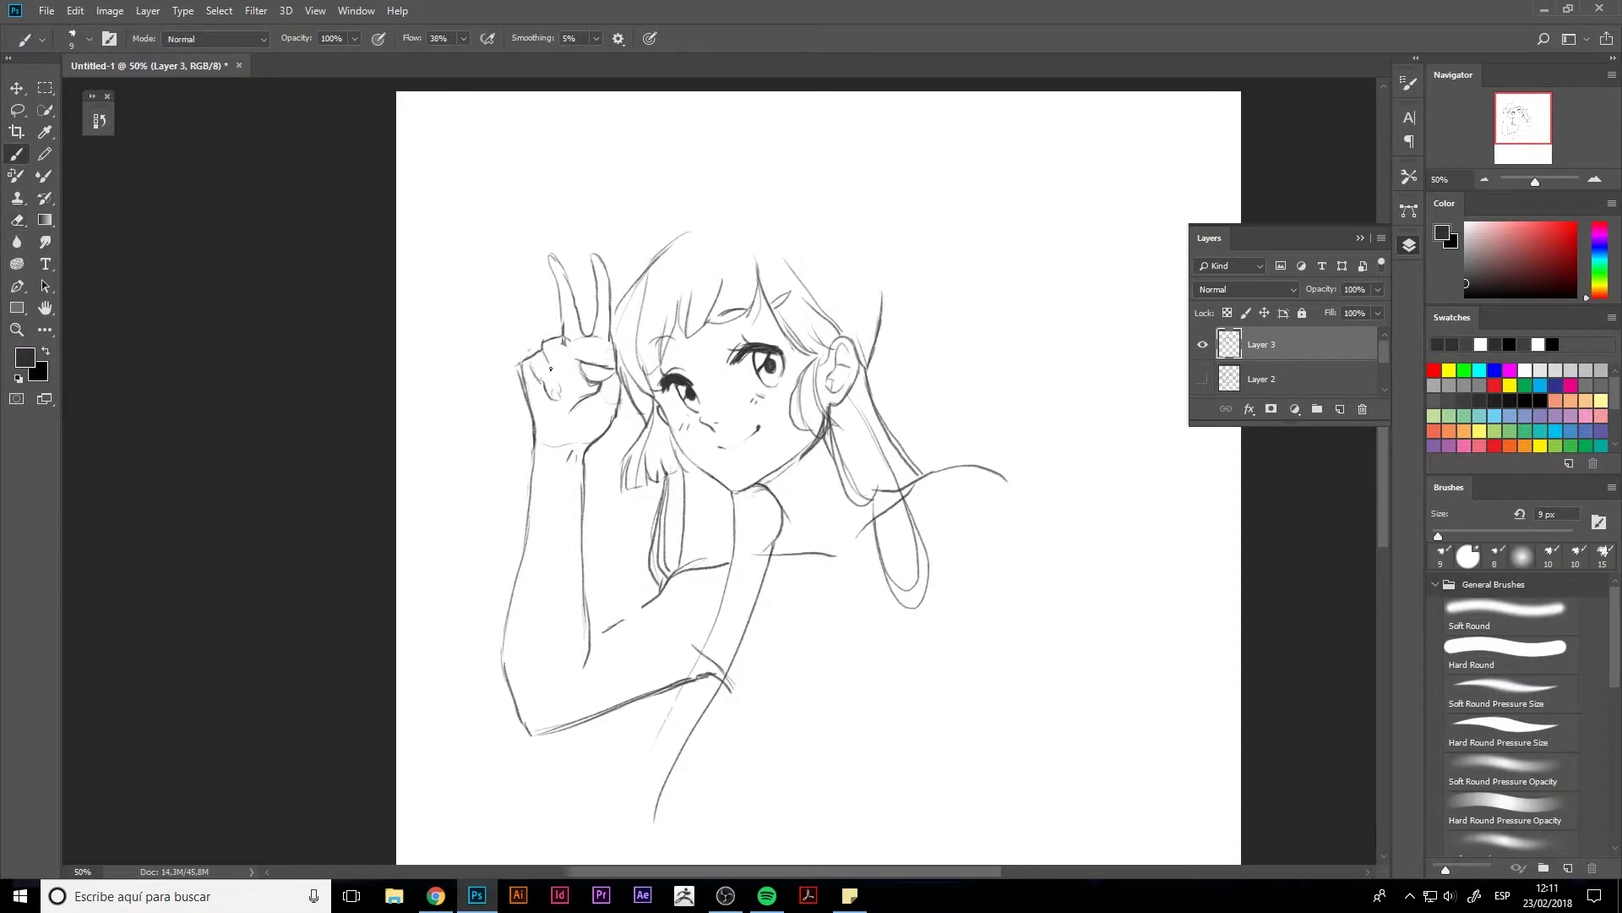
{"action": "key", "text": "e"}
{"action": "key", "text": "b"}
{"action": "mouse_move", "coordinate": [564, 341]}
{"action": "left_mouse_down"}
{"action": "mouse_move", "coordinate": [551, 267]}
{"action": "mouse_move", "coordinate": [596, 335]}
{"action": "mouse_move", "coordinate": [616, 263]}
{"action": "left_mouse_up"}
- Strengthen and trim the arm outline, then replace the earring and strands beside the ear
{"action": "key", "text": "e"}
{"action": "key", "text": "b"}
{"action": "left_click_drag", "start_coordinate": [603, 505], "coordinate": [611, 466]}
{"action": "left_click_drag", "start_coordinate": [598, 592], "coordinate": [671, 555]}
{"action": "key", "text": "e"}
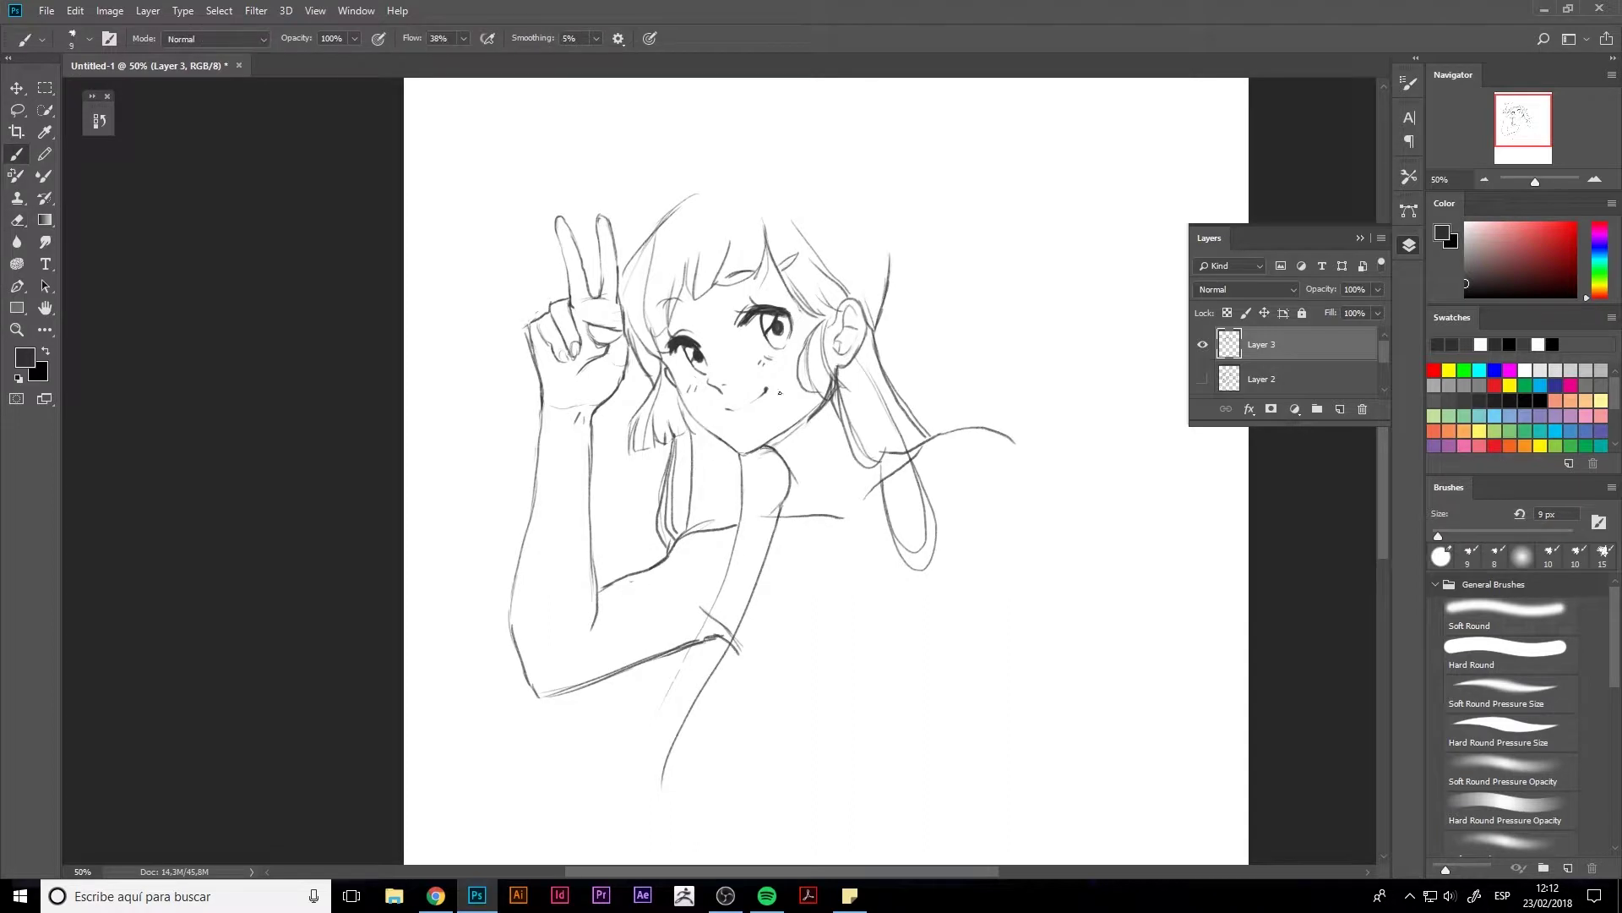
{"action": "left_click_drag", "start_coordinate": [588, 487], "coordinate": [588, 432]}
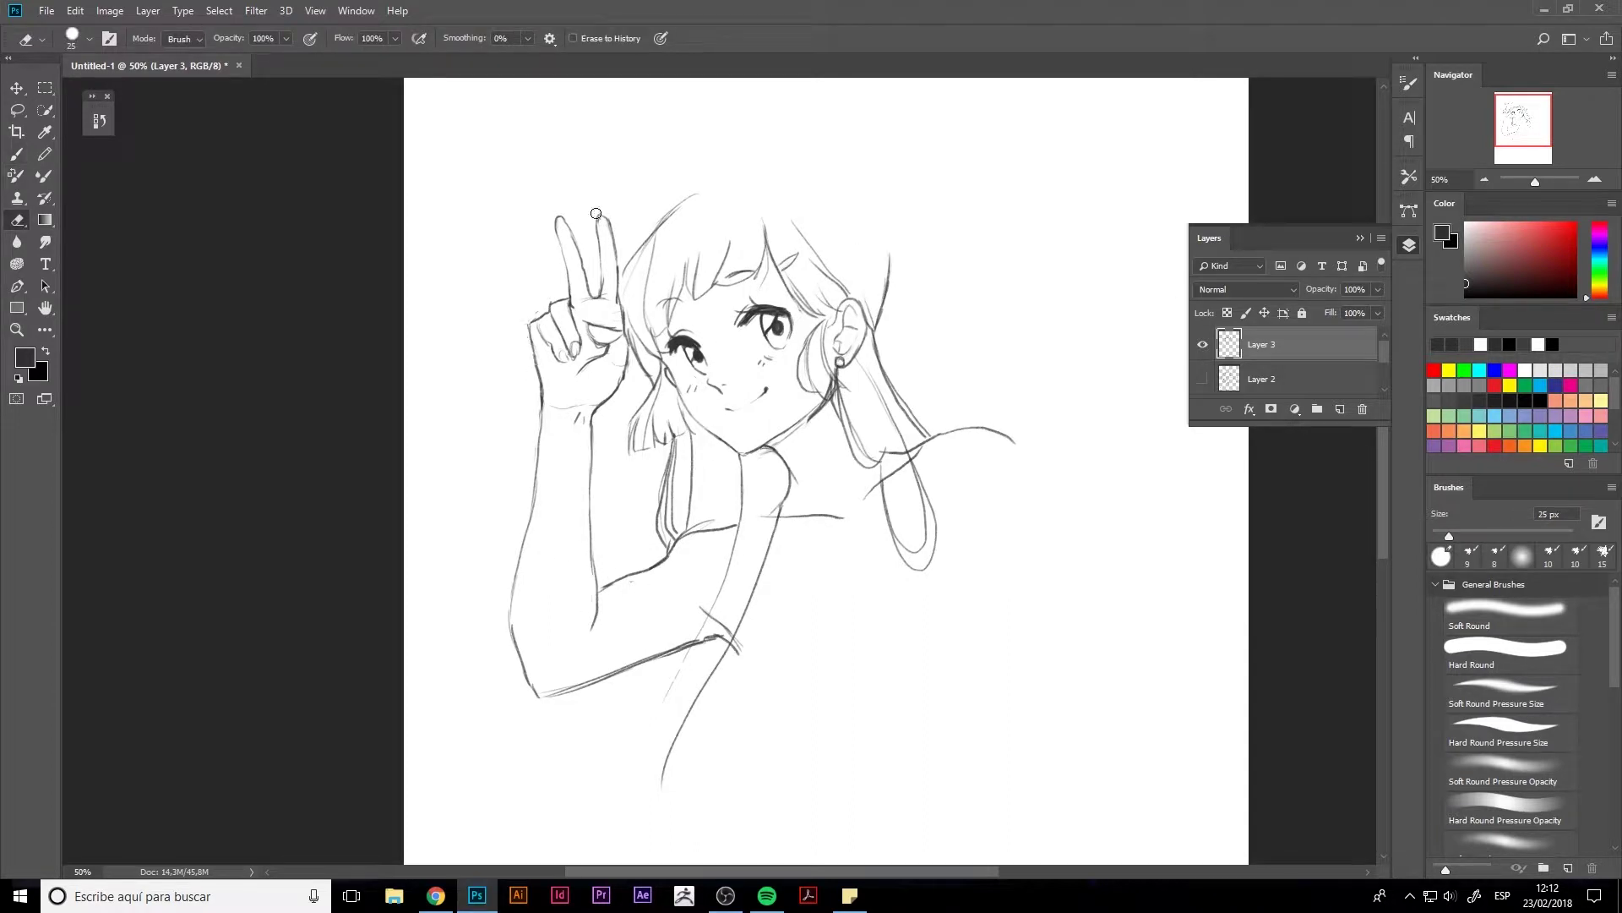
{"action": "left_click_drag", "start_coordinate": [845, 372], "coordinate": [840, 418]}
{"action": "key", "text": "b"}
{"action": "left_click_drag", "start_coordinate": [837, 338], "coordinate": [835, 372]}
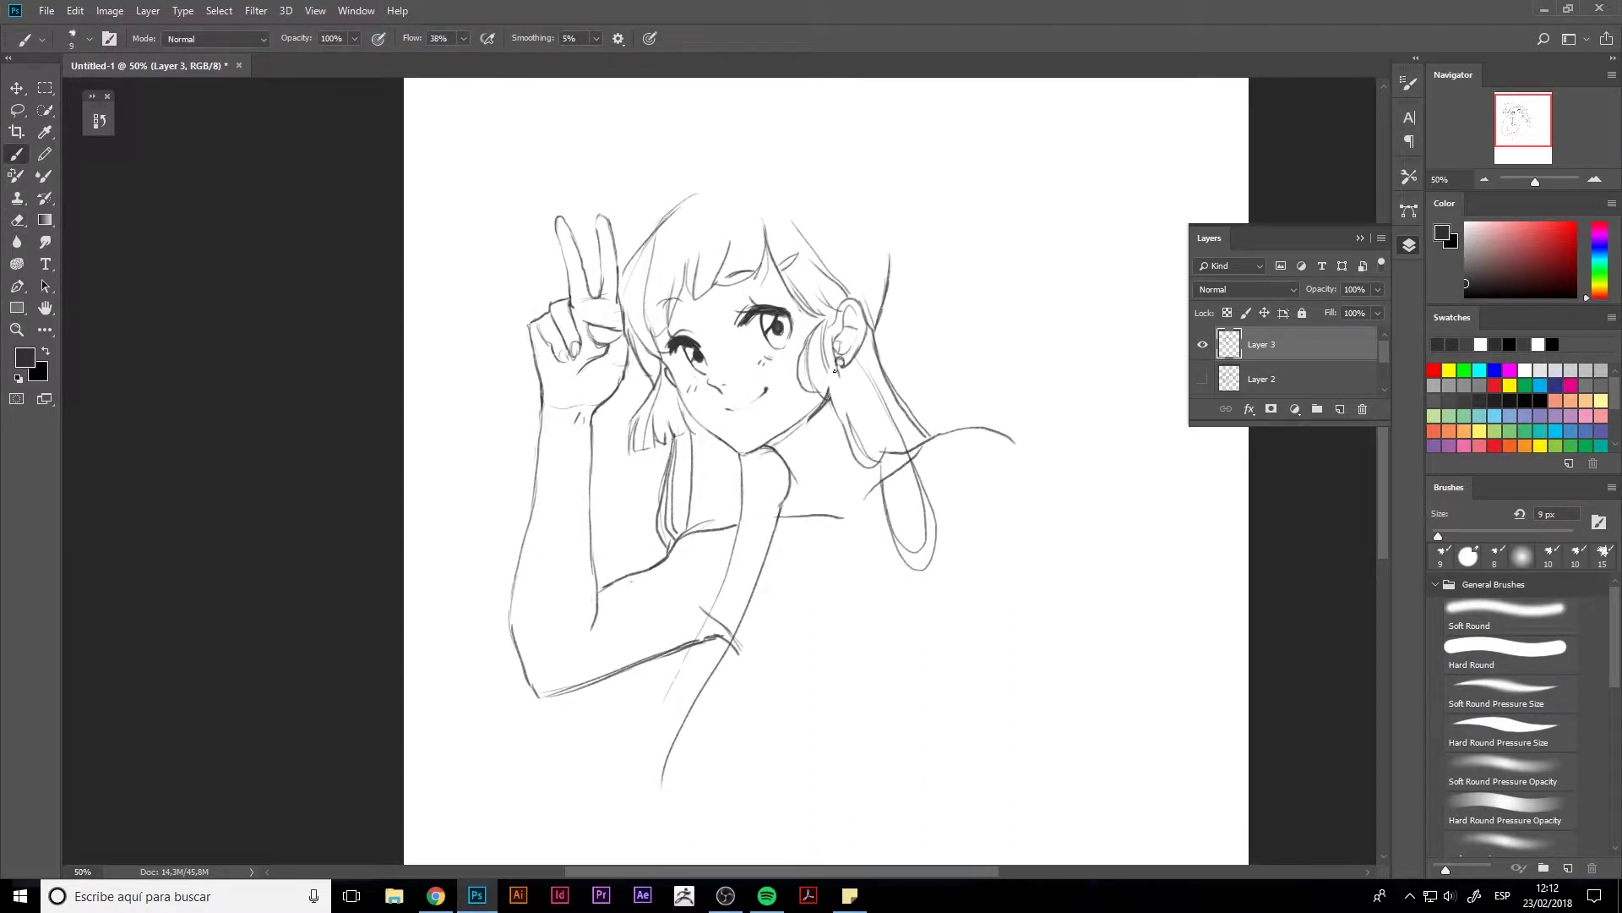
- Show the Layer 2 sketch again and ink the beret's outline, brim, top edge and leaf stem
{"action": "left_click", "coordinate": [1202, 381]}
{"action": "left_click_drag", "start_coordinate": [685, 194], "coordinate": [906, 244]}
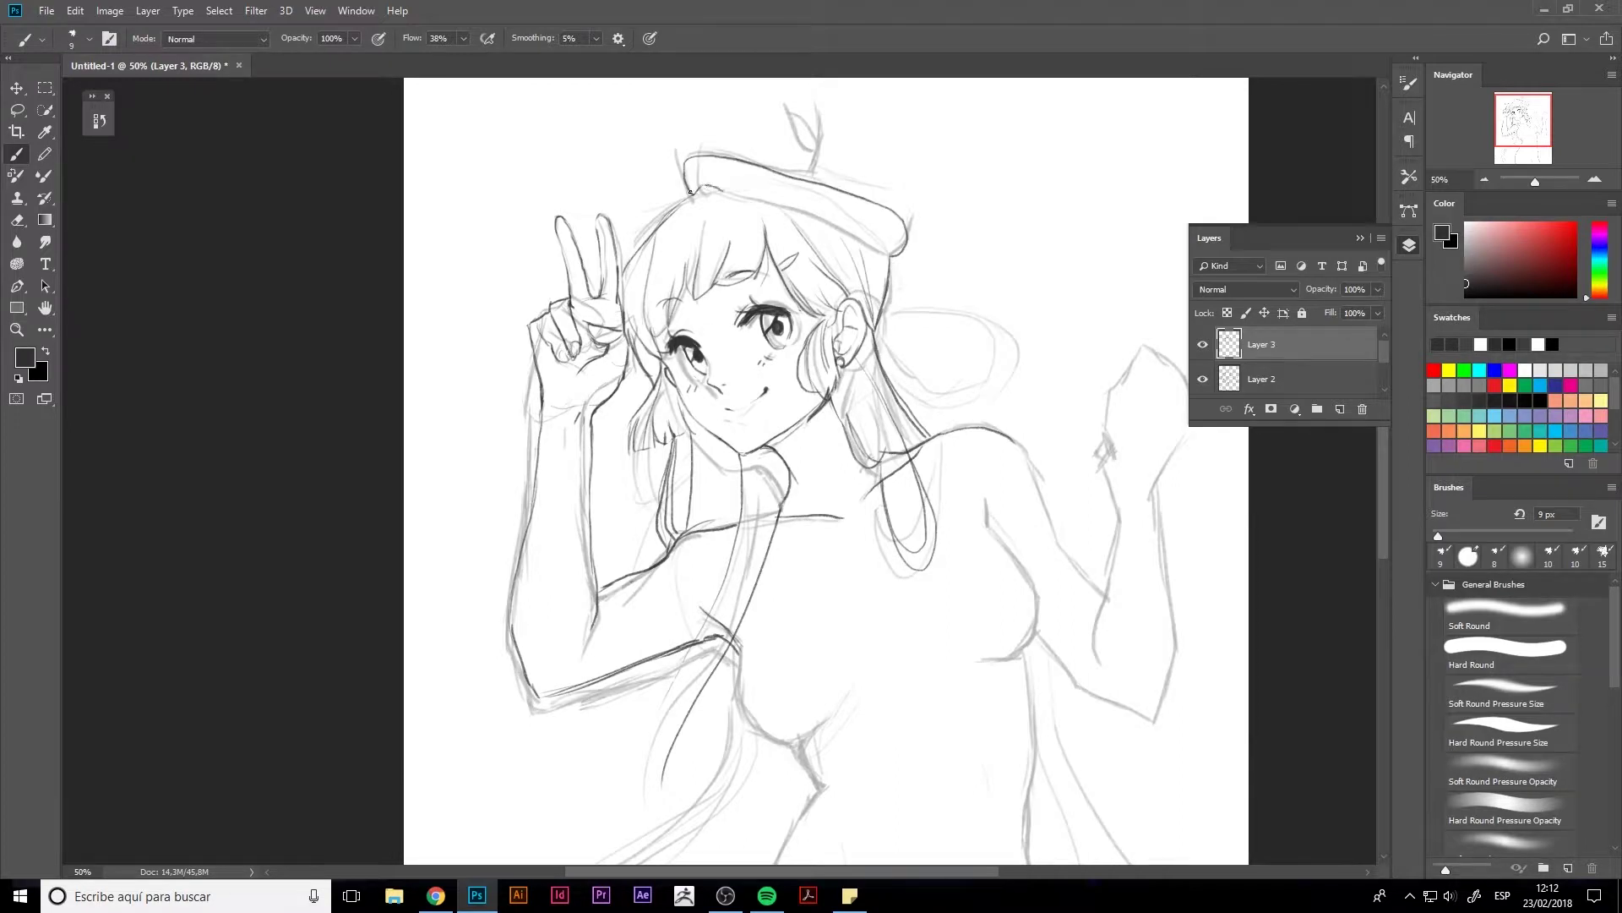
{"action": "left_click_drag", "start_coordinate": [691, 192], "coordinate": [890, 257]}
{"action": "left_click_drag", "start_coordinate": [725, 156], "coordinate": [898, 216]}
{"action": "key", "text": "ctrl+z"}
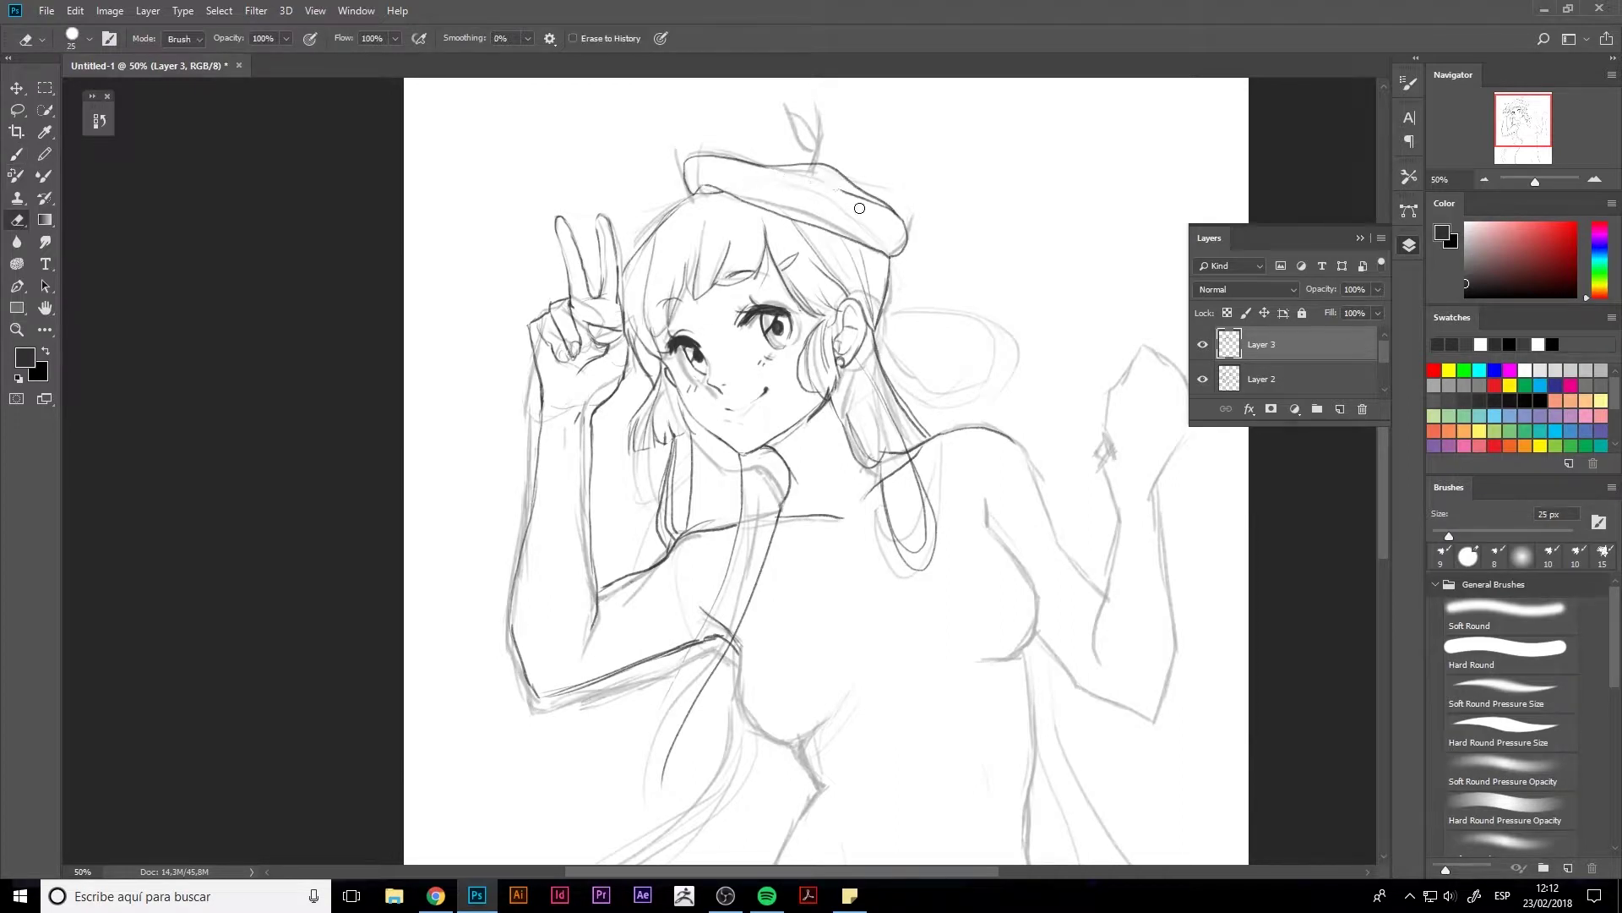
{"action": "left_click_drag", "start_coordinate": [814, 163], "coordinate": [810, 153]}
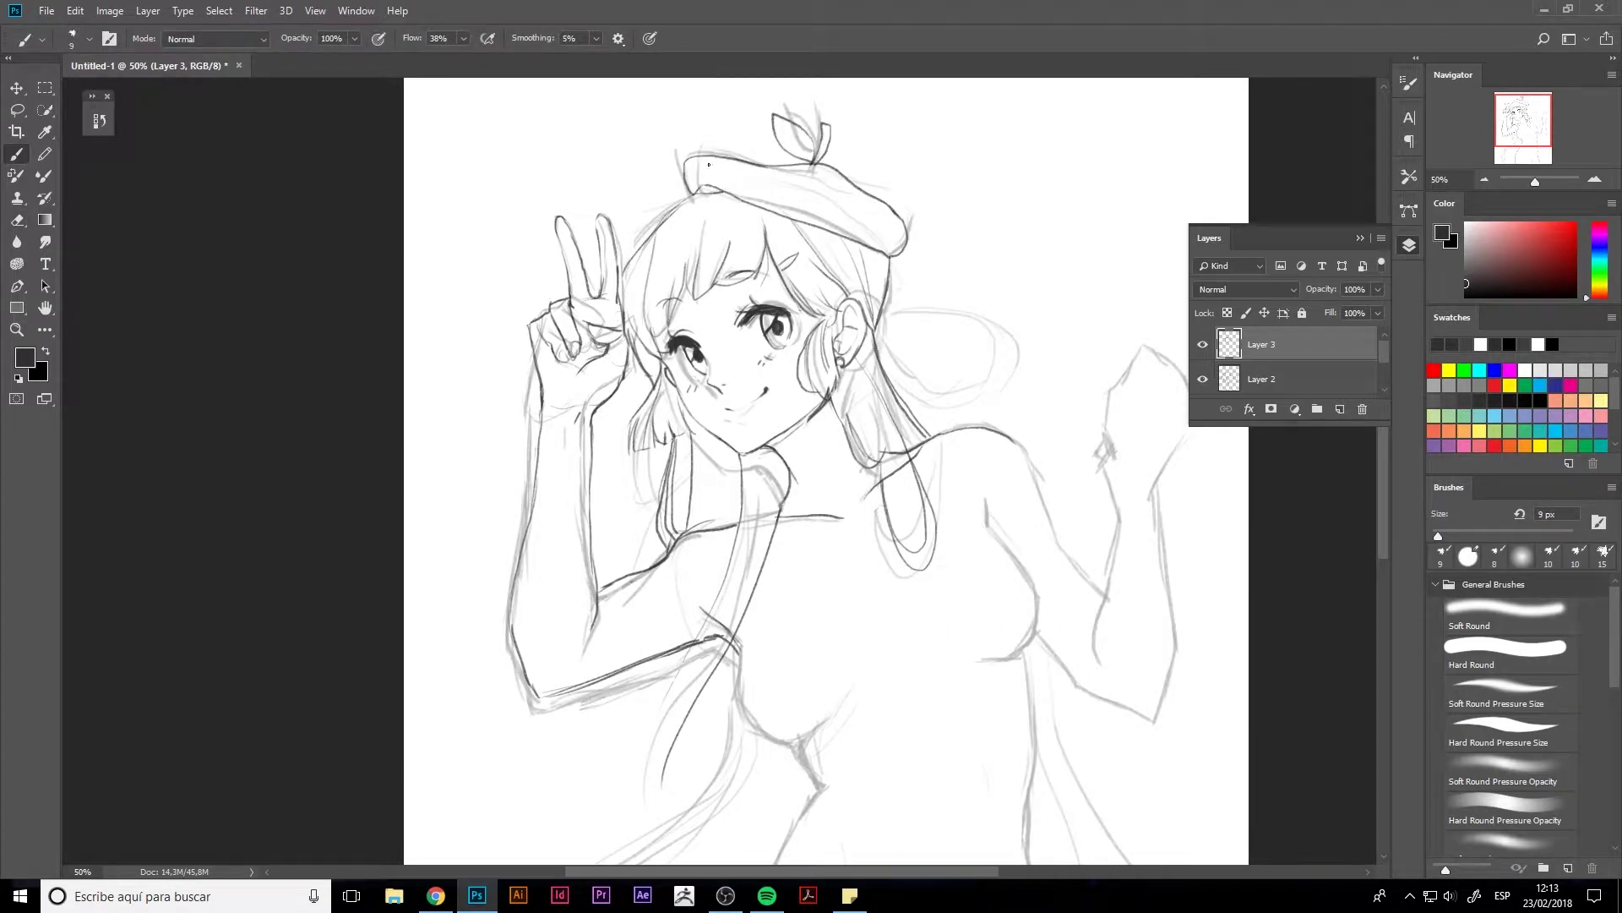
- Draw the pen held in the raised hand and erase stray lines around the wrist
{"action": "mouse_move", "coordinate": [748, 379]}
{"action": "left_mouse_down"}
{"action": "mouse_move", "coordinate": [630, 372]}
{"action": "mouse_move", "coordinate": [630, 193]}
{"action": "left_mouse_up"}
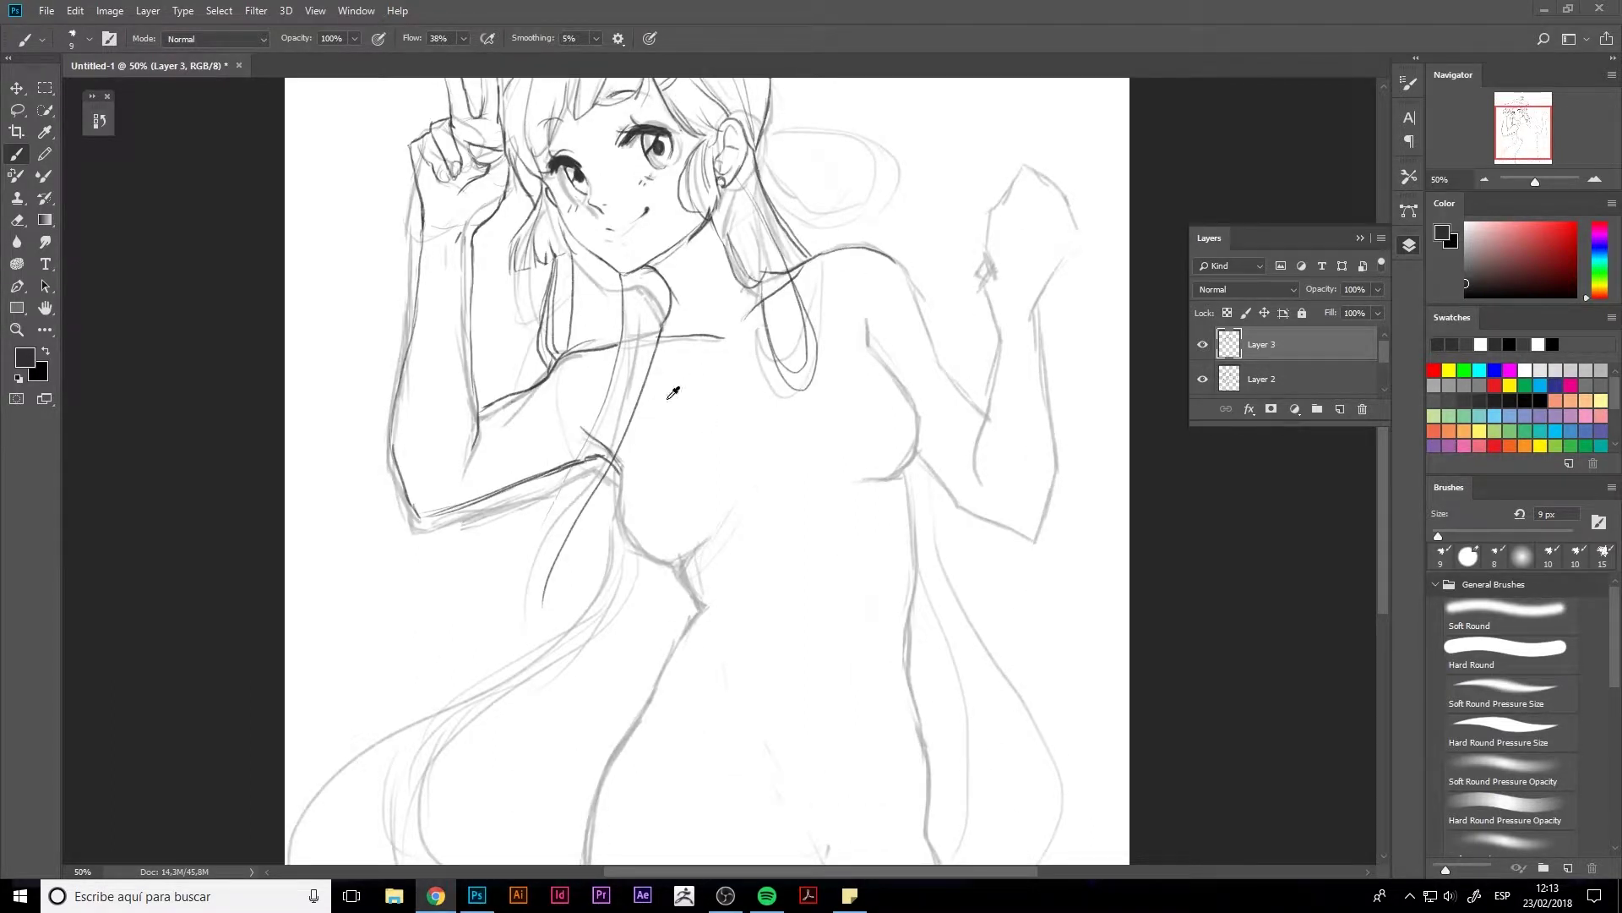
{"action": "scroll", "coordinate": [893, 272], "scroll_direction": "up", "scroll_amount": 2}
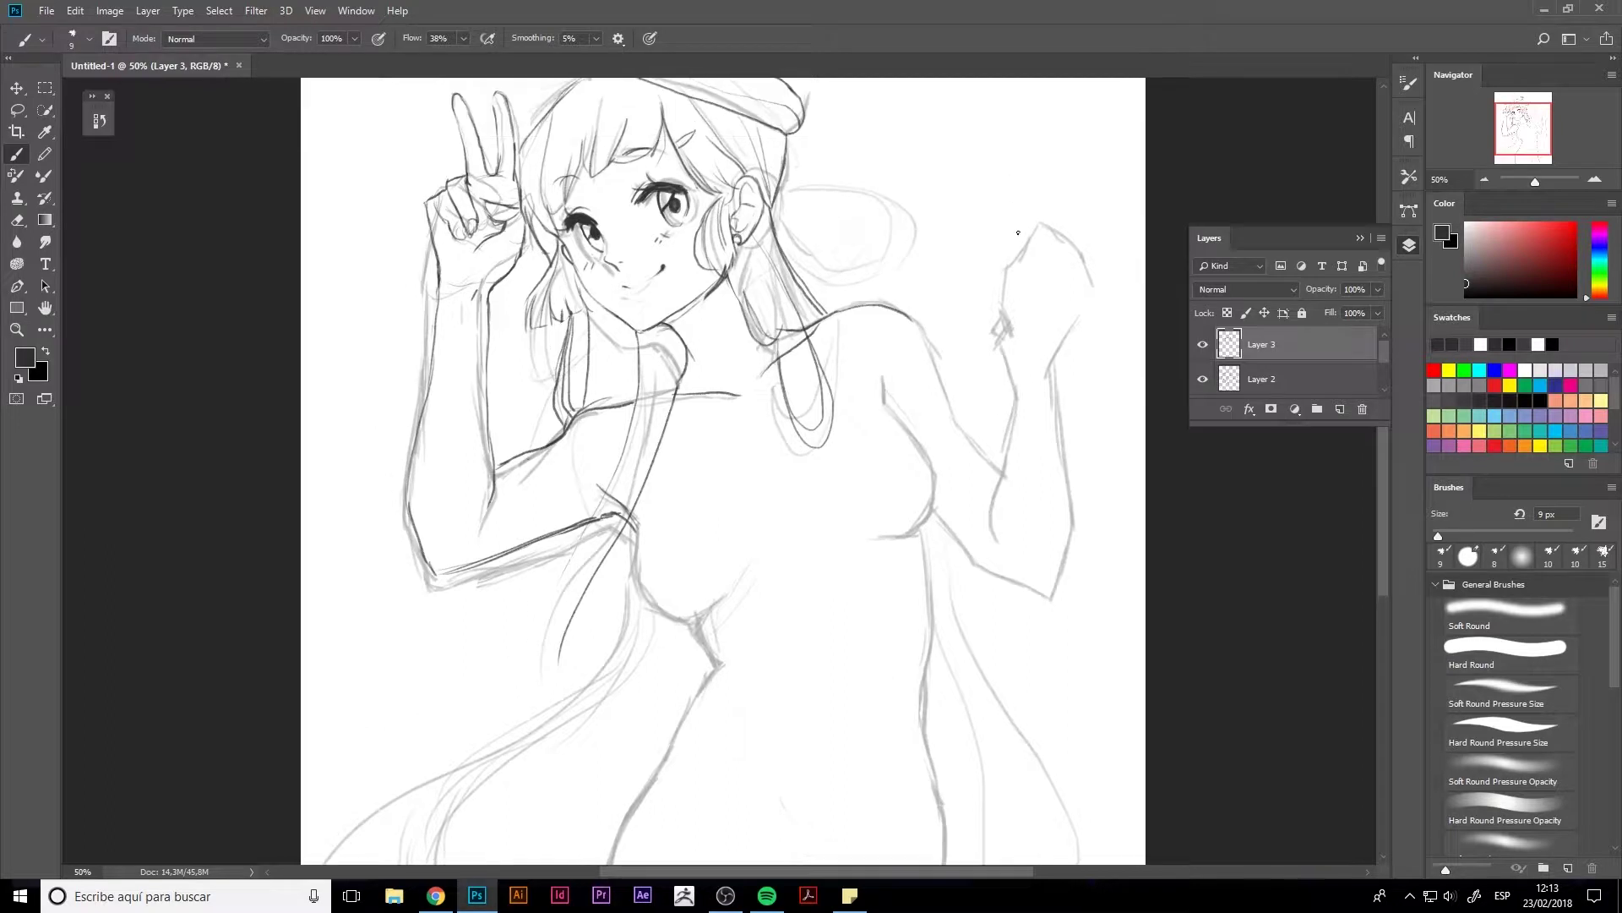
{"action": "left_click_drag", "start_coordinate": [1069, 241], "coordinate": [1057, 369]}
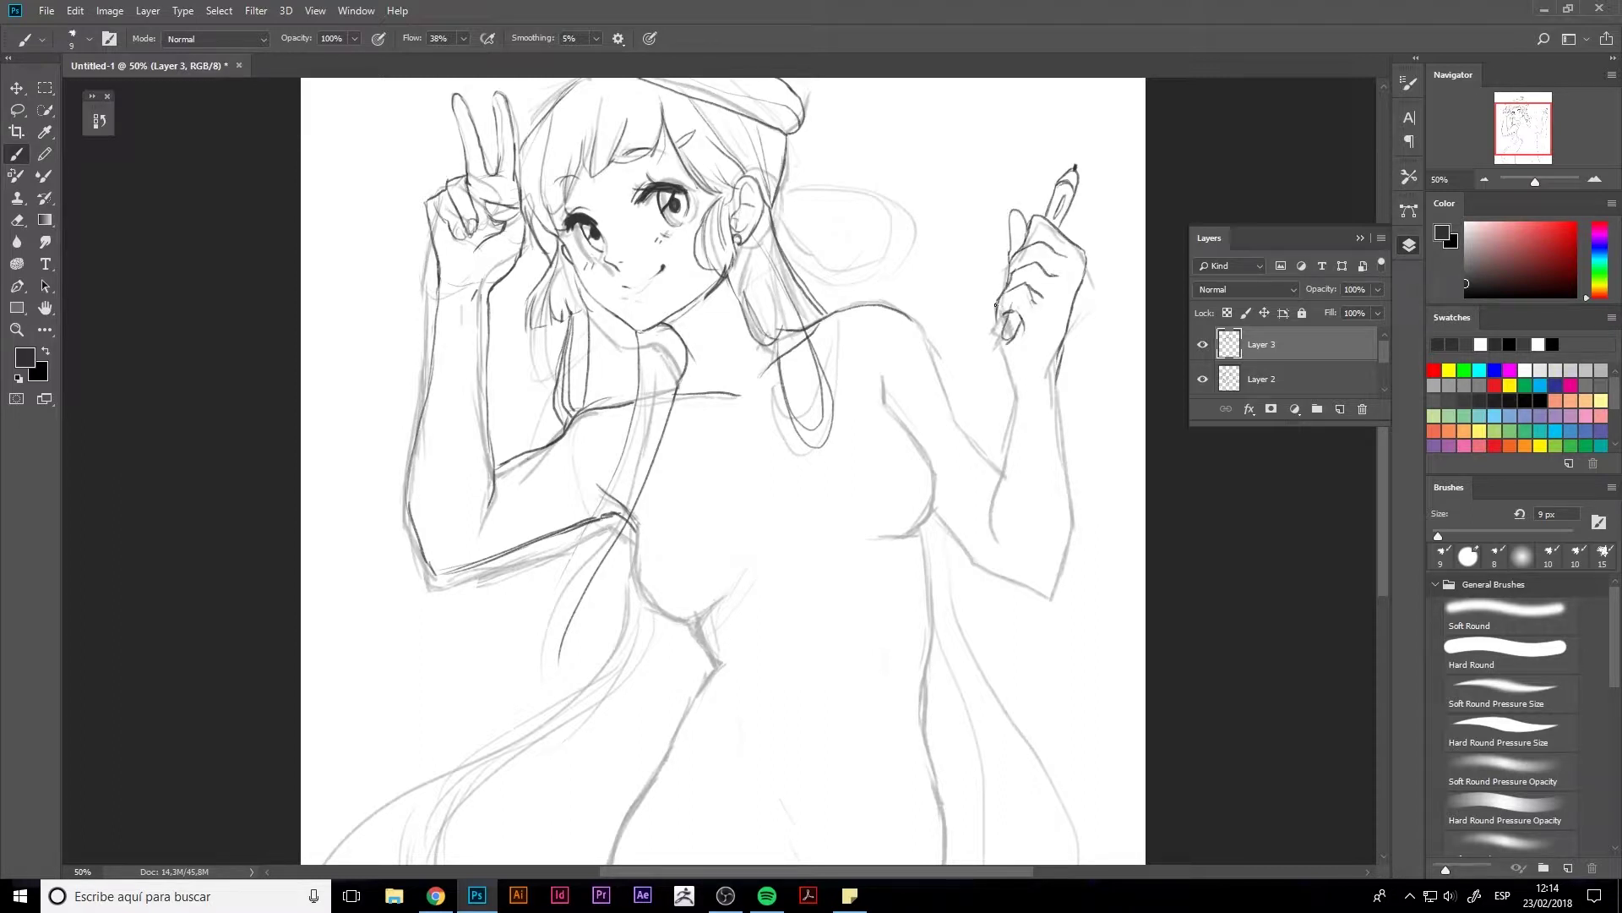
{"action": "key", "text": "e"}
{"action": "mouse_move", "coordinate": [1056, 321]}
{"action": "left_mouse_down"}
{"action": "mouse_move", "coordinate": [1025, 351]}
{"action": "mouse_move", "coordinate": [988, 481]}
{"action": "left_mouse_up"}
{"action": "key", "text": "b"}
- Darken both sides of the raised forearm's outline with smoothing raised to 10%
{"action": "key", "text": "e"}
{"action": "key", "text": "b"}
{"action": "left_click_drag", "start_coordinate": [1009, 380], "coordinate": [991, 534]}
{"action": "mouse_move", "coordinate": [1074, 300]}
{"action": "left_mouse_down"}
{"action": "mouse_move", "coordinate": [1050, 371]}
{"action": "mouse_move", "coordinate": [1066, 568]}
{"action": "left_mouse_up"}
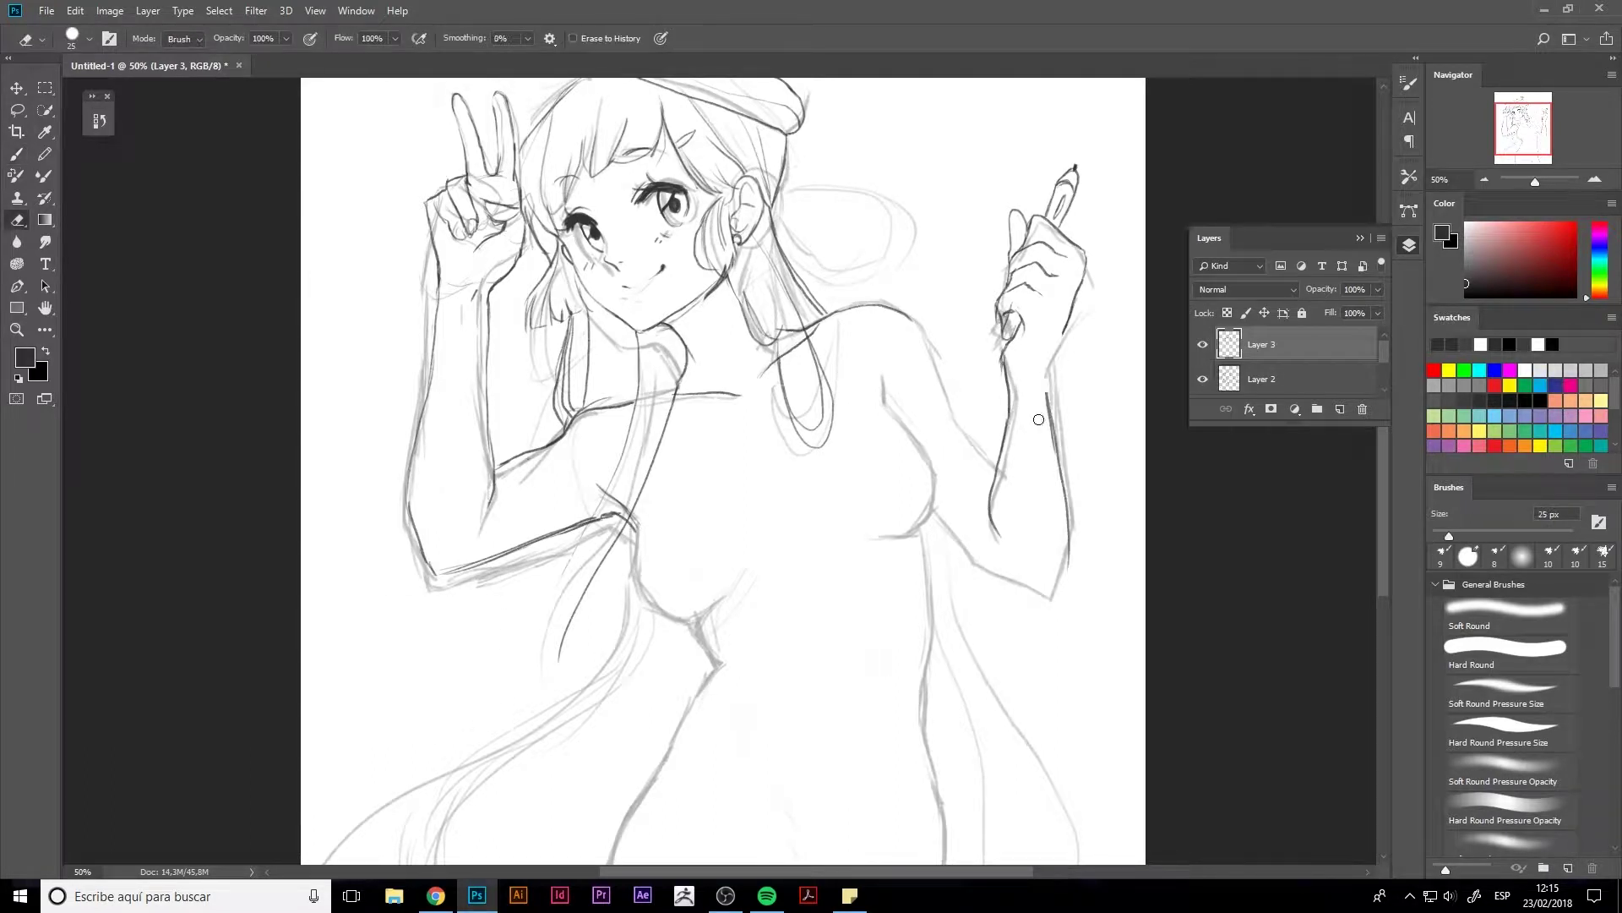
{"action": "key", "text": "alt+1"}
{"action": "left_click_drag", "start_coordinate": [1063, 355], "coordinate": [1055, 595]}
- Refine the elbow line, darken the torso's right side and draw the curve across the hips
{"action": "left_click_drag", "start_coordinate": [938, 511], "coordinate": [1057, 600]}
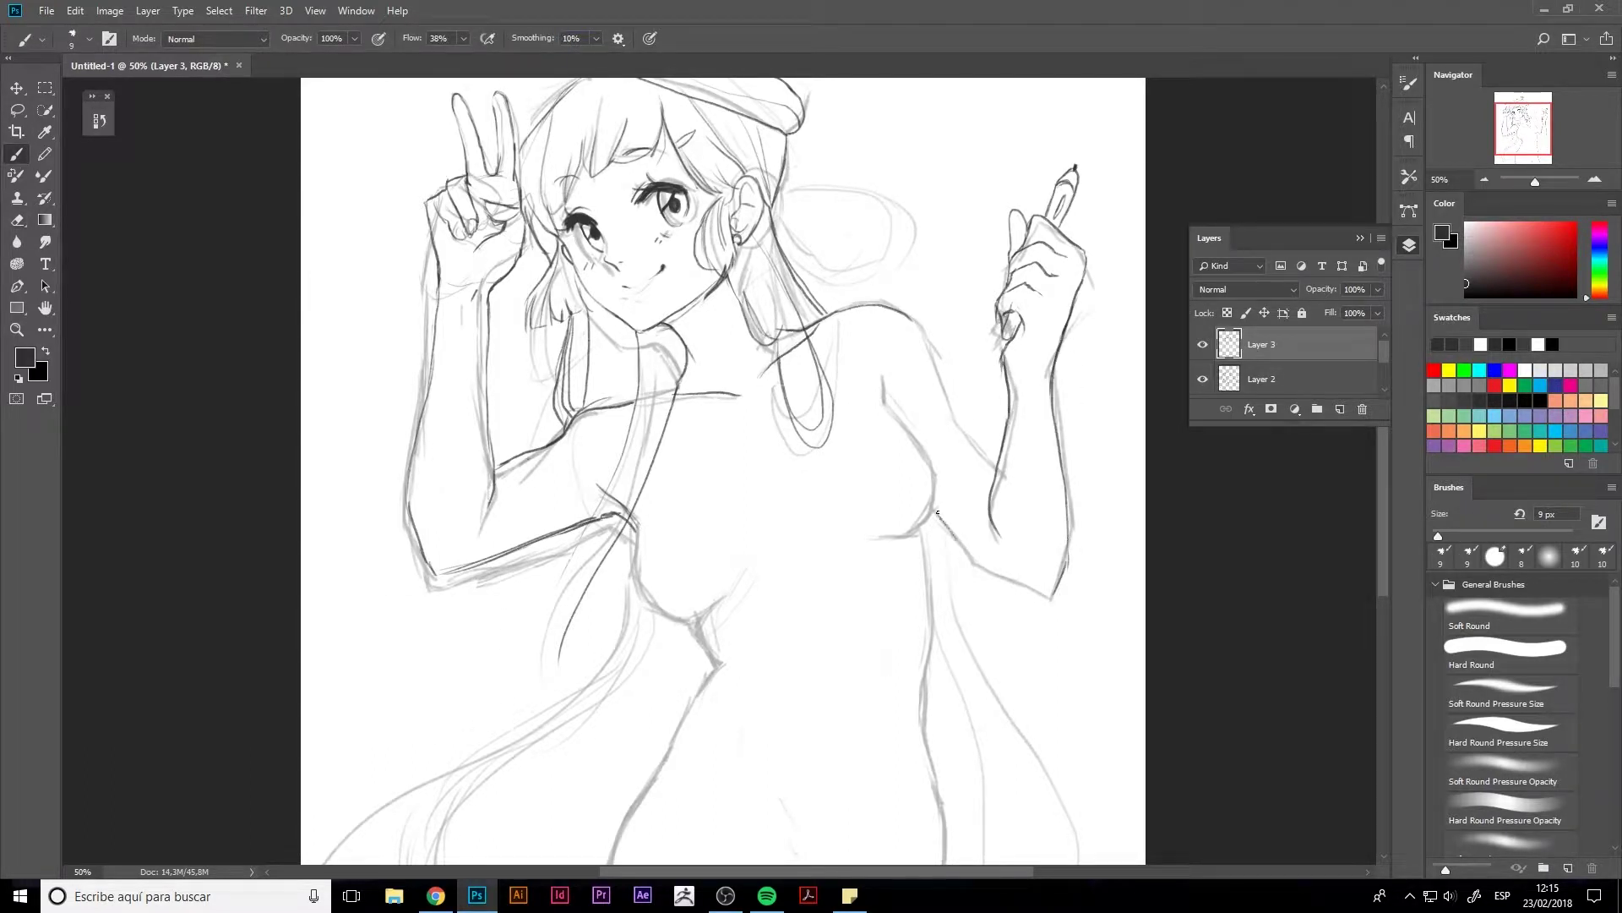
{"action": "left_click_drag", "start_coordinate": [909, 320], "coordinate": [996, 473]}
{"action": "mouse_move", "coordinate": [766, 369]}
{"action": "left_mouse_down"}
{"action": "mouse_move", "coordinate": [779, 441]}
{"action": "mouse_move", "coordinate": [782, 226]}
{"action": "left_mouse_up"}
{"action": "left_click_drag", "start_coordinate": [681, 608], "coordinate": [938, 666]}
- Redraw the hip curve, waistband edge and buttons, and outline the shorts' legs
{"action": "key", "text": "ctrl+z"}
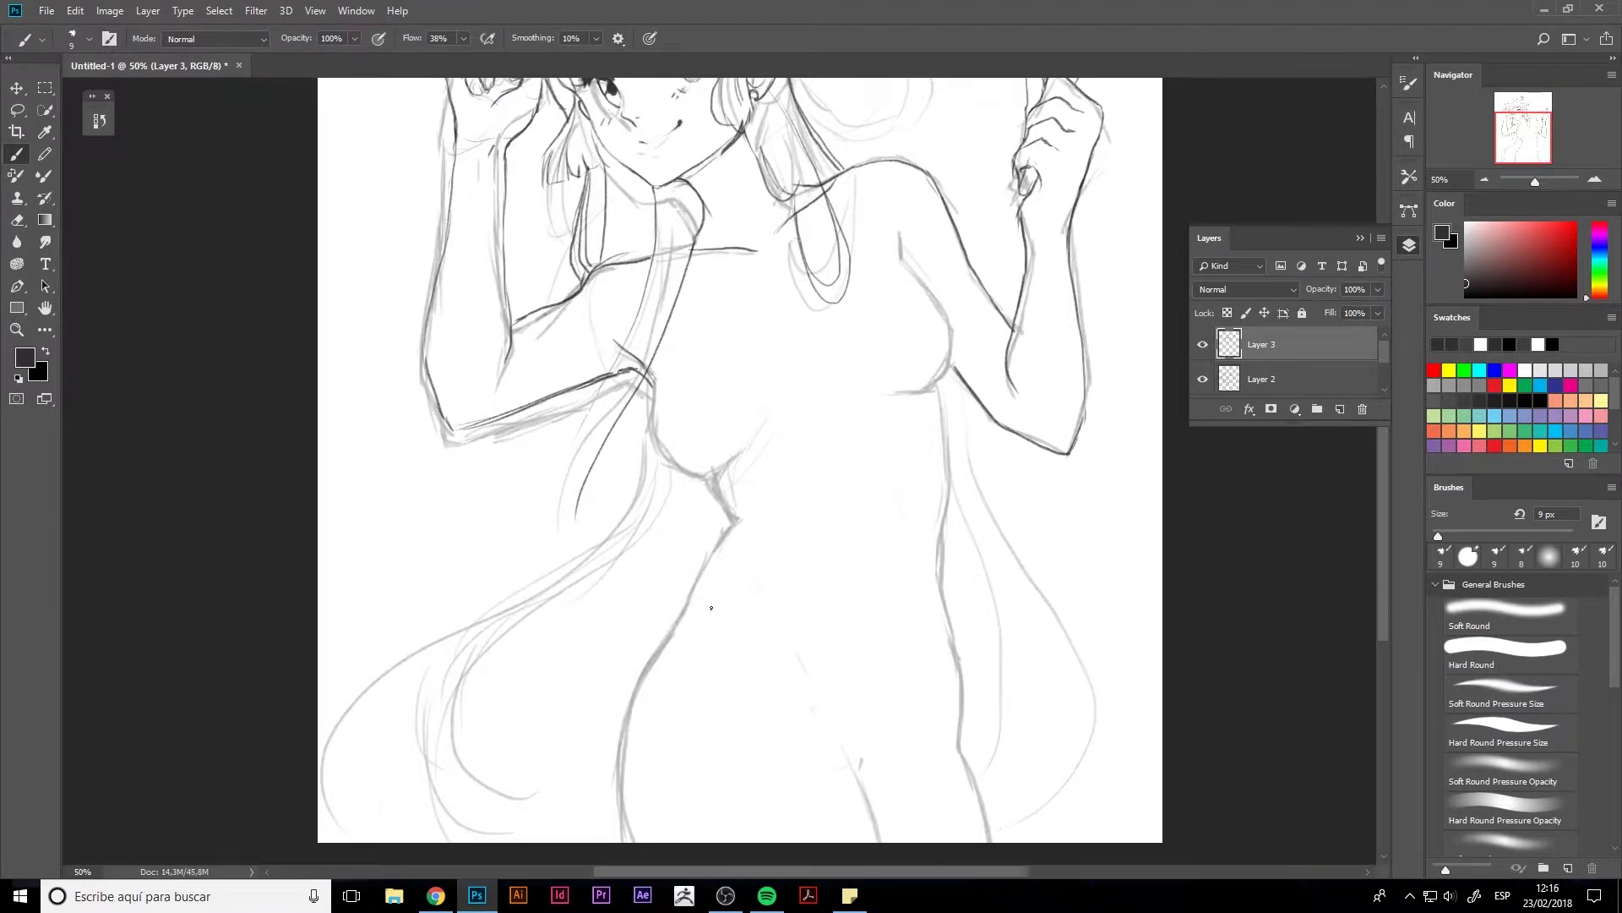
{"action": "left_click_drag", "start_coordinate": [681, 609], "coordinate": [937, 665]}
{"action": "left_click_drag", "start_coordinate": [658, 655], "coordinate": [962, 683]}
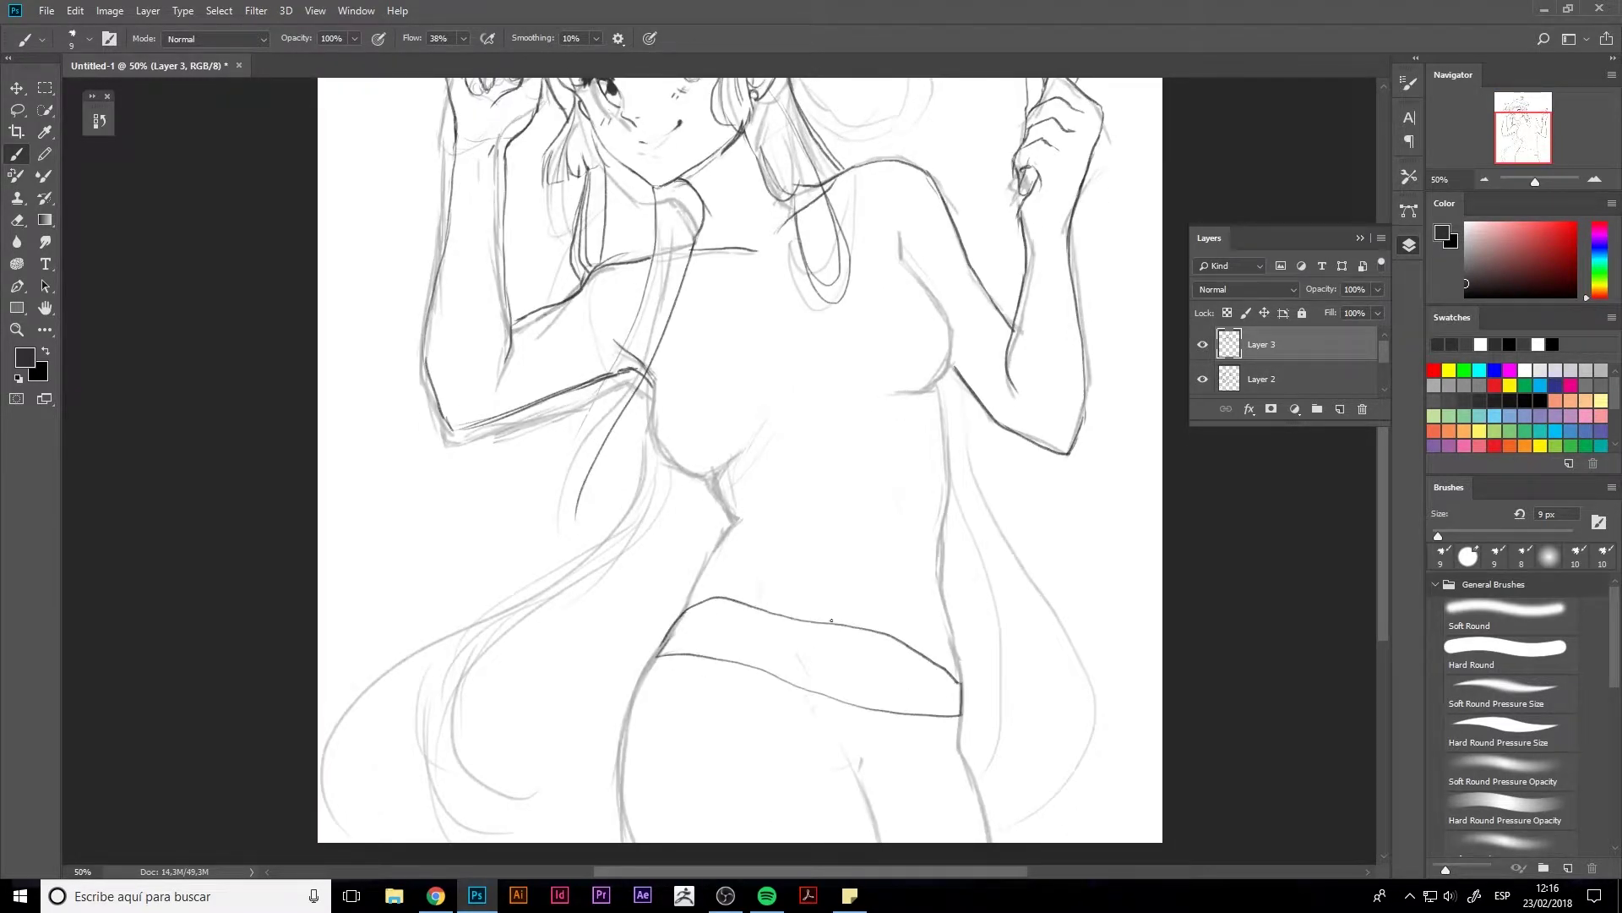
{"action": "left_click_drag", "start_coordinate": [728, 616], "coordinate": [732, 622]}
{"action": "mouse_move", "coordinate": [659, 658]}
{"action": "left_mouse_down"}
{"action": "mouse_move", "coordinate": [545, 815]}
{"action": "mouse_move", "coordinate": [625, 841]}
{"action": "left_mouse_up"}
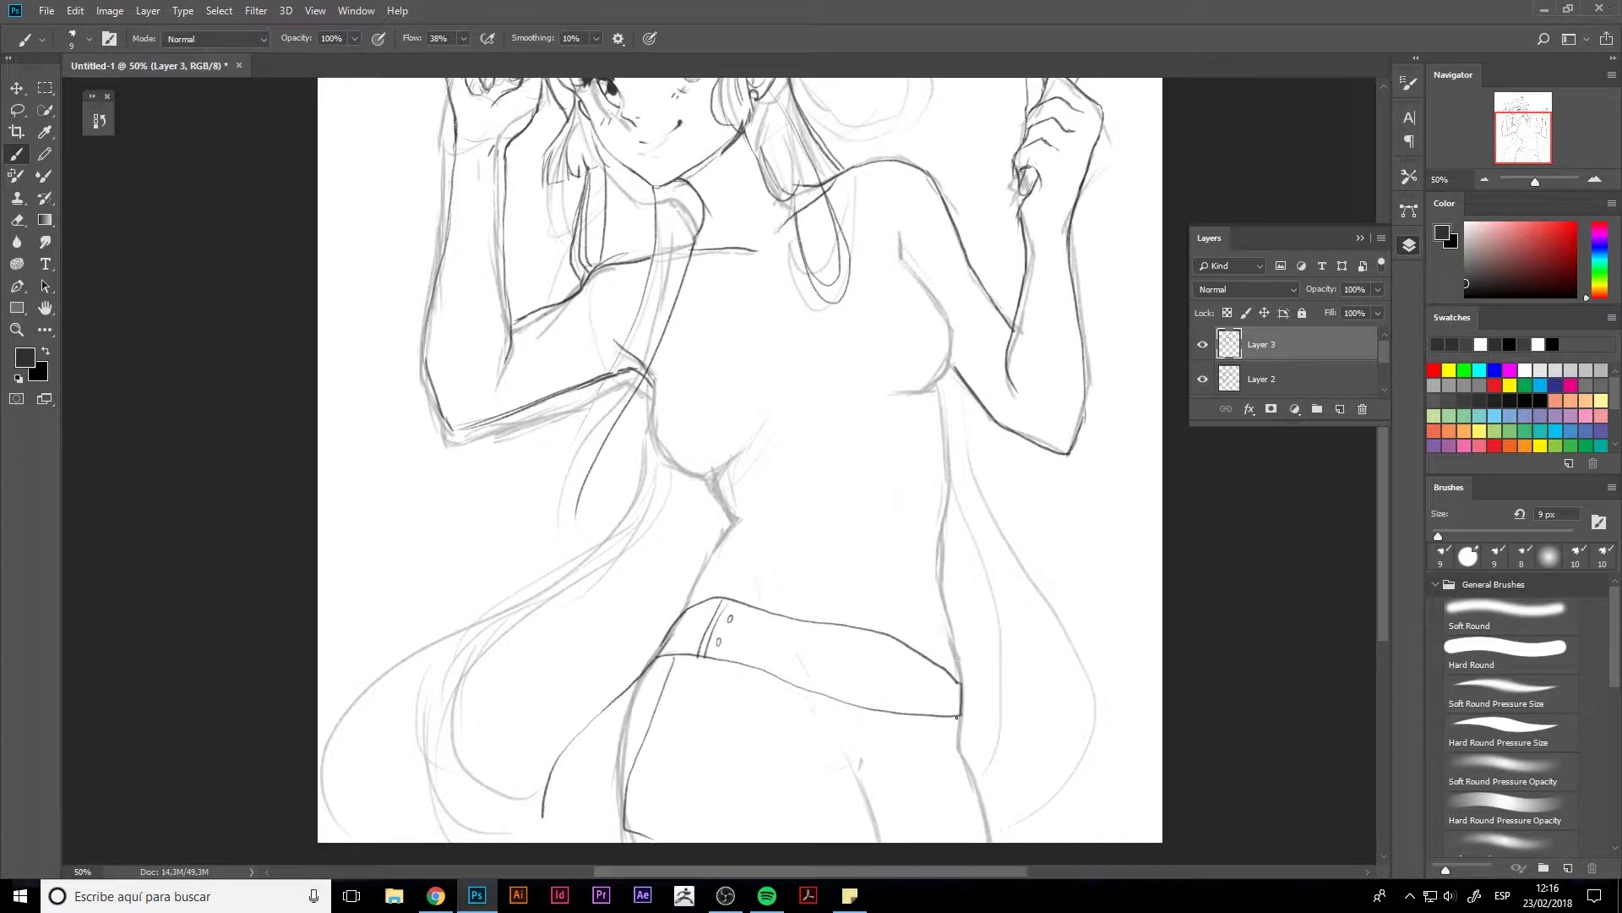
{"action": "left_click_drag", "start_coordinate": [955, 714], "coordinate": [993, 844]}
{"action": "left_click_drag", "start_coordinate": [545, 813], "coordinate": [612, 824]}
{"action": "mouse_move", "coordinate": [610, 824]}
{"action": "left_mouse_down"}
{"action": "mouse_move", "coordinate": [663, 663]}
{"action": "mouse_move", "coordinate": [724, 841]}
{"action": "left_mouse_up"}
- Add pleat and fold lines to the shorts, then undo the shorts strokes
{"action": "left_click_drag", "start_coordinate": [741, 667], "coordinate": [731, 841]}
{"action": "left_click_drag", "start_coordinate": [788, 684], "coordinate": [817, 839]}
{"action": "left_click_drag", "start_coordinate": [838, 701], "coordinate": [879, 840]}
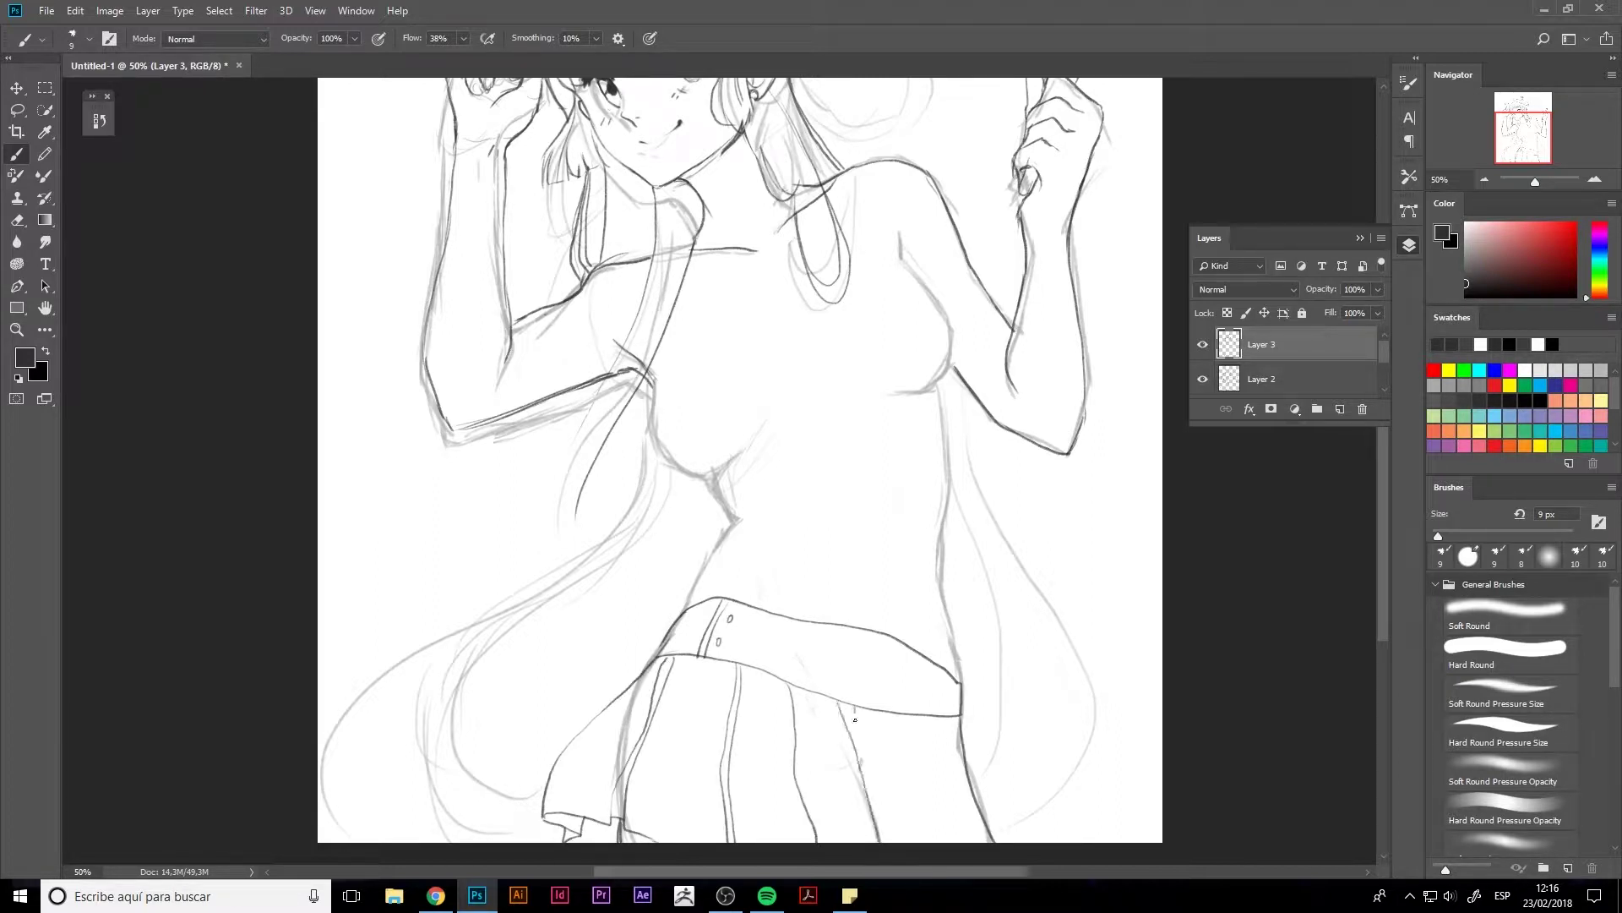
{"action": "left_click_drag", "start_coordinate": [959, 717], "coordinate": [972, 795]}
{"action": "left_click_drag", "start_coordinate": [909, 714], "coordinate": [939, 843]}
{"action": "left_click_drag", "start_coordinate": [961, 747], "coordinate": [983, 787]}
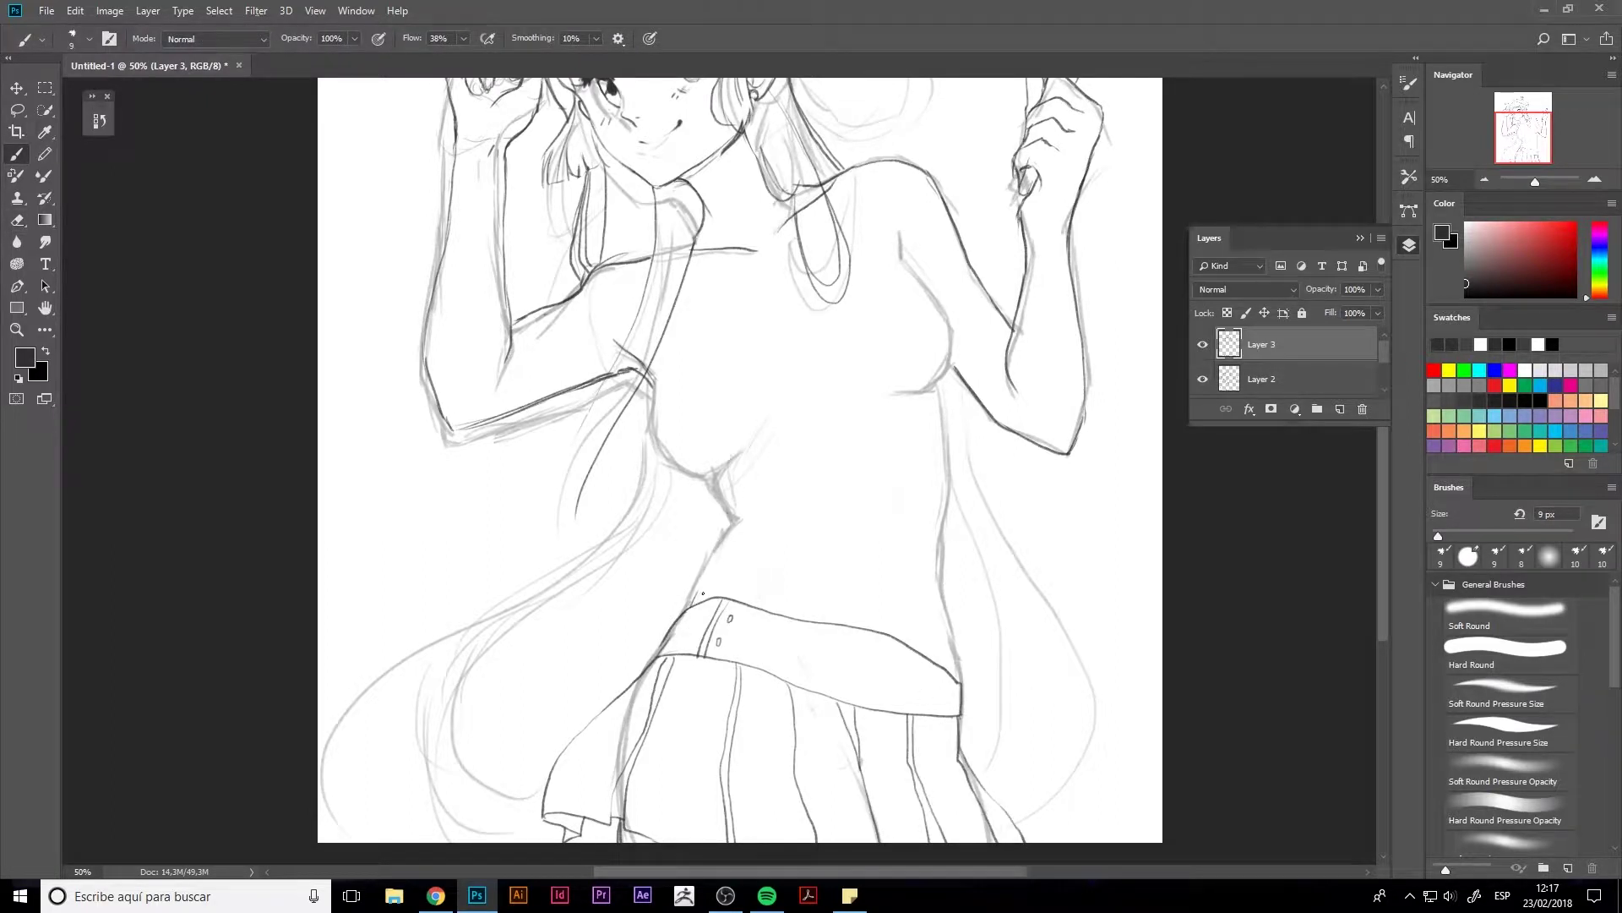
{"action": "left_click_drag", "start_coordinate": [686, 603], "coordinate": [714, 497]}
{"action": "key", "text": "ctrl+alt+z"}
{"action": "key", "text": "ctrl+alt+z"}
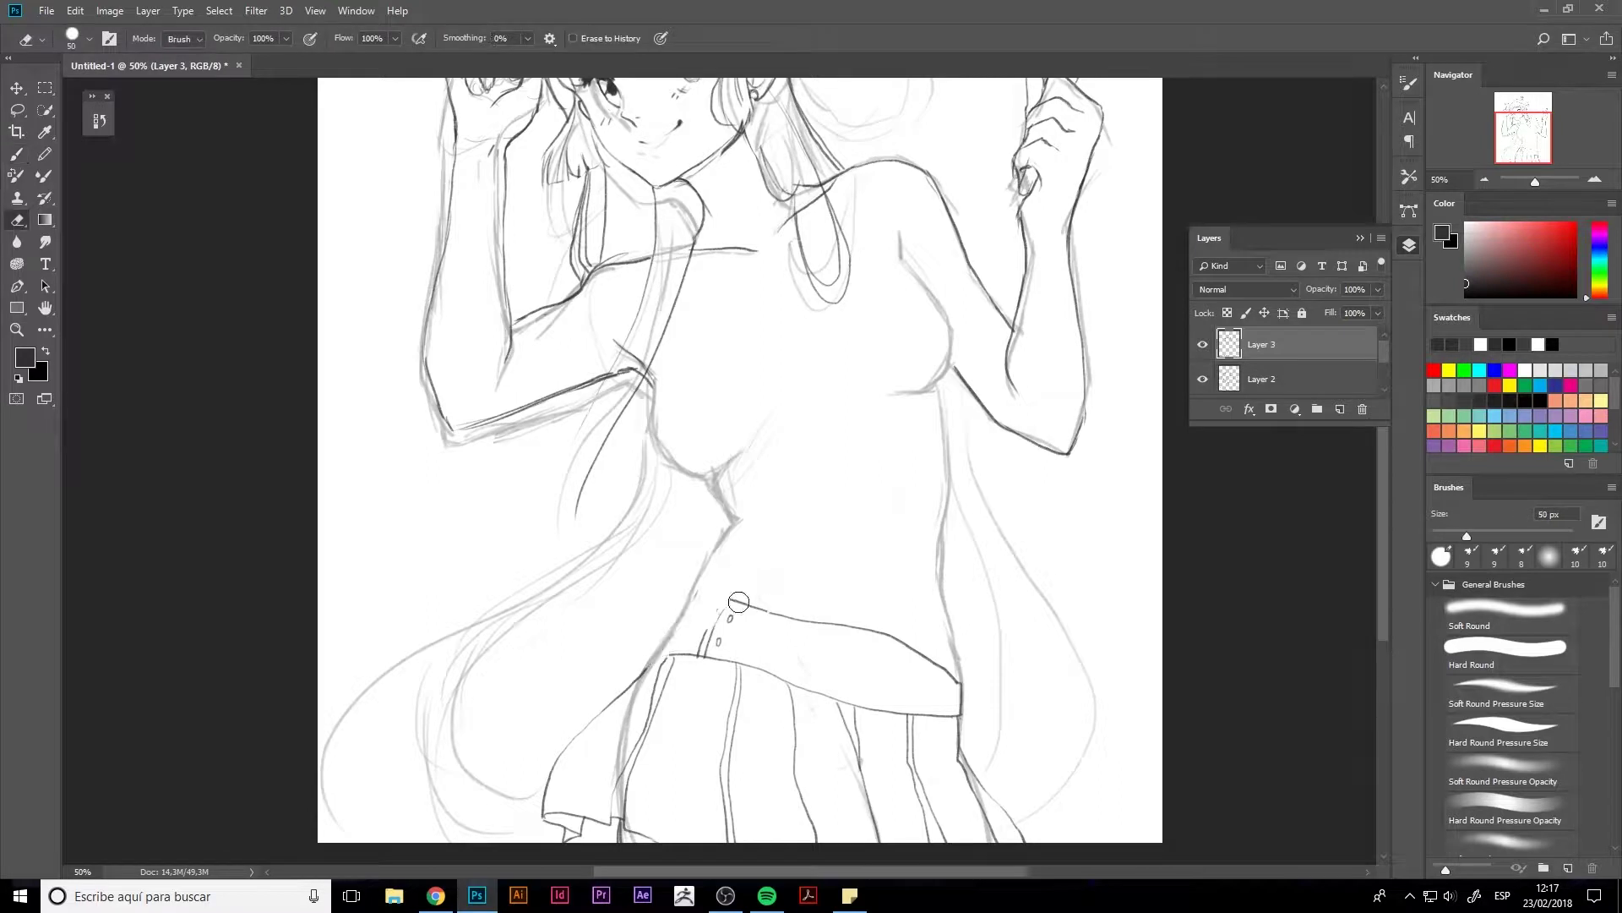
{"action": "key", "text": "ctrl+alt+z"}
{"action": "key", "text": "ctrl+alt+z"}
{"action": "key", "text": "ctrl+alt+z"}
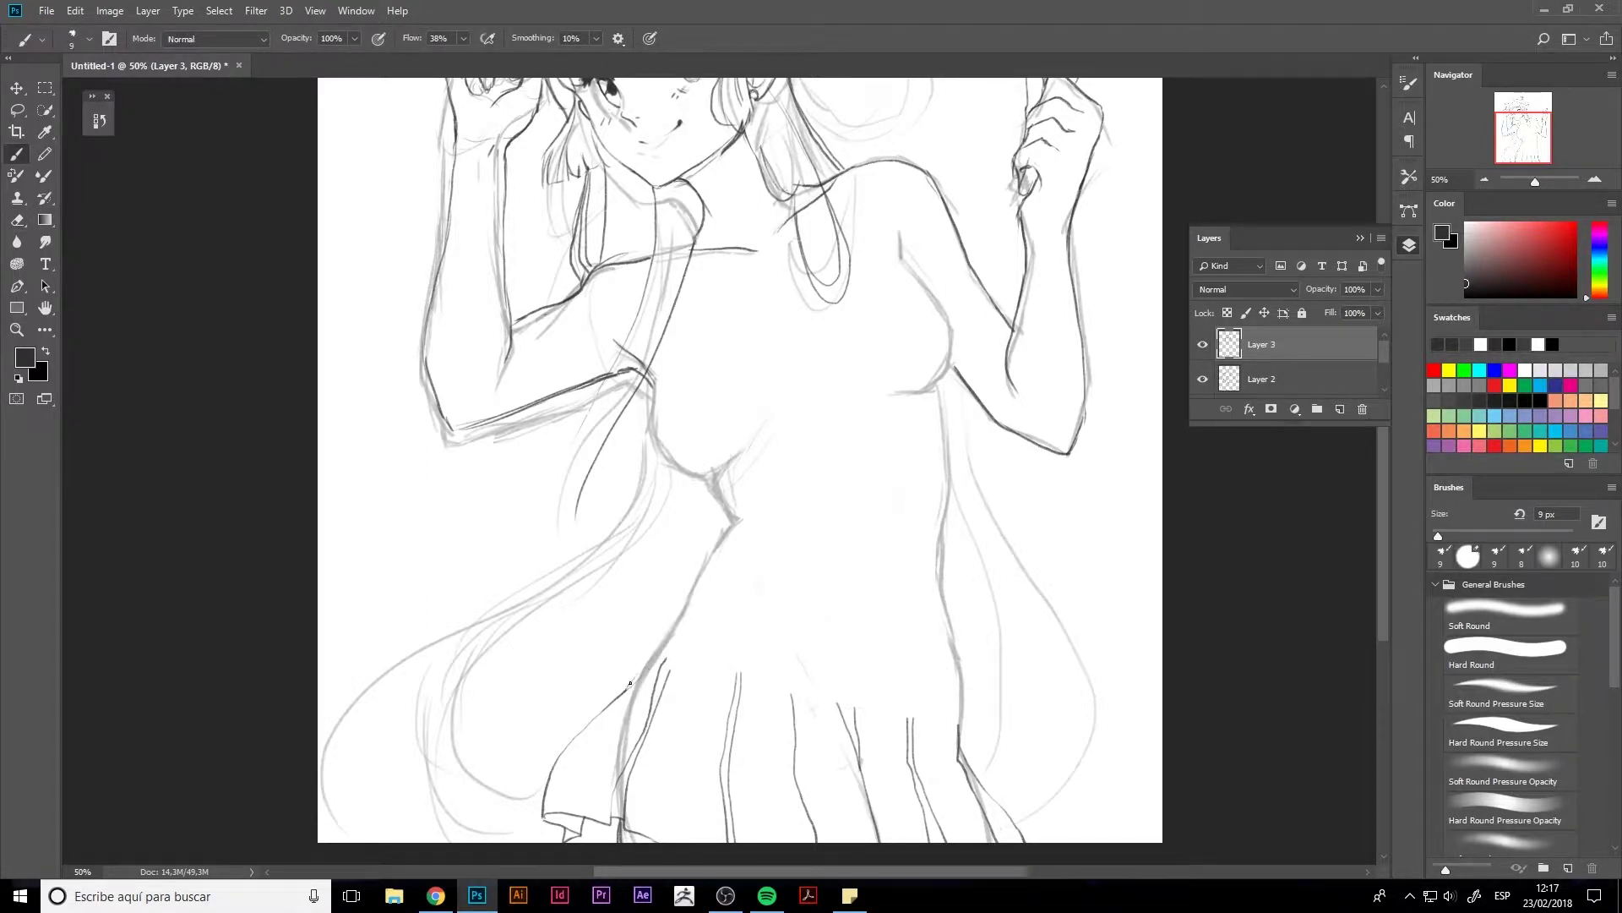
- Ink the top's lower hem, waist line and side strokes
{"action": "left_click_drag", "start_coordinate": [626, 691], "coordinate": [959, 657]}
{"action": "left_click_drag", "start_coordinate": [686, 603], "coordinate": [717, 528]}
{"action": "left_click_drag", "start_coordinate": [713, 517], "coordinate": [892, 511]}
{"action": "left_click_drag", "start_coordinate": [780, 515], "coordinate": [910, 503]}
{"action": "left_click_drag", "start_coordinate": [943, 525], "coordinate": [968, 738]}
{"action": "left_click_drag", "start_coordinate": [733, 482], "coordinate": [714, 608]}
- Ink the top's shoulder strap and body sides, then zoom out with the sketch hidden
{"action": "left_click_drag", "start_coordinate": [851, 287], "coordinate": [892, 393]}
{"action": "left_click_drag", "start_coordinate": [934, 489], "coordinate": [961, 594]}
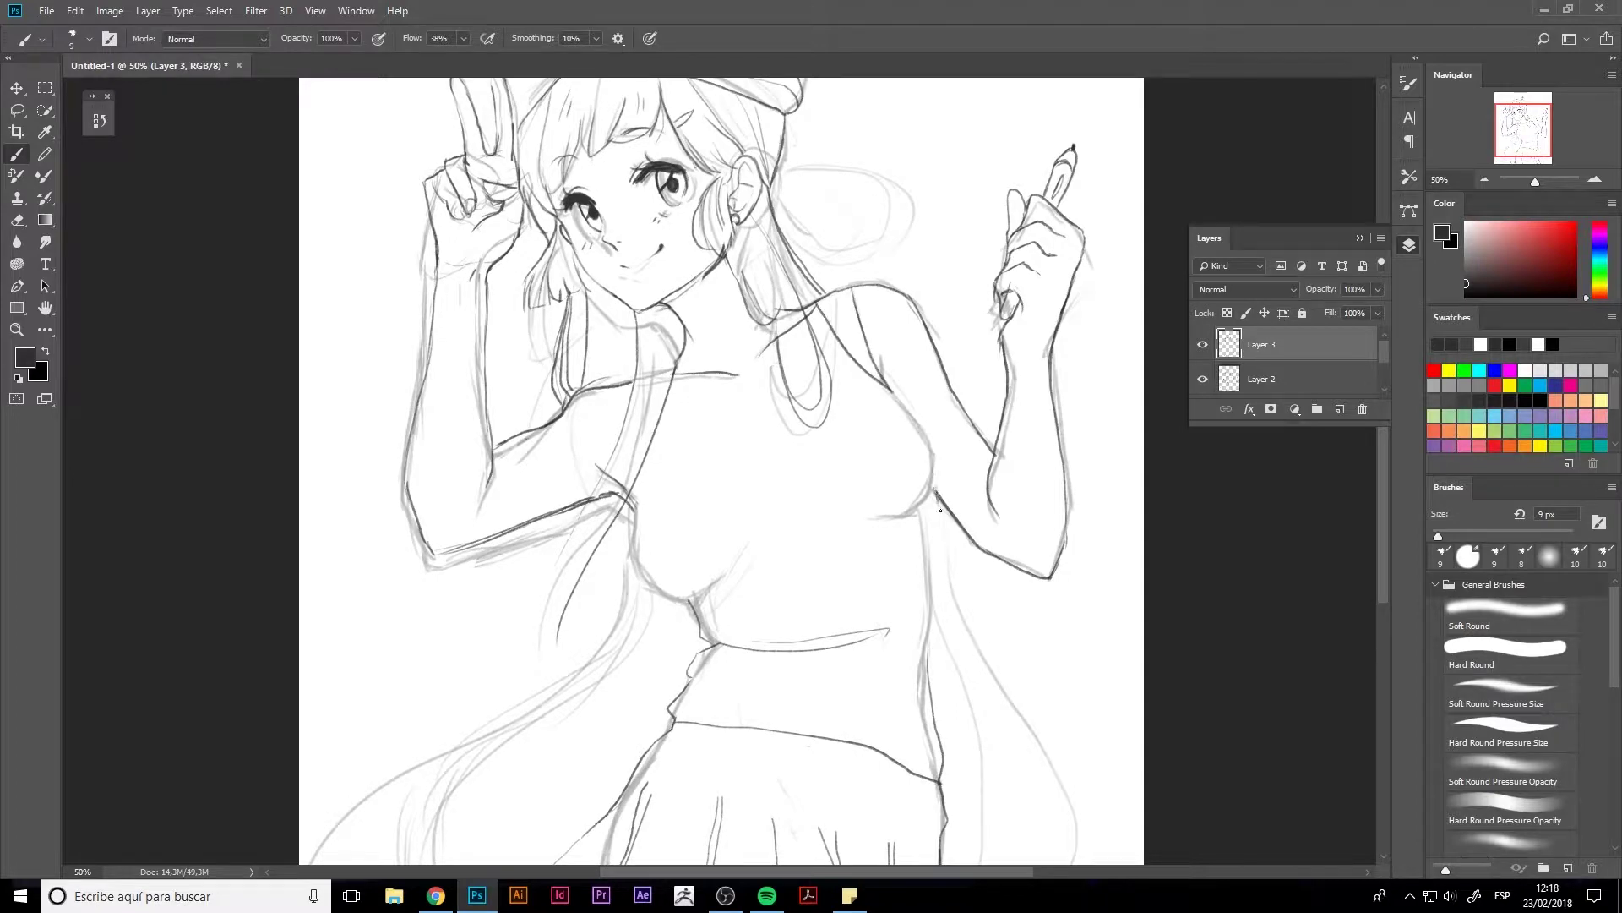
{"action": "left_click_drag", "start_coordinate": [649, 461], "coordinate": [672, 625]}
{"action": "mouse_move", "coordinate": [635, 580]}
{"action": "left_mouse_down"}
{"action": "mouse_move", "coordinate": [630, 662]}
{"action": "mouse_move", "coordinate": [676, 630]}
{"action": "left_mouse_up"}
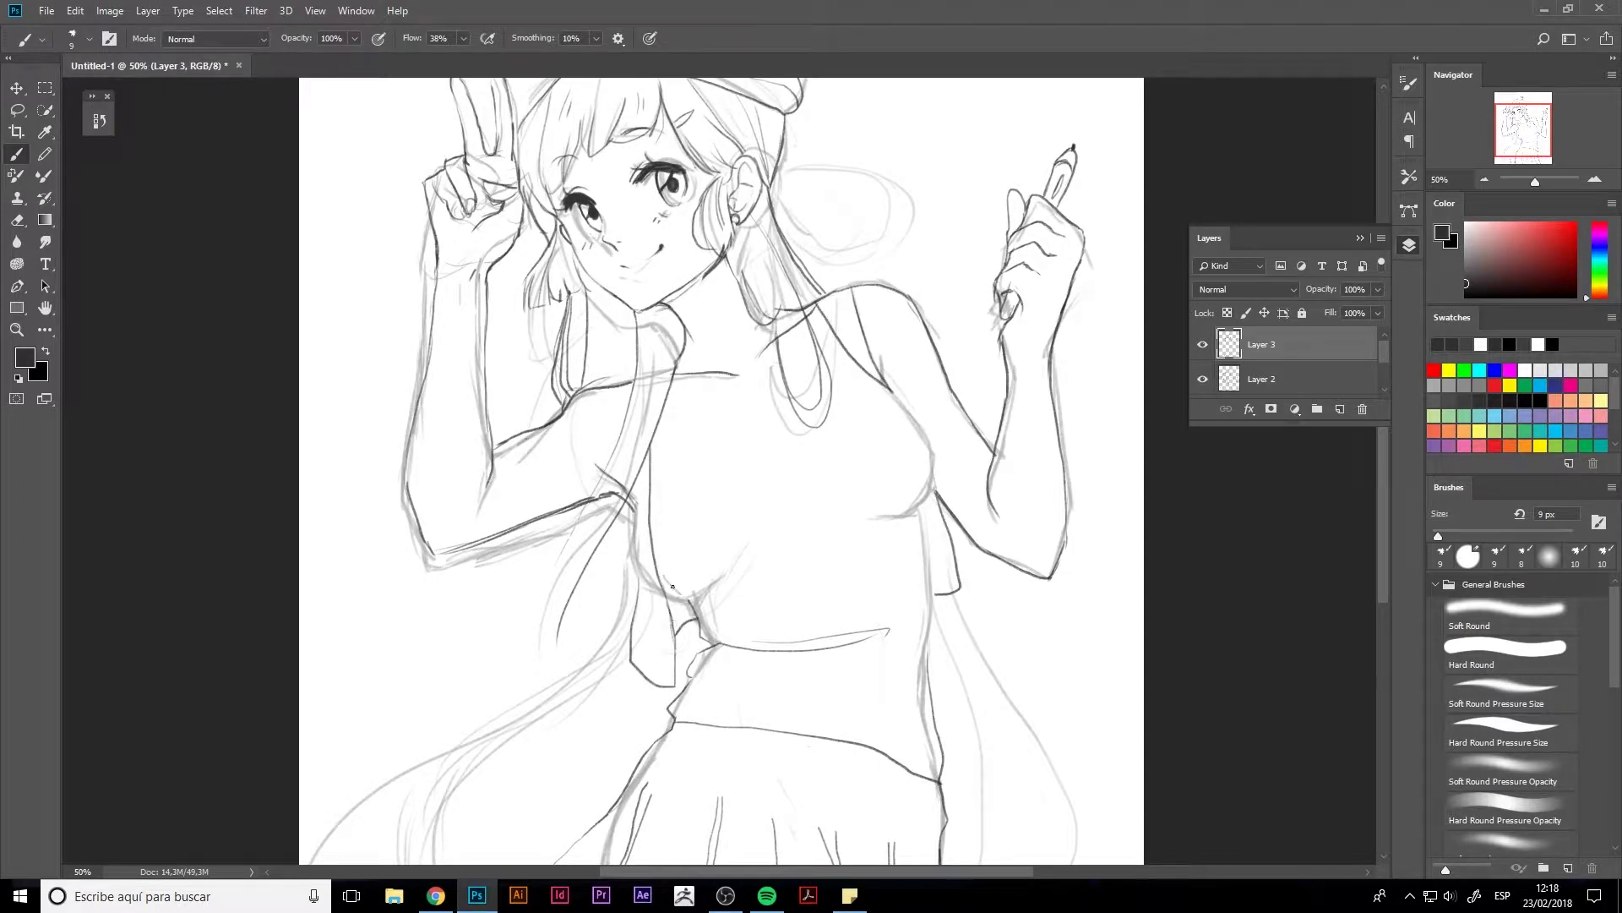
{"action": "left_click_drag", "start_coordinate": [650, 524], "coordinate": [690, 600]}
{"action": "mouse_move", "coordinate": [885, 385]}
{"action": "left_mouse_down"}
{"action": "mouse_move", "coordinate": [933, 494]}
{"action": "mouse_move", "coordinate": [938, 664]}
{"action": "left_mouse_up"}
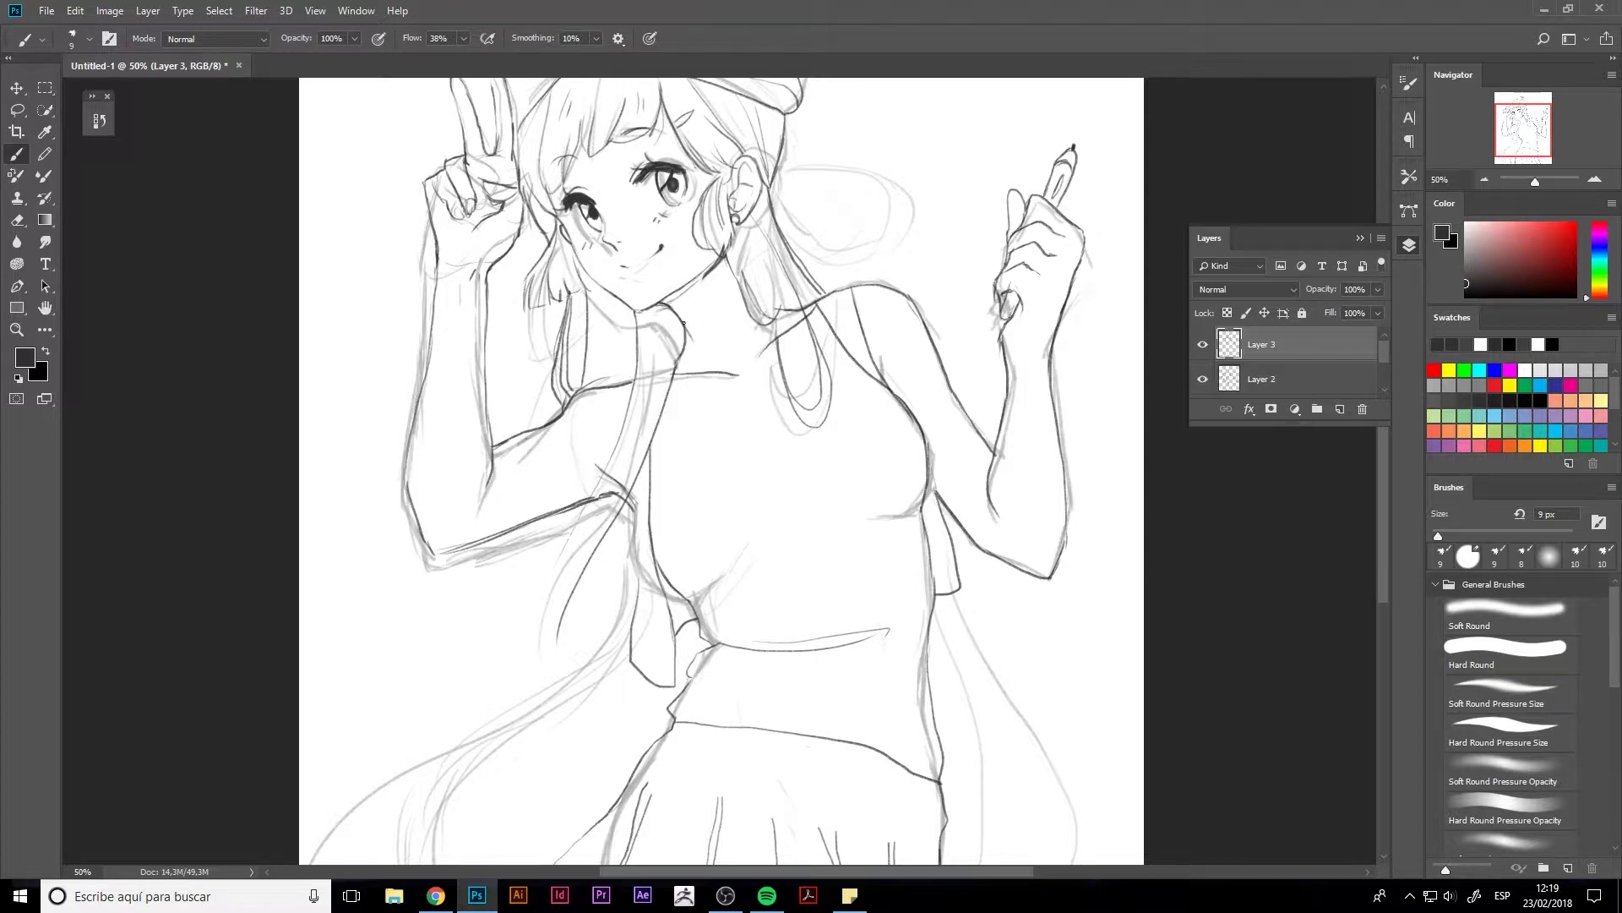
{"action": "key", "text": "ctrl+minus"}
{"action": "left_click", "coordinate": [1202, 378]}
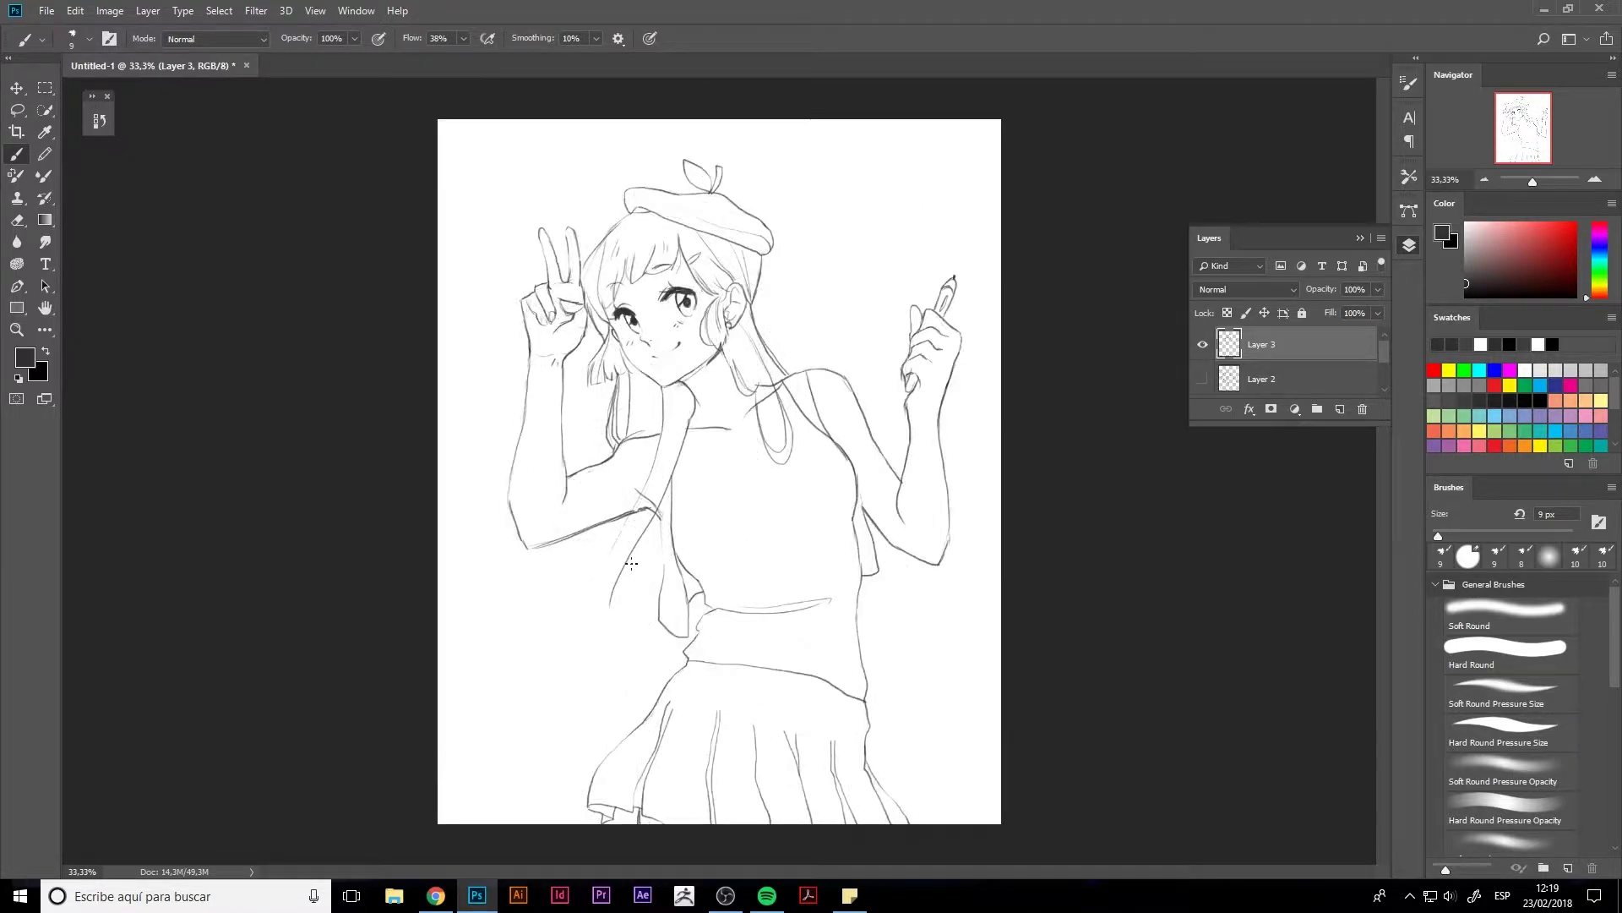
- Scale the line art to about 104.6% and shift it into place
{"action": "key", "text": "ctrl+t"}
{"action": "left_click_drag", "start_coordinate": [514, 161], "coordinate": [464, 109]}
{"action": "left_click_drag", "start_coordinate": [578, 222], "coordinate": [596, 228]}
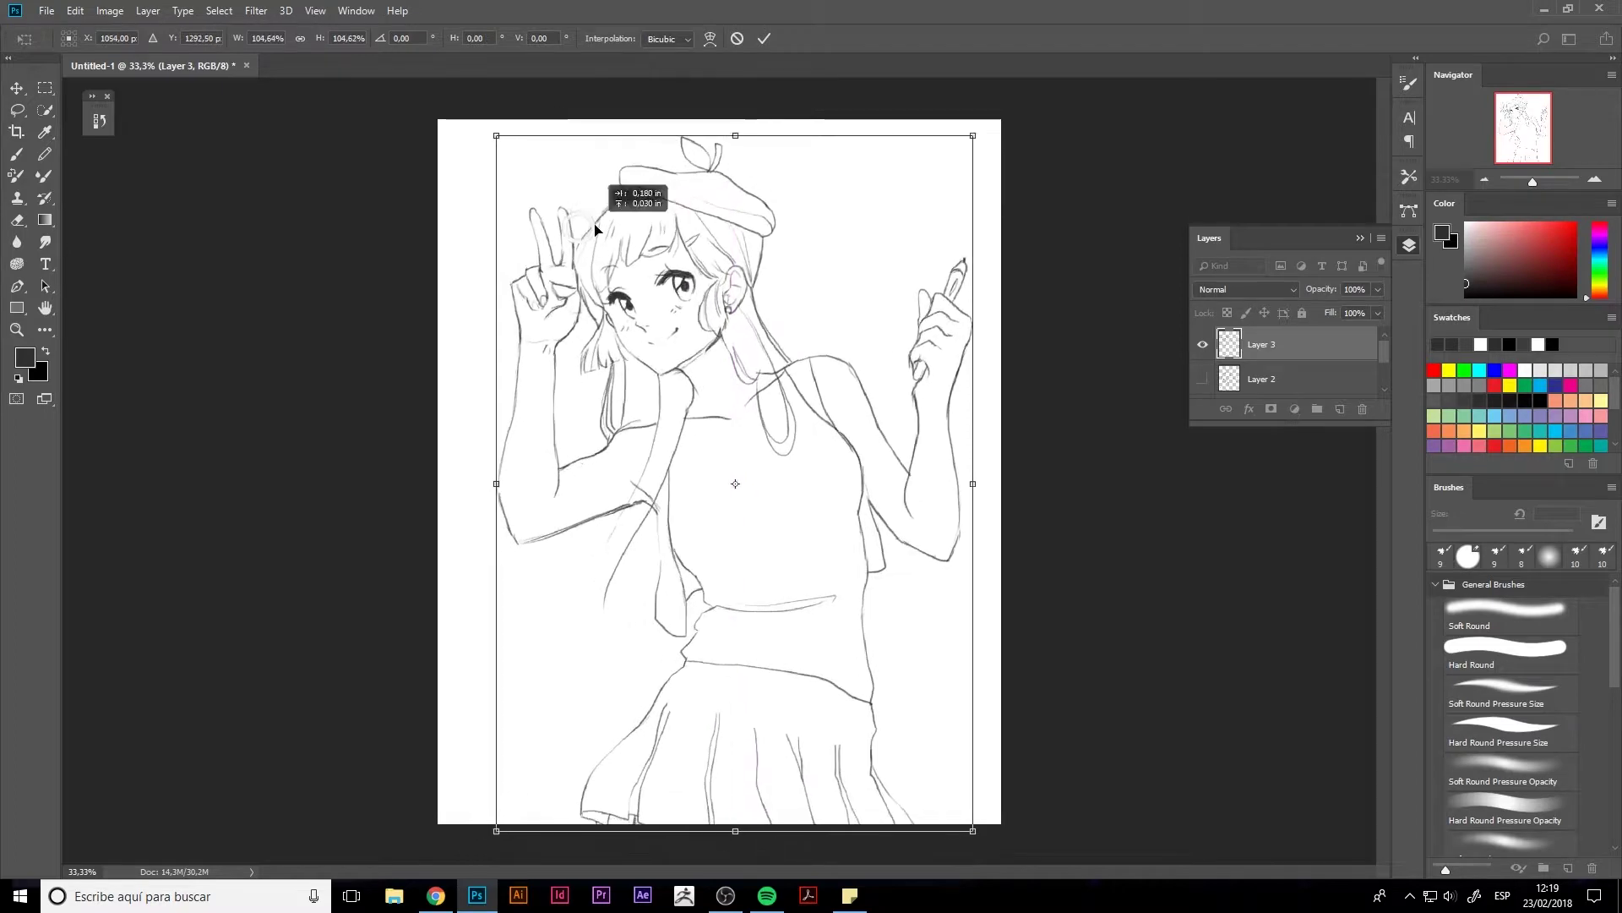
{"action": "key", "text": "Return"}
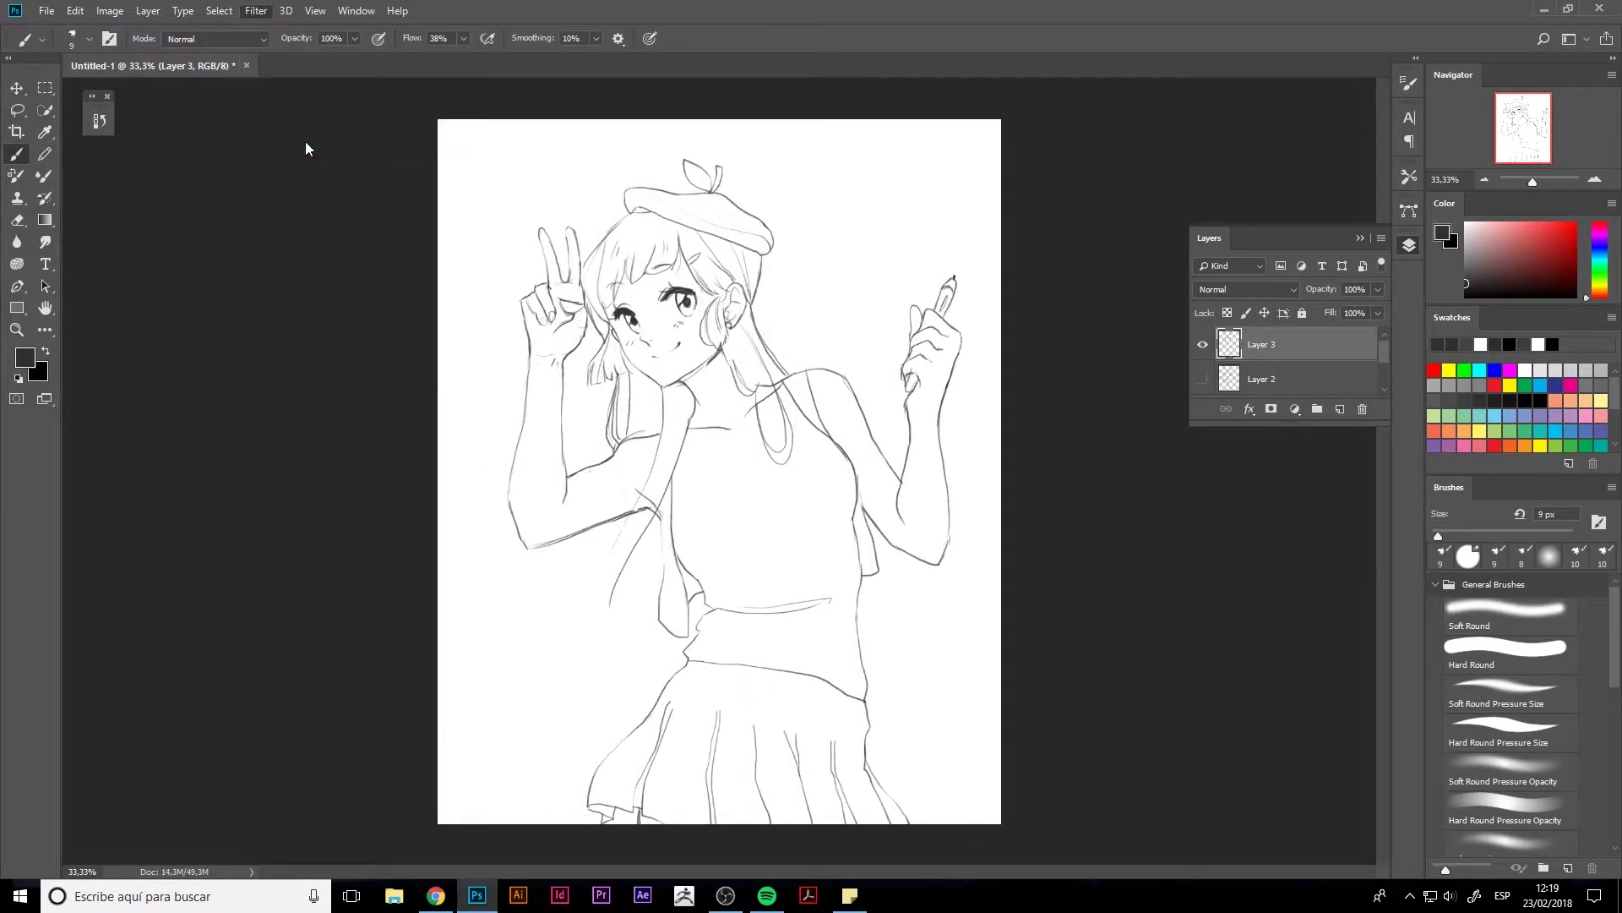
- Liquify the skirt's lower-left outline outward and begin a wavy skirt hem
{"action": "key", "text": "ctrl+shift+x"}
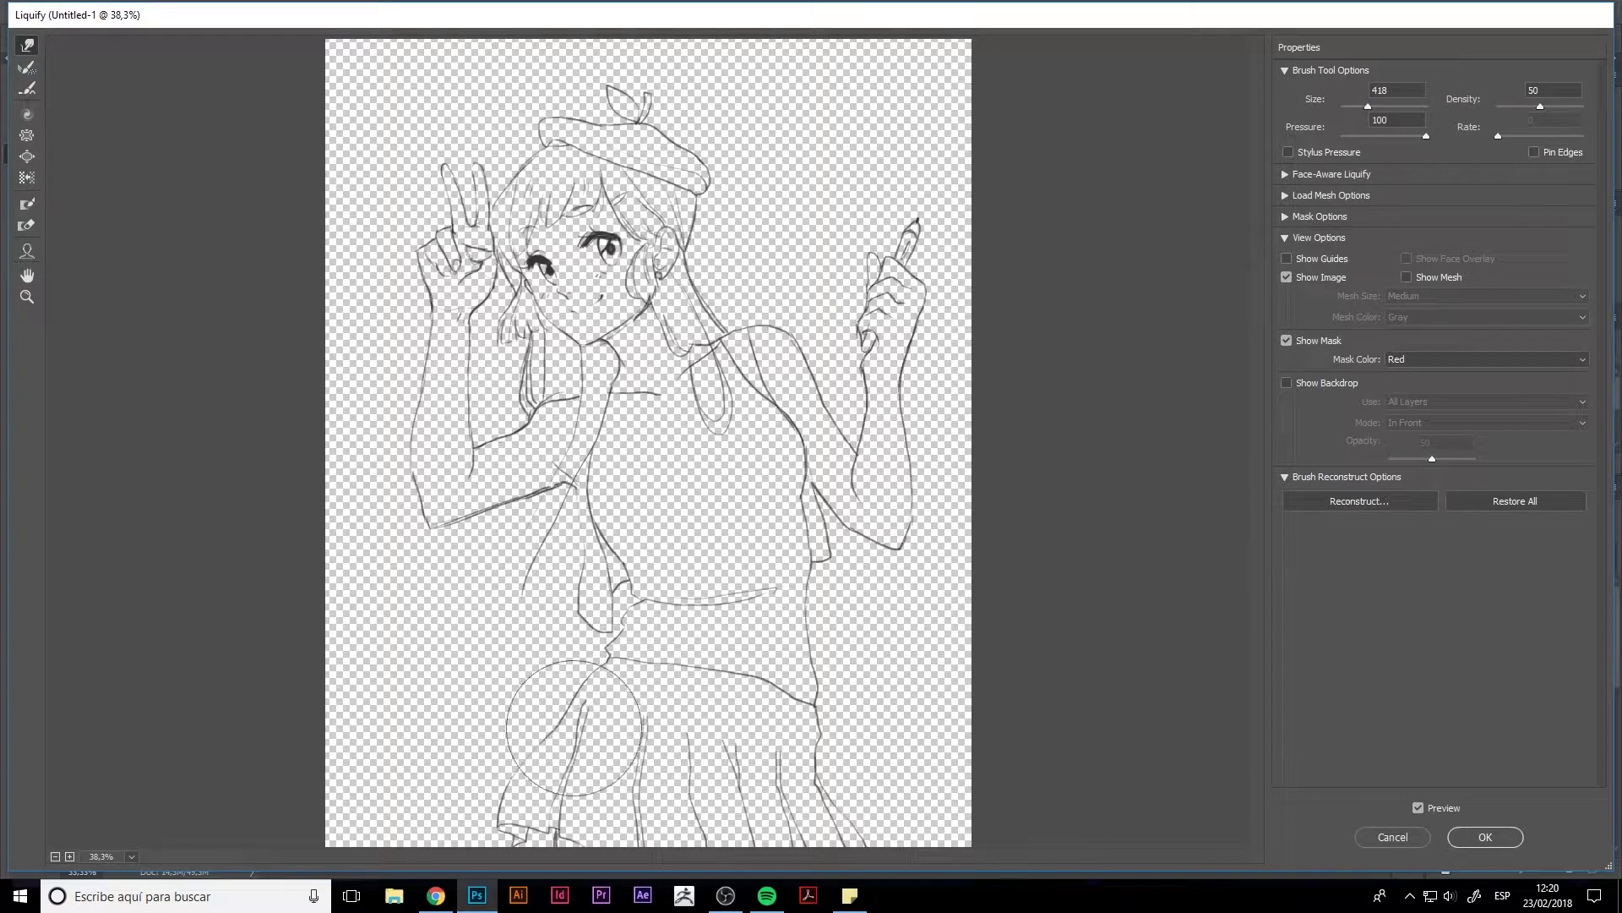
{"action": "left_click_drag", "start_coordinate": [617, 583], "coordinate": [549, 722]}
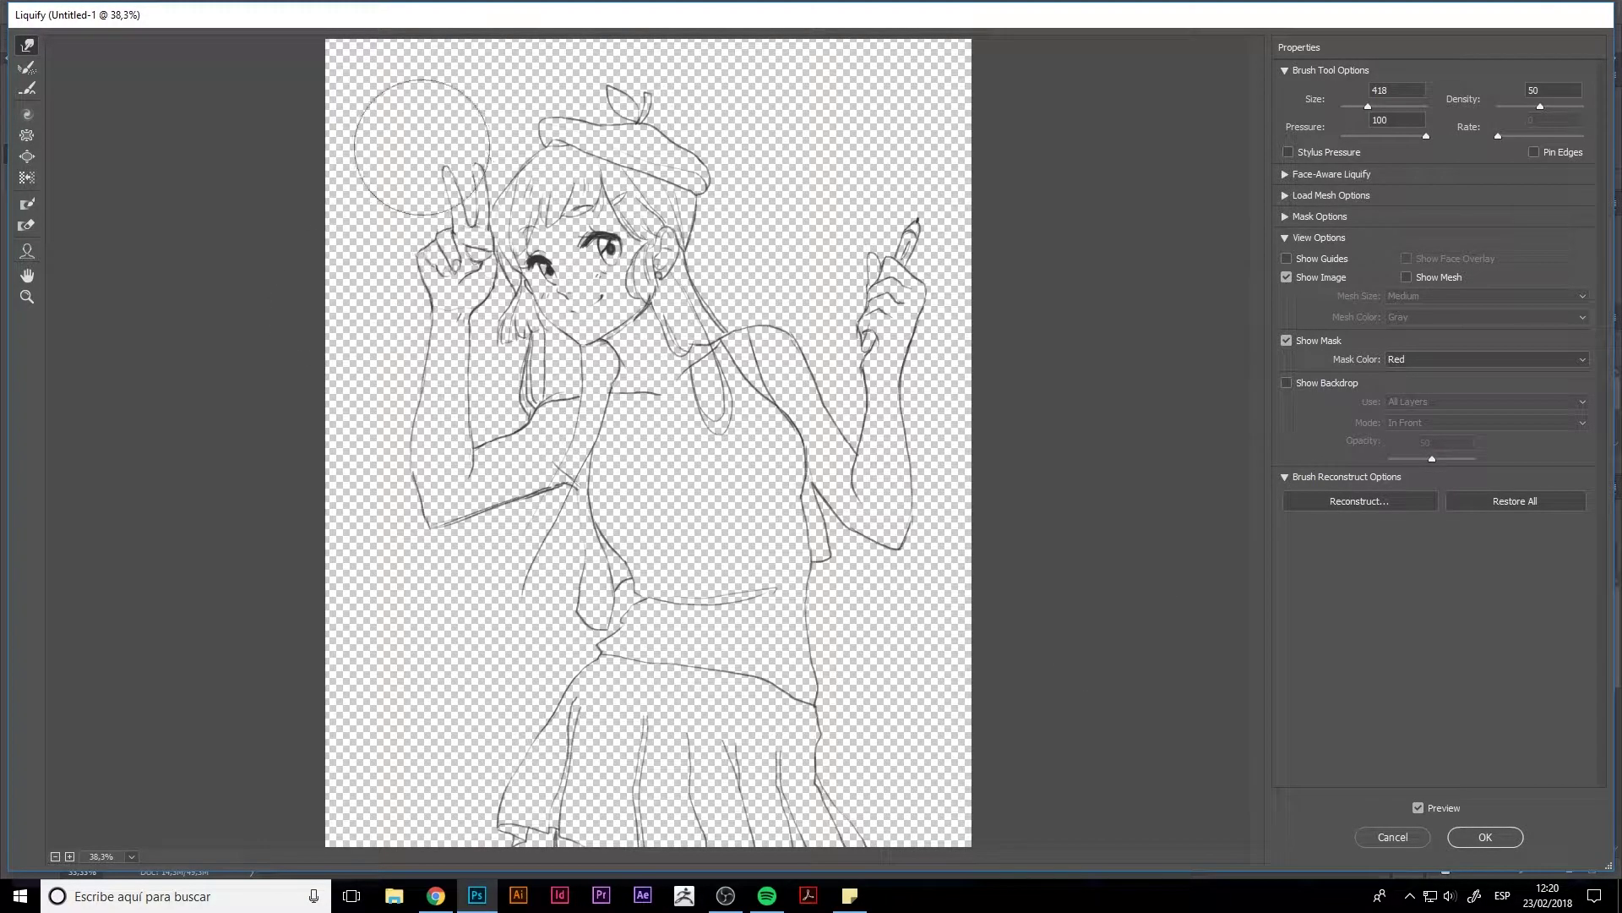
{"action": "key", "text": "Return"}
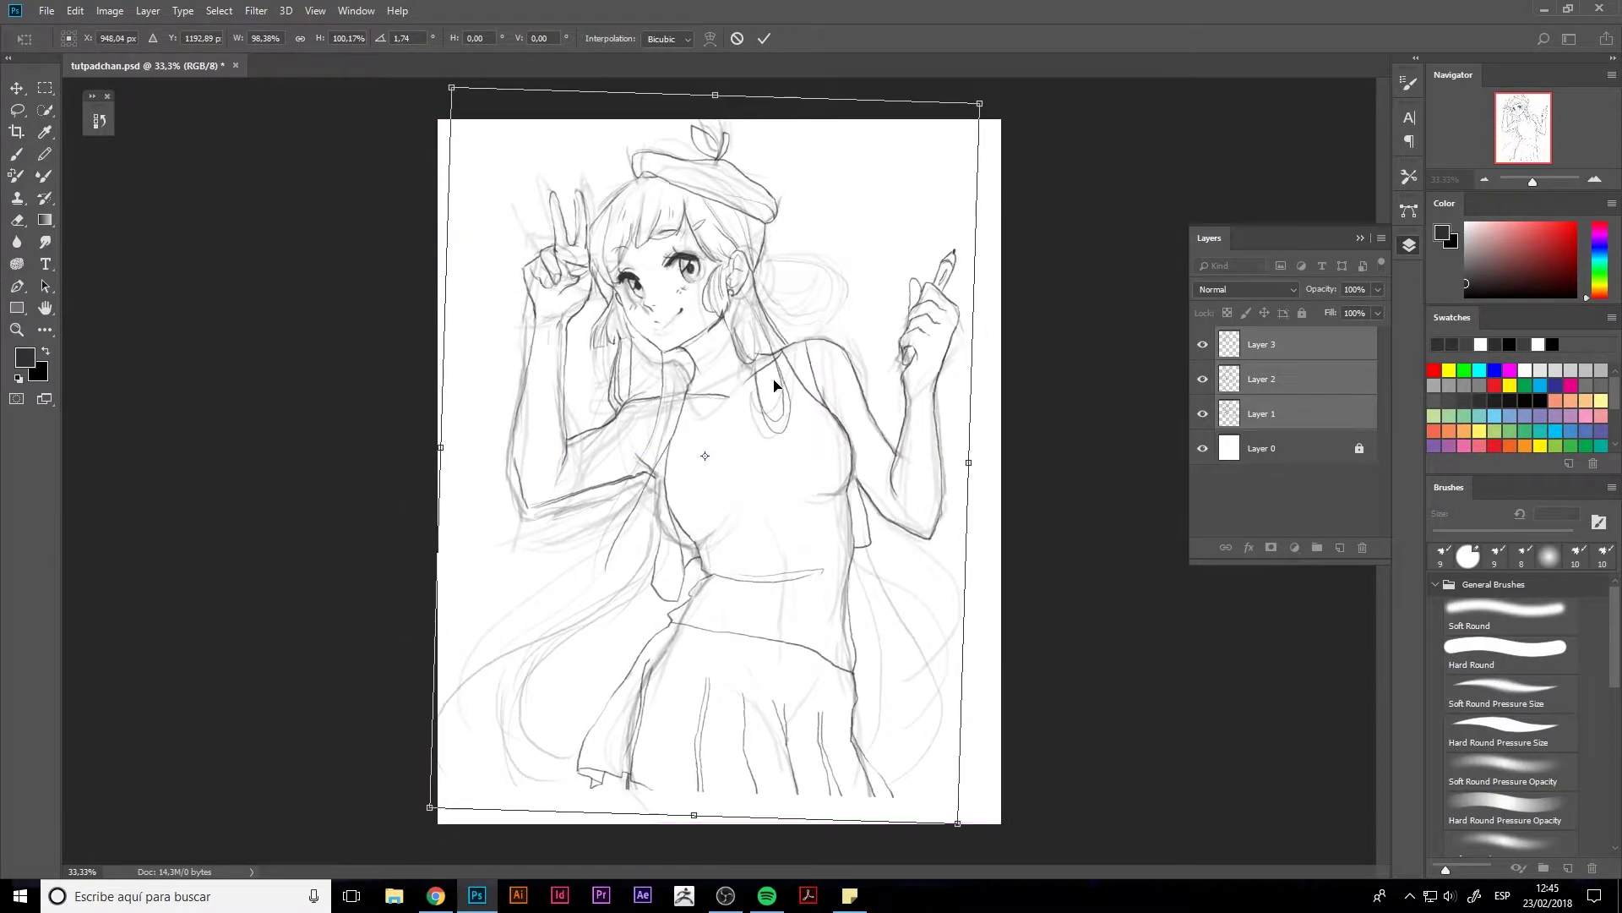
{"action": "key", "text": "Return"}
{"action": "key", "text": "ctrl+plus"}
{"action": "left_click_drag", "start_coordinate": [680, 841], "coordinate": [828, 845]}
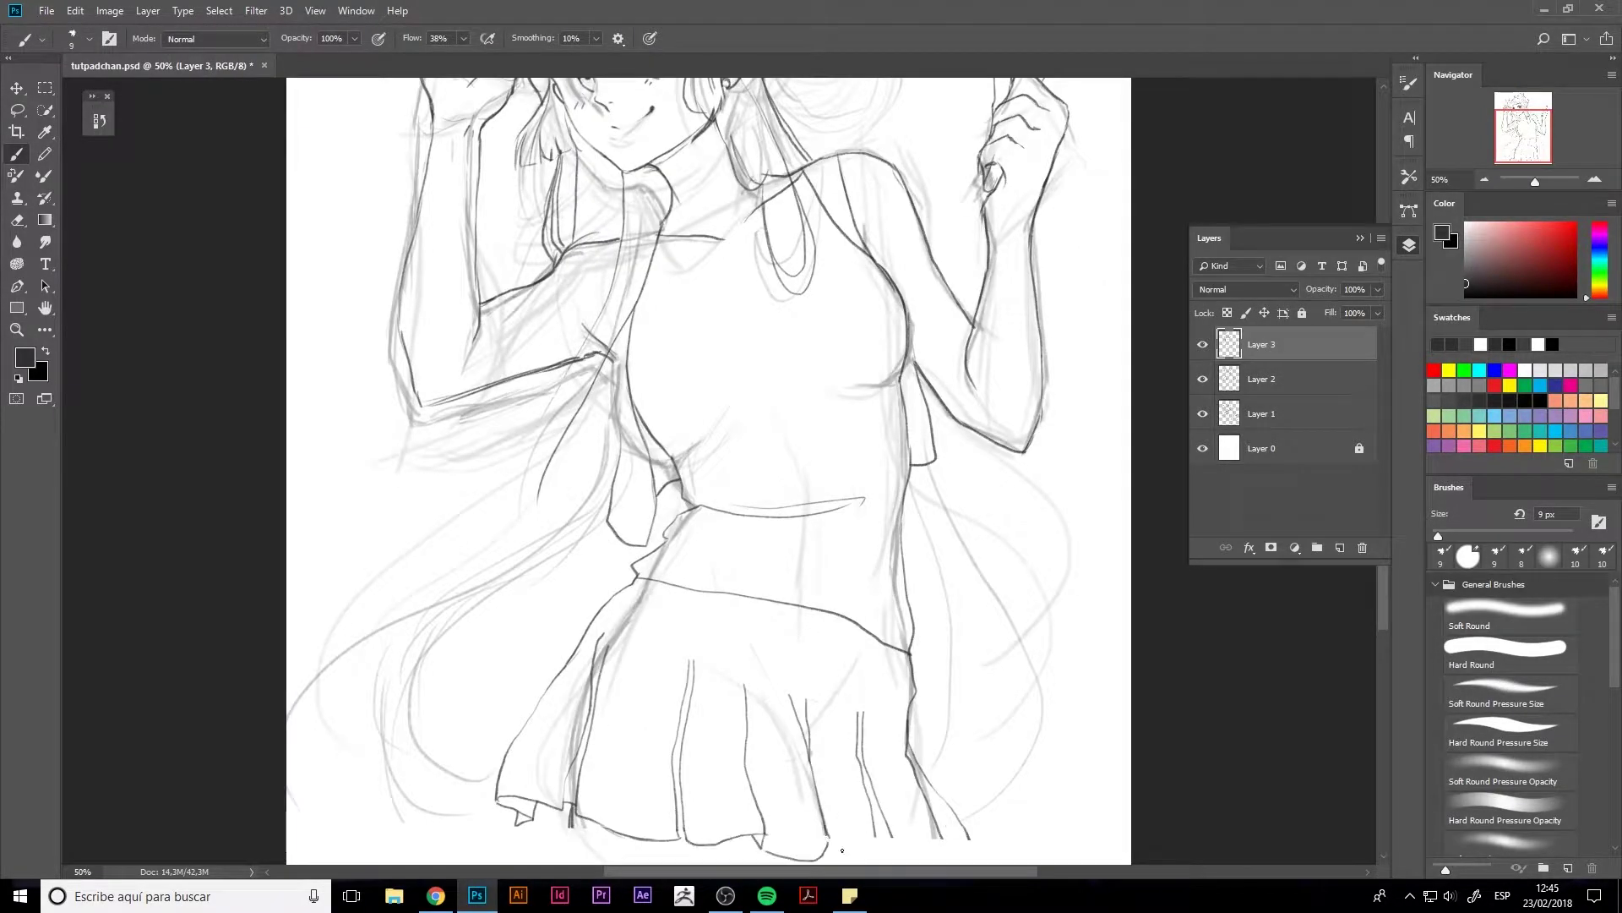
- Remove the old skirt hem and pleat strokes
{"action": "left_click_drag", "start_coordinate": [572, 790], "coordinate": [682, 839]}
{"action": "key", "text": "ctrl+alt+z"}
{"action": "key", "text": "ctrl+alt+z"}
{"action": "key", "text": "ctrl+alt+z"}
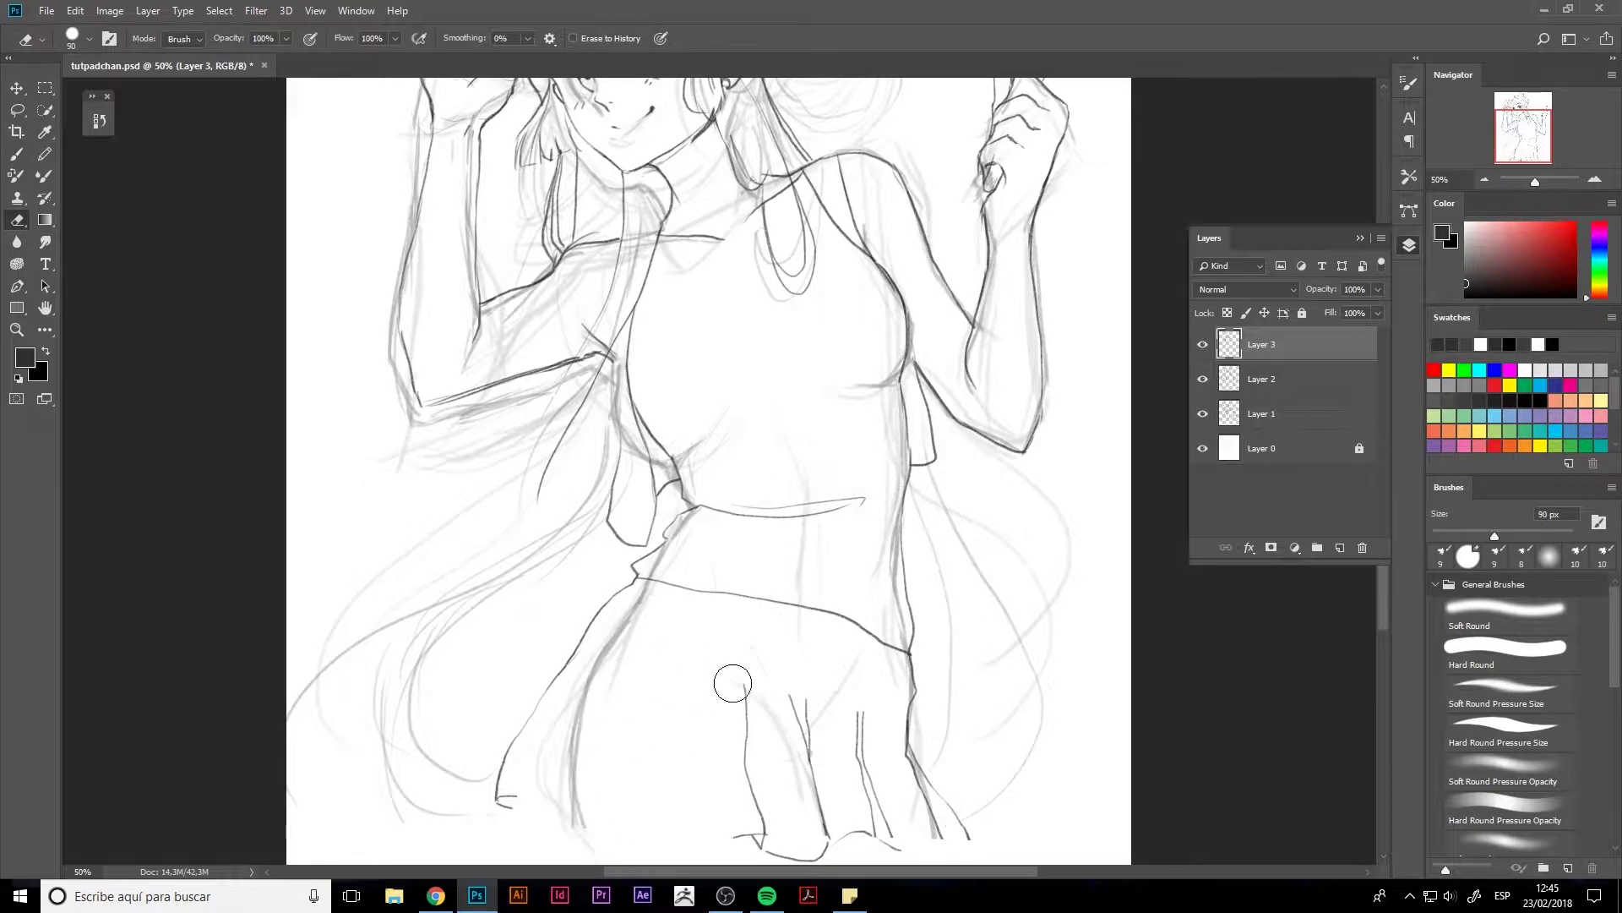
{"action": "key", "text": "ctrl+alt+z"}
{"action": "key", "text": "ctrl+alt+z"}
{"action": "key", "text": "ctrl+alt+z"}
{"action": "left_click_drag", "start_coordinate": [634, 574], "coordinate": [911, 654]}
{"action": "mouse_move", "coordinate": [651, 589]}
{"action": "left_mouse_down"}
{"action": "mouse_move", "coordinate": [621, 613]}
{"action": "mouse_move", "coordinate": [781, 685]}
{"action": "left_mouse_up"}
{"action": "key", "text": "ctrl+alt+z"}
- Draw a lower waistband line, the skirt's sides, wavy hem and pleats
{"action": "mouse_move", "coordinate": [643, 629]}
{"action": "left_mouse_down"}
{"action": "mouse_move", "coordinate": [914, 693]}
{"action": "mouse_move", "coordinate": [643, 629]}
{"action": "left_mouse_up"}
{"action": "left_click_drag", "start_coordinate": [575, 671], "coordinate": [621, 615]}
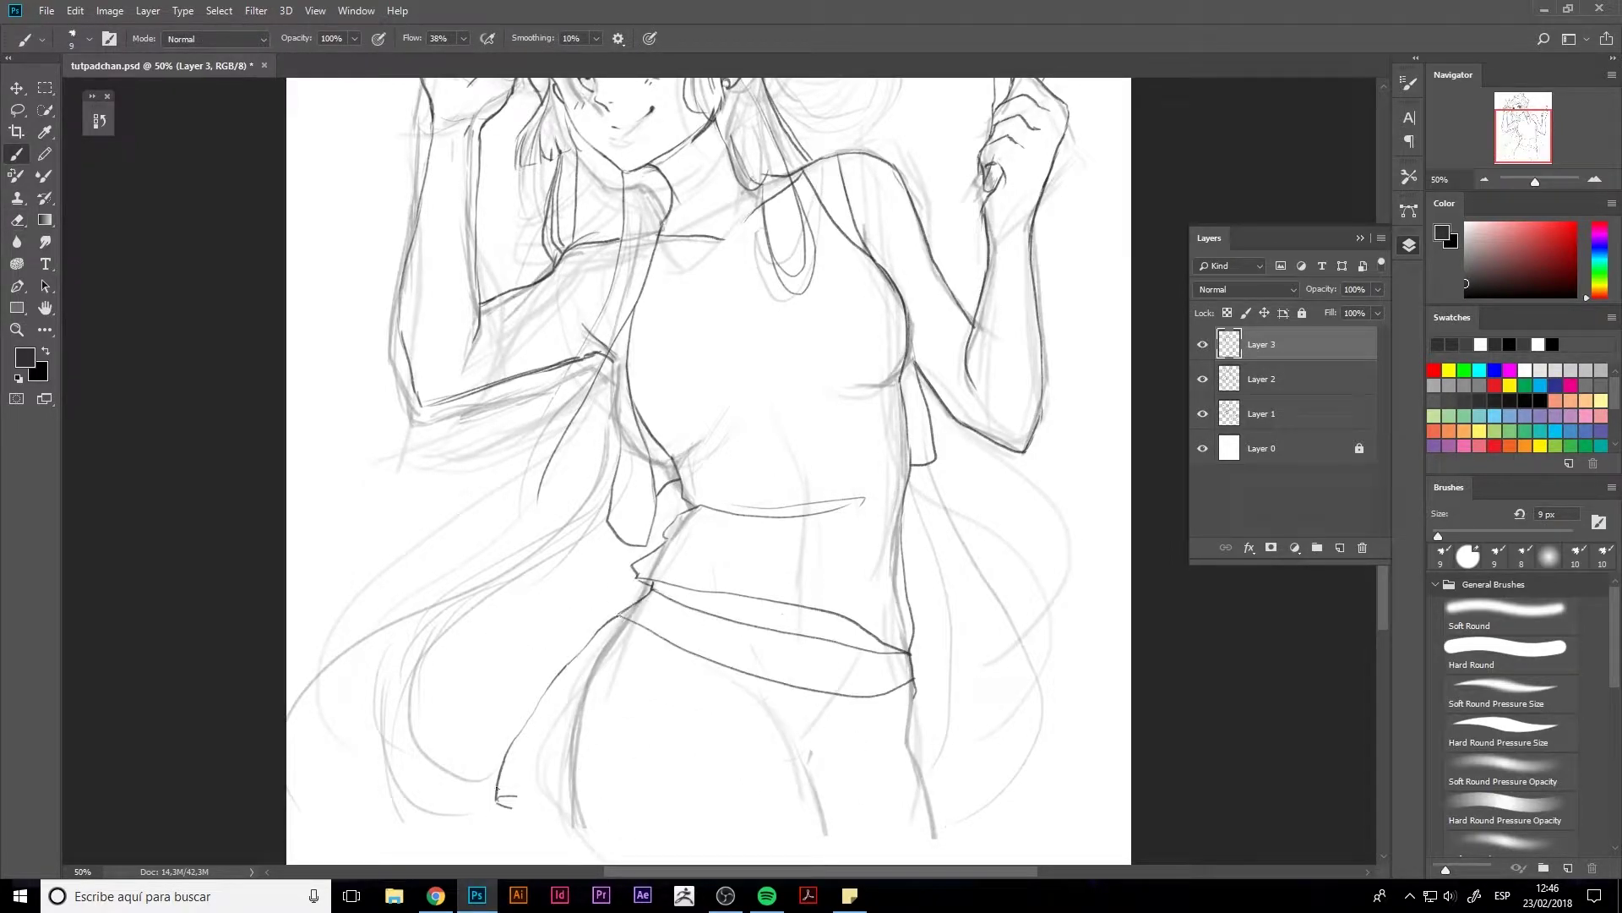
{"action": "mouse_move", "coordinate": [520, 795]}
{"action": "left_mouse_down"}
{"action": "mouse_move", "coordinate": [710, 840]}
{"action": "mouse_move", "coordinate": [905, 794]}
{"action": "mouse_move", "coordinate": [914, 694]}
{"action": "left_mouse_up"}
{"action": "left_click_drag", "start_coordinate": [915, 694], "coordinate": [923, 771]}
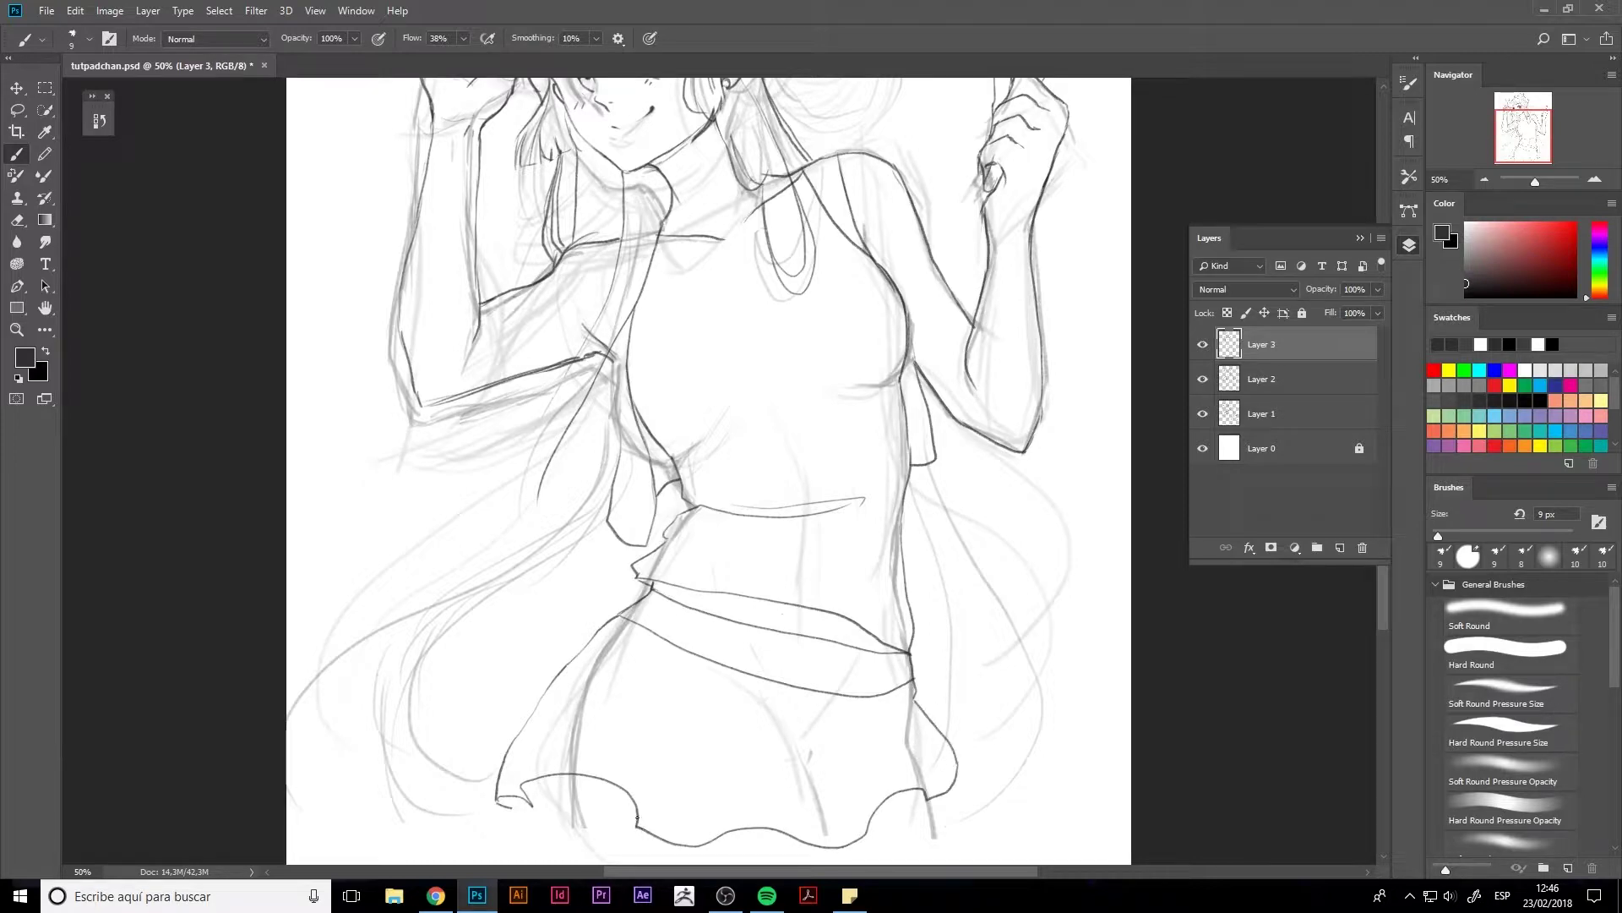
{"action": "mouse_move", "coordinate": [698, 657]}
{"action": "left_mouse_down"}
{"action": "mouse_move", "coordinate": [636, 824]}
{"action": "mouse_move", "coordinate": [734, 829]}
{"action": "left_mouse_up"}
{"action": "left_click_drag", "start_coordinate": [601, 649], "coordinate": [520, 783]}
{"action": "left_click_drag", "start_coordinate": [629, 616], "coordinate": [596, 656]}
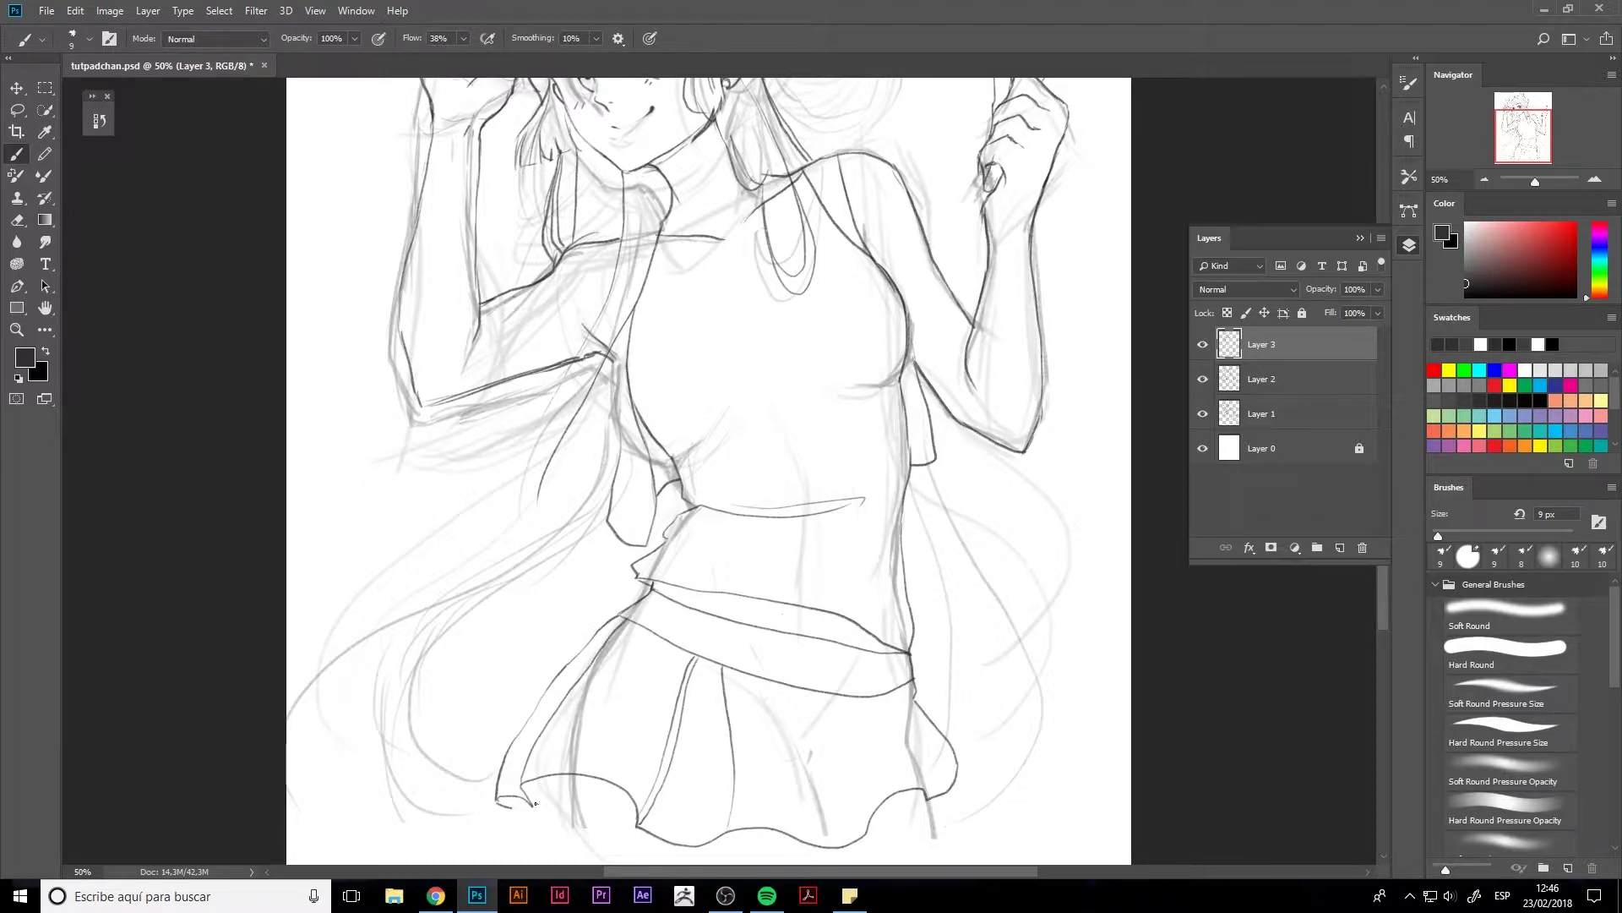
{"action": "mouse_move", "coordinate": [567, 785]}
{"action": "left_mouse_down"}
{"action": "mouse_move", "coordinate": [560, 671]}
{"action": "mouse_move", "coordinate": [592, 764]}
{"action": "left_mouse_up"}
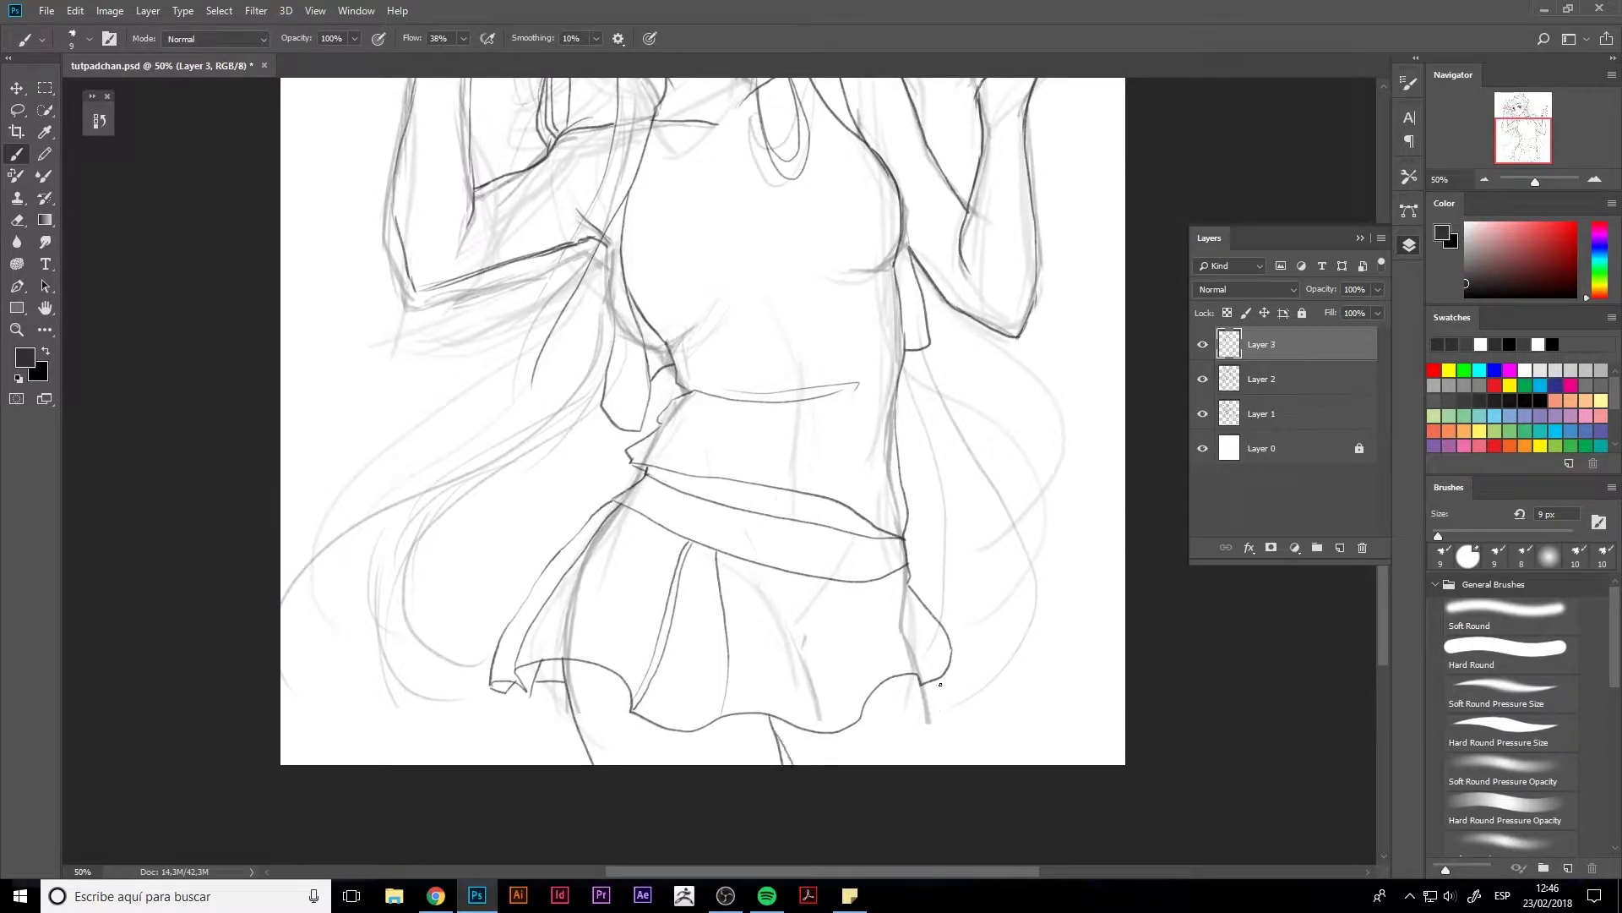
- Erase the skirt hem and lower lines, then try and undo new skirt strokes
{"action": "left_click_drag", "start_coordinate": [941, 683], "coordinate": [953, 746]}
{"action": "key", "text": "e"}
{"action": "mouse_move", "coordinate": [507, 760]}
{"action": "left_mouse_down"}
{"action": "mouse_move", "coordinate": [616, 724]}
{"action": "mouse_move", "coordinate": [960, 699]}
{"action": "mouse_move", "coordinate": [930, 626]}
{"action": "left_mouse_up"}
{"action": "mouse_move", "coordinate": [592, 668]}
{"action": "left_mouse_down"}
{"action": "mouse_move", "coordinate": [647, 645]}
{"action": "mouse_move", "coordinate": [737, 718]}
{"action": "left_mouse_up"}
{"action": "key", "text": "b"}
{"action": "left_click_drag", "start_coordinate": [701, 611], "coordinate": [676, 748]}
{"action": "left_click_drag", "start_coordinate": [743, 681], "coordinate": [809, 801]}
{"action": "left_click_drag", "start_coordinate": [818, 659], "coordinate": [927, 776]}
{"action": "key", "text": "ctrl+alt+z"}
{"action": "key", "text": "ctrl+alt+z"}
{"action": "key", "text": "ctrl+alt+z"}
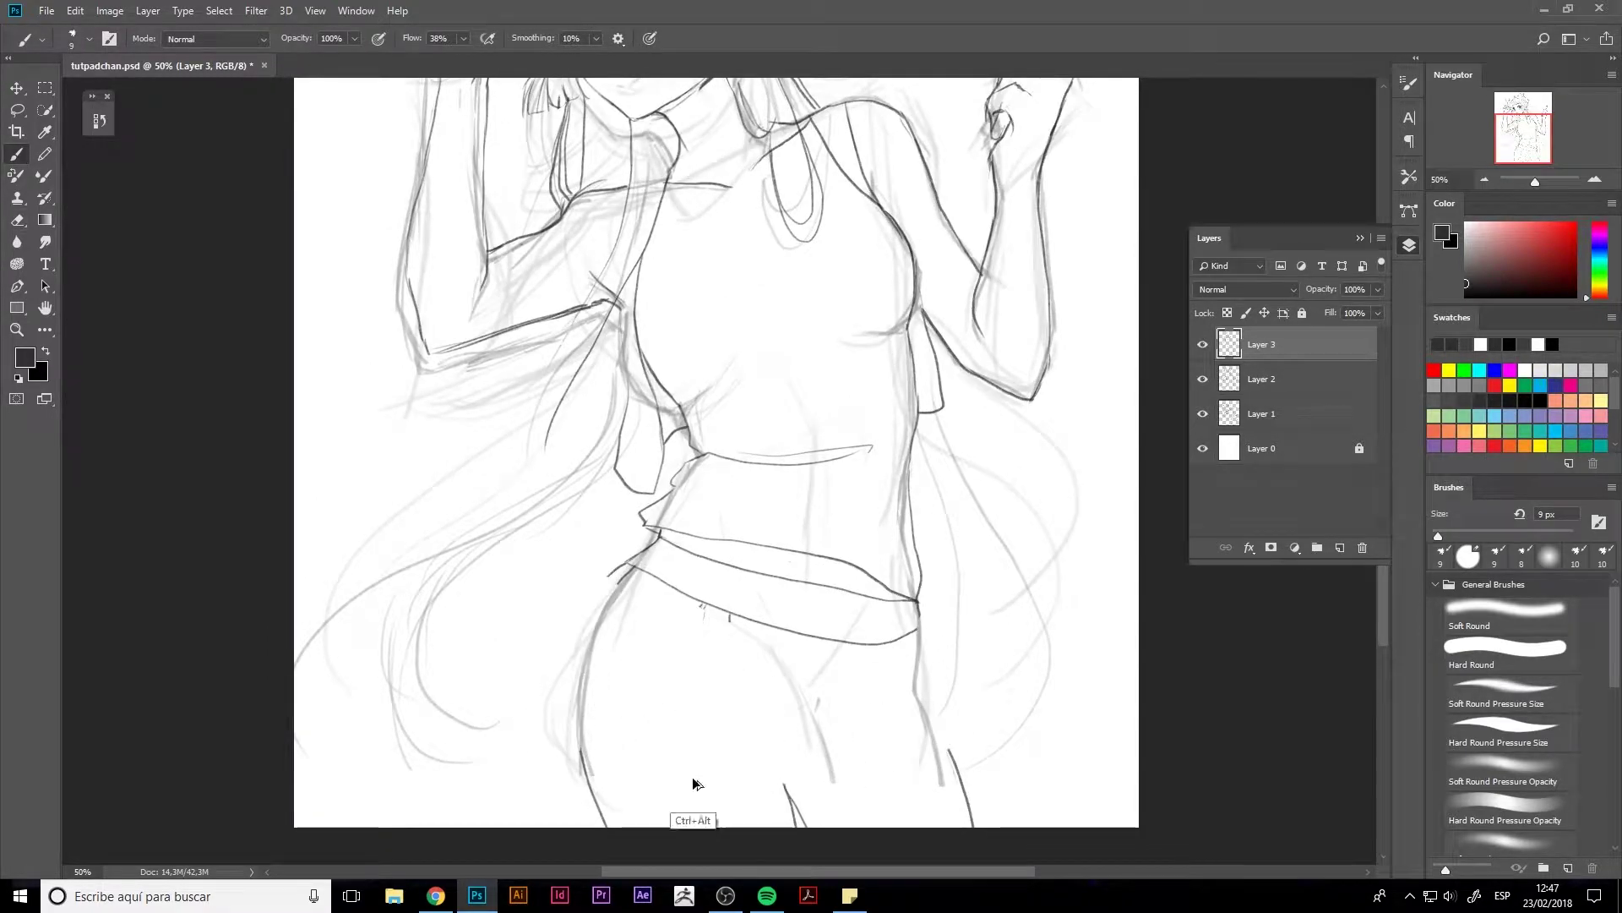
{"action": "key", "text": "ctrl+shift+z"}
{"action": "key", "text": "ctrl+alt+z"}
- Redraw the skirt's hem curve, side edges and pleat lines
{"action": "mouse_move", "coordinate": [583, 765]}
{"action": "left_mouse_down"}
{"action": "mouse_move", "coordinate": [504, 688]}
{"action": "mouse_move", "coordinate": [967, 727]}
{"action": "left_mouse_up"}
{"action": "left_click_drag", "start_coordinate": [917, 616], "coordinate": [968, 727]}
{"action": "mouse_move", "coordinate": [625, 567]}
{"action": "left_mouse_down"}
{"action": "mouse_move", "coordinate": [481, 671]}
{"action": "mouse_move", "coordinate": [647, 578]}
{"action": "mouse_move", "coordinate": [534, 706]}
{"action": "left_mouse_up"}
{"action": "mouse_move", "coordinate": [617, 758]}
{"action": "left_mouse_down"}
{"action": "mouse_move", "coordinate": [707, 601]}
{"action": "mouse_move", "coordinate": [630, 750]}
{"action": "left_mouse_up"}
{"action": "mouse_move", "coordinate": [748, 617]}
{"action": "left_mouse_down"}
{"action": "mouse_move", "coordinate": [712, 797]}
{"action": "mouse_move", "coordinate": [799, 800]}
{"action": "left_mouse_up"}
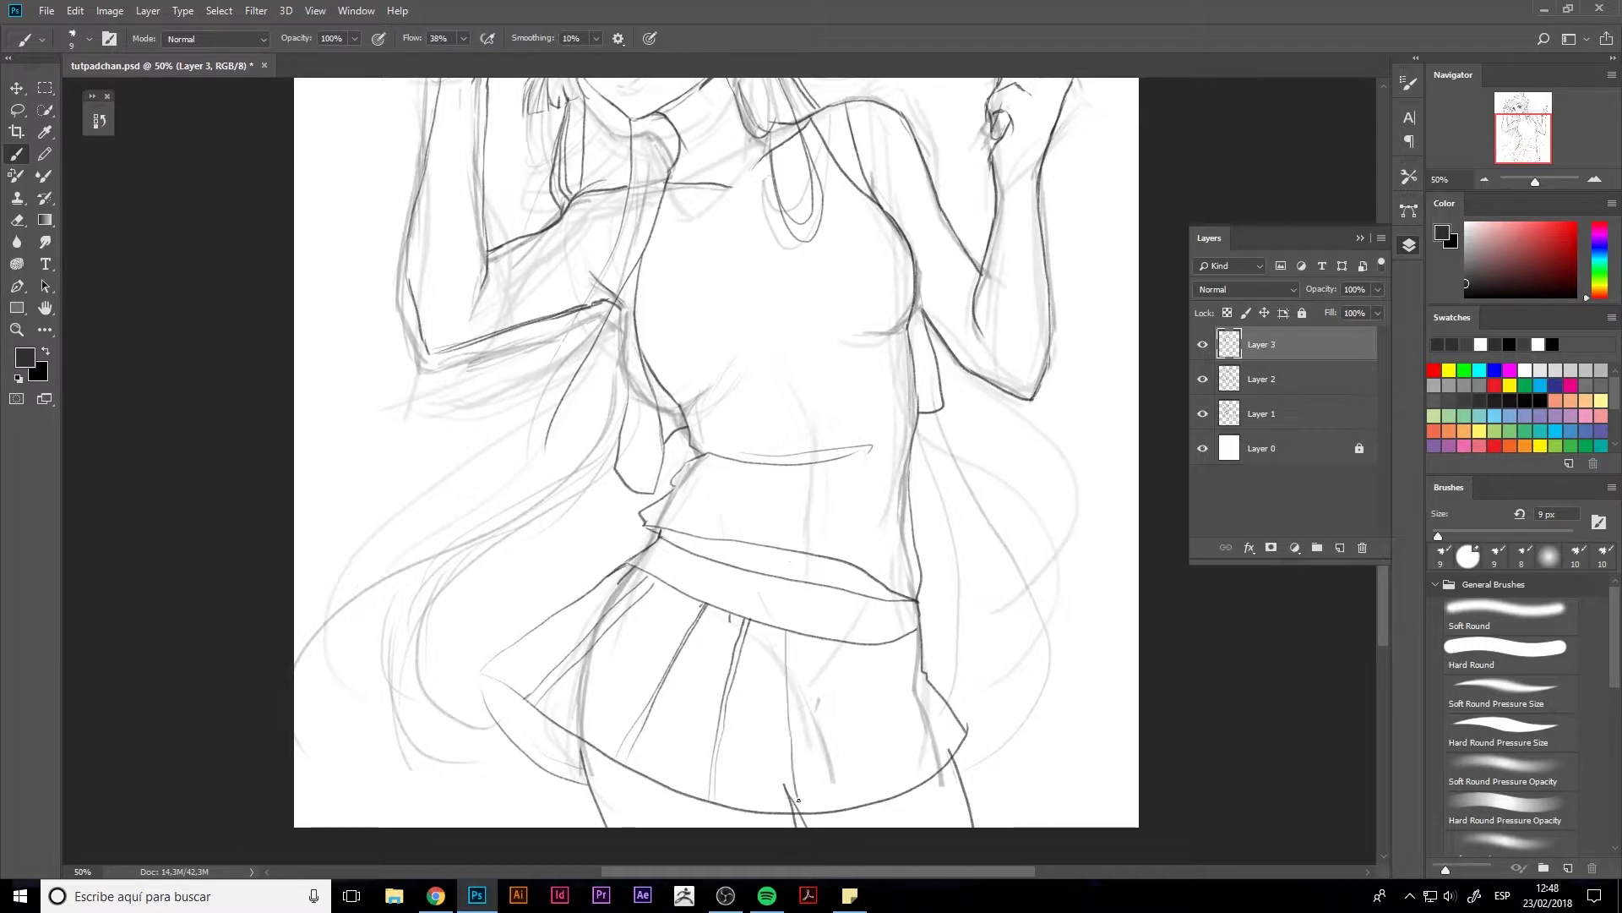
{"action": "left_click_drag", "start_coordinate": [864, 647], "coordinate": [906, 767]}
{"action": "left_click_drag", "start_coordinate": [866, 649], "coordinate": [905, 766]}
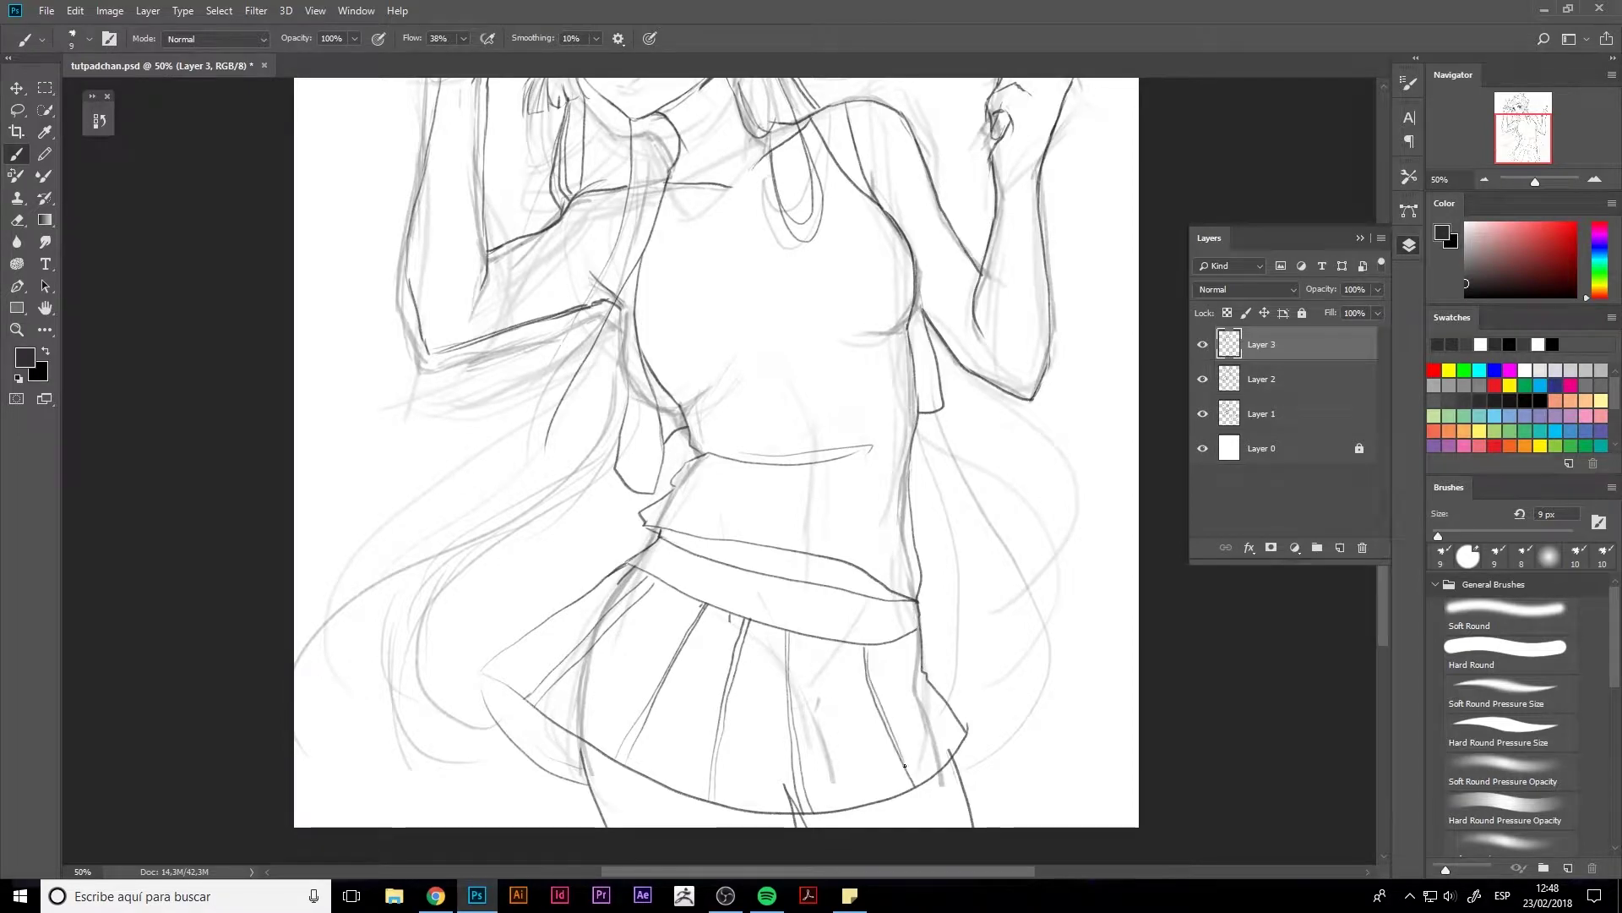
- Erase a stray mark on the skirt and add a stroke at its left hem
{"action": "key", "text": "e"}
{"action": "left_click_drag", "start_coordinate": [725, 613], "coordinate": [734, 624]}
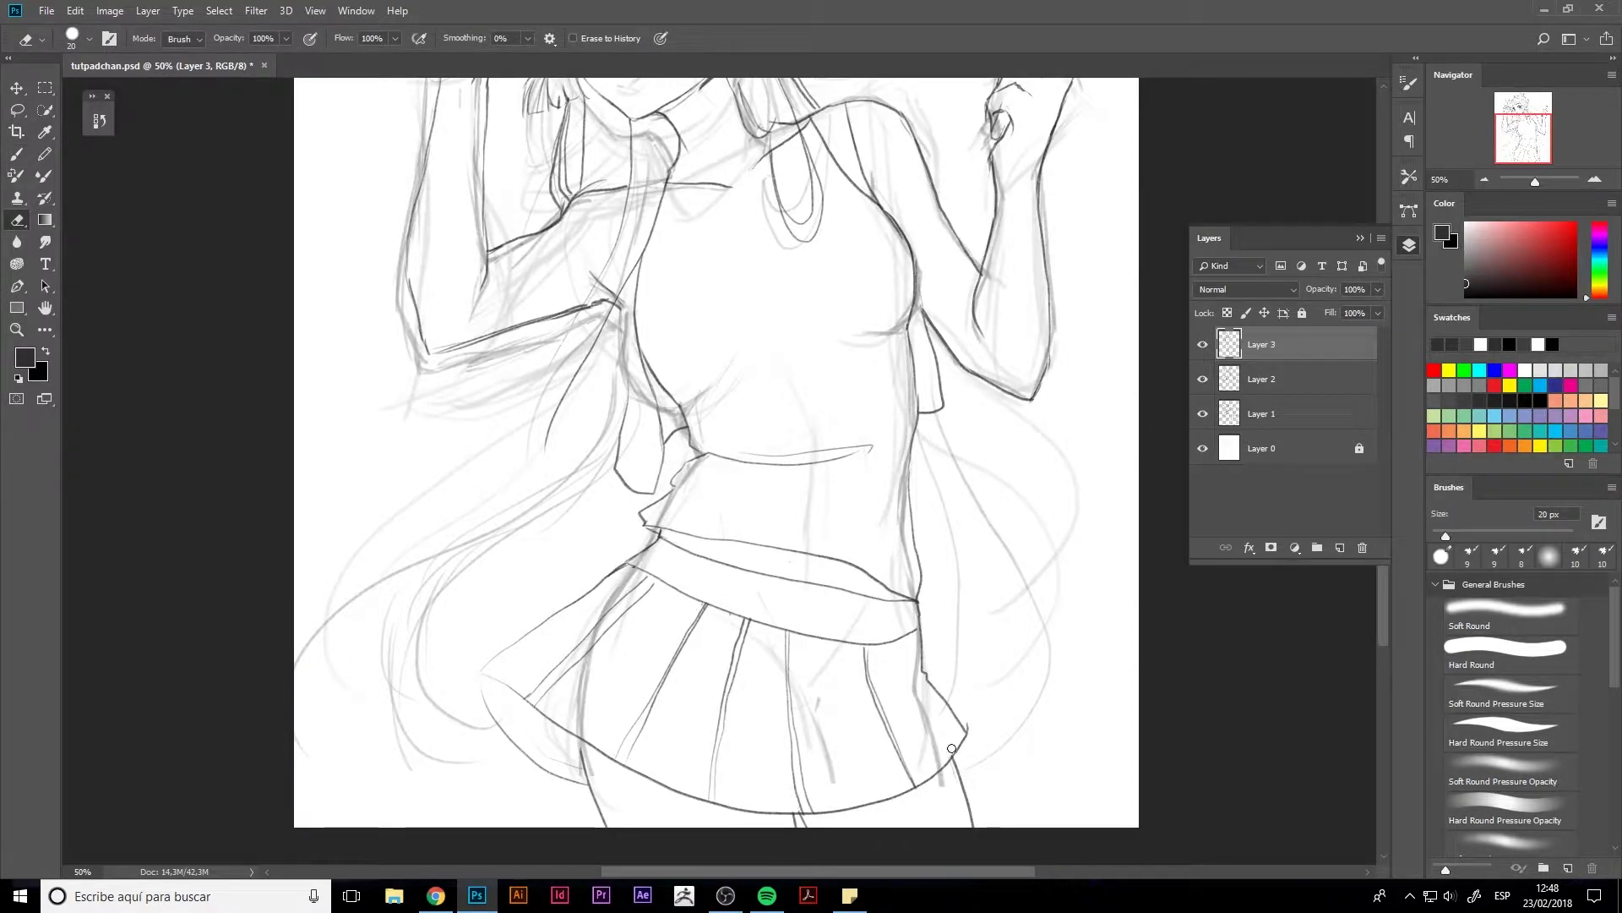
{"action": "key", "text": "b"}
{"action": "mouse_move", "coordinate": [480, 674]}
{"action": "left_mouse_down"}
{"action": "mouse_move", "coordinate": [504, 719]}
{"action": "mouse_move", "coordinate": [794, 817]}
{"action": "mouse_move", "coordinate": [917, 790]}
{"action": "mouse_move", "coordinate": [970, 734]}
{"action": "mouse_move", "coordinate": [929, 782]}
{"action": "left_mouse_up"}
- Erase doubled hem lines with a 9 px eraser and darken the skirt's upper-left edge
{"action": "key", "text": "e"}
{"action": "mouse_move", "coordinate": [727, 810]}
{"action": "left_mouse_down"}
{"action": "mouse_move", "coordinate": [887, 794]}
{"action": "mouse_move", "coordinate": [929, 771]}
{"action": "left_mouse_up"}
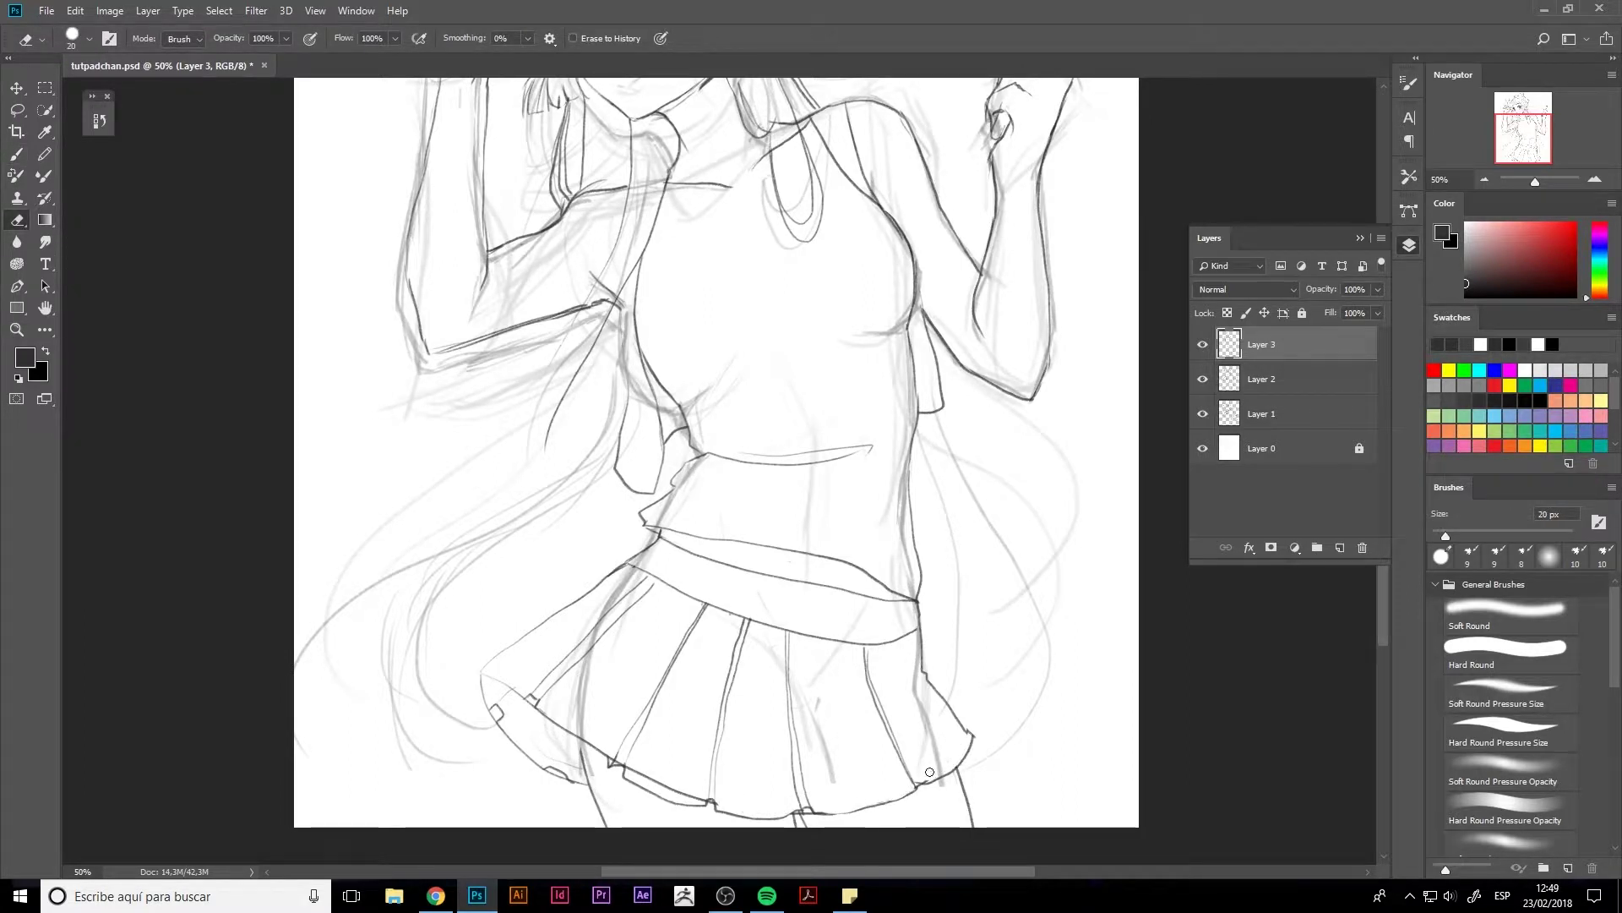
{"action": "key", "text": "bracketleft"}
{"action": "key", "text": "bracketleft"}
{"action": "mouse_move", "coordinate": [629, 769]}
{"action": "left_mouse_down"}
{"action": "mouse_move", "coordinate": [705, 803]}
{"action": "mouse_move", "coordinate": [818, 818]}
{"action": "left_mouse_up"}
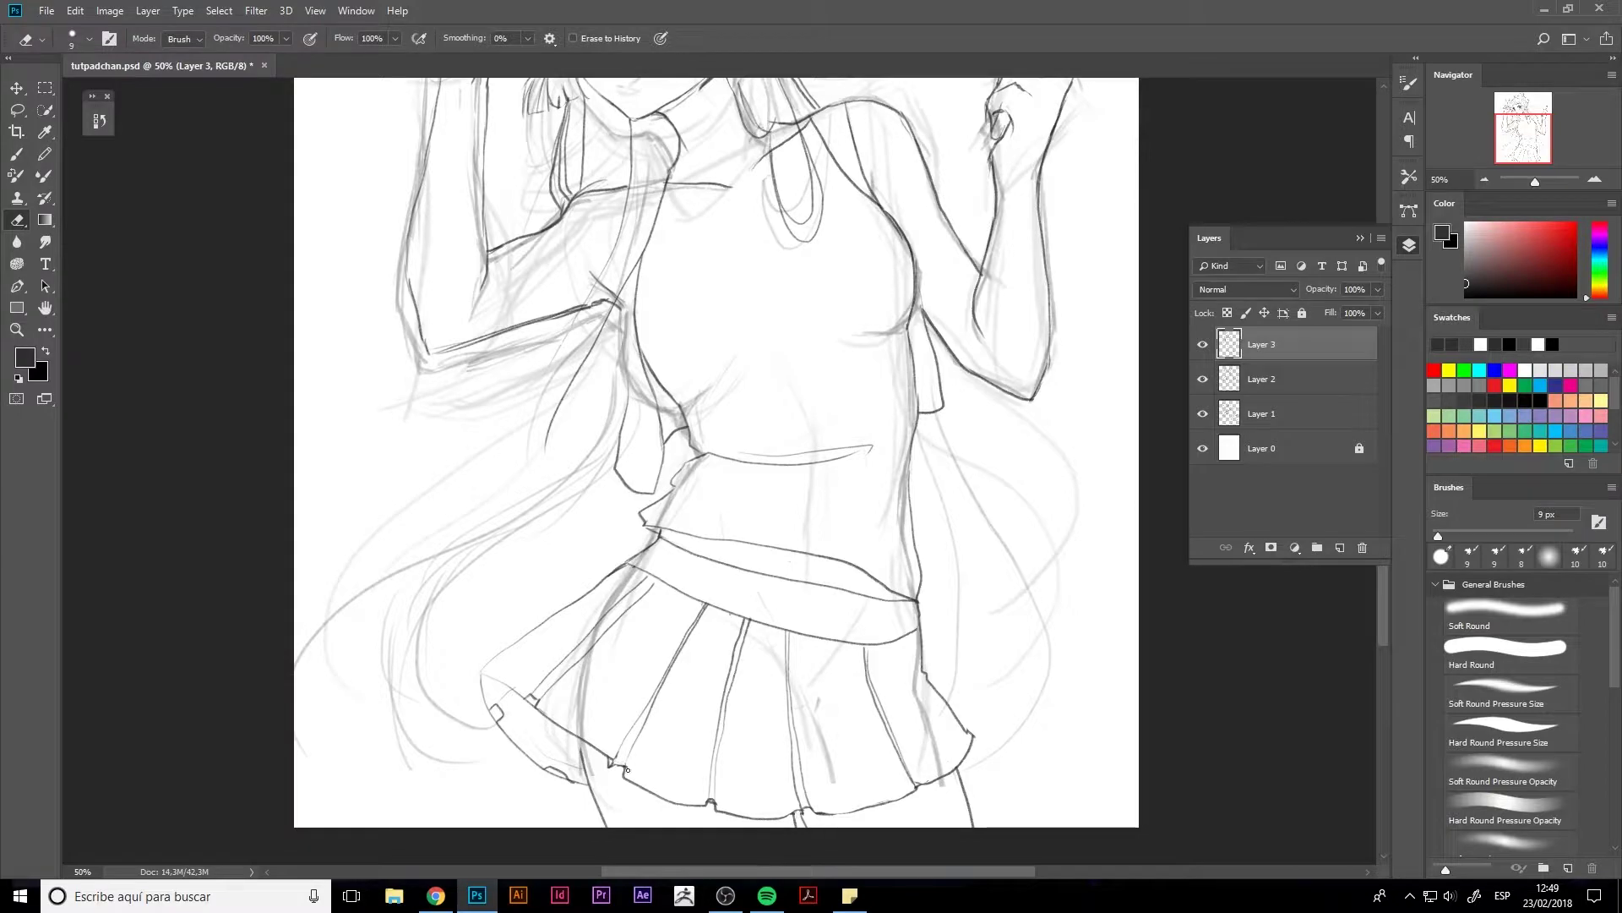
{"action": "key", "text": "b"}
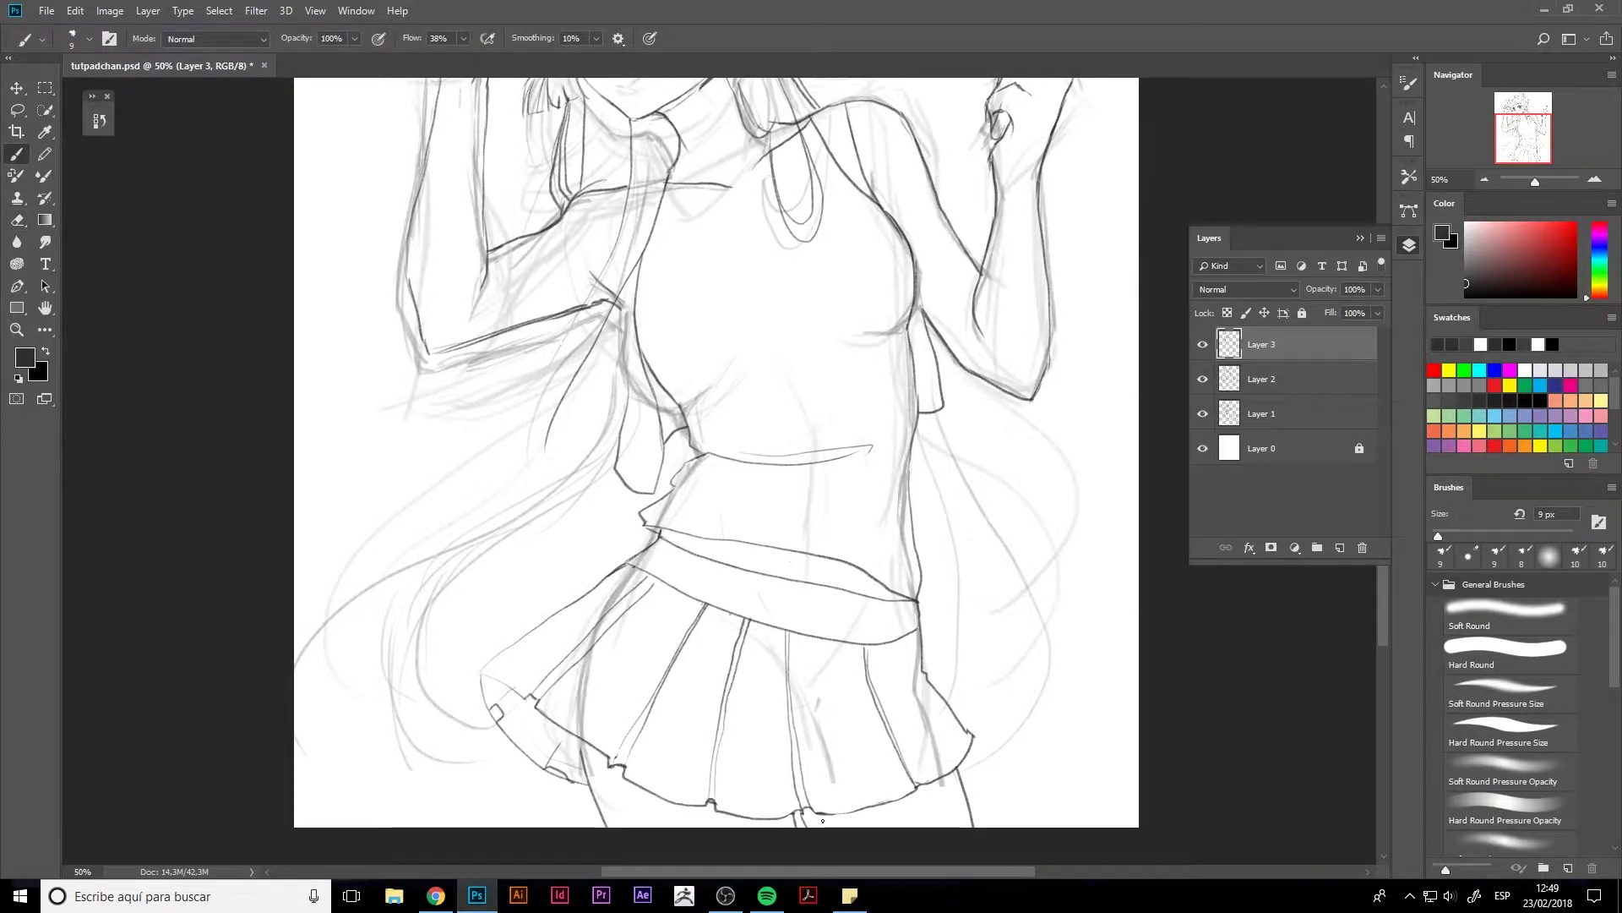
{"action": "left_click_drag", "start_coordinate": [479, 676], "coordinate": [558, 610]}
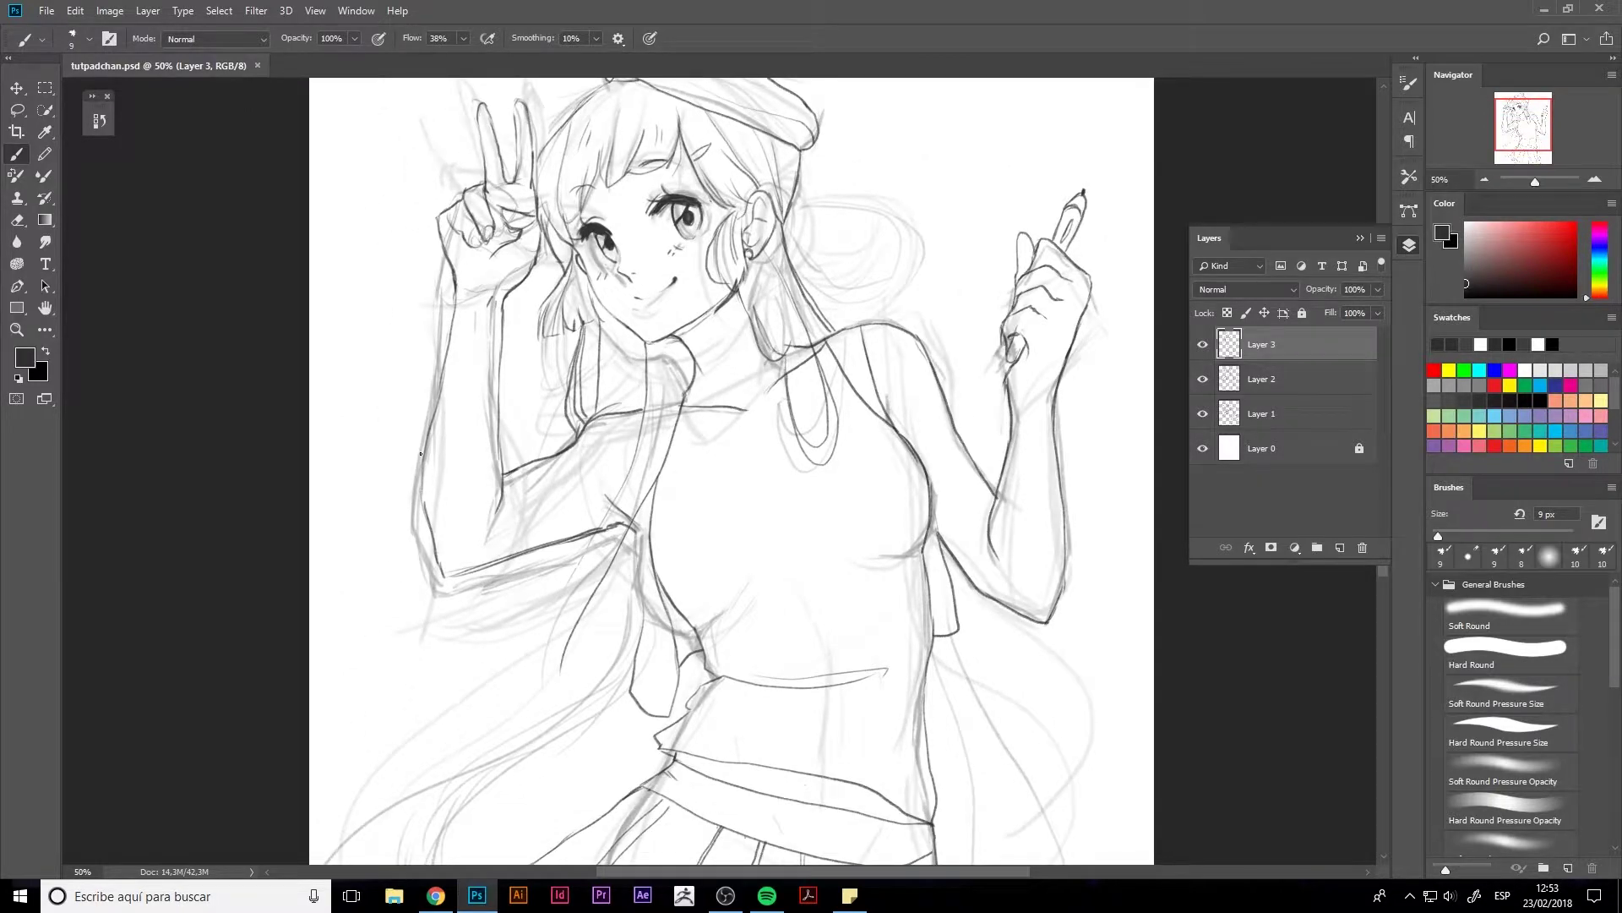
- Darken the left arm contour and ink the chest line, collar and shirt centre line
{"action": "left_click_drag", "start_coordinate": [420, 454], "coordinate": [435, 575]}
{"action": "left_click_drag", "start_coordinate": [649, 559], "coordinate": [921, 464]}
{"action": "left_click_drag", "start_coordinate": [694, 369], "coordinate": [749, 419]}
{"action": "left_click_drag", "start_coordinate": [671, 445], "coordinate": [726, 413]}
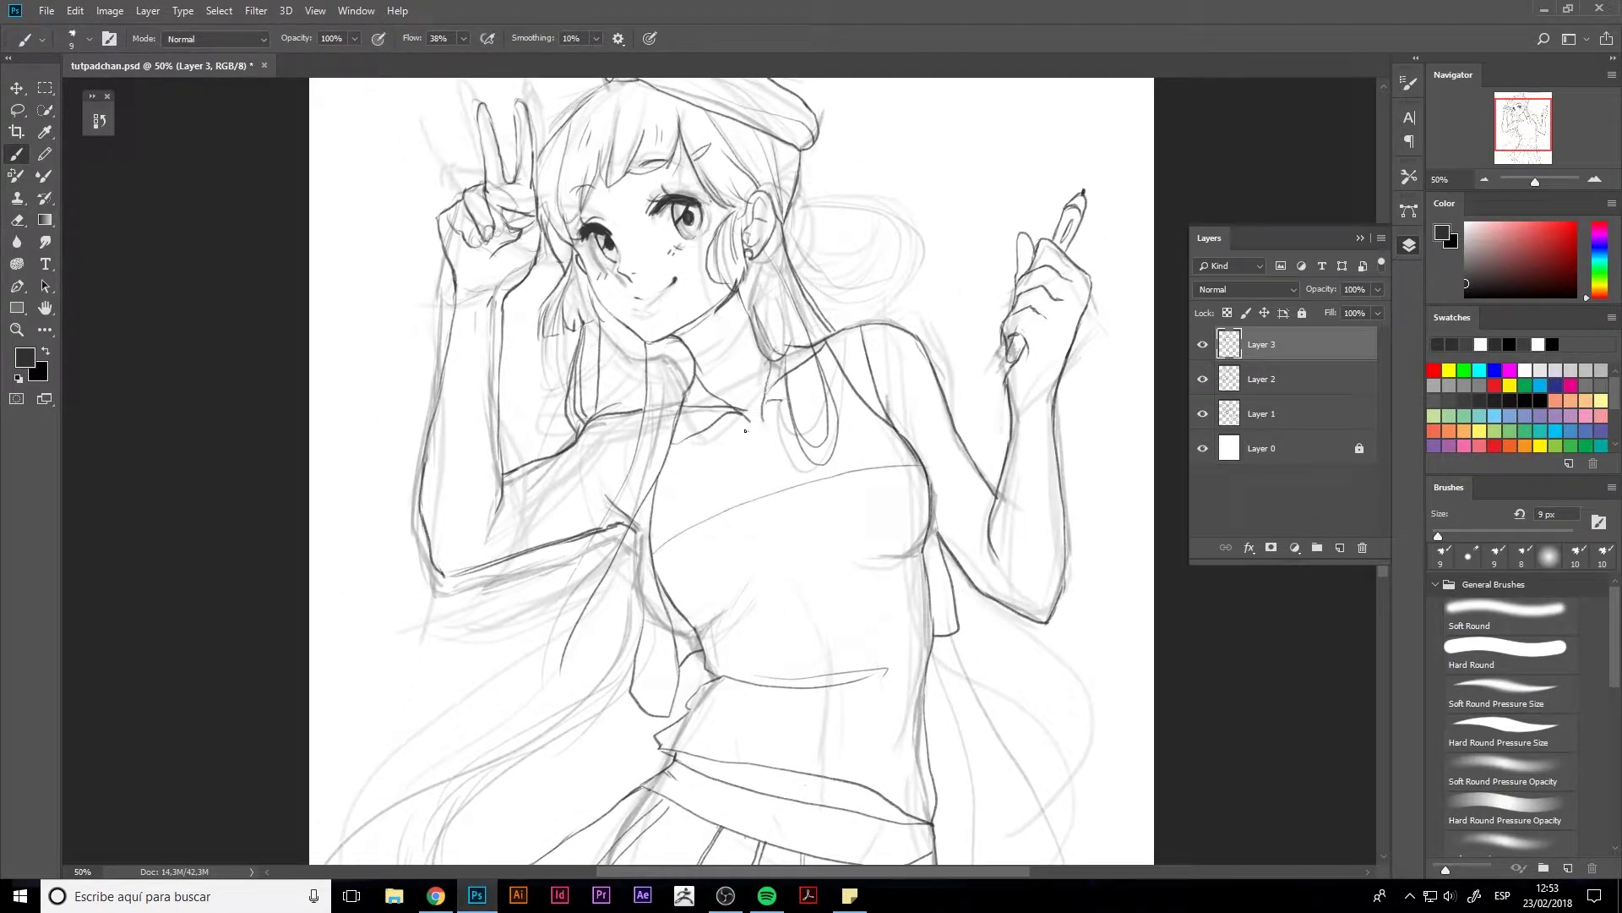
{"action": "left_click_drag", "start_coordinate": [789, 596], "coordinate": [806, 676]}
{"action": "mouse_move", "coordinate": [804, 689]}
{"action": "left_mouse_down"}
{"action": "mouse_move", "coordinate": [801, 706]}
{"action": "mouse_move", "coordinate": [627, 582]}
{"action": "left_mouse_up"}
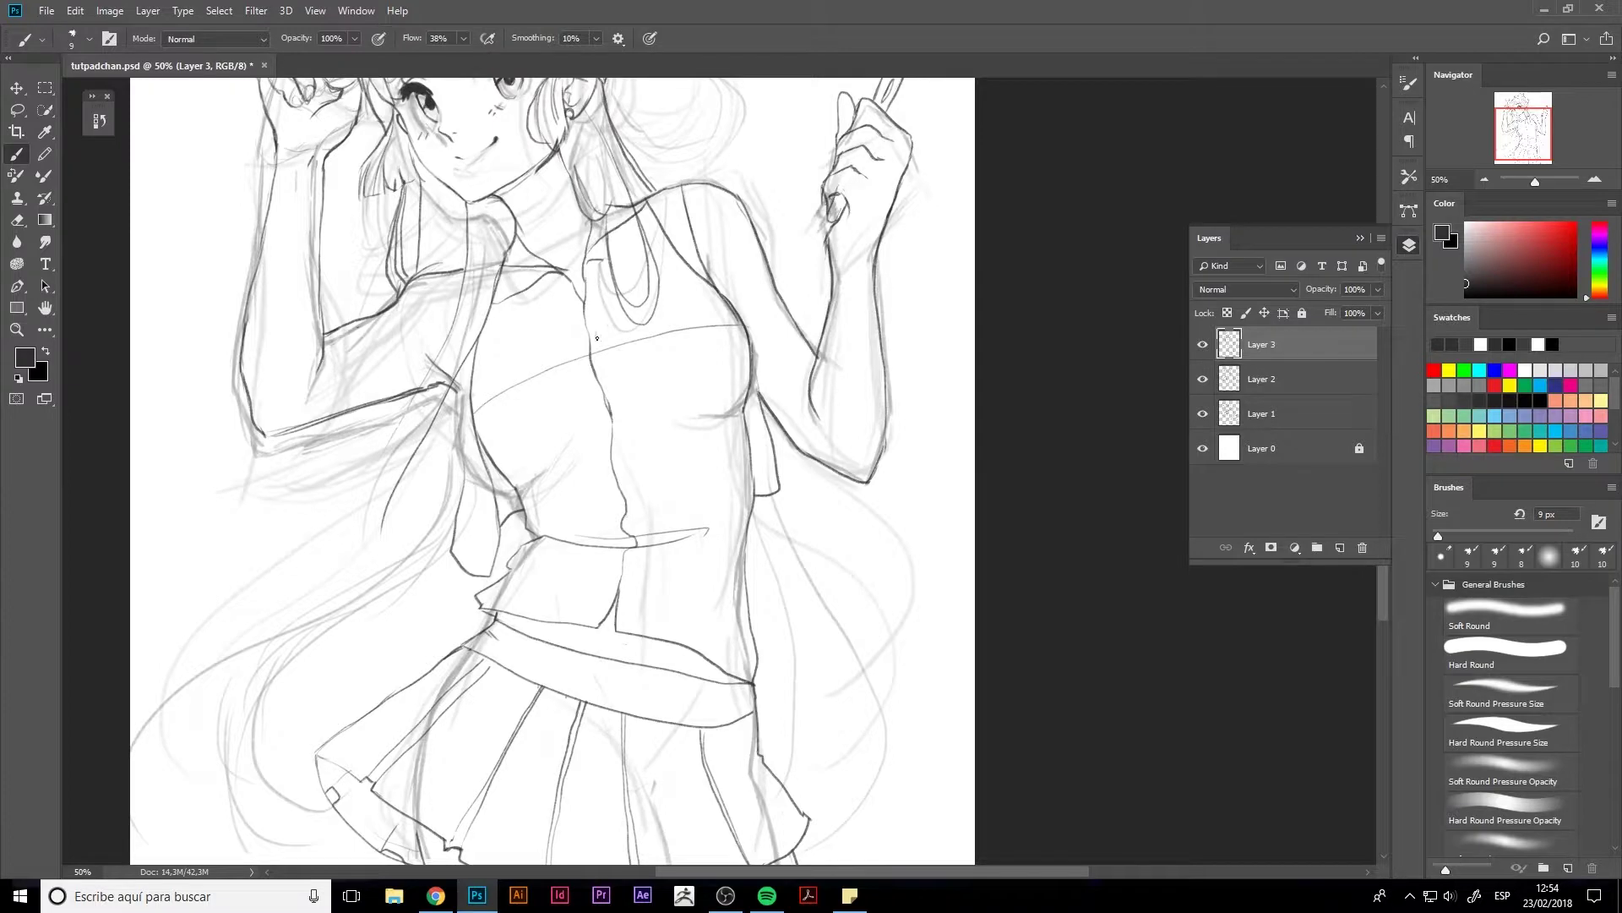
- Draw a round shirt button, the pocket outline and the right shoulder sleeve
{"action": "left_click_drag", "start_coordinate": [597, 338], "coordinate": [600, 335]}
{"action": "left_click_drag", "start_coordinate": [545, 468], "coordinate": [506, 480]}
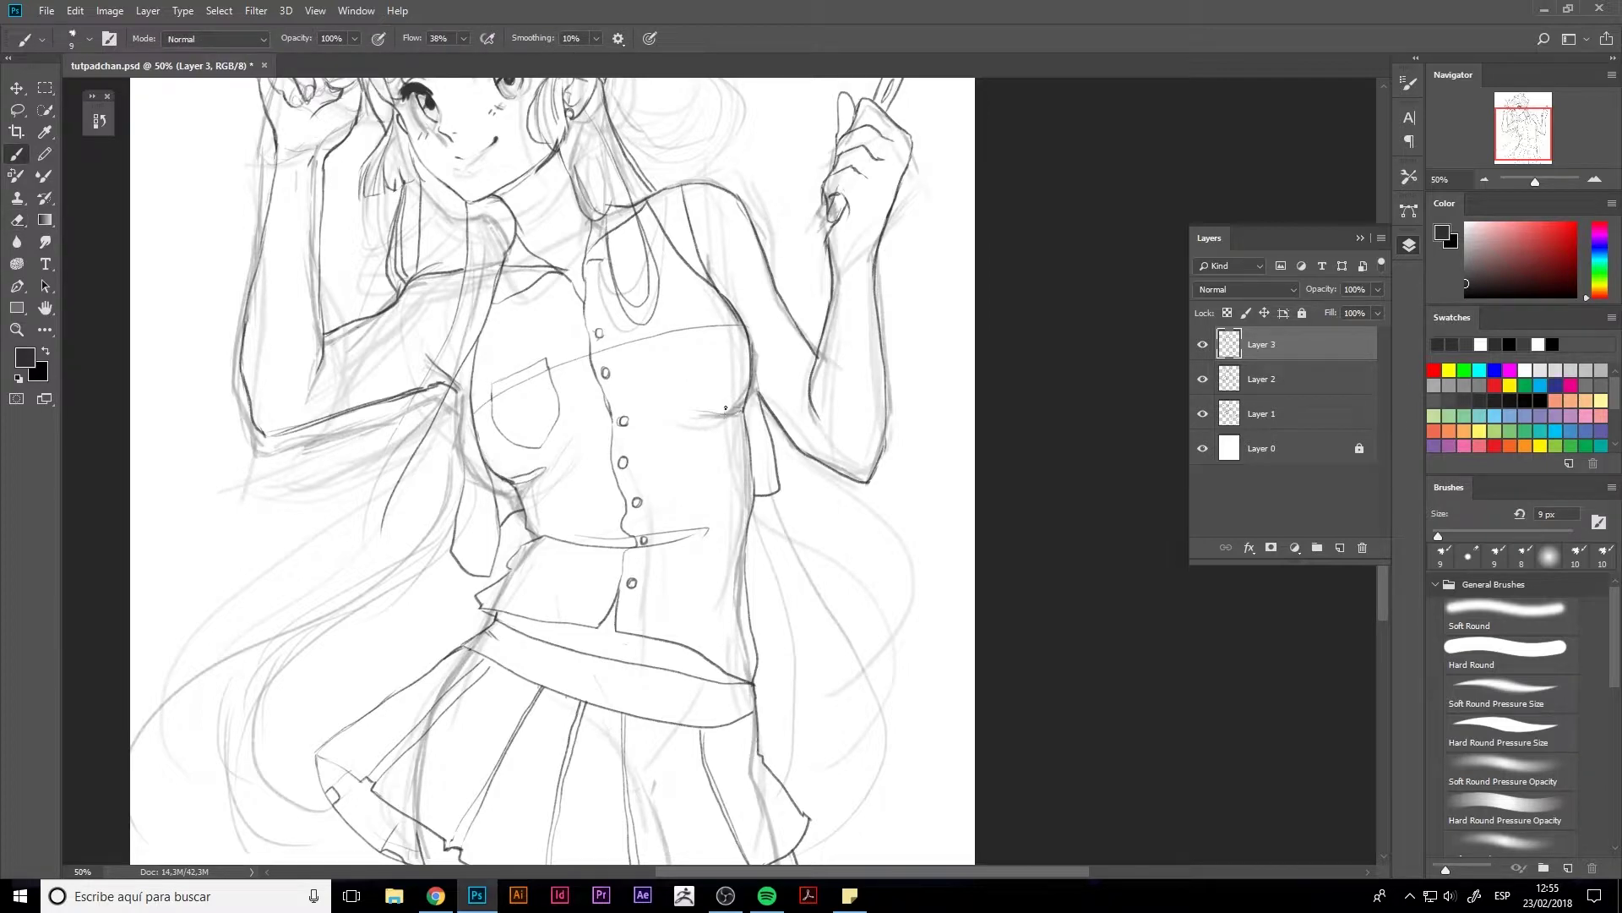
{"action": "mouse_move", "coordinate": [485, 339]}
{"action": "left_mouse_down"}
{"action": "mouse_move", "coordinate": [524, 419]}
{"action": "mouse_move", "coordinate": [504, 346]}
{"action": "mouse_move", "coordinate": [432, 395]}
{"action": "left_mouse_up"}
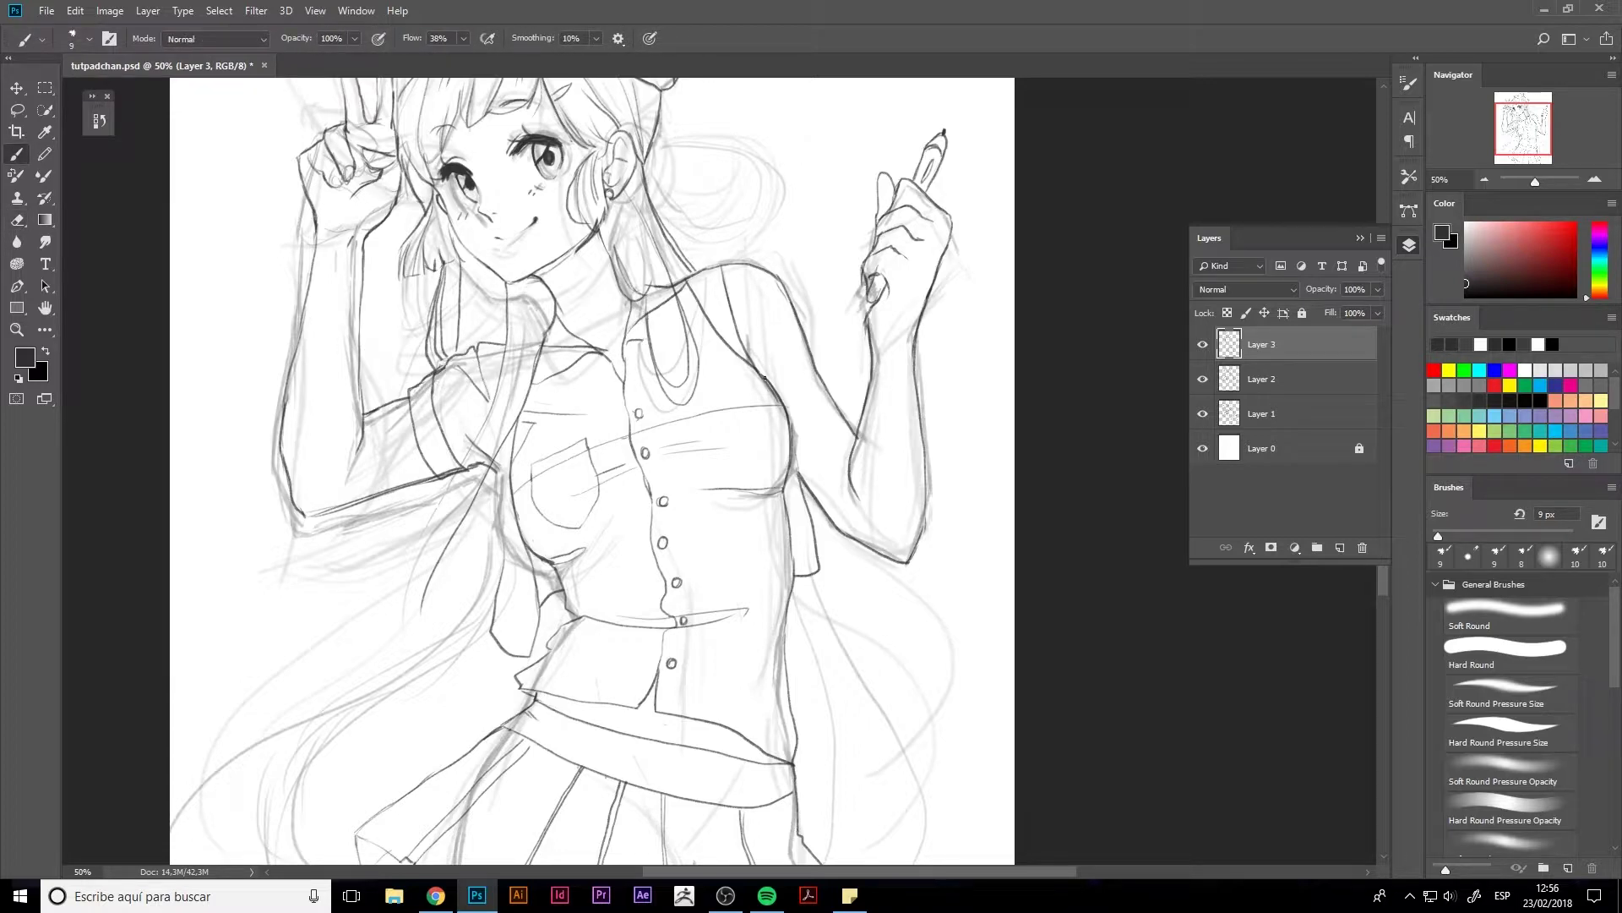
{"action": "mouse_move", "coordinate": [764, 378]}
{"action": "left_mouse_down"}
{"action": "mouse_move", "coordinate": [801, 311]}
{"action": "mouse_move", "coordinate": [818, 368]}
{"action": "mouse_move", "coordinate": [722, 265]}
{"action": "mouse_move", "coordinate": [756, 262]}
{"action": "left_mouse_up"}
{"action": "mouse_move", "coordinate": [756, 264]}
{"action": "left_mouse_down"}
{"action": "mouse_move", "coordinate": [744, 342]}
{"action": "mouse_move", "coordinate": [782, 291]}
{"action": "left_mouse_up"}
- Touch up the shirt front with small strokes and erasures
{"action": "key", "text": "e"}
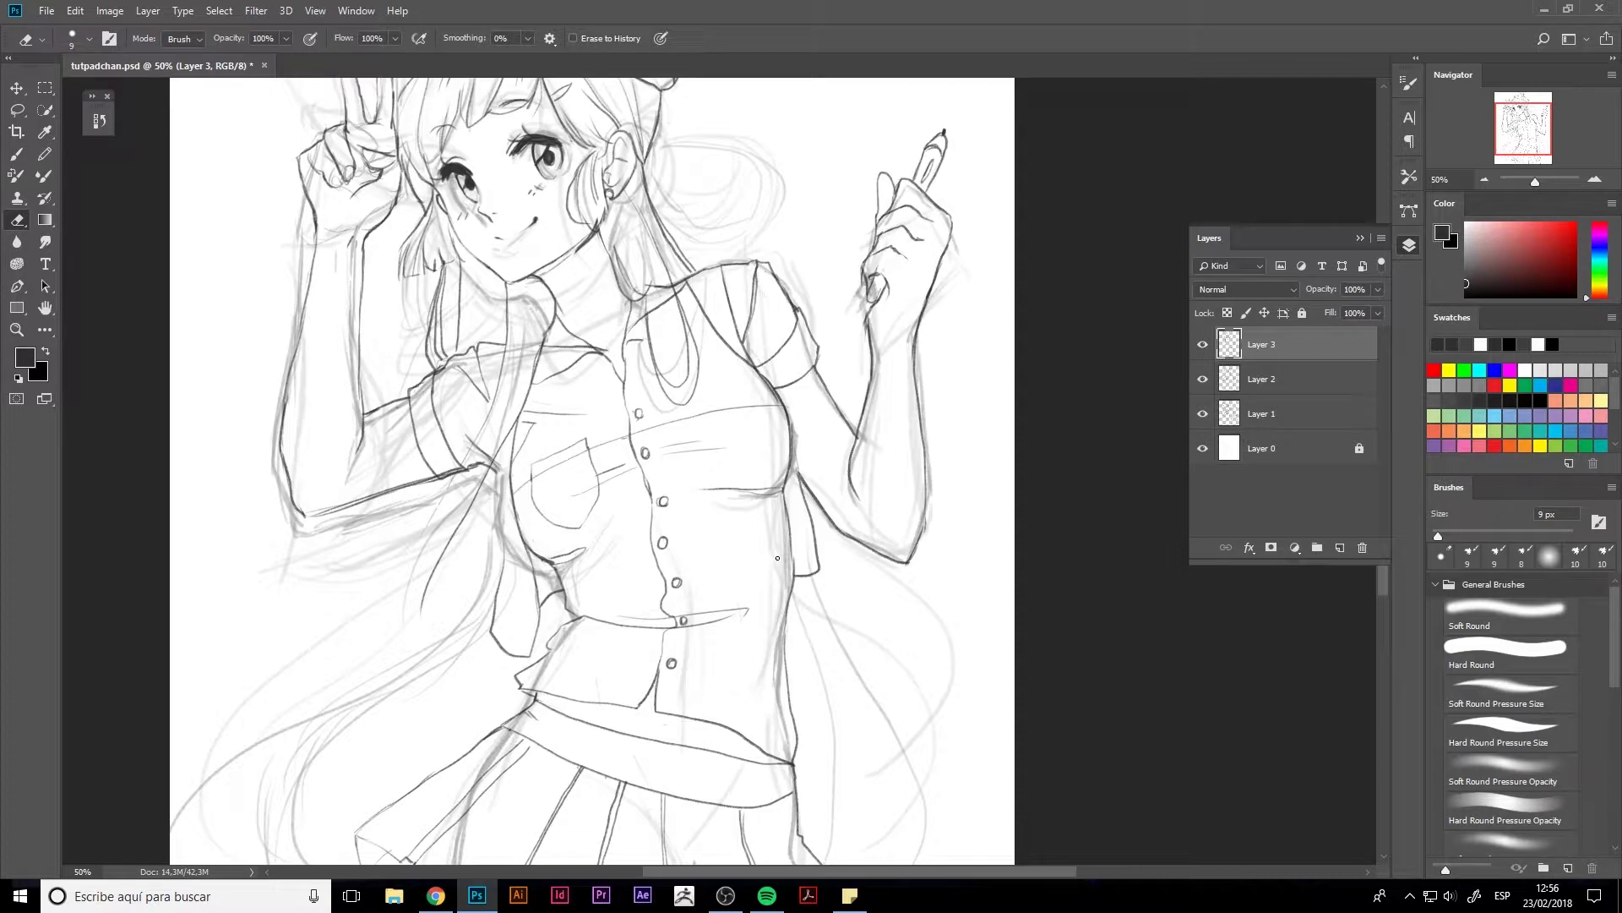
{"action": "key", "text": "b"}
{"action": "key", "text": "e"}
{"action": "key", "text": "b"}
{"action": "left_click_drag", "start_coordinate": [672, 332], "coordinate": [637, 316]}
{"action": "key", "text": "e"}
{"action": "key", "text": "b"}
{"action": "left_click_drag", "start_coordinate": [579, 362], "coordinate": [600, 380]}
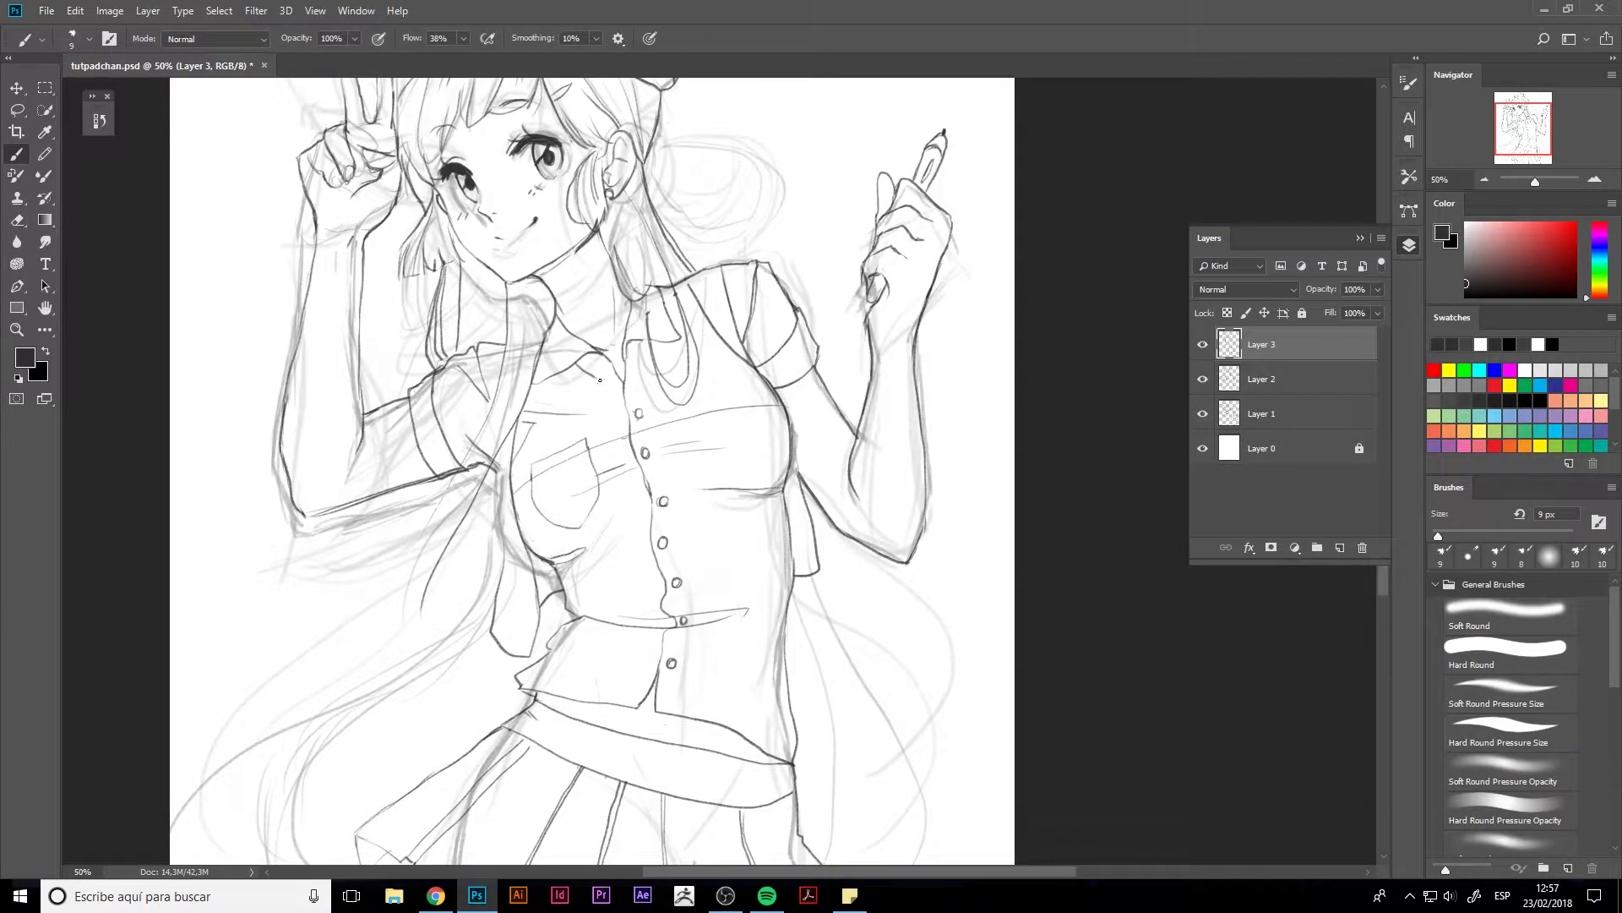
- Rework the left hair strokes and redraw the hair clip as an apple with a leaf
{"action": "scroll", "coordinate": [811, 520], "scroll_direction": "down", "scroll_amount": 3}
{"action": "left_click_drag", "start_coordinate": [539, 283], "coordinate": [524, 447]}
{"action": "mouse_move", "coordinate": [507, 321]}
{"action": "left_mouse_down"}
{"action": "mouse_move", "coordinate": [503, 464]}
{"action": "mouse_move", "coordinate": [537, 457]}
{"action": "left_mouse_up"}
{"action": "key", "text": "e"}
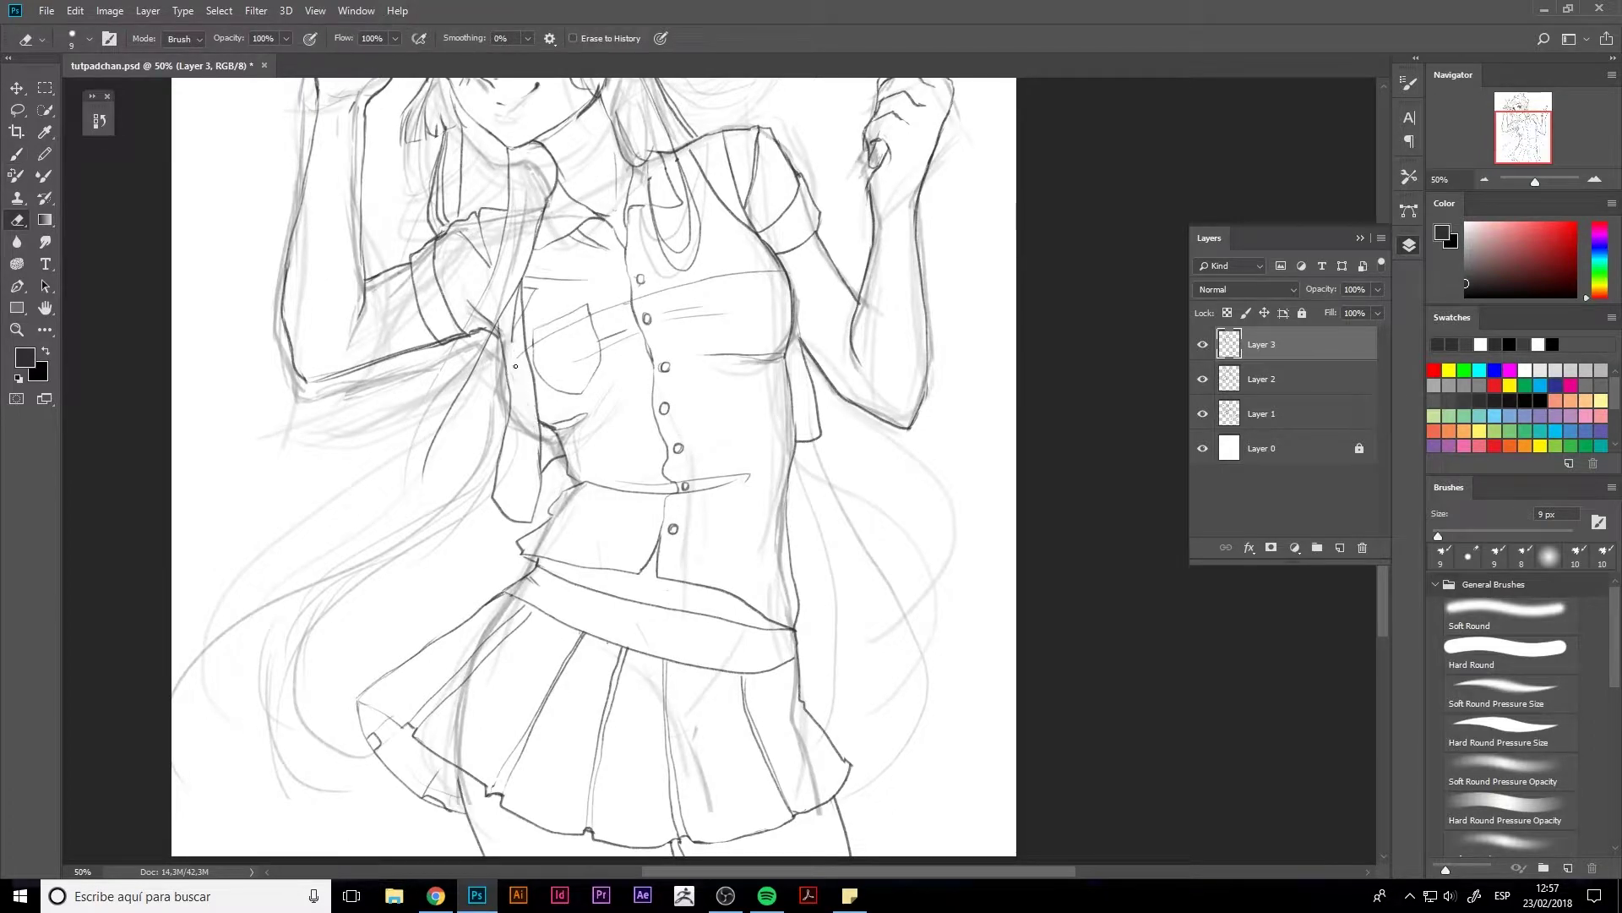
{"action": "mouse_move", "coordinate": [515, 288]}
{"action": "left_mouse_down"}
{"action": "mouse_move", "coordinate": [518, 340]}
{"action": "mouse_move", "coordinate": [562, 439]}
{"action": "left_mouse_up"}
{"action": "key", "text": "b"}
{"action": "scroll", "coordinate": [587, 455], "scroll_direction": "up", "scroll_amount": 5}
{"action": "left_click_drag", "start_coordinate": [503, 537], "coordinate": [457, 752]}
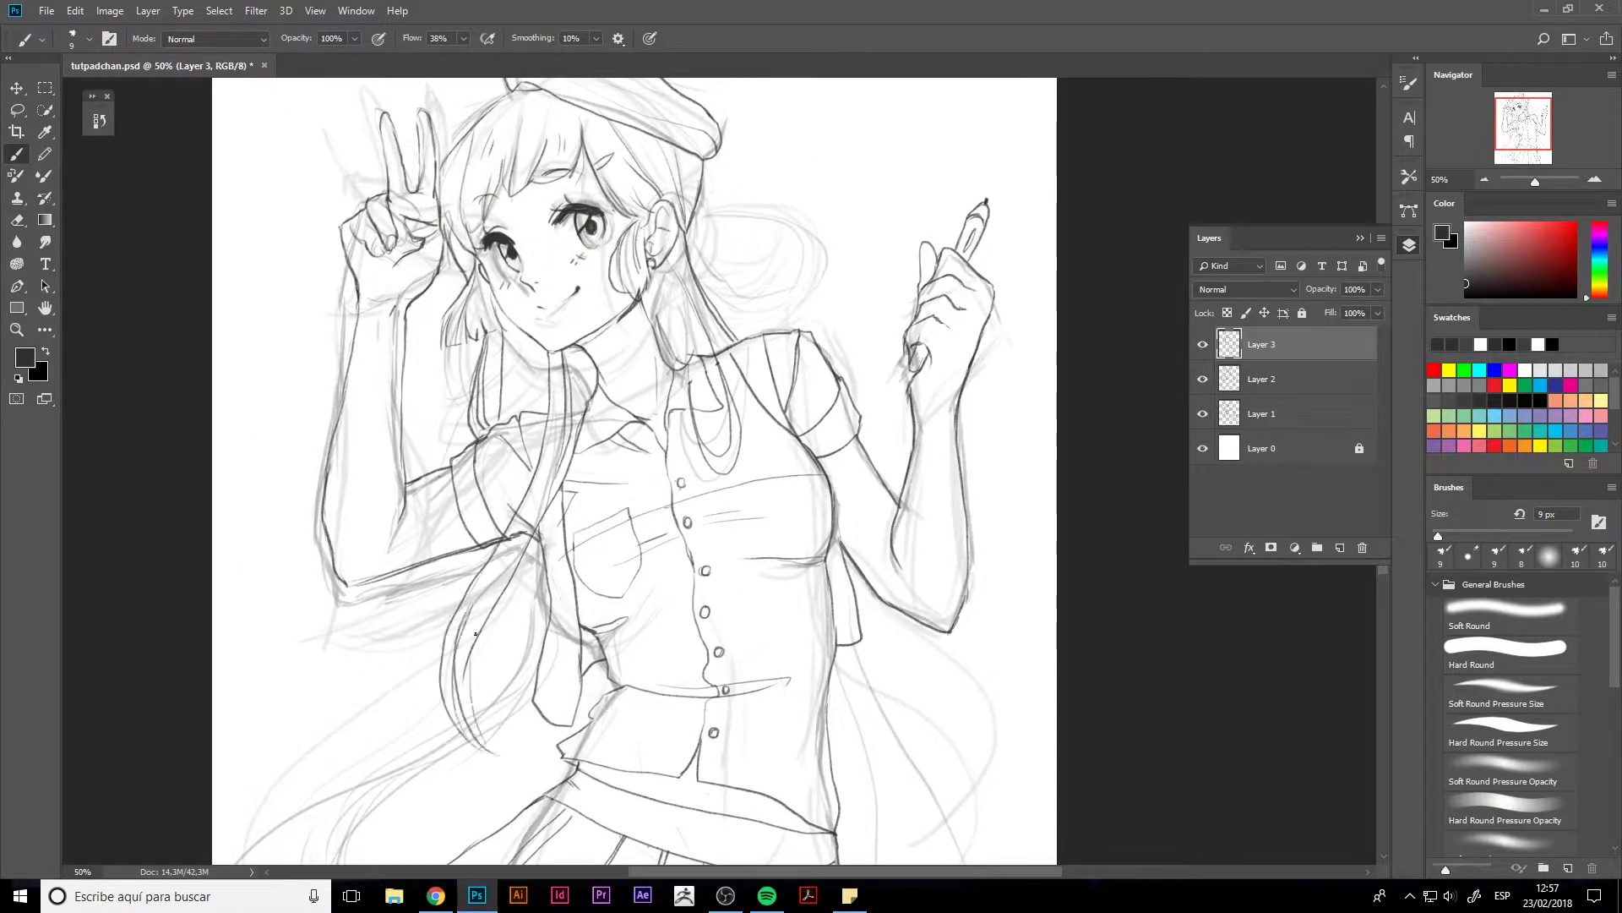
{"action": "mouse_move", "coordinate": [602, 215]}
{"action": "left_mouse_down"}
{"action": "mouse_move", "coordinate": [617, 237]}
{"action": "mouse_move", "coordinate": [610, 221]}
{"action": "left_mouse_up"}
- Hide the Layer 2 and Layer 1 sketches to view only the clean line art
{"action": "scroll", "coordinate": [614, 227], "scroll_direction": "down", "scroll_amount": 9}
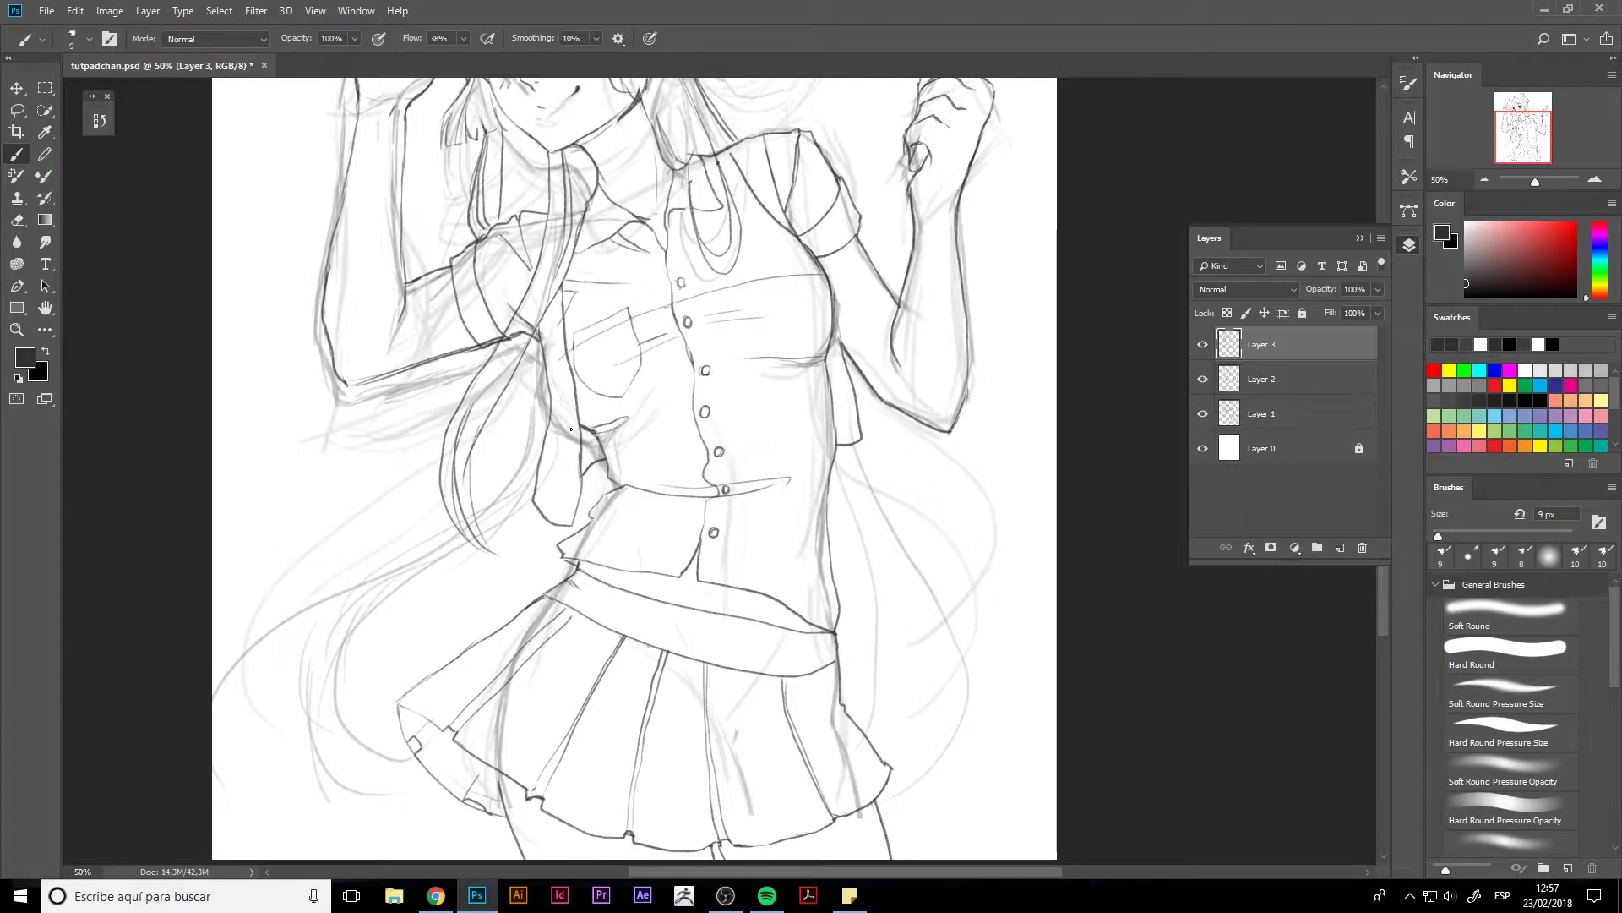
{"action": "left_click_drag", "start_coordinate": [714, 84], "coordinate": [815, 372]}
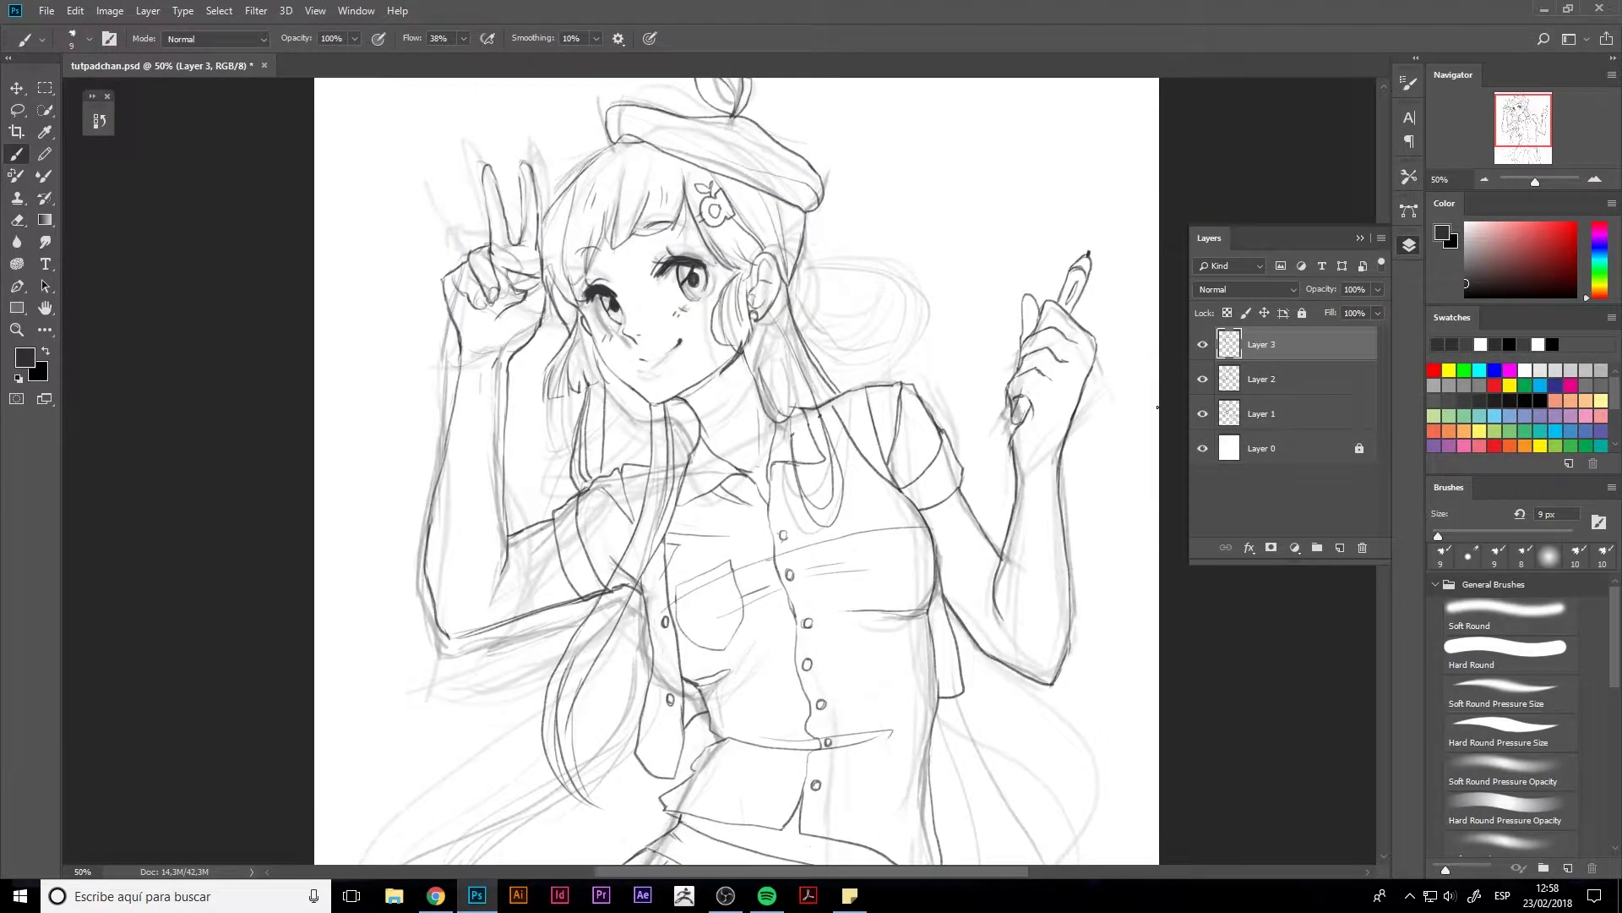
{"action": "left_click", "coordinate": [1203, 379]}
{"action": "left_click", "coordinate": [1202, 413]}
{"action": "mouse_move", "coordinate": [424, 447]}
{"action": "left_mouse_down"}
{"action": "mouse_move", "coordinate": [500, 521]}
{"action": "mouse_move", "coordinate": [508, 568]}
{"action": "left_mouse_up"}
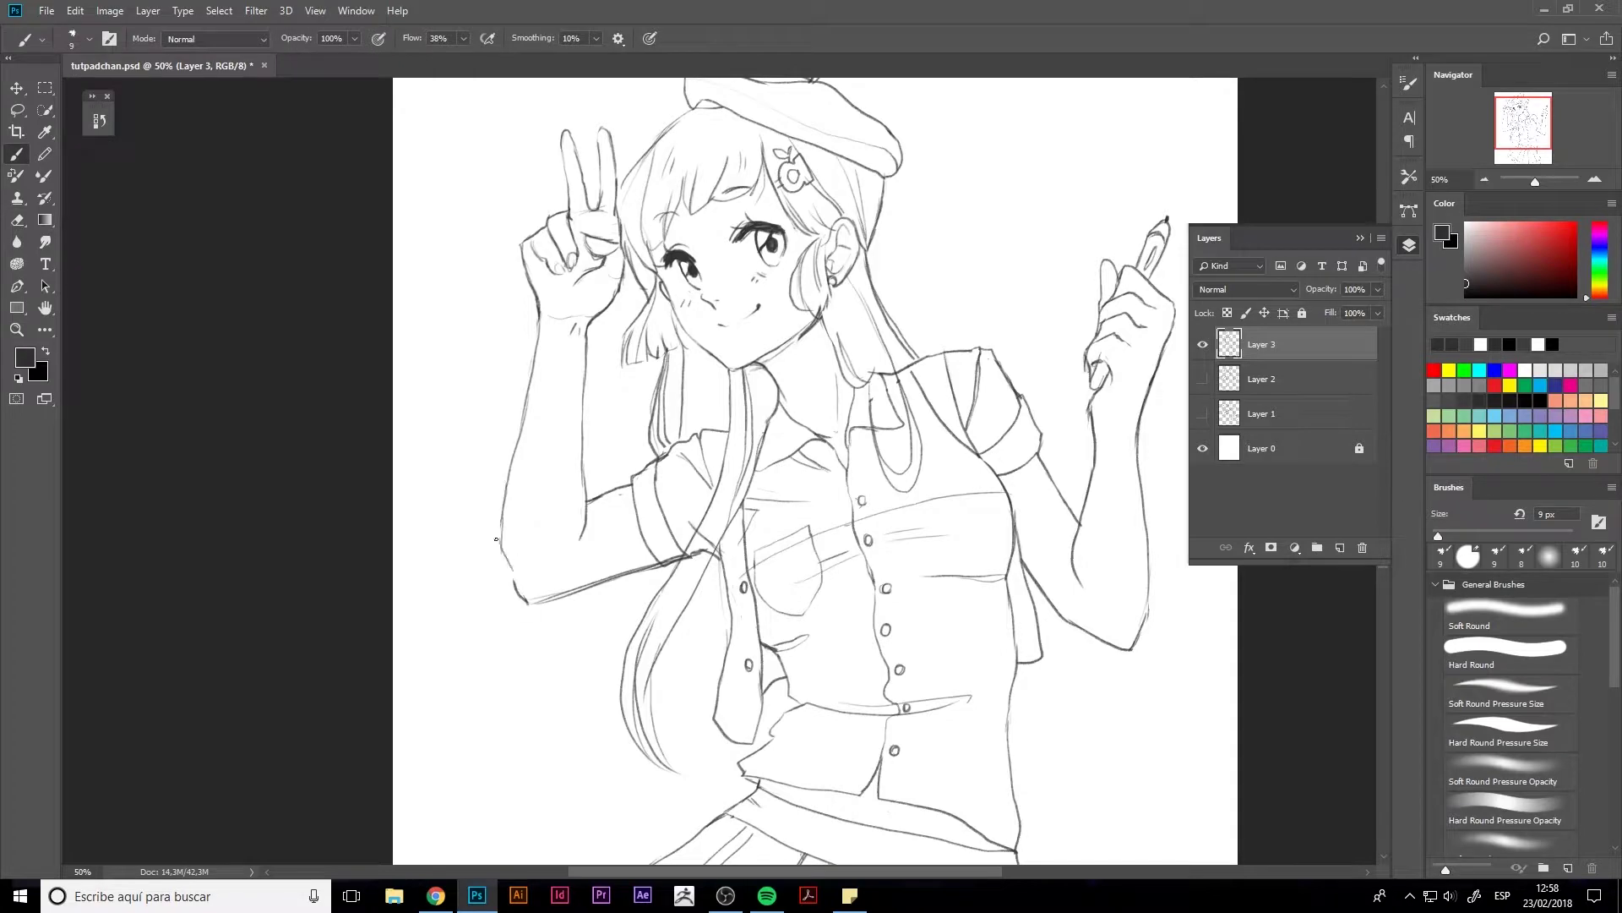
- Erase stray hair lines near the shoulder and draw round glasses on the shirt chest
{"action": "key", "text": "e"}
{"action": "scroll", "coordinate": [538, 399], "scroll_direction": "right", "scroll_amount": 3}
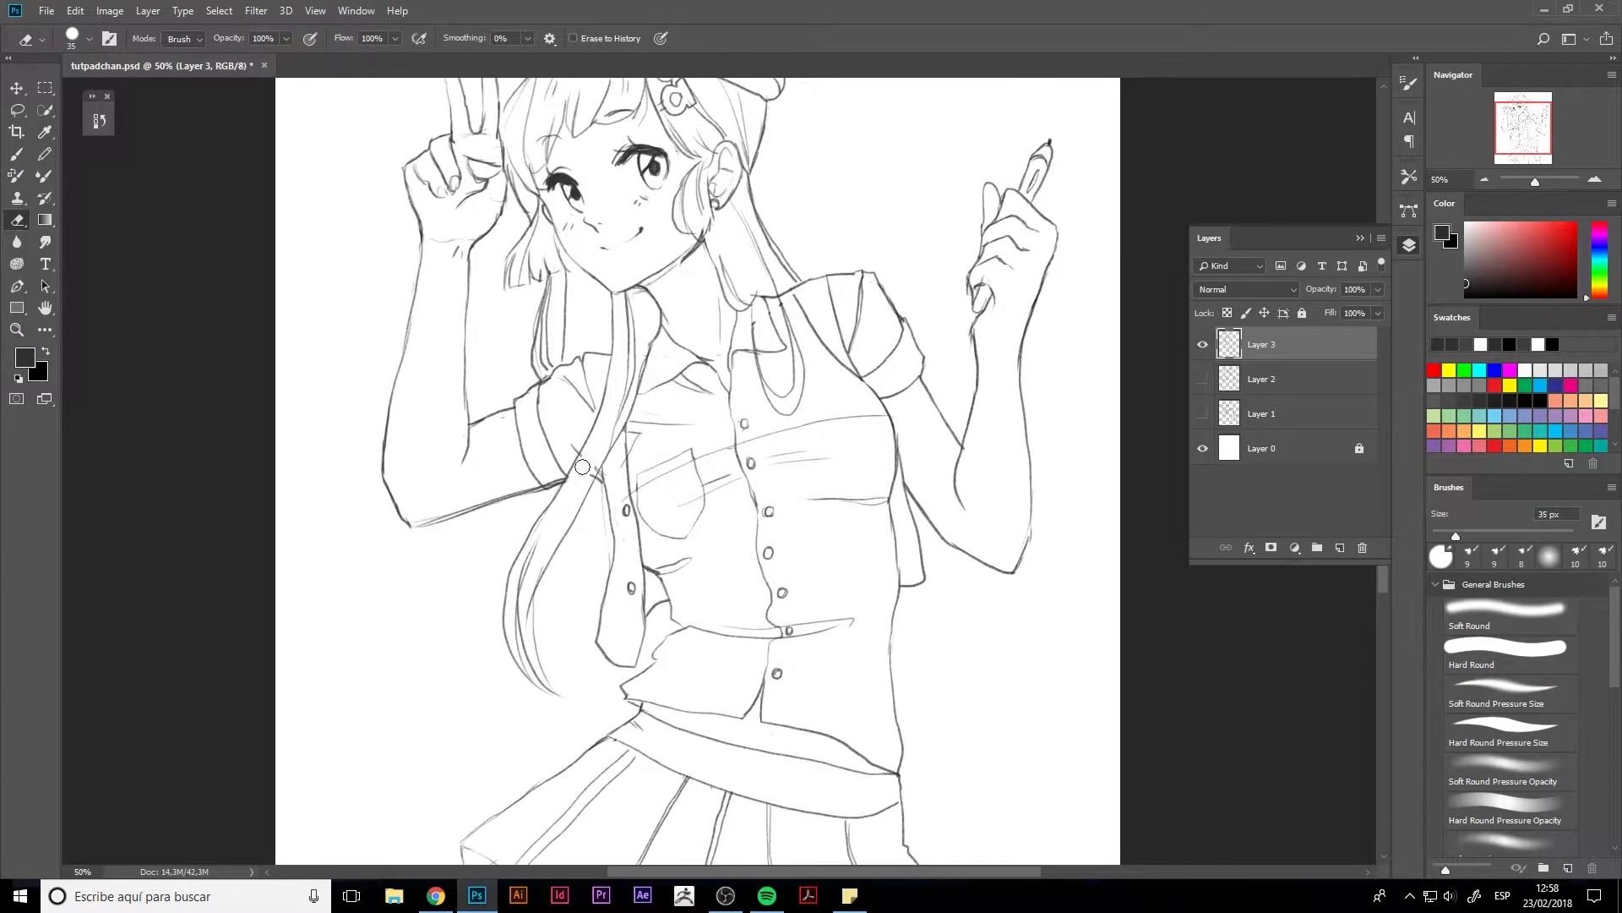
{"action": "left_click_drag", "start_coordinate": [539, 399], "coordinate": [530, 465]}
{"action": "key", "text": "b"}
{"action": "scroll", "coordinate": [743, 426], "scroll_direction": "down", "scroll_amount": 2}
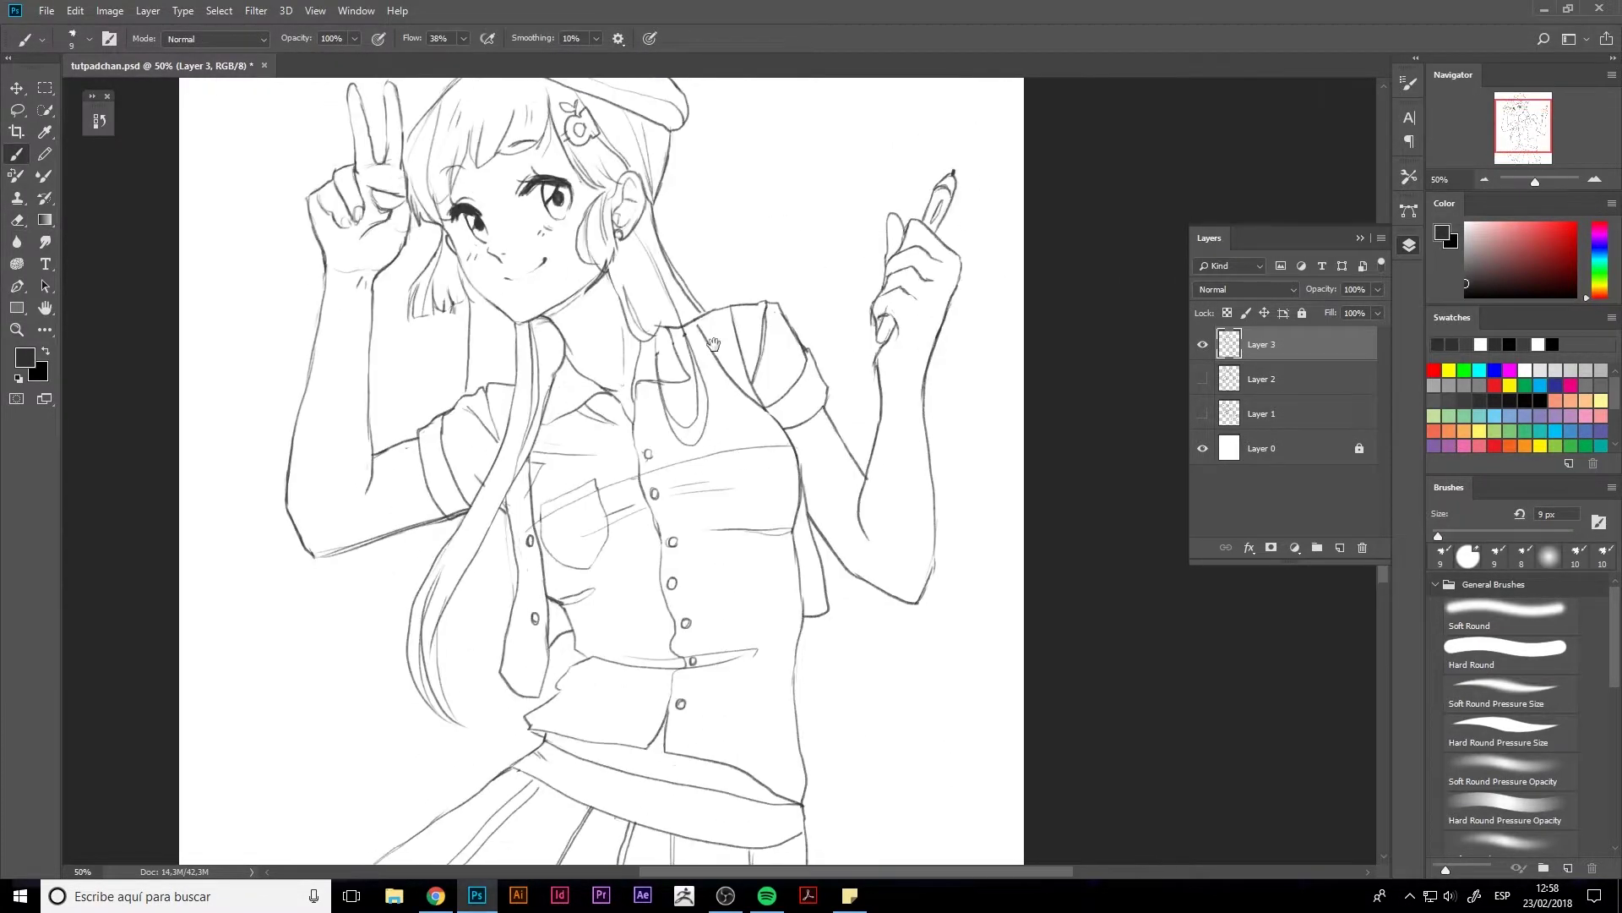
{"action": "left_click_drag", "start_coordinate": [737, 402], "coordinate": [762, 464]}
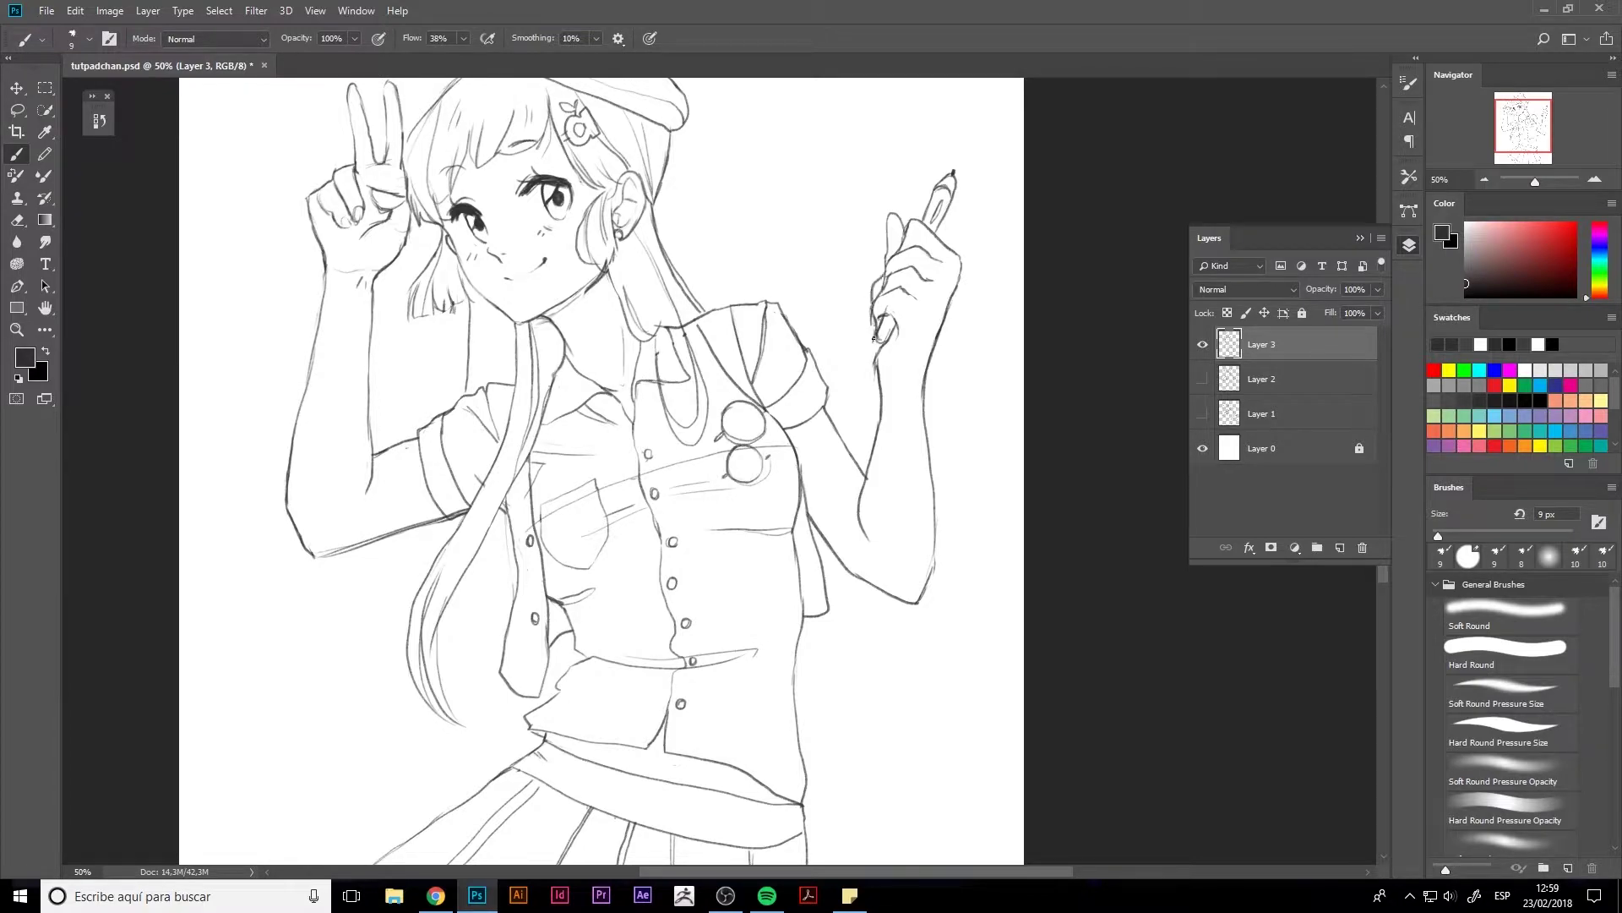
- Refine the peace-sign hand lines and add a short stroke near the waist
{"action": "key", "text": "e"}
{"action": "scroll", "coordinate": [521, 392], "scroll_direction": "up", "scroll_amount": 5}
{"action": "scroll", "coordinate": [520, 392], "scroll_direction": "left", "scroll_amount": 3}
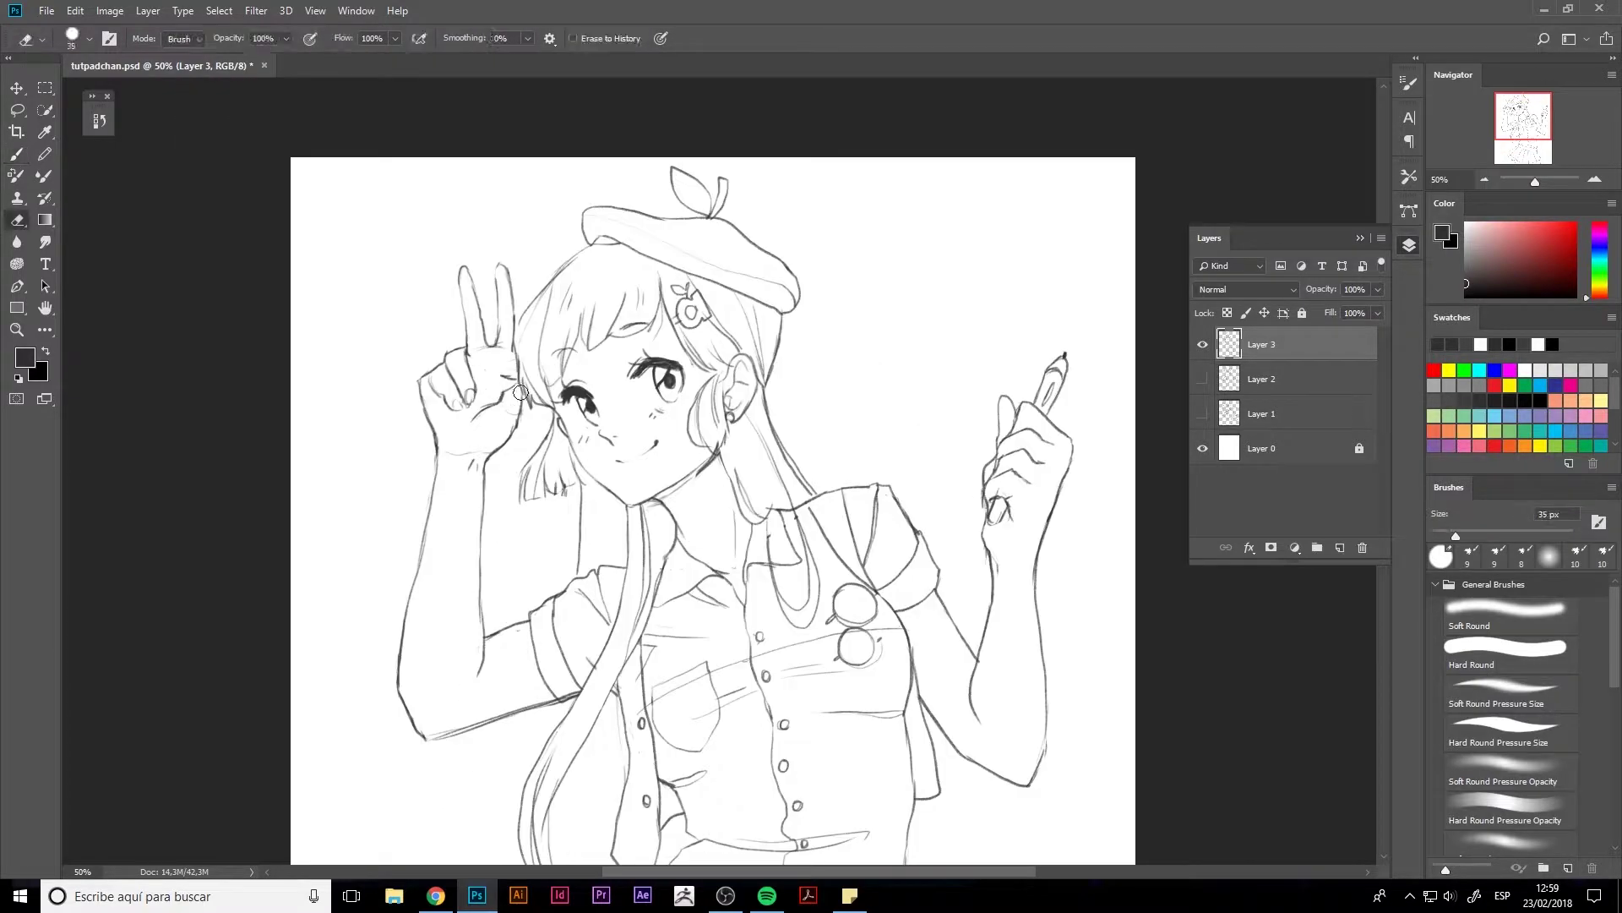
{"action": "key", "text": "b"}
{"action": "mouse_move", "coordinate": [486, 372]}
{"action": "left_mouse_down"}
{"action": "mouse_move", "coordinate": [493, 389]}
{"action": "mouse_move", "coordinate": [522, 374]}
{"action": "left_mouse_up"}
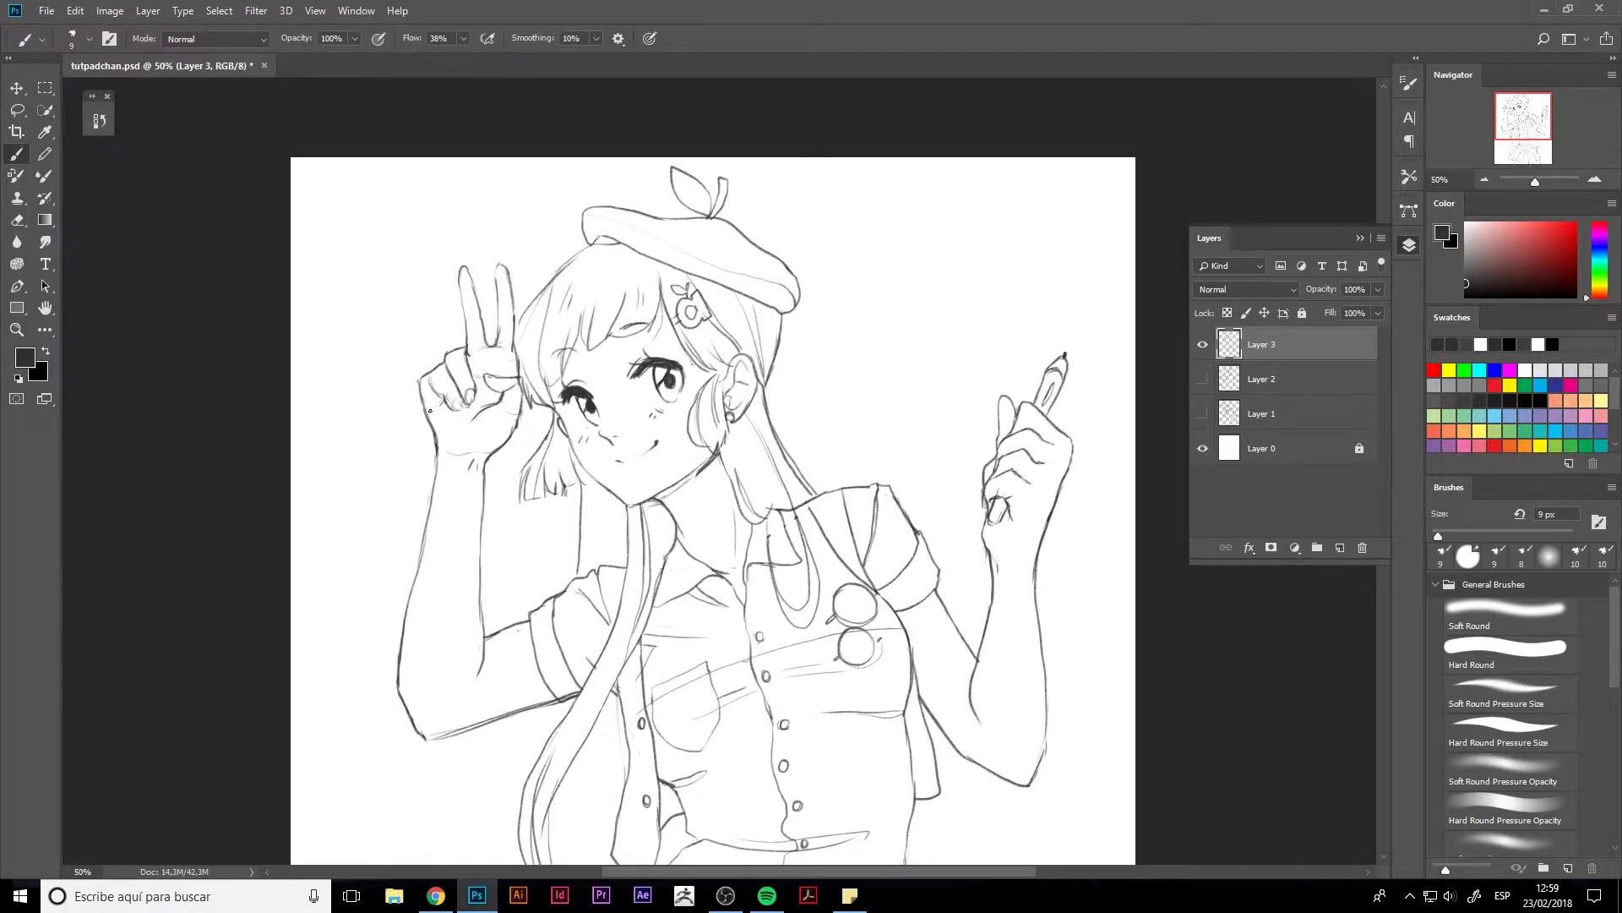
{"action": "scroll", "coordinate": [481, 694], "scroll_direction": "down", "scroll_amount": 8}
{"action": "scroll", "coordinate": [481, 694], "scroll_direction": "right", "scroll_amount": 4}
{"action": "left_click_drag", "start_coordinate": [702, 664], "coordinate": [743, 672]}
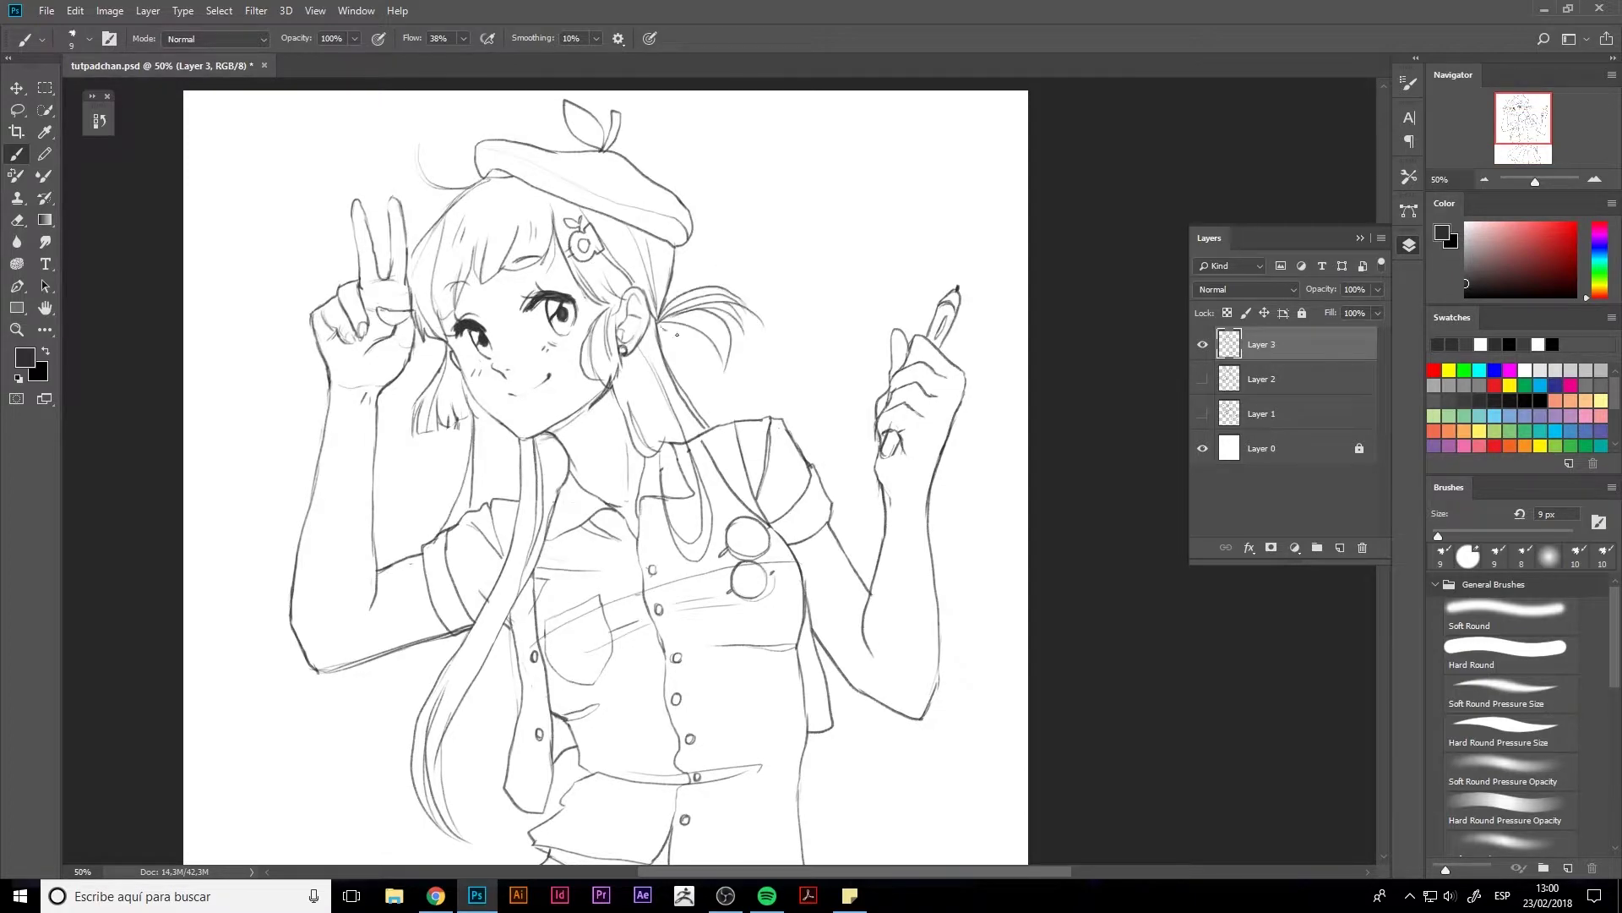
{"action": "scroll", "coordinate": [853, 416], "scroll_direction": "down", "scroll_amount": 3}
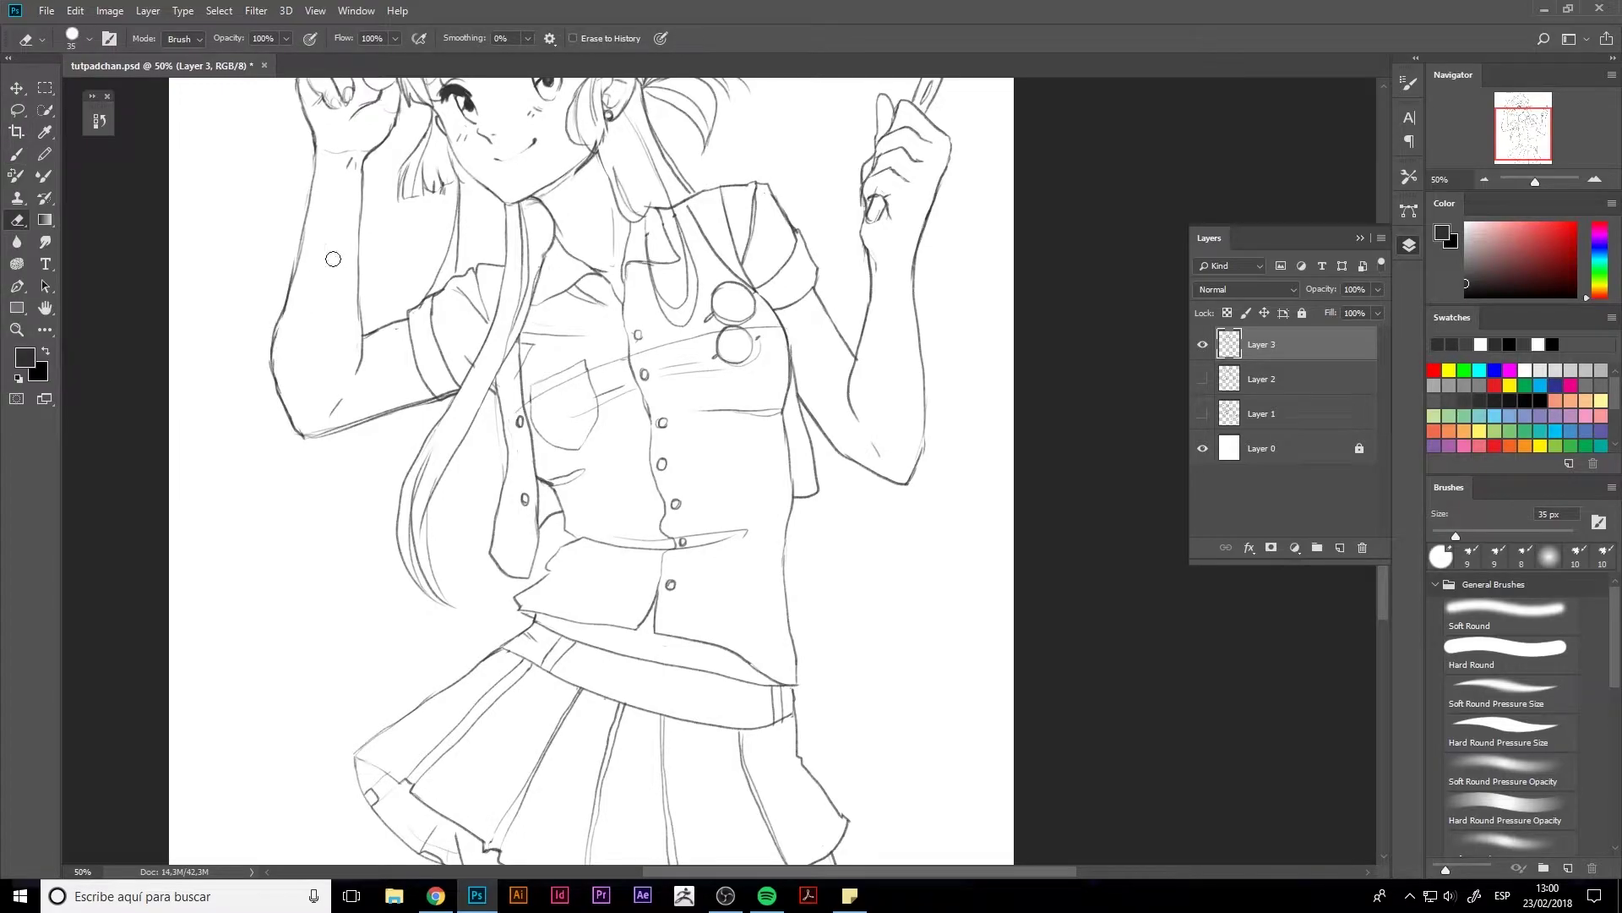
{"action": "left_click", "coordinate": [256, 10]}
- Use Liquify Forward Warp to push the left arm inward and slim the raised right forearm
{"action": "left_click", "coordinate": [270, 144]}
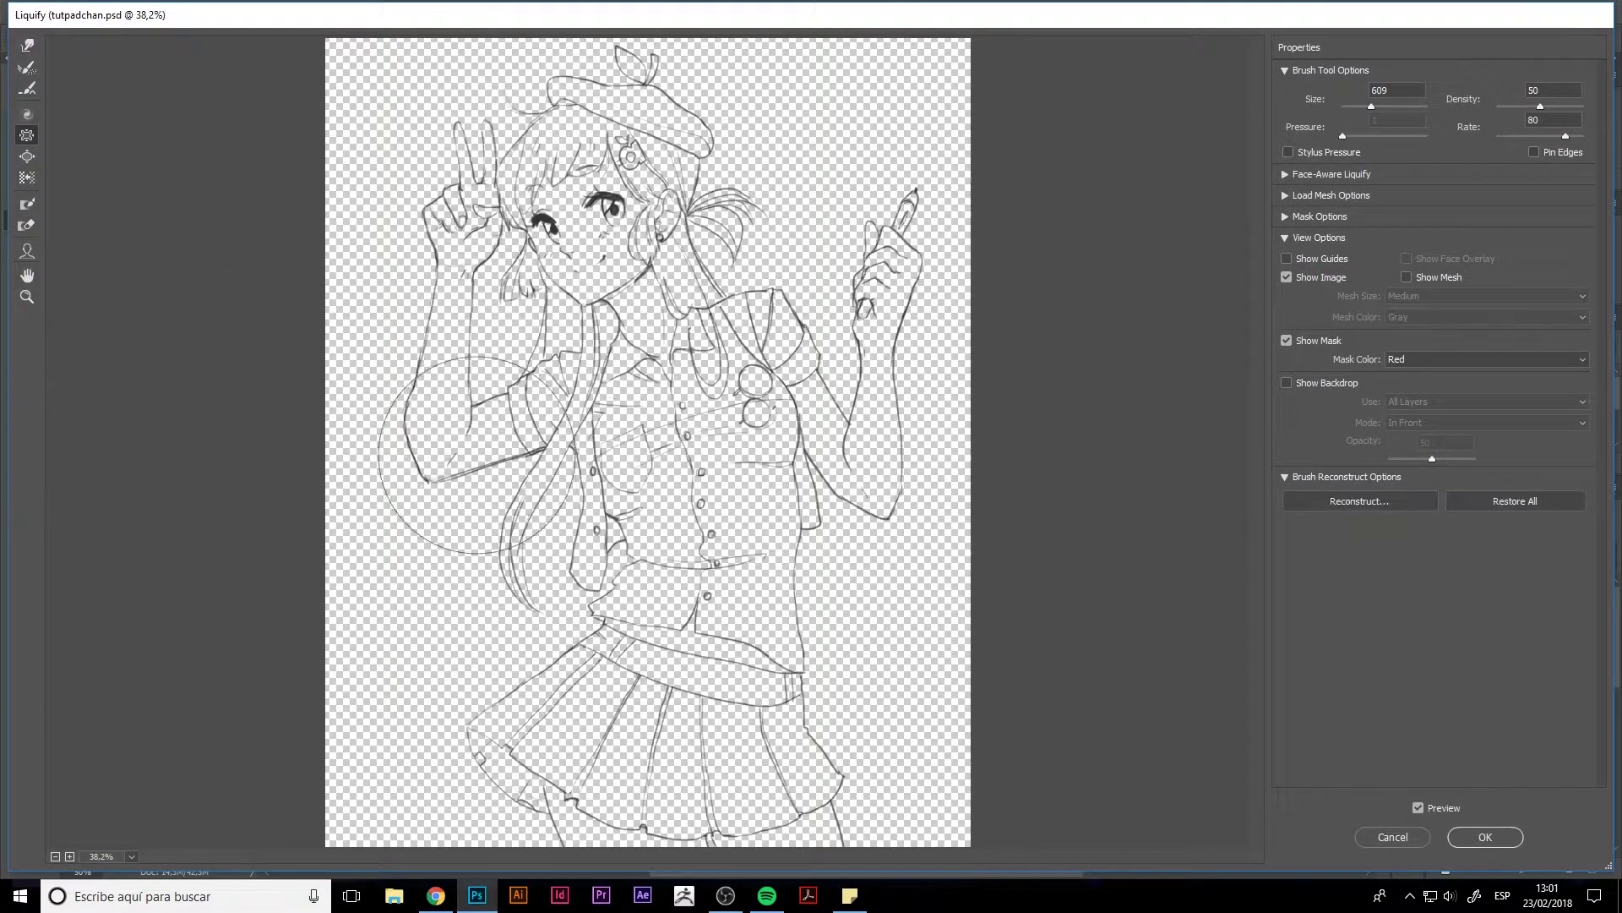
{"action": "left_click_drag", "start_coordinate": [414, 383], "coordinate": [469, 422]}
{"action": "key", "text": "w"}
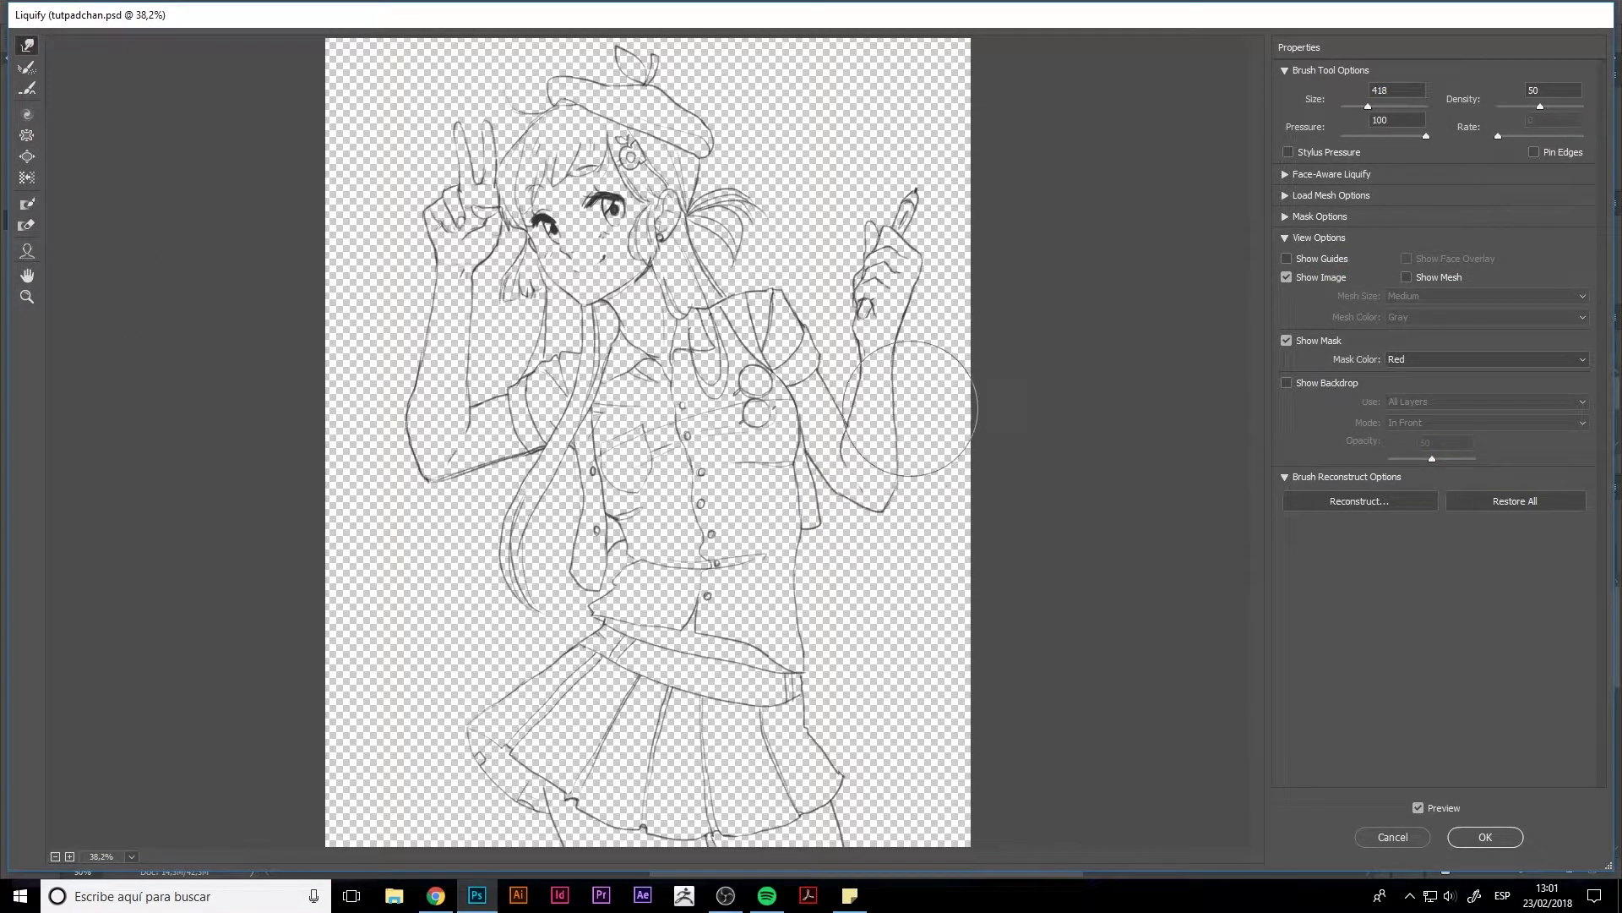
{"action": "left_click_drag", "start_coordinate": [924, 381], "coordinate": [905, 453]}
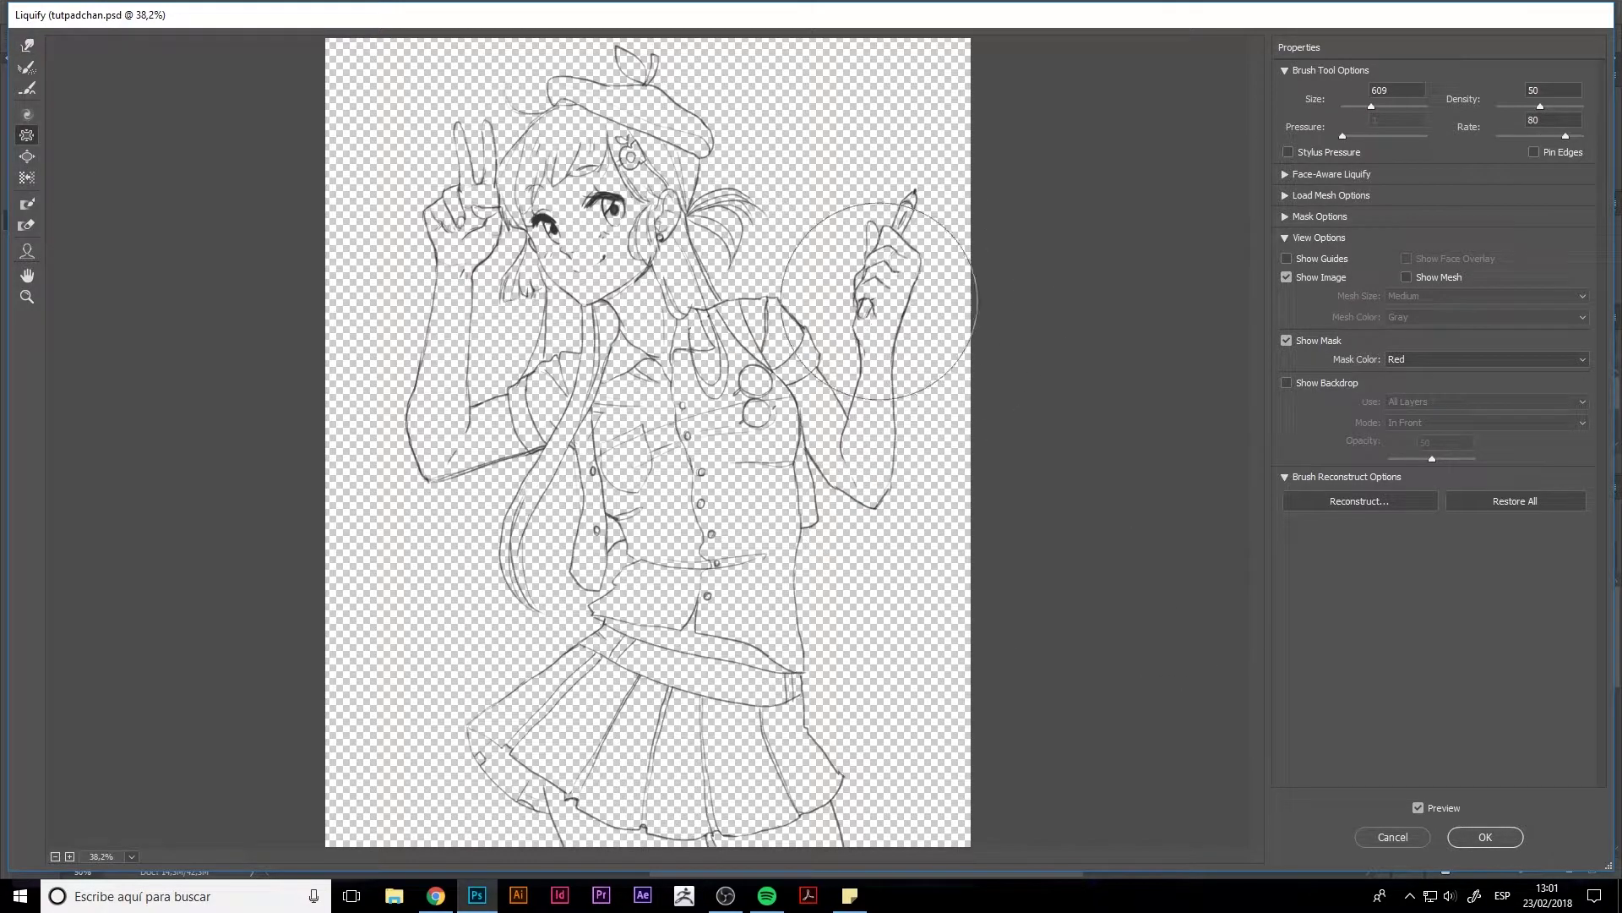
{"action": "key", "text": "Return"}
- Draw long hair strands down the girl's left side
{"action": "key", "text": "b"}
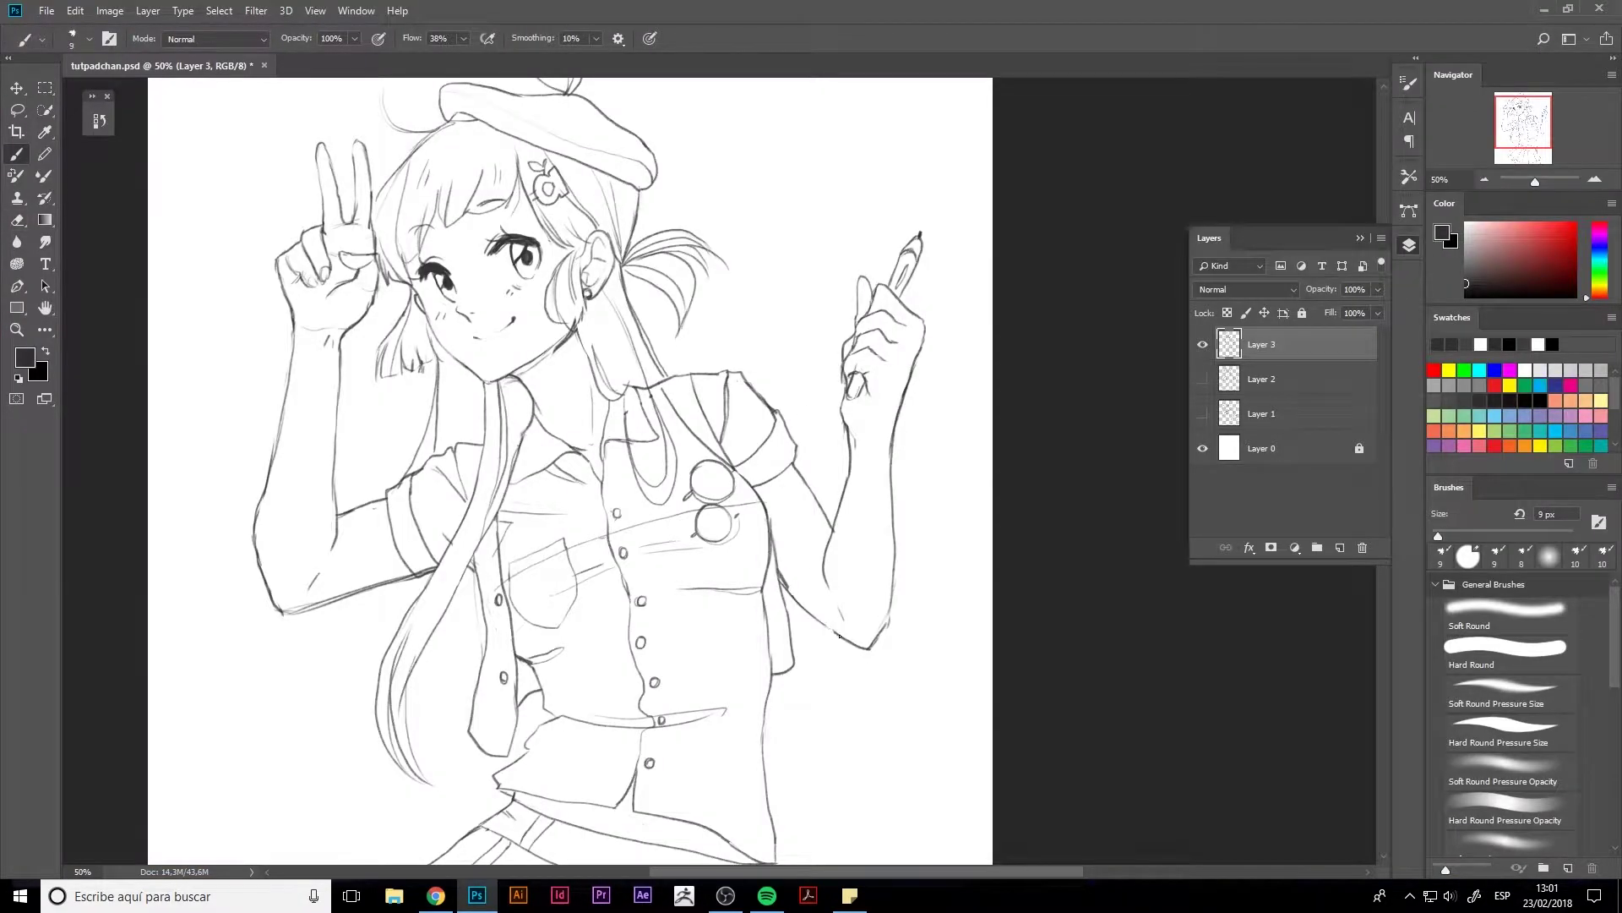
{"action": "key", "text": "ctrl+minus"}
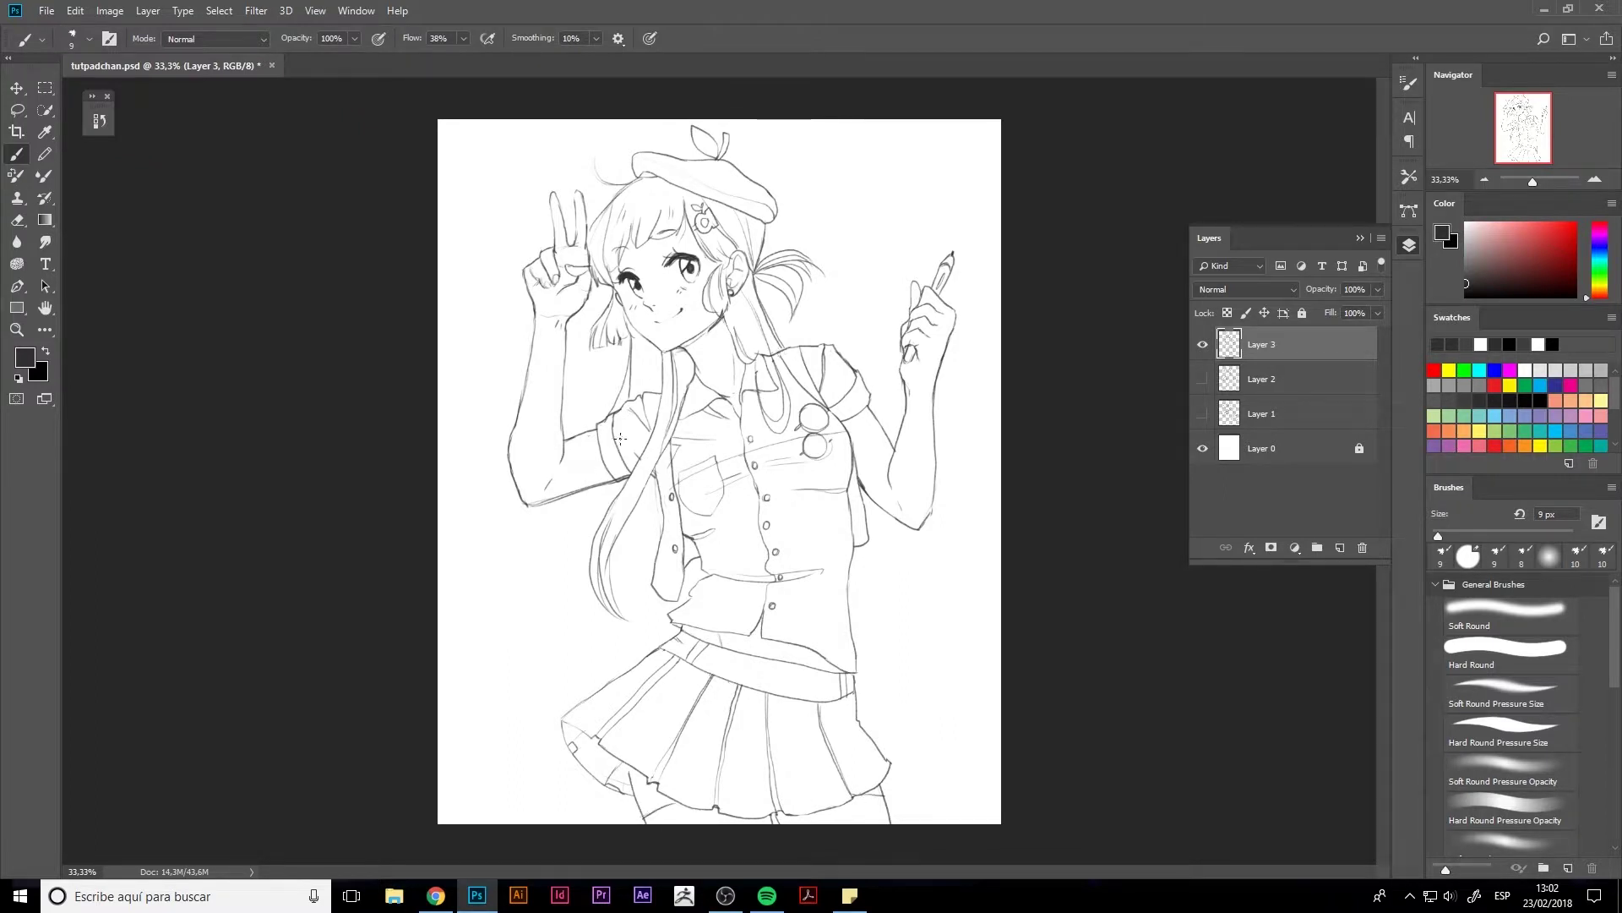
{"action": "mouse_move", "coordinate": [583, 512]}
{"action": "left_mouse_down"}
{"action": "mouse_move", "coordinate": [507, 676]}
{"action": "mouse_move", "coordinate": [545, 739]}
{"action": "left_mouse_up"}
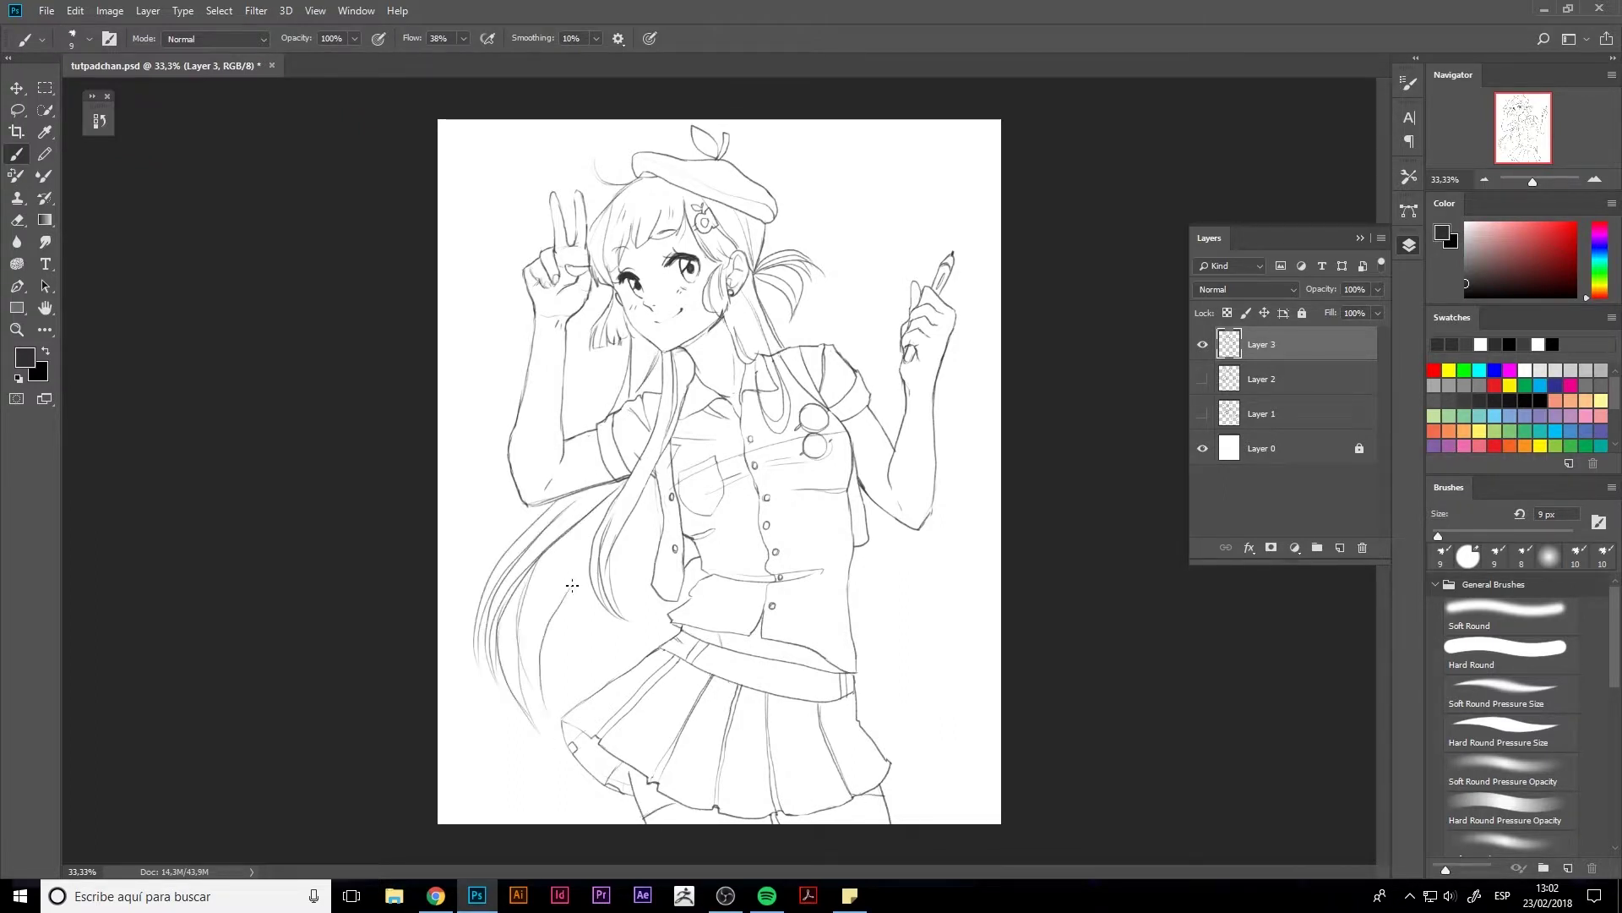
{"action": "left_click_drag", "start_coordinate": [583, 573], "coordinate": [595, 671]}
{"action": "left_click_drag", "start_coordinate": [608, 573], "coordinate": [655, 557]}
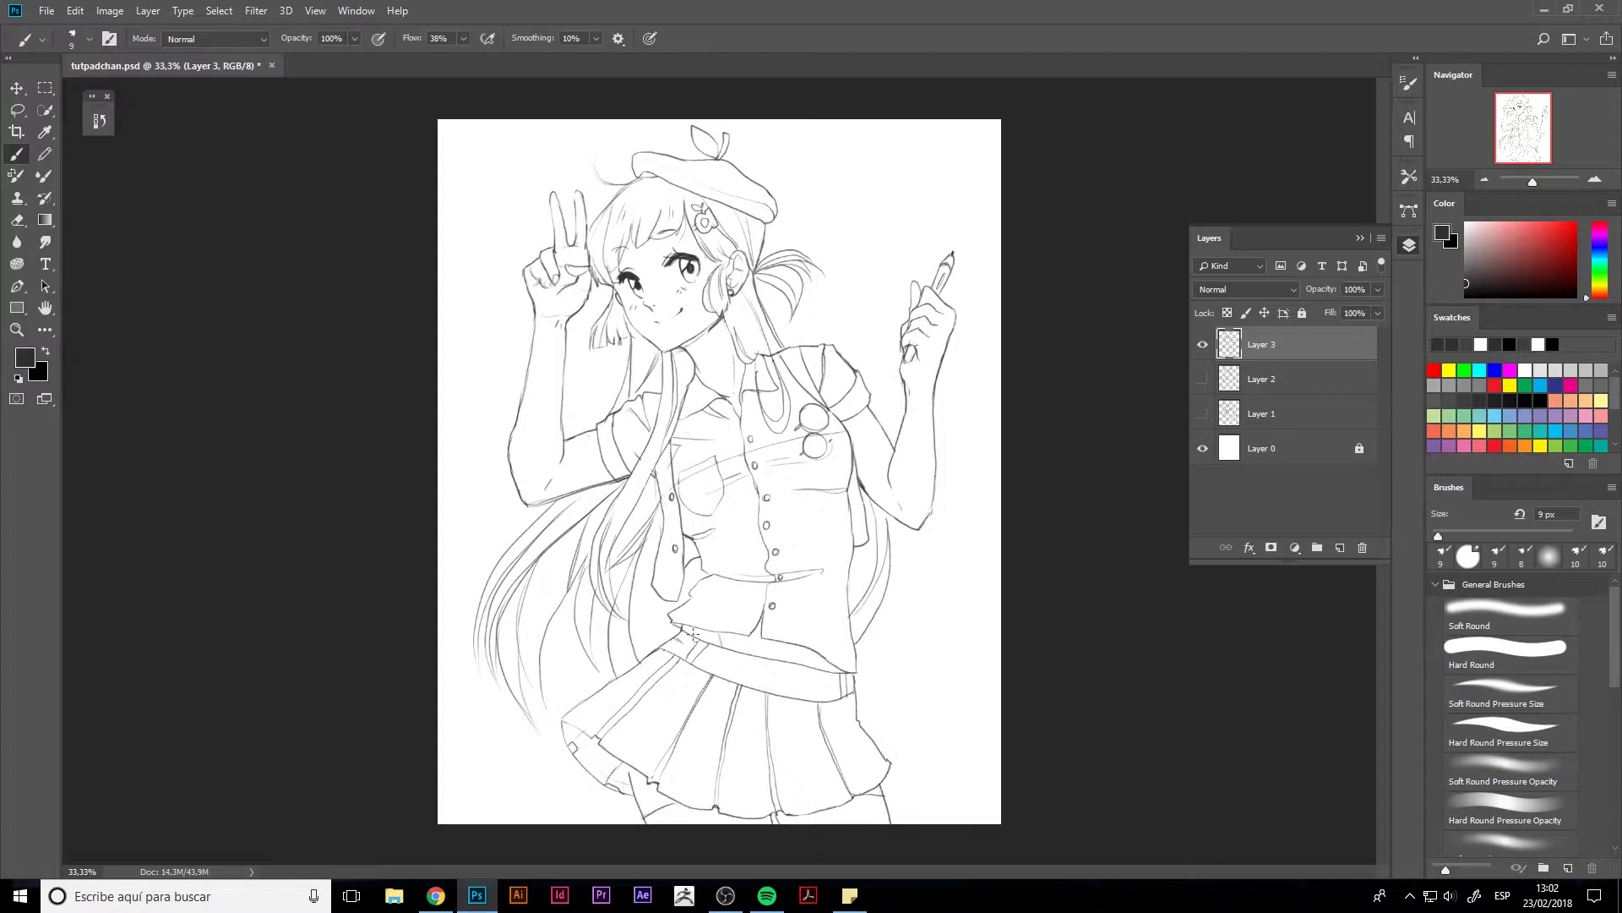
- Lasso the peace-sign hand, rotate it about 10 degrees and shift it into place
{"action": "key", "text": "l"}
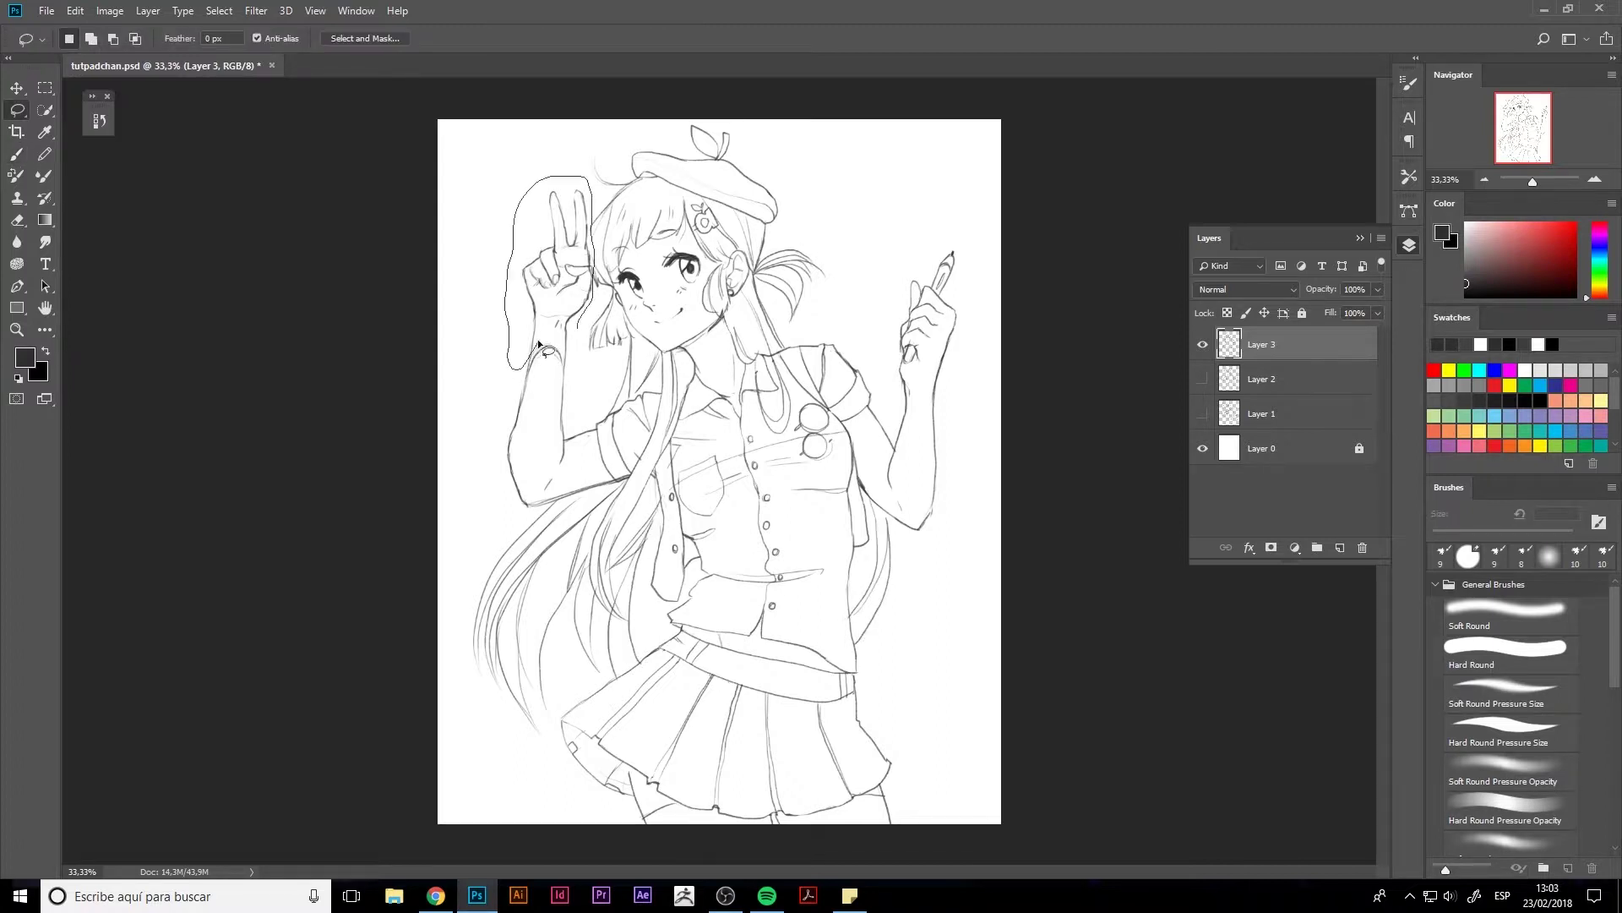
{"action": "left_click_drag", "start_coordinate": [539, 344], "coordinate": [540, 346]}
{"action": "key", "text": "ctrl+t"}
{"action": "left_click_drag", "start_coordinate": [604, 211], "coordinate": [583, 193]}
{"action": "left_click_drag", "start_coordinate": [543, 294], "coordinate": [547, 300]}
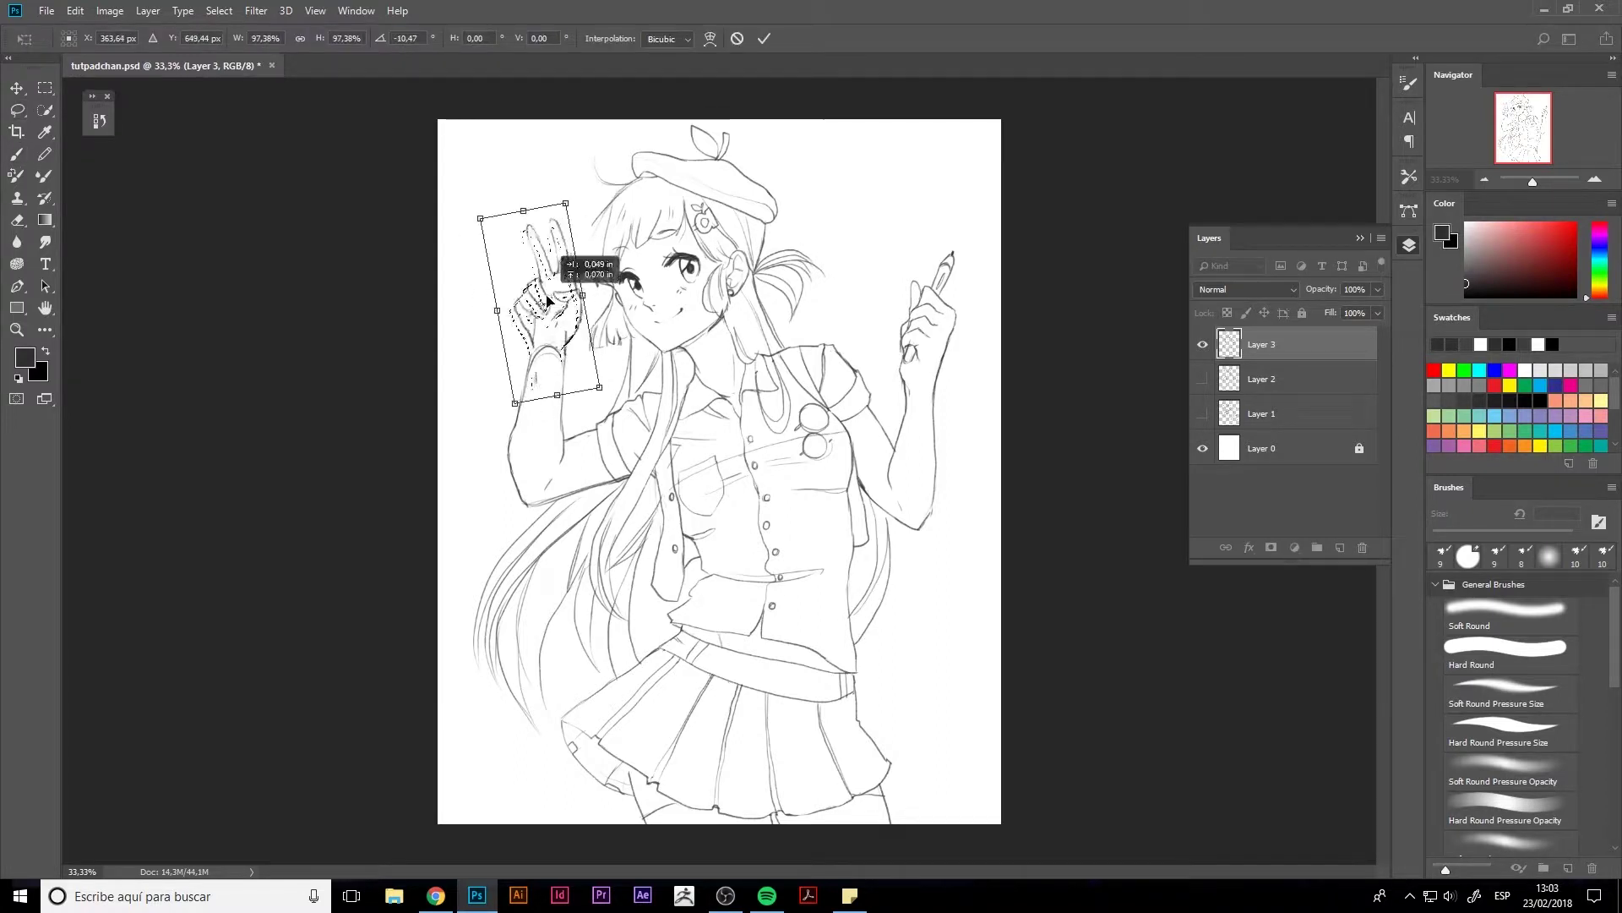
{"action": "key", "text": "Return"}
{"action": "key", "text": "ctrl+d"}
- Erase and redraw the left arm, forearm and raised forearm outlines
{"action": "key", "text": "e"}
{"action": "key", "text": "b"}
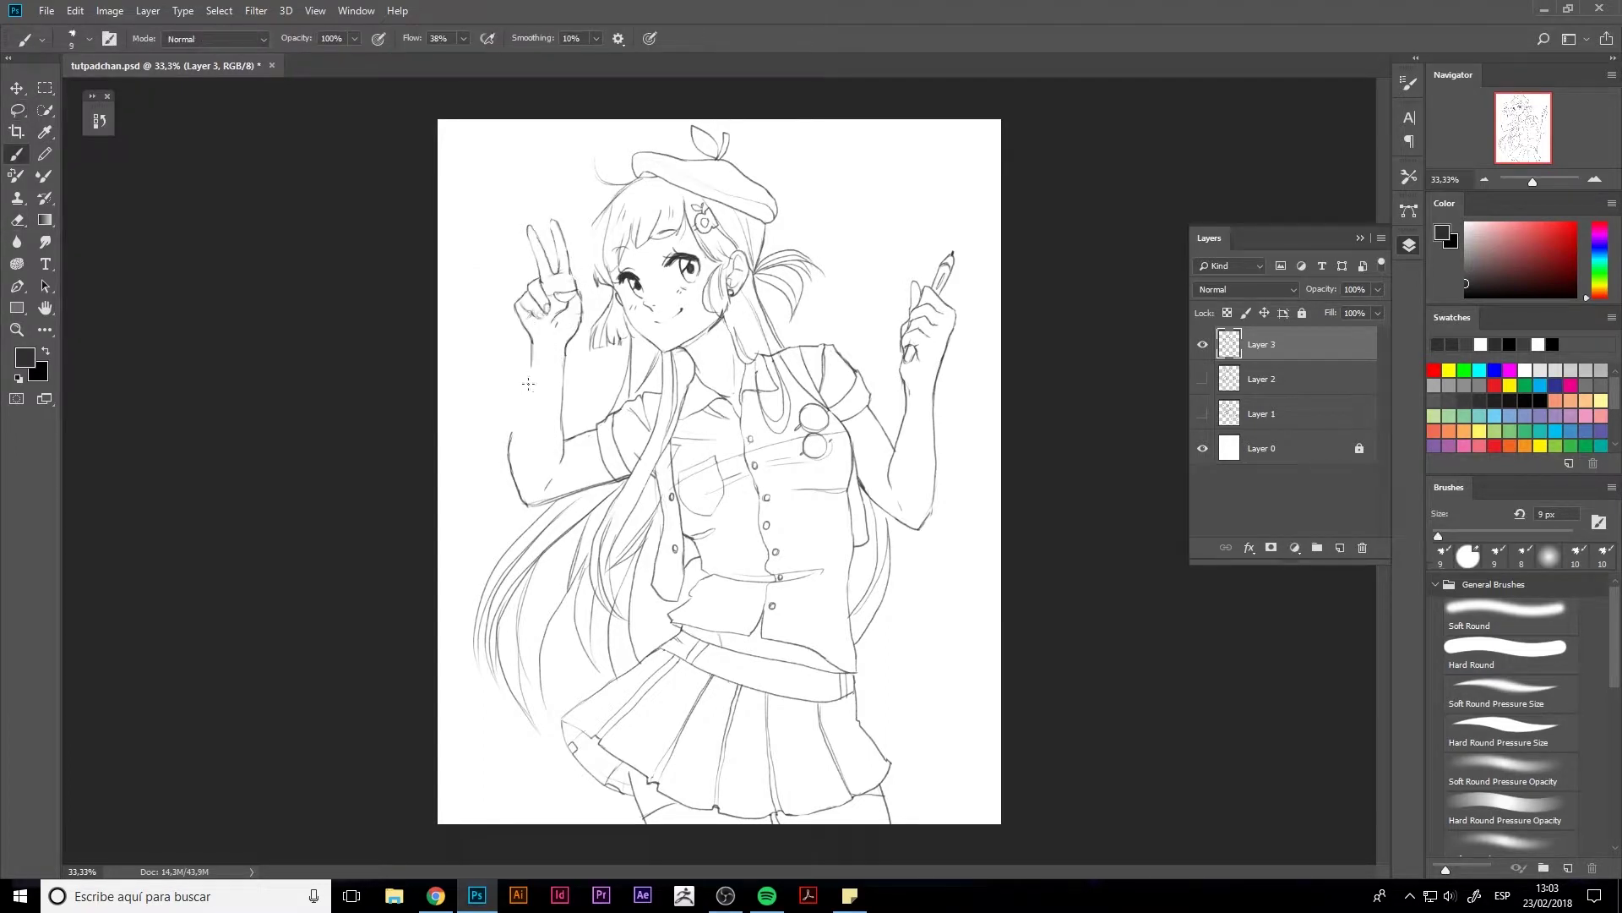
{"action": "mouse_move", "coordinate": [510, 497]}
{"action": "left_mouse_down"}
{"action": "mouse_move", "coordinate": [522, 393]}
{"action": "mouse_move", "coordinate": [511, 418]}
{"action": "mouse_move", "coordinate": [558, 448]}
{"action": "left_mouse_up"}
{"action": "key", "text": "e"}
{"action": "key", "text": "b"}
{"action": "key", "text": "e"}
{"action": "key", "text": "b"}
{"action": "mouse_move", "coordinate": [558, 374]}
{"action": "left_mouse_down"}
{"action": "mouse_move", "coordinate": [587, 432]}
{"action": "mouse_move", "coordinate": [554, 436]}
{"action": "mouse_move", "coordinate": [568, 436]}
{"action": "left_mouse_up"}
{"action": "key", "text": "e"}
{"action": "key", "text": "b"}
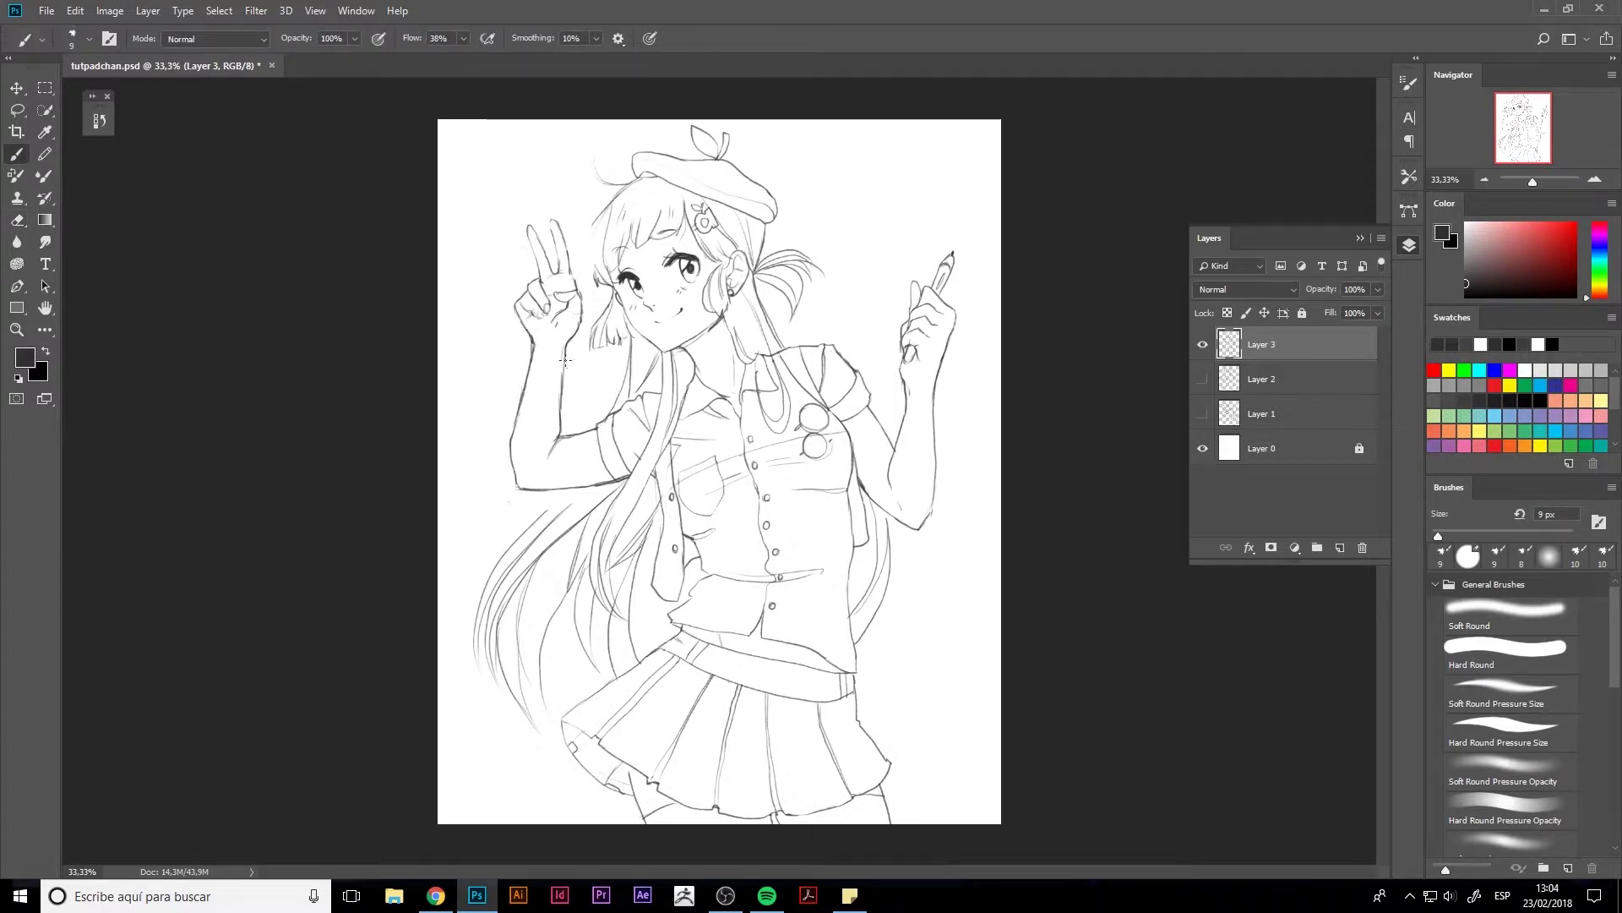
{"action": "left_click_drag", "start_coordinate": [565, 360], "coordinate": [564, 377]}
{"action": "key", "text": "e"}
- Select the raised forearm and hand and transform them into place
{"action": "key", "text": "b"}
{"action": "key", "text": "e"}
{"action": "key", "text": "b"}
{"action": "key", "text": "l"}
{"action": "mouse_move", "coordinate": [575, 419]}
{"action": "left_mouse_down"}
{"action": "mouse_move", "coordinate": [490, 498]}
{"action": "mouse_move", "coordinate": [575, 419]}
{"action": "mouse_move", "coordinate": [536, 463]}
{"action": "left_mouse_up"}
{"action": "key", "text": "ctrl+t"}
{"action": "key", "text": "Return"}
{"action": "key", "text": "ctrl+d"}
- Add a short stroke to the arm line
{"action": "key", "text": "e"}
{"action": "key", "text": "b"}
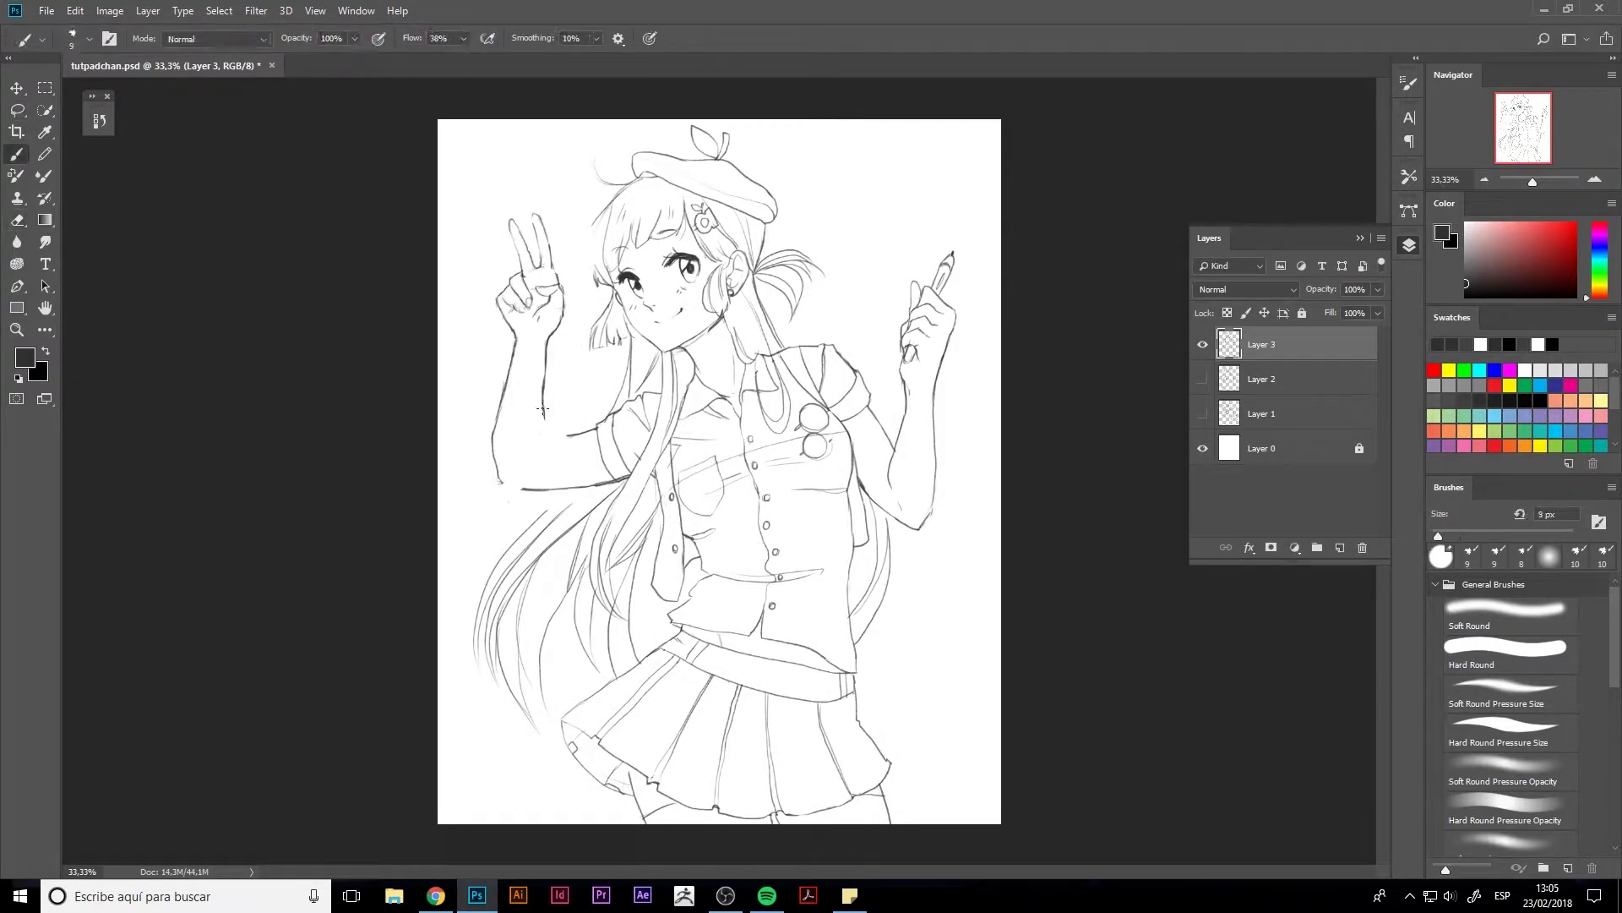
{"action": "key", "text": "e"}
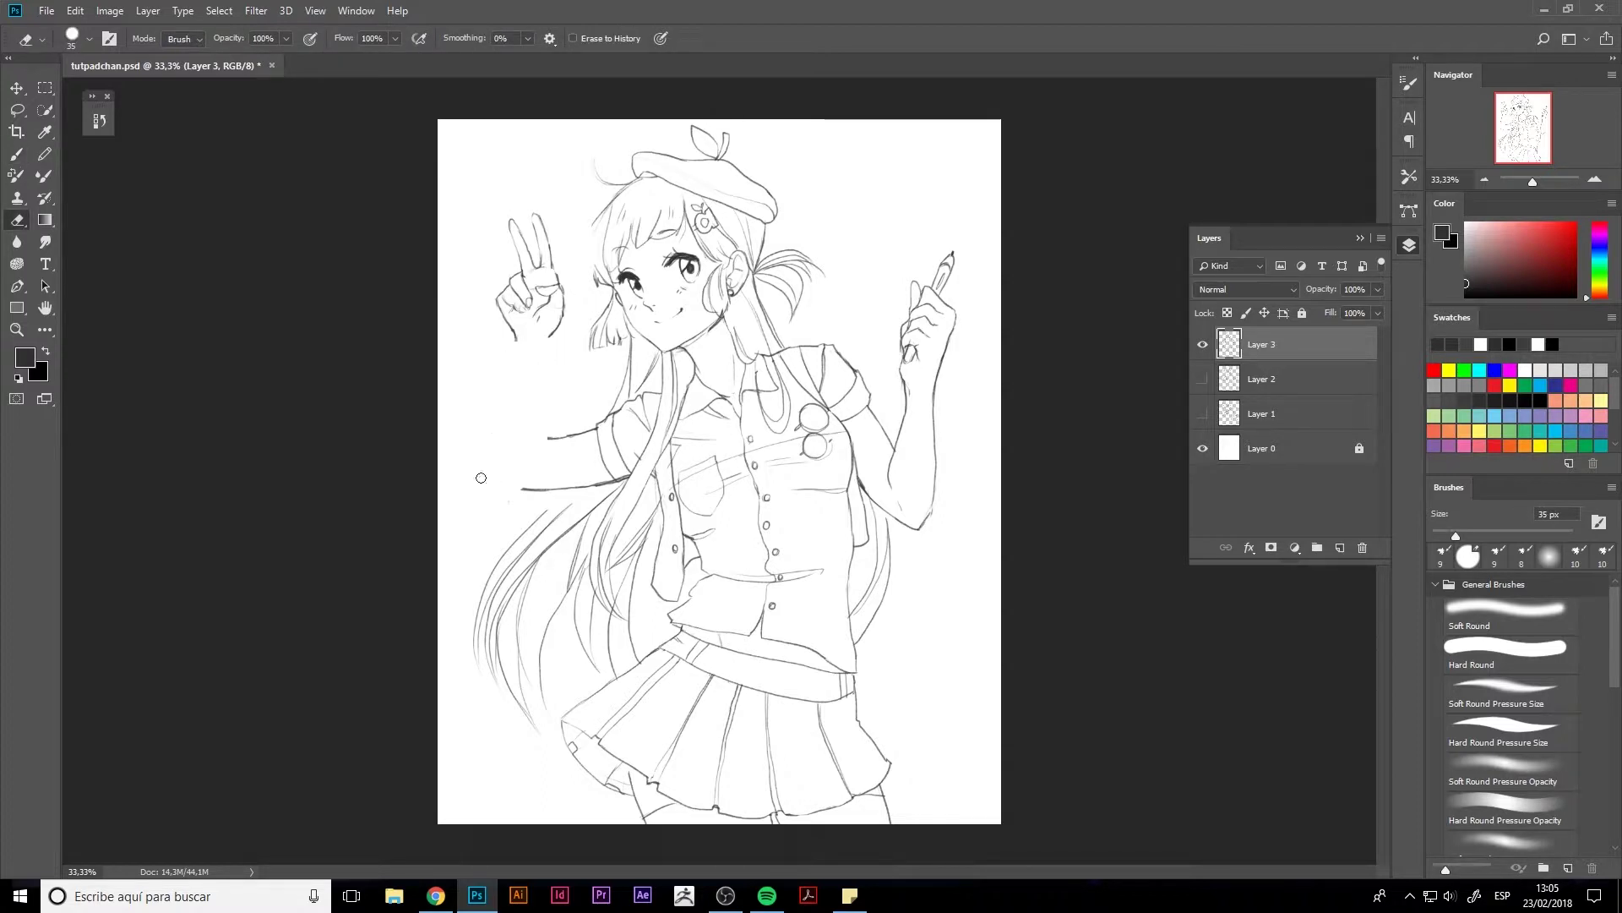
{"action": "key", "text": "b"}
{"action": "left_click_drag", "start_coordinate": [543, 446], "coordinate": [513, 487]}
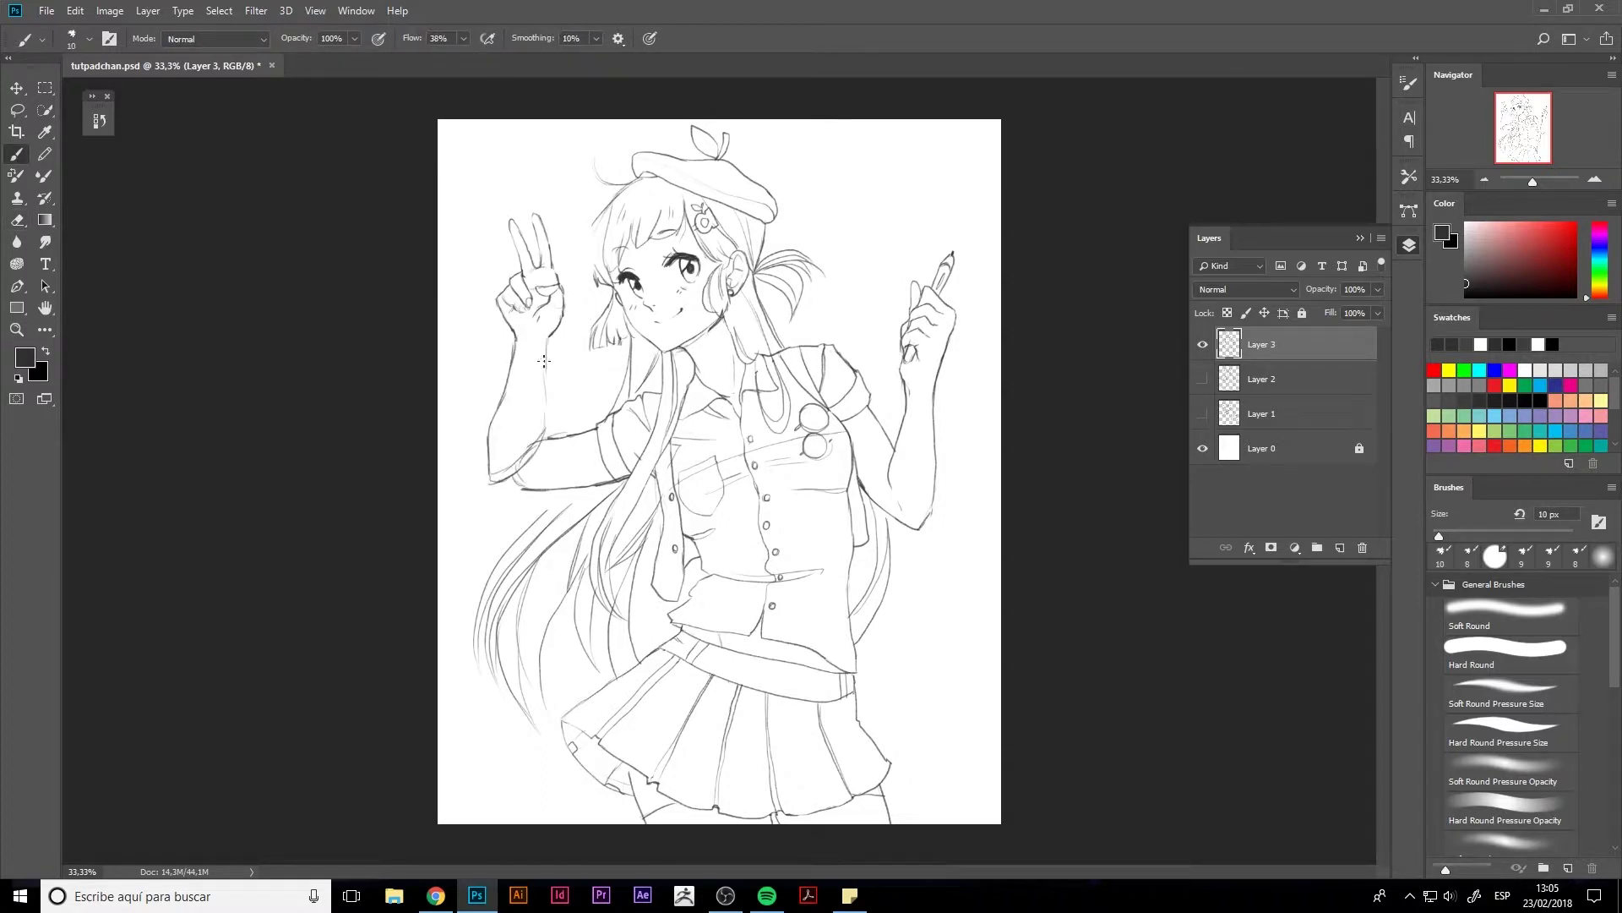
{"action": "key", "text": "e"}
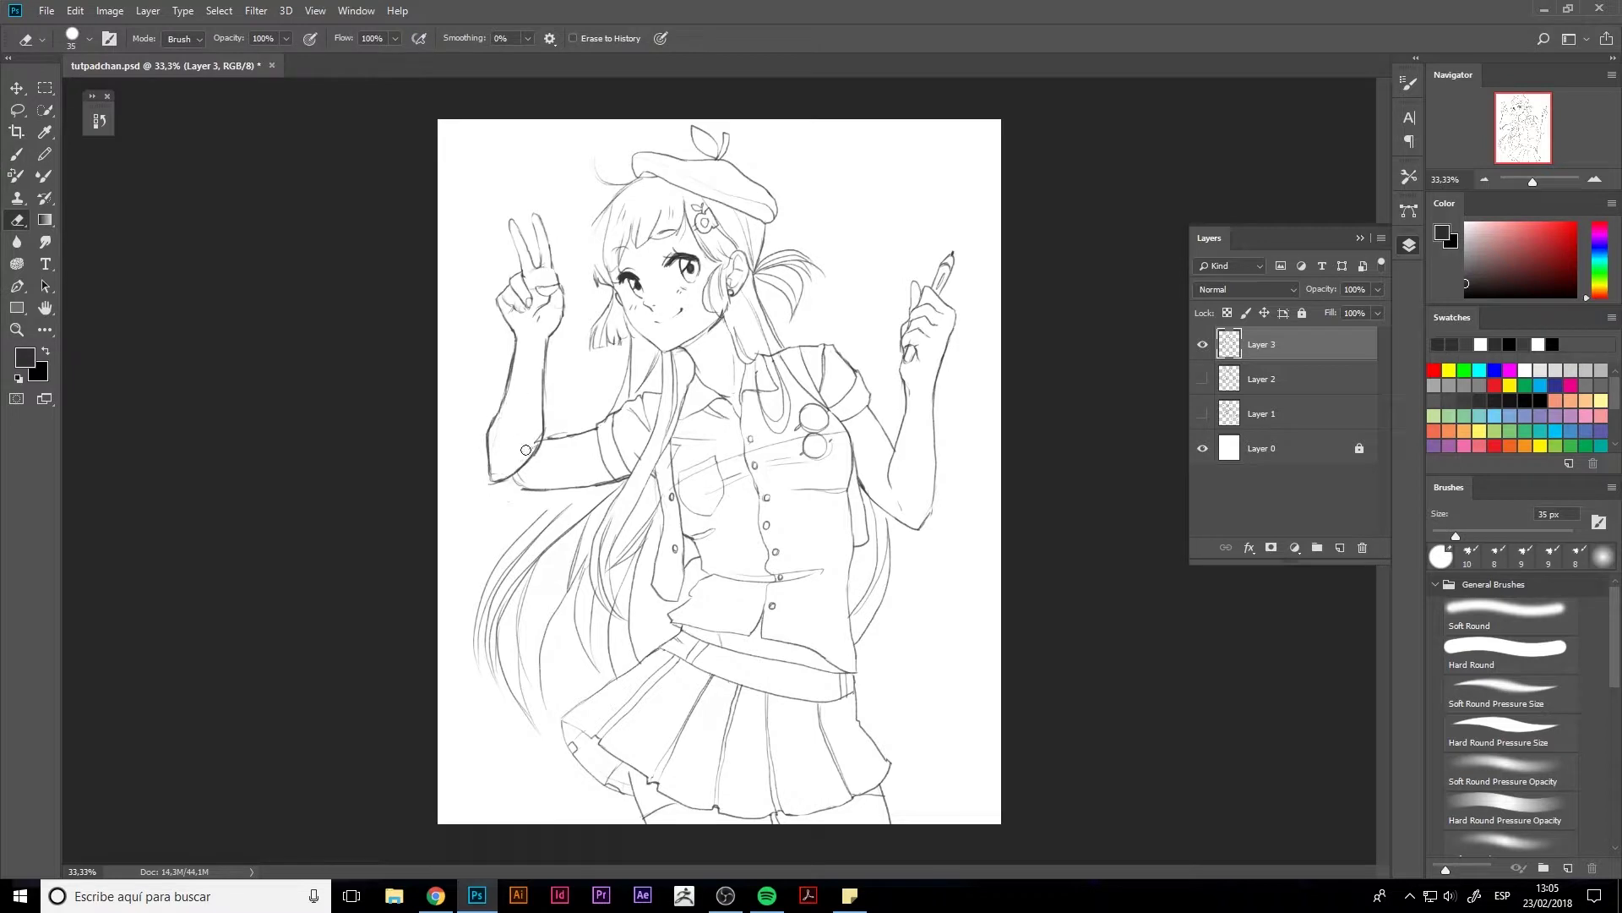
- Rotate the raised arm toward the head, straighten it upright, shift it left and shorten it
{"action": "key", "text": "l"}
{"action": "left_click_drag", "start_coordinate": [507, 474], "coordinate": [517, 485]}
{"action": "key", "text": "ctrl+t"}
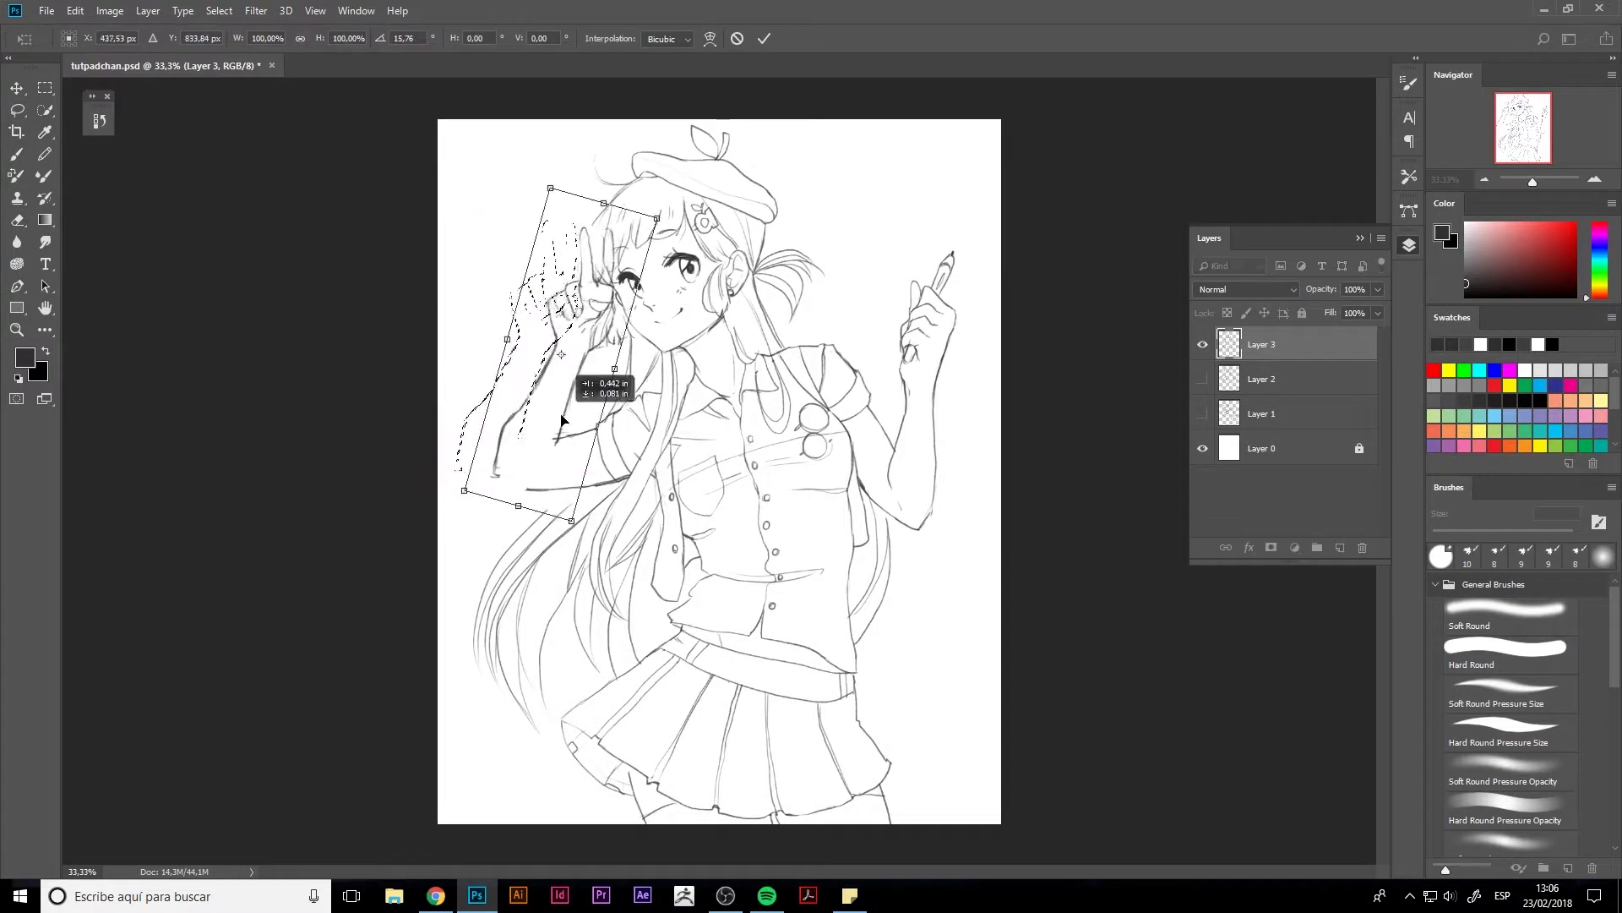
{"action": "mouse_move", "coordinate": [495, 198]}
{"action": "left_mouse_down"}
{"action": "mouse_move", "coordinate": [430, 254]}
{"action": "mouse_move", "coordinate": [476, 214]}
{"action": "left_mouse_up"}
{"action": "left_click_drag", "start_coordinate": [524, 338], "coordinate": [482, 336]}
{"action": "left_click_drag", "start_coordinate": [533, 515], "coordinate": [532, 503]}
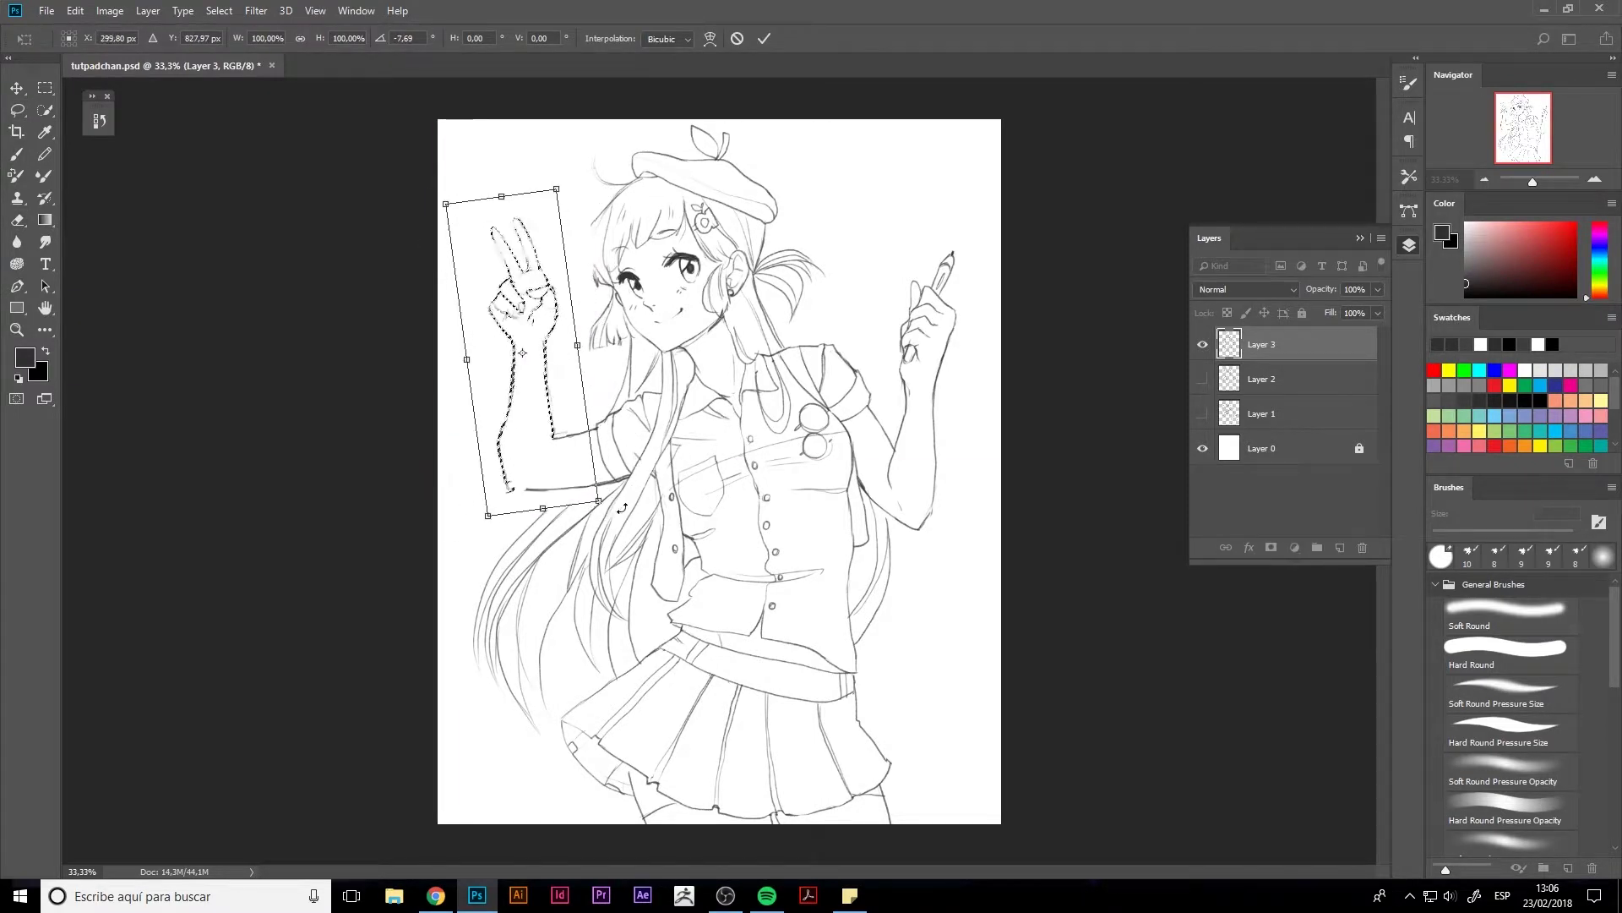
{"action": "key", "text": "Return"}
{"action": "key", "text": "b"}
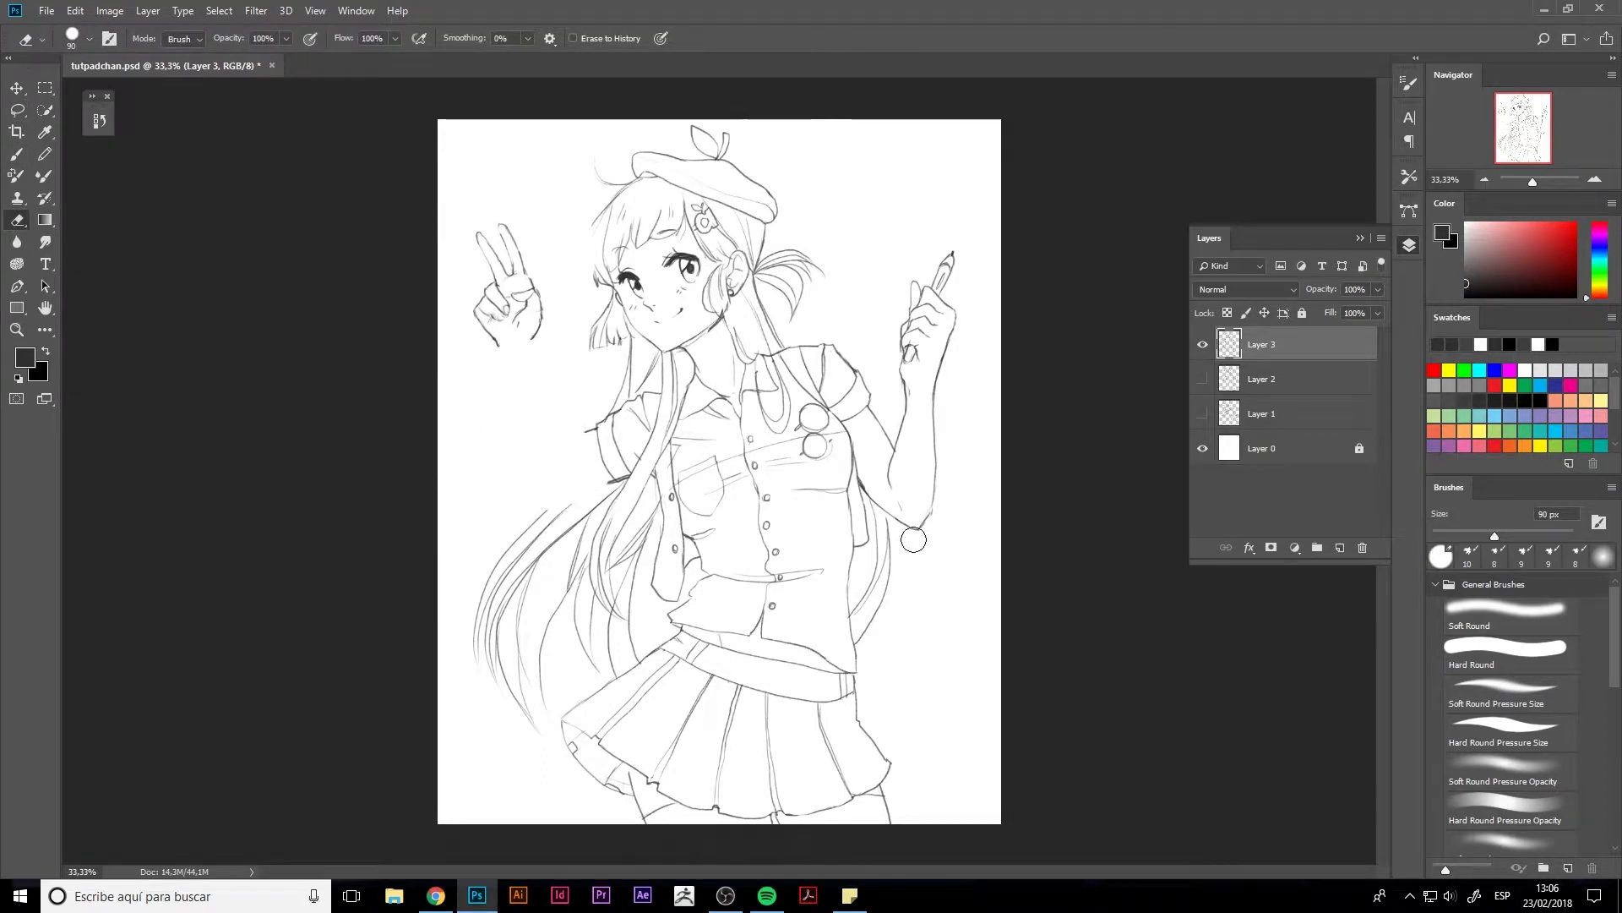
- Pick red, group and hide the two sketch layers, and add an empty colour layer
{"action": "left_click", "coordinate": [1464, 539]}
{"action": "left_click", "coordinate": [1293, 379]}
{"action": "left_click", "coordinate": [1293, 413], "text": "shift"}
{"action": "key", "text": "ctrl+g"}
{"action": "left_click", "coordinate": [1203, 372]}
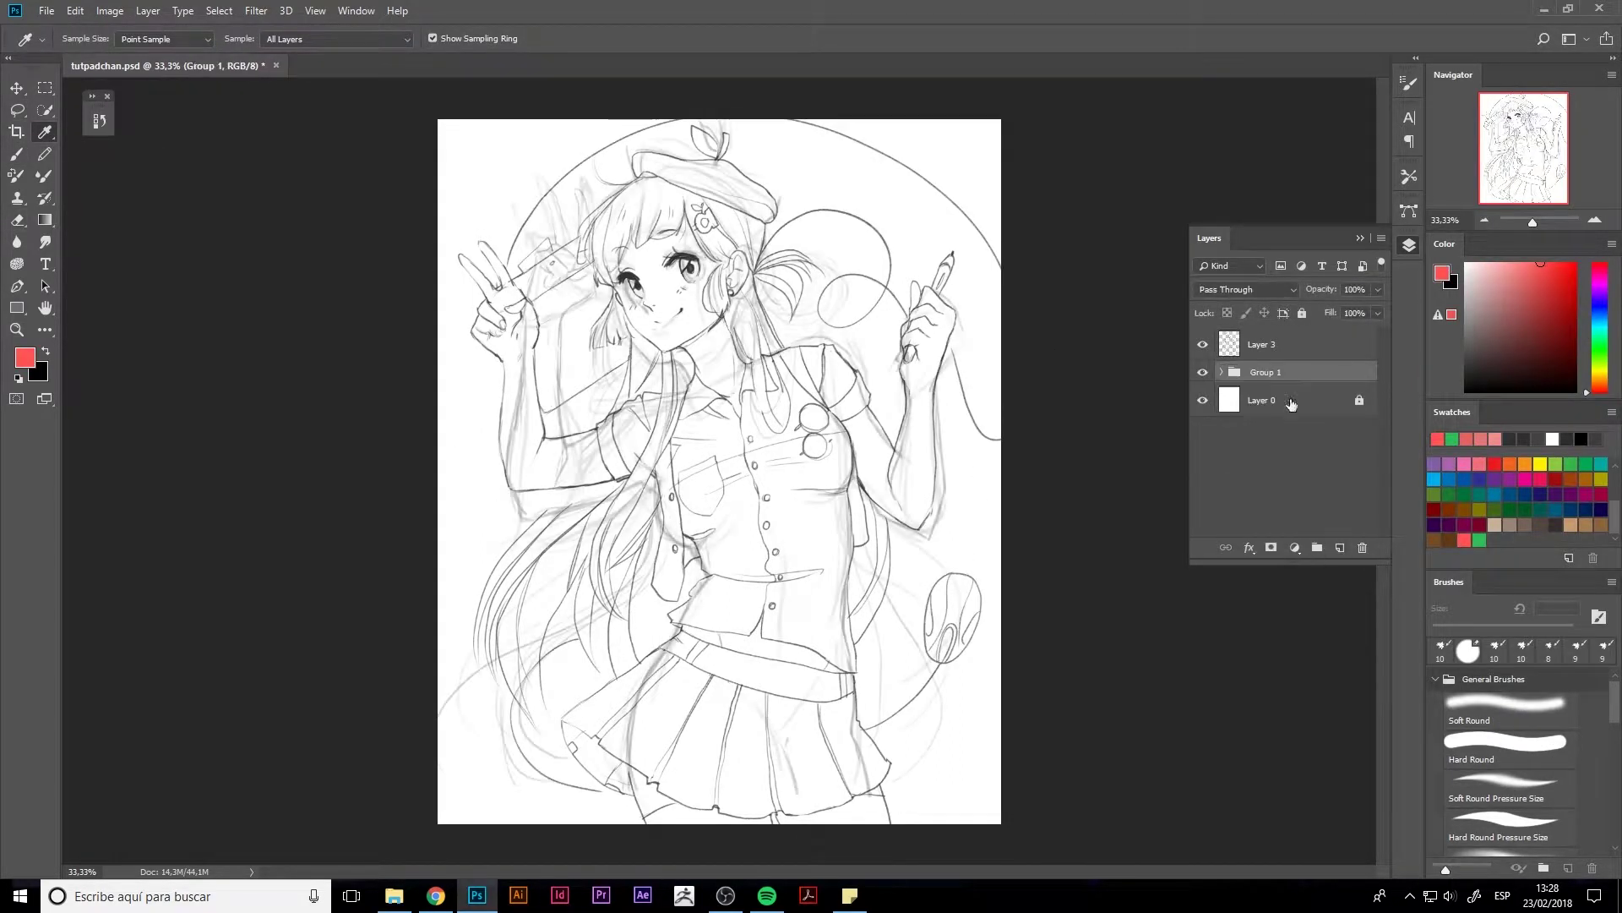
{"action": "left_click", "coordinate": [1204, 373]}
{"action": "left_click", "coordinate": [1339, 547]}
- With a pressure hard round brush at 5% smoothing, paint the bangs, ear strand and collar bow red
{"action": "key", "text": "b"}
{"action": "left_click", "coordinate": [1504, 823]}
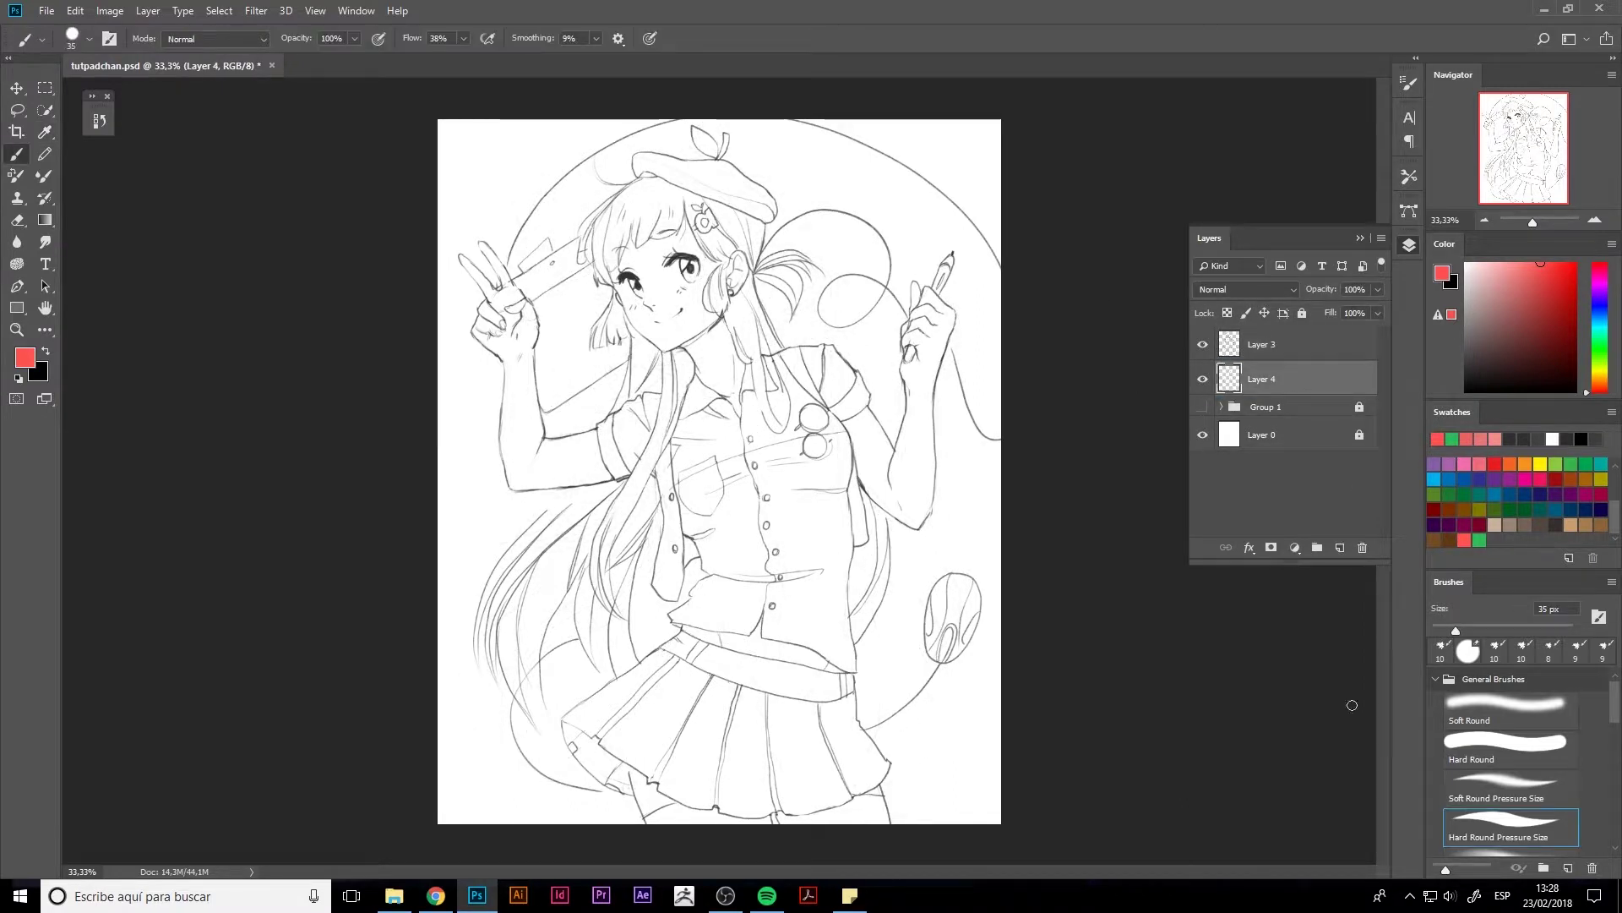
{"action": "left_click", "coordinate": [596, 38]}
{"action": "left_click_drag", "start_coordinate": [595, 59], "coordinate": [592, 60]}
{"action": "mouse_move", "coordinate": [697, 207]}
{"action": "left_mouse_down"}
{"action": "mouse_move", "coordinate": [718, 253]}
{"action": "mouse_move", "coordinate": [752, 229]}
{"action": "mouse_move", "coordinate": [665, 218]}
{"action": "left_mouse_up"}
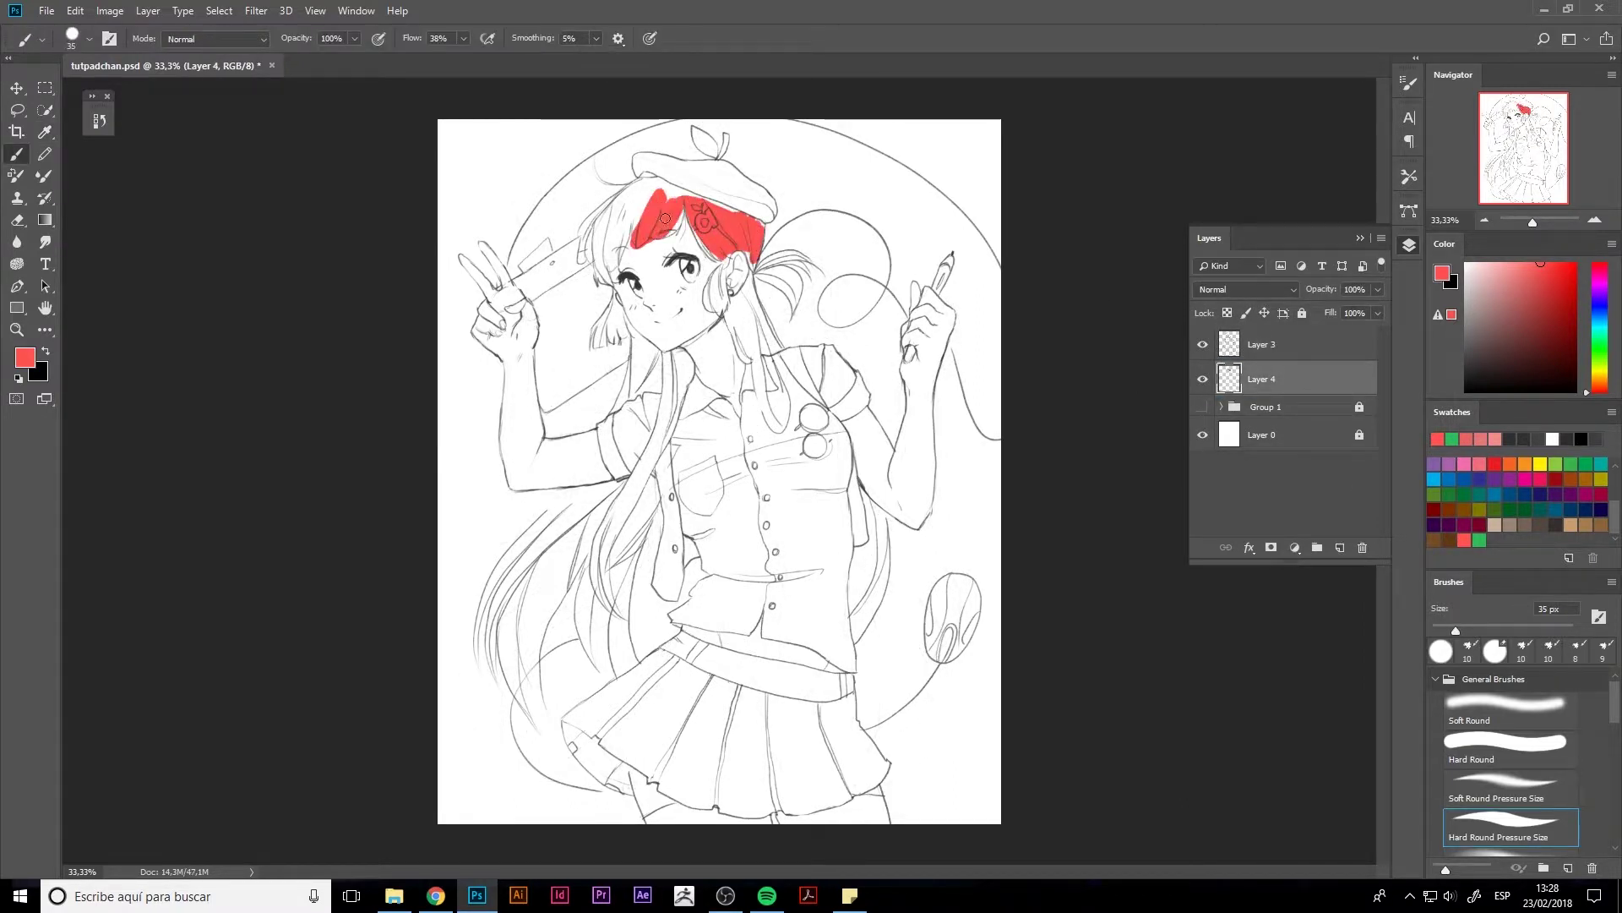
{"action": "mouse_move", "coordinate": [720, 265]}
{"action": "left_mouse_down"}
{"action": "mouse_move", "coordinate": [734, 314]}
{"action": "mouse_move", "coordinate": [764, 342]}
{"action": "mouse_move", "coordinate": [741, 330]}
{"action": "mouse_move", "coordinate": [777, 346]}
{"action": "left_mouse_up"}
{"action": "left_click_drag", "start_coordinate": [680, 355], "coordinate": [663, 444]}
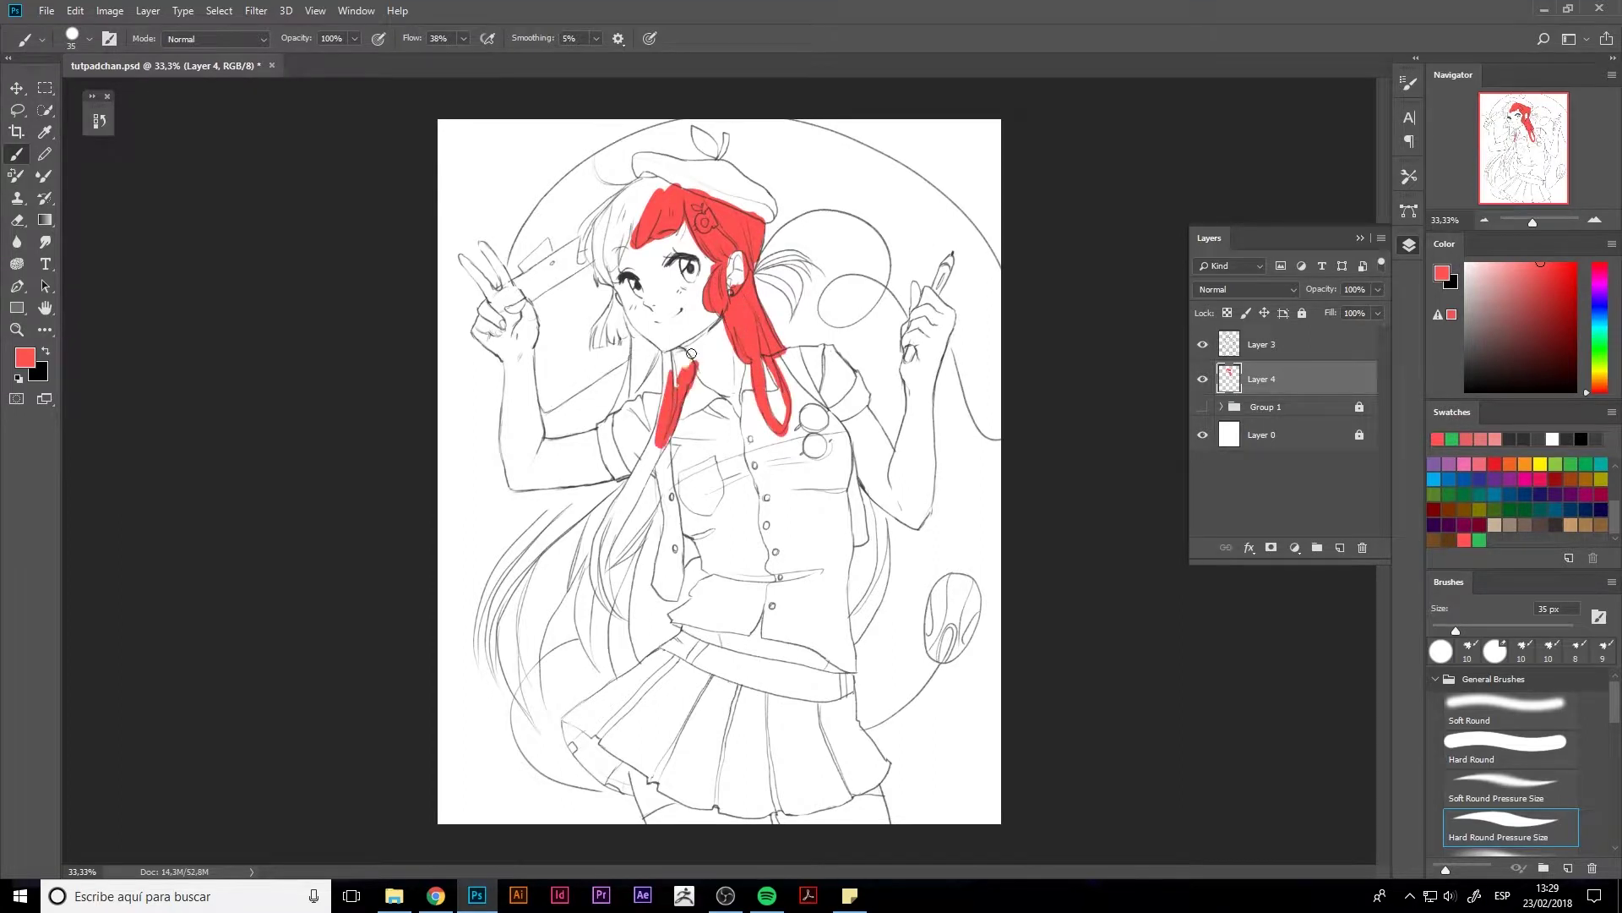
{"action": "mouse_move", "coordinate": [643, 376]}
{"action": "left_mouse_down"}
{"action": "mouse_move", "coordinate": [662, 372]}
{"action": "mouse_move", "coordinate": [623, 308]}
{"action": "mouse_move", "coordinate": [620, 334]}
{"action": "left_mouse_up"}
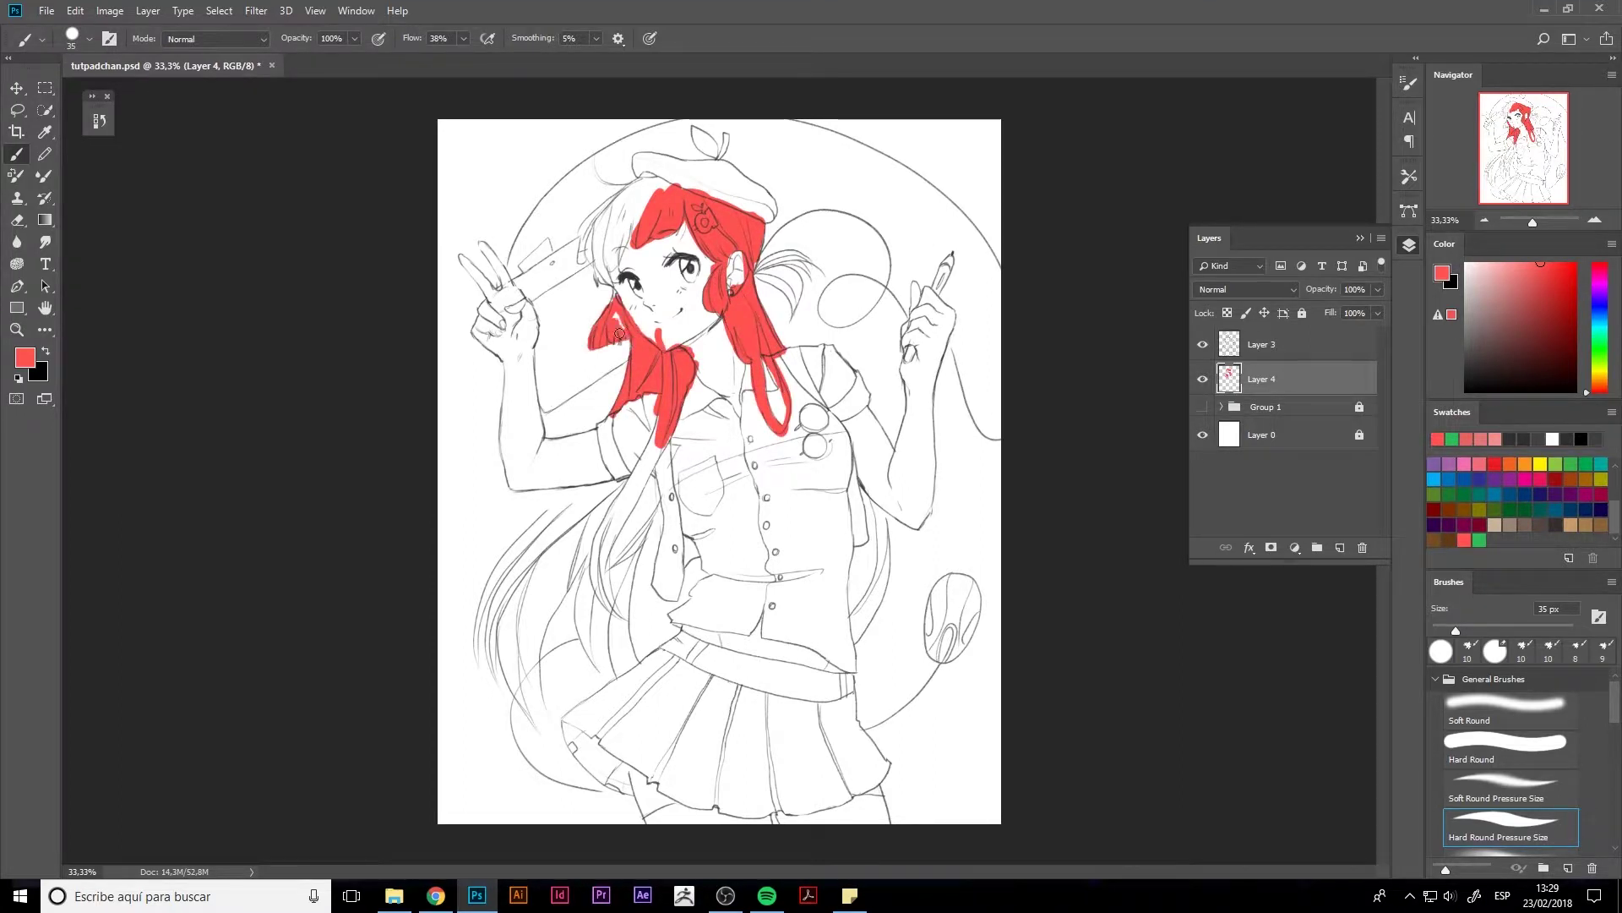
- Fill the left hair and ponytail red, undo face marks, and extend strands down to the skirt
{"action": "mouse_move", "coordinate": [609, 257]}
{"action": "left_mouse_down"}
{"action": "mouse_move", "coordinate": [588, 283]}
{"action": "mouse_move", "coordinate": [679, 184]}
{"action": "left_mouse_up"}
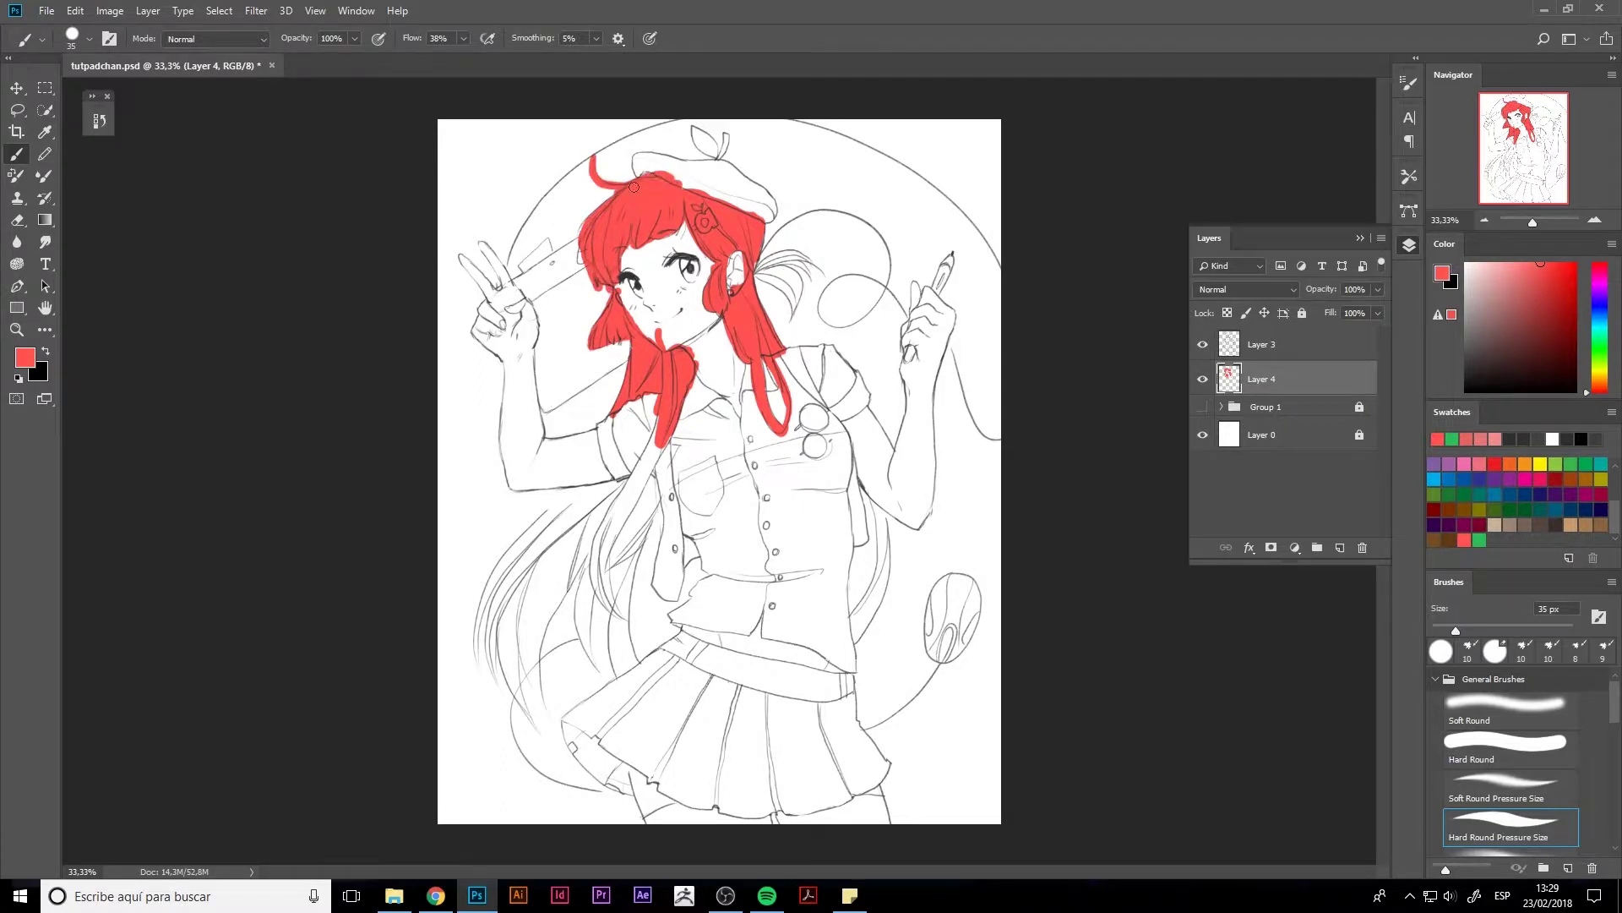
{"action": "left_click_drag", "start_coordinate": [752, 272], "coordinate": [795, 264]}
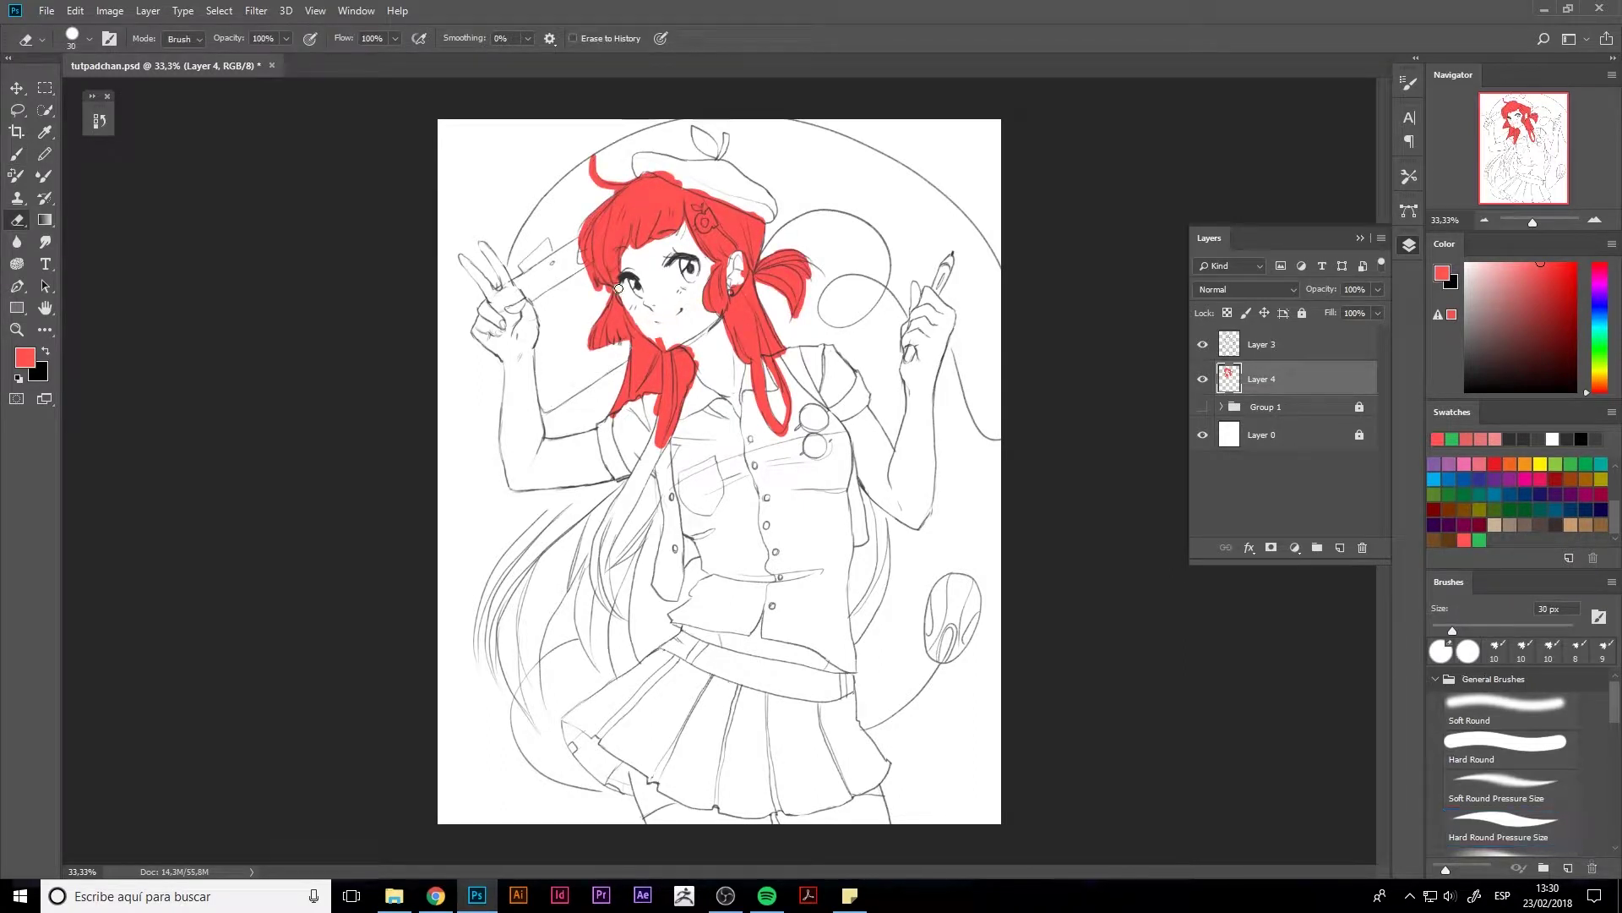
{"action": "key", "text": "ctrl+z"}
{"action": "left_click_drag", "start_coordinate": [655, 413], "coordinate": [621, 642]}
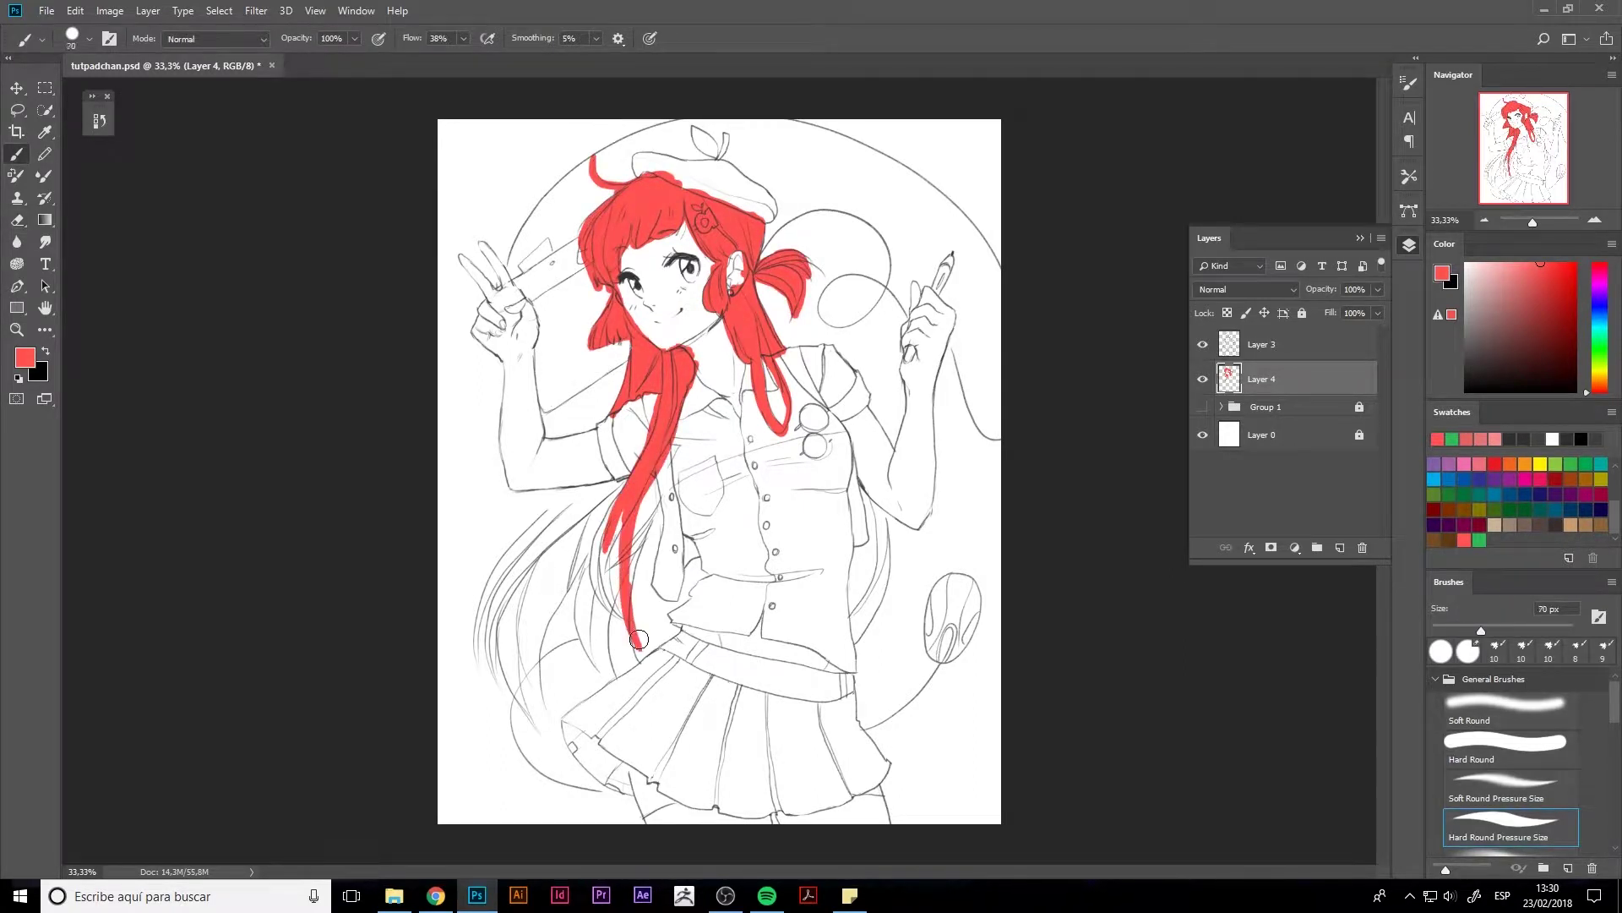
{"action": "left_click_drag", "start_coordinate": [693, 549], "coordinate": [624, 672]}
{"action": "left_click_drag", "start_coordinate": [596, 502], "coordinate": [617, 680]}
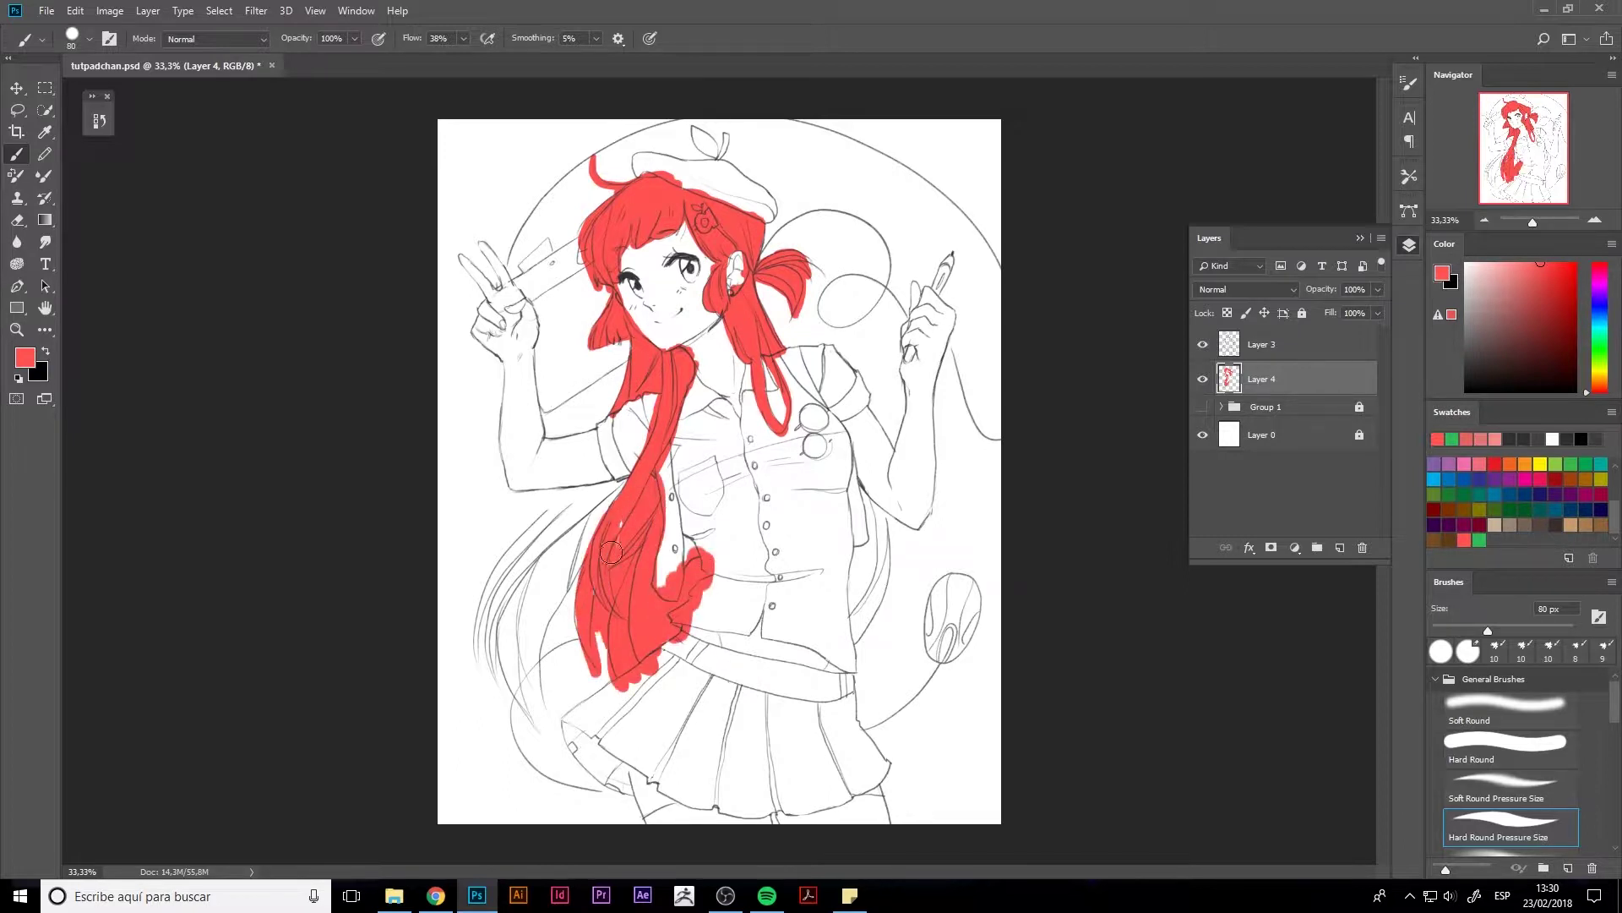
- Finish filling the long left hair red and add red strands on the right side
{"action": "left_click_drag", "start_coordinate": [622, 464], "coordinate": [511, 592]}
{"action": "left_click_drag", "start_coordinate": [579, 541], "coordinate": [540, 719]}
{"action": "left_click_drag", "start_coordinate": [520, 566], "coordinate": [532, 718]}
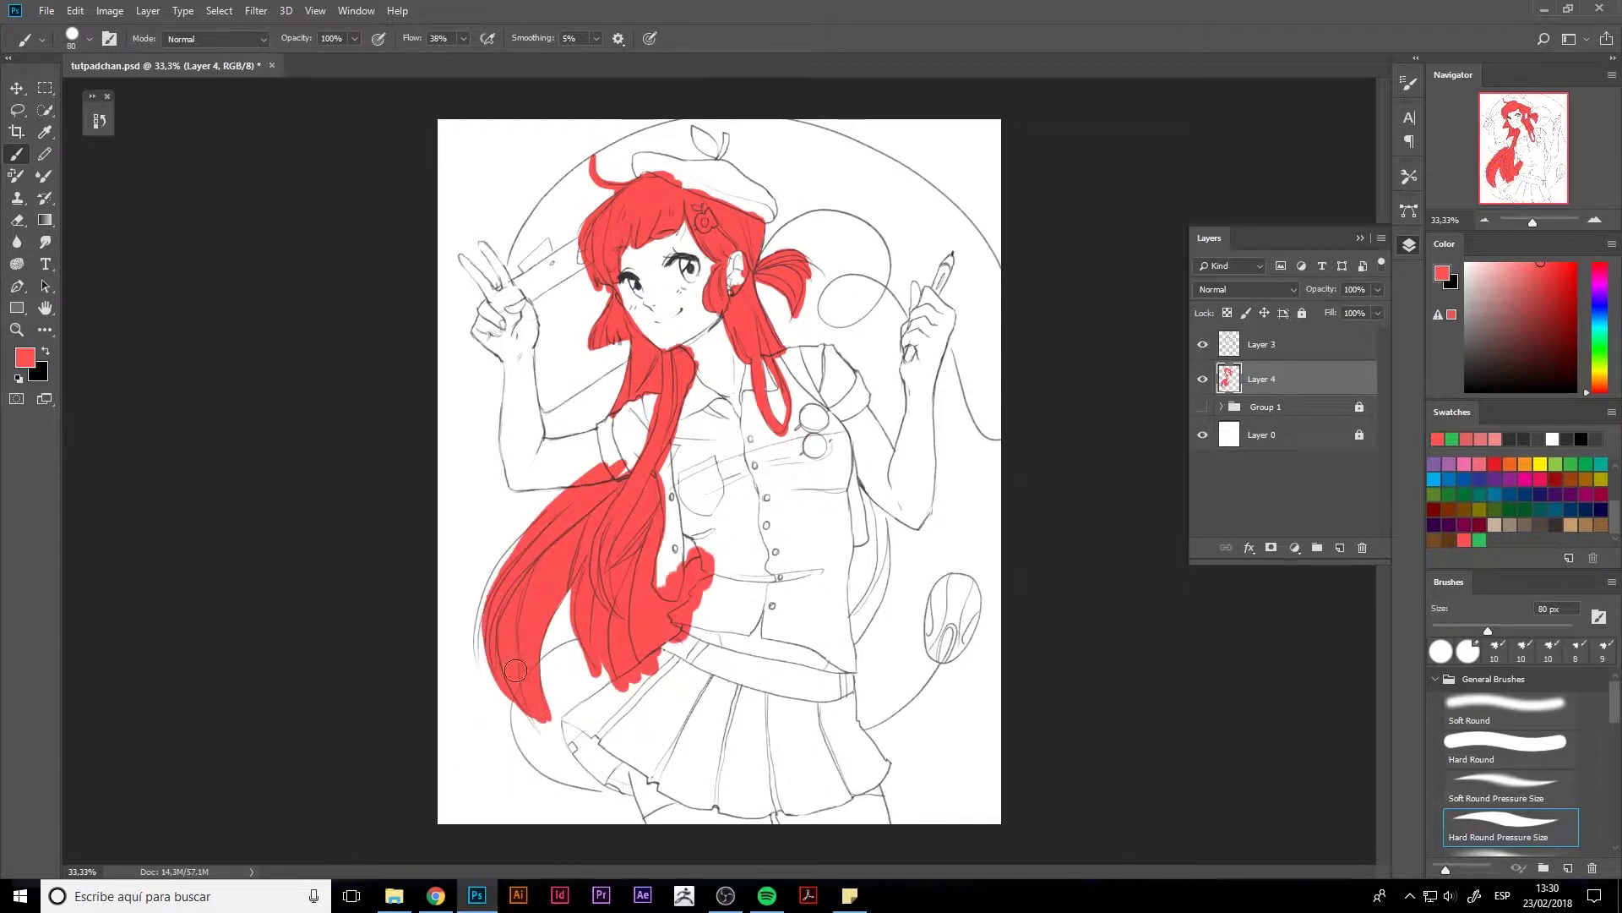
{"action": "left_click_drag", "start_coordinate": [490, 532], "coordinate": [498, 621]}
{"action": "left_click_drag", "start_coordinate": [883, 554], "coordinate": [845, 651]}
{"action": "left_click_drag", "start_coordinate": [807, 431], "coordinate": [883, 541]}
{"action": "left_click_drag", "start_coordinate": [837, 482], "coordinate": [821, 609]}
- With a 10 px eraser, clean red spill along the bow's right edge and lower collar
{"action": "key", "text": "e"}
{"action": "scroll", "coordinate": [592, 332], "scroll_direction": "up", "scroll_amount": 4}
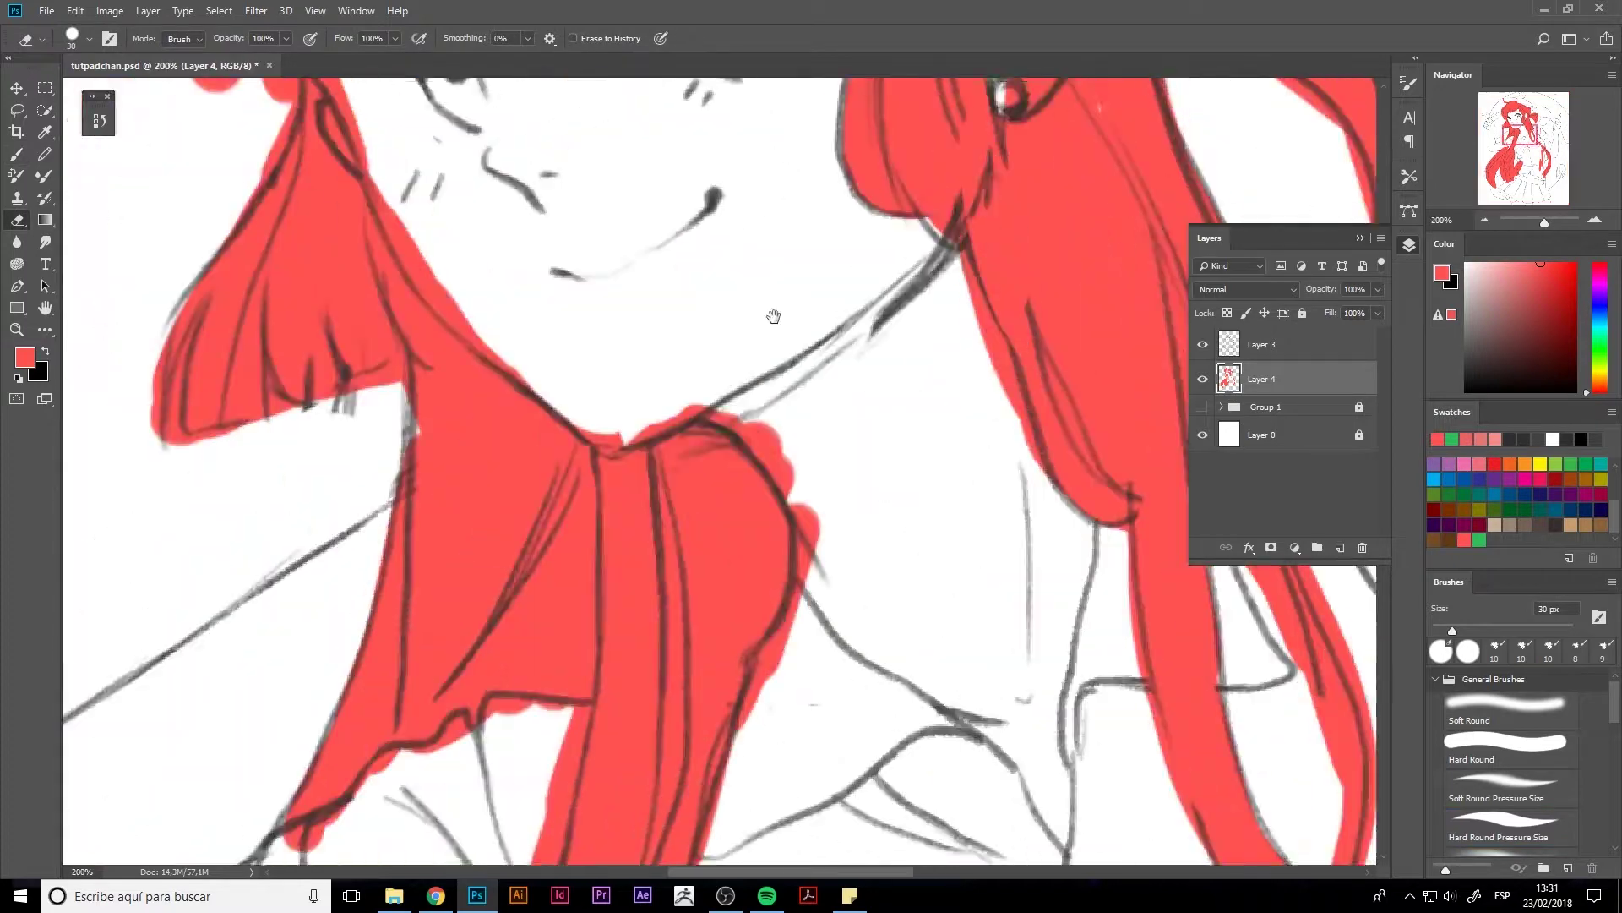
{"action": "key", "text": "bracketleft"}
{"action": "key", "text": "bracketleft"}
{"action": "mouse_move", "coordinate": [753, 429]}
{"action": "left_mouse_down"}
{"action": "mouse_move", "coordinate": [803, 511]}
{"action": "mouse_move", "coordinate": [743, 721]}
{"action": "left_mouse_up"}
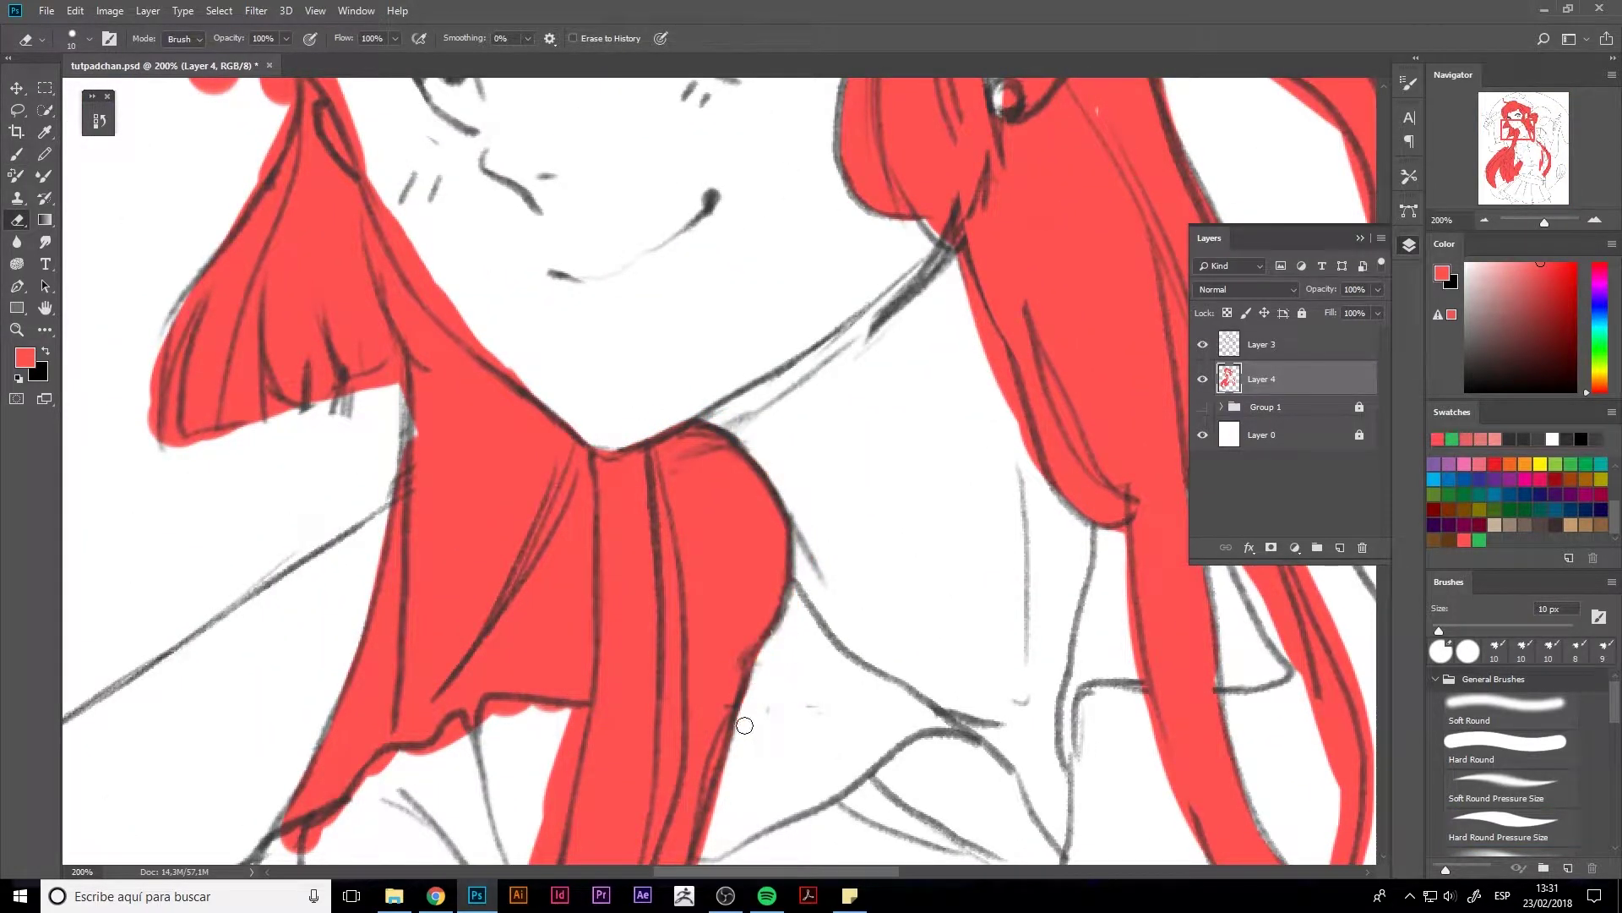
{"action": "left_click_drag", "start_coordinate": [574, 710], "coordinate": [454, 727]}
{"action": "scroll", "coordinate": [454, 726], "scroll_direction": "down", "scroll_amount": 3}
- With a 5 px eraser, clean red spill along the bow's left and lower edges
{"action": "key", "text": "b"}
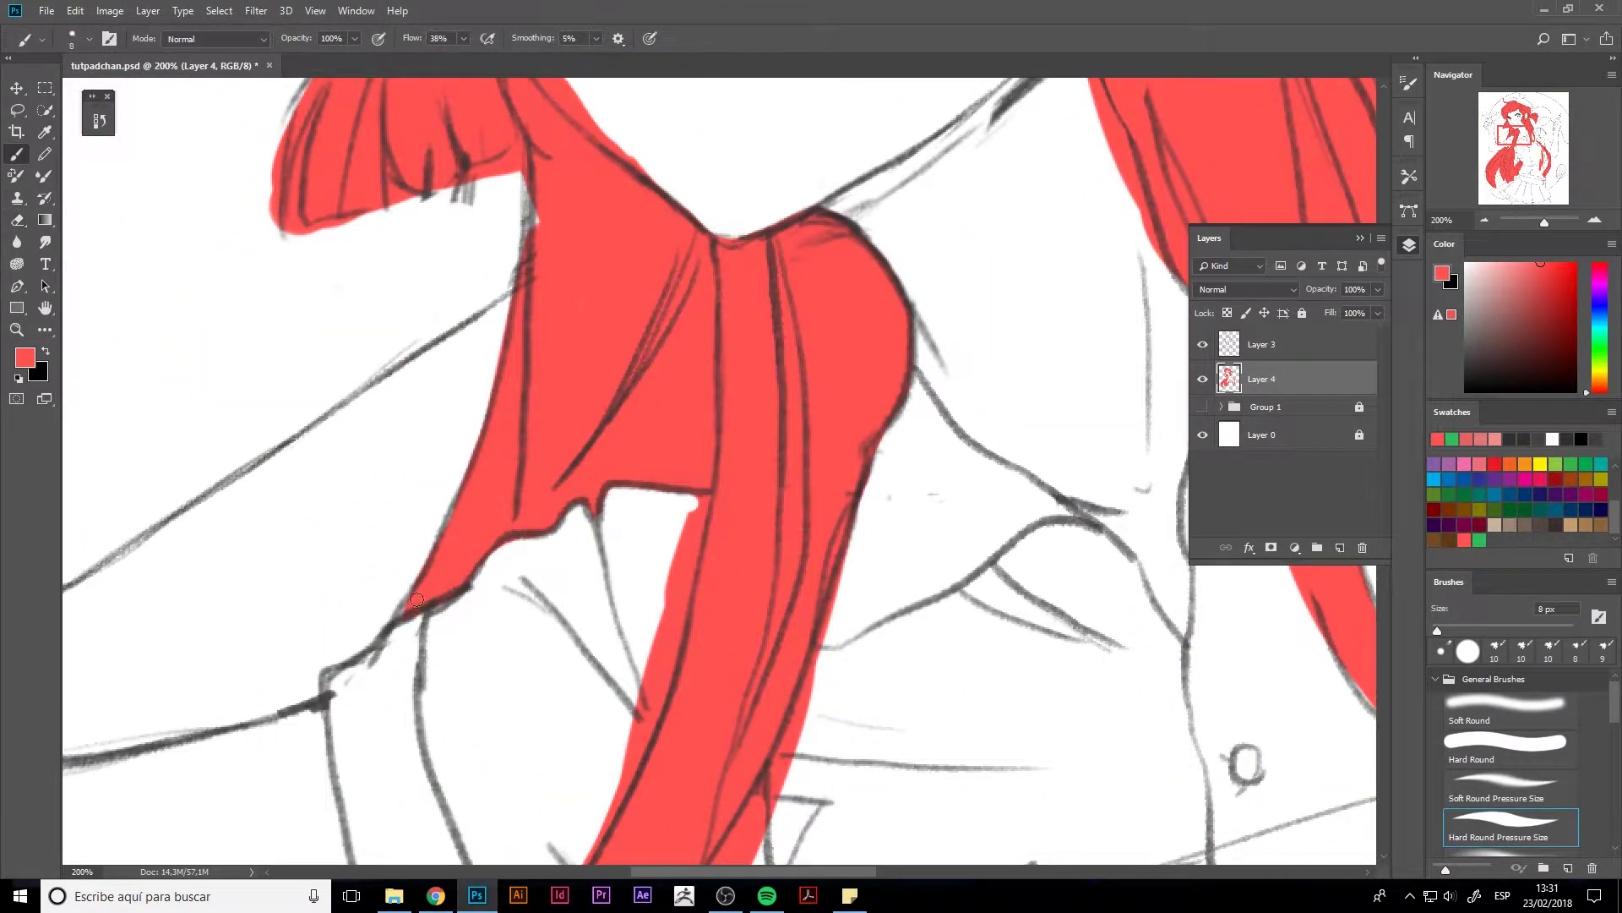
{"action": "scroll", "coordinate": [564, 441], "scroll_direction": "up", "scroll_amount": 4}
{"action": "key", "text": "e"}
{"action": "scroll", "coordinate": [565, 440], "scroll_direction": "up", "scroll_amount": 3}
{"action": "scroll", "coordinate": [564, 441], "scroll_direction": "left", "scroll_amount": 3}
{"action": "key", "text": "bracketleft"}
{"action": "left_click_drag", "start_coordinate": [470, 515], "coordinate": [471, 619]}
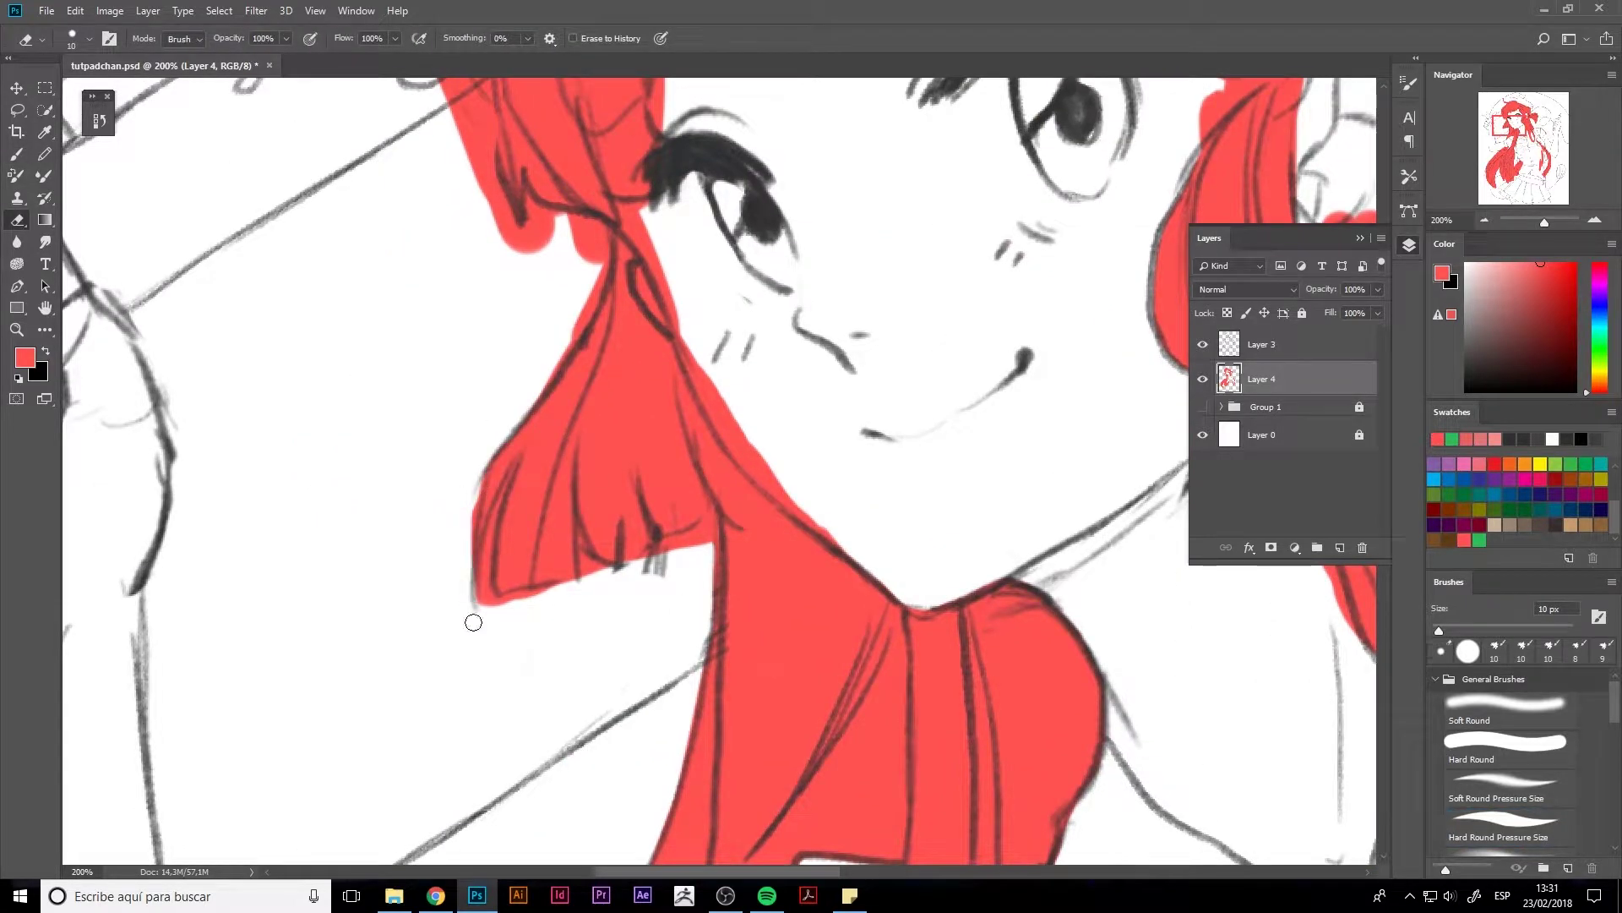
{"action": "left_click_drag", "start_coordinate": [507, 474], "coordinate": [476, 615]}
{"action": "left_click_drag", "start_coordinate": [586, 582], "coordinate": [714, 541]}
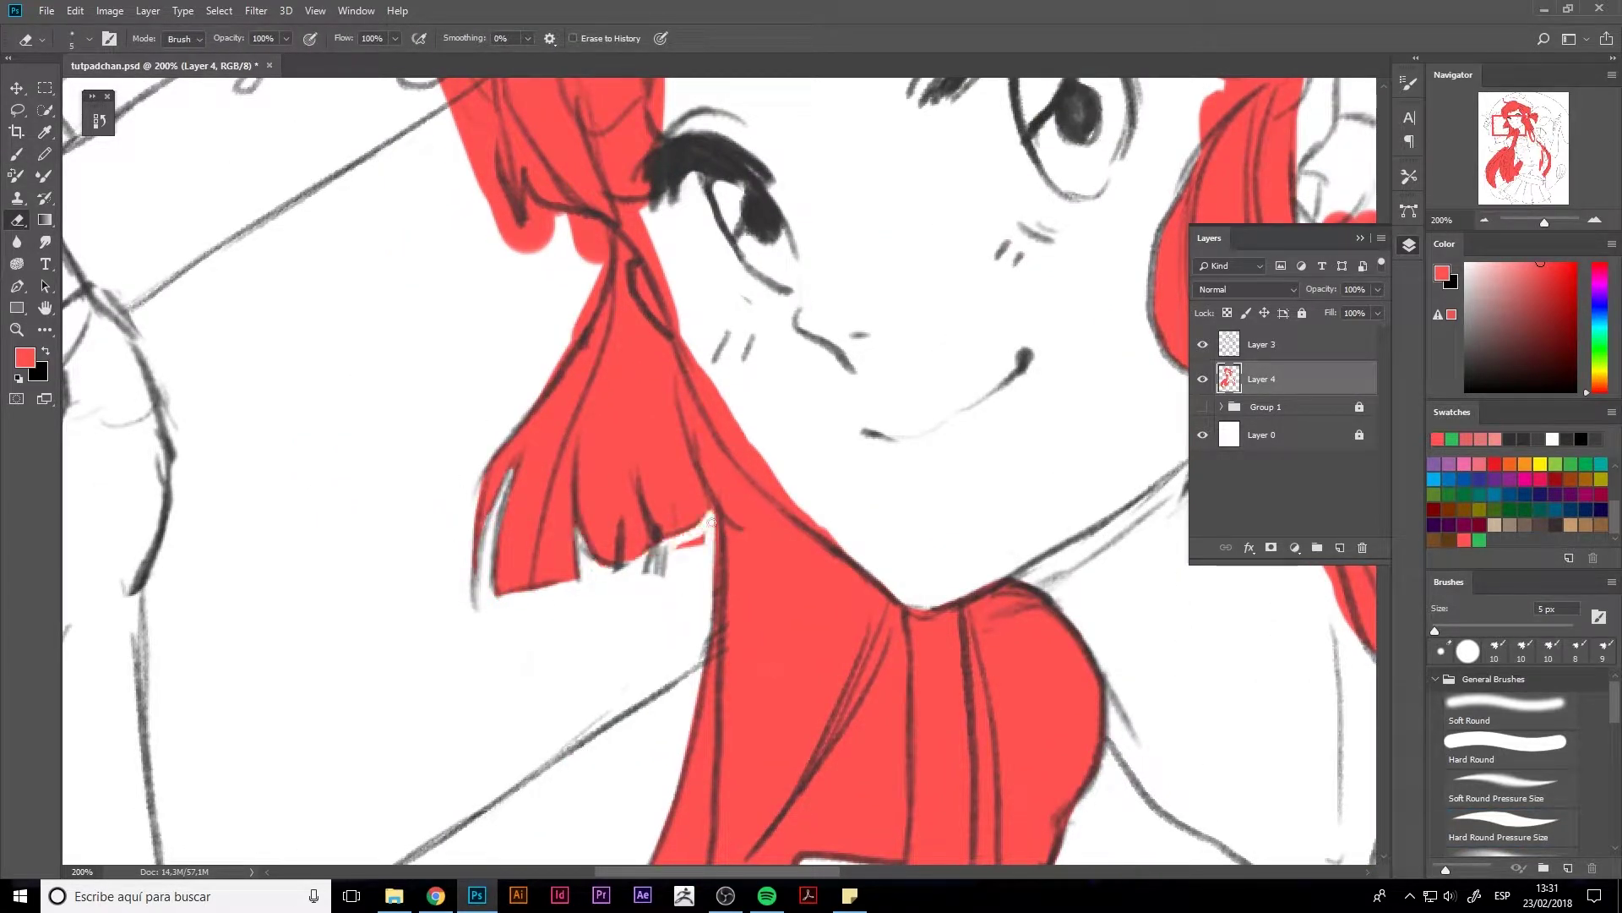
- Erase red spill along the hair edge beside the cheek and face
{"action": "scroll", "coordinate": [714, 583], "scroll_direction": "up", "scroll_amount": 2}
{"action": "scroll", "coordinate": [592, 549], "scroll_direction": "up", "scroll_amount": 2}
{"action": "mouse_move", "coordinate": [583, 595]}
{"action": "left_mouse_down"}
{"action": "mouse_move", "coordinate": [597, 524]}
{"action": "mouse_move", "coordinate": [503, 446]}
{"action": "left_mouse_up"}
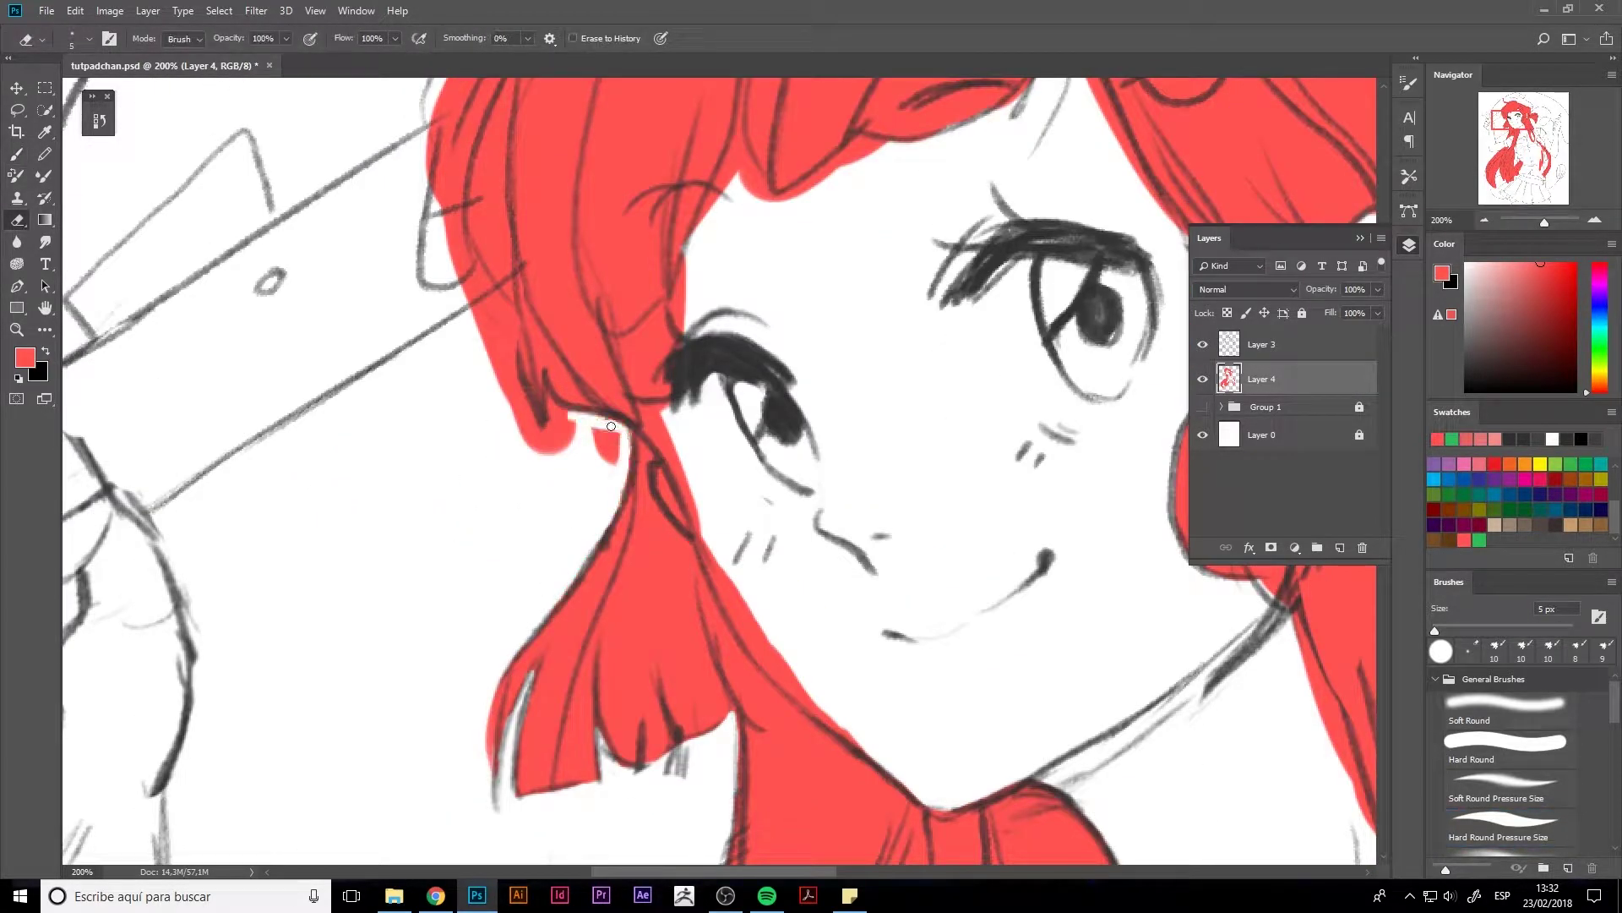
{"action": "scroll", "coordinate": [535, 449], "scroll_direction": "up", "scroll_amount": 2}
{"action": "scroll", "coordinate": [535, 448], "scroll_direction": "right", "scroll_amount": 3}
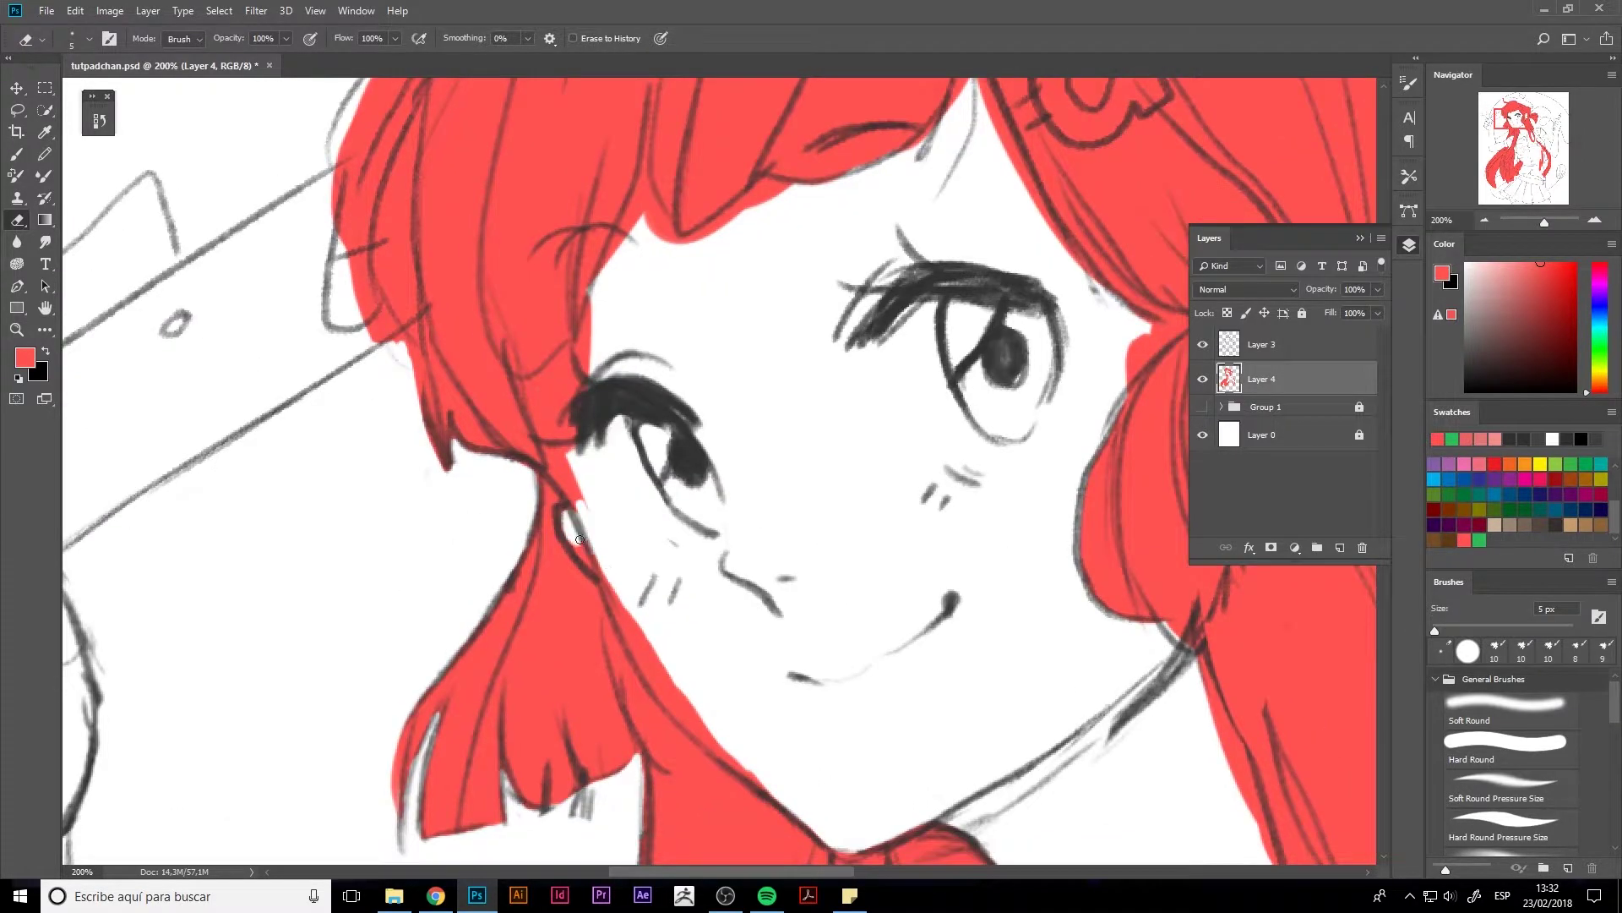
{"action": "left_click_drag", "start_coordinate": [592, 578], "coordinate": [554, 464]}
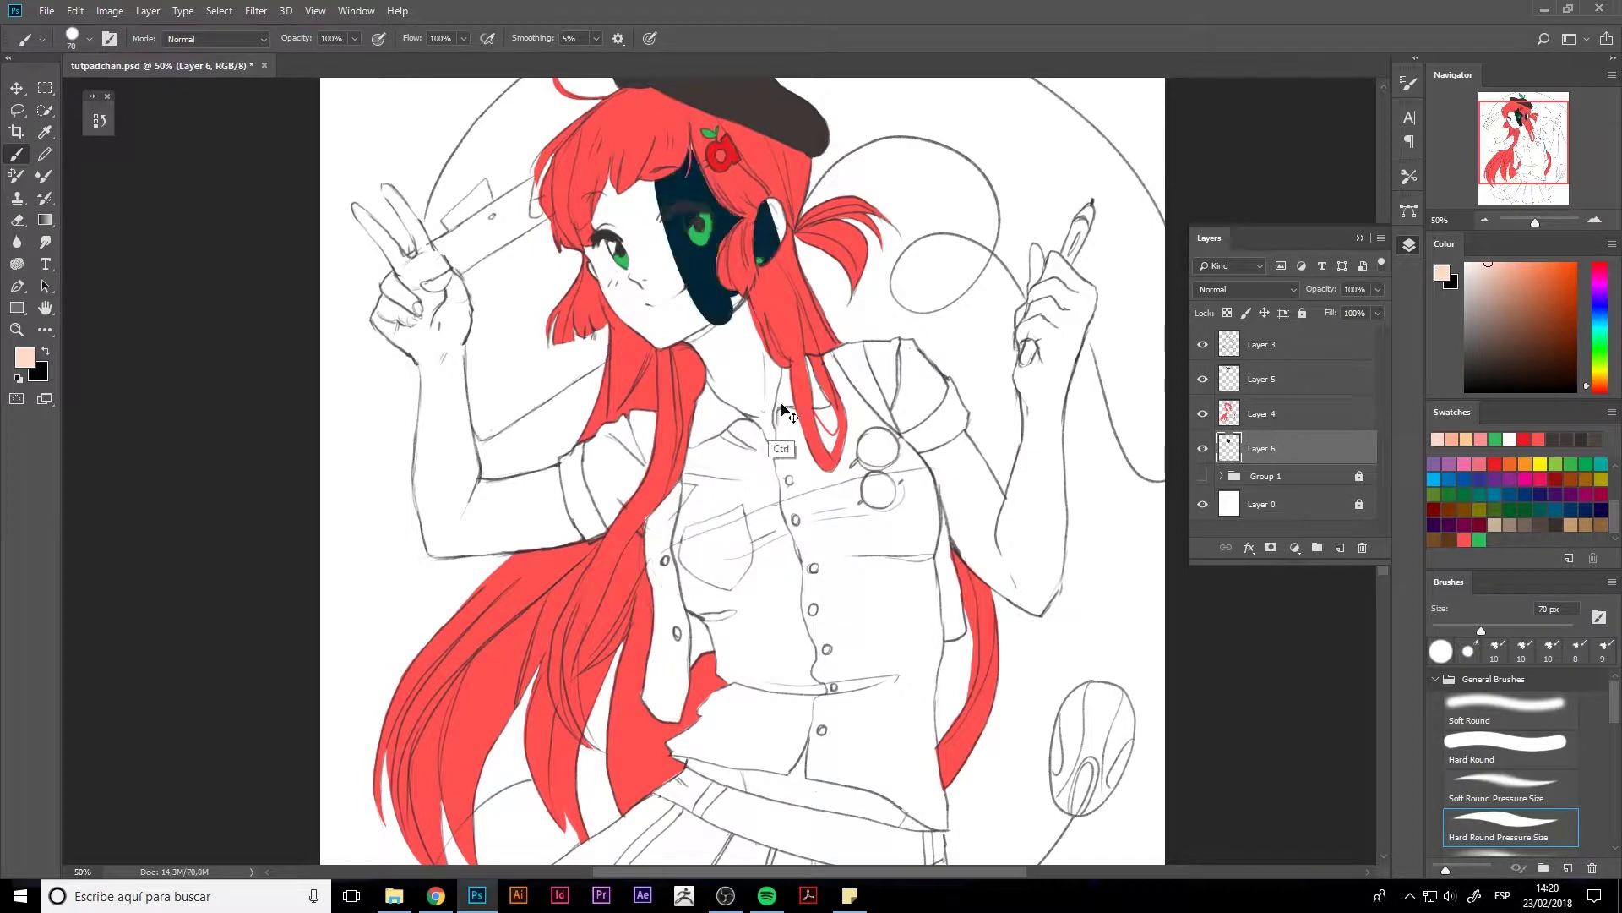
- Lower the skin colour's saturation to -74 and paint skin tone on the neck
{"action": "key", "text": "ctrl+u"}
{"action": "left_click_drag", "start_coordinate": [1054, 288], "coordinate": [982, 291]}
{"action": "left_click", "coordinate": [1246, 162]}
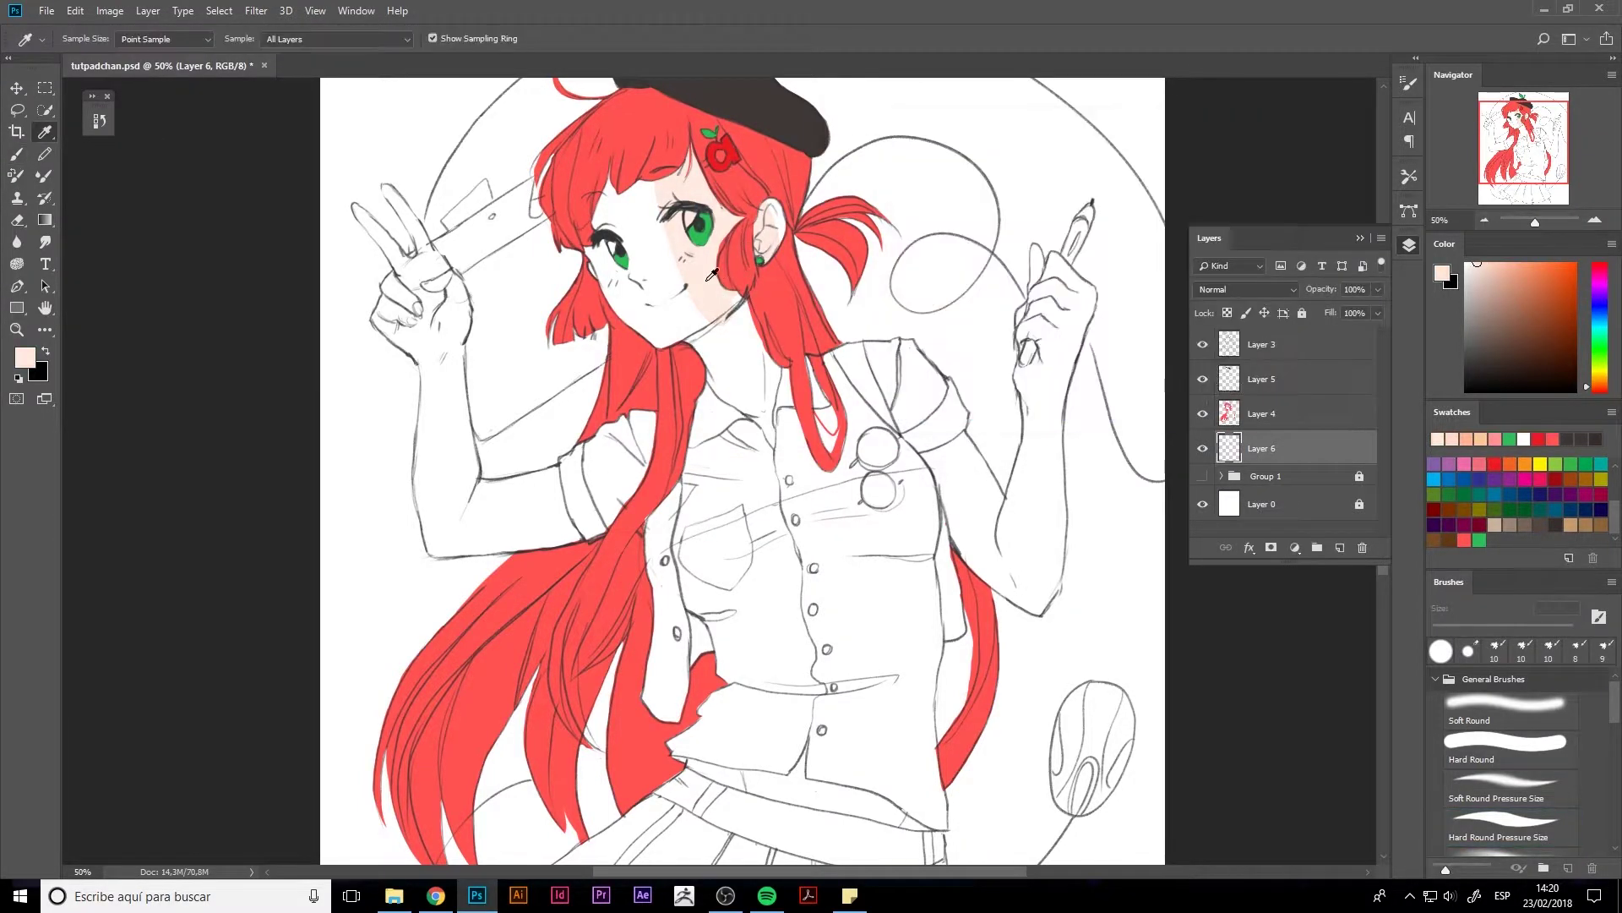
{"action": "key", "text": "b"}
{"action": "left_click_drag", "start_coordinate": [744, 431], "coordinate": [762, 370]}
- Paint skin tone along the waist, skirt bottom, arm, forearm and raised hand
{"action": "scroll", "coordinate": [763, 370], "scroll_direction": "down", "scroll_amount": 1}
{"action": "left_click_drag", "start_coordinate": [643, 684], "coordinate": [870, 702]}
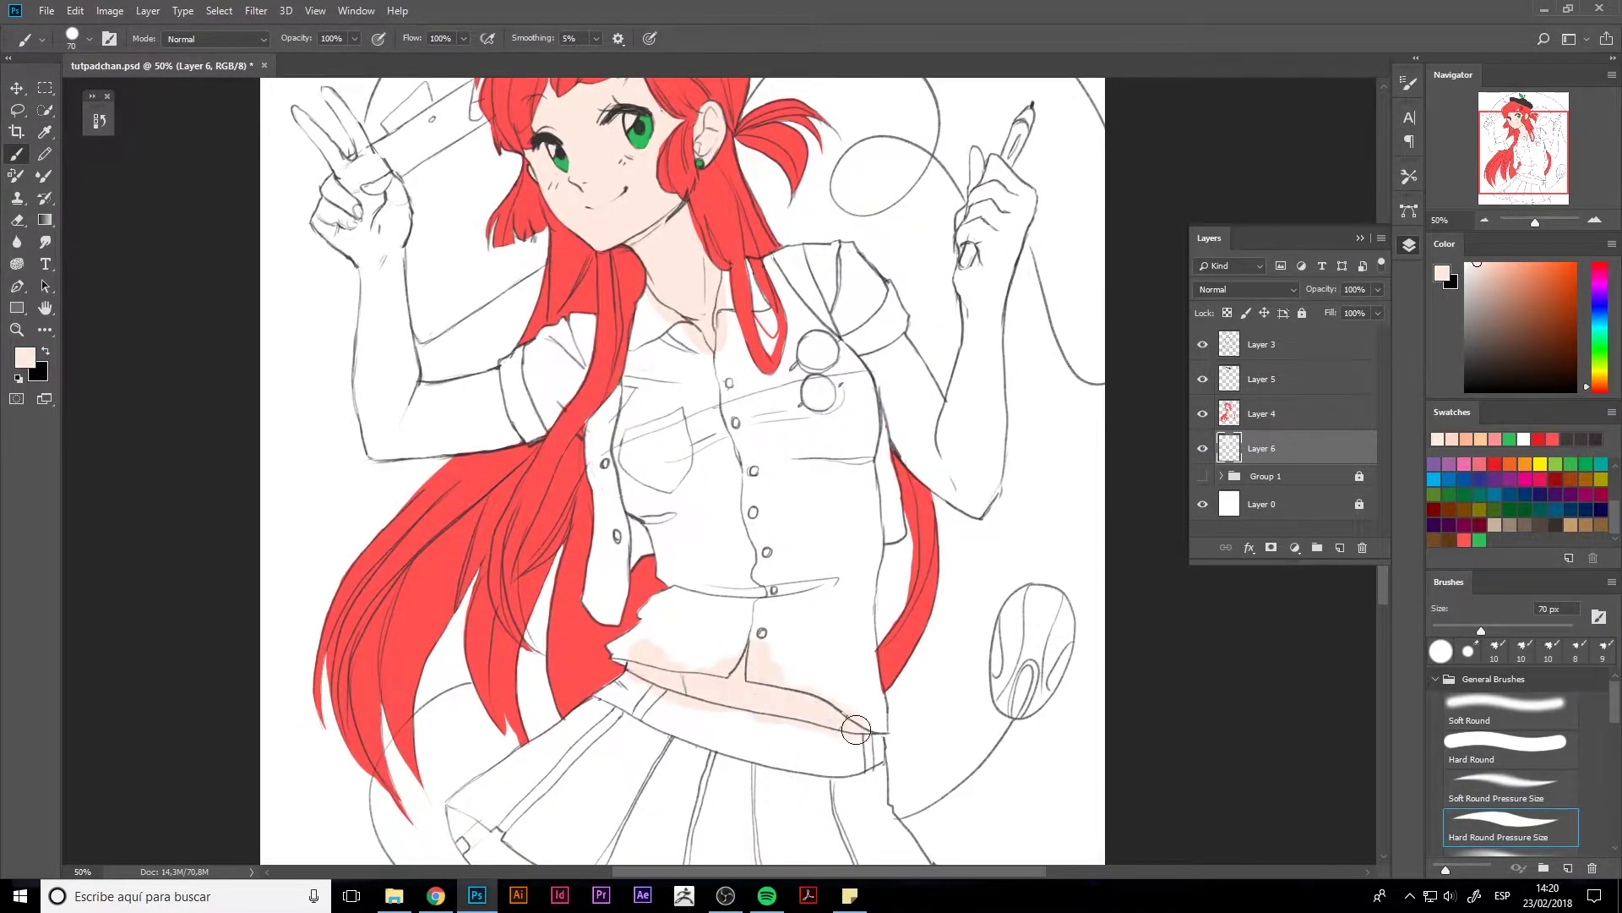
{"action": "scroll", "coordinate": [760, 693], "scroll_direction": "down", "scroll_amount": 5}
{"action": "left_click_drag", "start_coordinate": [592, 583], "coordinate": [668, 655]}
{"action": "left_click_drag", "start_coordinate": [938, 621], "coordinate": [953, 641]}
{"action": "scroll", "coordinate": [953, 640], "scroll_direction": "up", "scroll_amount": 5}
{"action": "mouse_move", "coordinate": [778, 388]}
{"action": "left_mouse_down"}
{"action": "mouse_move", "coordinate": [841, 447]}
{"action": "mouse_move", "coordinate": [858, 541]}
{"action": "mouse_move", "coordinate": [887, 422]}
{"action": "left_mouse_up"}
{"action": "scroll", "coordinate": [888, 422], "scroll_direction": "up", "scroll_amount": 2}
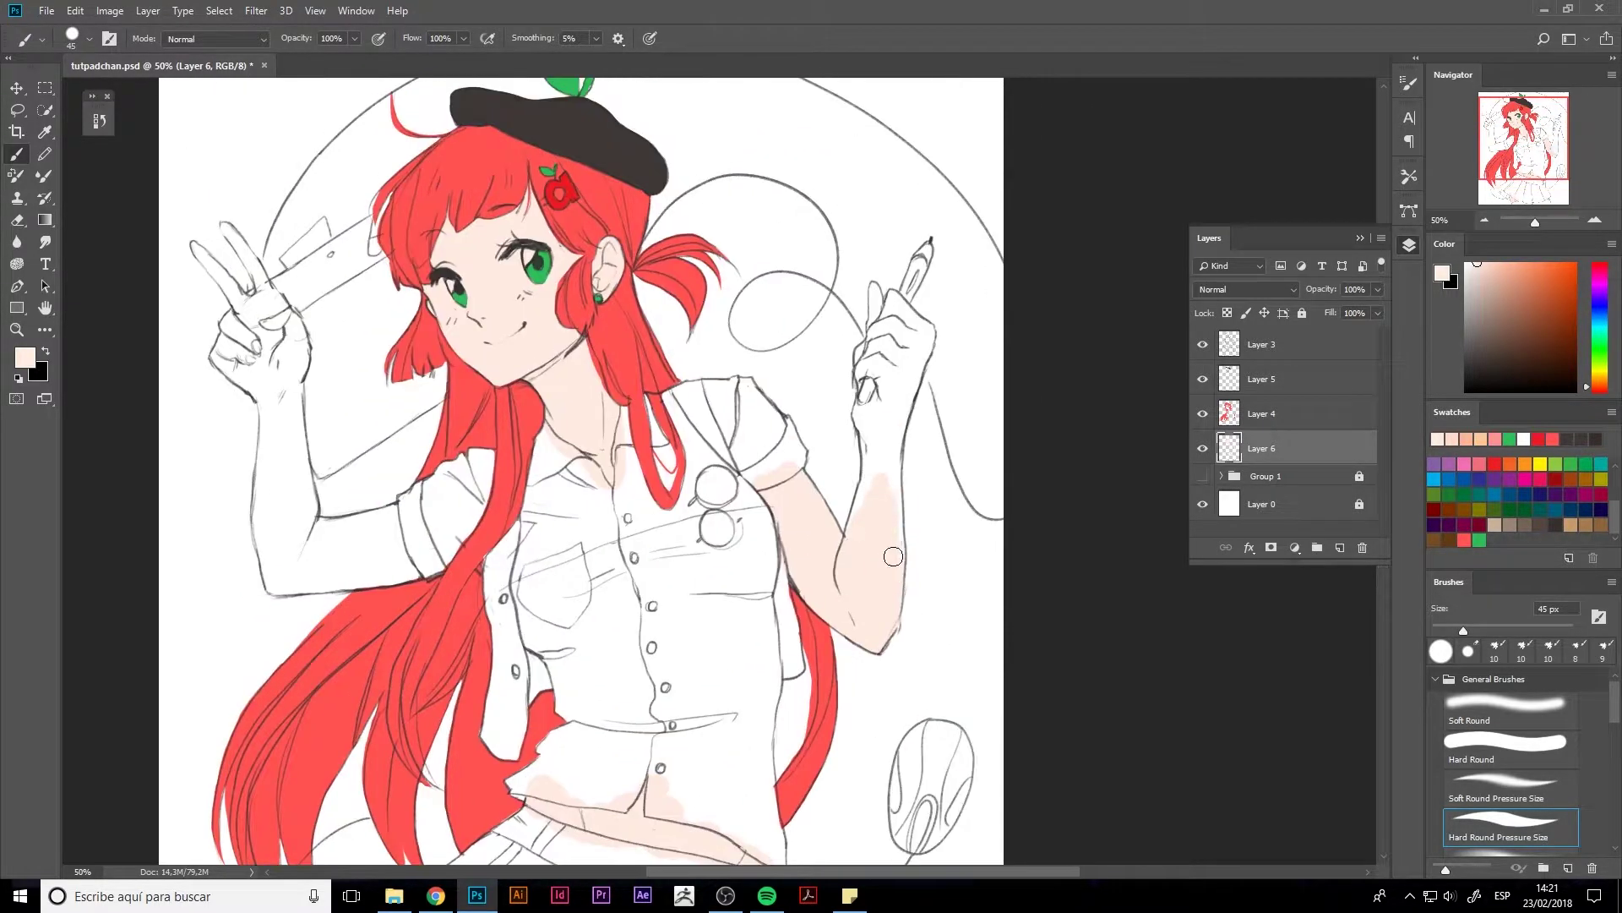
{"action": "mouse_move", "coordinate": [892, 562]}
{"action": "left_mouse_down"}
{"action": "mouse_move", "coordinate": [870, 431]}
{"action": "mouse_move", "coordinate": [896, 423]}
{"action": "mouse_move", "coordinate": [869, 351]}
{"action": "left_mouse_up"}
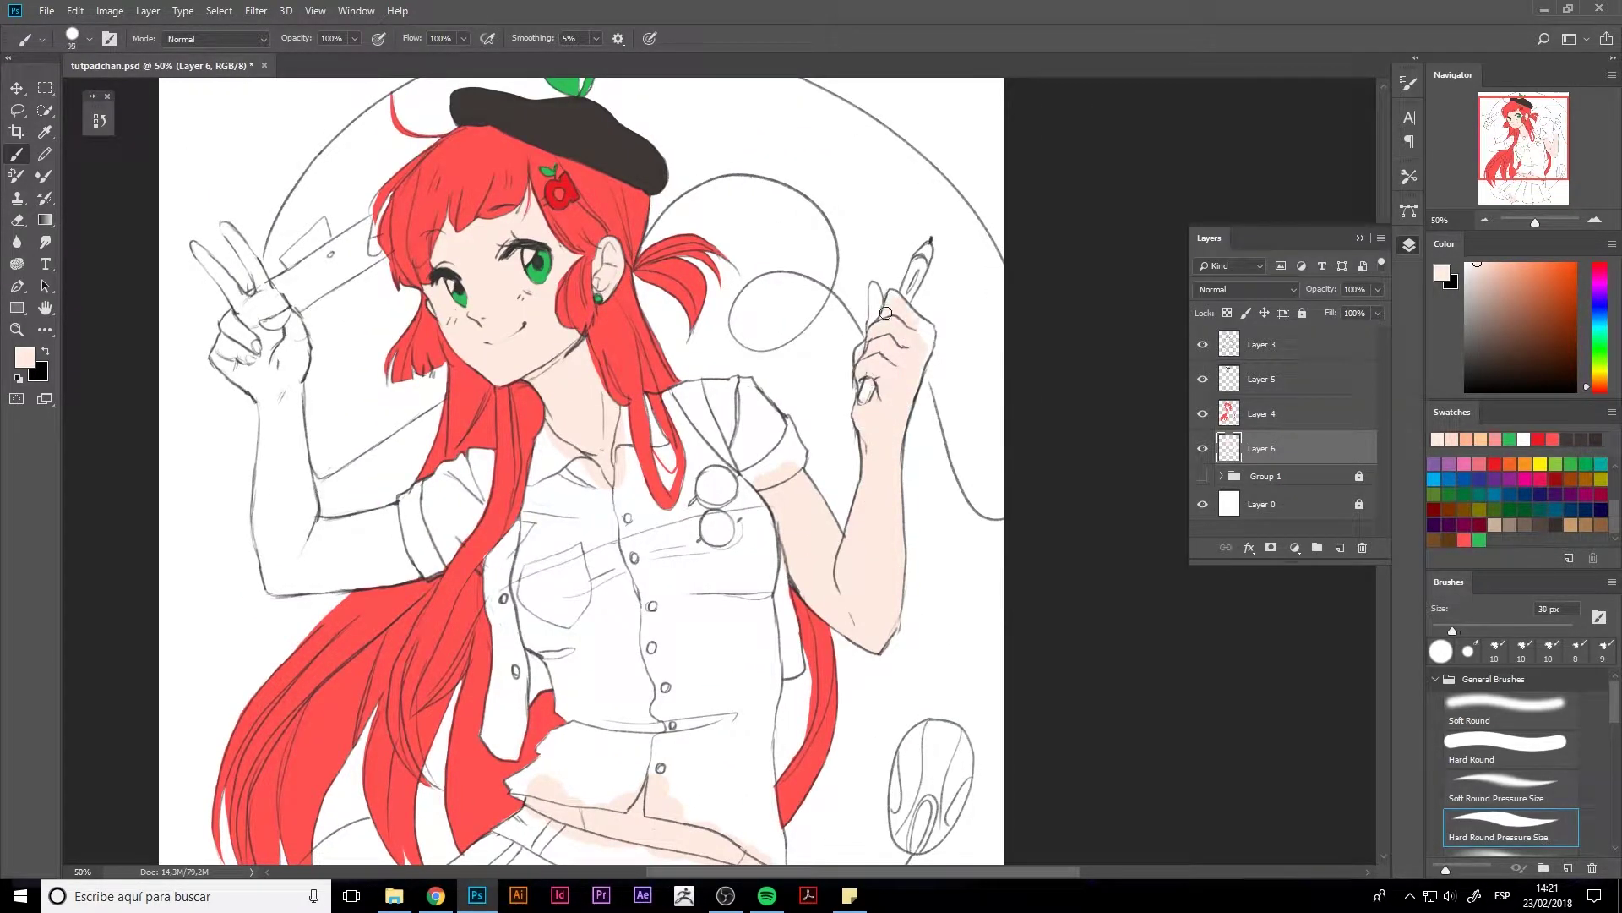
- Colour the left raised hand, fingers, wrist and upper arm skin tone, then erase overspill
{"action": "left_click_drag", "start_coordinate": [308, 338], "coordinate": [237, 324]}
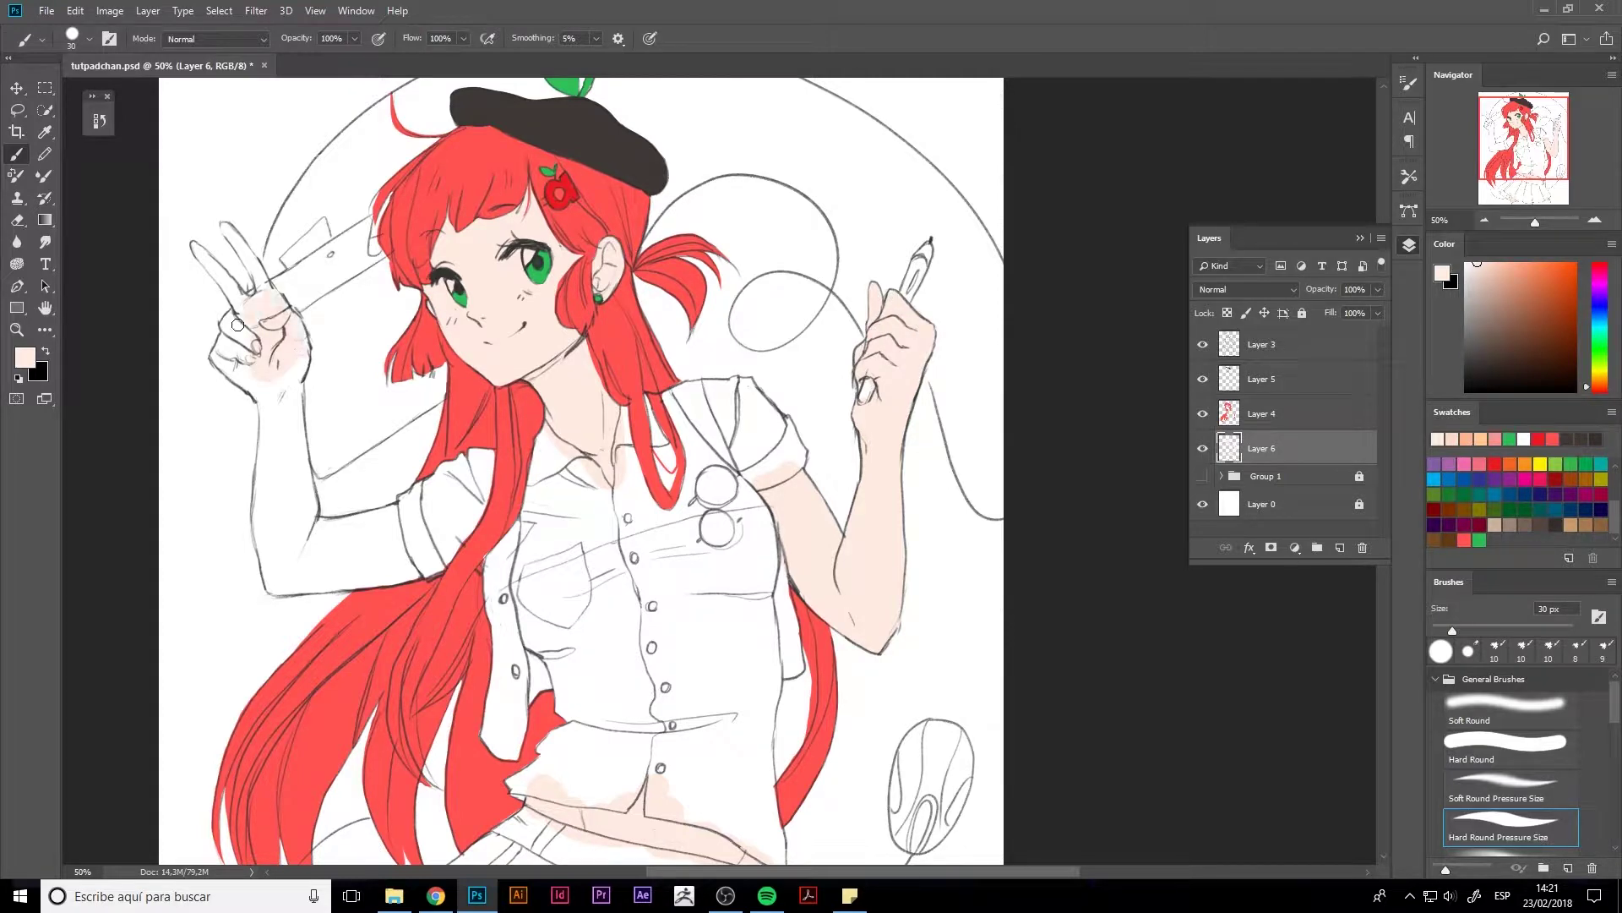
{"action": "mouse_move", "coordinate": [260, 395]}
{"action": "left_mouse_down"}
{"action": "mouse_move", "coordinate": [298, 372]}
{"action": "mouse_move", "coordinate": [300, 490]}
{"action": "mouse_move", "coordinate": [266, 524]}
{"action": "mouse_move", "coordinate": [310, 501]}
{"action": "left_mouse_up"}
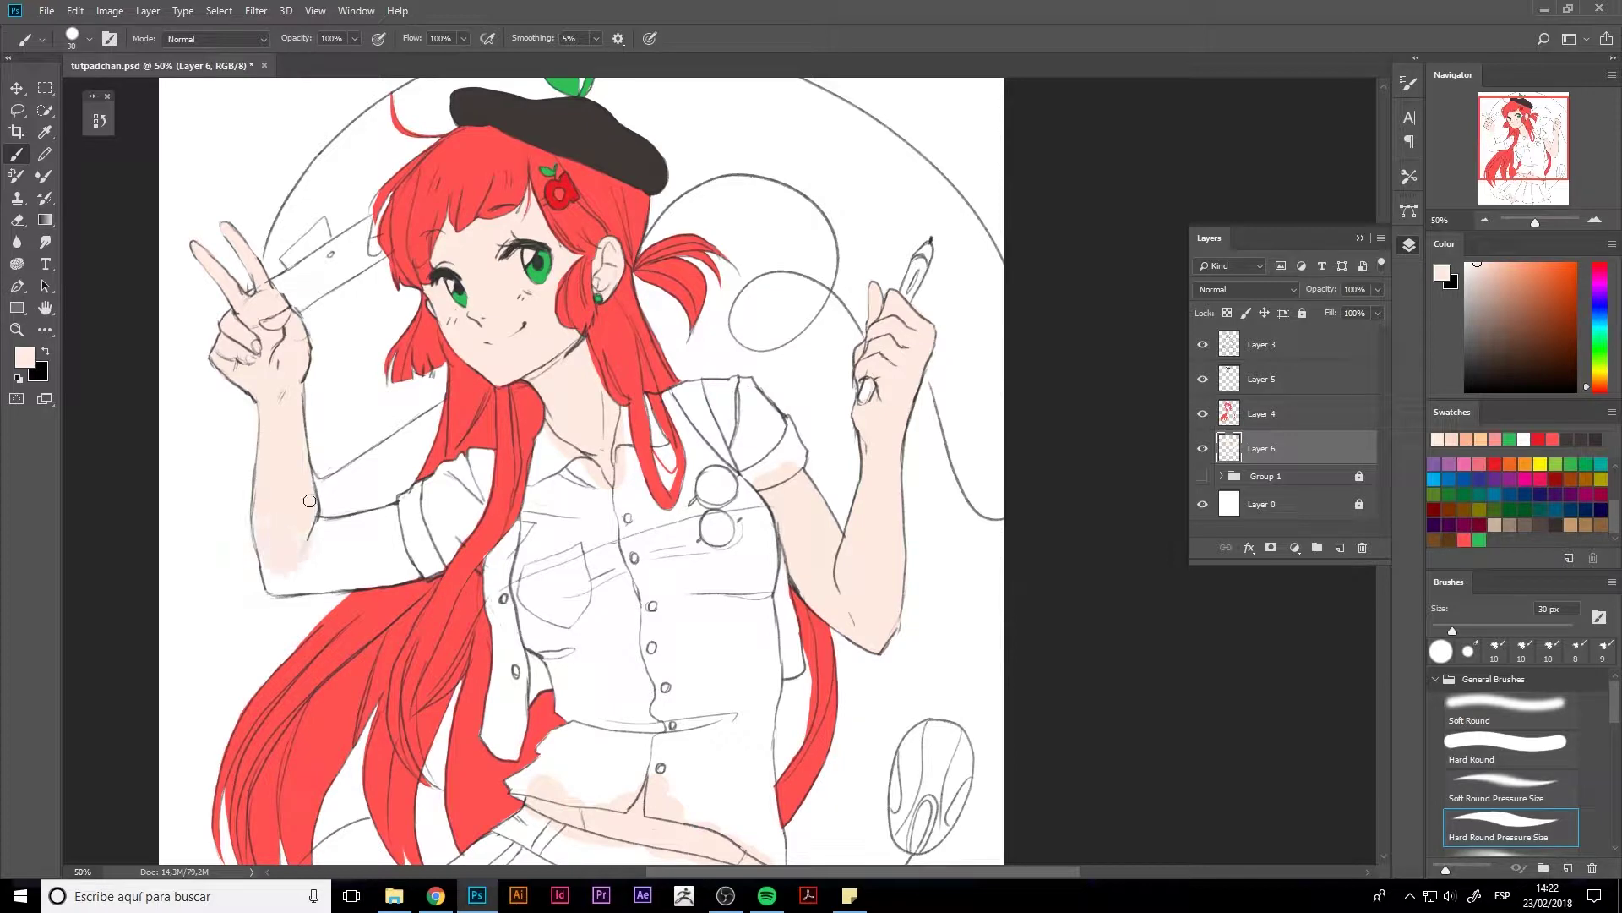
{"action": "mouse_move", "coordinate": [303, 561]}
{"action": "left_mouse_down"}
{"action": "mouse_move", "coordinate": [405, 582]}
{"action": "mouse_move", "coordinate": [409, 550]}
{"action": "mouse_move", "coordinate": [383, 513]}
{"action": "left_mouse_up"}
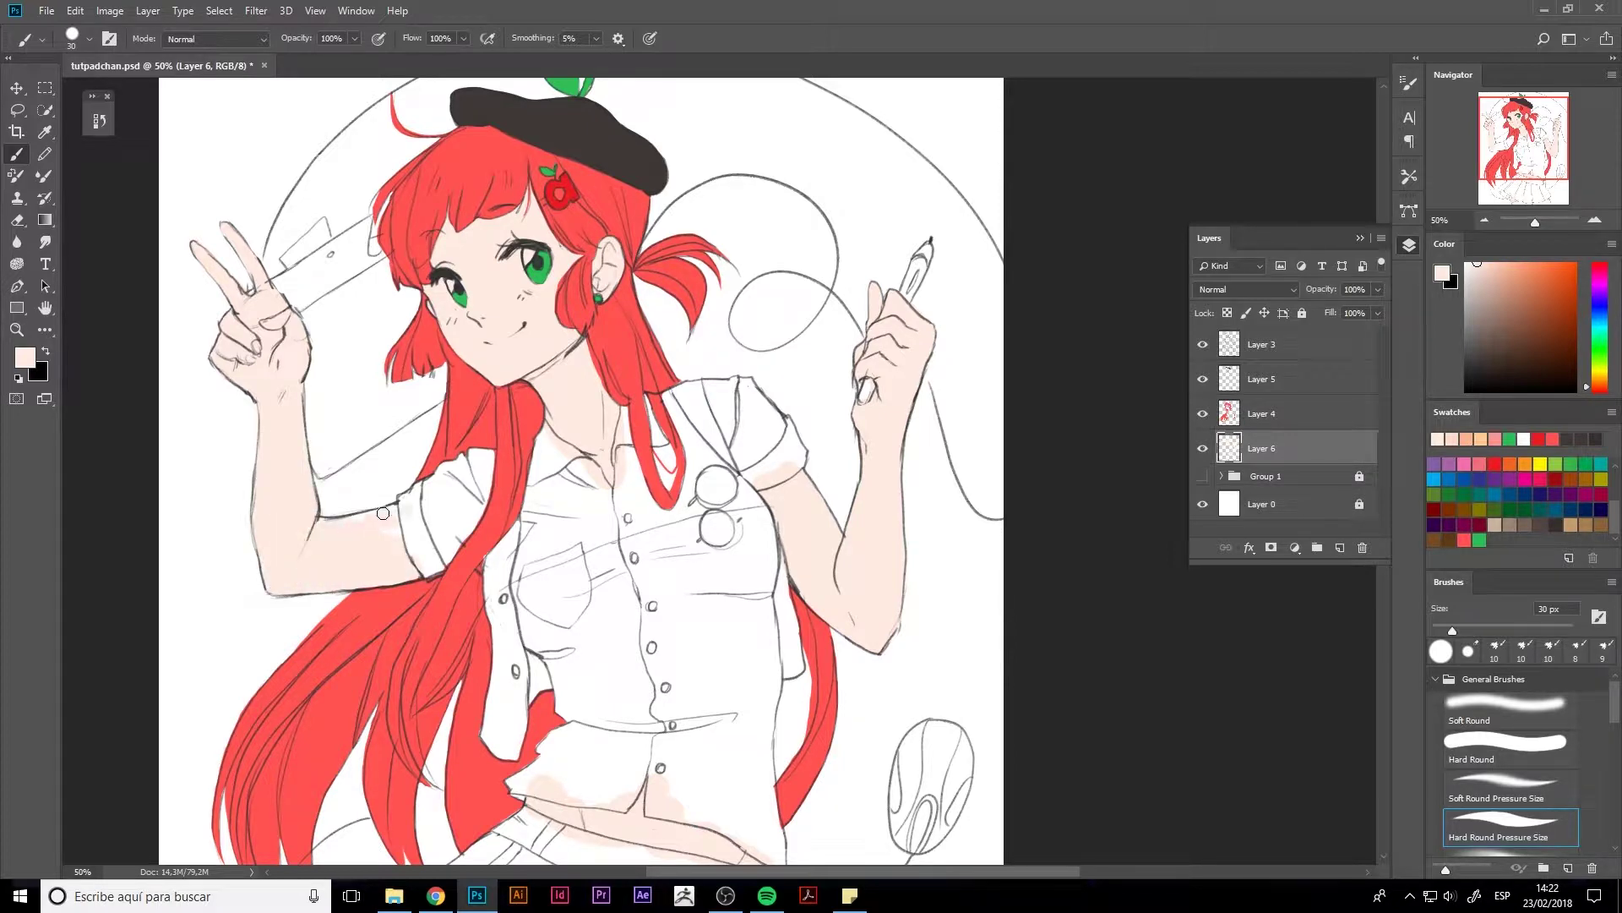
{"action": "key", "text": "e"}
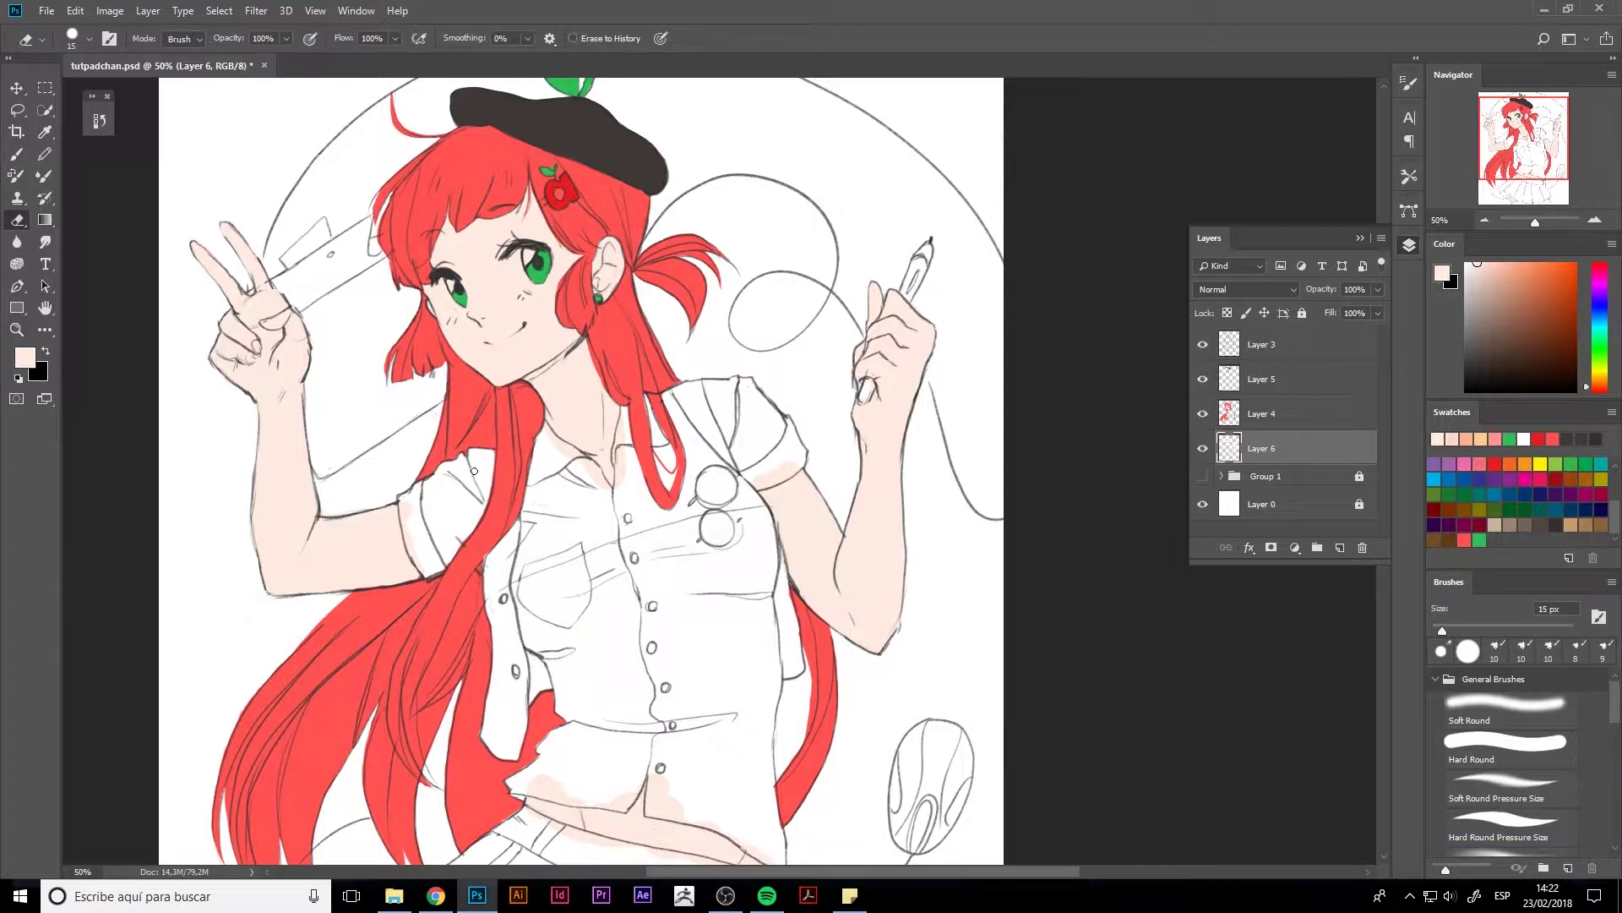
{"action": "left_click_drag", "start_coordinate": [1049, 555], "coordinate": [1064, 469]}
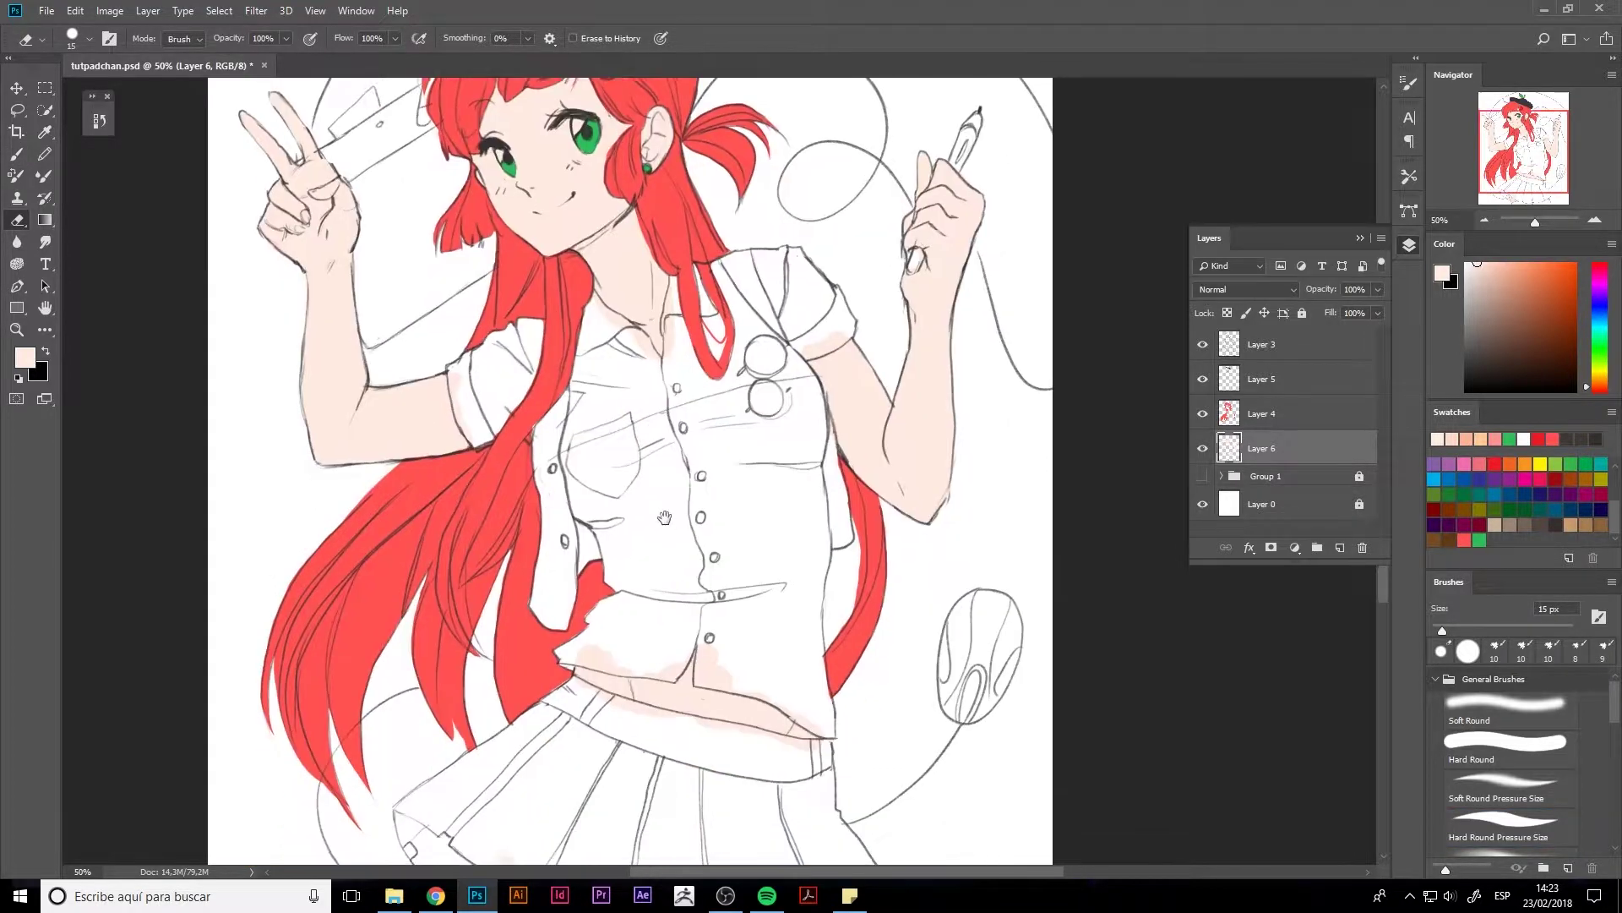
{"action": "key", "text": "alt+bracketright"}
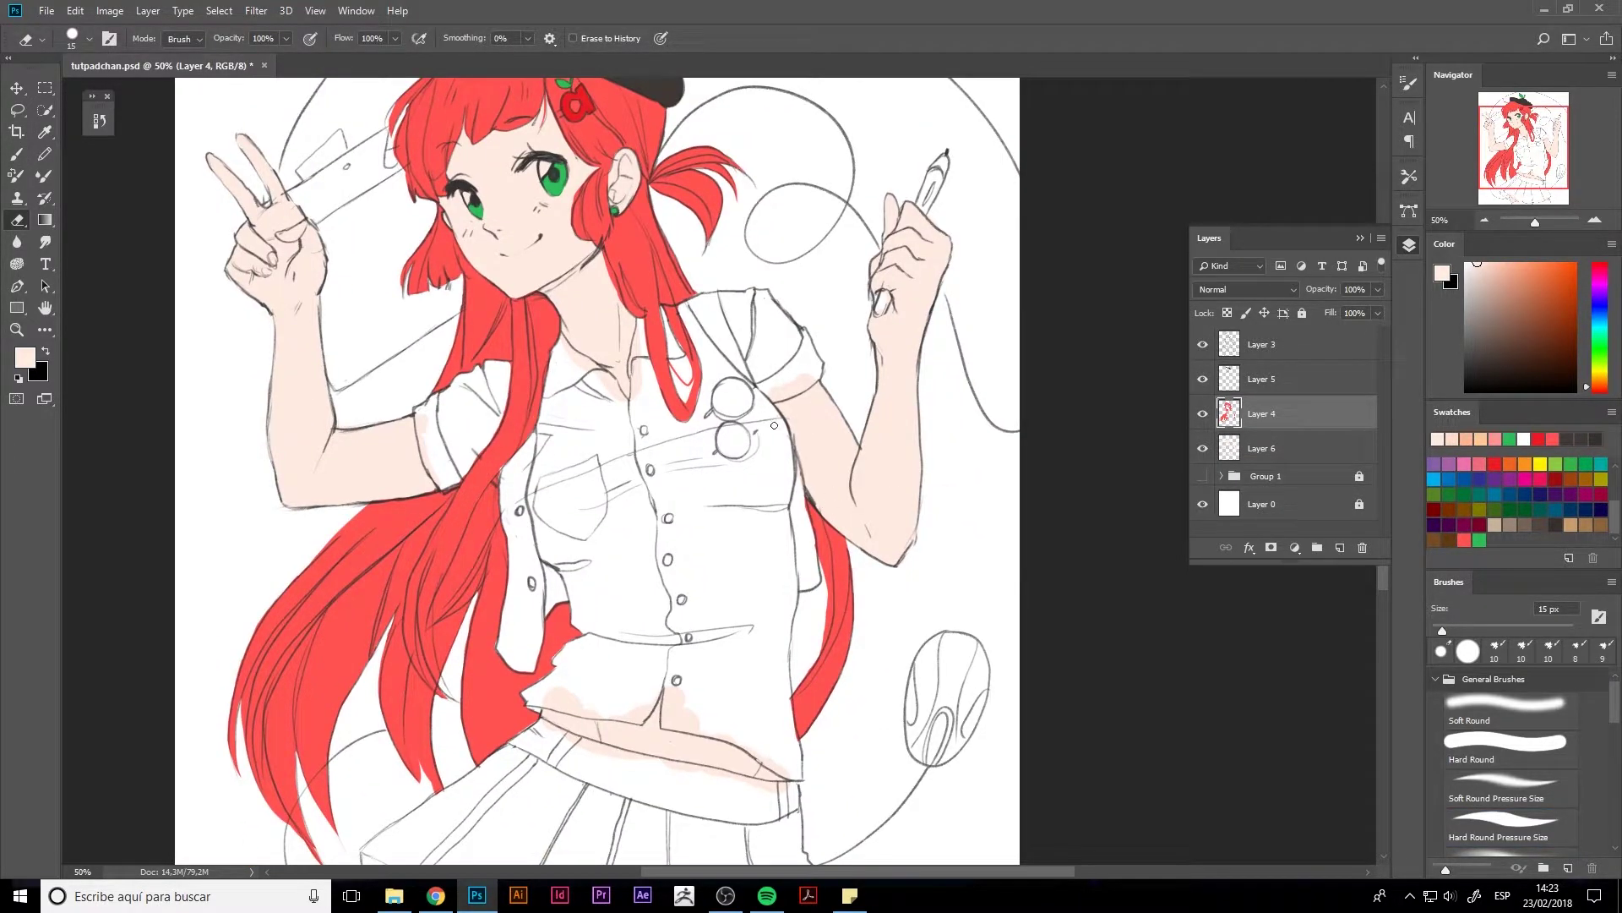
{"action": "key", "text": "b"}
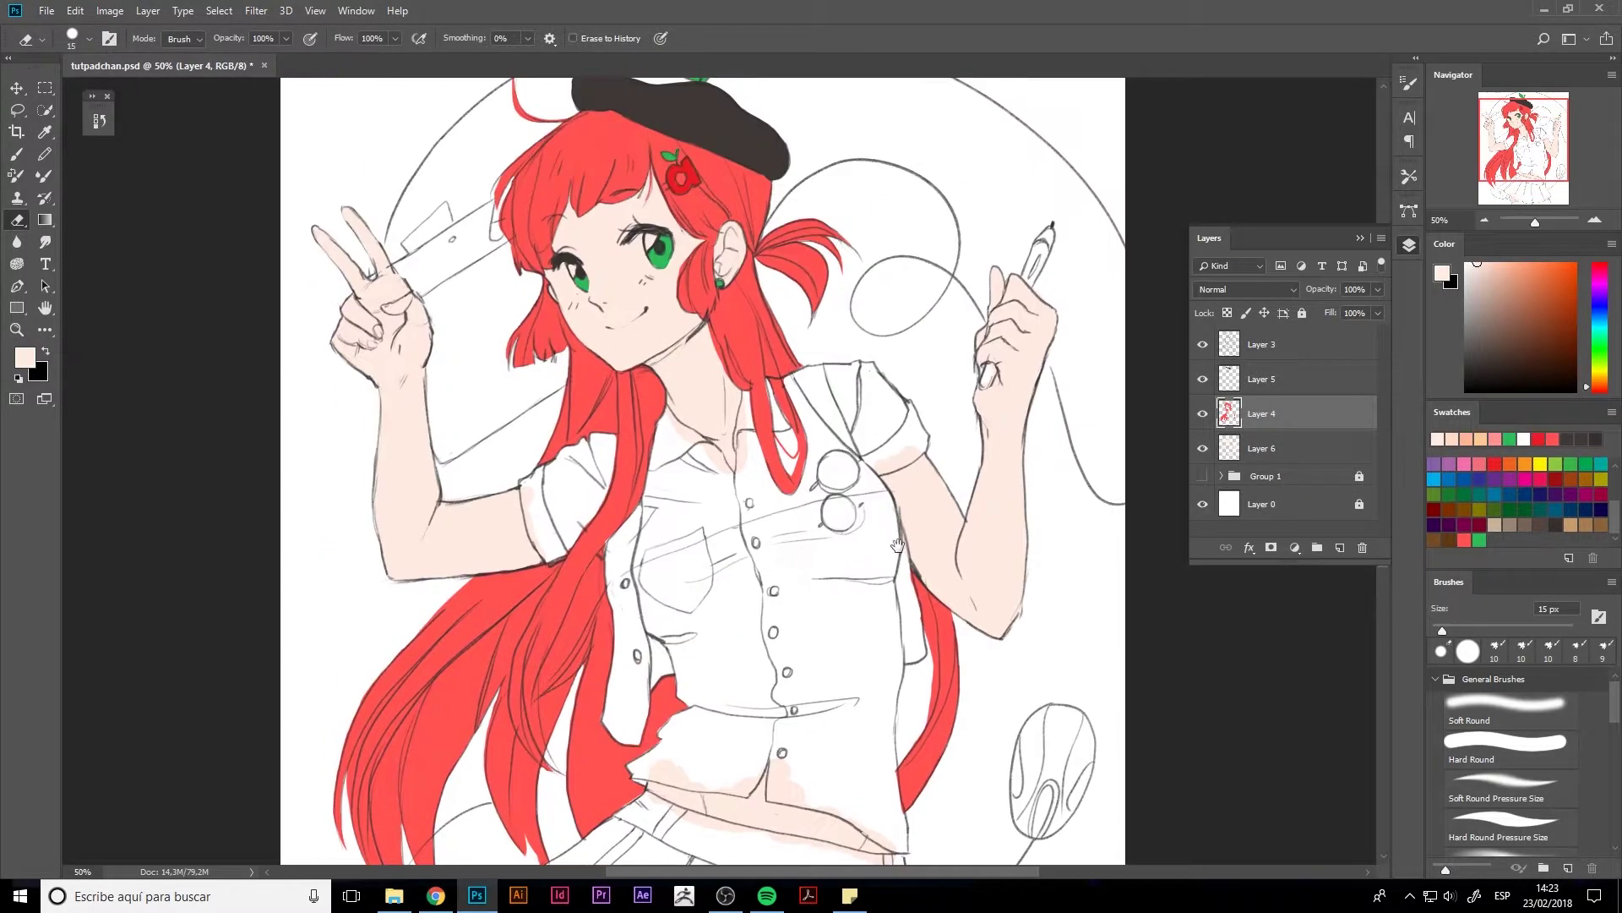
{"action": "left_click_drag", "start_coordinate": [592, 422], "coordinate": [778, 609]}
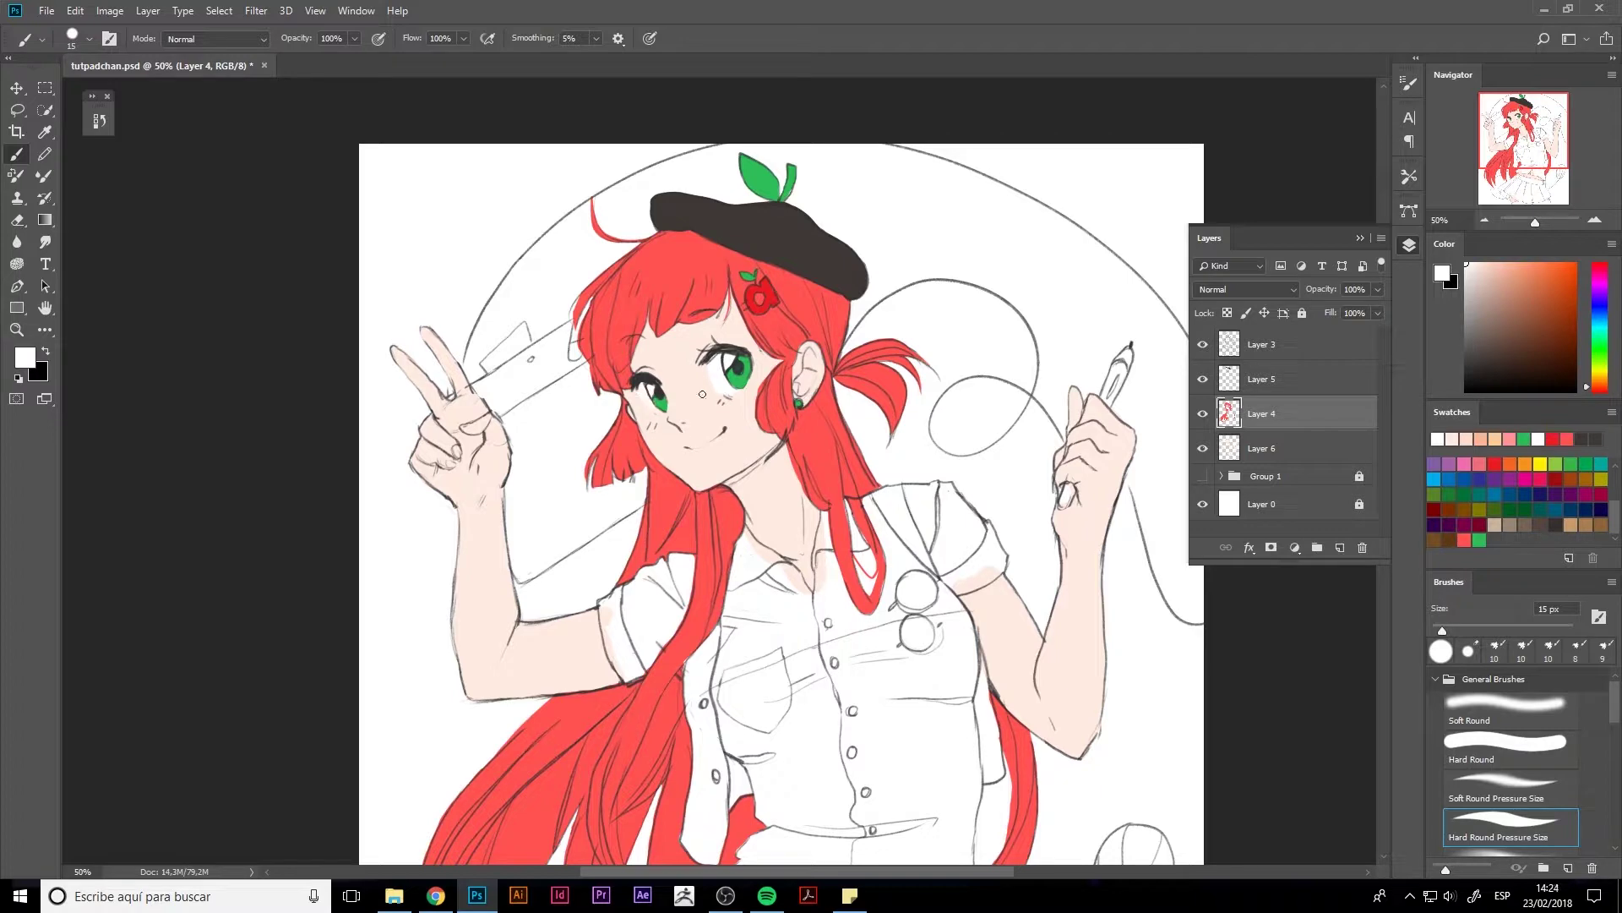
{"action": "left_click", "coordinate": [52, 315]}
- On a new layer, paint the tablet shape behind her hand with a light blue rim
{"action": "double_click", "coordinate": [53, 315]}
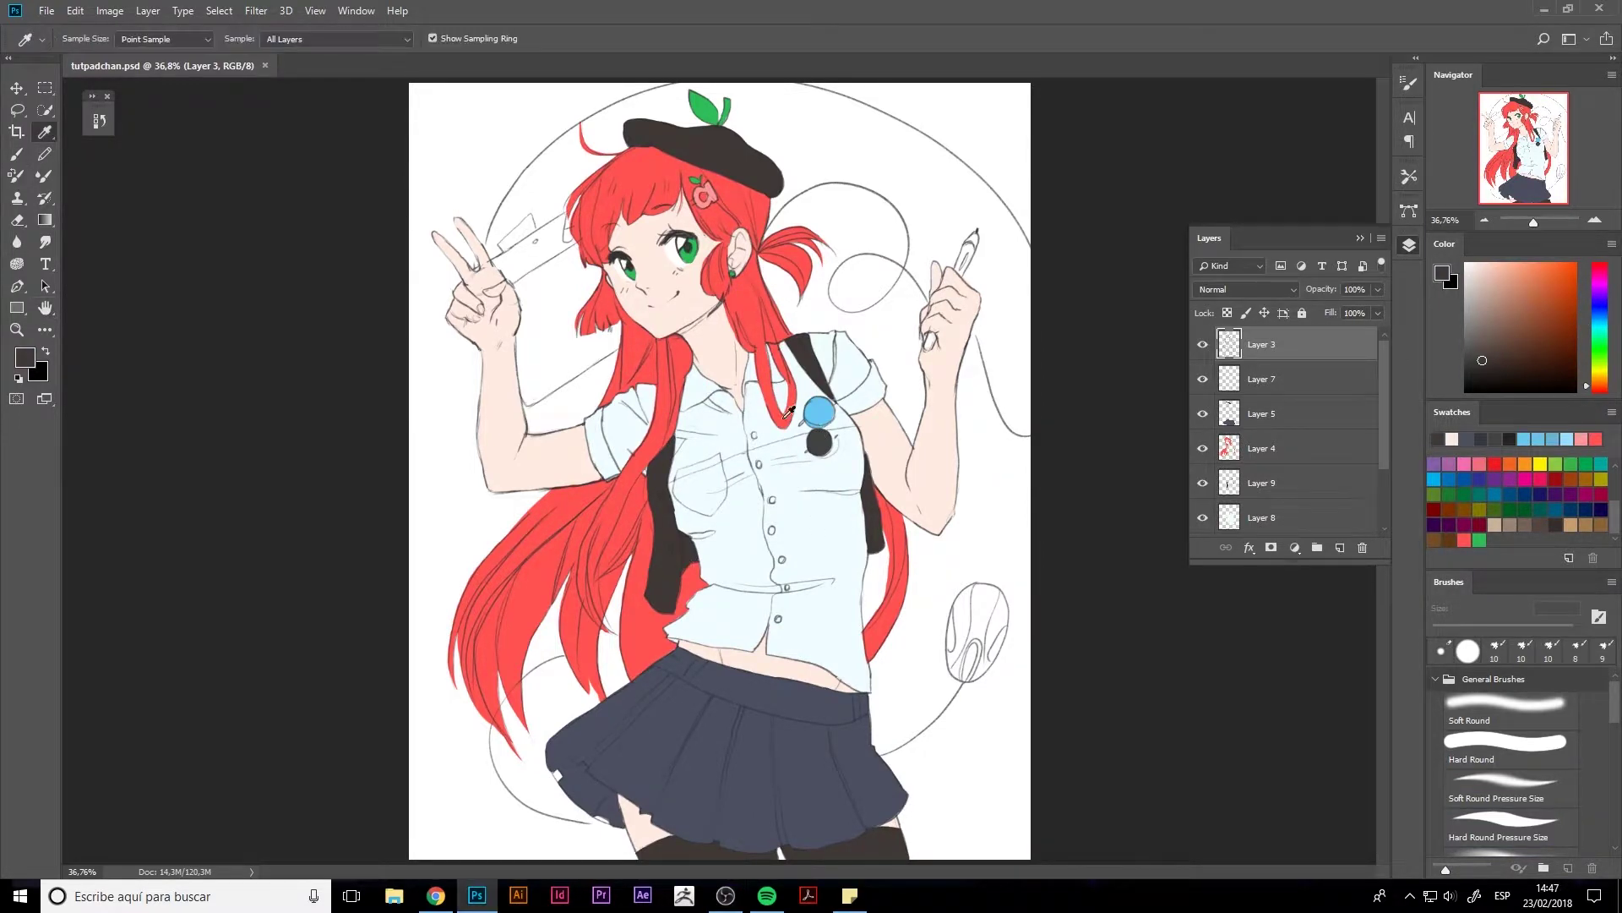
{"action": "key", "text": "b"}
{"action": "left_click", "coordinate": [1340, 547]}
{"action": "left_click_drag", "start_coordinate": [1262, 433], "coordinate": [1262, 502]}
{"action": "mouse_move", "coordinate": [558, 308]}
{"action": "left_mouse_down"}
{"action": "mouse_move", "coordinate": [543, 382]}
{"action": "mouse_move", "coordinate": [575, 279]}
{"action": "mouse_move", "coordinate": [524, 245]}
{"action": "mouse_move", "coordinate": [592, 371]}
{"action": "mouse_move", "coordinate": [625, 318]}
{"action": "left_mouse_up"}
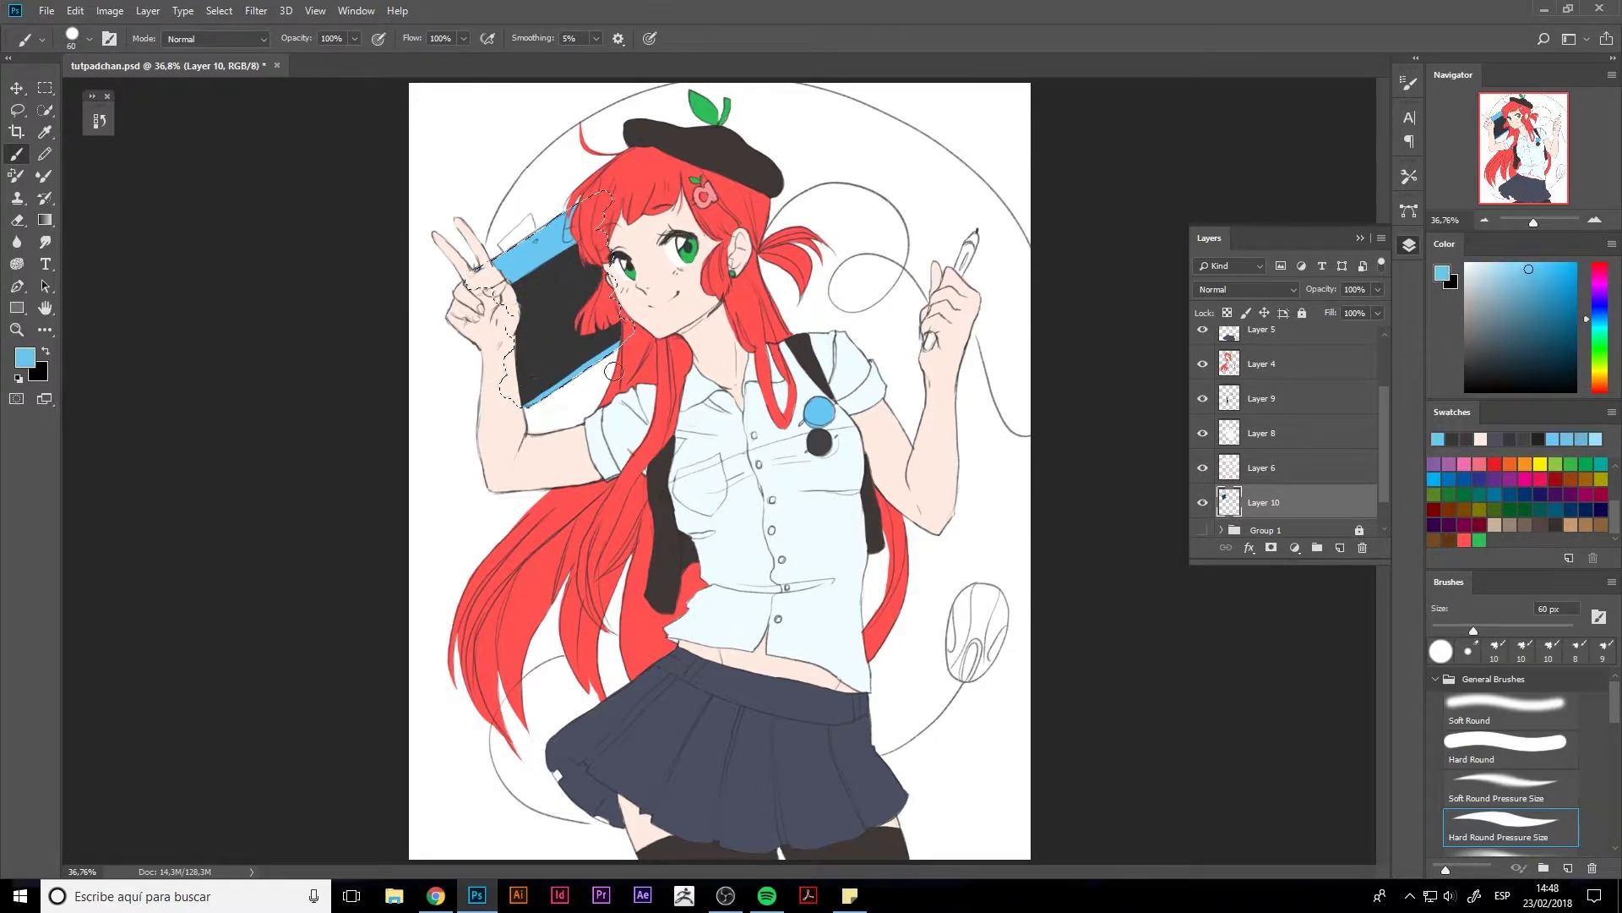
- Paint the tablet's dark top edge on a new layer and merge it into the tablet layer
{"action": "left_click", "coordinate": [576, 372], "text": "alt"}
{"action": "key", "text": "ctrl+d"}
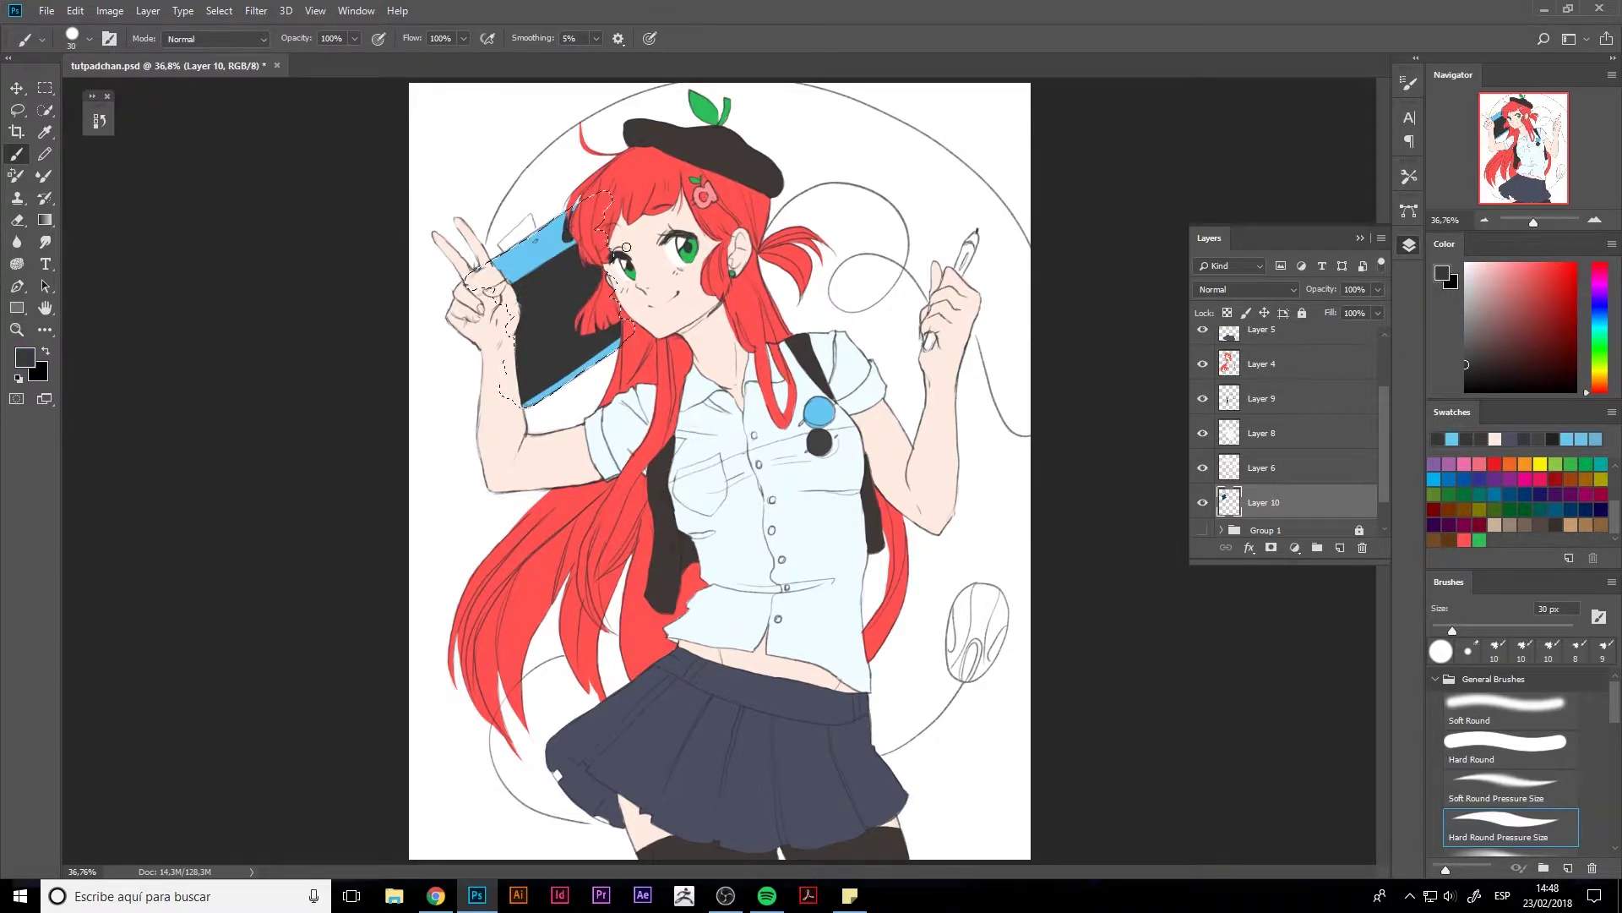
{"action": "left_click", "coordinate": [1340, 547], "text": "ctrl"}
{"action": "key", "text": "bracketleft"}
{"action": "key", "text": "bracketleft"}
{"action": "key", "text": "bracketleft"}
{"action": "left_click_drag", "start_coordinate": [495, 243], "coordinate": [530, 217]}
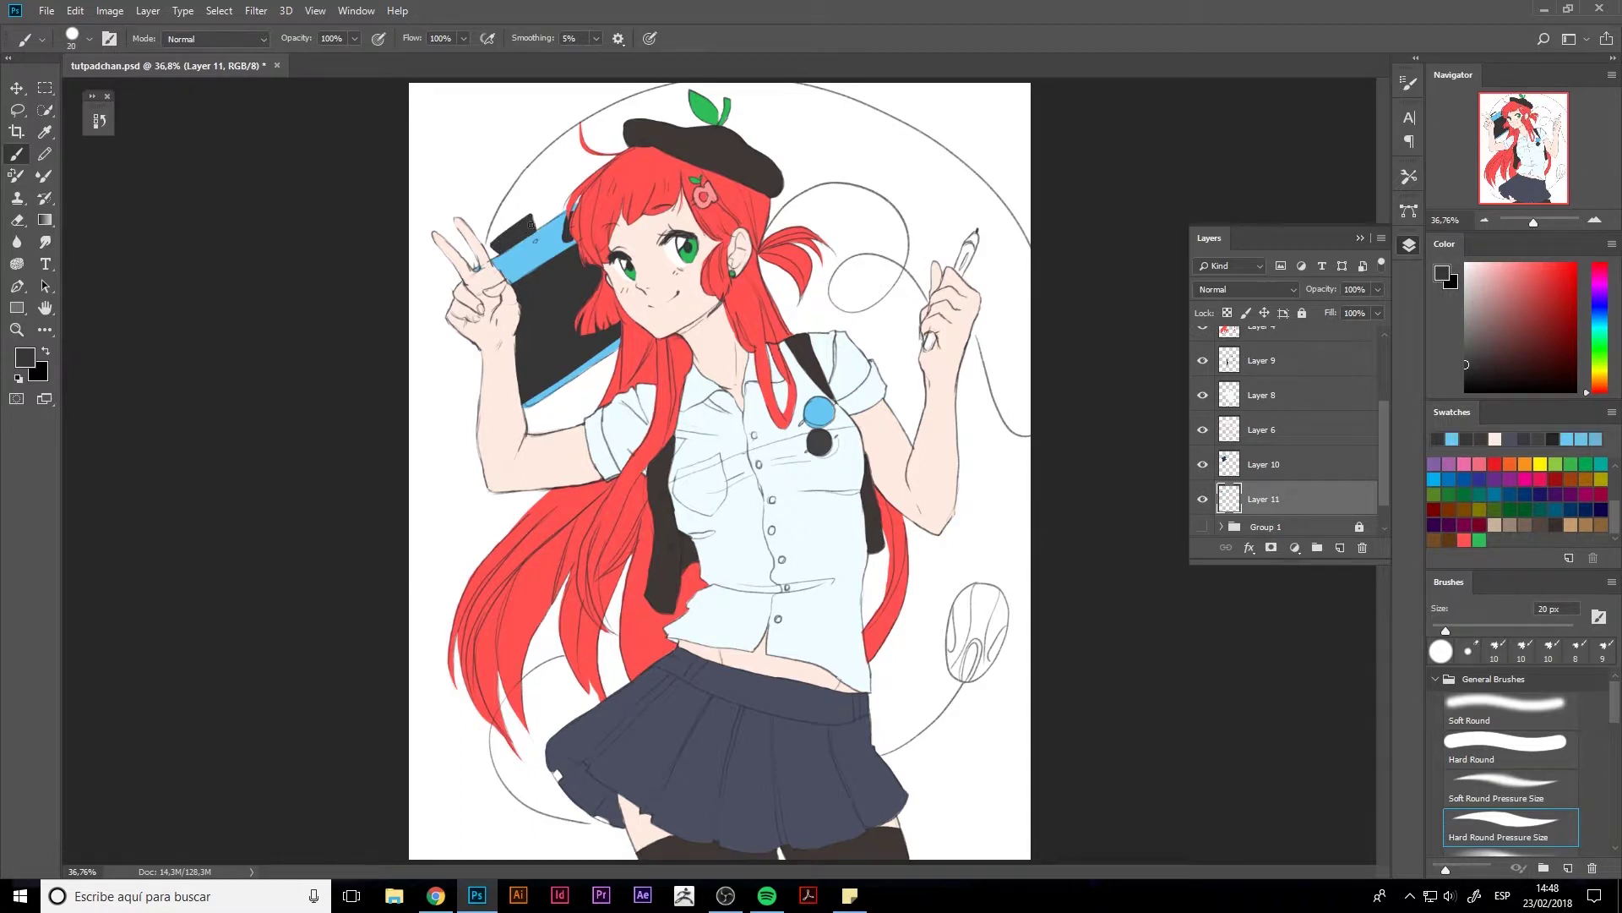
{"action": "key", "text": "ctrl+e"}
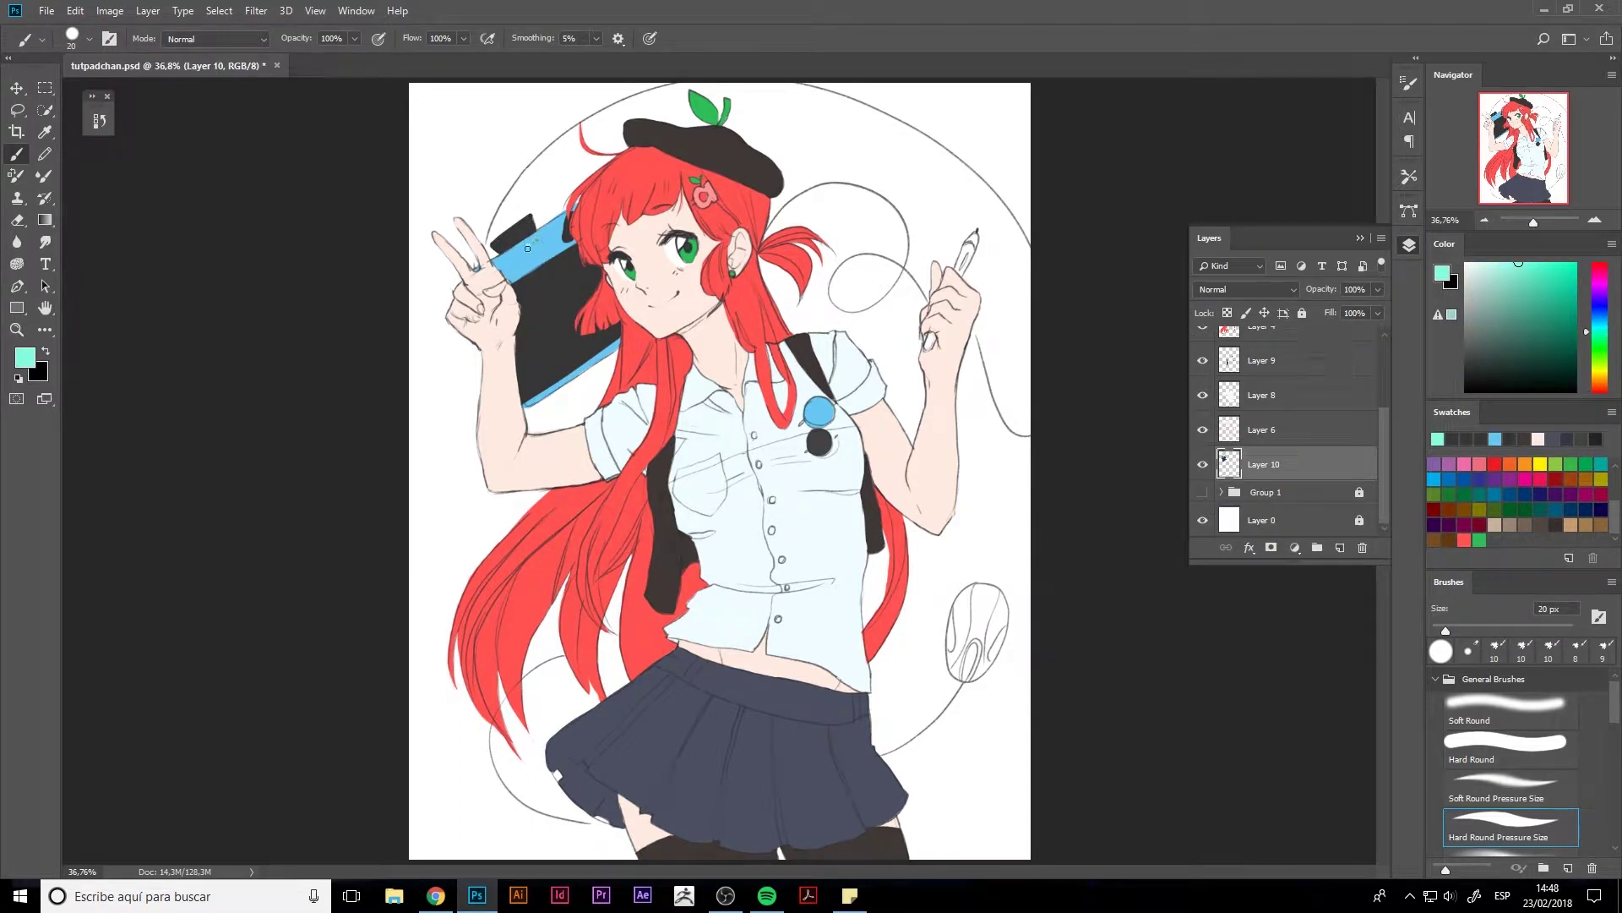
- Sample the dark grey line colour and paint the pen dark grey
{"action": "left_click", "coordinate": [960, 255], "text": "alt"}
{"action": "left_click", "coordinate": [966, 253]}
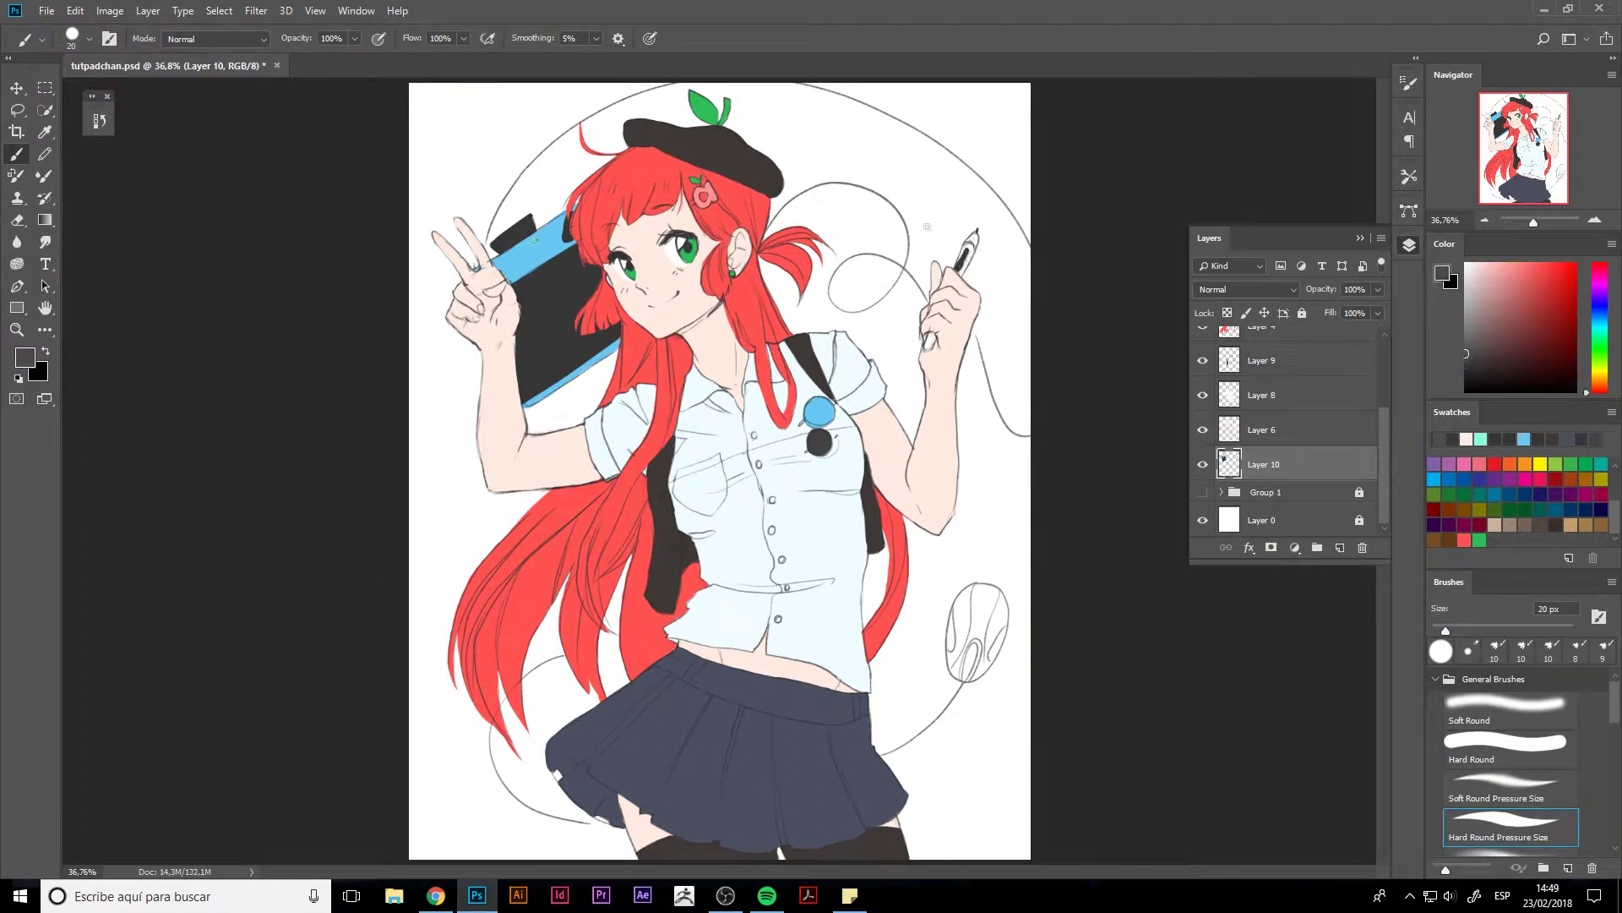
{"action": "key", "text": "alt+bracketright"}
{"action": "key", "text": "e"}
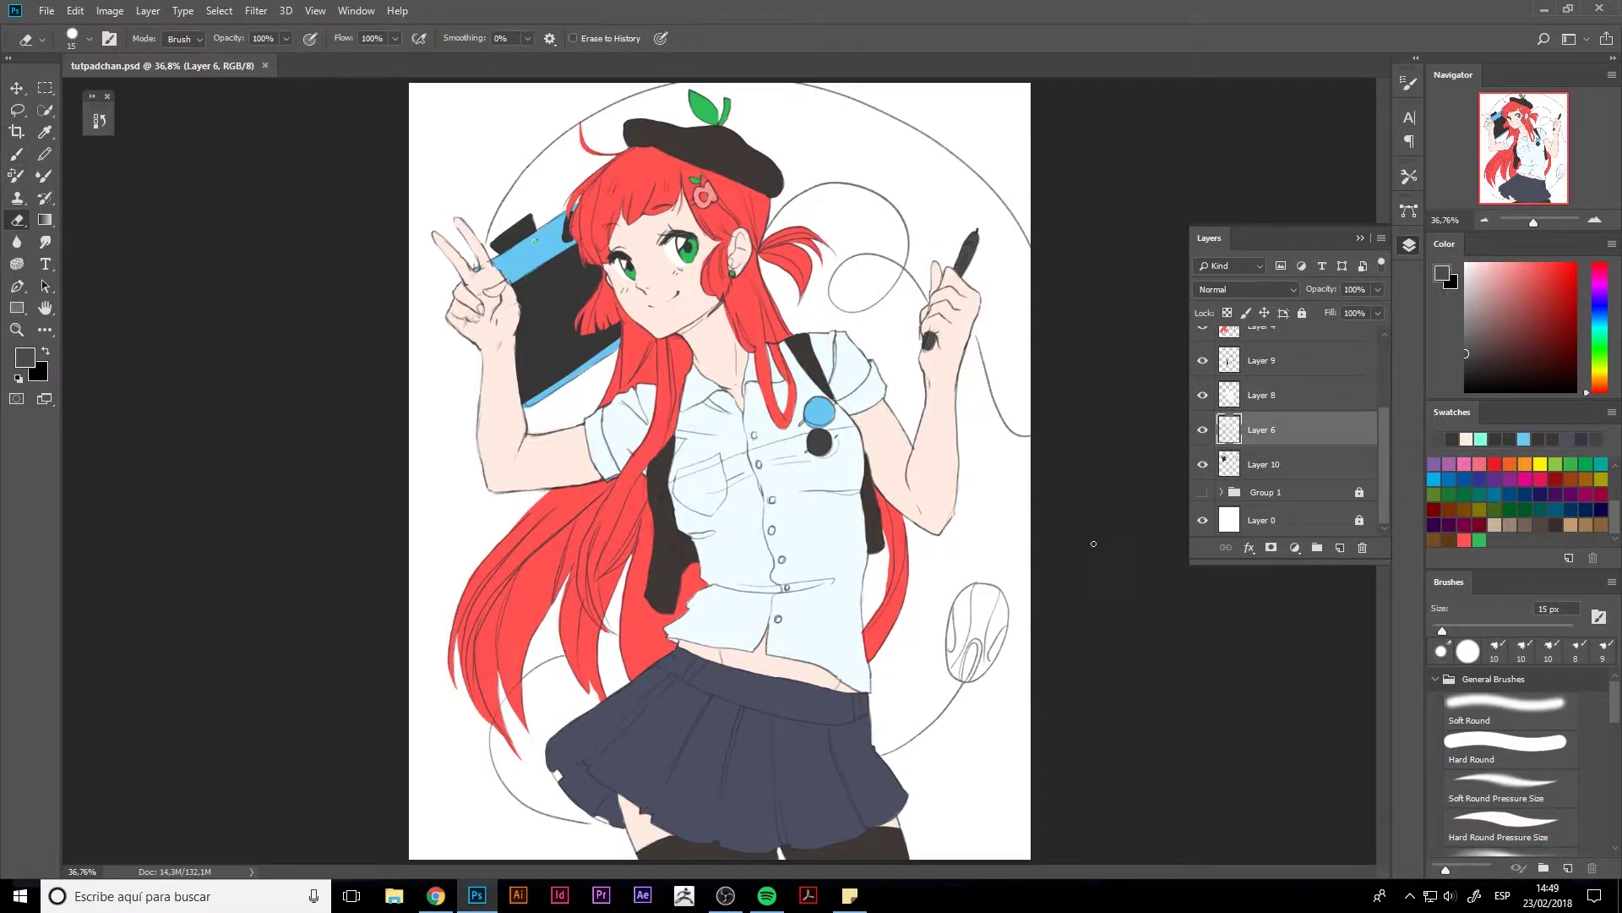
{"action": "key", "text": "alt+bracketleft"}
{"action": "key", "text": "b"}
- Fill the mouse dark grey with a light blue accent arc, then deselect
{"action": "mouse_move", "coordinate": [972, 617]}
{"action": "left_mouse_down"}
{"action": "mouse_move", "coordinate": [964, 651]}
{"action": "mouse_move", "coordinate": [957, 617]}
{"action": "left_mouse_up"}
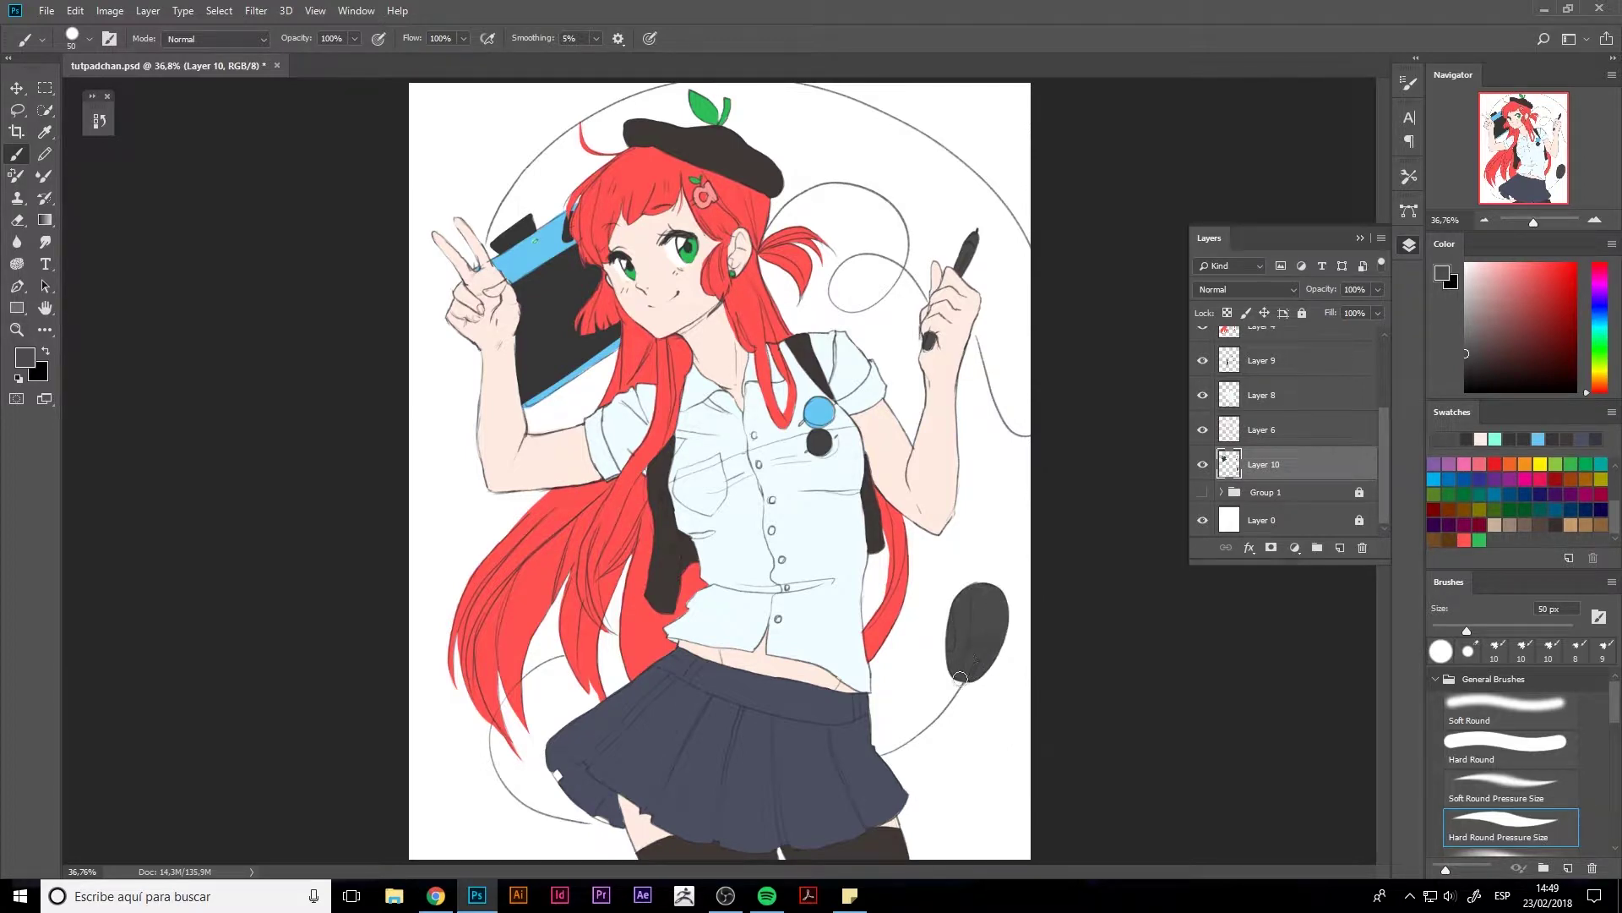
{"action": "key", "text": "bracketleft"}
{"action": "key", "text": "bracketleft"}
{"action": "left_click_drag", "start_coordinate": [963, 671], "coordinate": [976, 642]}
{"action": "left_click", "coordinate": [1229, 463], "text": "ctrl"}
{"action": "left_click", "coordinate": [1538, 439]}
{"action": "key", "text": "x"}
{"action": "key", "text": "x"}
{"action": "key", "text": "ctrl+z"}
{"action": "key", "text": "ctrl+d"}
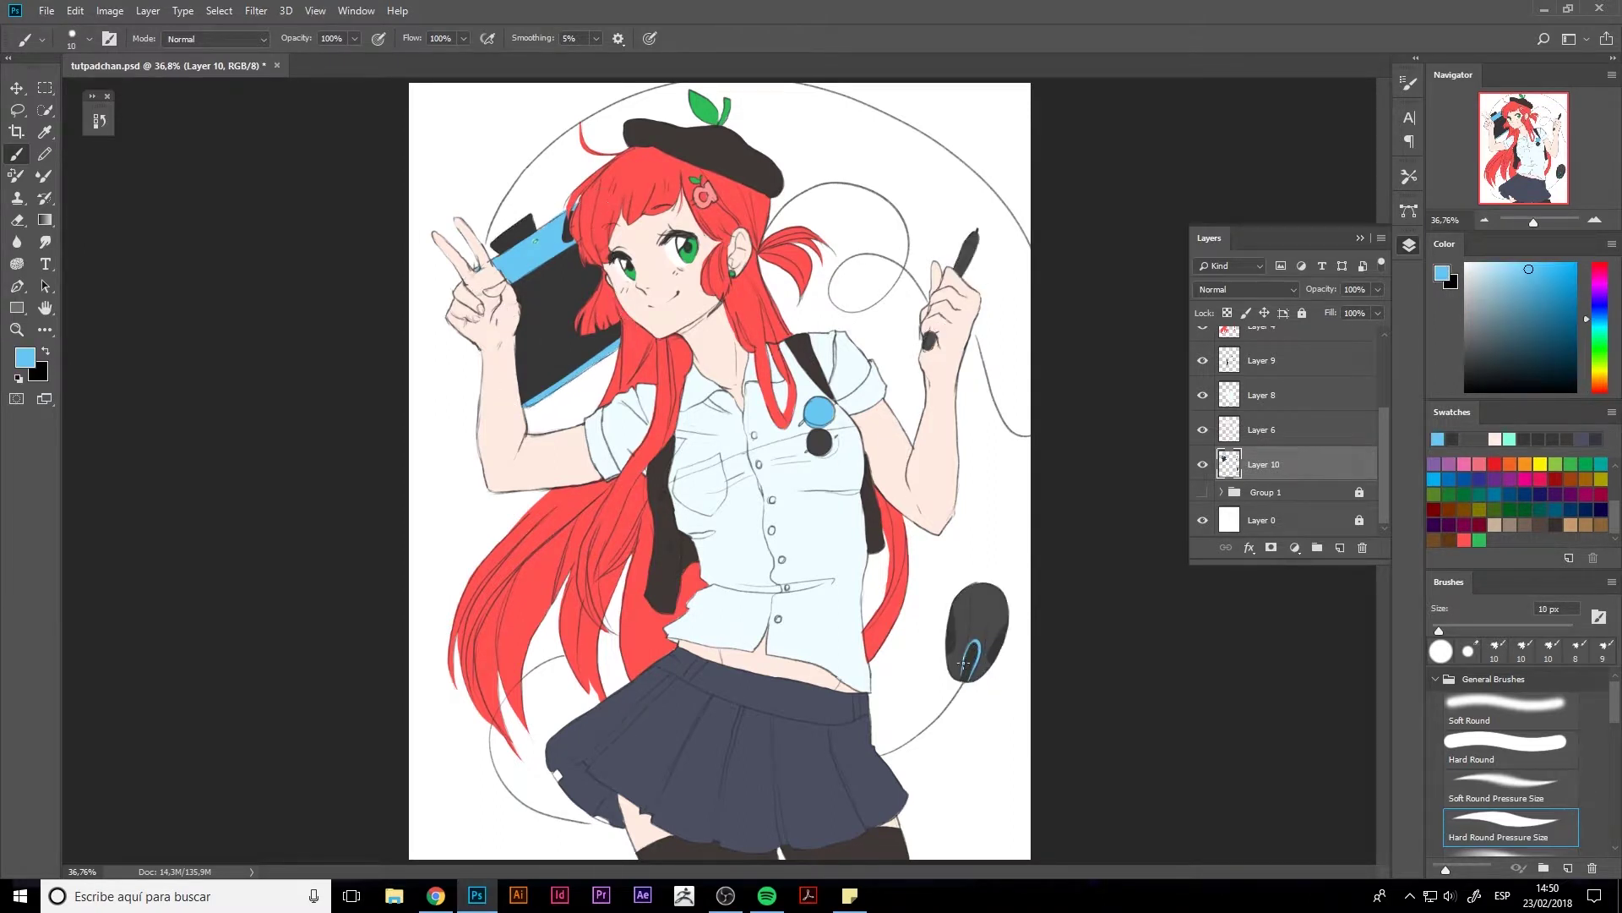
- Move from Layer 3 to the hair layer and zoom in on the arm and shirt
{"action": "left_click", "coordinate": [1015, 633], "text": "ctrl"}
{"action": "key", "text": "e"}
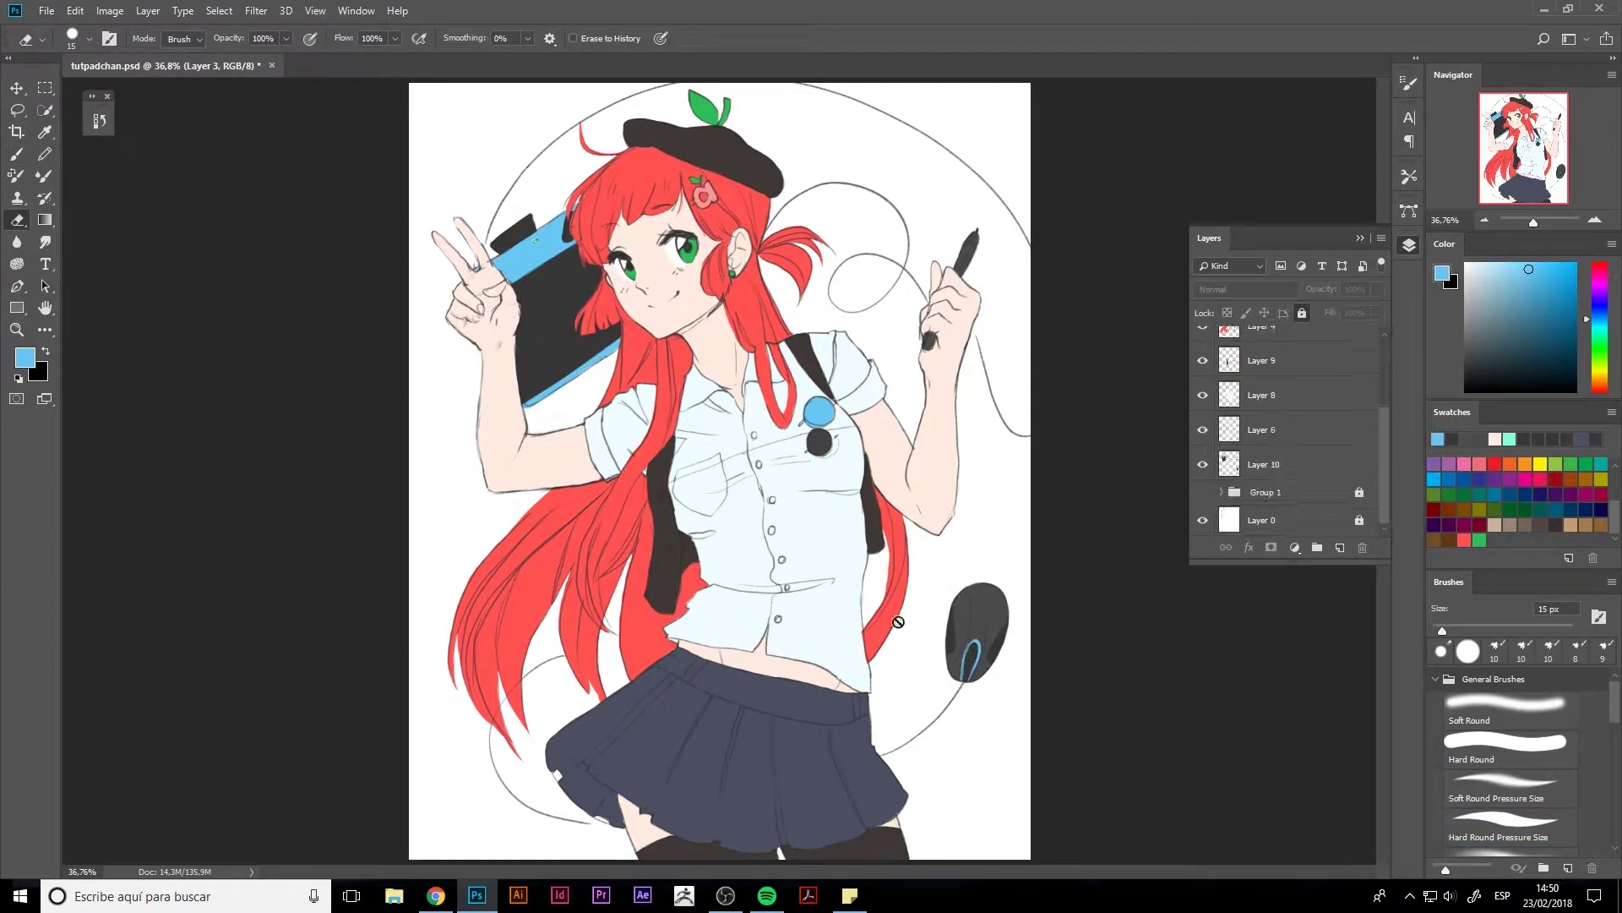
{"action": "left_click", "coordinate": [808, 691], "text": "ctrl"}
{"action": "key", "text": "ctrl+1"}
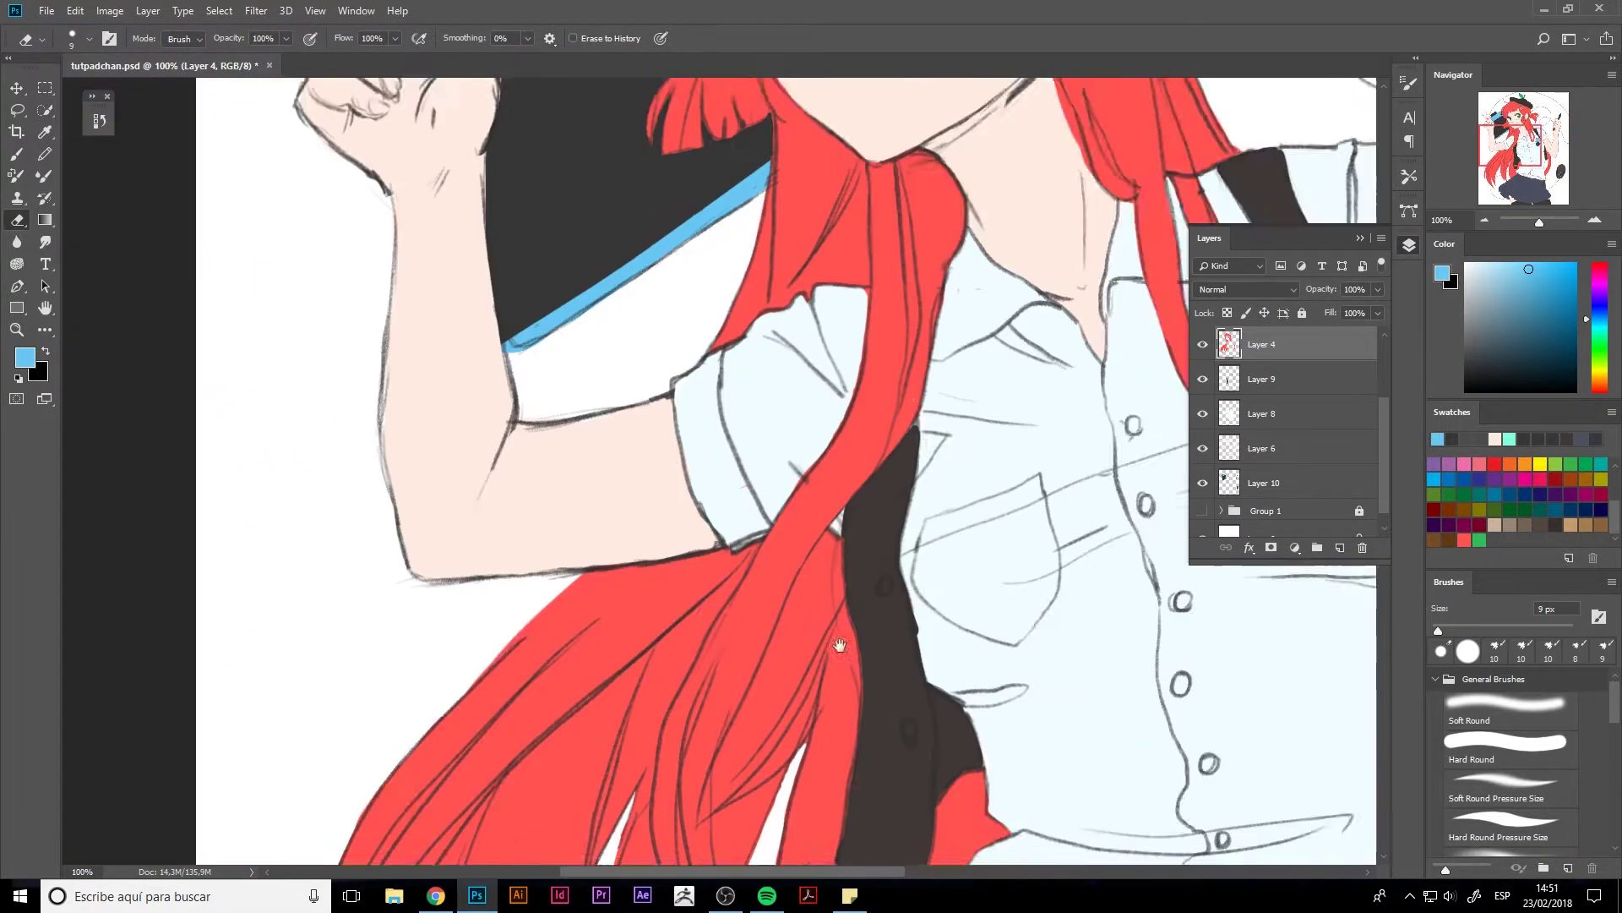
{"action": "scroll", "coordinate": [709, 501], "scroll_direction": "up", "scroll_amount": 3}
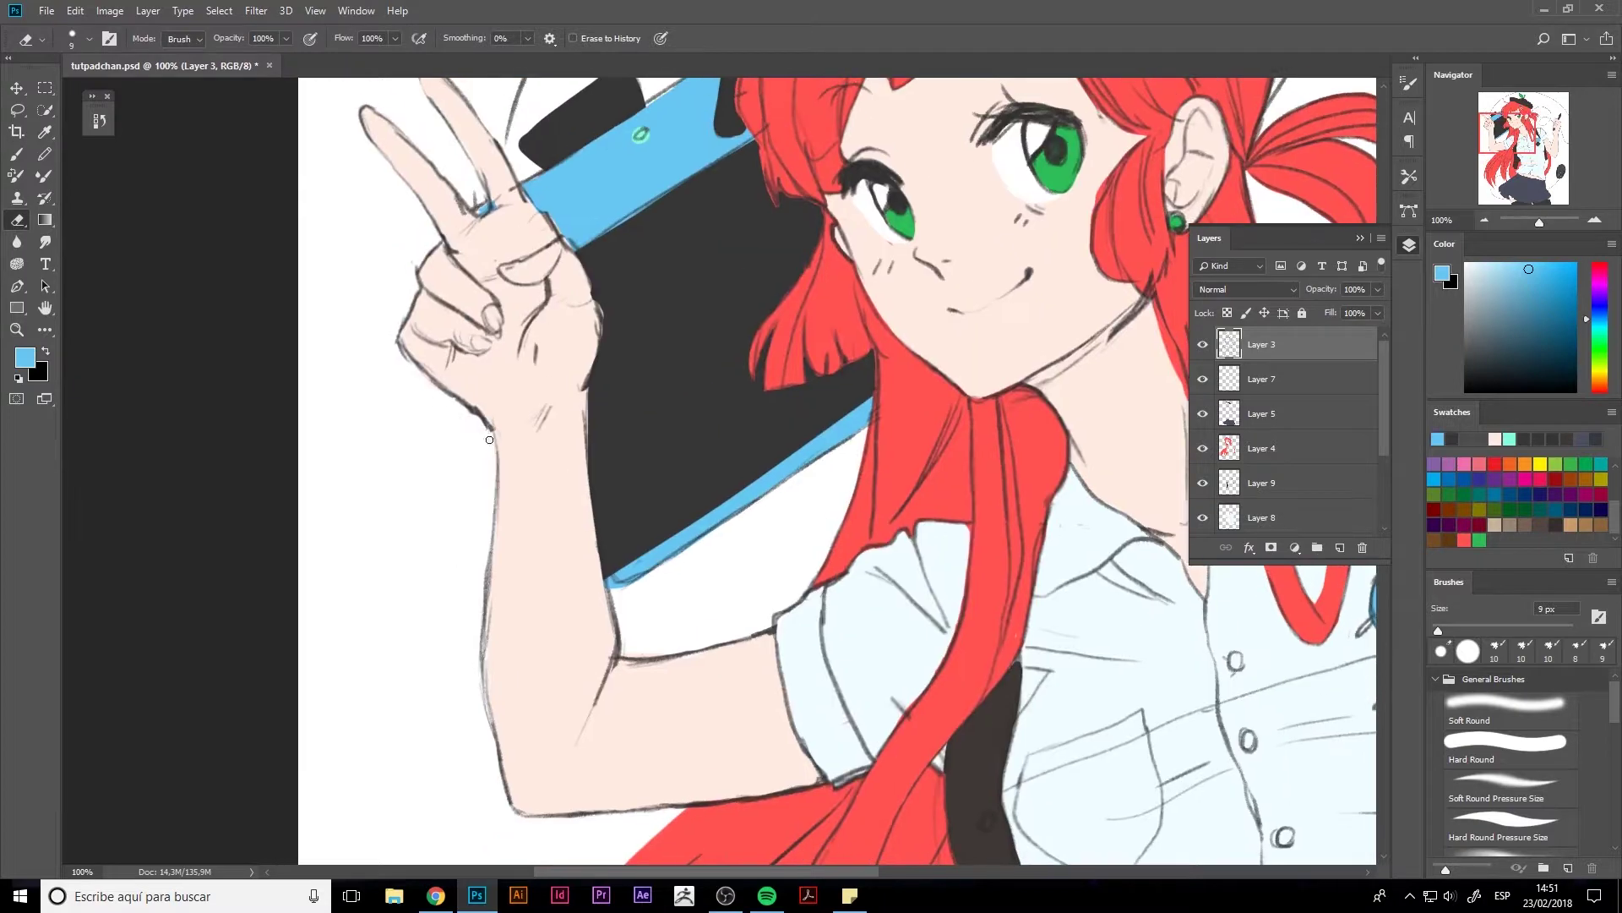
{"action": "scroll", "coordinate": [474, 192], "scroll_direction": "up", "scroll_amount": 3}
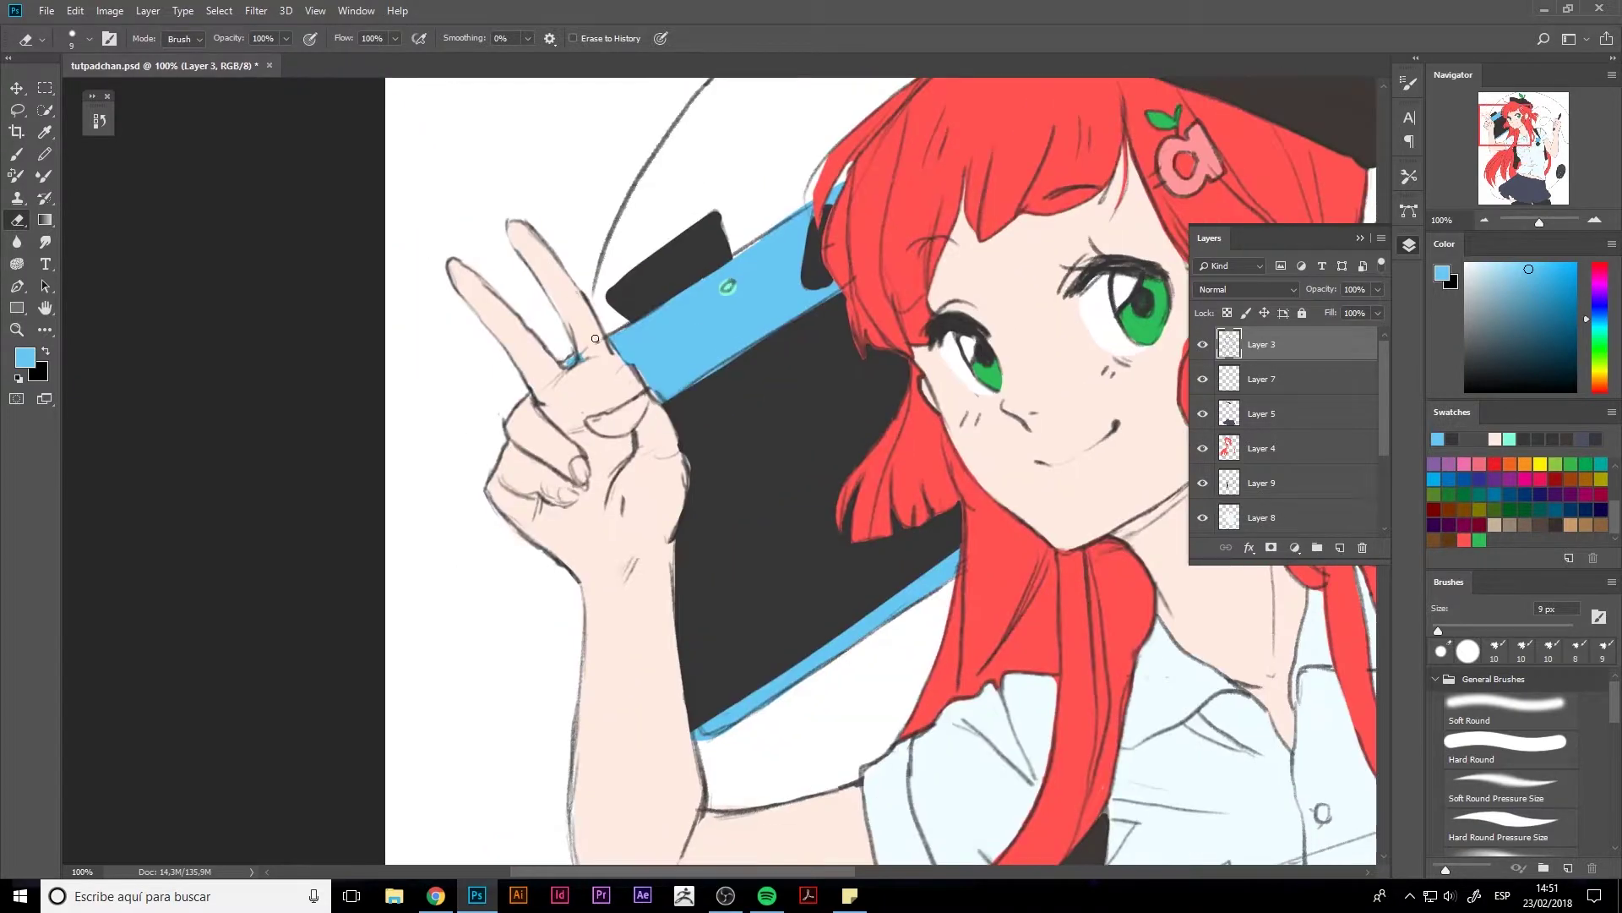
{"action": "left_click", "coordinate": [681, 447], "text": "ctrl"}
{"action": "scroll", "coordinate": [806, 491], "scroll_direction": "down", "scroll_amount": 6}
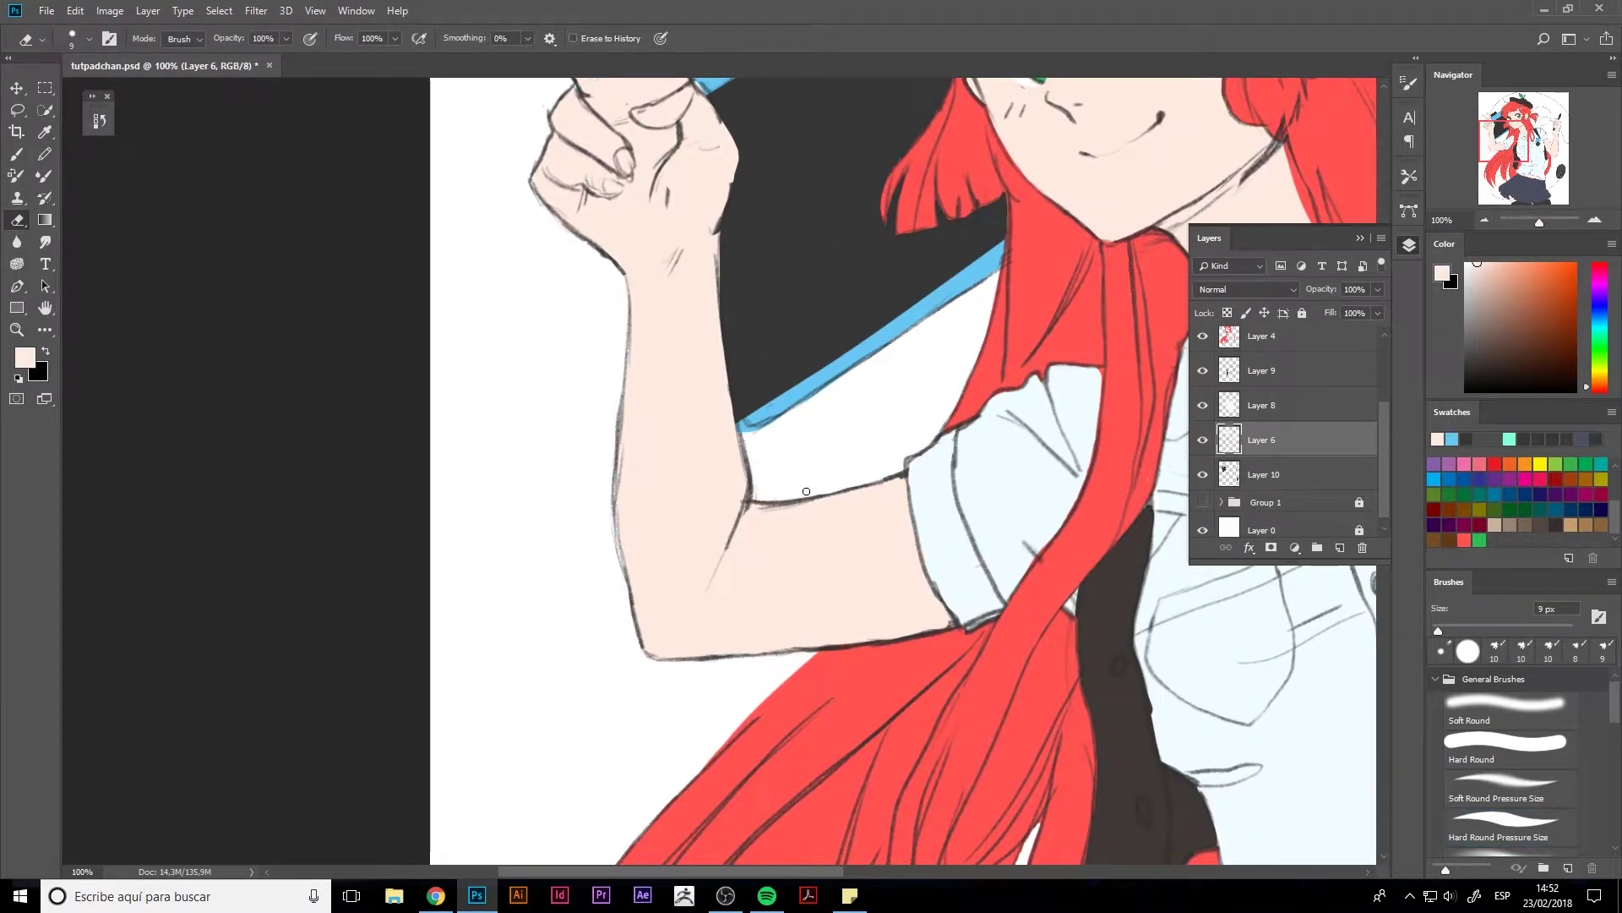
{"action": "key", "text": "ctrl+0"}
{"action": "key", "text": "h"}
- Load the hair selection and switch to the Soft Round Pressure Opacity brush
{"action": "left_click", "coordinate": [1229, 344], "text": "ctrl"}
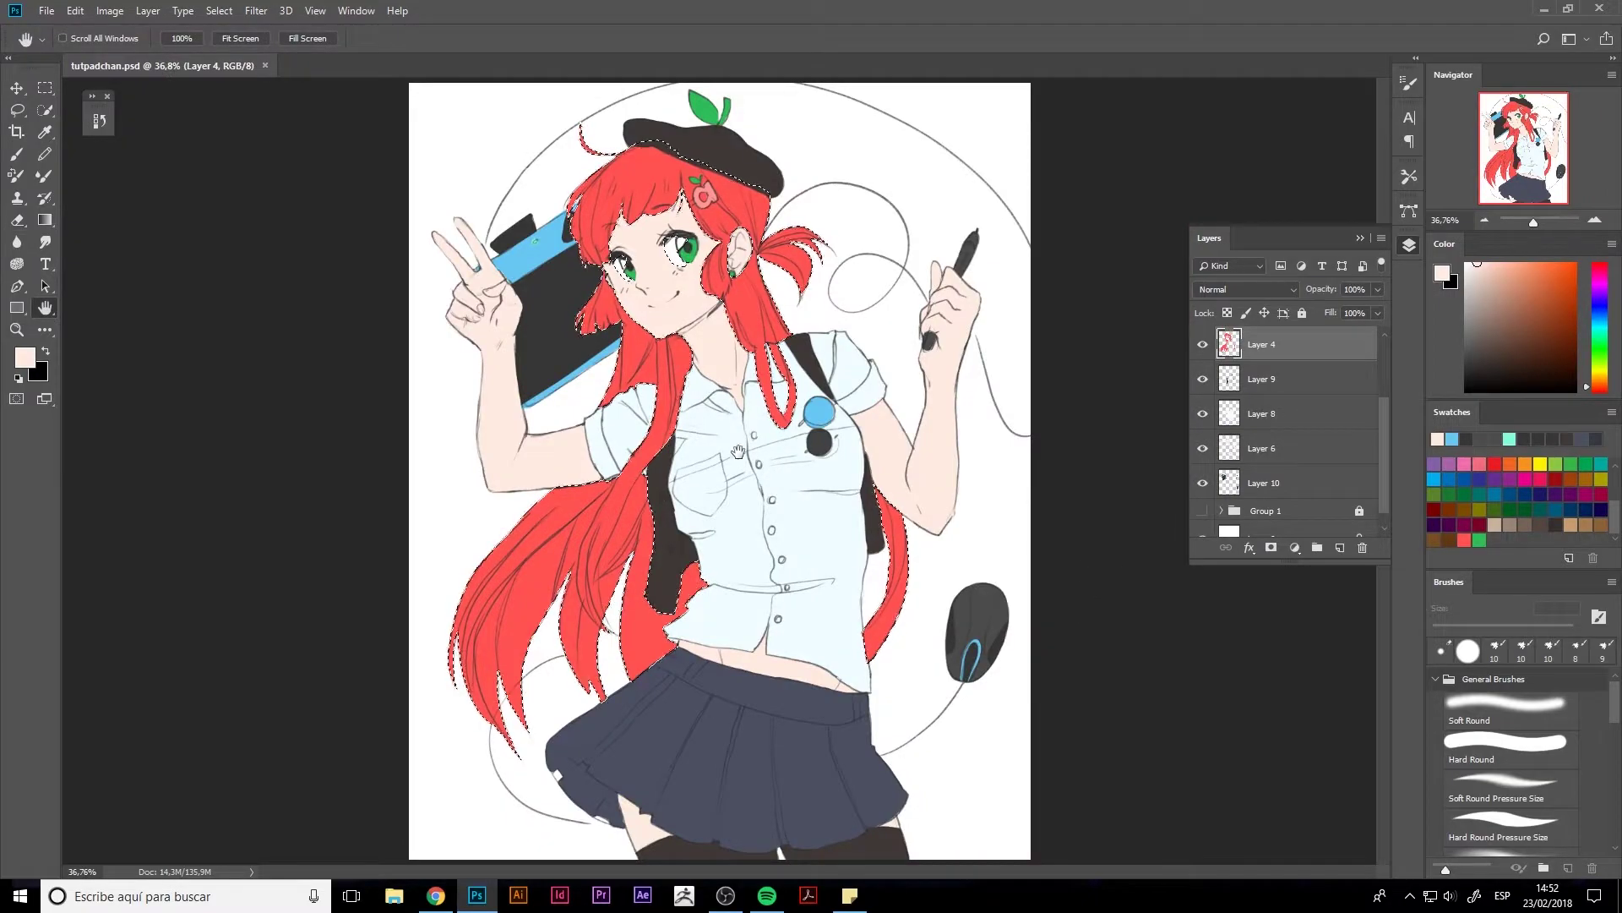
{"action": "scroll", "coordinate": [1509, 761], "scroll_direction": "down", "scroll_amount": 2}
{"action": "left_click", "coordinate": [1509, 765]}
{"action": "left_click", "coordinate": [1464, 540]}
{"action": "key", "text": "bracketright"}
{"action": "key", "text": "bracketright"}
{"action": "key", "text": "bracketright"}
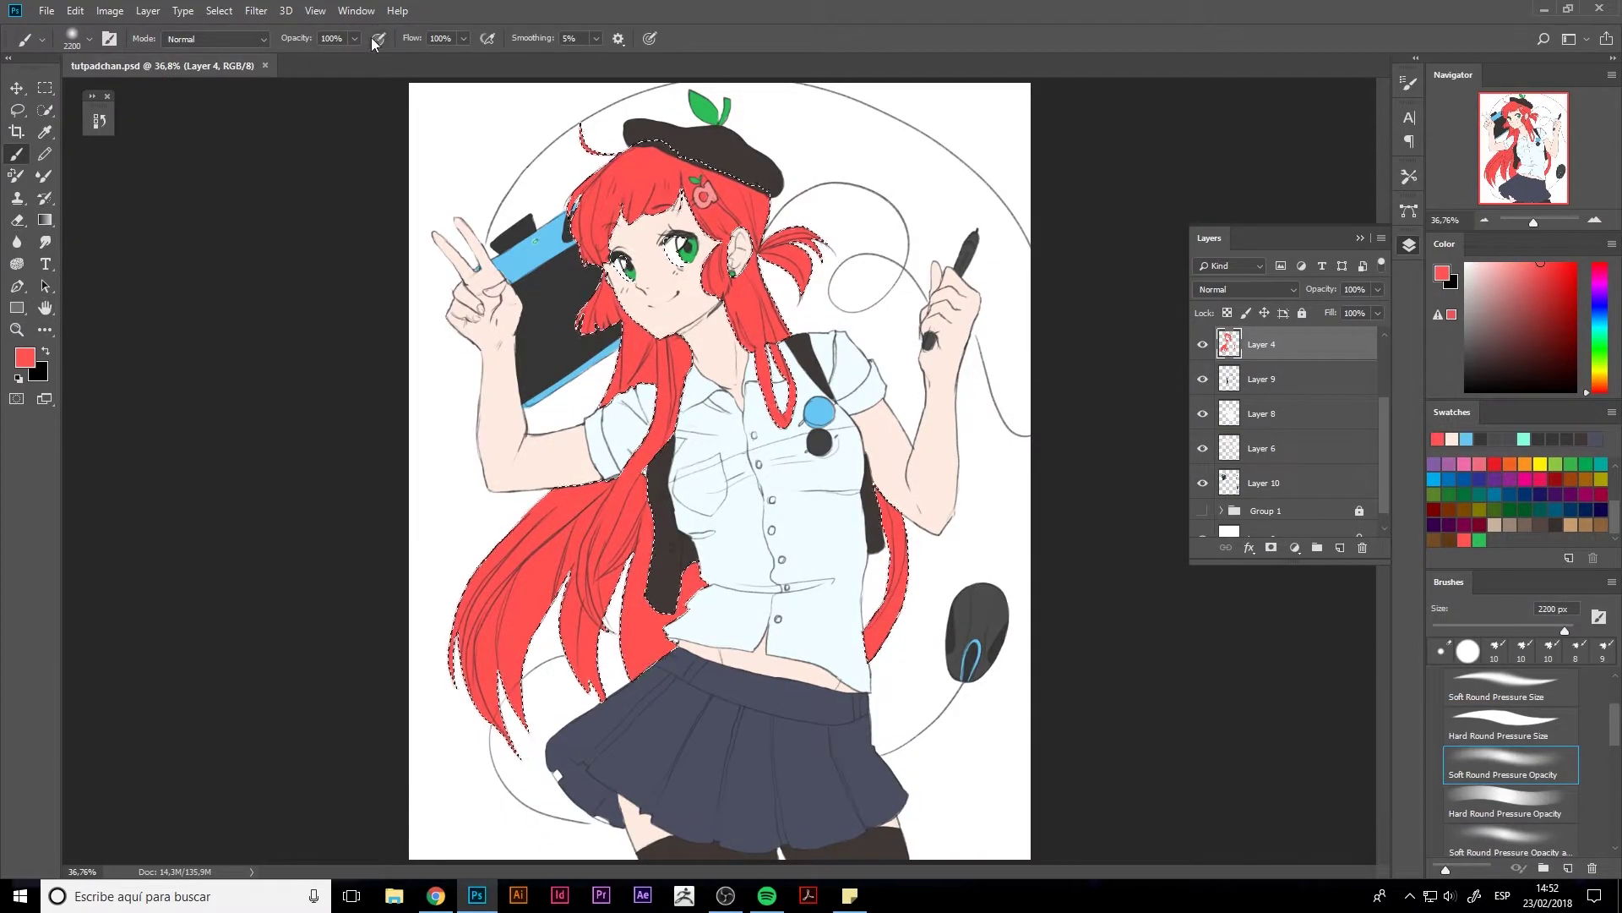
{"action": "key", "text": "2"}
{"action": "key", "text": "1"}
{"action": "key", "text": "shift+2"}
{"action": "key", "text": "shift+8"}
- Sample the hair red and set the brush to 46% opacity, 61% flow, 1600 px
{"action": "left_click", "coordinate": [607, 252], "text": "alt"}
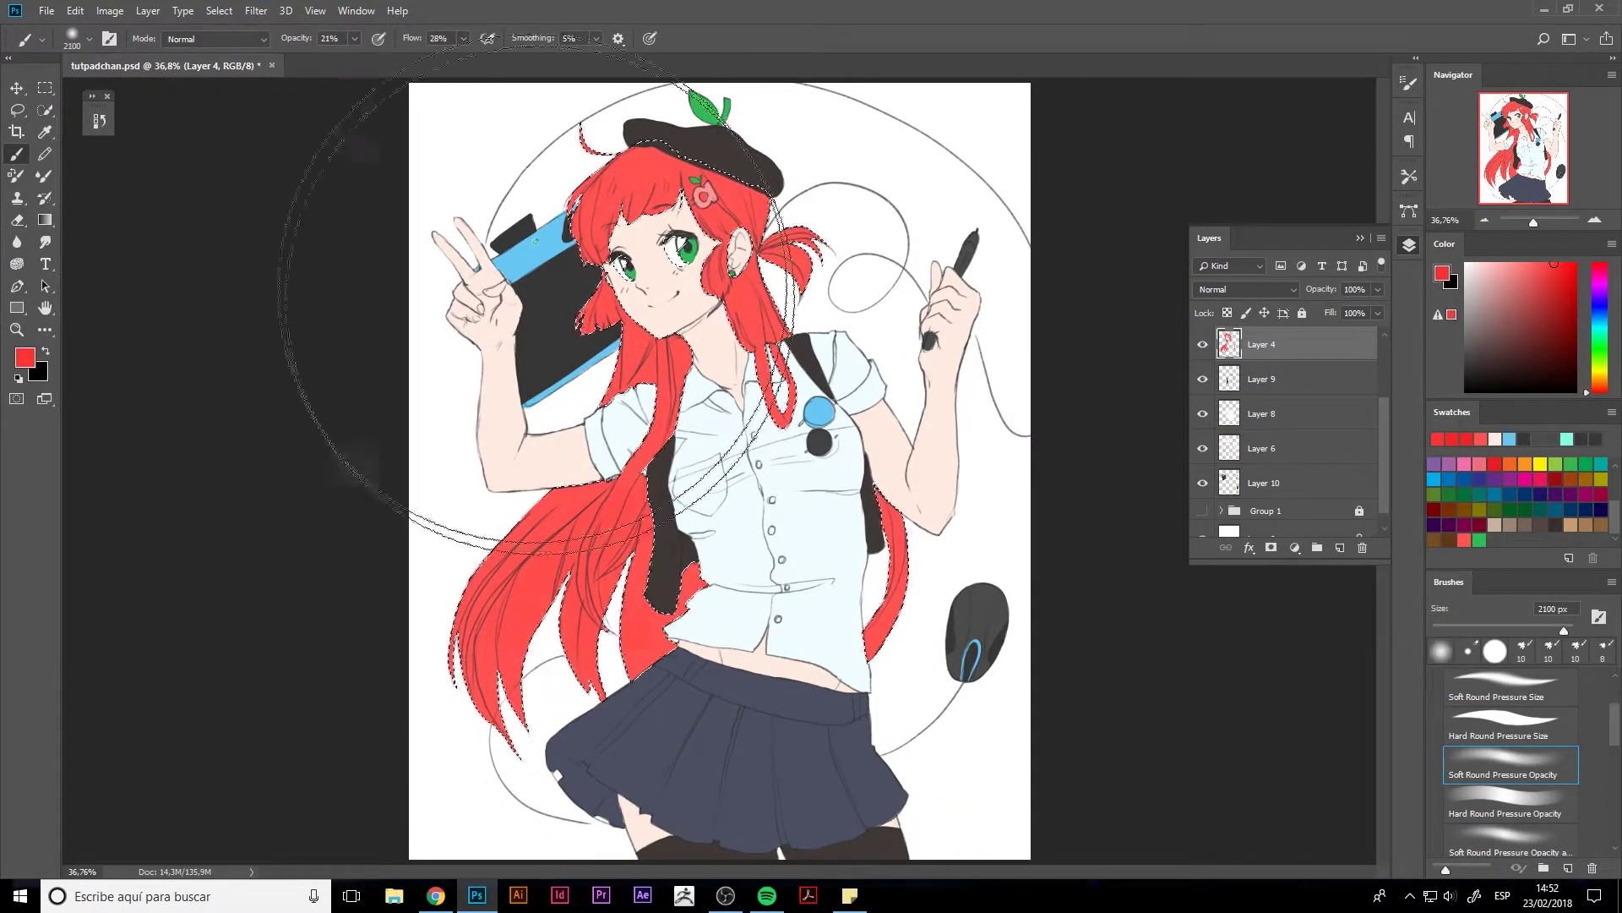
{"action": "key", "text": "4"}
{"action": "key", "text": "6"}
{"action": "key", "text": "shift+6"}
{"action": "key", "text": "shift+1"}
{"action": "key", "text": "alt+0"}
{"action": "key", "text": "bracketleft"}
{"action": "key", "text": "bracketleft"}
{"action": "key", "text": "bracketleft"}
- Airbrush soft red across the hair, tint the lower hair purple, then deselect
{"action": "left_click_drag", "start_coordinate": [507, 591], "coordinate": [608, 803]}
{"action": "key", "text": "bracketright"}
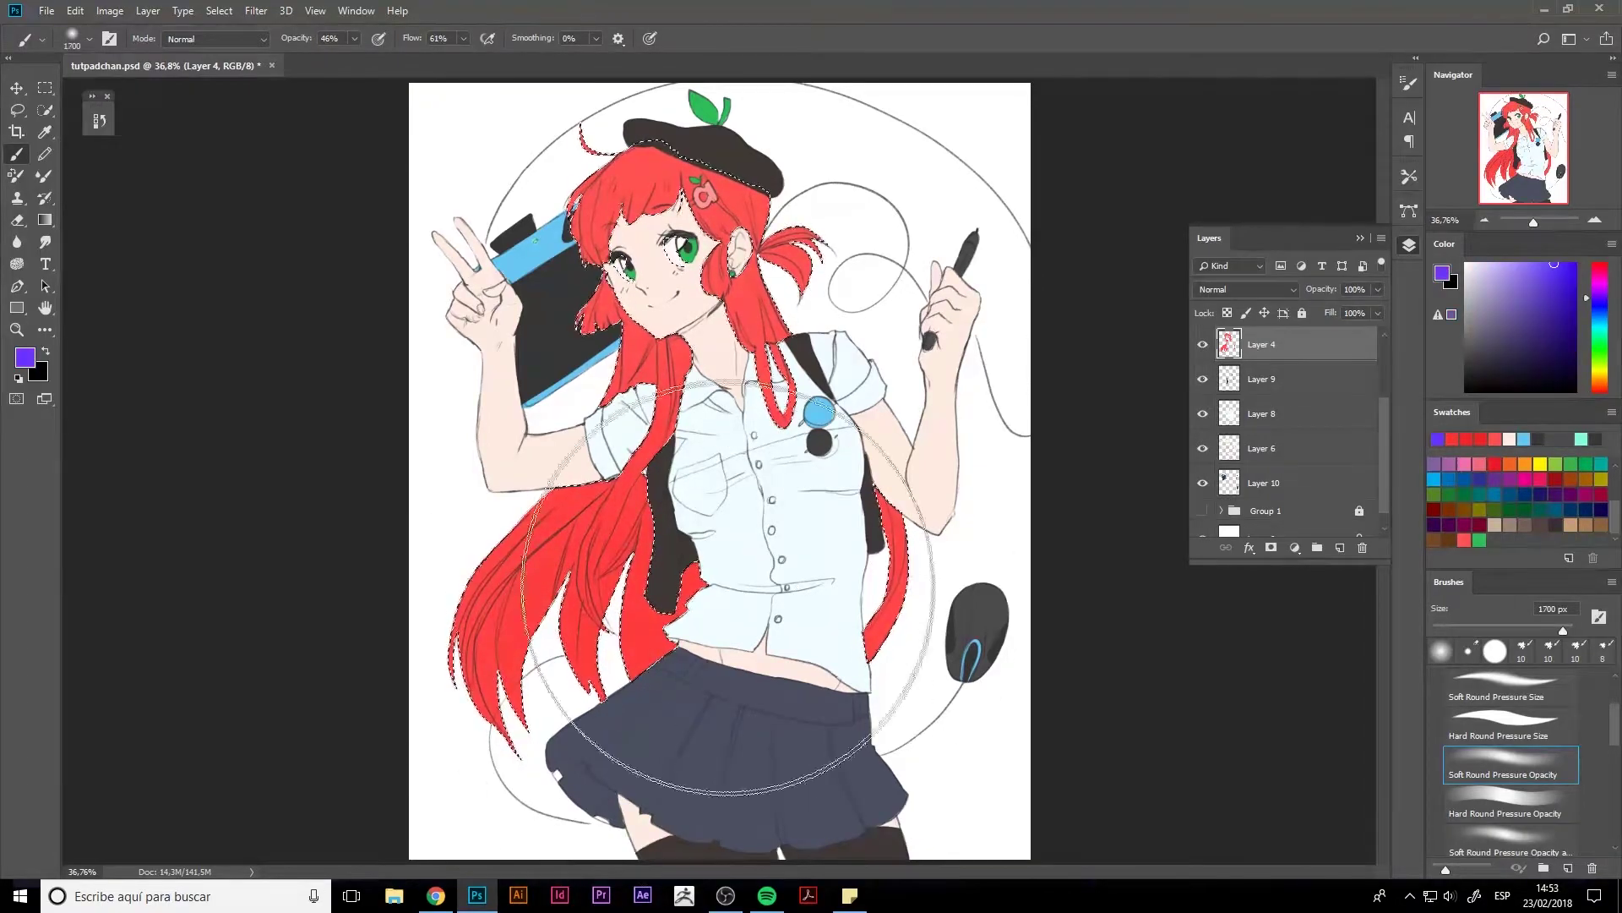
{"action": "left_click_drag", "start_coordinate": [574, 524], "coordinate": [879, 591]}
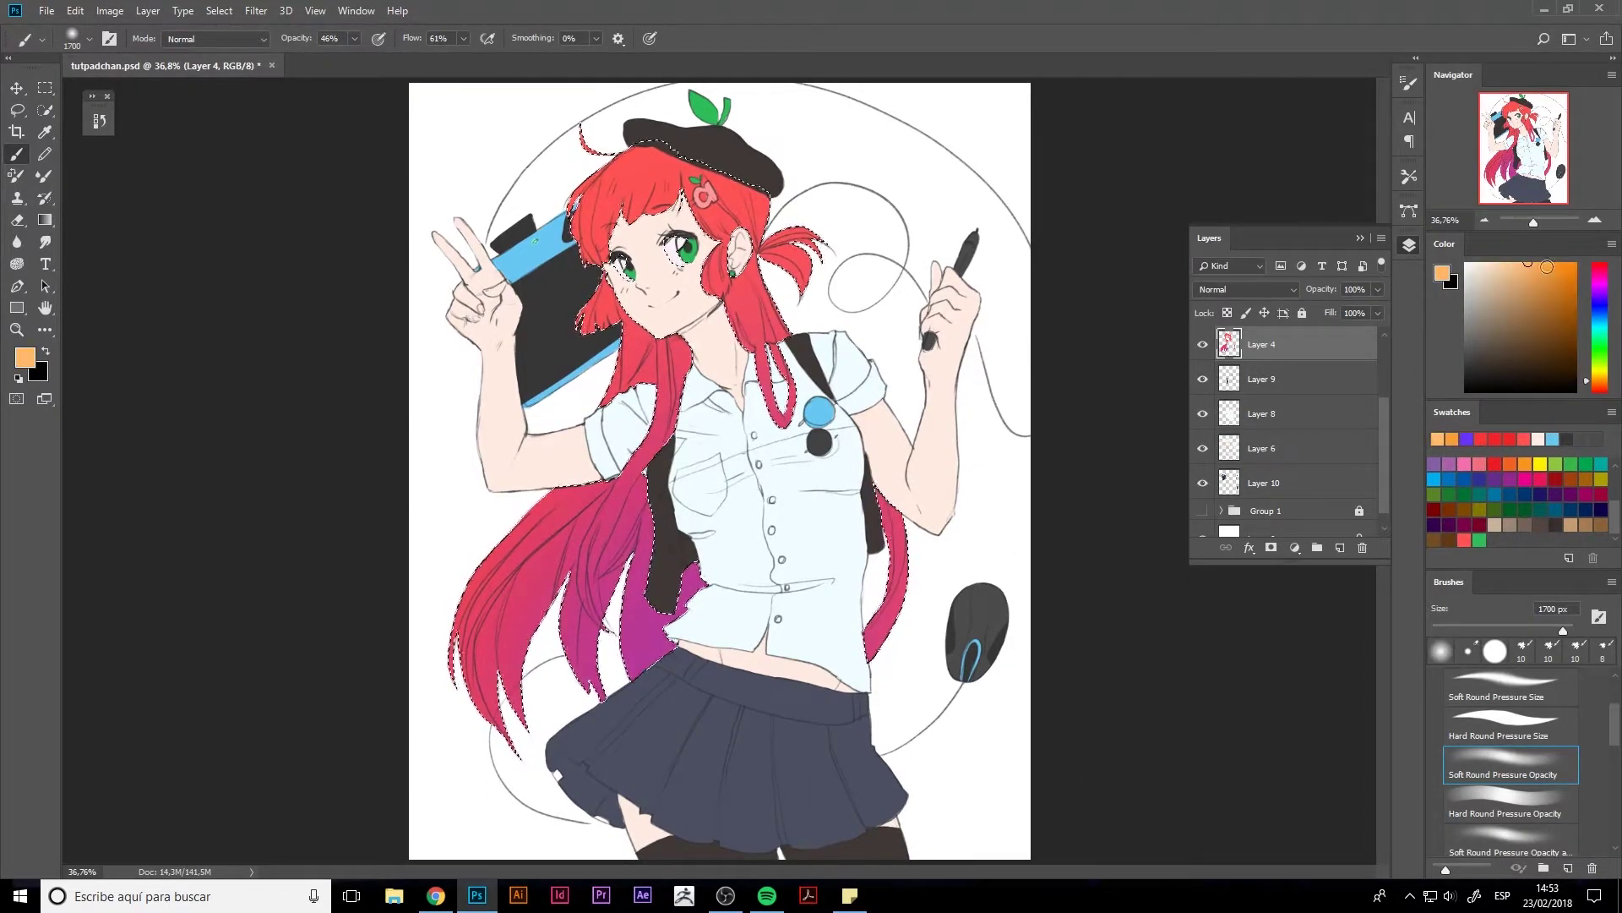
{"action": "key", "text": "ctrl+d"}
{"action": "key", "text": "bracketleft"}
{"action": "key", "text": "bracketleft"}
{"action": "key", "text": "bracketleft"}
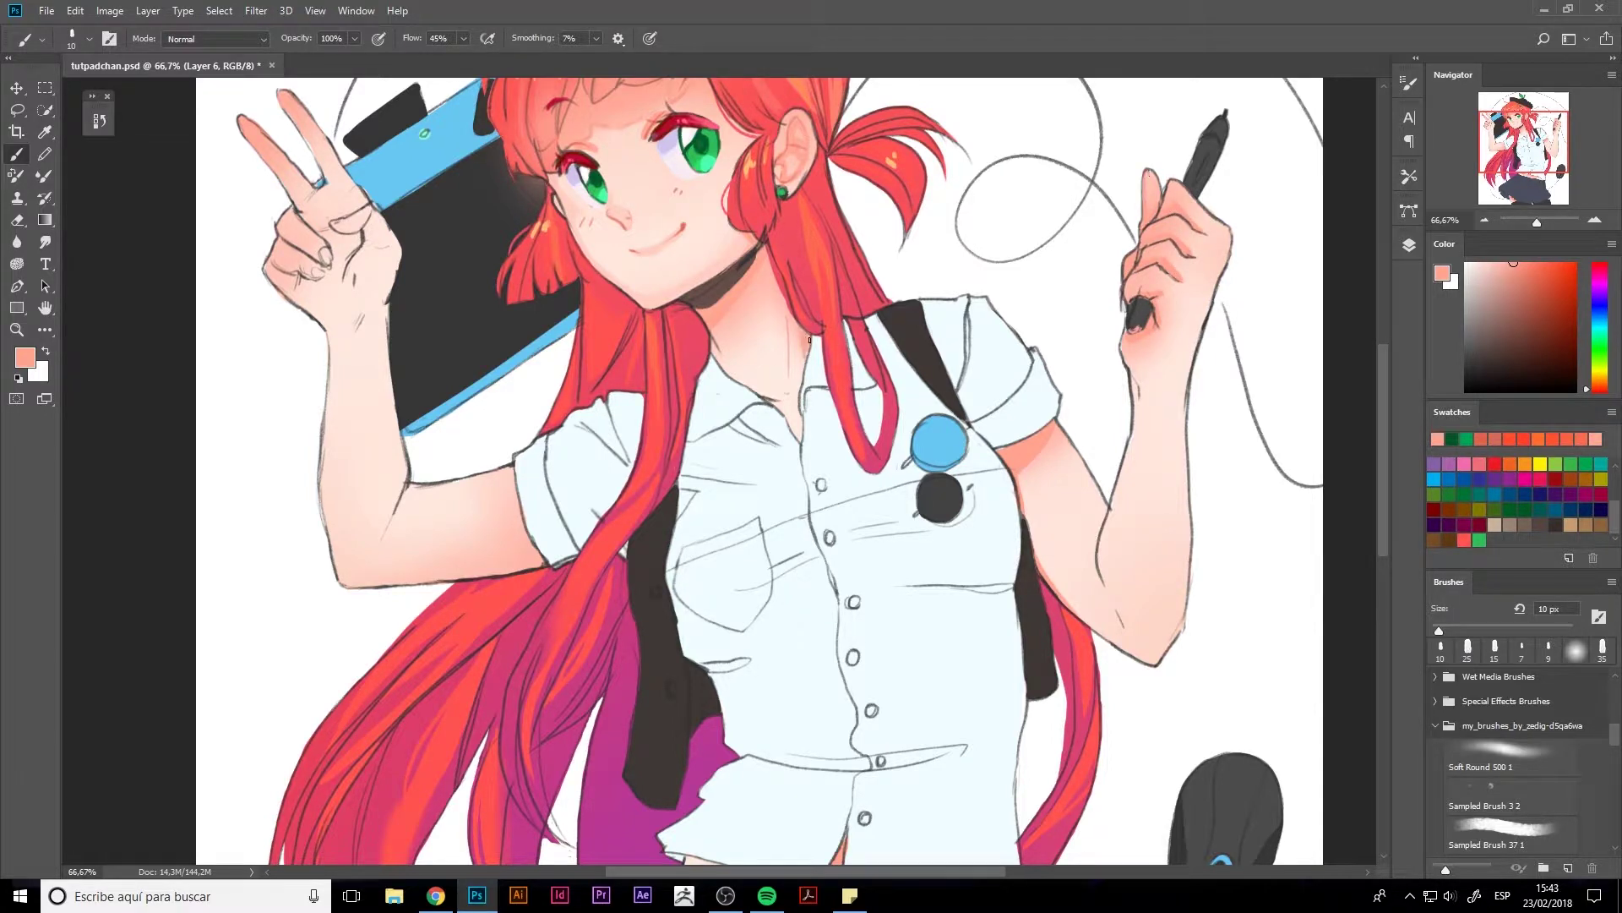
{"action": "left_click_drag", "start_coordinate": [725, 204], "coordinate": [812, 310]}
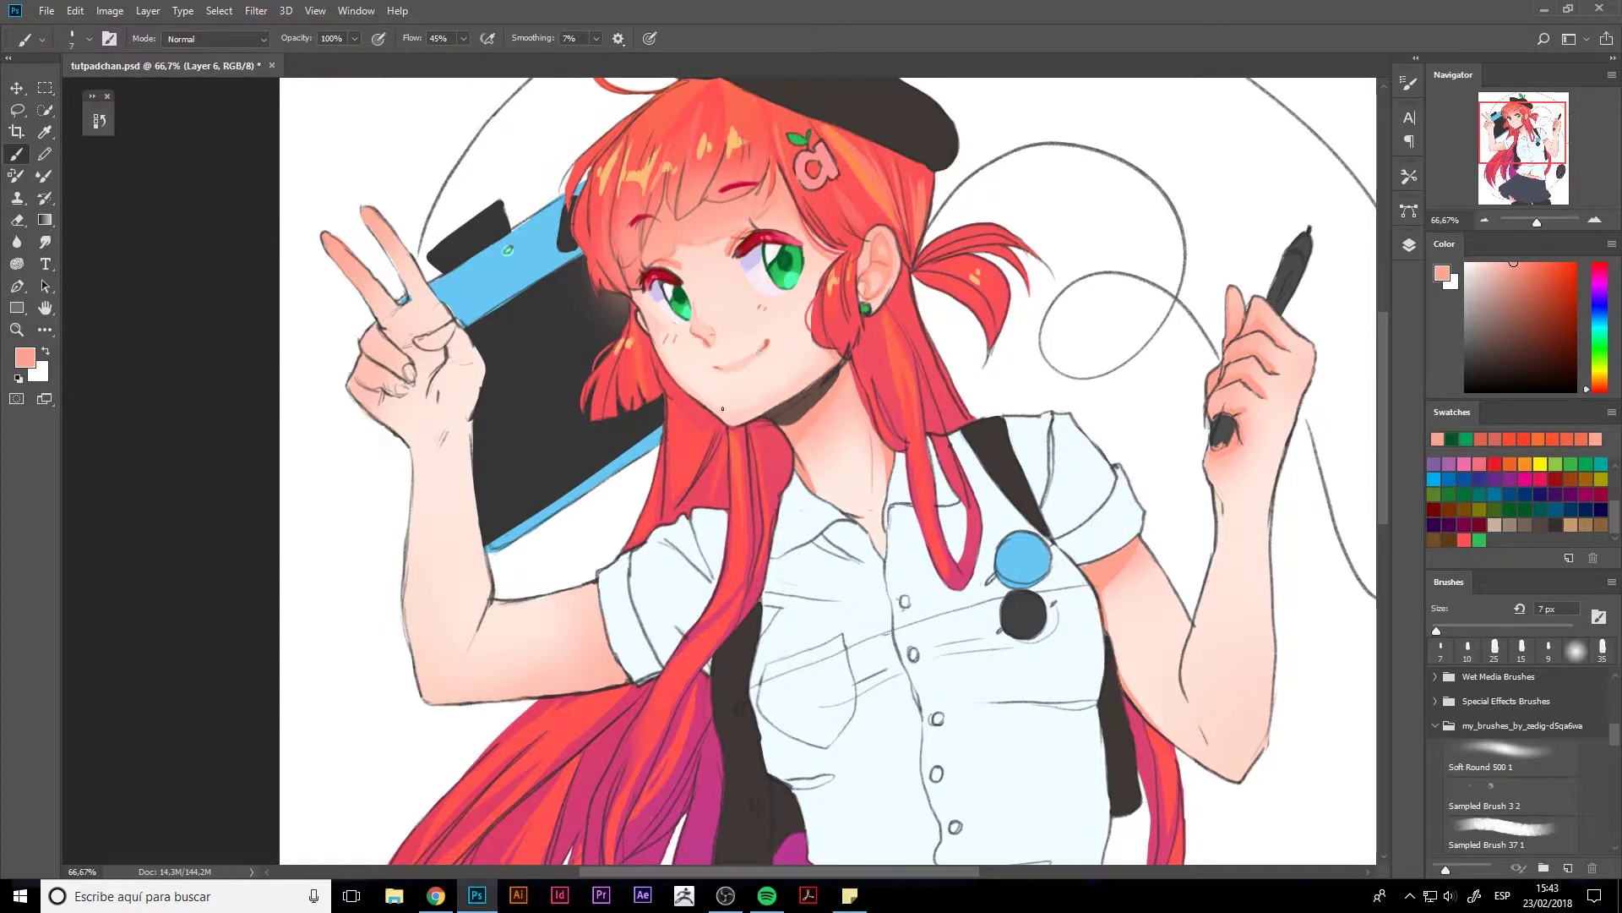
{"action": "left_click", "coordinate": [739, 405], "text": "alt"}
{"action": "left_click", "coordinate": [742, 262], "text": "alt"}
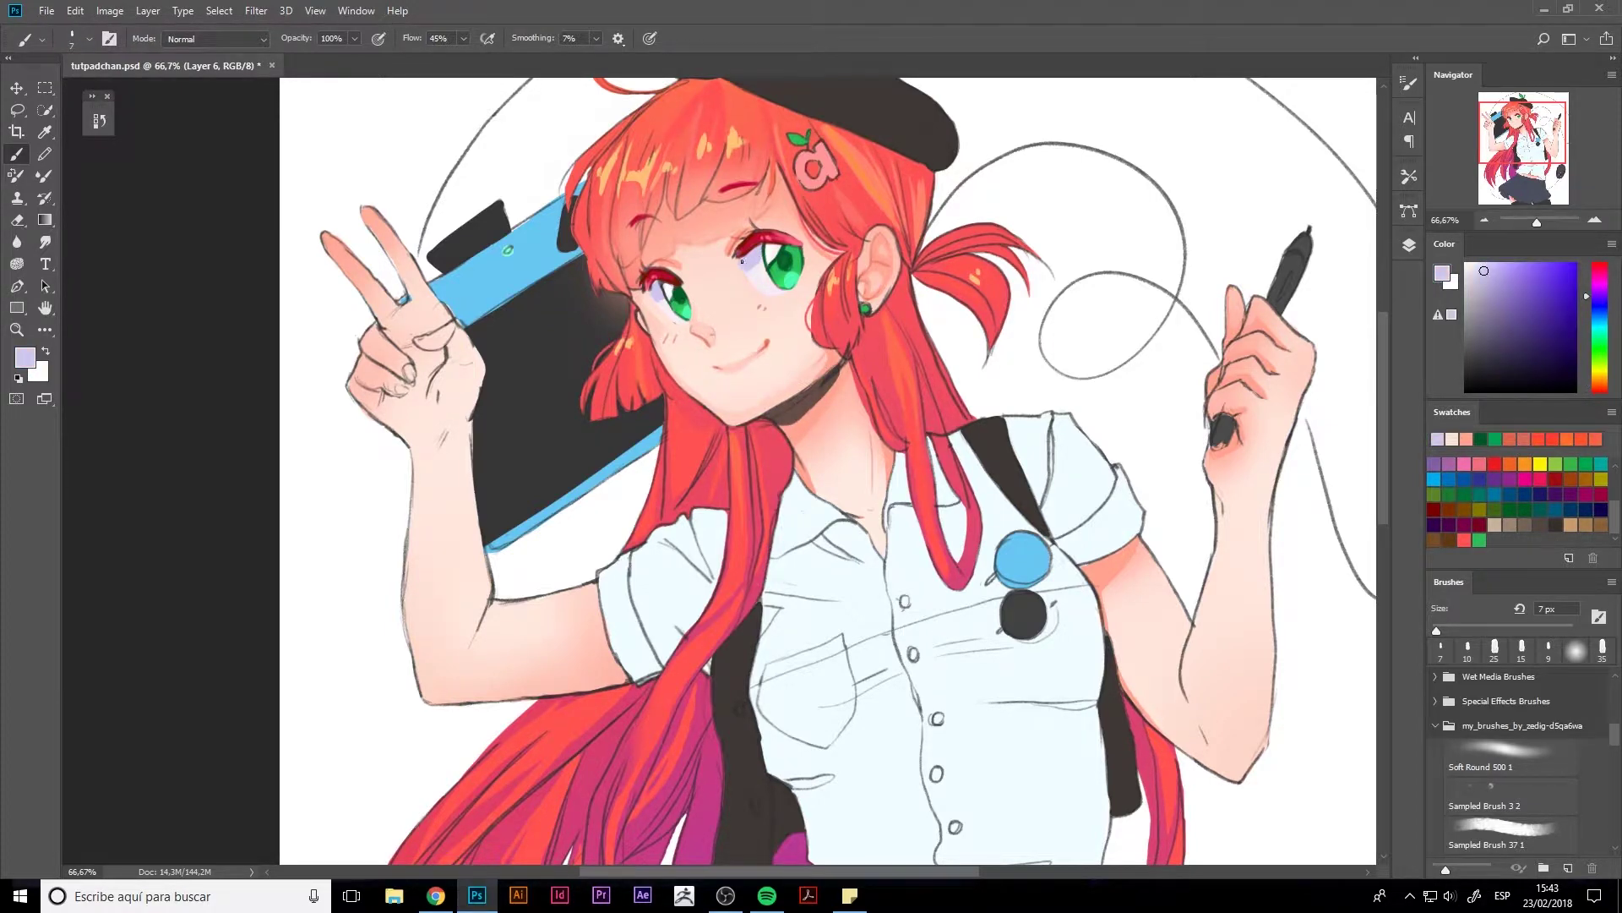
{"action": "left_click", "coordinate": [1408, 245]}
{"action": "left_click", "coordinate": [1263, 374]}
{"action": "left_click", "coordinate": [763, 250], "text": "alt"}
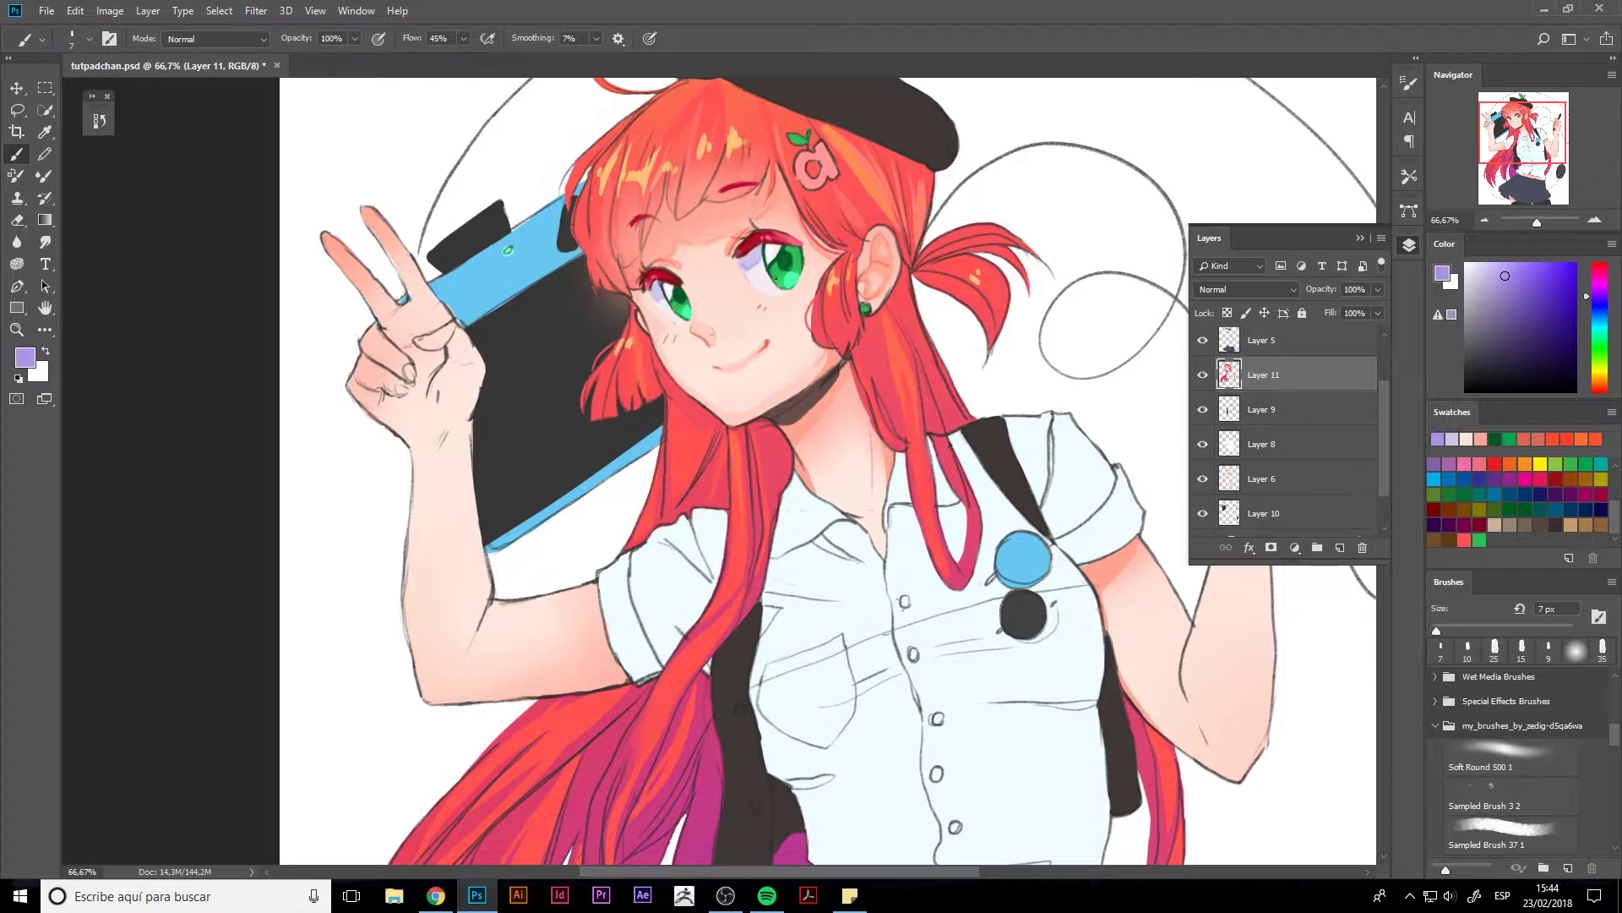
{"action": "left_click", "coordinate": [772, 290], "text": "alt"}
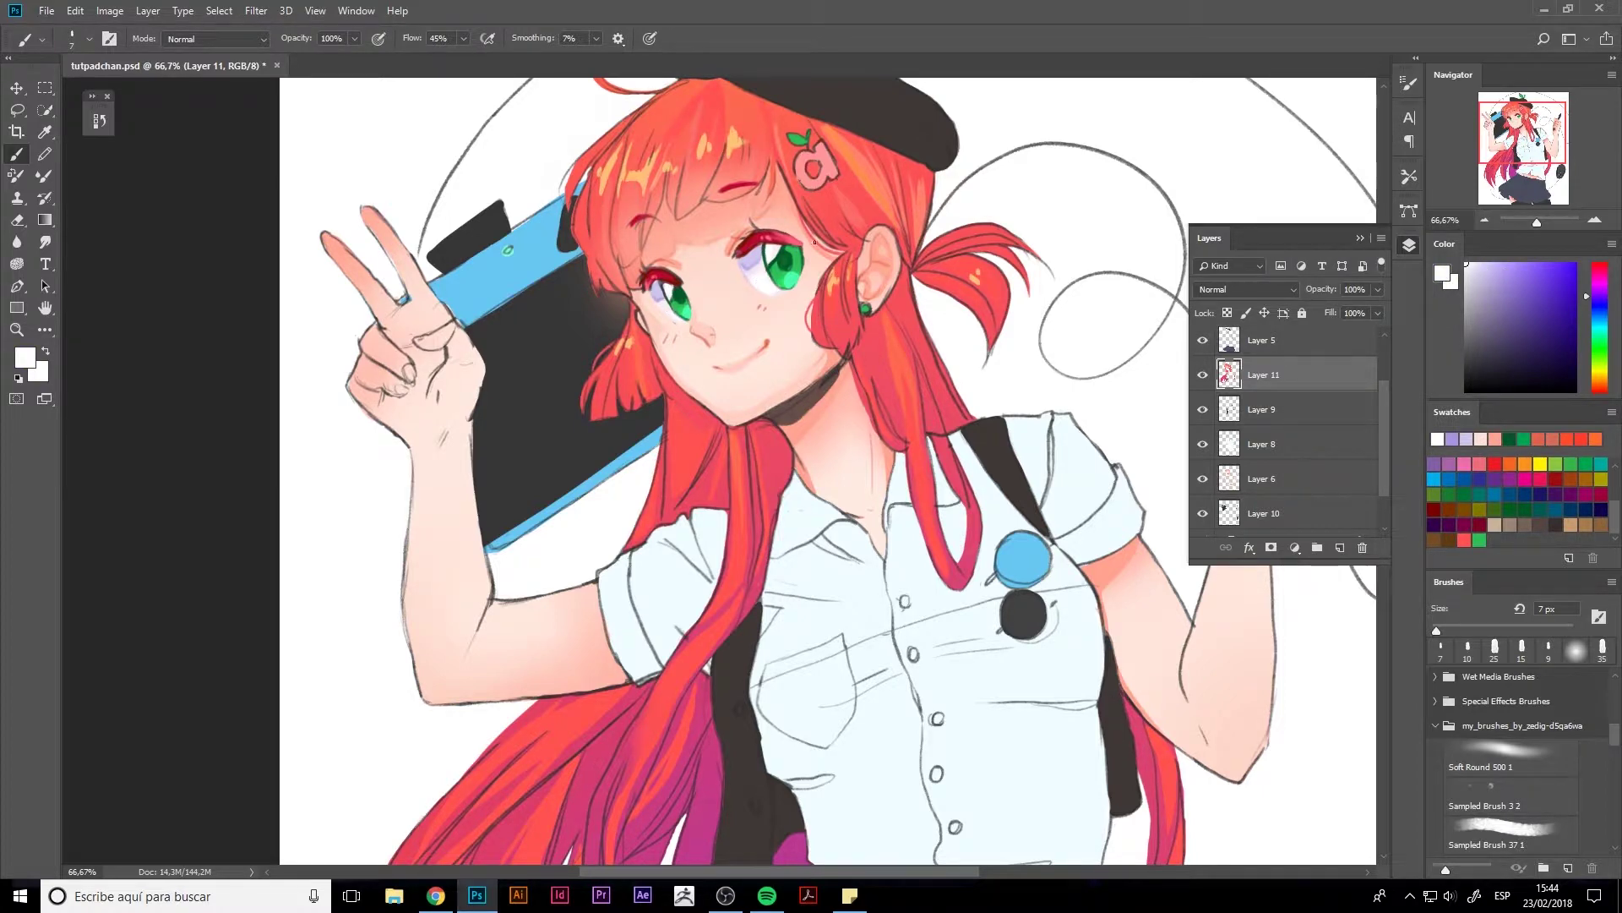
{"action": "left_click", "coordinate": [798, 257], "text": "alt"}
{"action": "key", "text": "alt+bracketright"}
{"action": "key", "text": "alt+bracketright"}
{"action": "key", "text": "alt+bracketright"}
- Sample greens from the eye and reds from the apple hair clip with a smaller brush
{"action": "left_click", "coordinate": [803, 265], "text": "alt"}
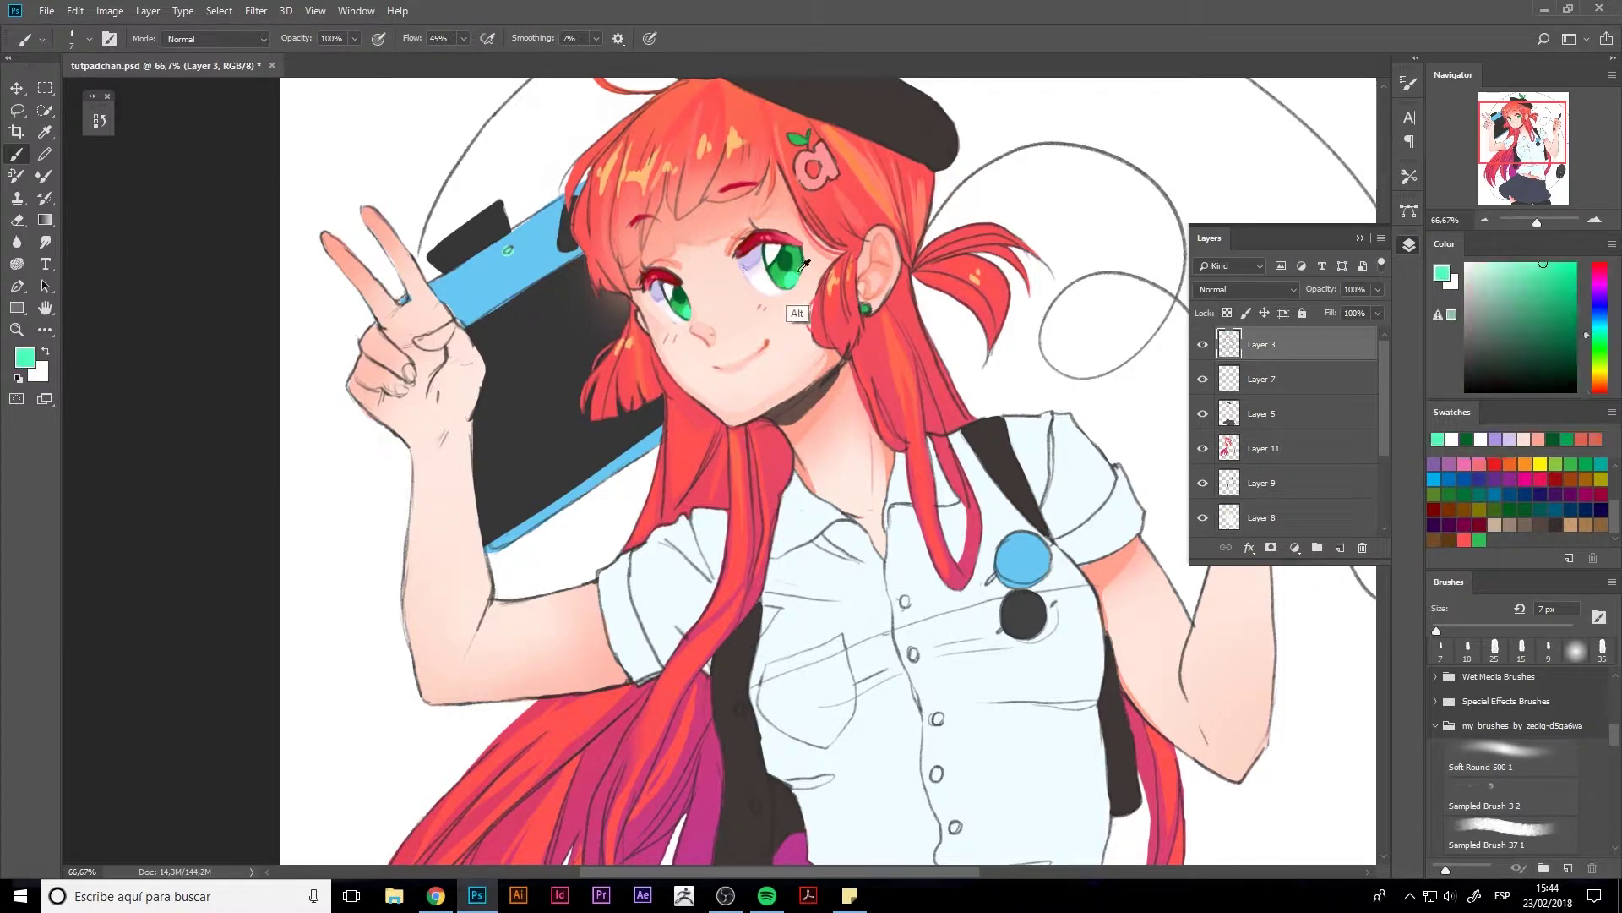
{"action": "left_click", "coordinate": [676, 306], "text": "alt"}
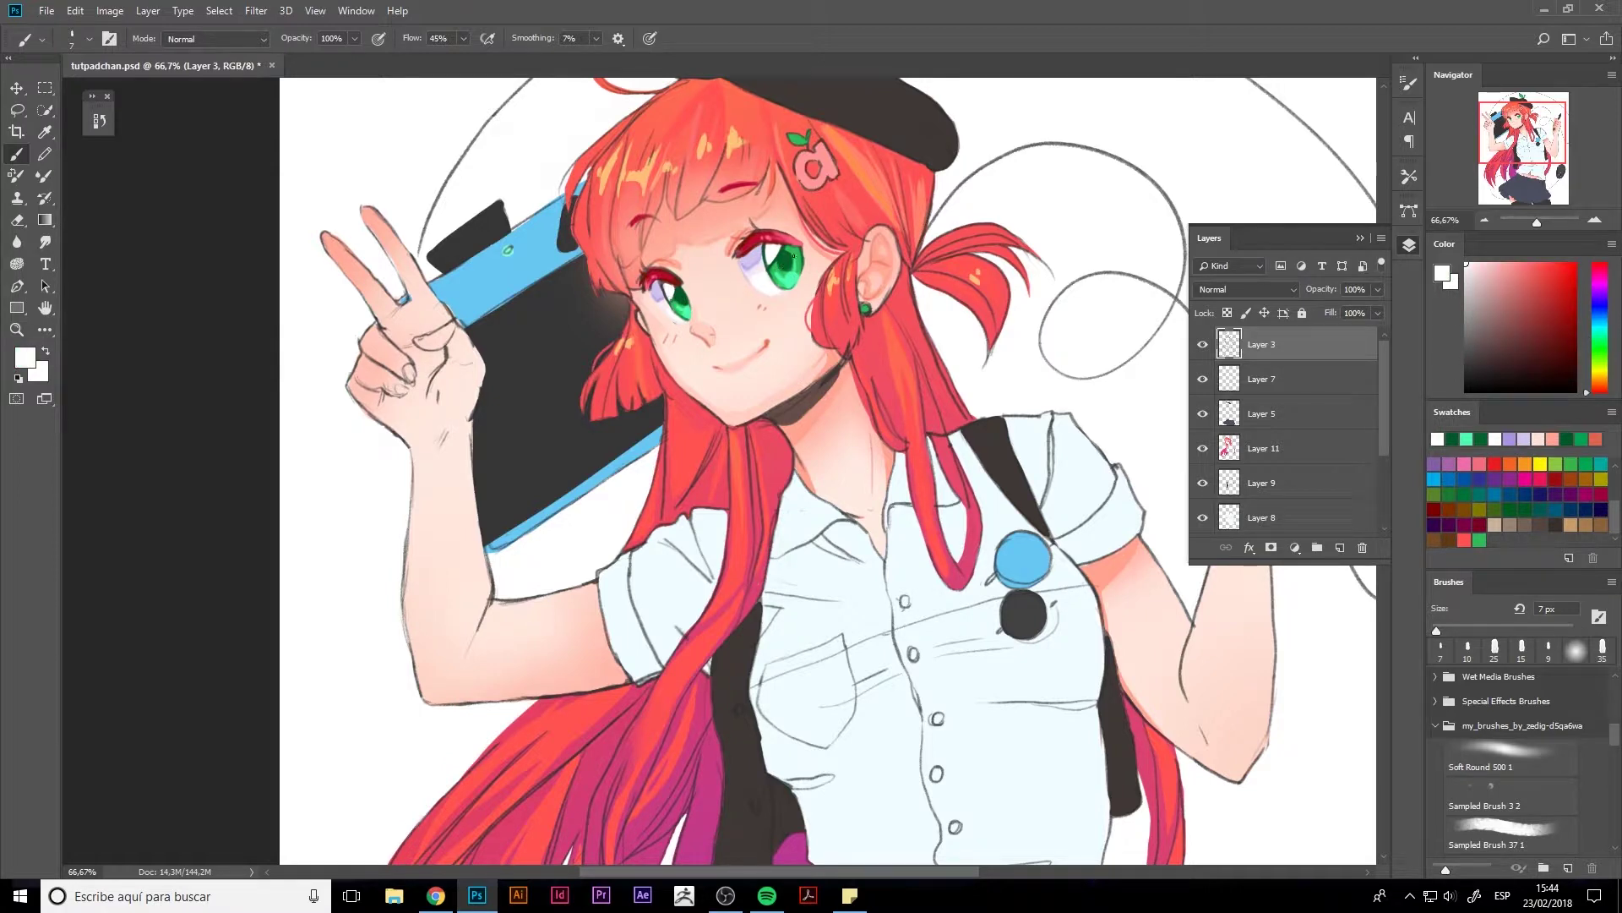
{"action": "left_click", "coordinate": [790, 264], "text": "alt"}
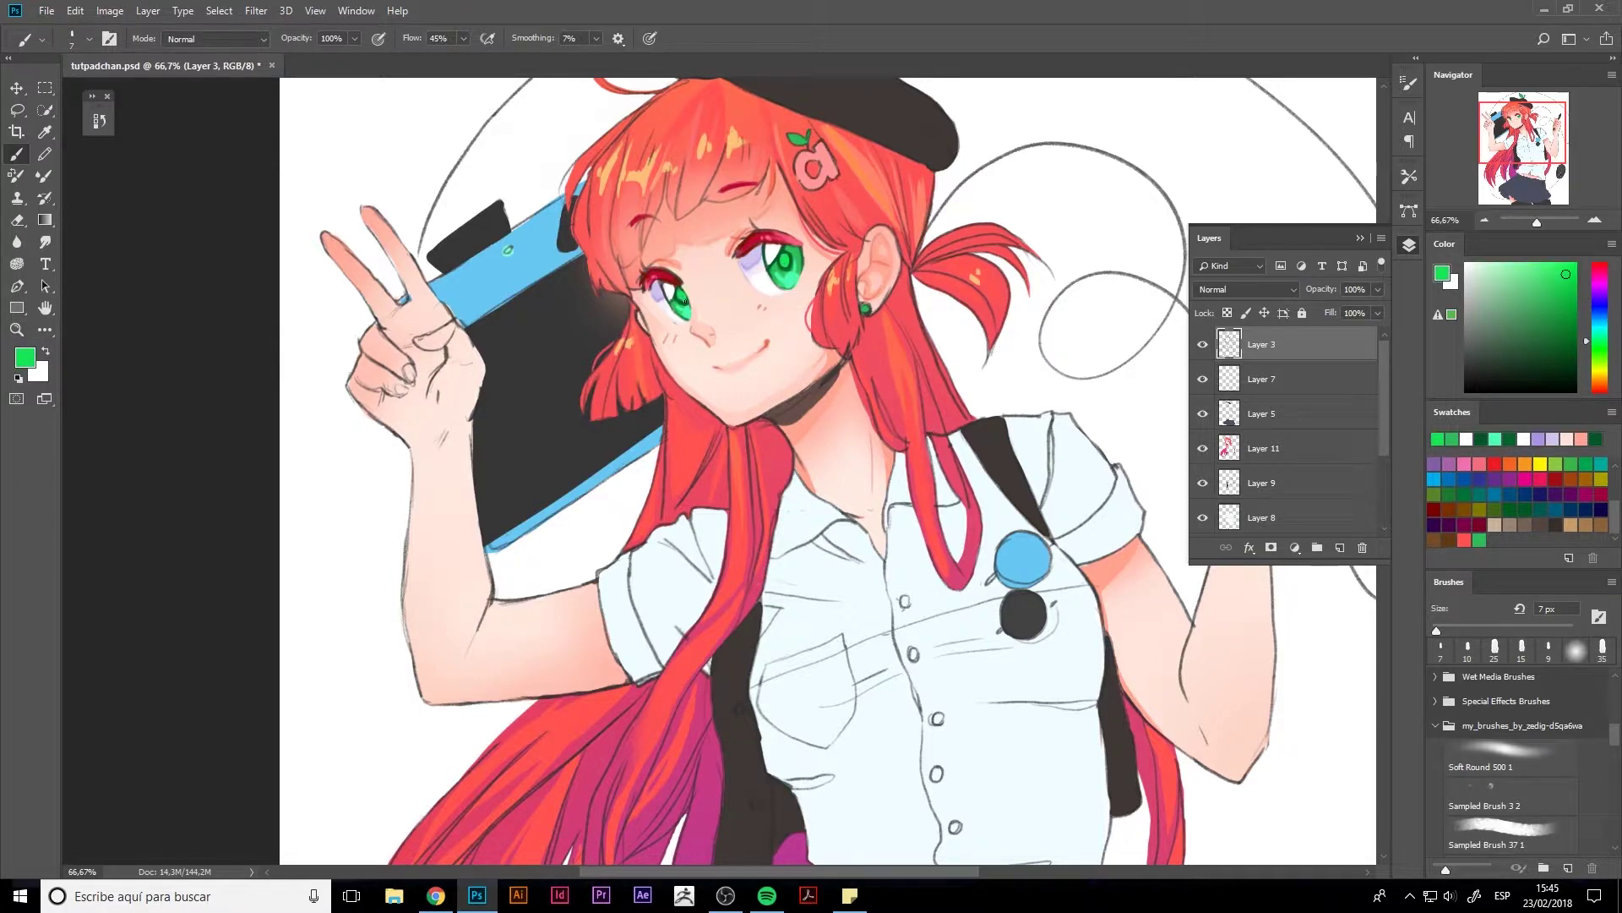
{"action": "left_click", "coordinate": [805, 184], "text": "alt"}
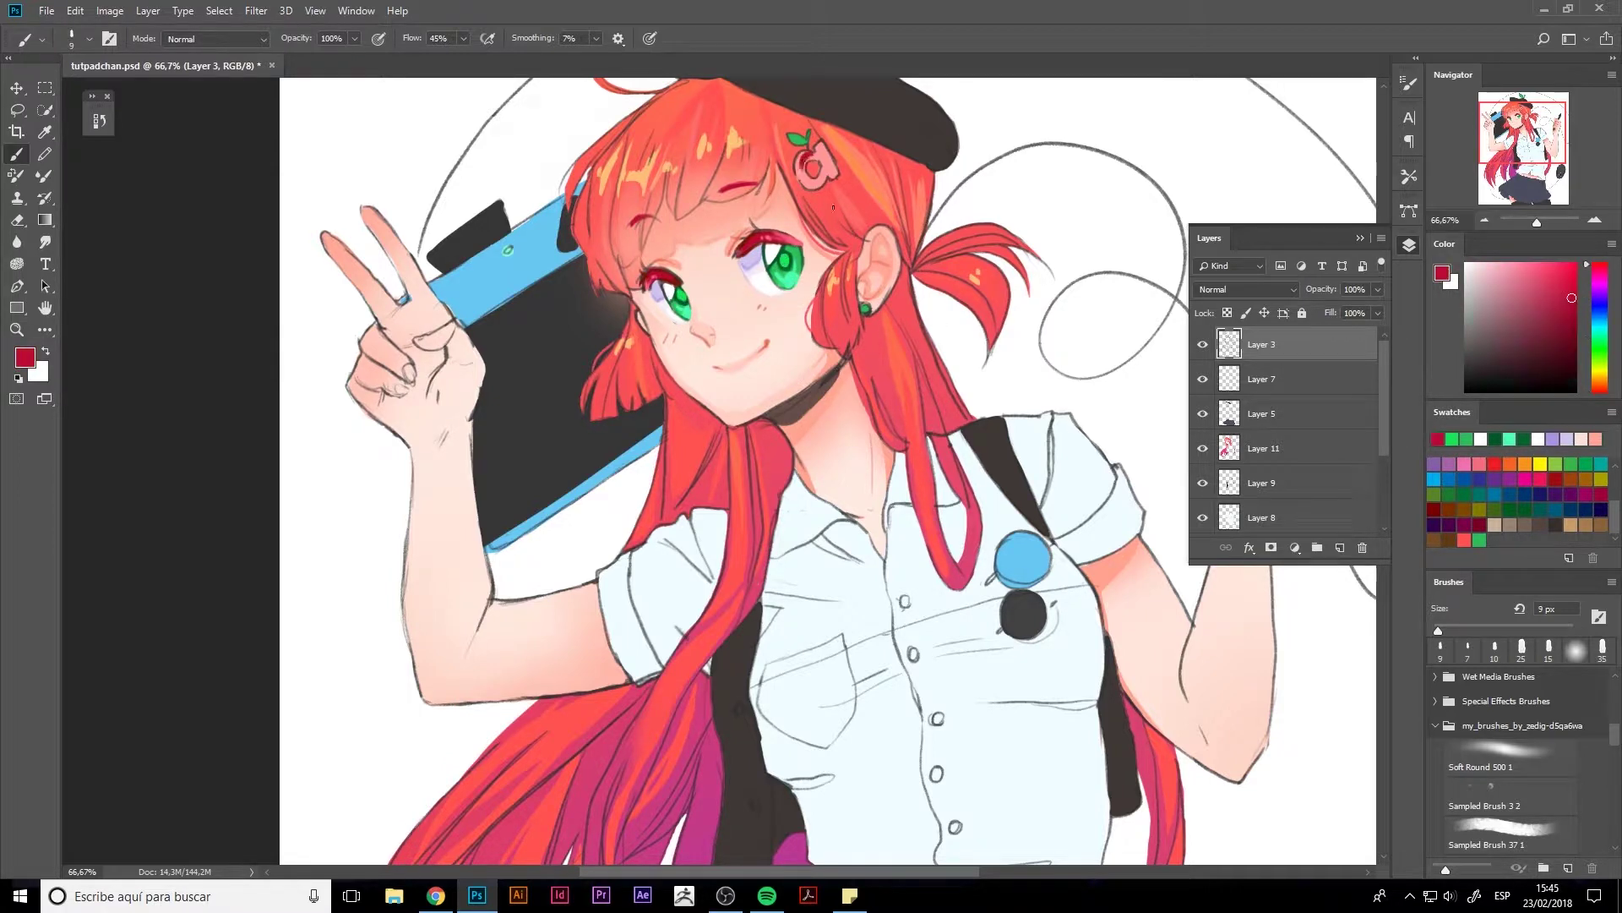
{"action": "left_click", "coordinate": [809, 167], "text": "alt"}
{"action": "key", "text": "bracketleft"}
{"action": "key", "text": "bracketleft"}
{"action": "key", "text": "bracketleft"}
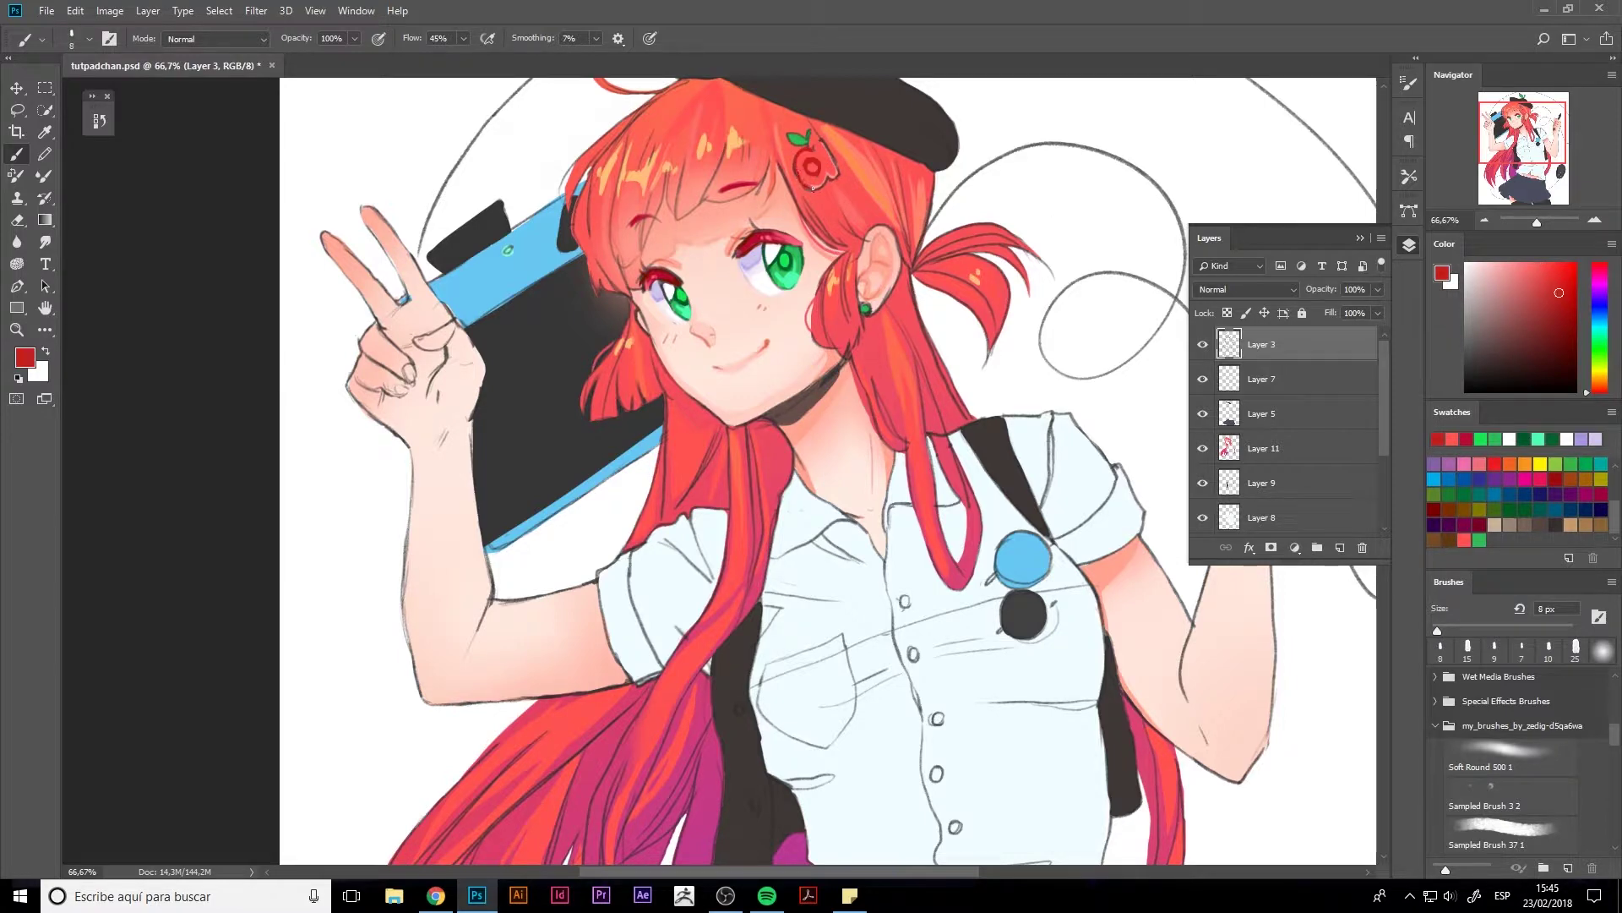
{"action": "left_click", "coordinate": [820, 169], "text": "alt"}
- Paint a white highlight and red strokes onto the apple hair clip
{"action": "left_click", "coordinate": [817, 179], "text": "alt"}
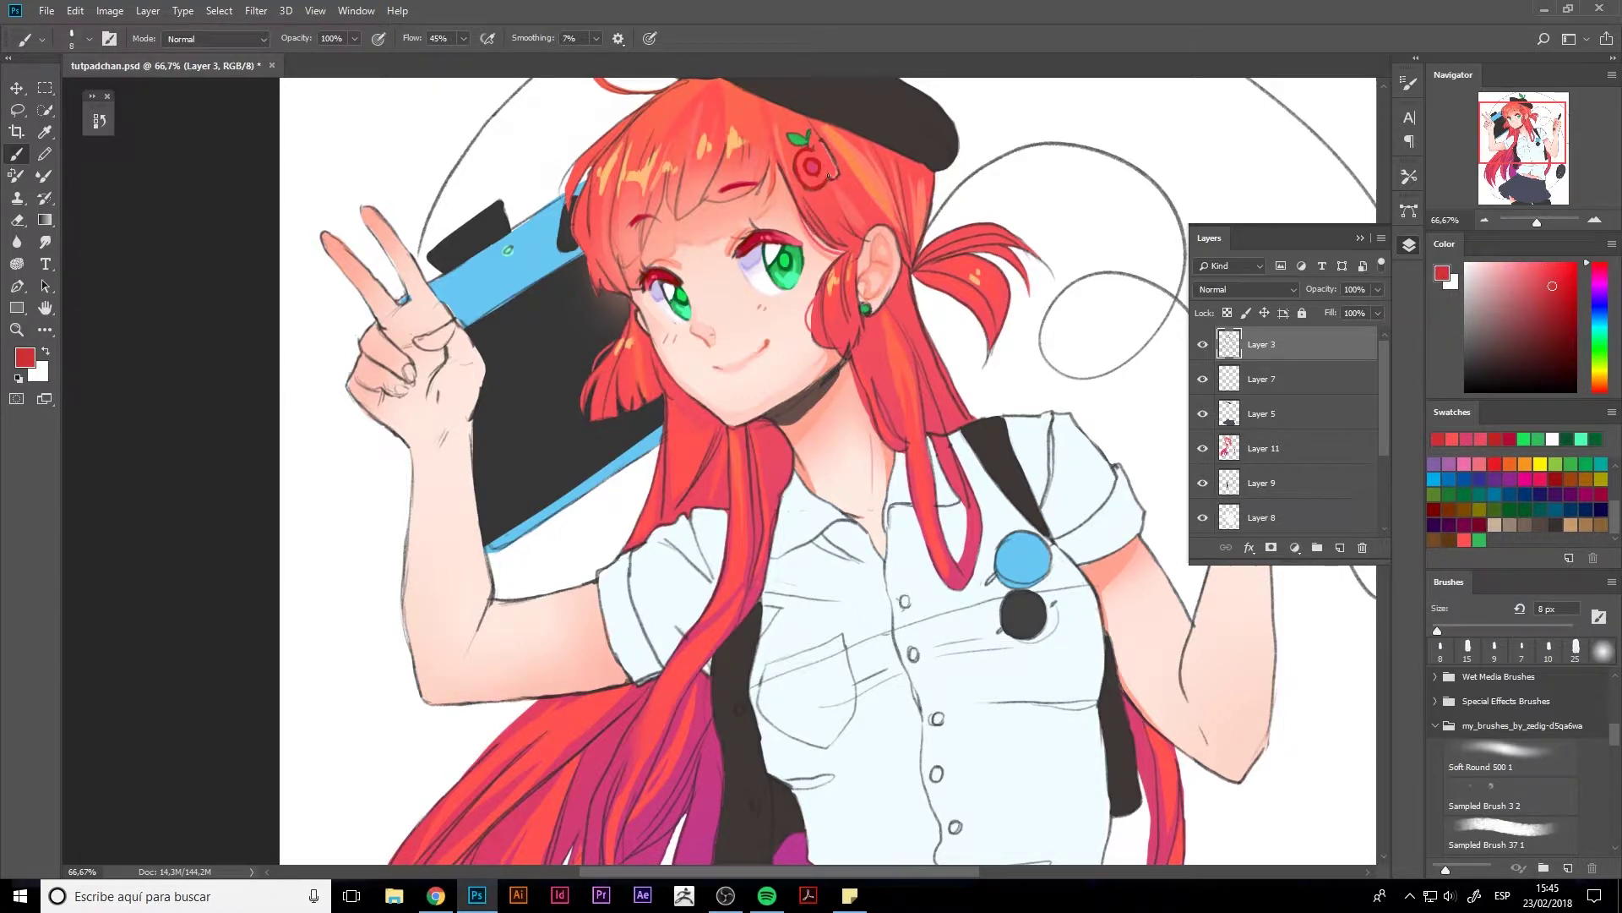
{"action": "right_click", "coordinate": [812, 190]}
{"action": "left_click_drag", "start_coordinate": [801, 162], "coordinate": [818, 149]}
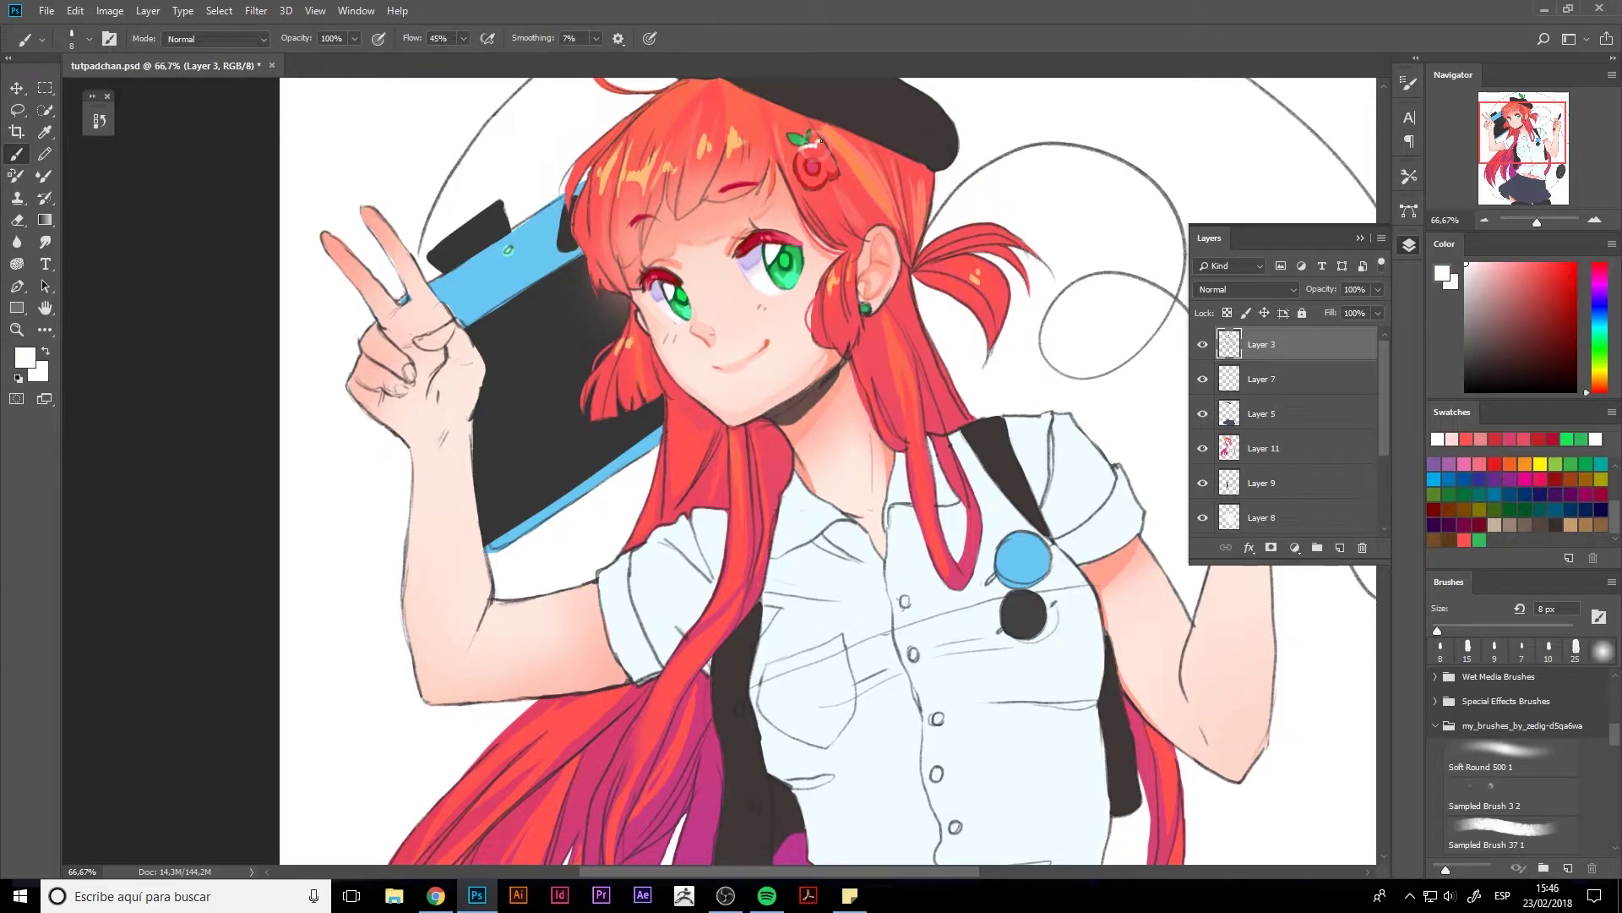
{"action": "left_click", "coordinate": [811, 169], "text": "alt"}
{"action": "key", "text": "bracketleft"}
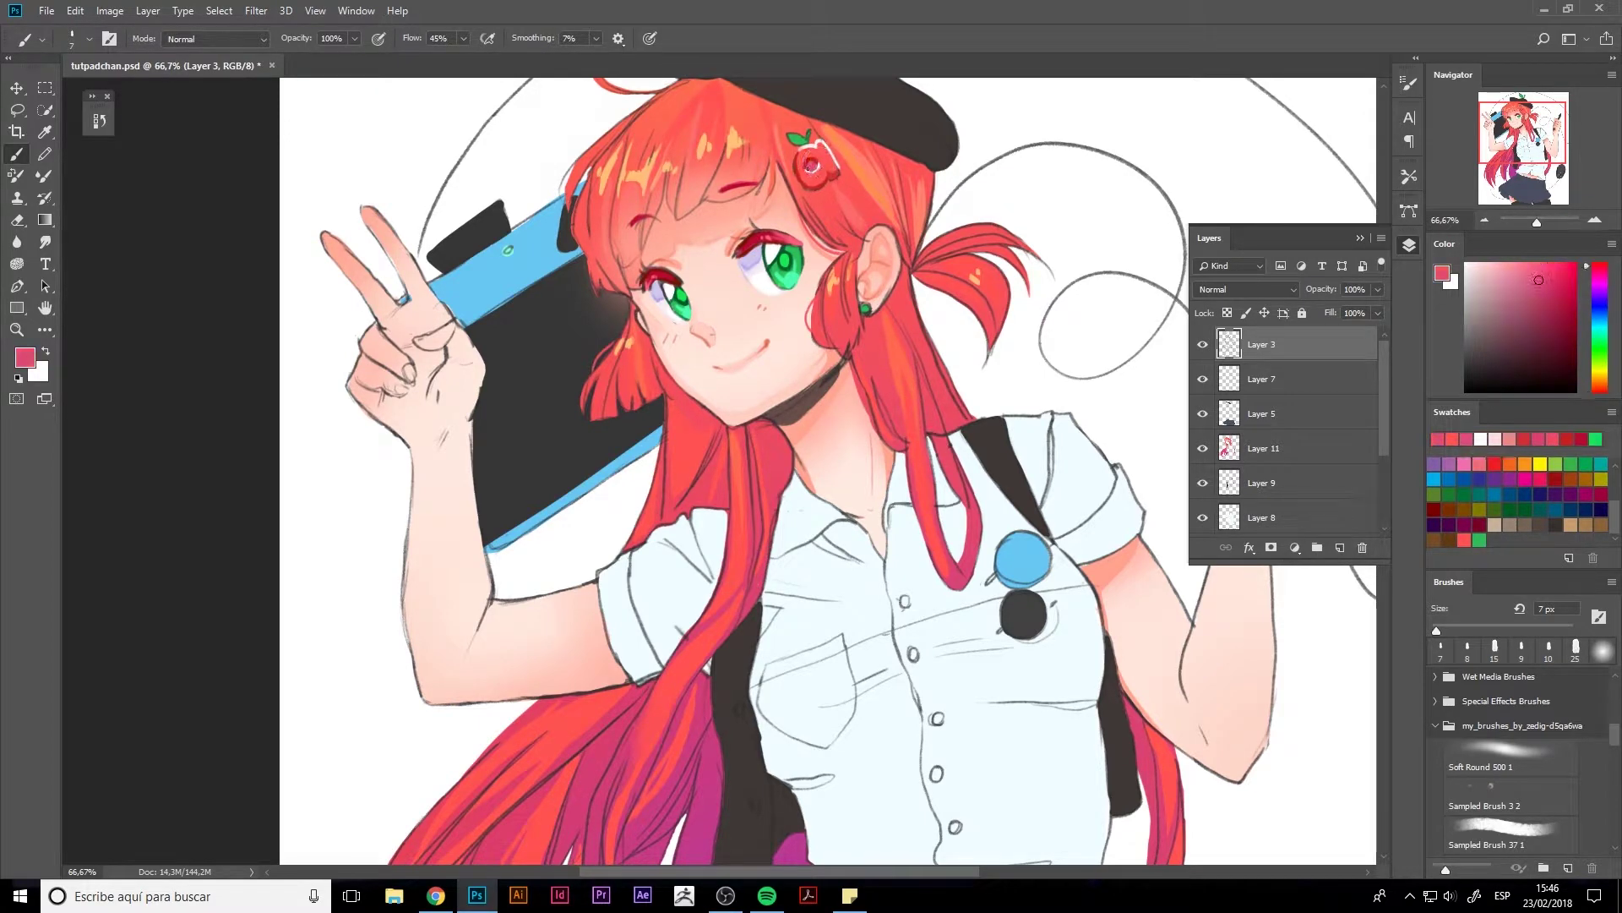
{"action": "left_click", "coordinate": [813, 167], "text": "alt"}
{"action": "left_click_drag", "start_coordinate": [807, 169], "coordinate": [821, 190]}
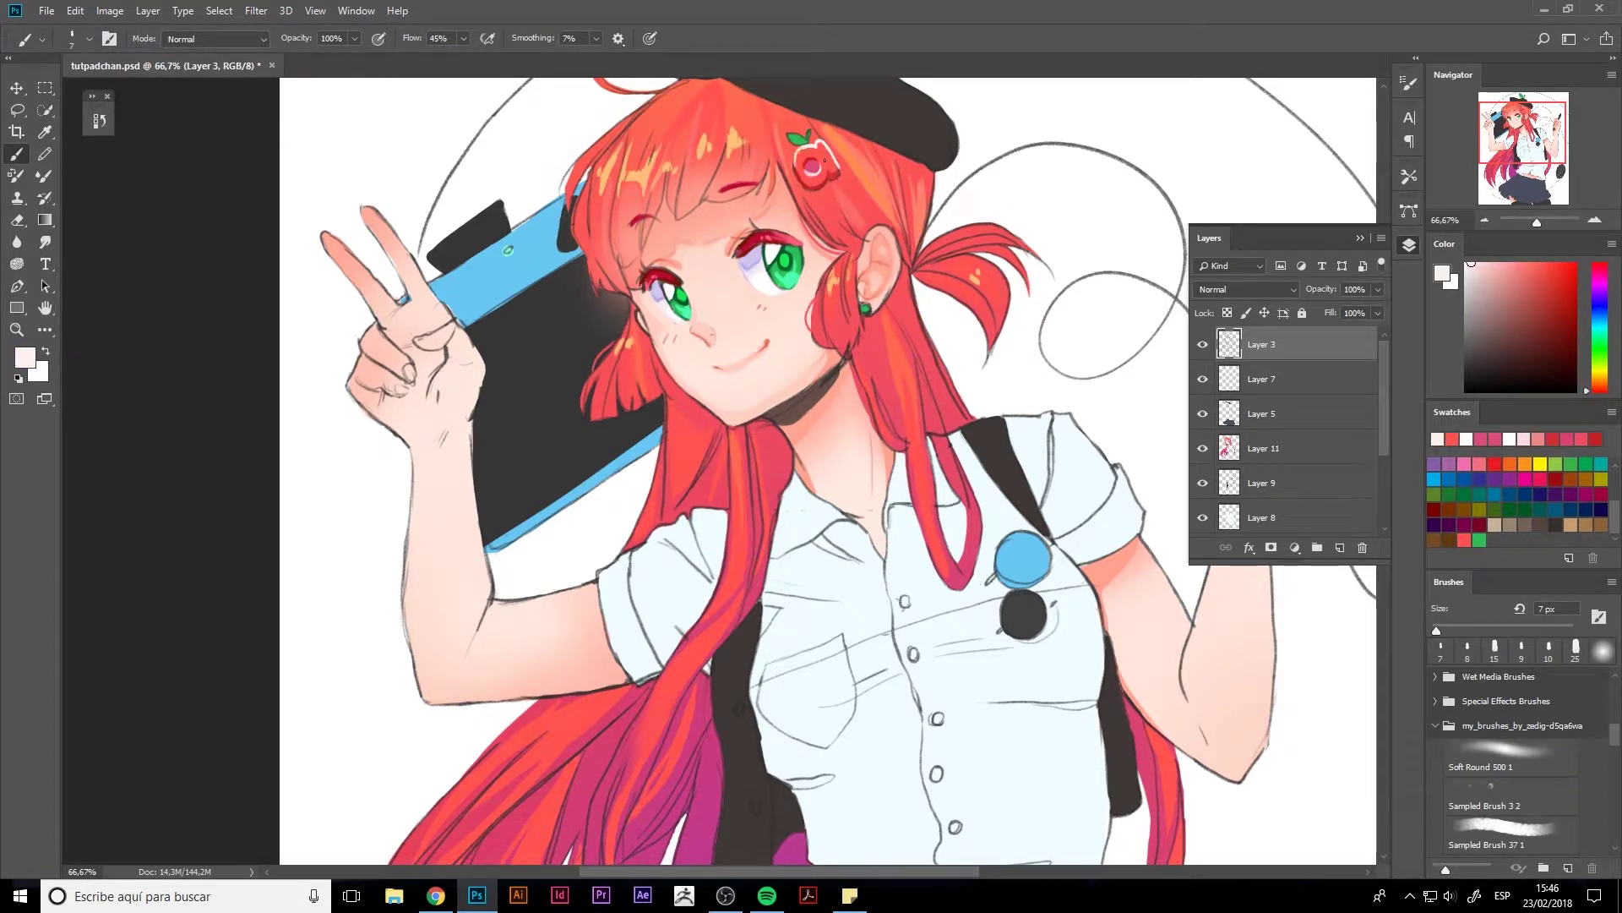
{"action": "left_click", "coordinate": [798, 152], "text": "alt"}
- Centre the hair clip and paint more white and red strokes with a 10 px brush
{"action": "left_click", "coordinate": [826, 176], "text": "alt"}
{"action": "left_click", "coordinate": [791, 167], "text": "alt"}
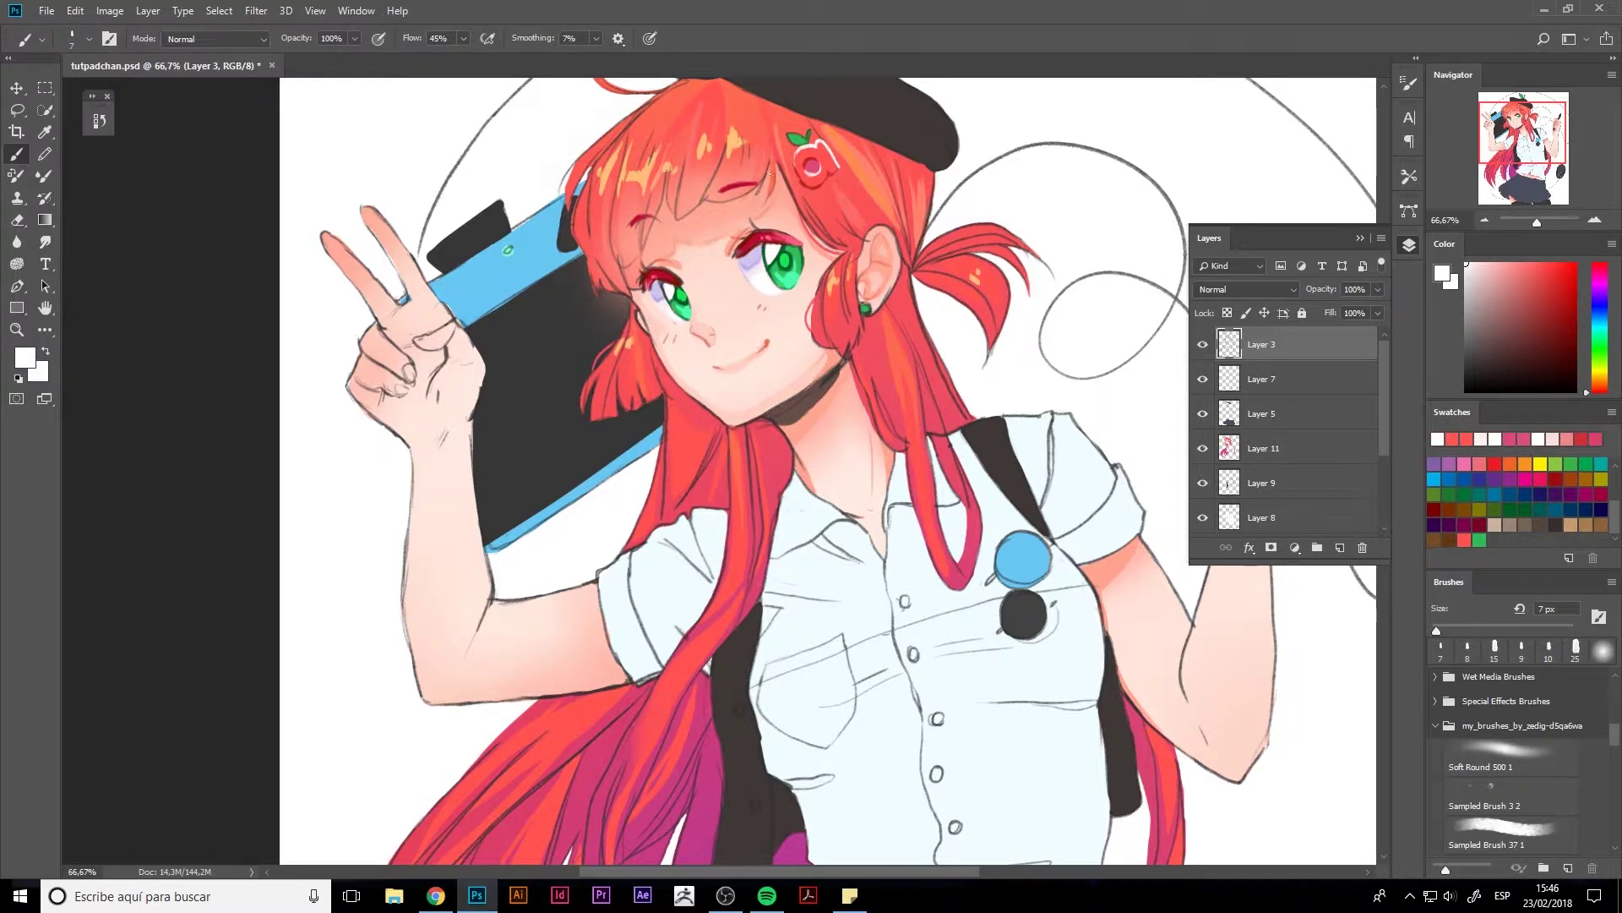
{"action": "left_click", "coordinate": [799, 171], "text": "alt"}
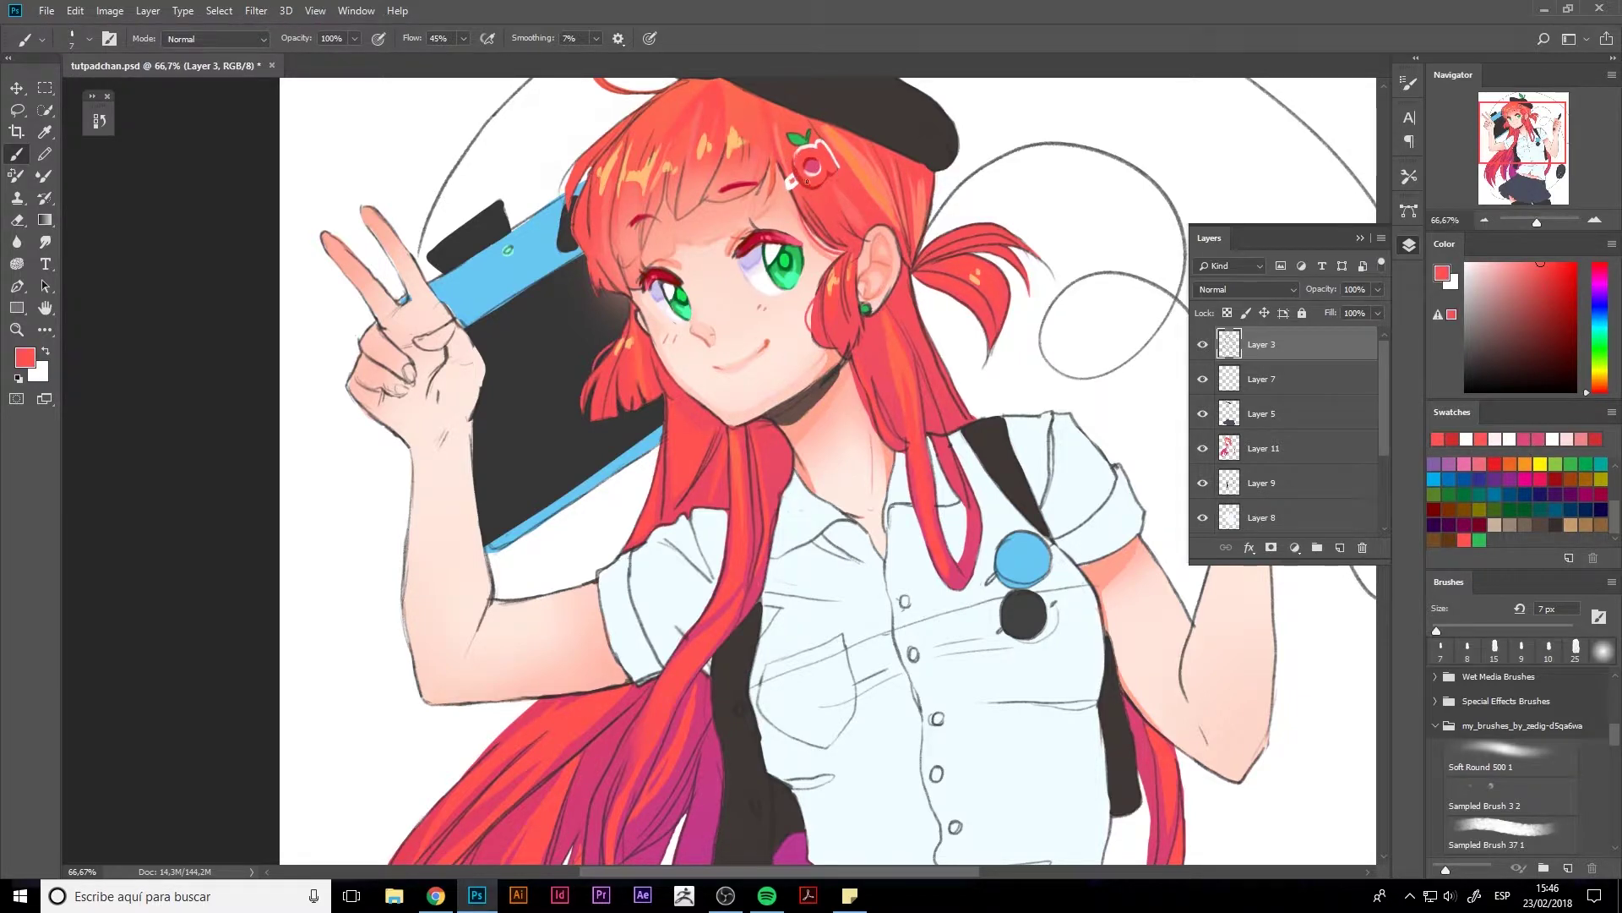
{"action": "mouse_move", "coordinate": [807, 180]}
{"action": "left_mouse_down"}
{"action": "mouse_move", "coordinate": [840, 251]}
{"action": "mouse_move", "coordinate": [854, 226]}
{"action": "mouse_move", "coordinate": [855, 249]}
{"action": "mouse_move", "coordinate": [869, 242]}
{"action": "mouse_move", "coordinate": [867, 223]}
{"action": "left_mouse_up"}
{"action": "left_click", "coordinate": [841, 237], "text": "alt"}
{"action": "key", "text": "bracketright"}
{"action": "key", "text": "bracketright"}
{"action": "key", "text": "bracketright"}
{"action": "left_click", "coordinate": [845, 237], "text": "alt"}
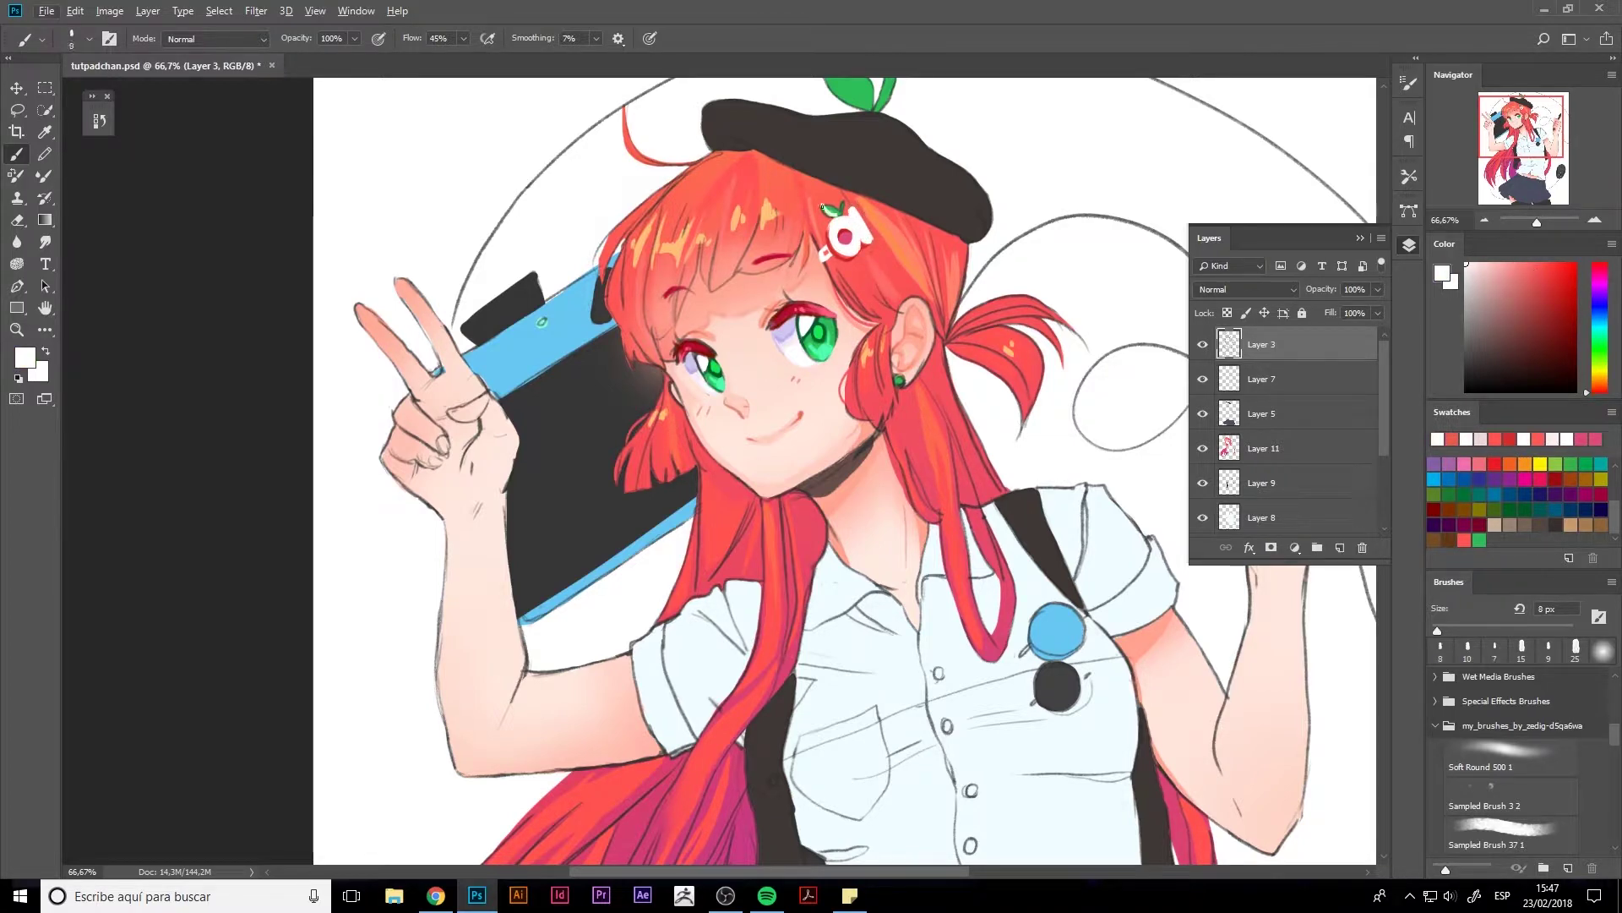
- Shrink the brush to 6 px and pick salmon and darker reds from the clip
{"action": "key", "text": "bracketleft"}
{"action": "key", "text": "bracketleft"}
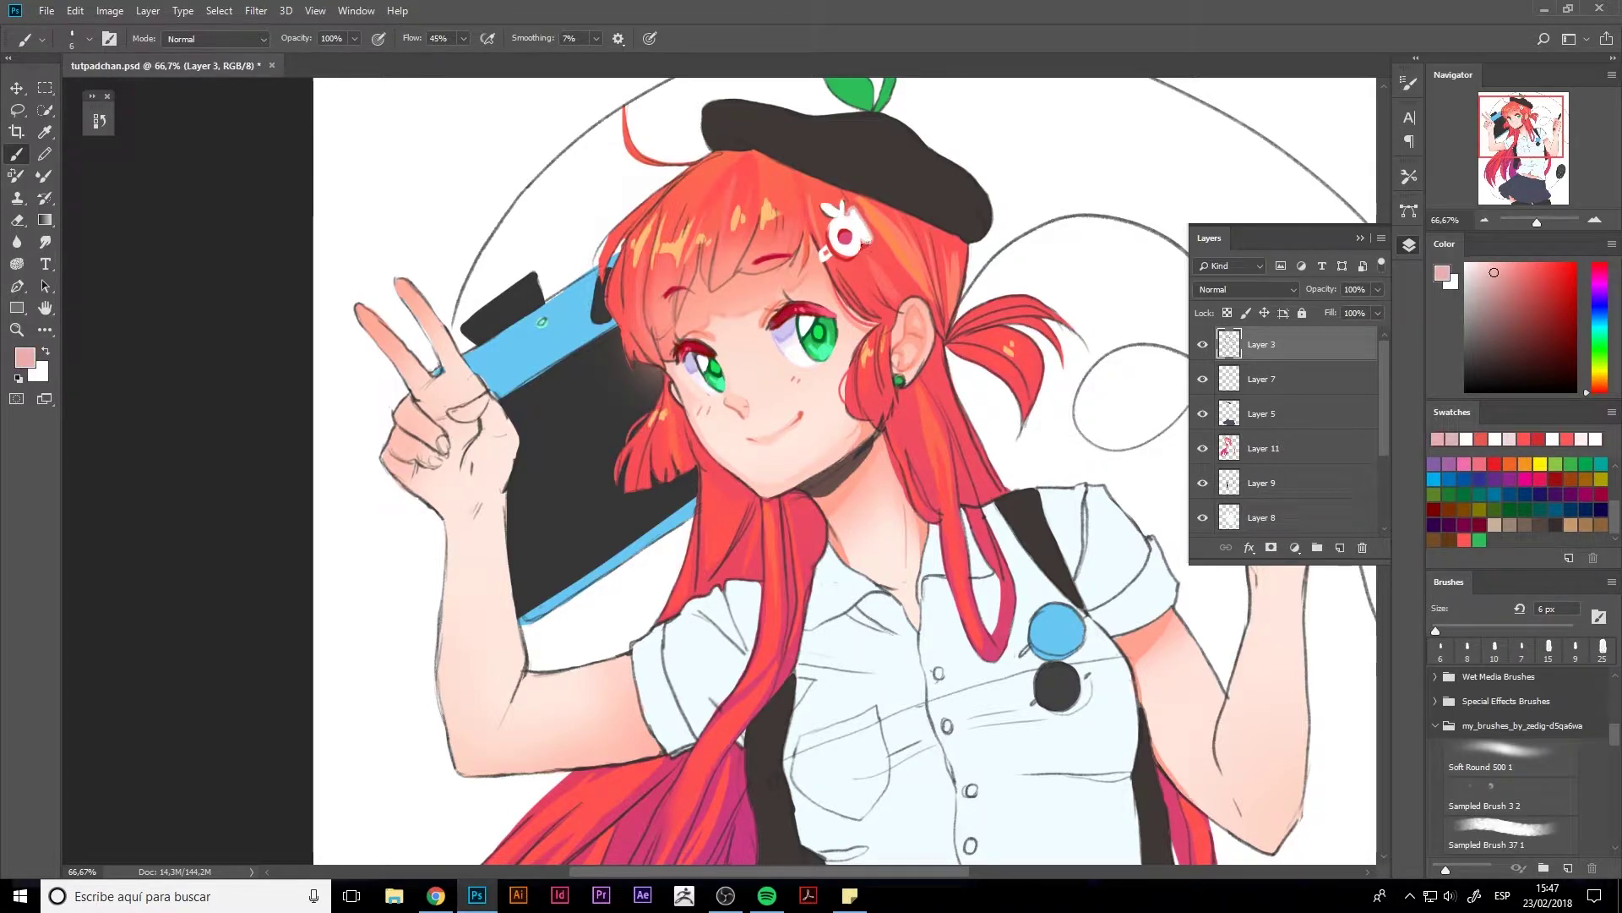
{"action": "left_click", "coordinate": [843, 211], "text": "alt"}
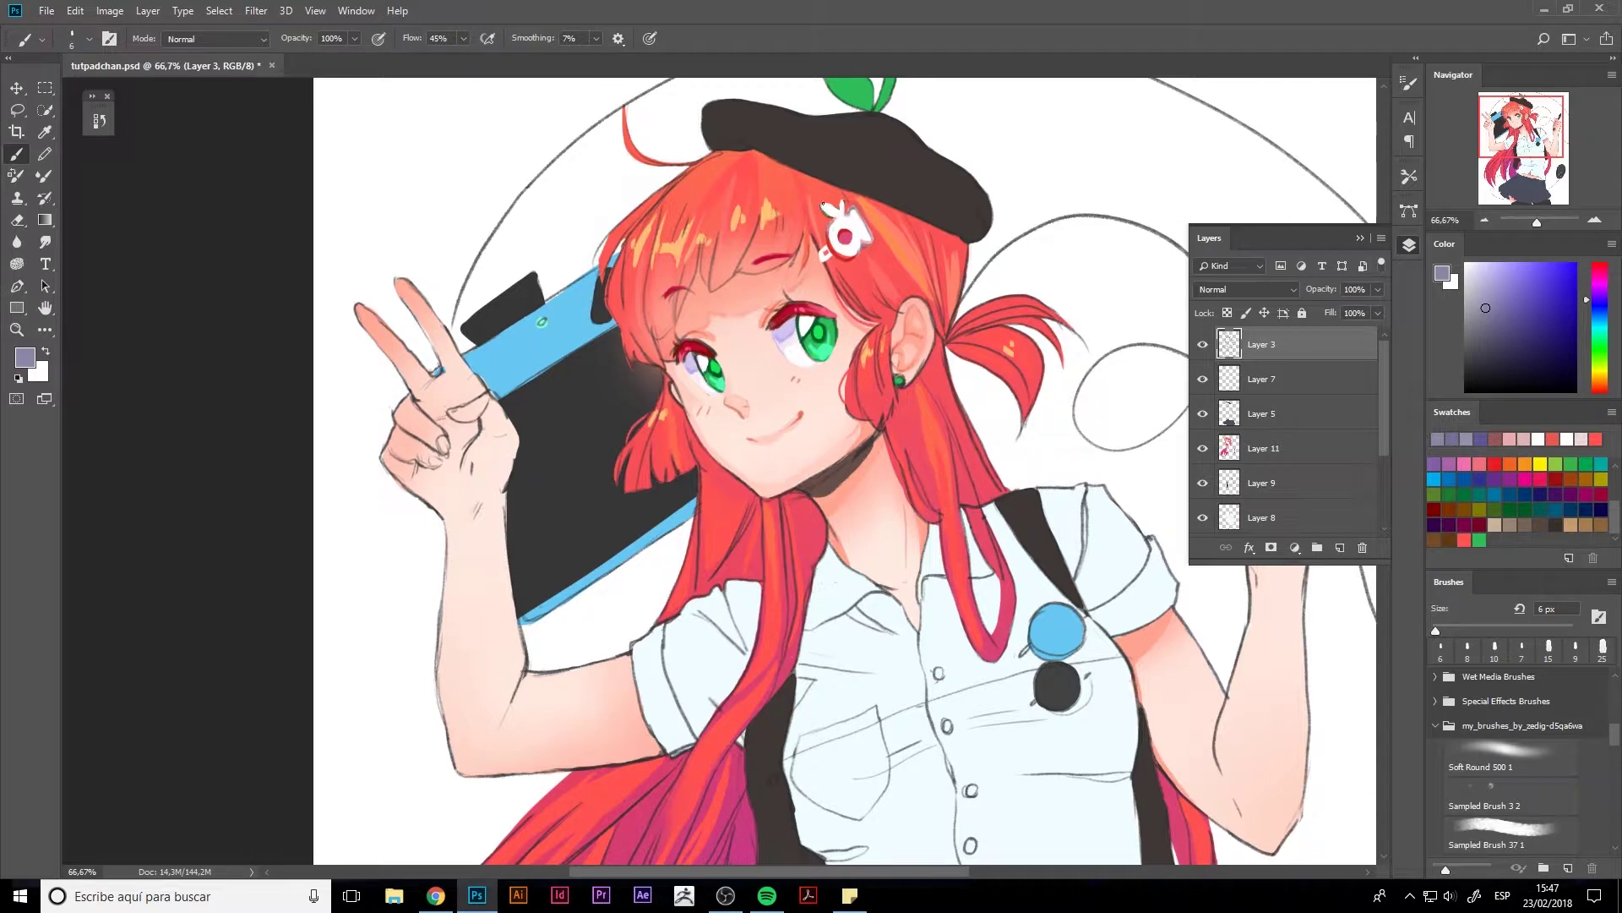
{"action": "left_click", "coordinate": [844, 238], "text": "alt"}
{"action": "left_click", "coordinate": [845, 228], "text": "alt"}
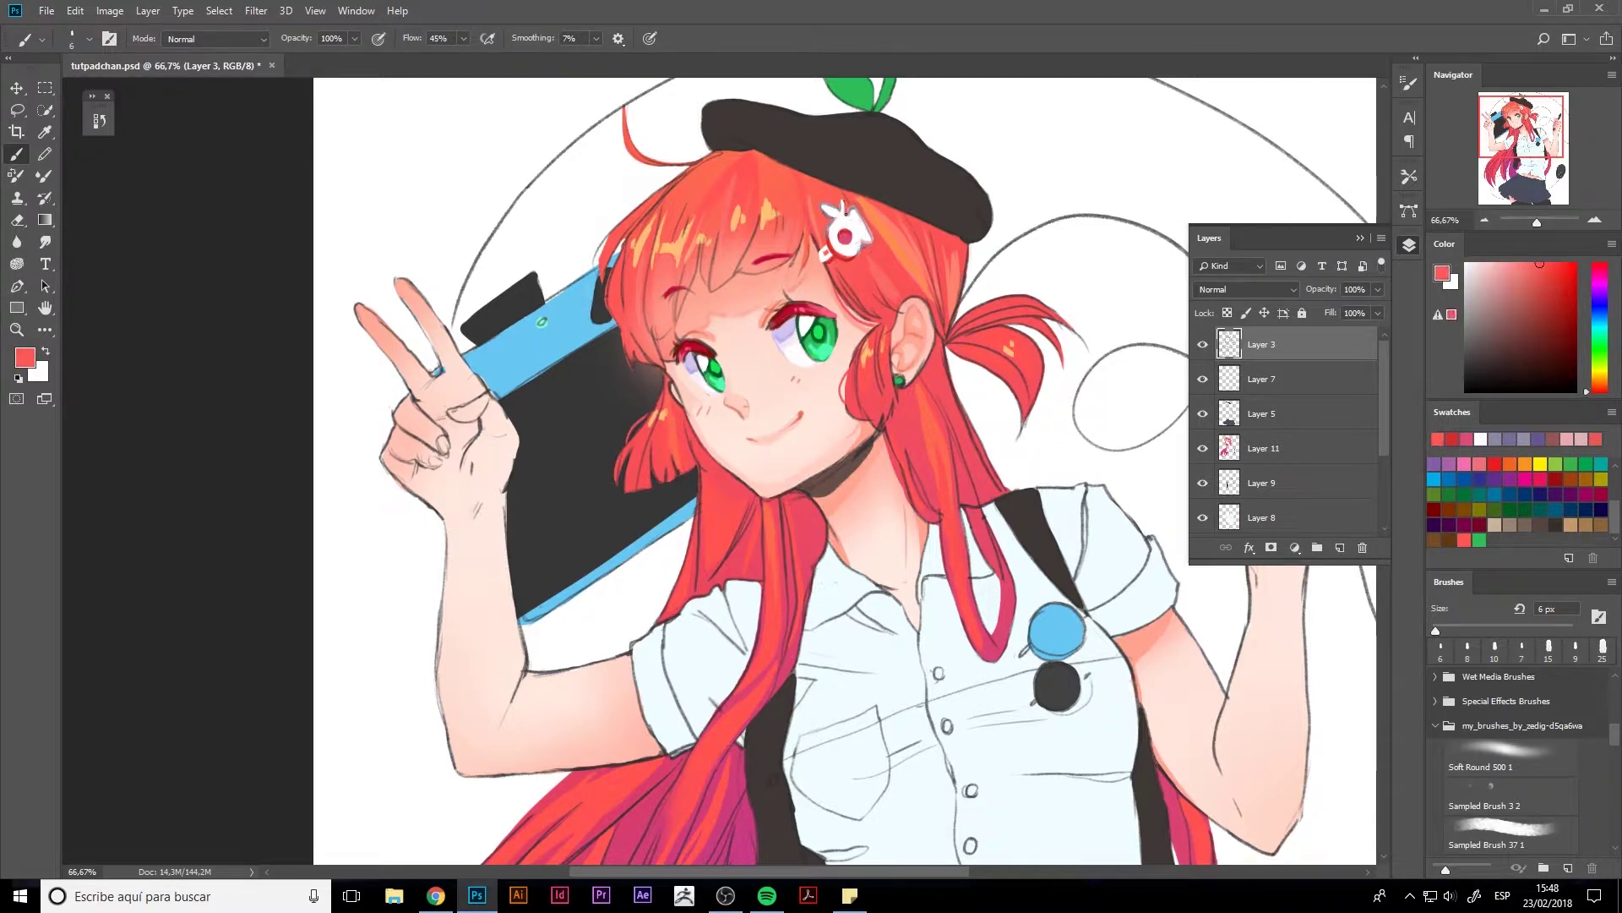
{"action": "left_click", "coordinate": [864, 244], "text": "alt"}
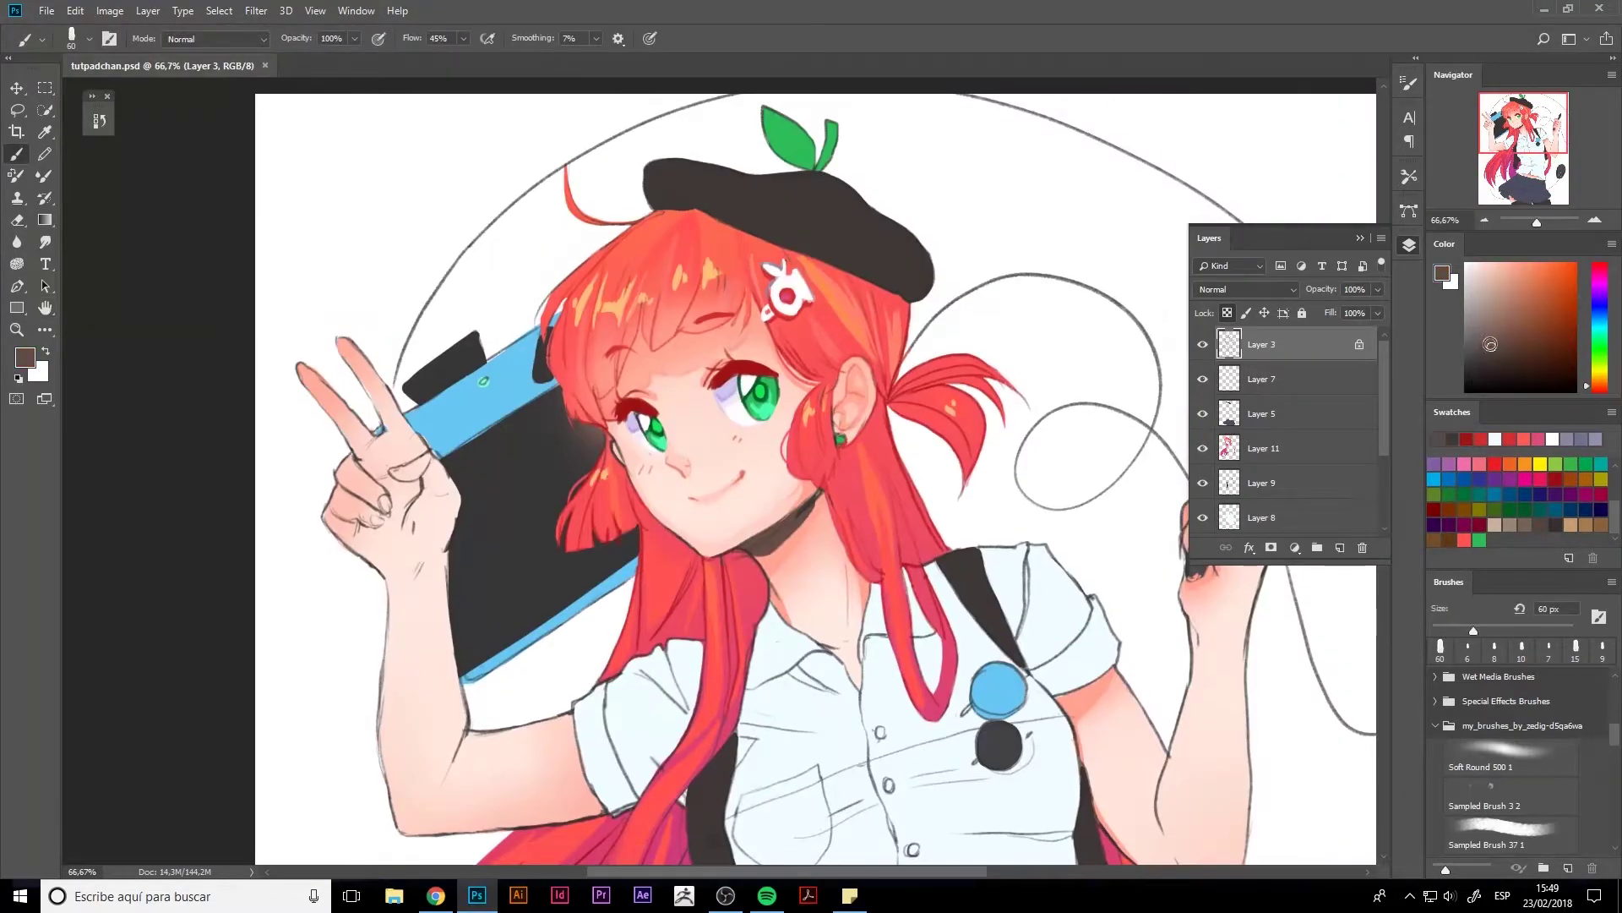
- Paint light brown highlights and blue-grey reflections on the beret with a 10 px brush
{"action": "key", "text": "bracketleft"}
{"action": "key", "text": "bracketleft"}
{"action": "left_click_drag", "start_coordinate": [785, 188], "coordinate": [796, 183]}
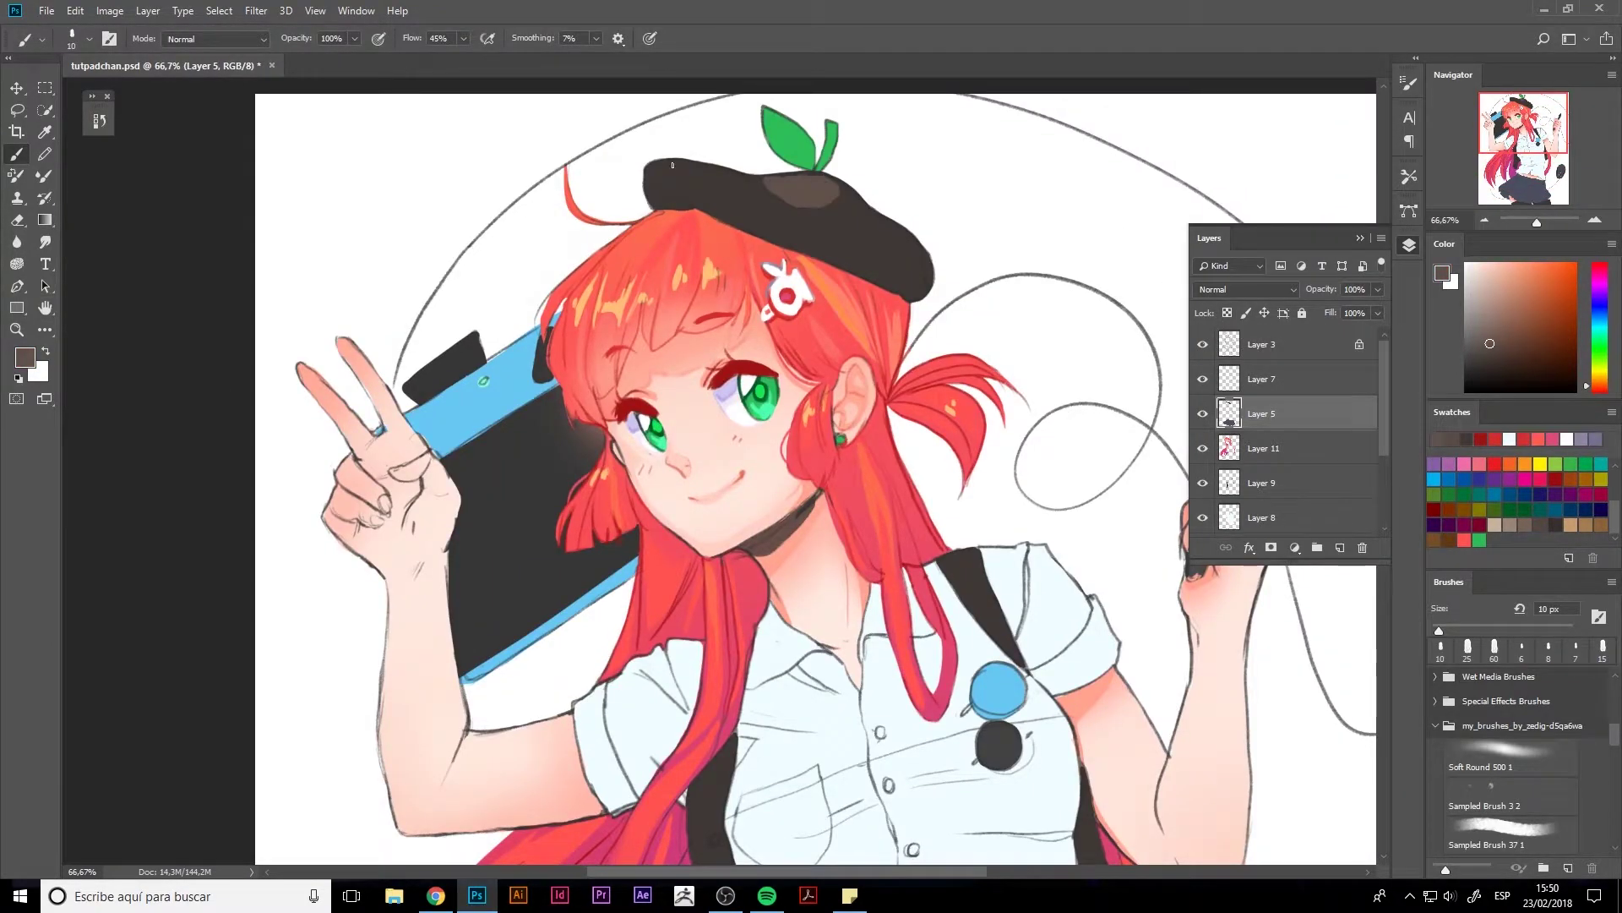
{"action": "mouse_move", "coordinate": [672, 164]}
{"action": "left_mouse_down"}
{"action": "mouse_move", "coordinate": [790, 190]}
{"action": "mouse_move", "coordinate": [725, 178]}
{"action": "left_mouse_up"}
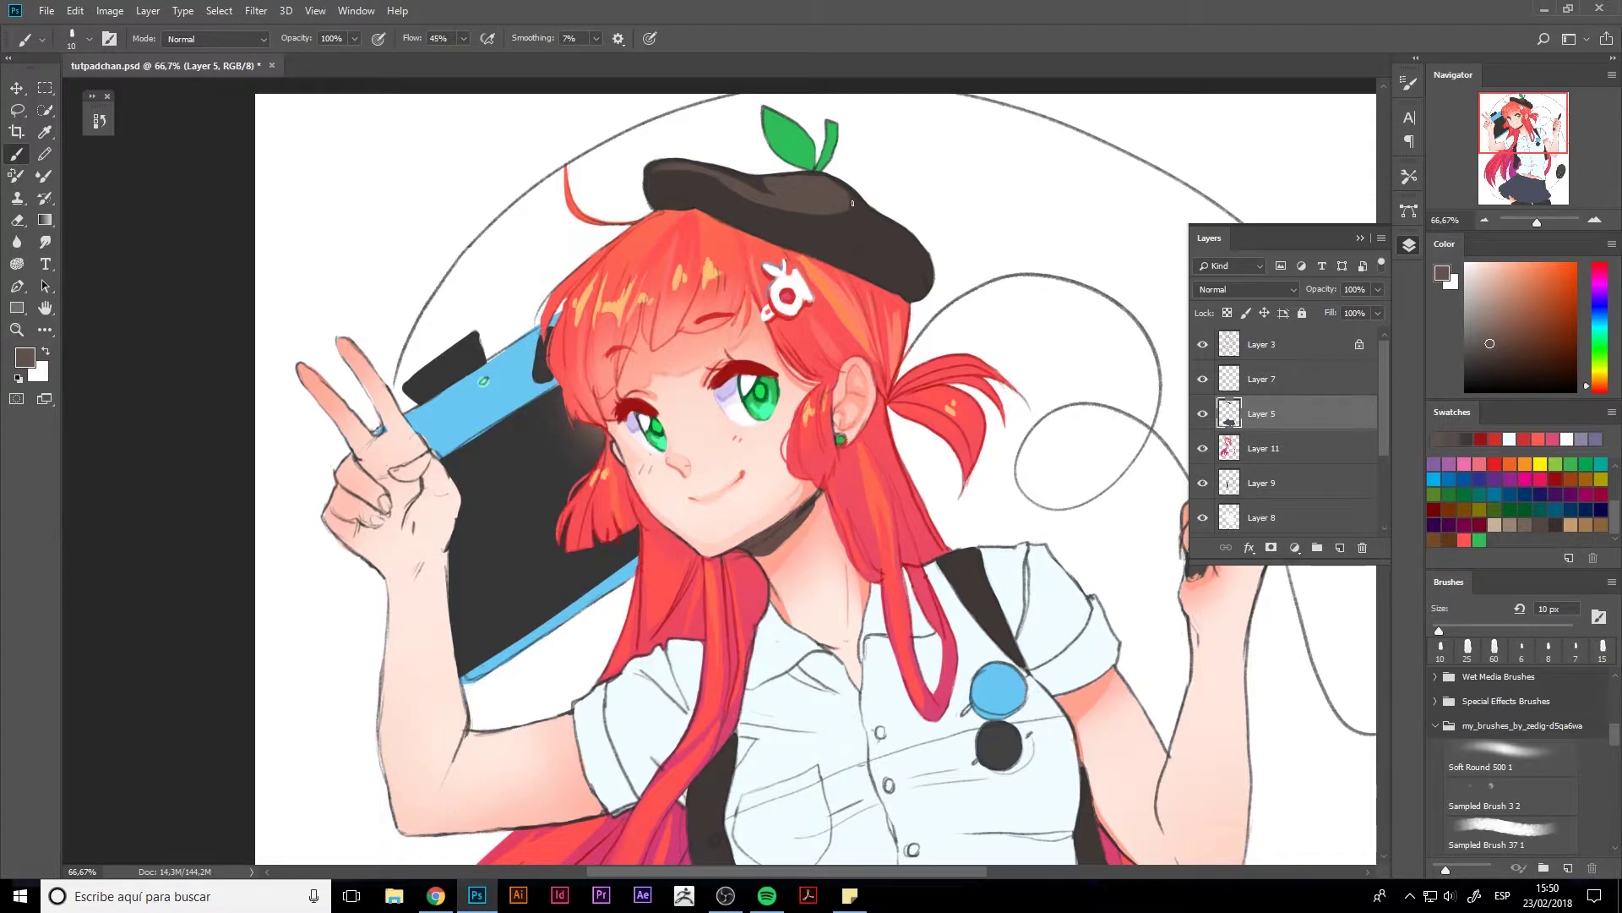
{"action": "left_click", "coordinate": [755, 202], "text": "alt"}
{"action": "left_click", "coordinate": [1599, 312]}
{"action": "left_click", "coordinate": [1494, 331]}
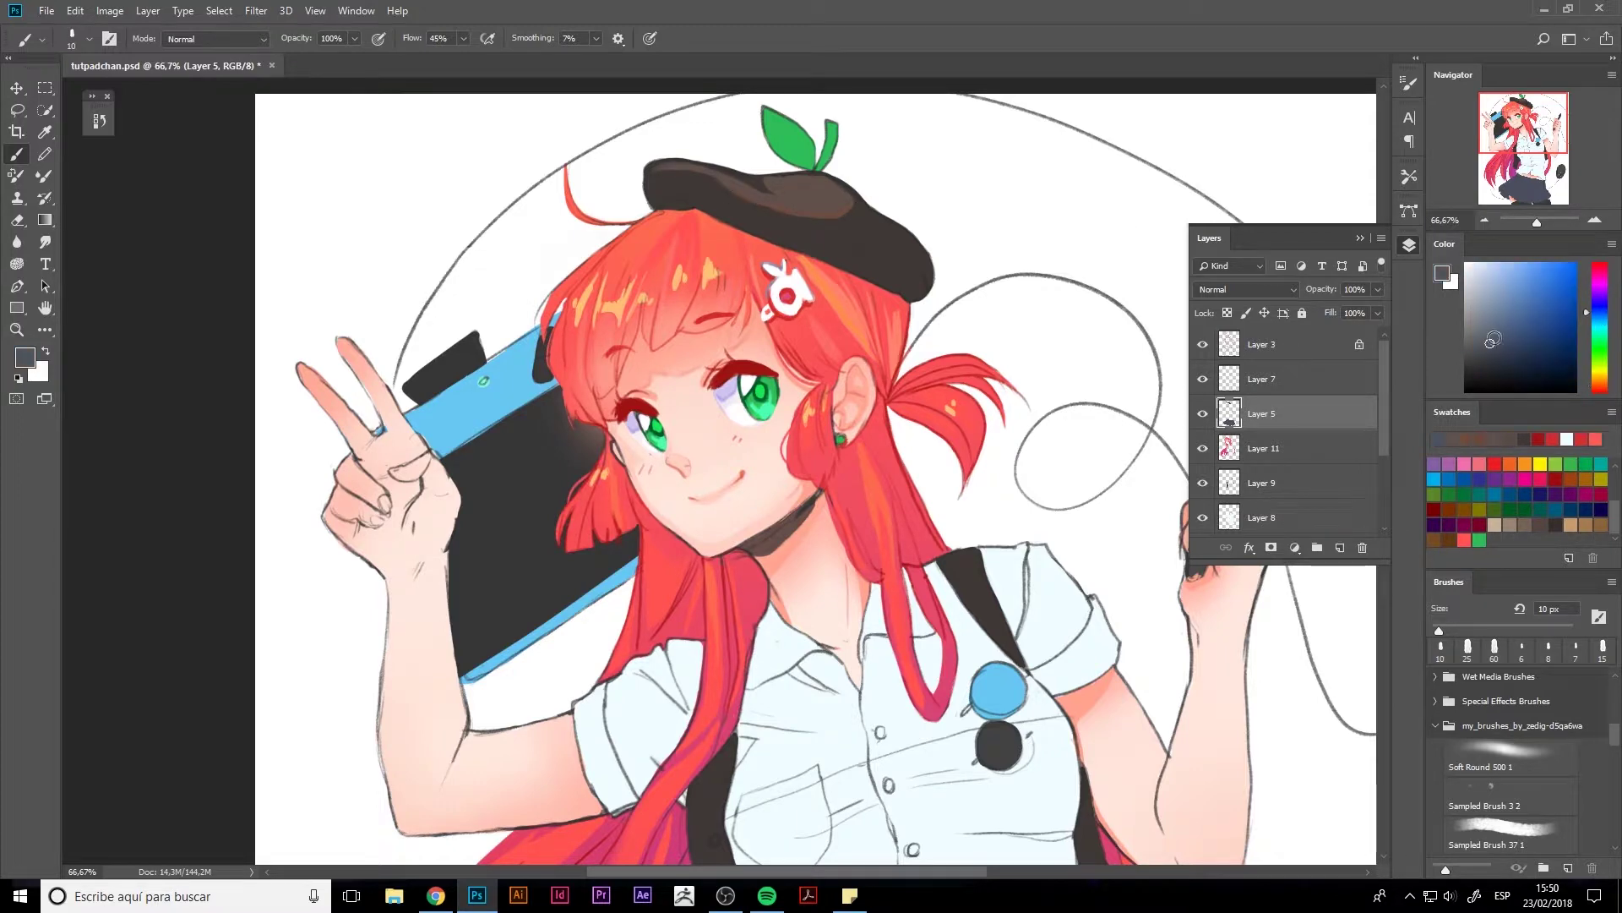
{"action": "left_click_drag", "start_coordinate": [723, 181], "coordinate": [790, 176]}
{"action": "left_click_drag", "start_coordinate": [920, 298], "coordinate": [874, 271]}
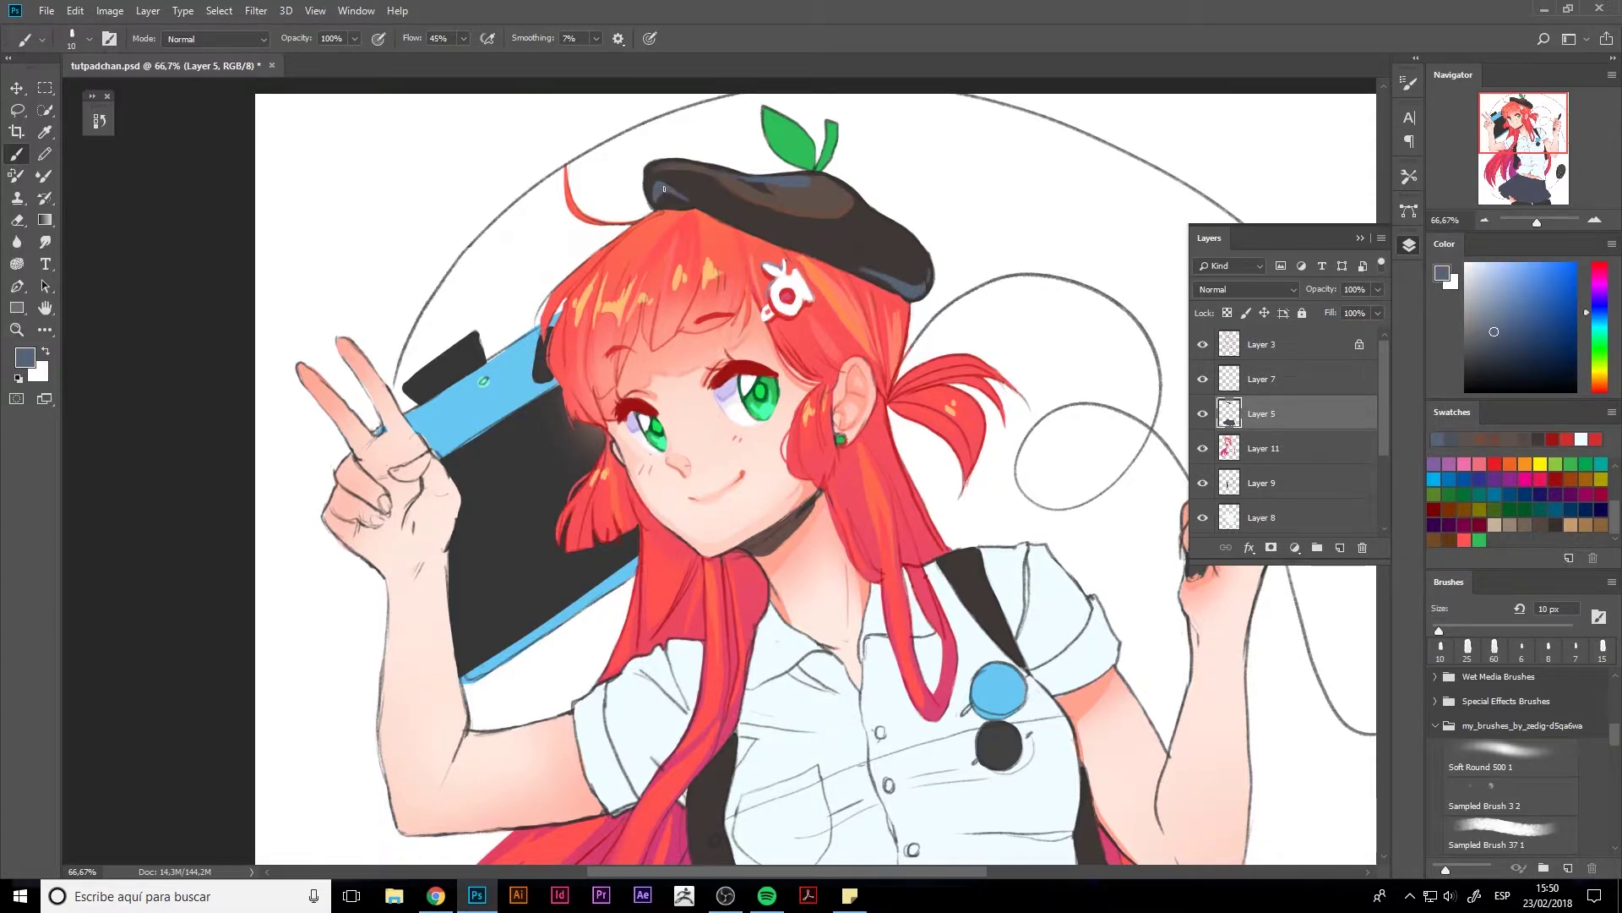
- Sample greens for the leaf, then darken the right eye's iris with dark teal on Layer 7
{"action": "left_click", "coordinate": [799, 143], "text": "alt"}
{"action": "left_click_drag", "start_coordinate": [798, 149], "coordinate": [930, 153]}
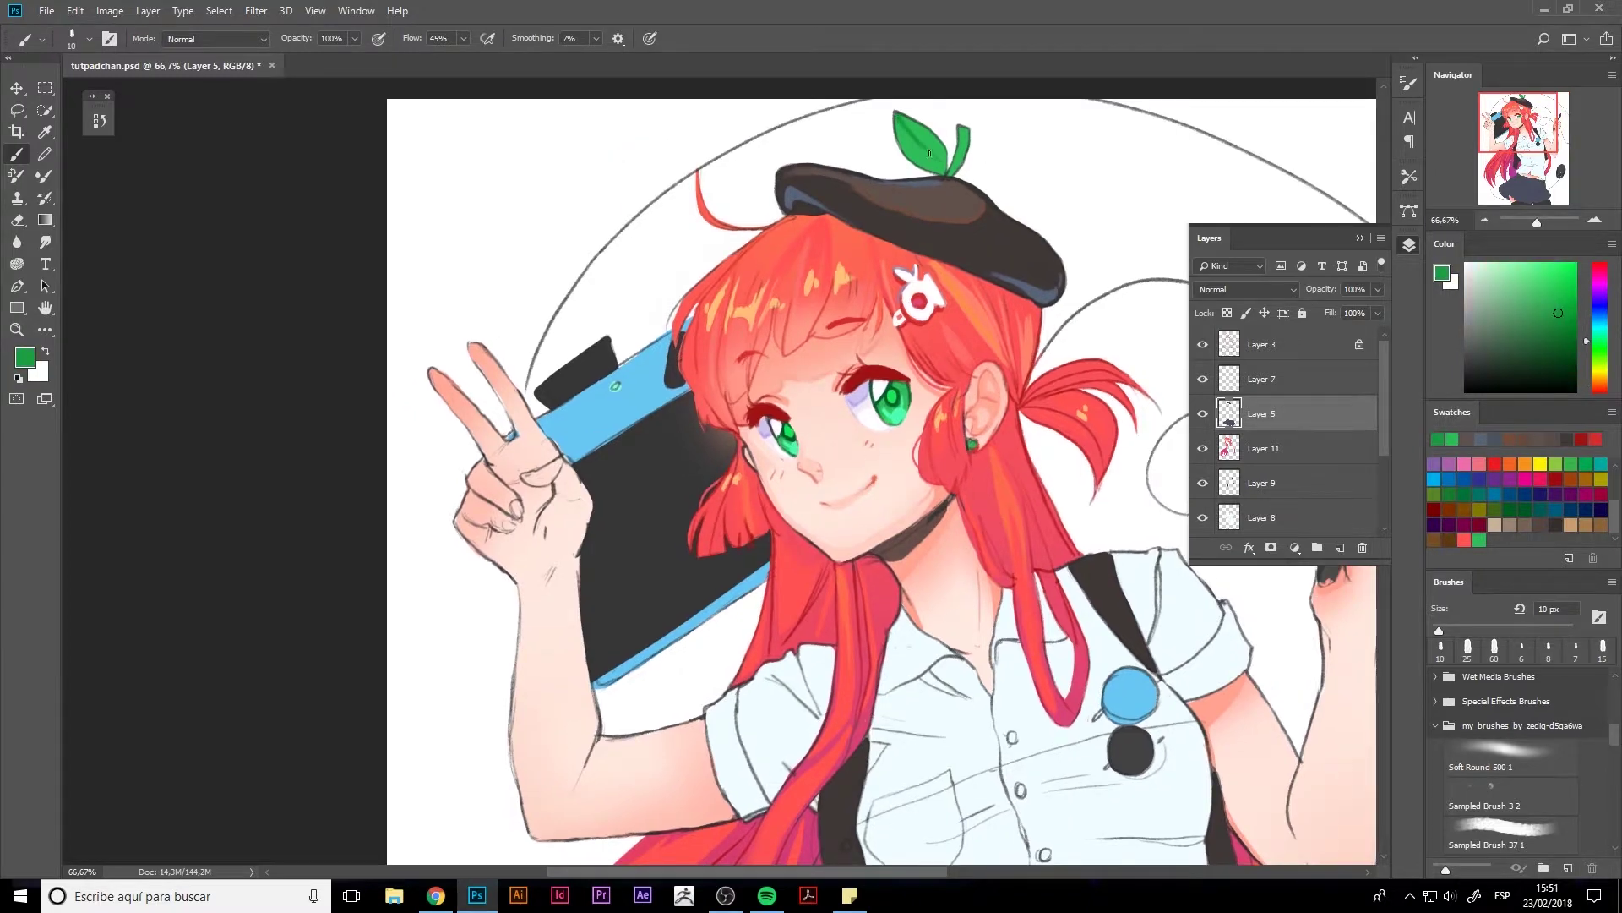
{"action": "left_click", "coordinate": [1549, 263]}
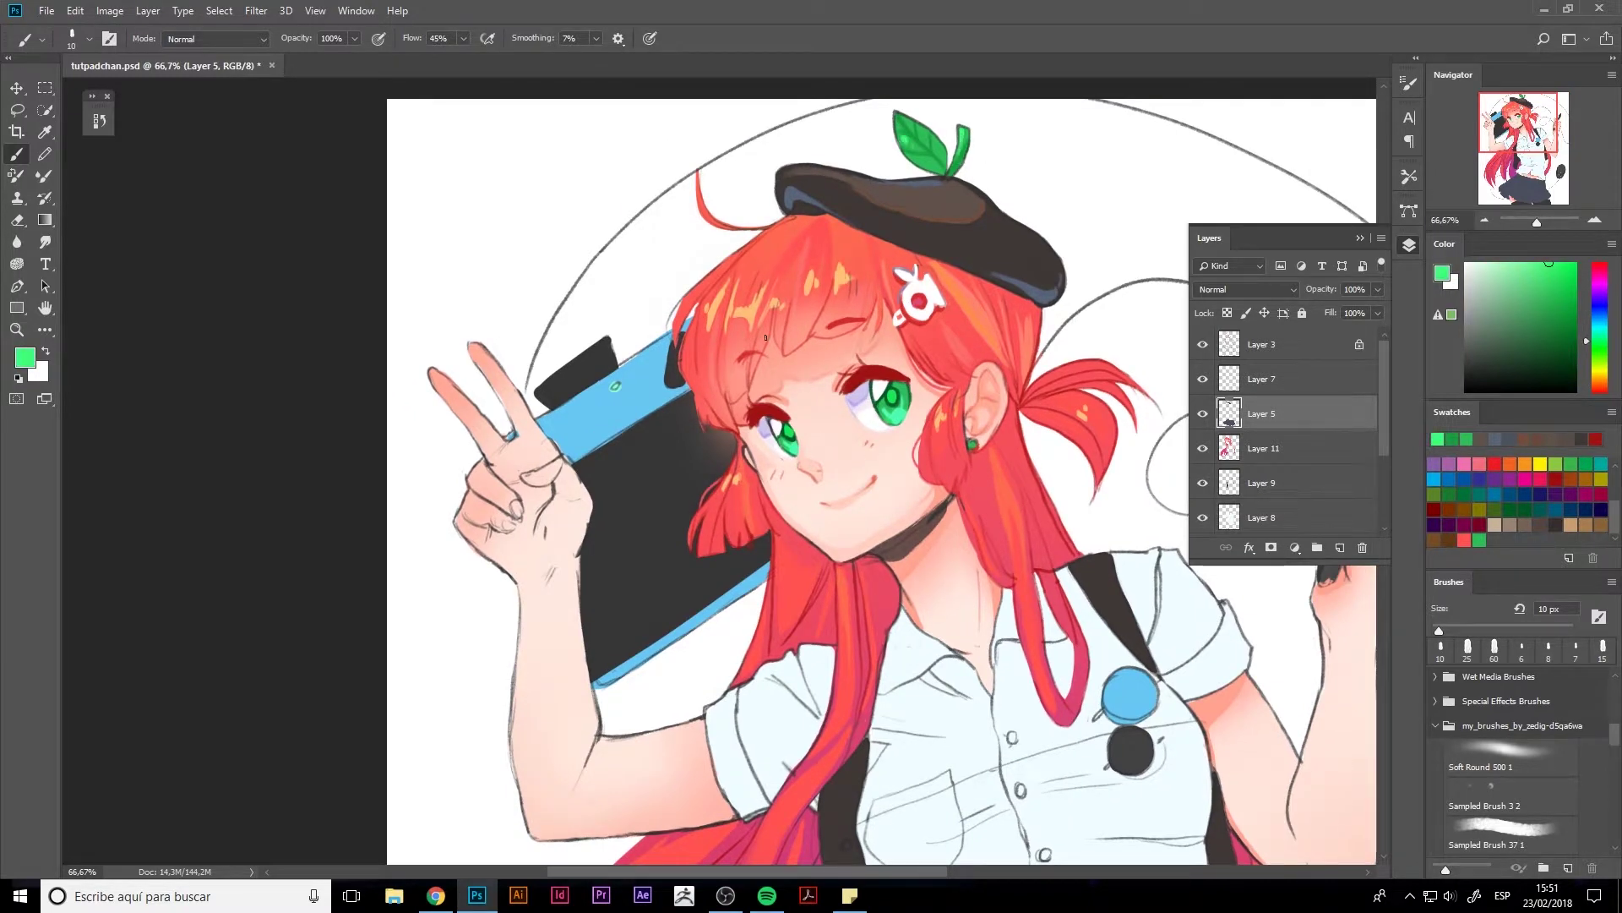
{"action": "left_click", "coordinate": [891, 399], "text": "alt"}
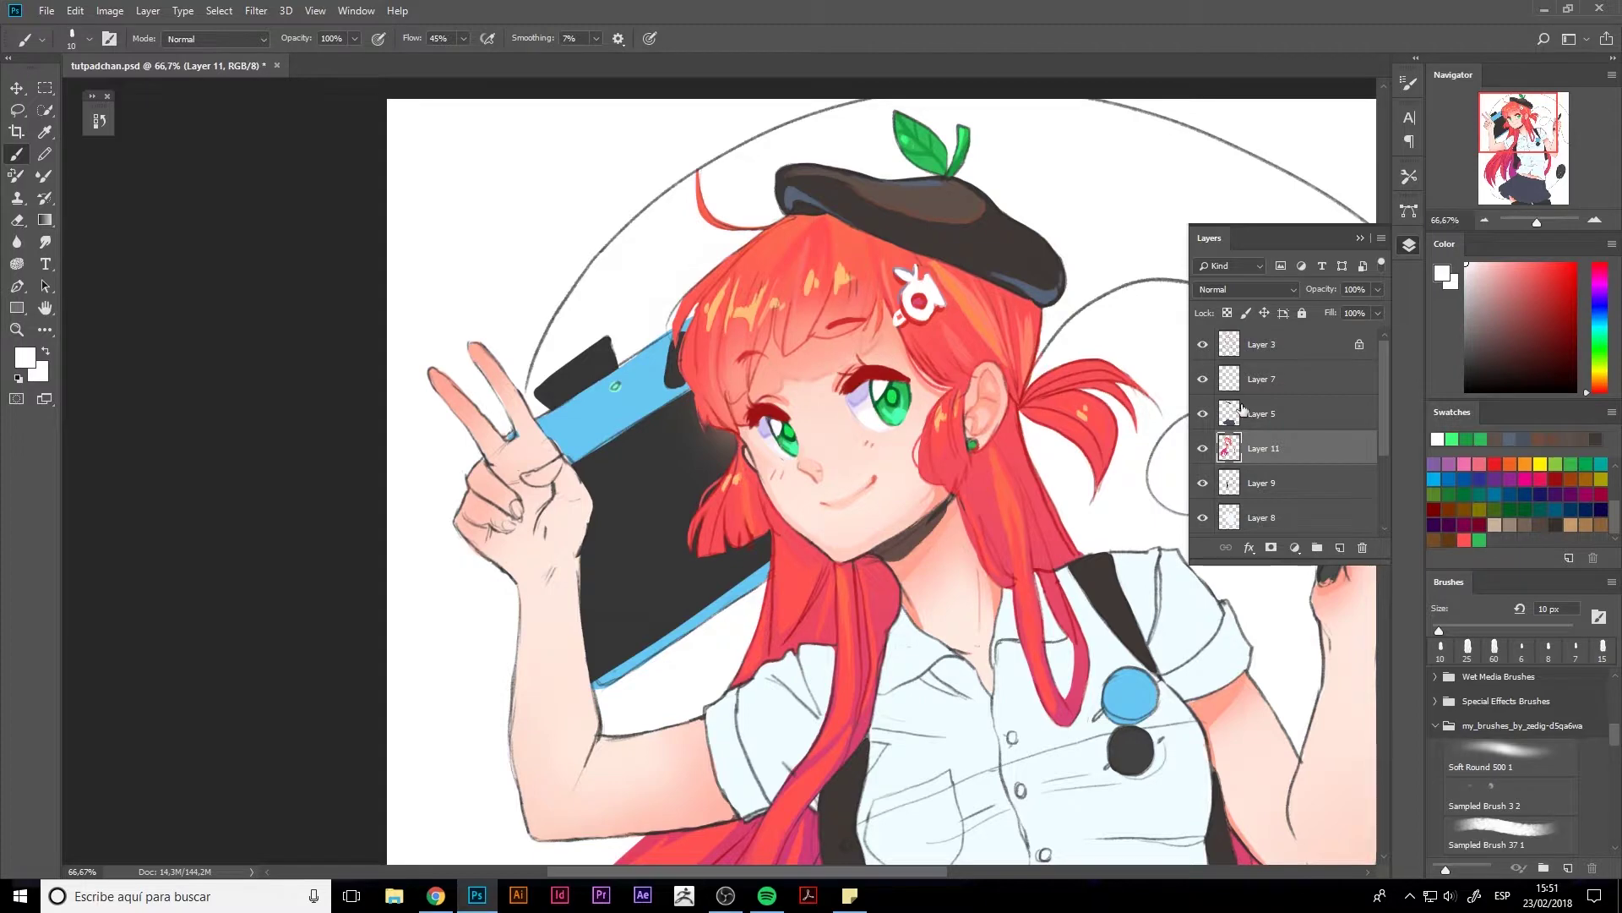
{"action": "left_click", "coordinate": [1259, 378]}
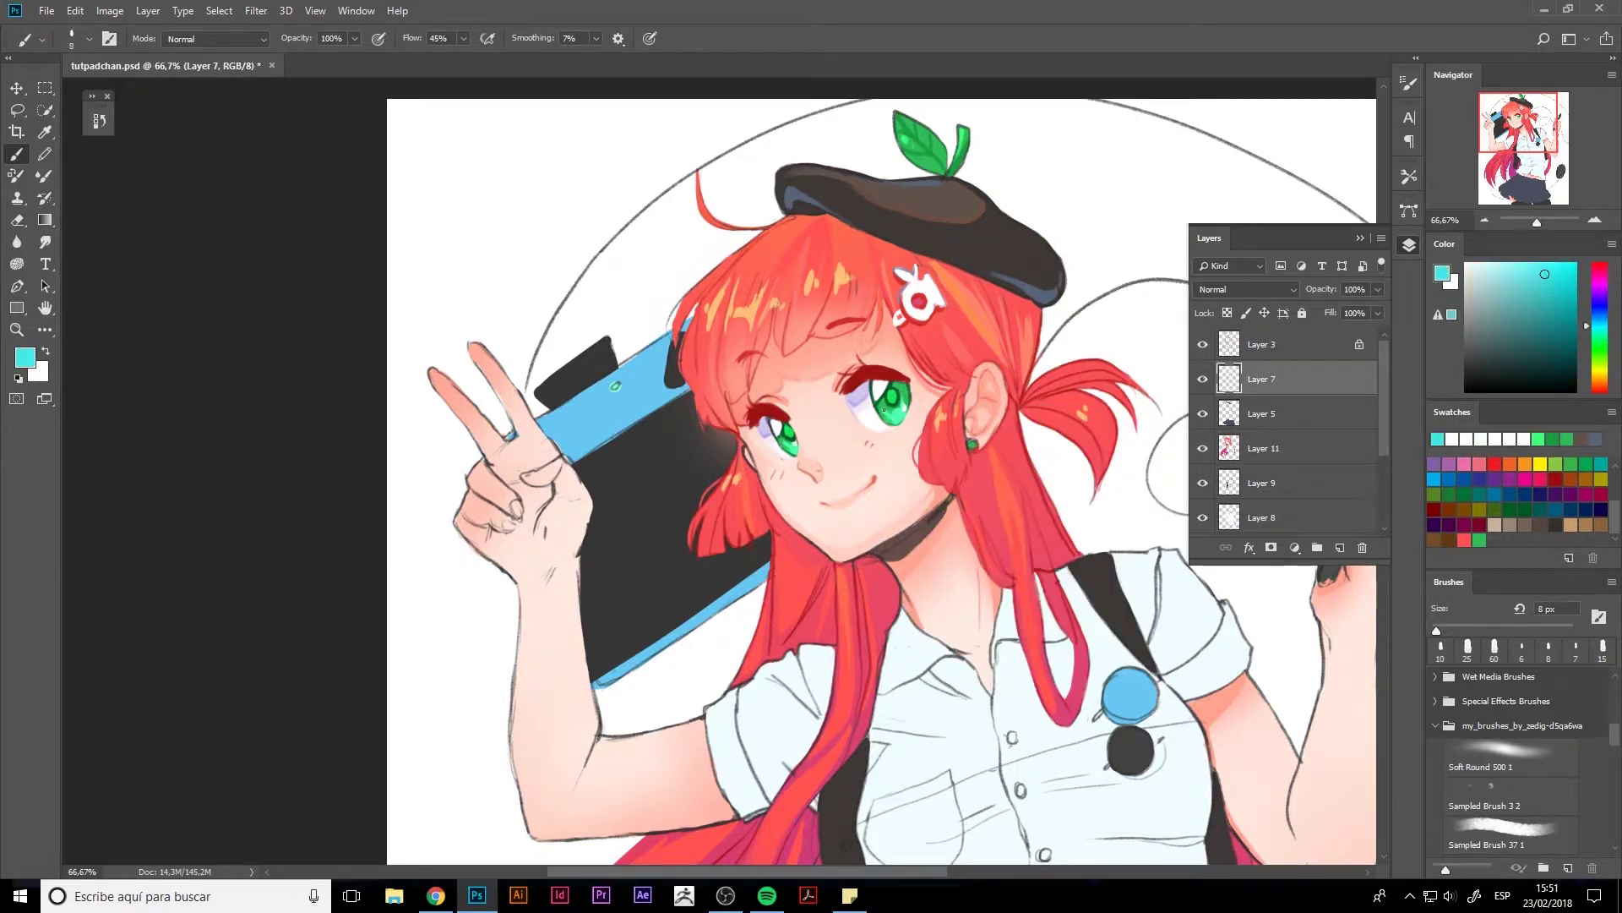
{"action": "left_click", "coordinate": [884, 409], "text": "alt"}
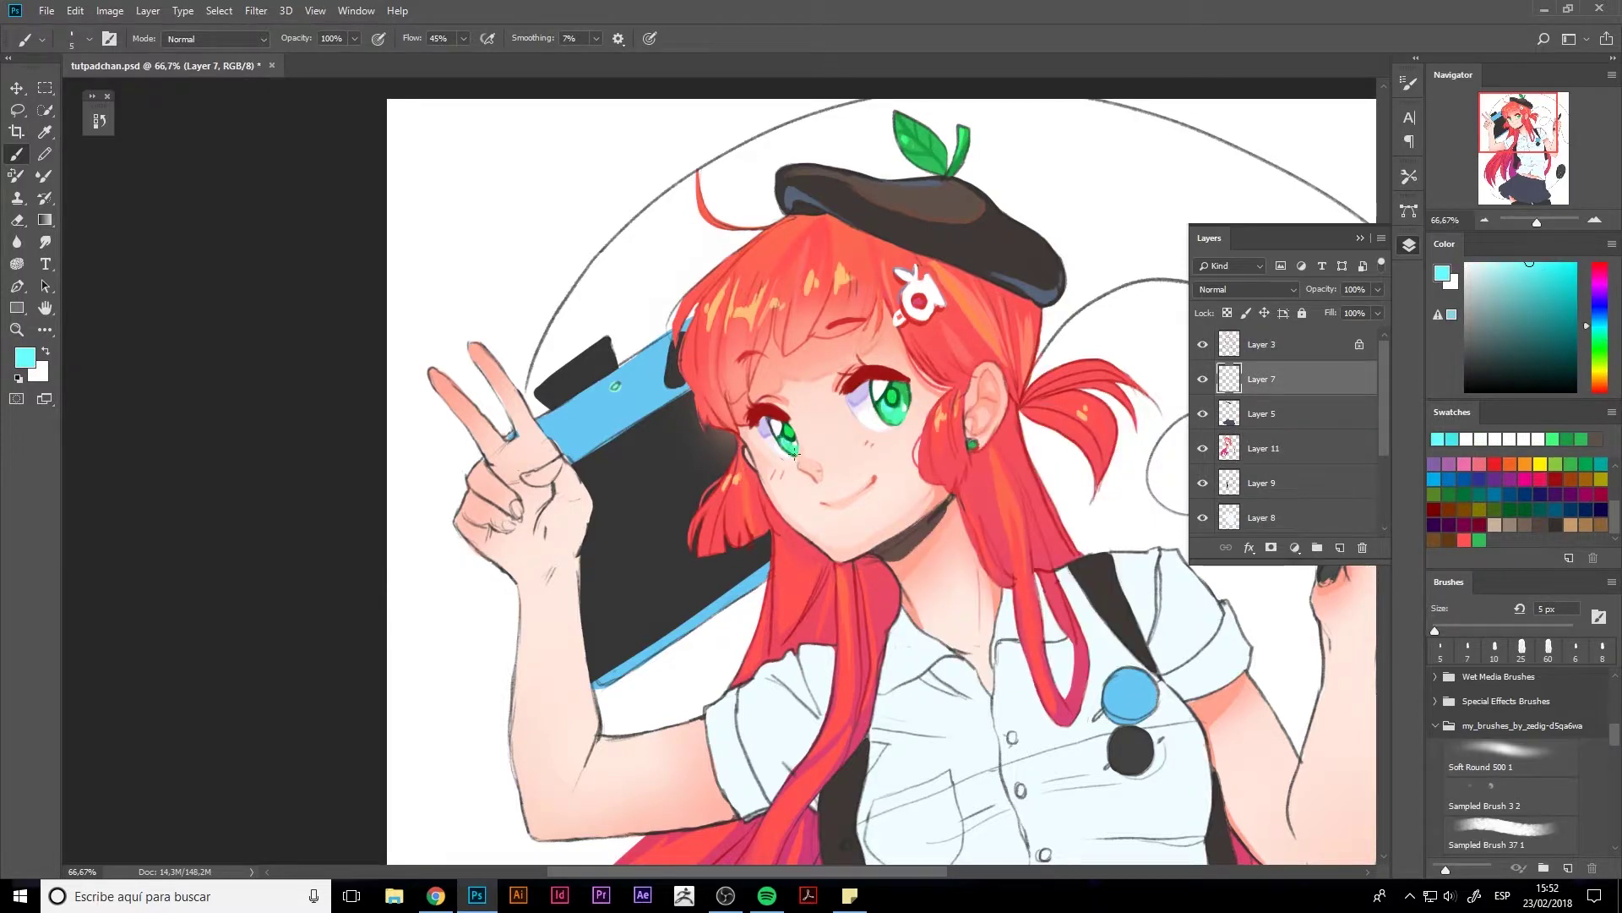
{"action": "left_click", "coordinate": [900, 392], "text": "alt"}
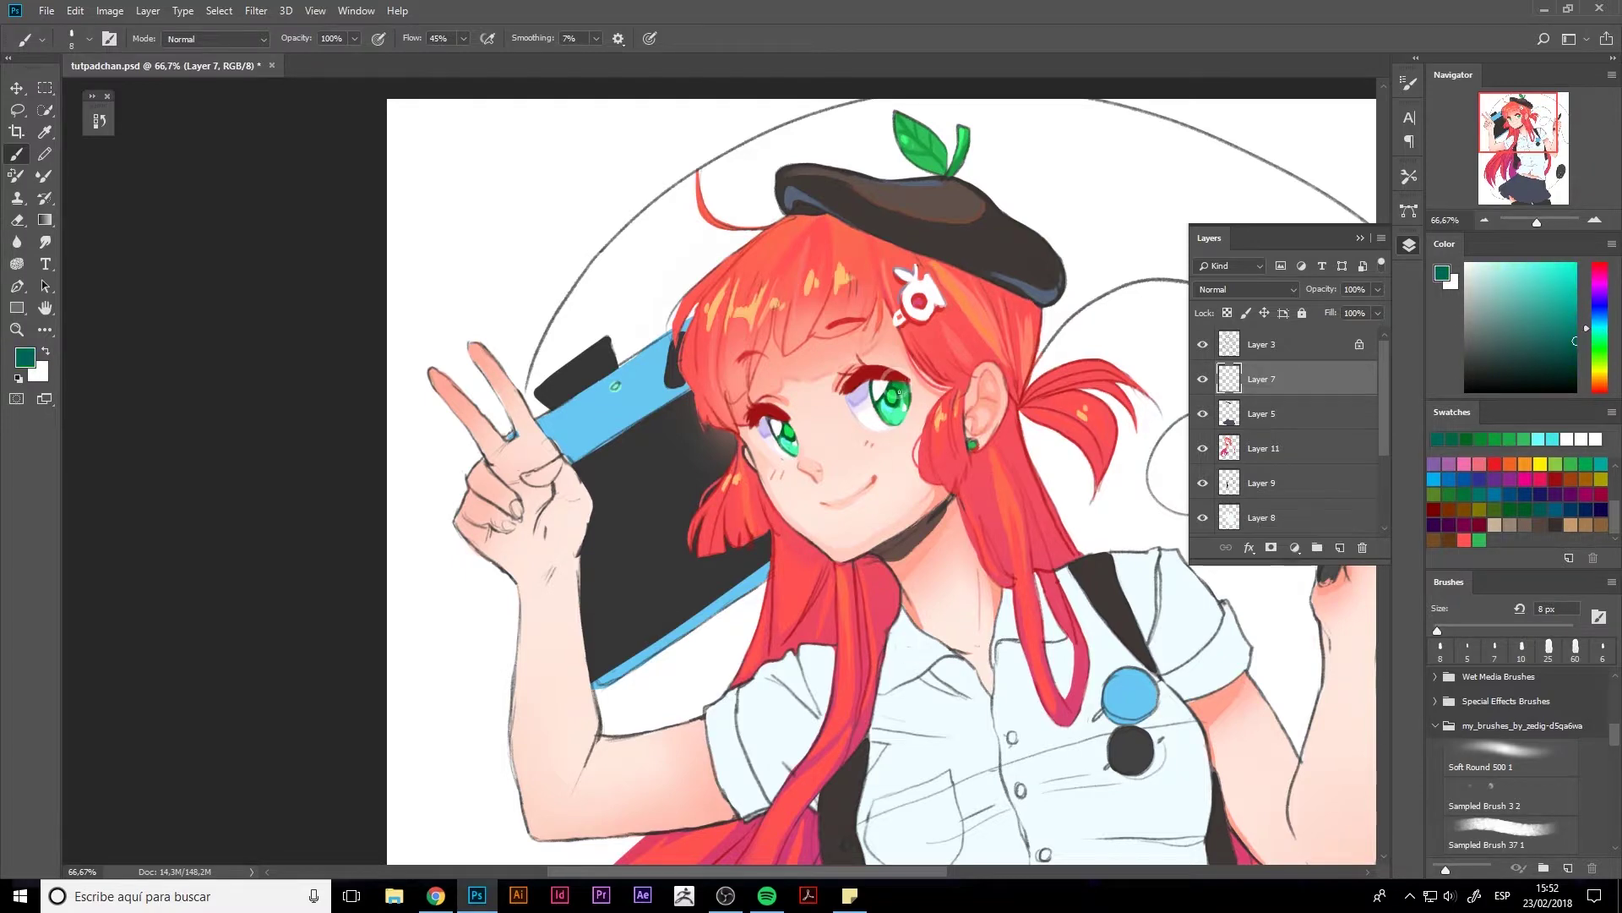
{"action": "left_click_drag", "start_coordinate": [899, 391], "coordinate": [902, 393]}
{"action": "left_click", "coordinate": [1515, 262]}
- Paint pink highlights on the hair below the clip, under the beret and along the pigtail
{"action": "key", "text": "alt+bracketleft"}
{"action": "key", "text": "alt+bracketleft"}
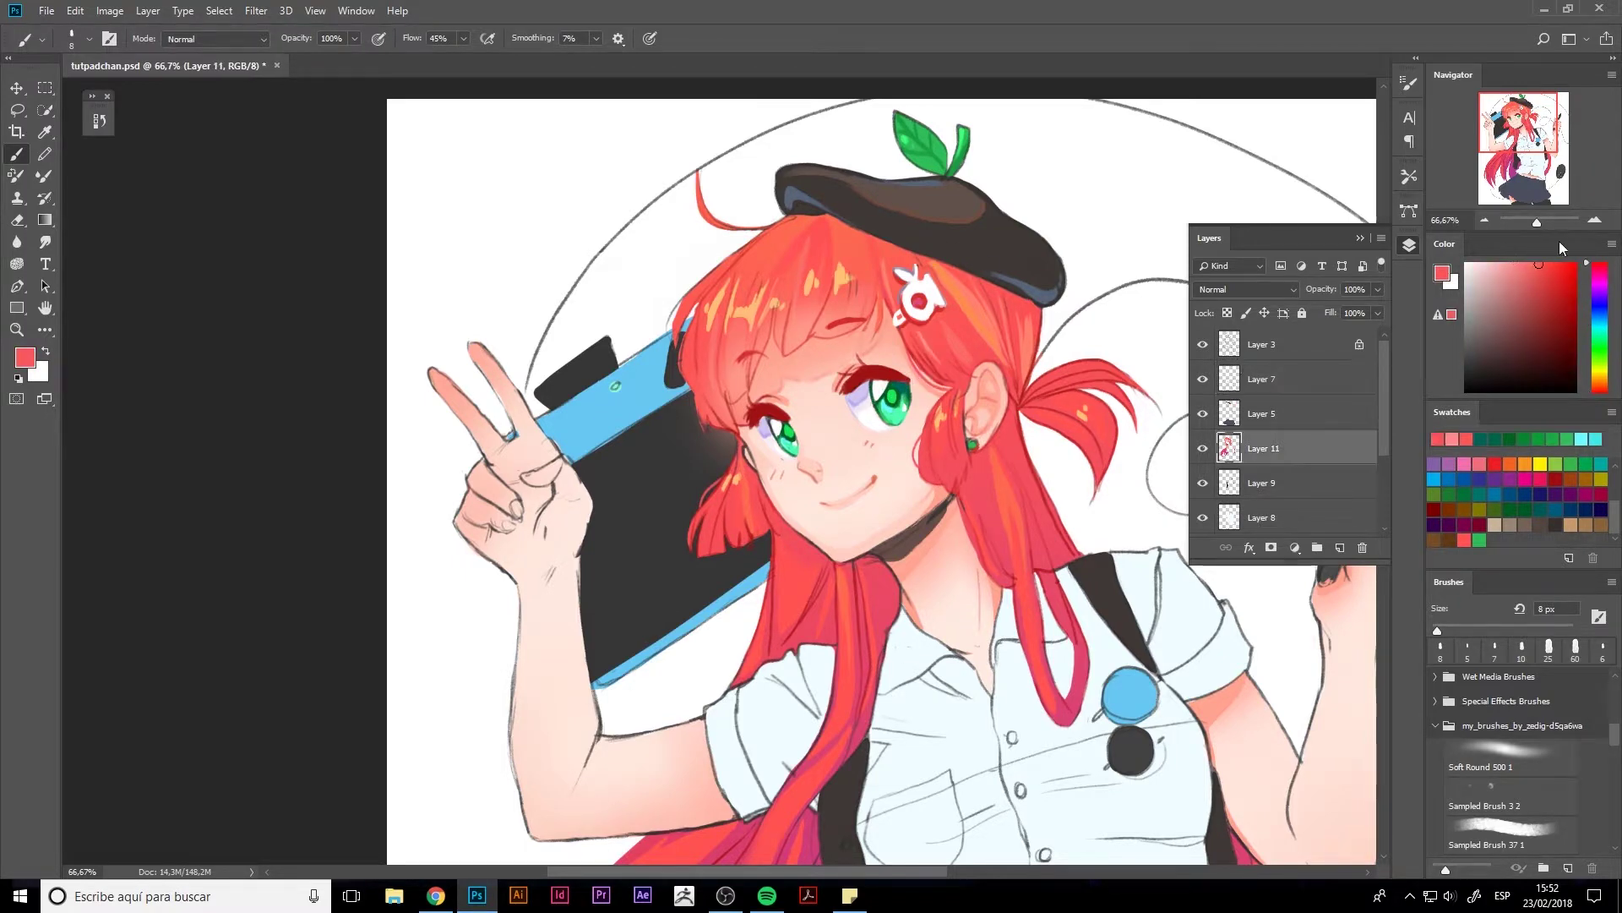
{"action": "left_click", "coordinate": [1508, 263]}
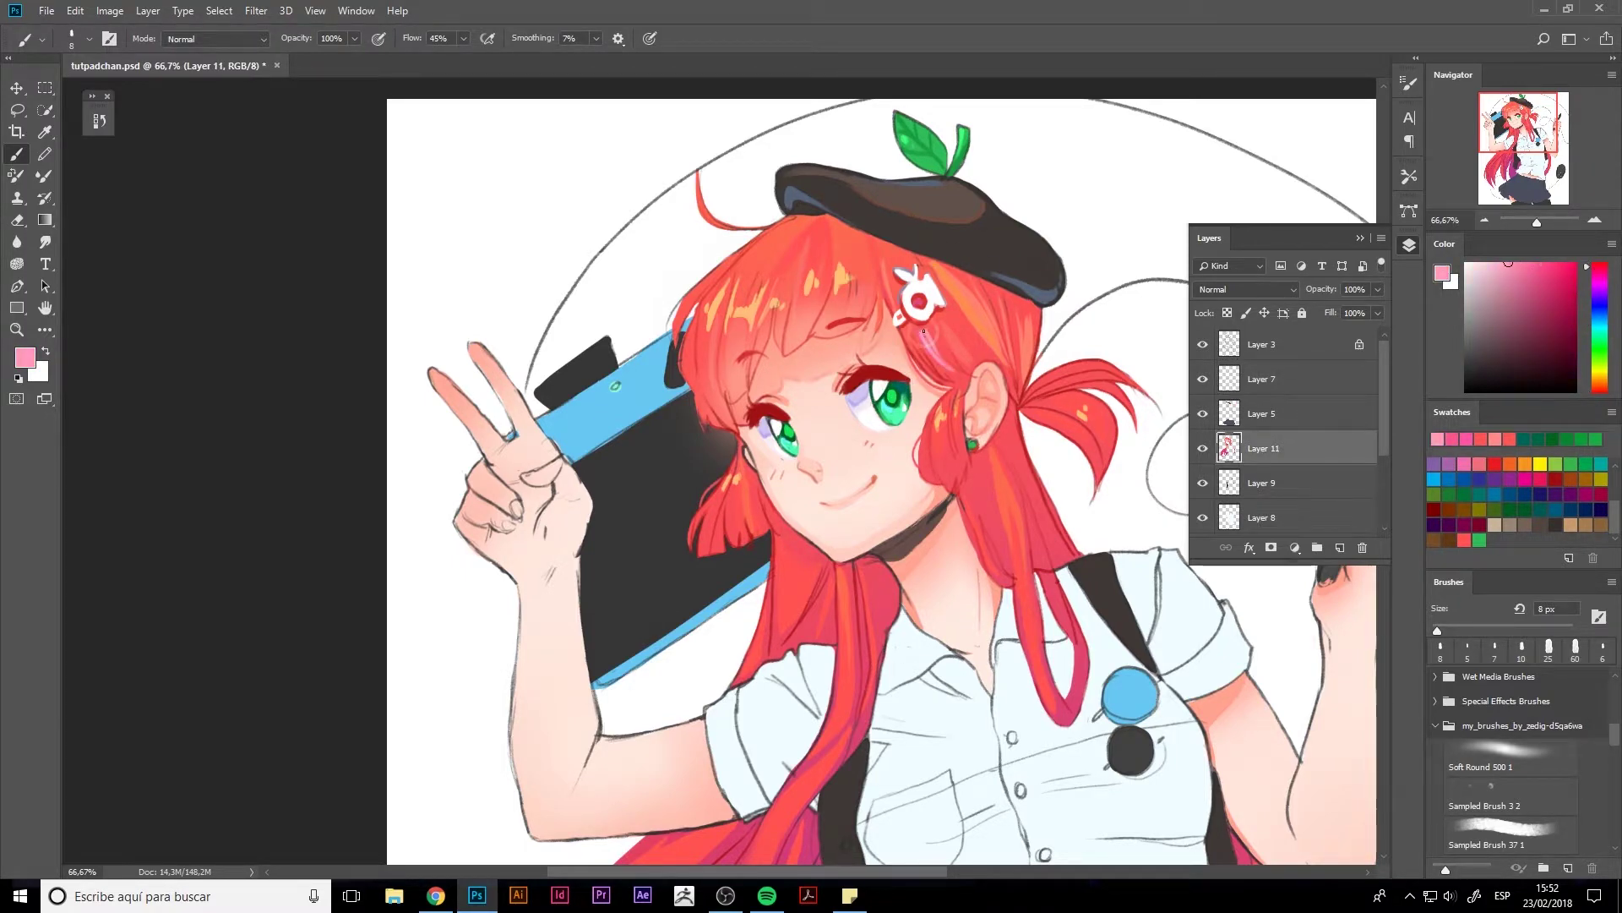
{"action": "left_click_drag", "start_coordinate": [924, 332], "coordinate": [928, 344]}
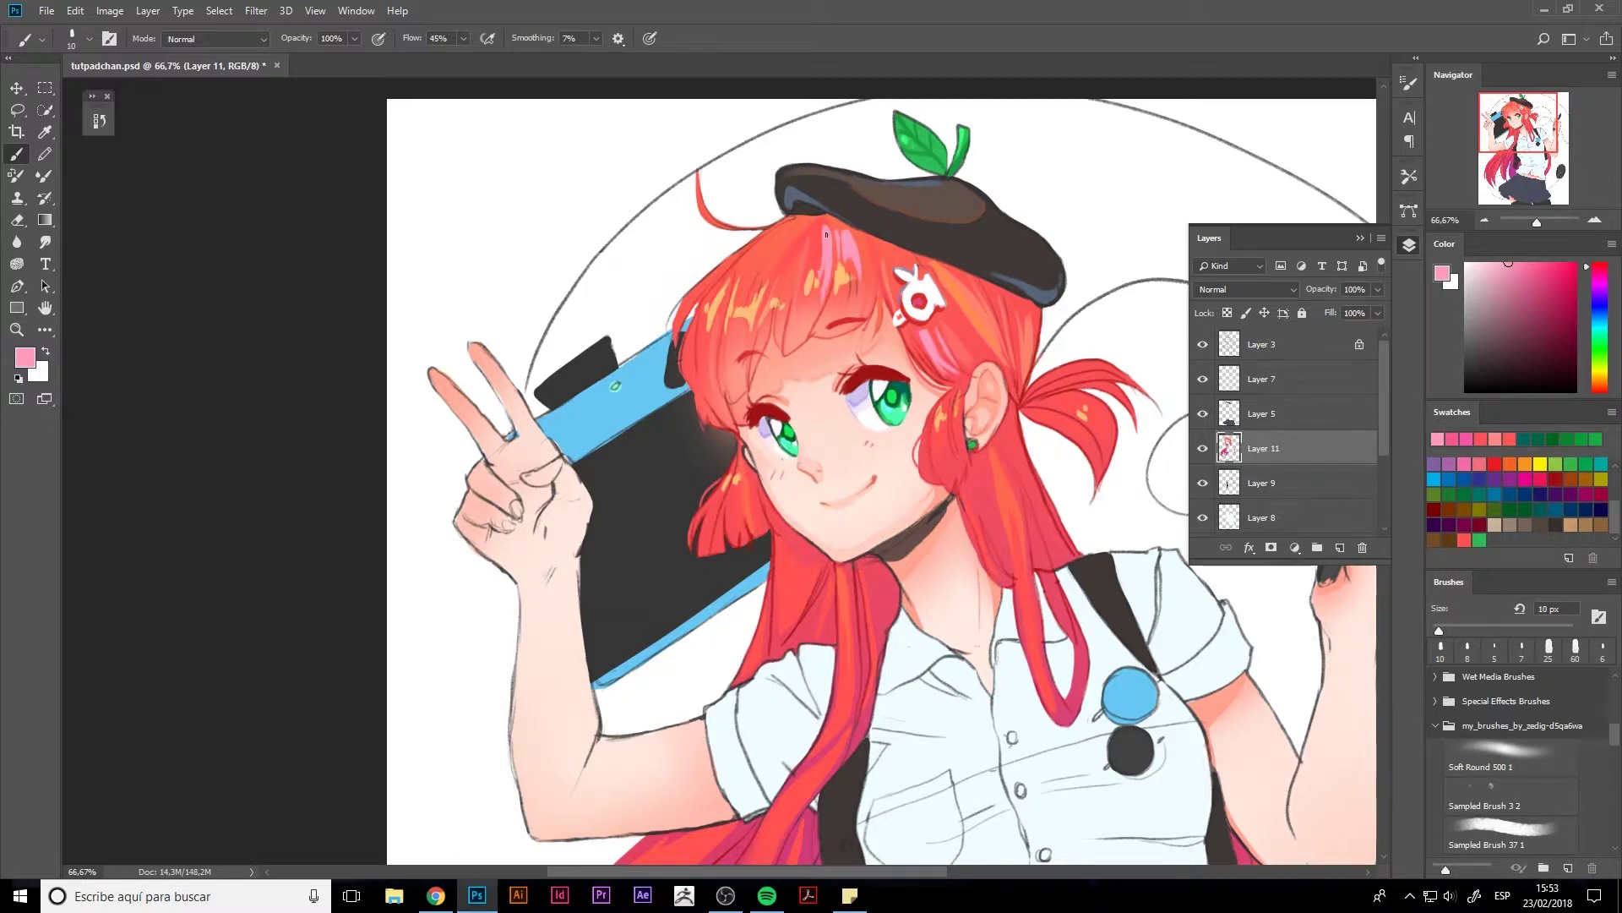
{"action": "mouse_move", "coordinate": [827, 235]}
{"action": "left_mouse_down"}
{"action": "mouse_move", "coordinate": [813, 269]}
{"action": "mouse_move", "coordinate": [784, 283]}
{"action": "mouse_move", "coordinate": [759, 268]}
{"action": "left_mouse_up"}
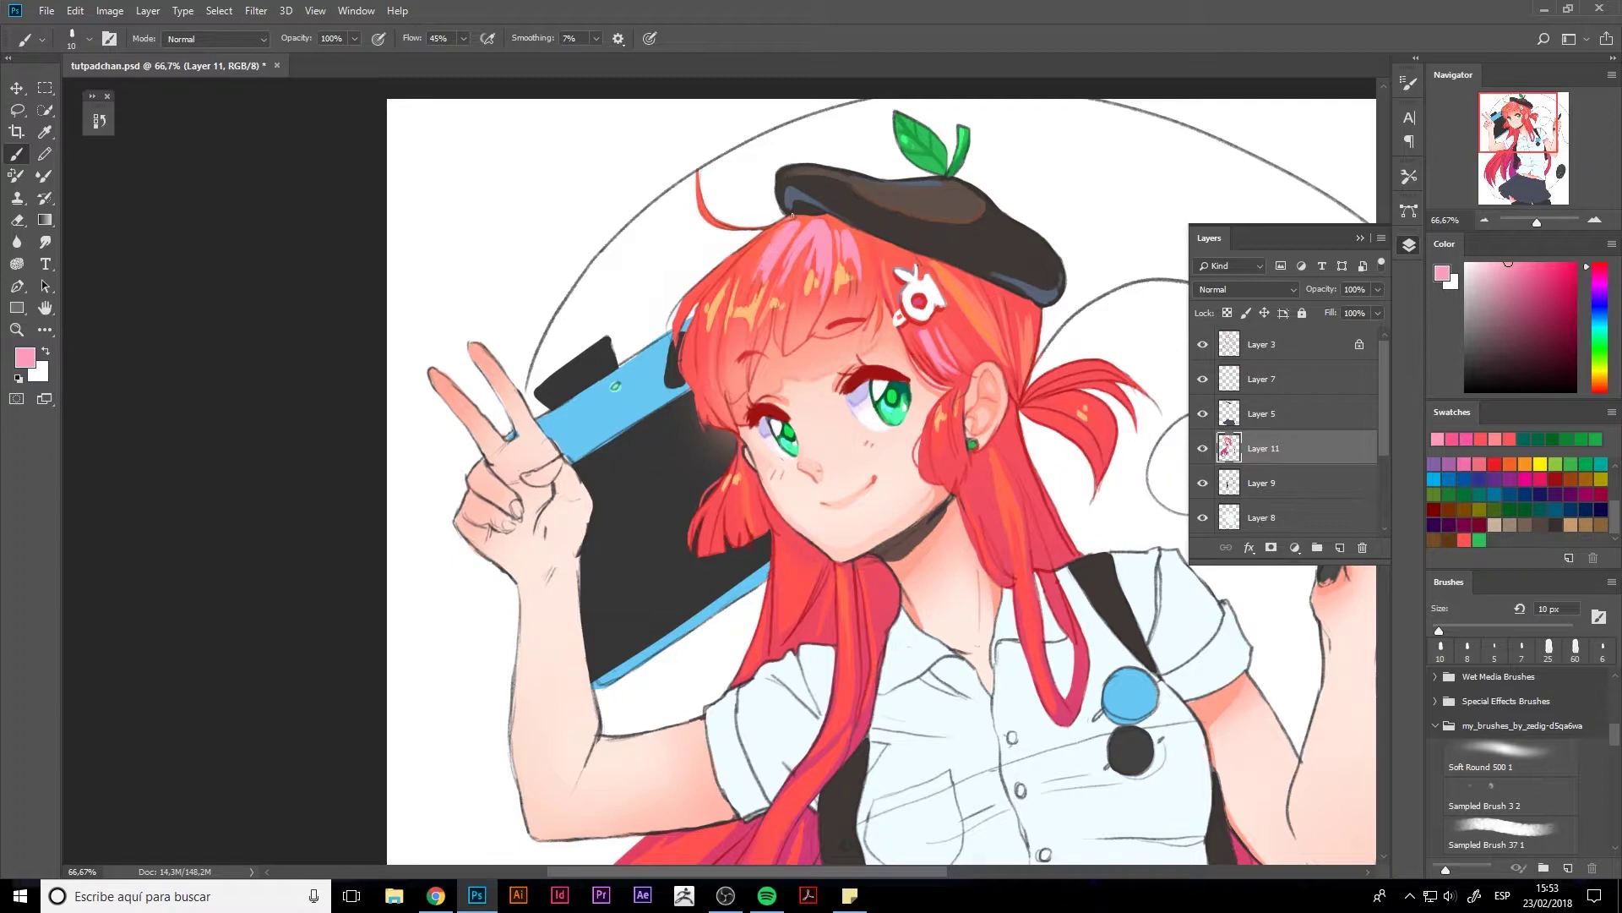
{"action": "left_click_drag", "start_coordinate": [792, 217], "coordinate": [742, 277]}
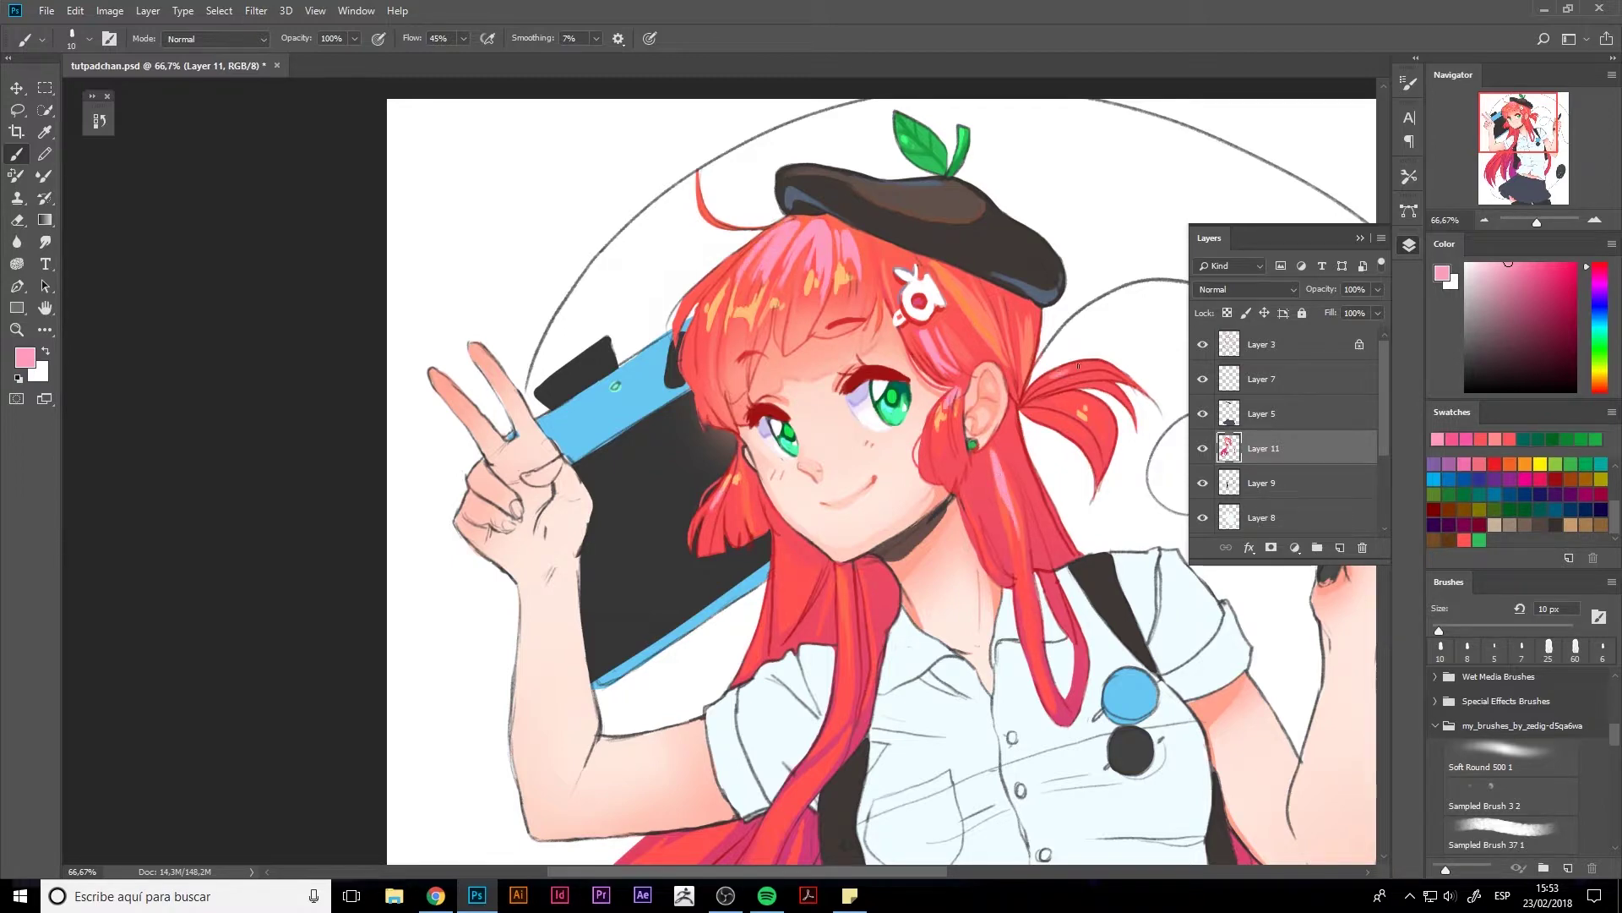
{"action": "mouse_move", "coordinate": [1078, 365]}
{"action": "left_mouse_down"}
{"action": "mouse_move", "coordinate": [1048, 390]}
{"action": "mouse_move", "coordinate": [1085, 404]}
{"action": "mouse_move", "coordinate": [1069, 403]}
{"action": "left_mouse_up"}
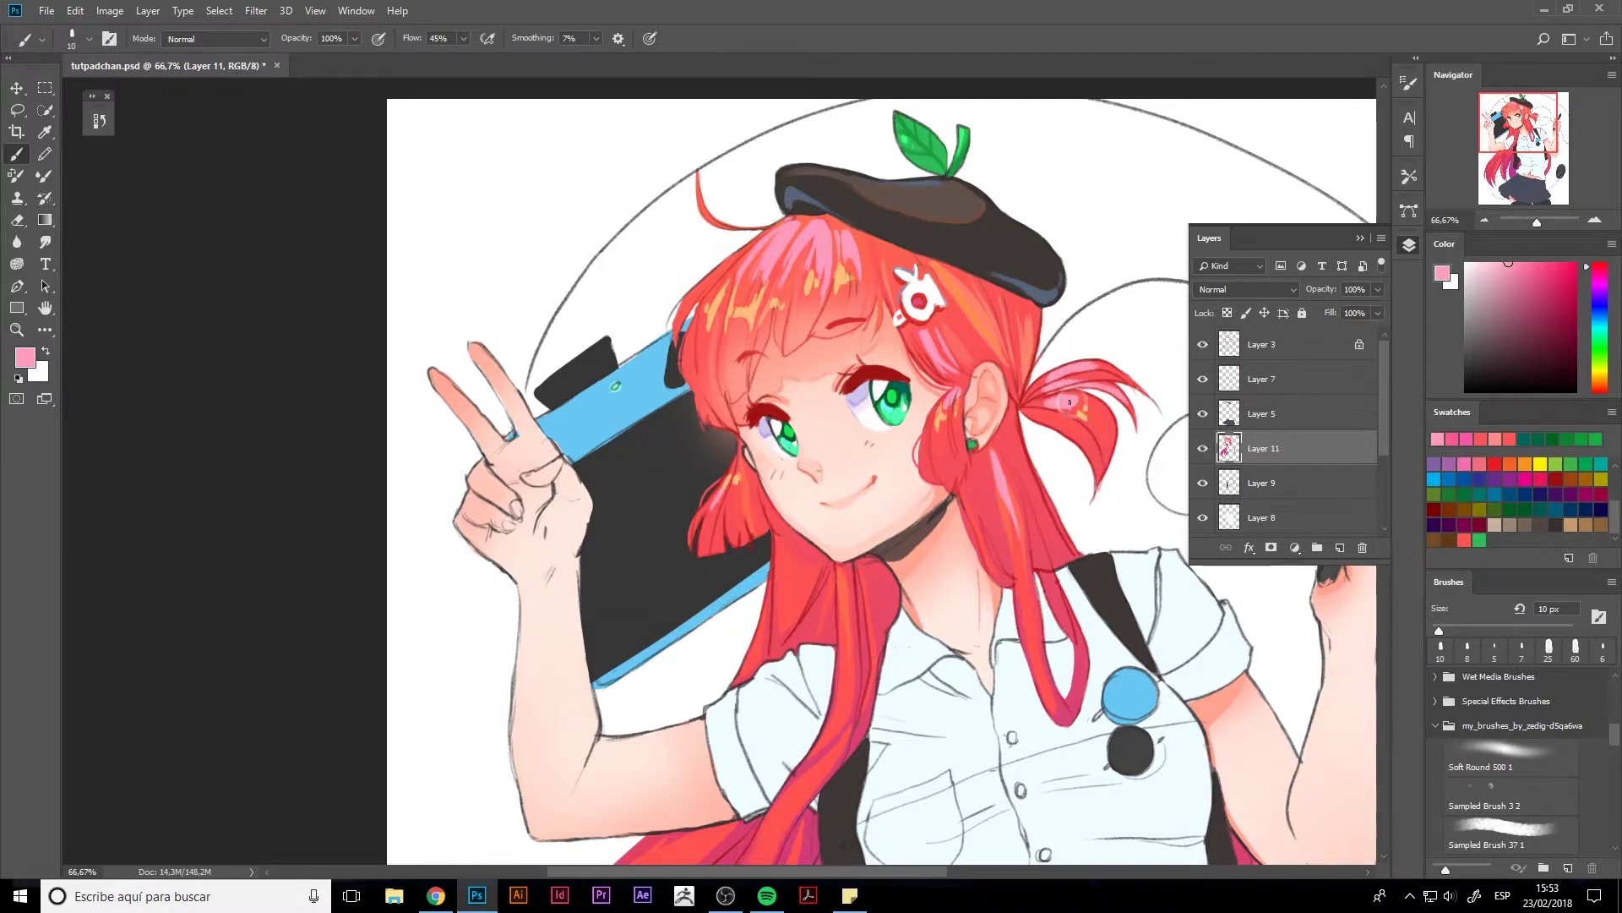
{"action": "left_click", "coordinate": [1103, 427], "text": "alt"}
{"action": "left_click", "coordinate": [968, 473], "text": "alt"}
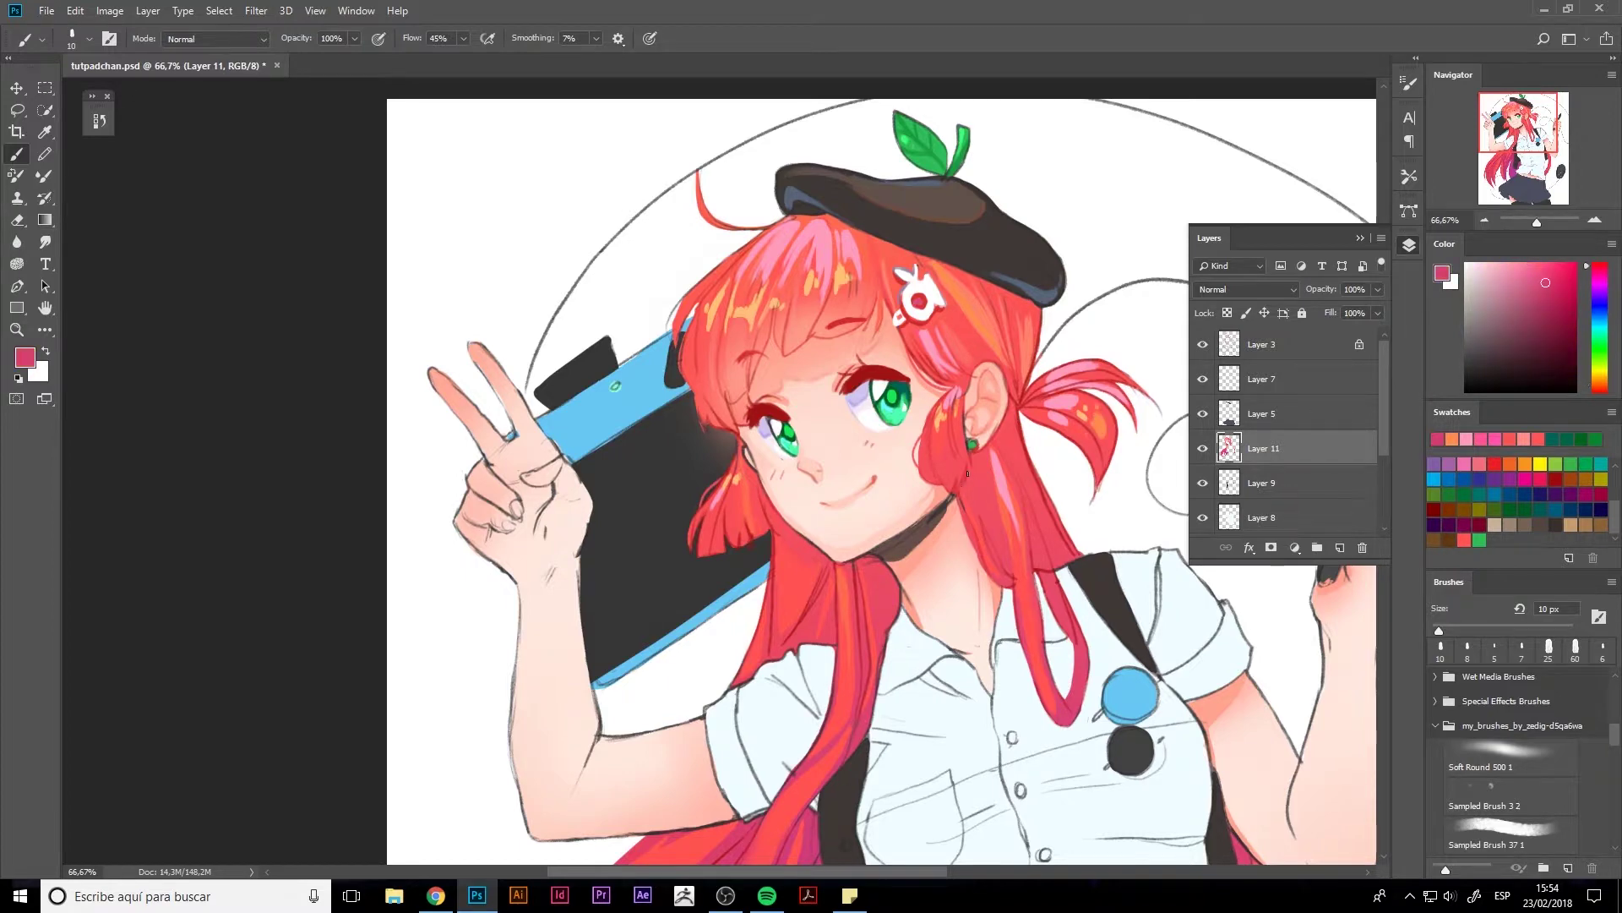
{"action": "left_click_drag", "start_coordinate": [976, 483], "coordinate": [893, 370]}
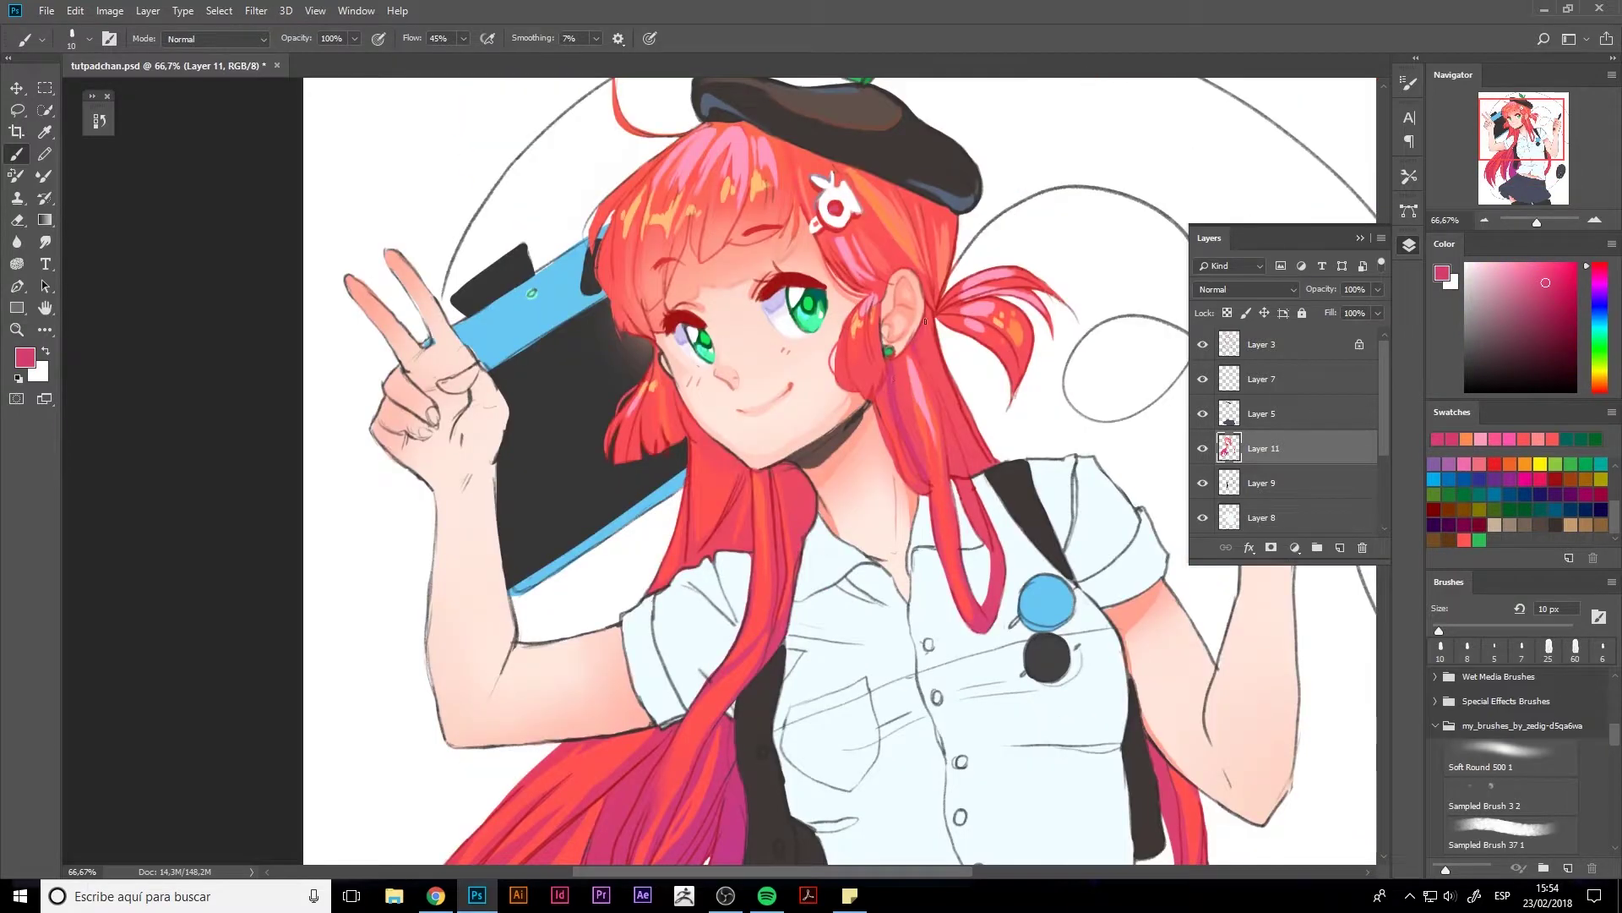
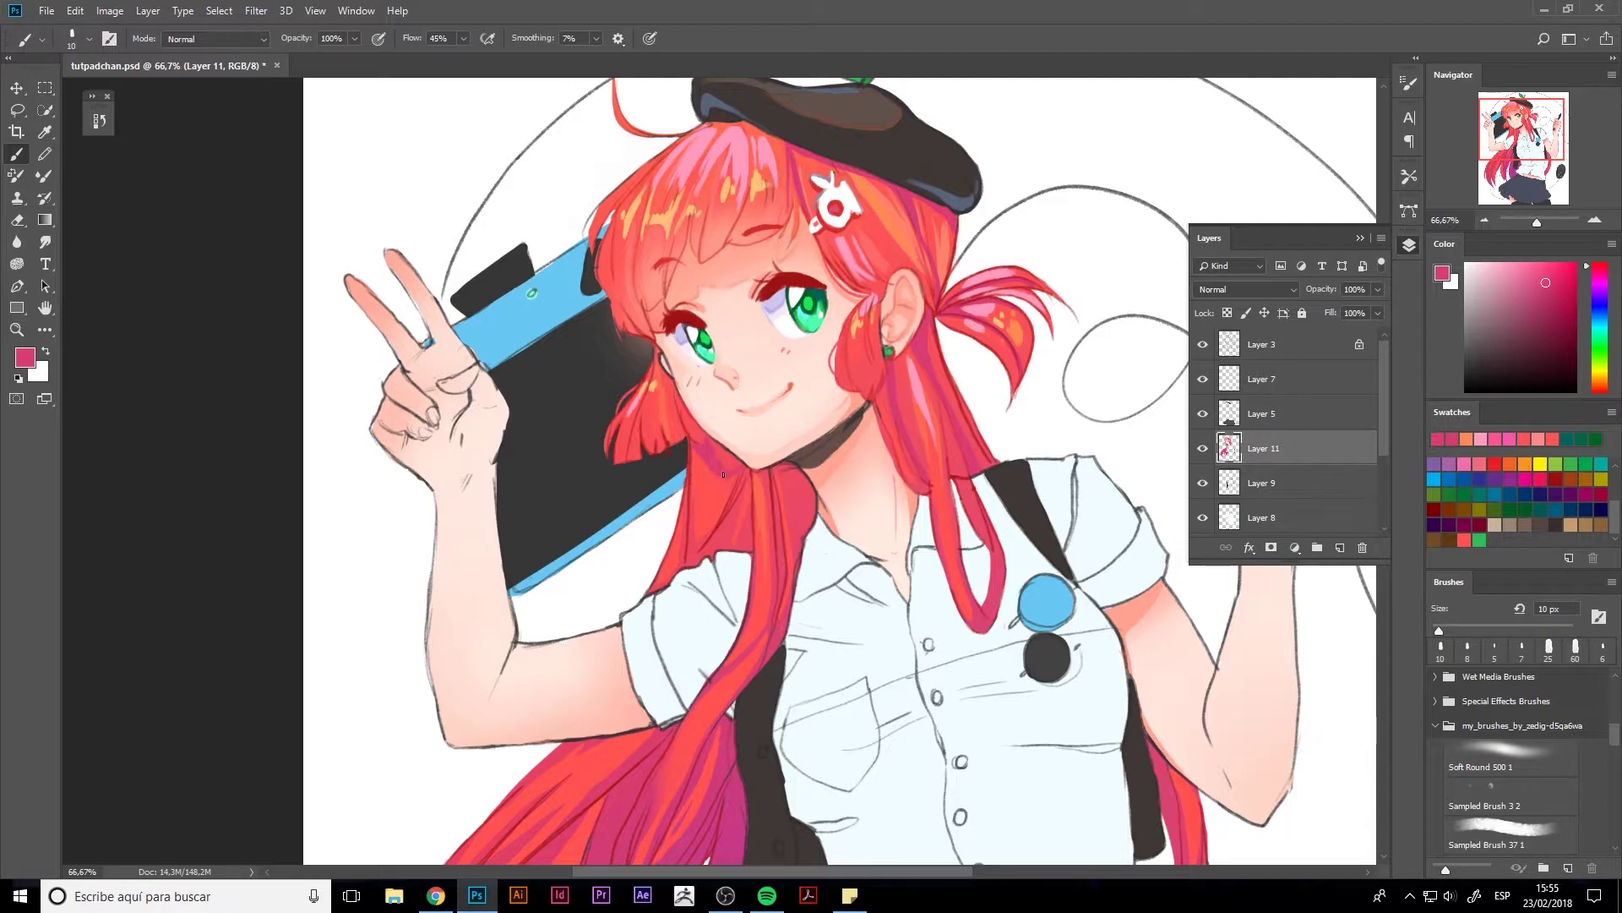
- Add a darker pink mark near the chin and choose a red-pink colour at 30 px
{"action": "left_click_drag", "start_coordinate": [724, 474], "coordinate": [714, 458]}
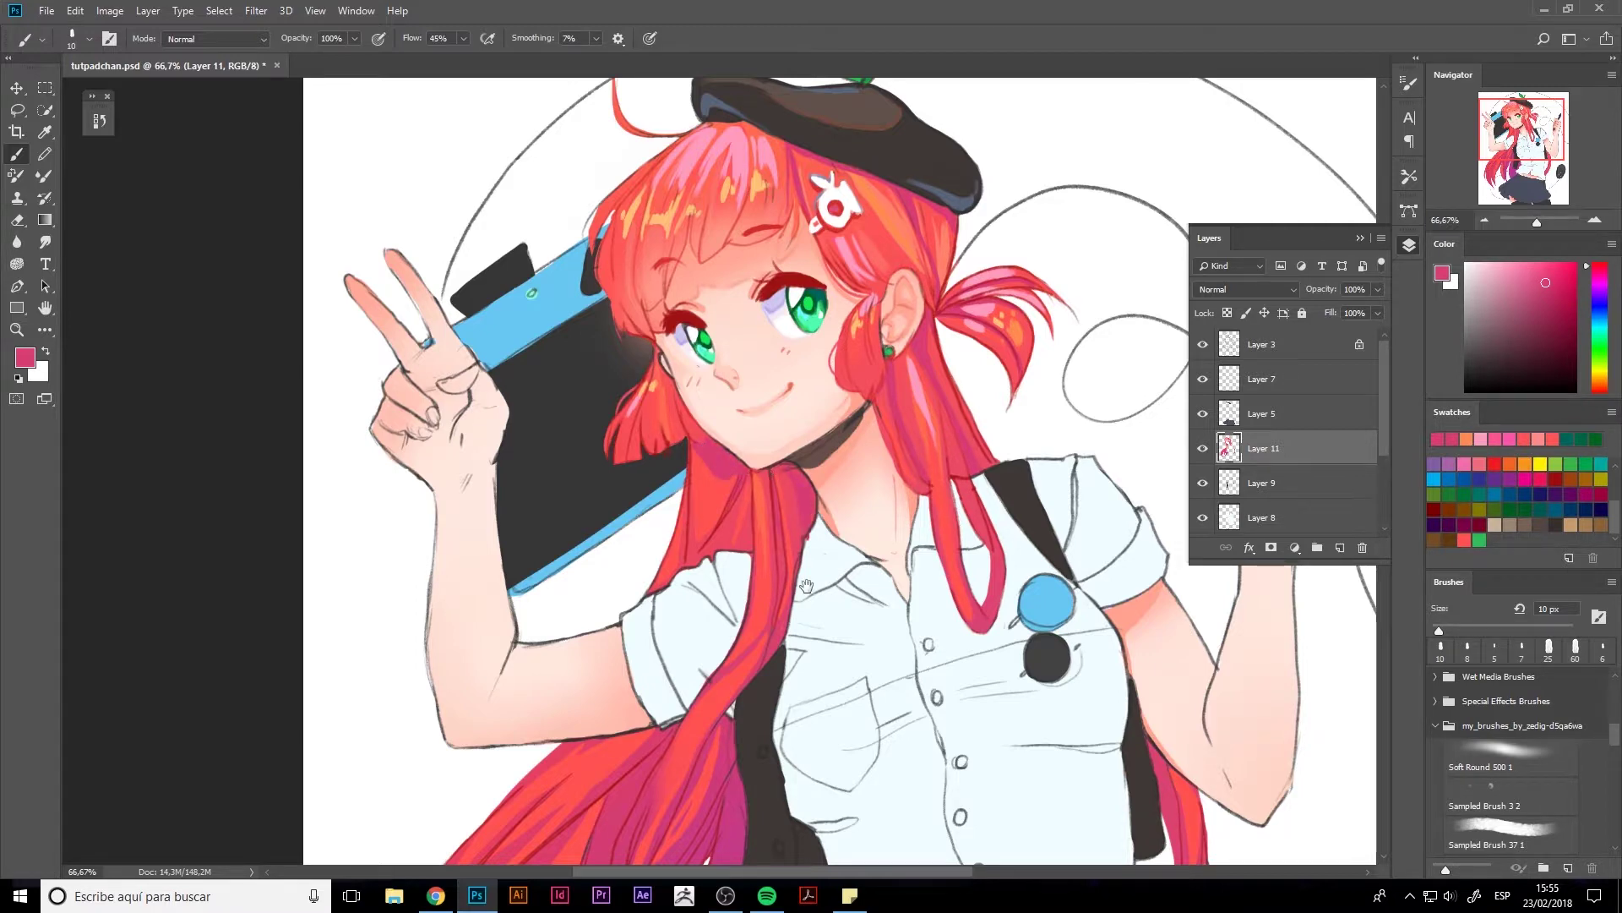
{"action": "left_click_drag", "start_coordinate": [806, 586], "coordinate": [853, 366]}
{"action": "left_click", "coordinate": [688, 772], "text": "alt"}
{"action": "mouse_move", "coordinate": [696, 573]}
{"action": "left_mouse_down"}
{"action": "mouse_move", "coordinate": [660, 420]}
{"action": "mouse_move", "coordinate": [722, 693]}
{"action": "left_mouse_up"}
{"action": "key", "text": "bracketright"}
{"action": "key", "text": "bracketright"}
{"action": "left_click", "coordinate": [481, 656], "text": "alt"}
- Paint red-pink and bright red strands into the lower hair, narrowing the brush to 20 px
{"action": "left_click_drag", "start_coordinate": [736, 540], "coordinate": [739, 700]}
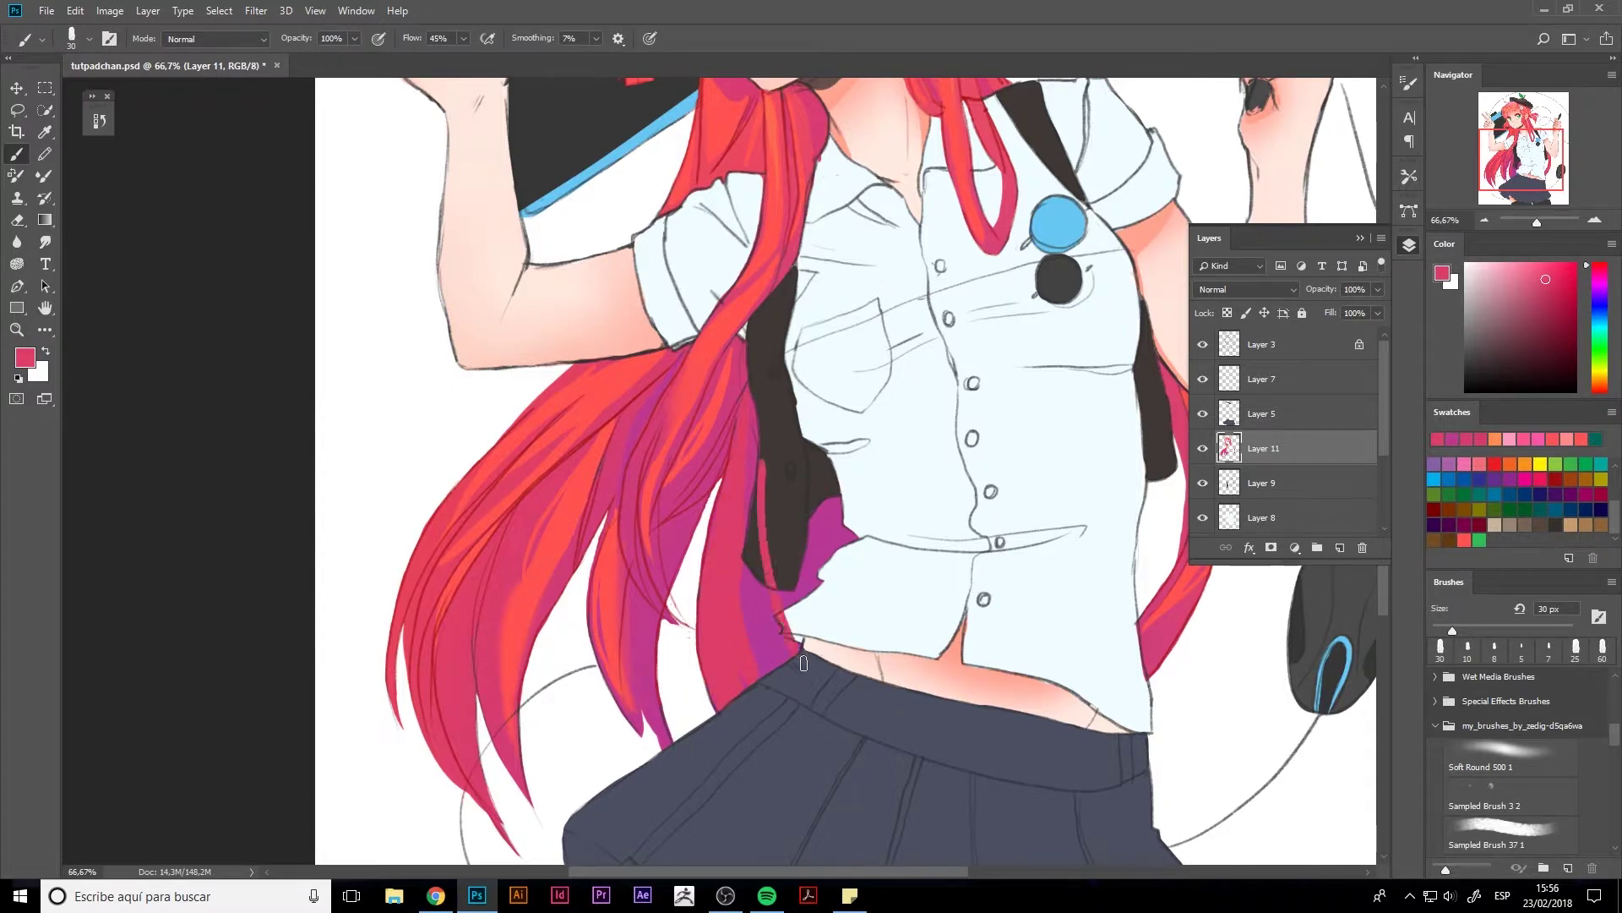
{"action": "left_click_drag", "start_coordinate": [765, 464], "coordinate": [786, 647]}
{"action": "key", "text": "bracketleft"}
{"action": "left_click", "coordinate": [727, 642], "text": "alt"}
{"action": "left_click_drag", "start_coordinate": [714, 515], "coordinate": [722, 689]}
- Return to hair Layer 11 and select the whole hair area
{"action": "left_click", "coordinate": [1338, 337]}
{"action": "key", "text": "e"}
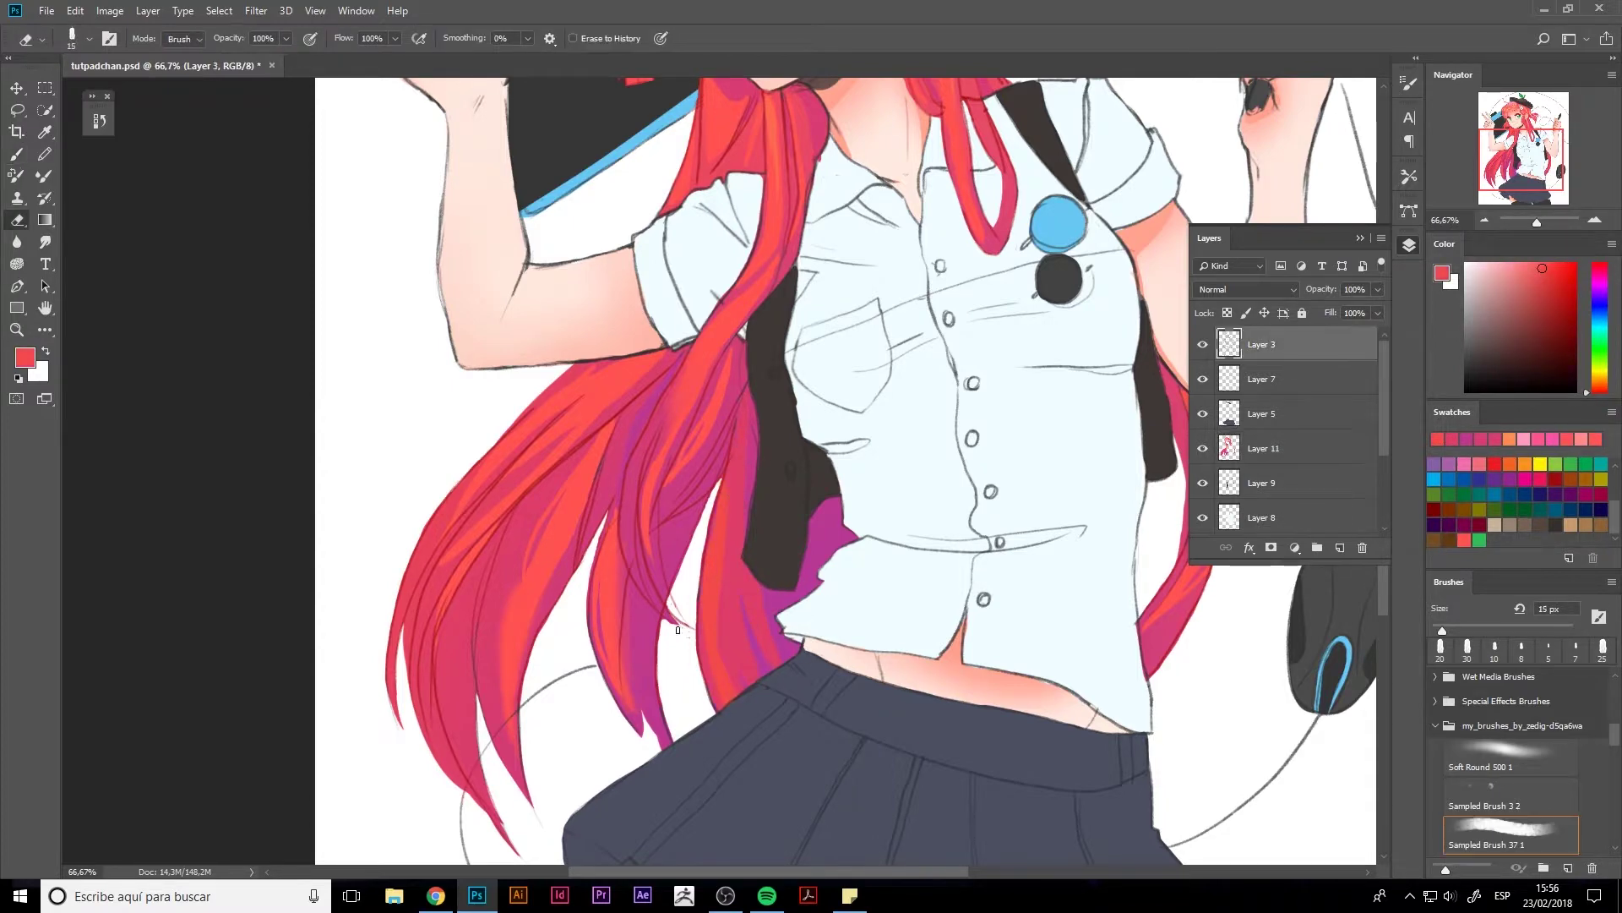
{"action": "left_click", "coordinate": [1251, 459]}
{"action": "key", "text": "ctrl+shift+alt+n"}
- Fill a new layer over the hair selection with red and set it to Multiply
{"action": "key", "text": "ctrl+minus"}
{"action": "key", "text": "ctrl+minus"}
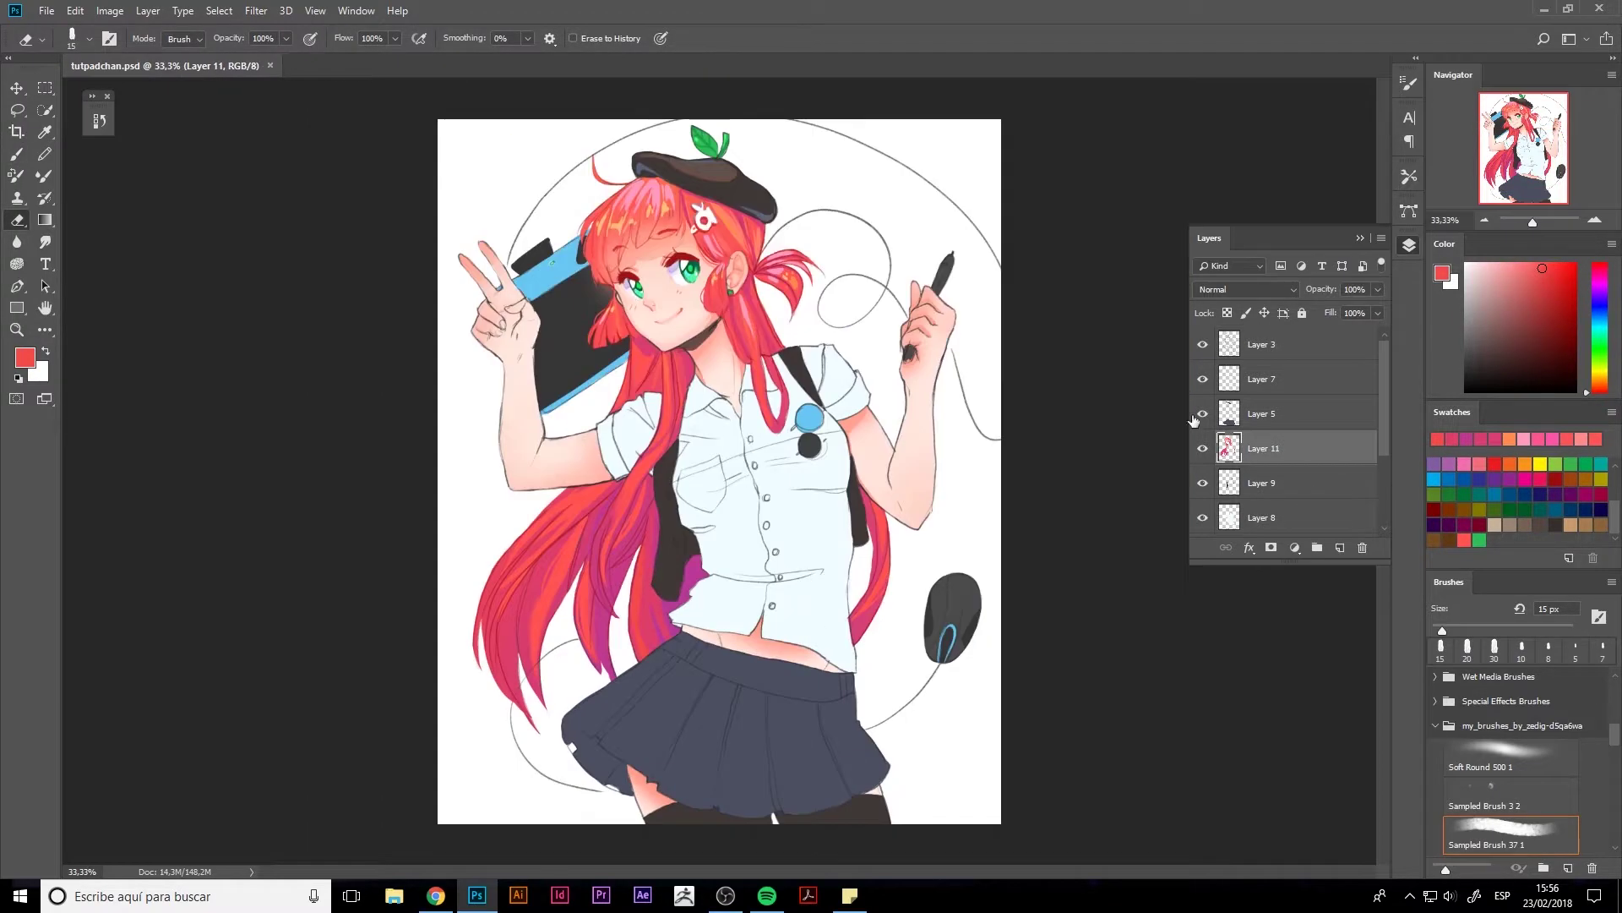
{"action": "key", "text": "alt+BackSpace"}
{"action": "key", "text": "ctrl+d"}
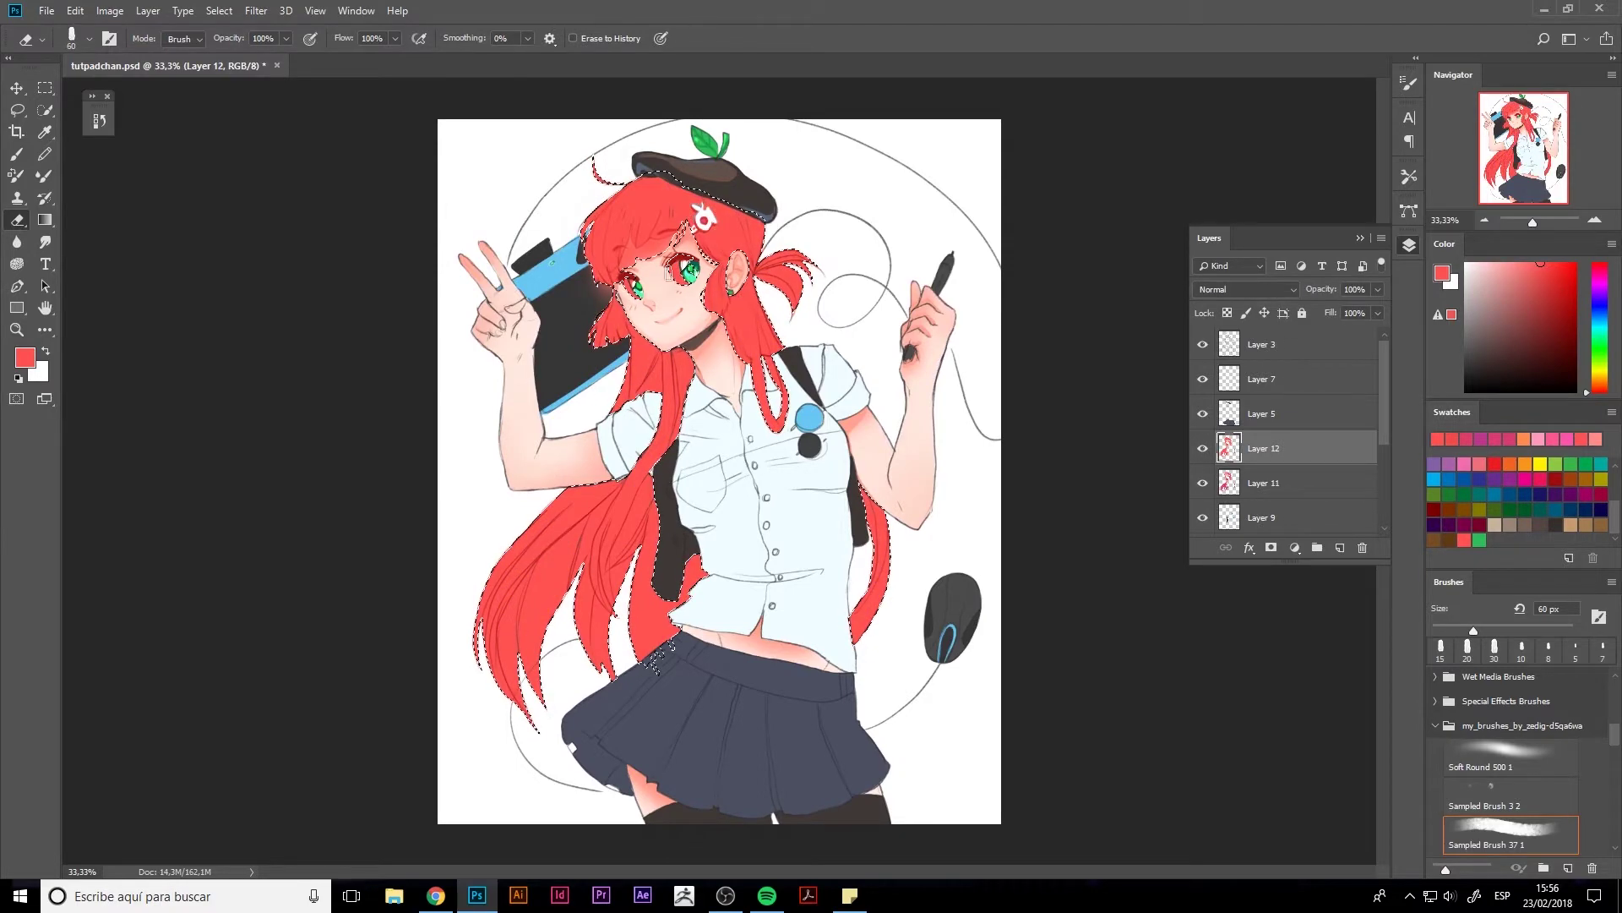
{"action": "key", "text": "shift+alt+m"}
- Cycle through blend modes for the red hair layer
{"action": "left_click", "coordinate": [1246, 289]}
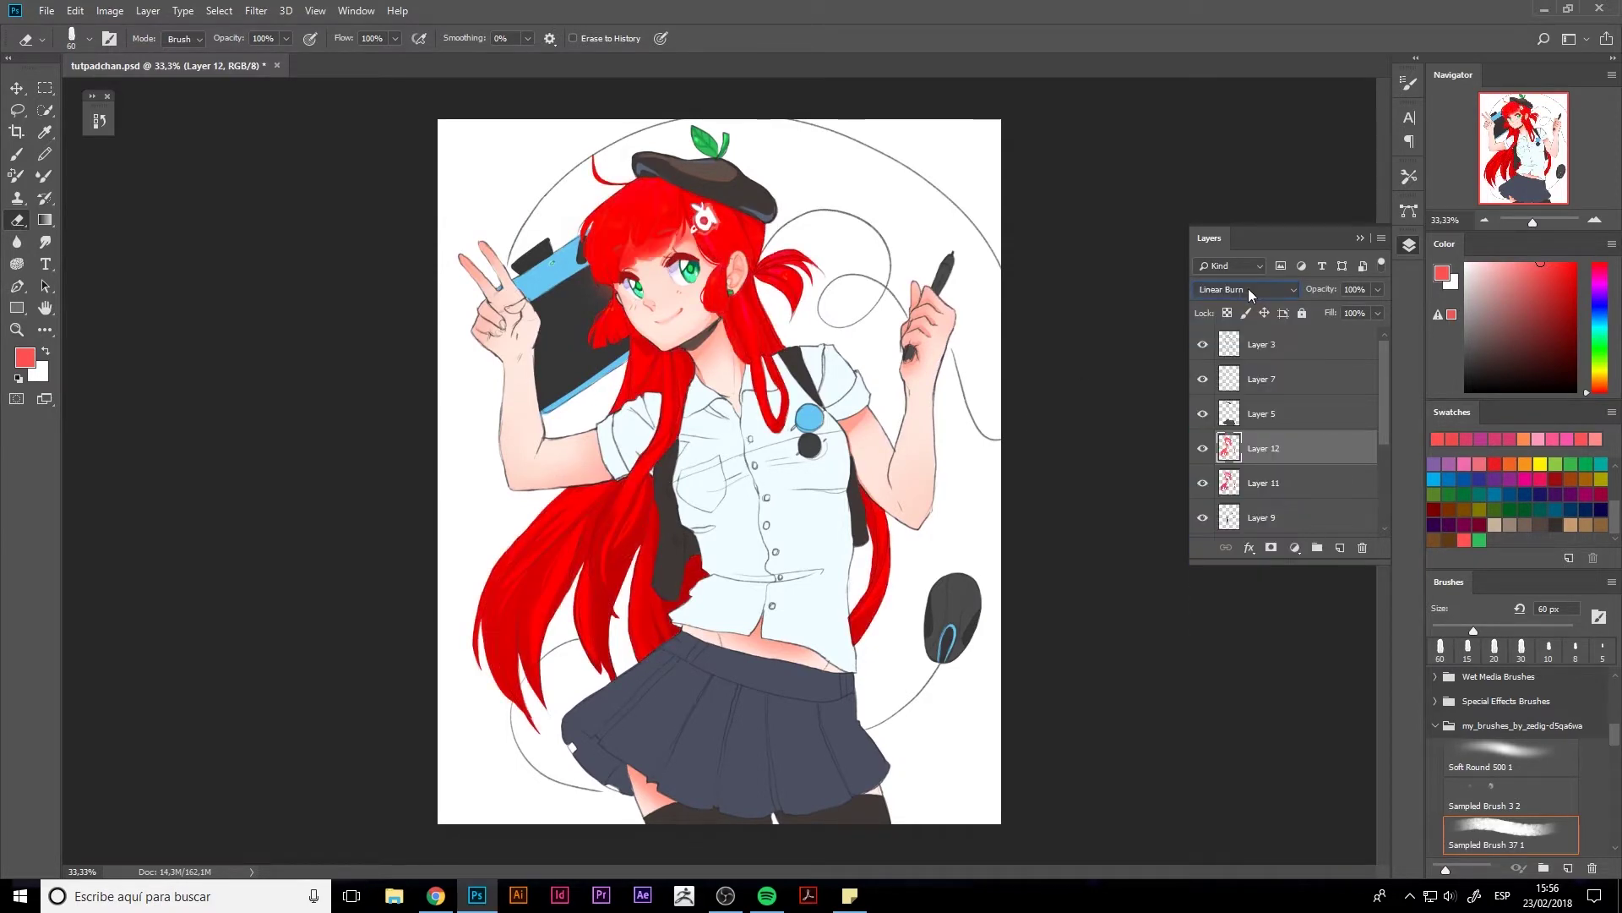
{"action": "scroll", "coordinate": [1250, 294], "scroll_direction": "down", "scroll_amount": 3}
{"action": "scroll", "coordinate": [1251, 294], "scroll_direction": "down", "scroll_amount": 2}
{"action": "scroll", "coordinate": [1251, 294], "scroll_direction": "down", "scroll_amount": 2}
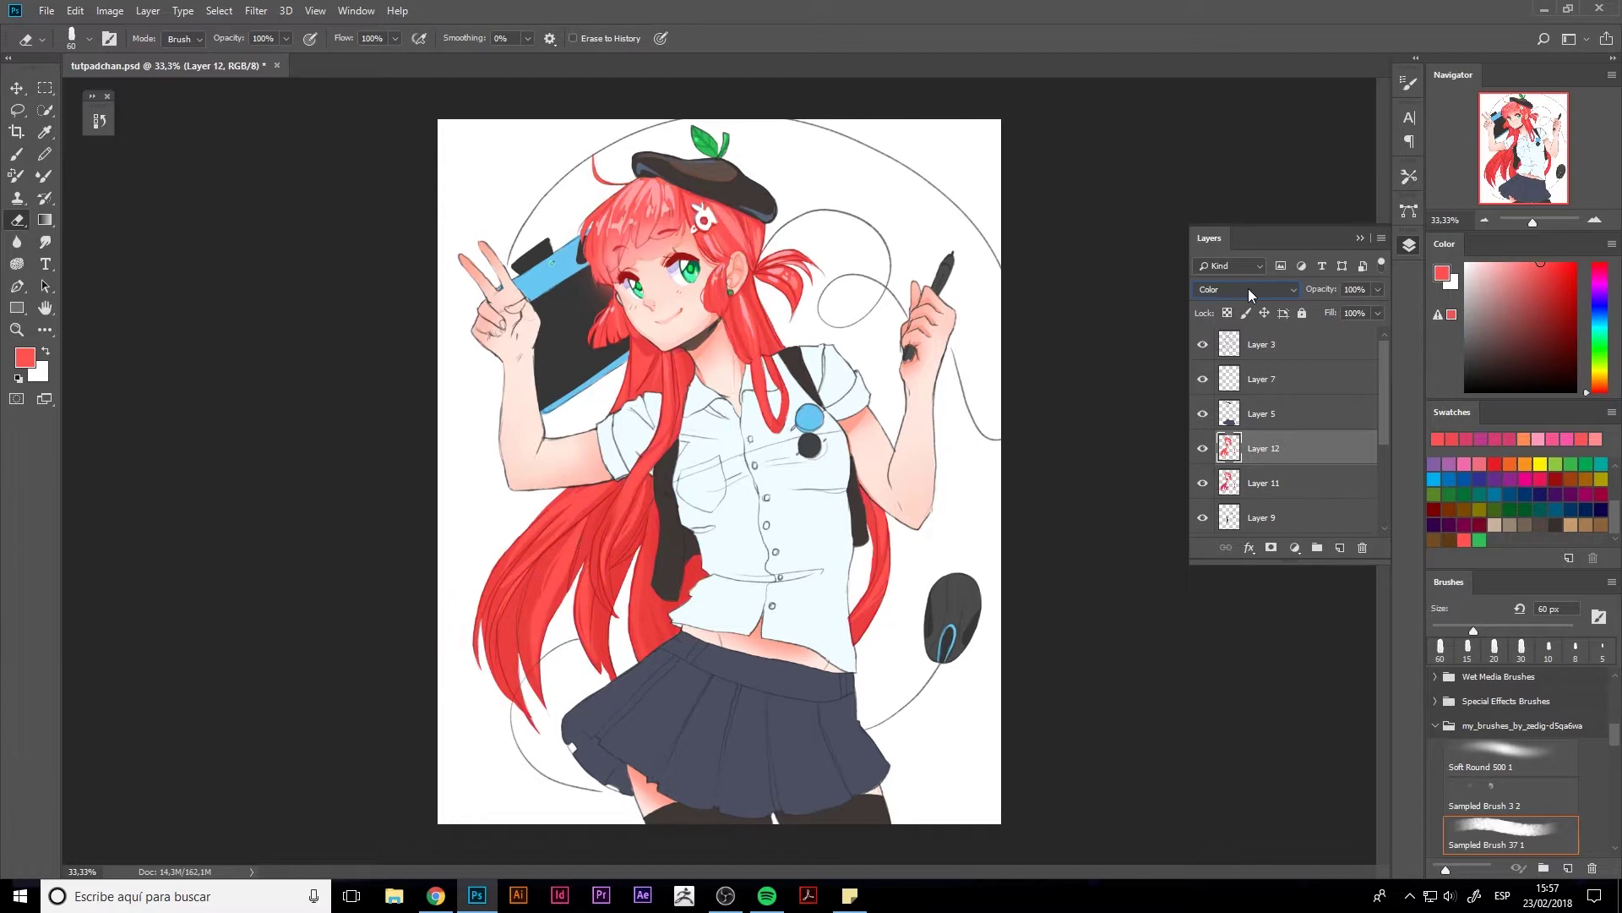
{"action": "scroll", "coordinate": [1250, 294], "scroll_direction": "down", "scroll_amount": 2}
{"action": "scroll", "coordinate": [1250, 294], "scroll_direction": "up", "scroll_amount": 1}
{"action": "scroll", "coordinate": [1252, 291], "scroll_direction": "up", "scroll_amount": 3}
{"action": "scroll", "coordinate": [1252, 291], "scroll_direction": "up", "scroll_amount": 1}
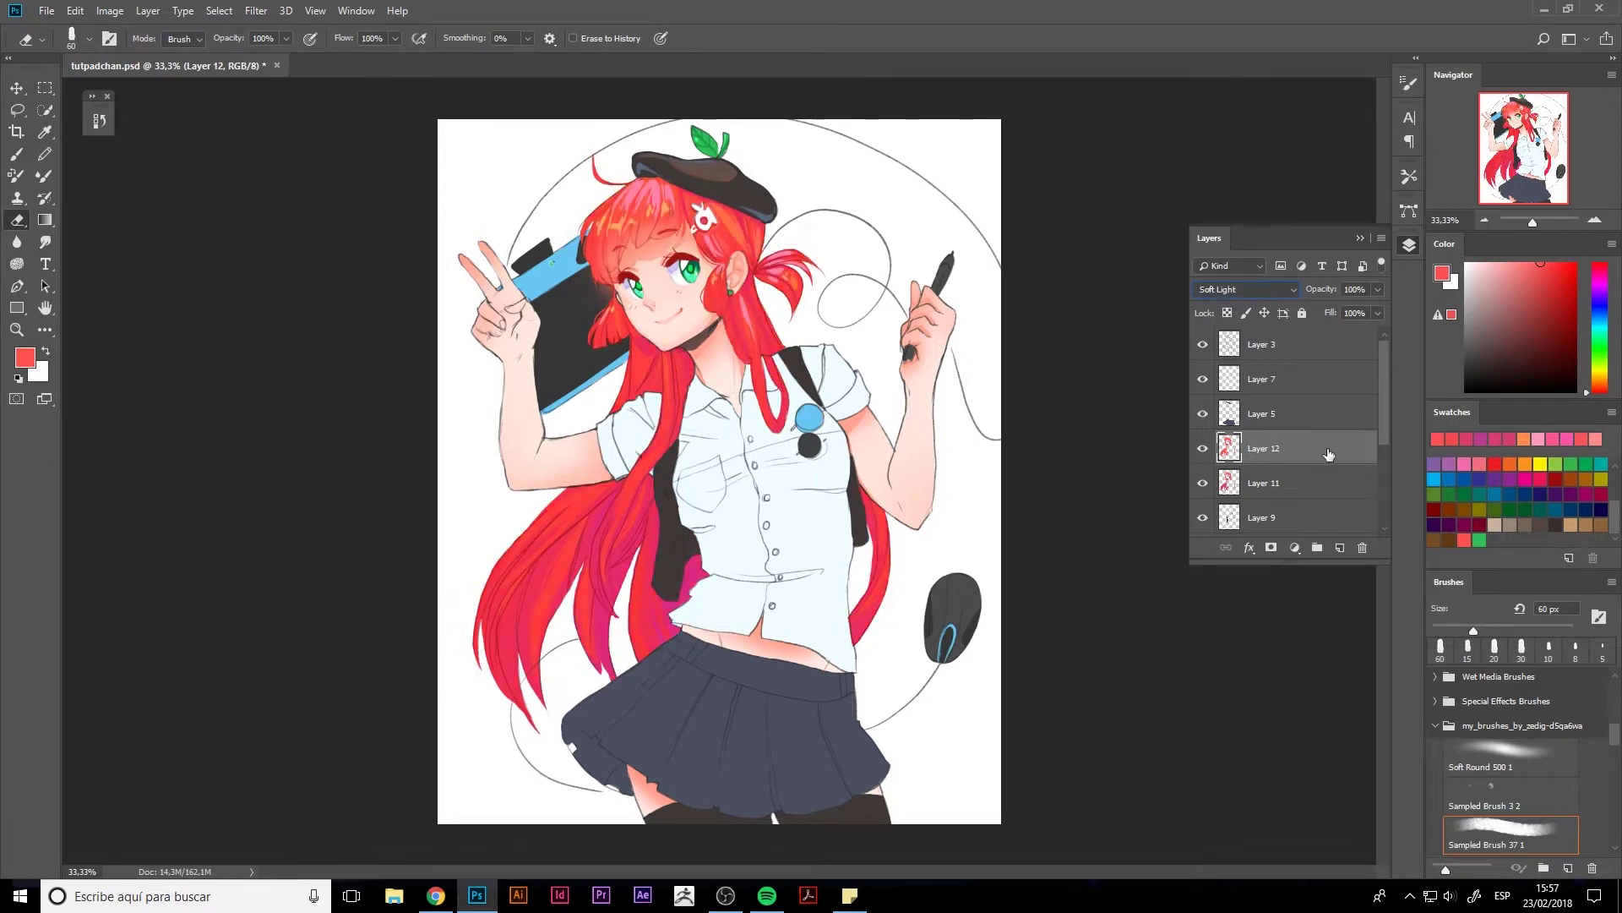
{"action": "key", "text": "v"}
- Duplicate the red layer, set the copy to Pin Light, and compare each layer hidden
{"action": "key", "text": "ctrl+j"}
{"action": "left_click", "coordinate": [1203, 483]}
{"action": "scroll", "coordinate": [1247, 289], "scroll_direction": "down", "scroll_amount": 1}
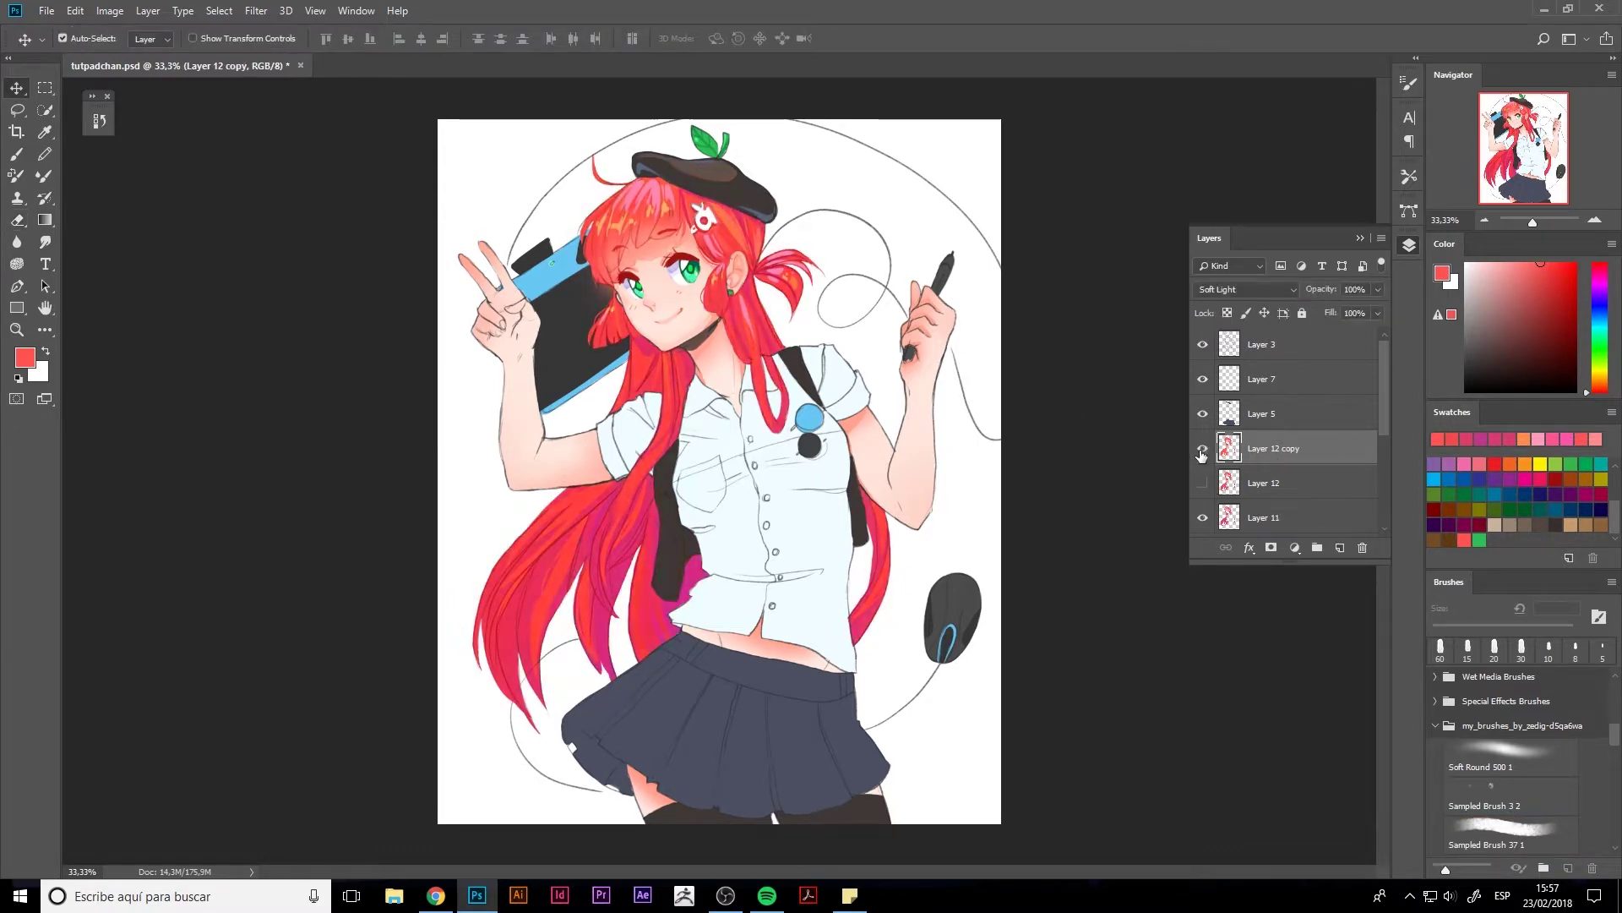
{"action": "left_click", "coordinate": [1247, 289]}
{"action": "left_click", "coordinate": [1202, 457]}
{"action": "left_click", "coordinate": [1202, 468]}
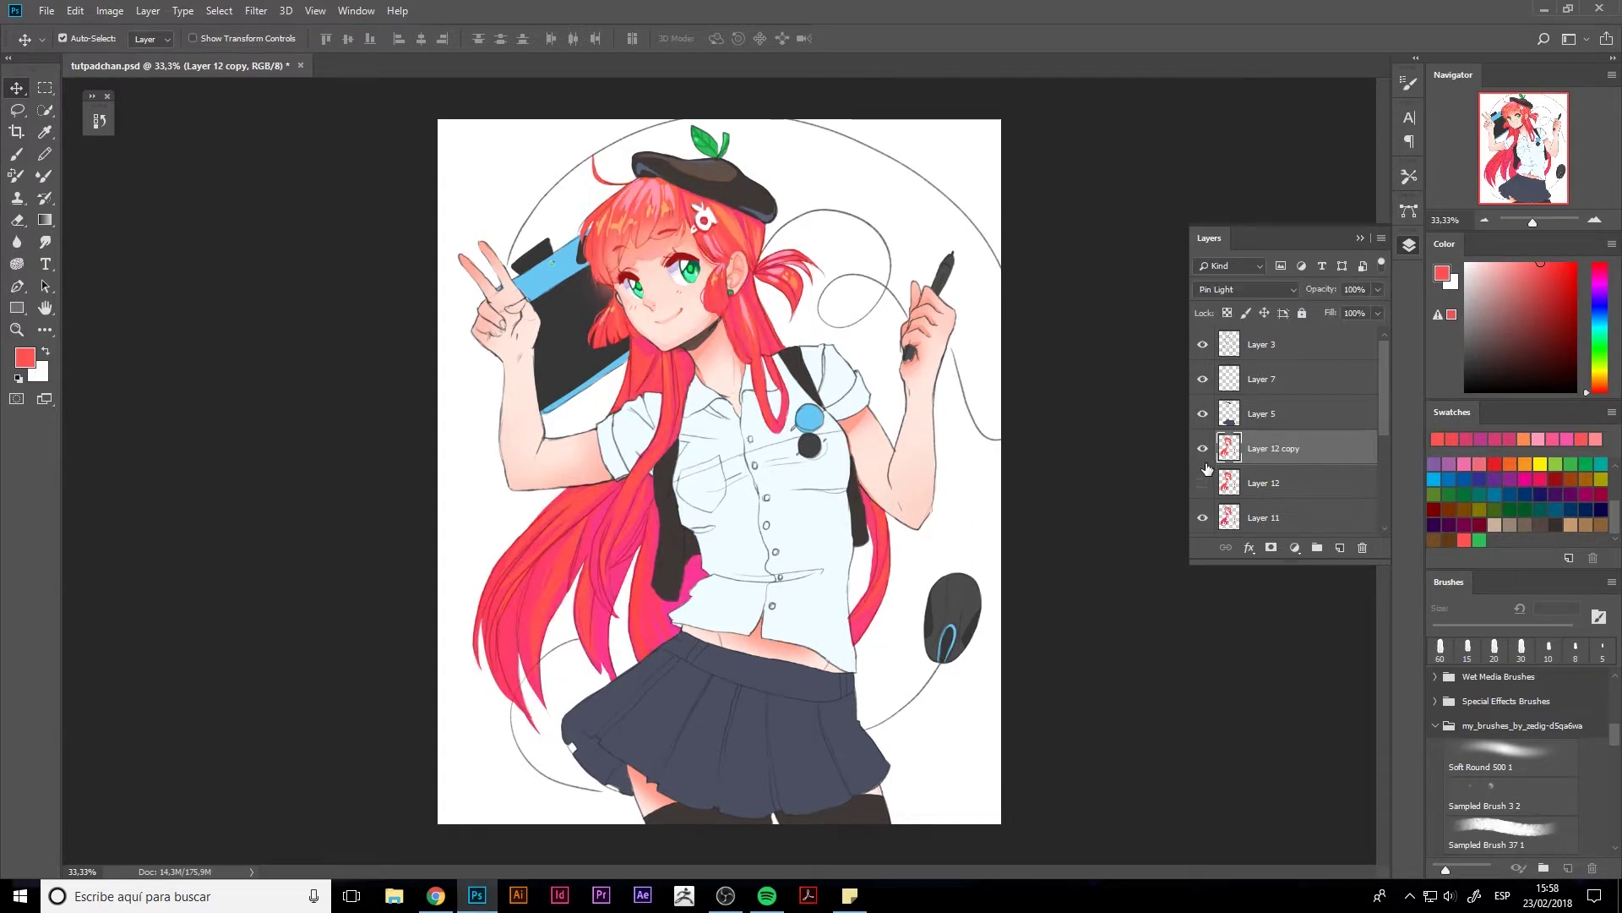
{"action": "left_click", "coordinate": [1203, 453]}
{"action": "left_click", "coordinate": [1267, 482]}
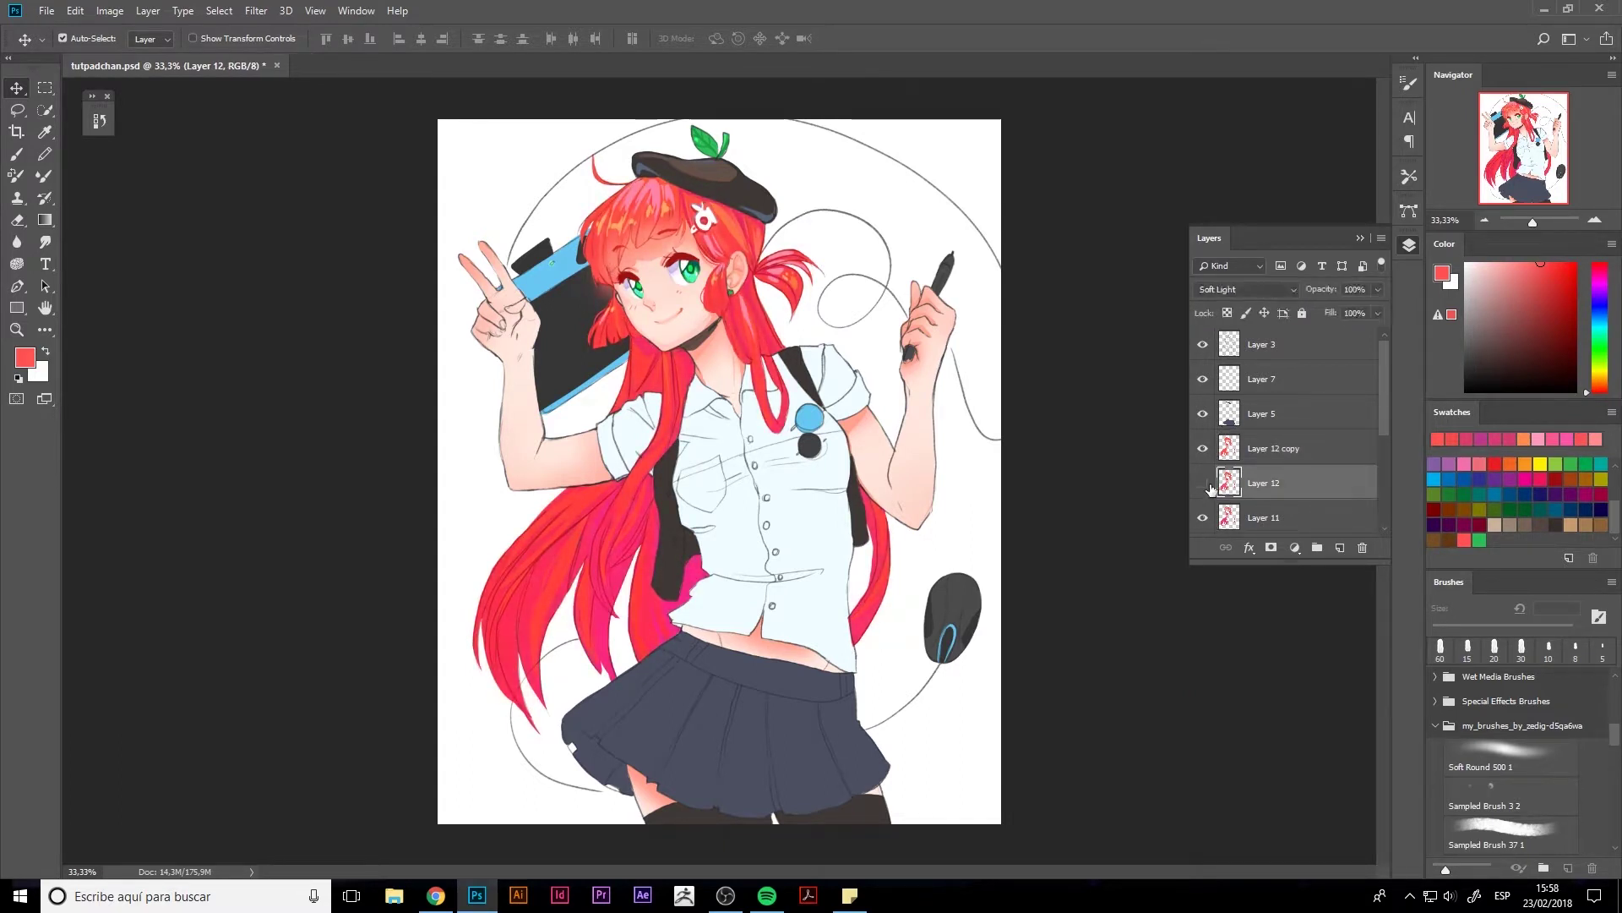
{"action": "left_click", "coordinate": [1203, 483]}
{"action": "left_click", "coordinate": [1202, 449]}
{"action": "left_click", "coordinate": [1203, 483]}
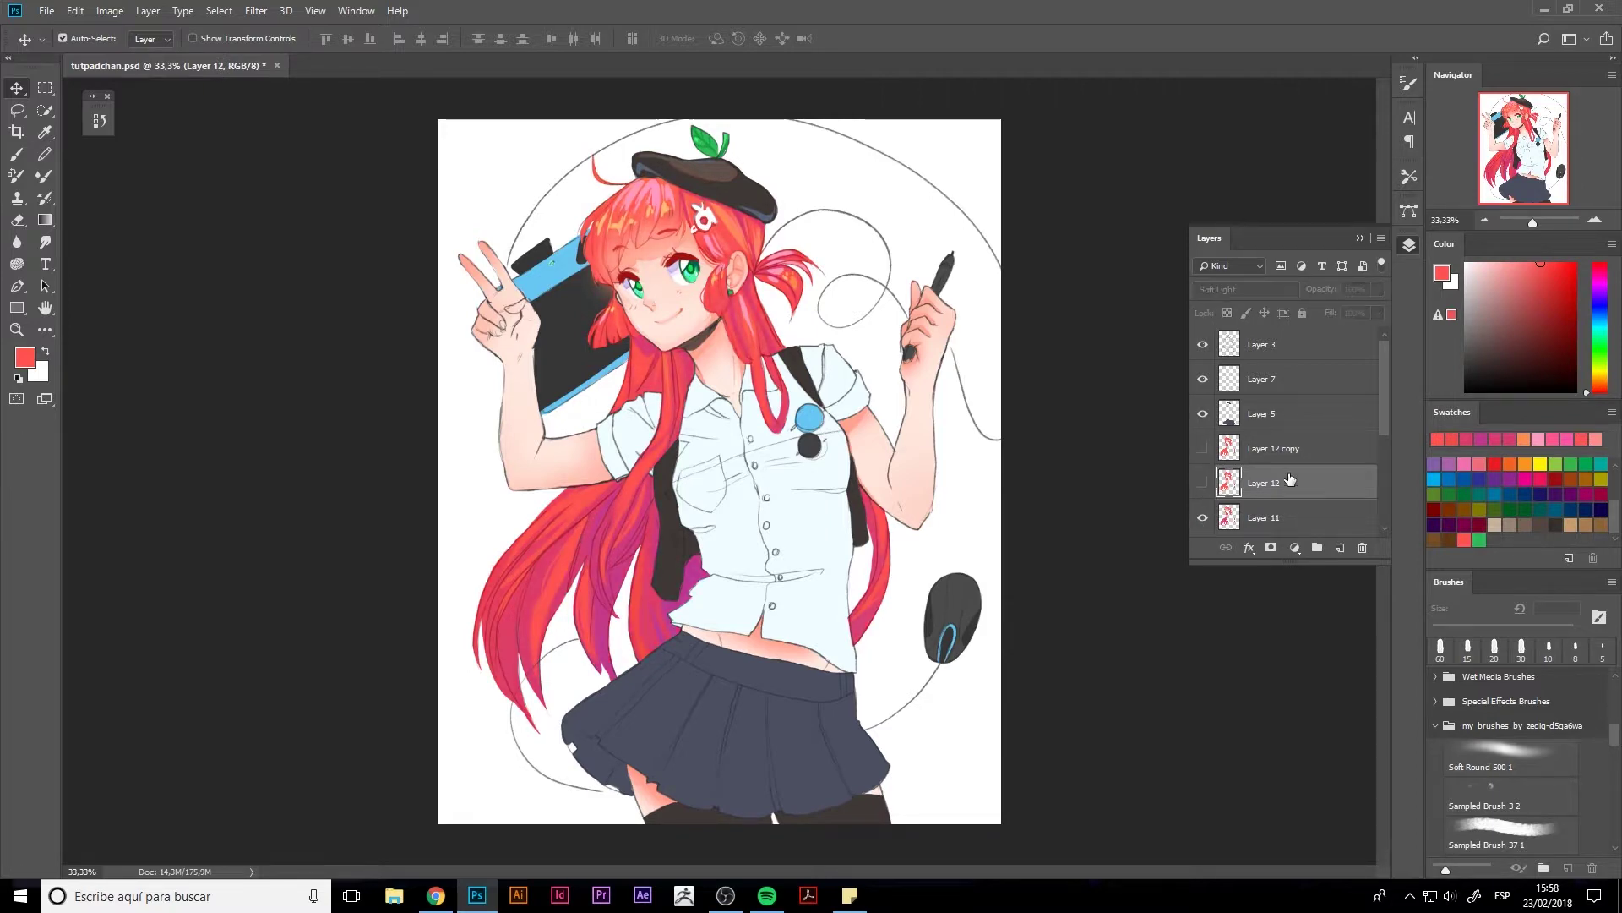
- Merge both red layers into the hair, then make Layer 8 active at 66.7% zoom
{"action": "left_click", "coordinate": [1247, 452], "text": "ctrl"}
{"action": "key", "text": "ctrl+e"}
{"action": "scroll", "coordinate": [1250, 473], "scroll_direction": "down", "scroll_amount": 1}
{"action": "left_click", "coordinate": [1262, 448]}
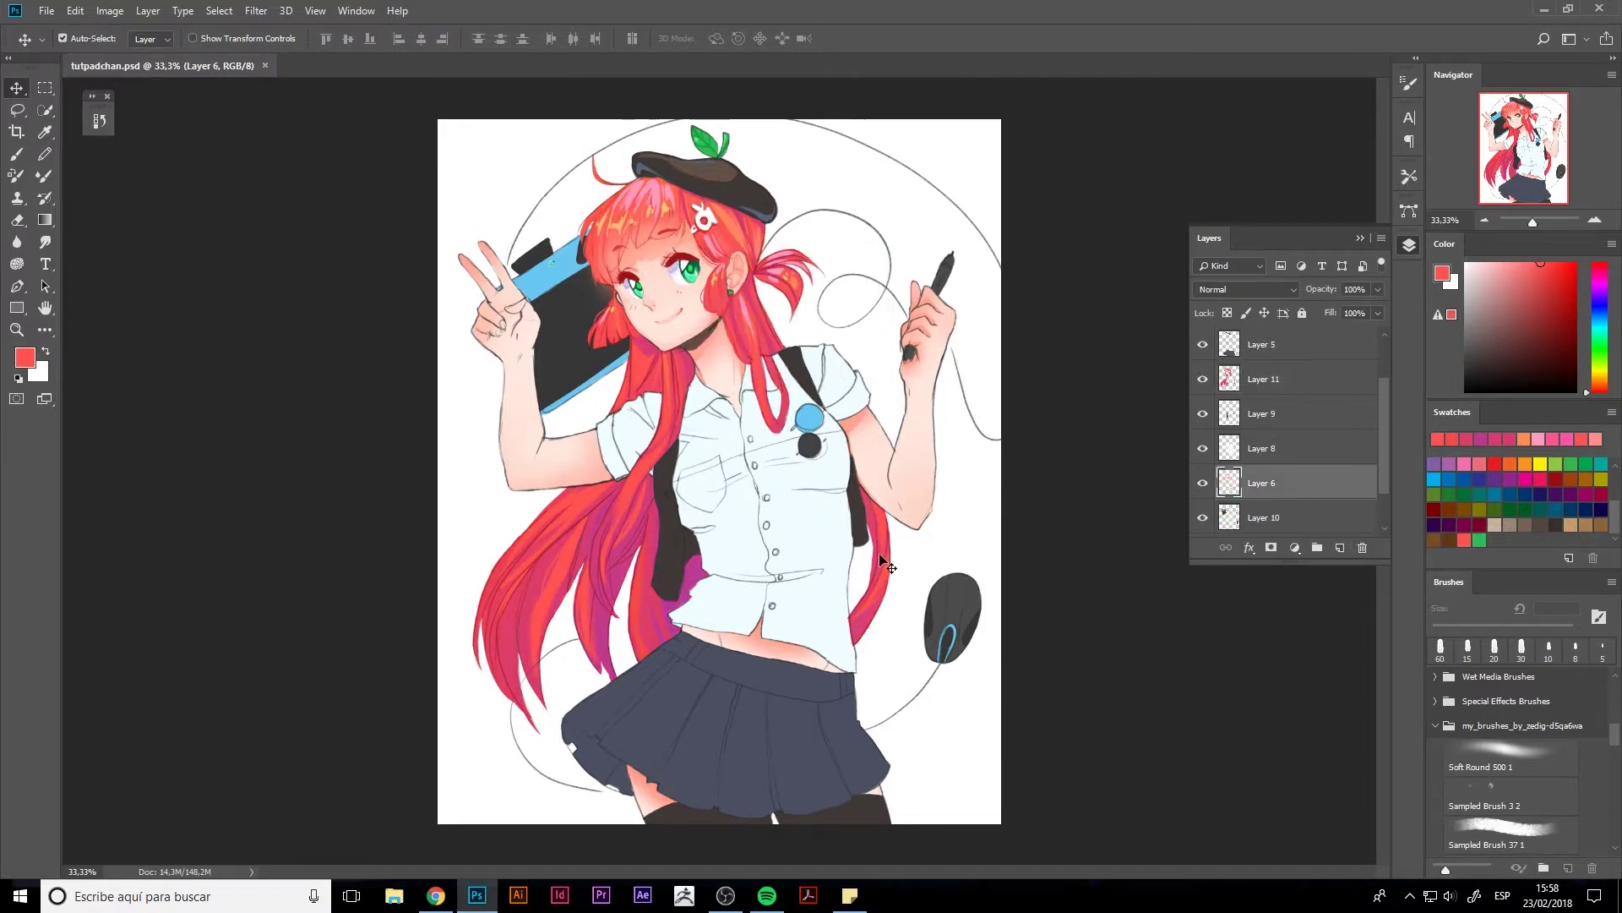
{"action": "key", "text": "ctrl+plus"}
- Sample the light skin tone and shade the lower arm's contour
{"action": "key", "text": "b"}
{"action": "left_click", "coordinate": [1075, 573], "text": "alt"}
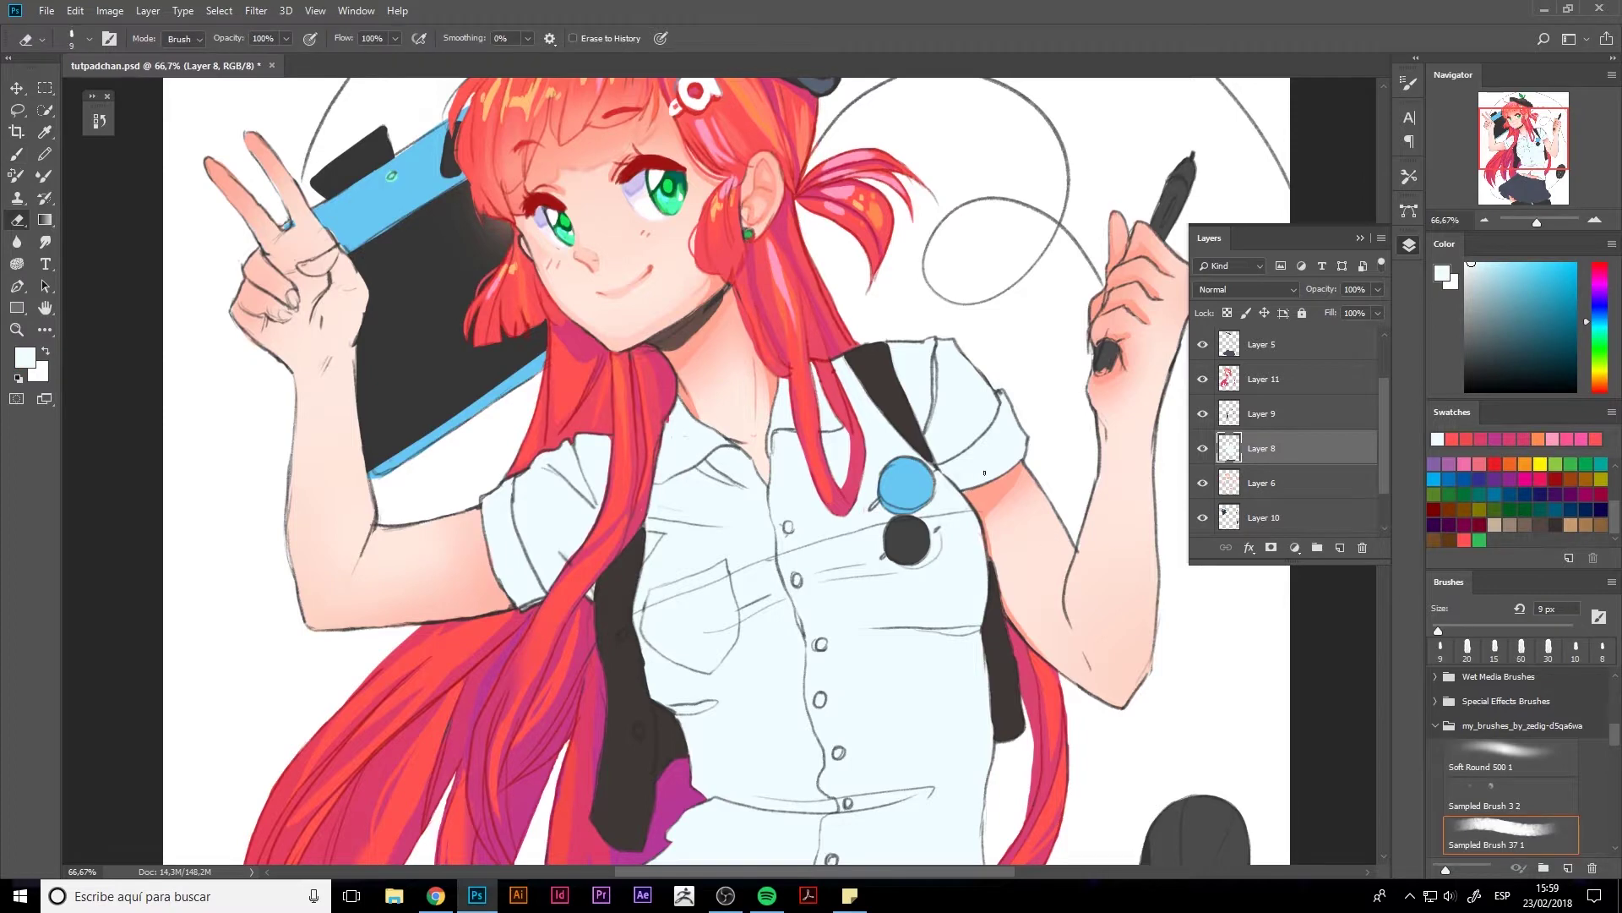
{"action": "left_click_drag", "start_coordinate": [392, 582], "coordinate": [448, 612]}
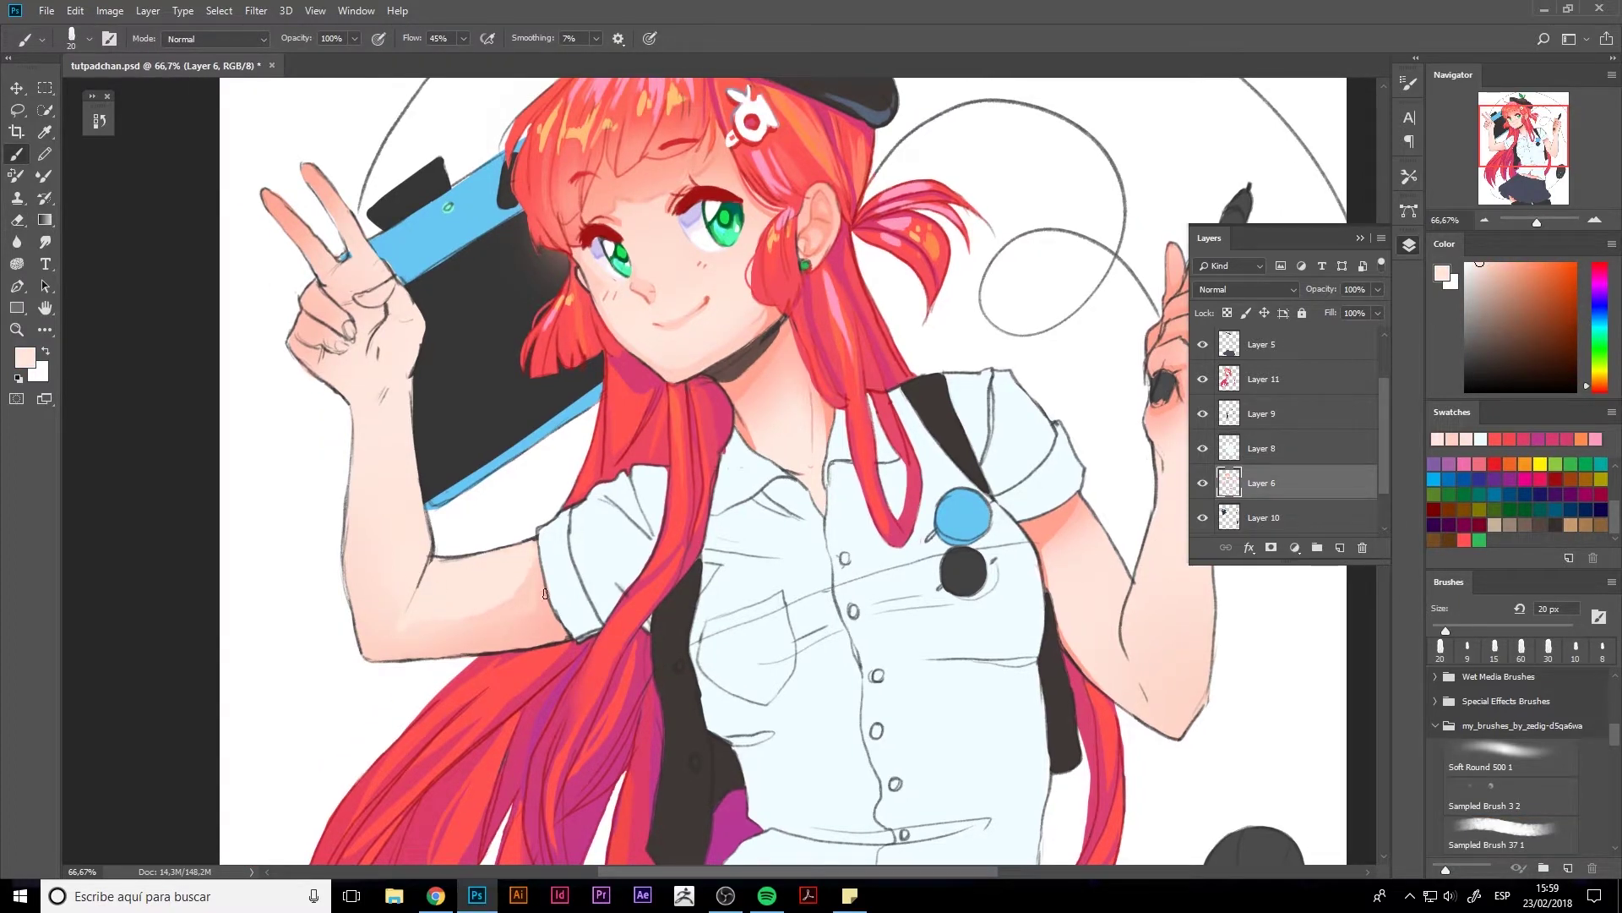
{"action": "key", "text": "bracketright"}
{"action": "left_click_drag", "start_coordinate": [382, 664], "coordinate": [407, 646]}
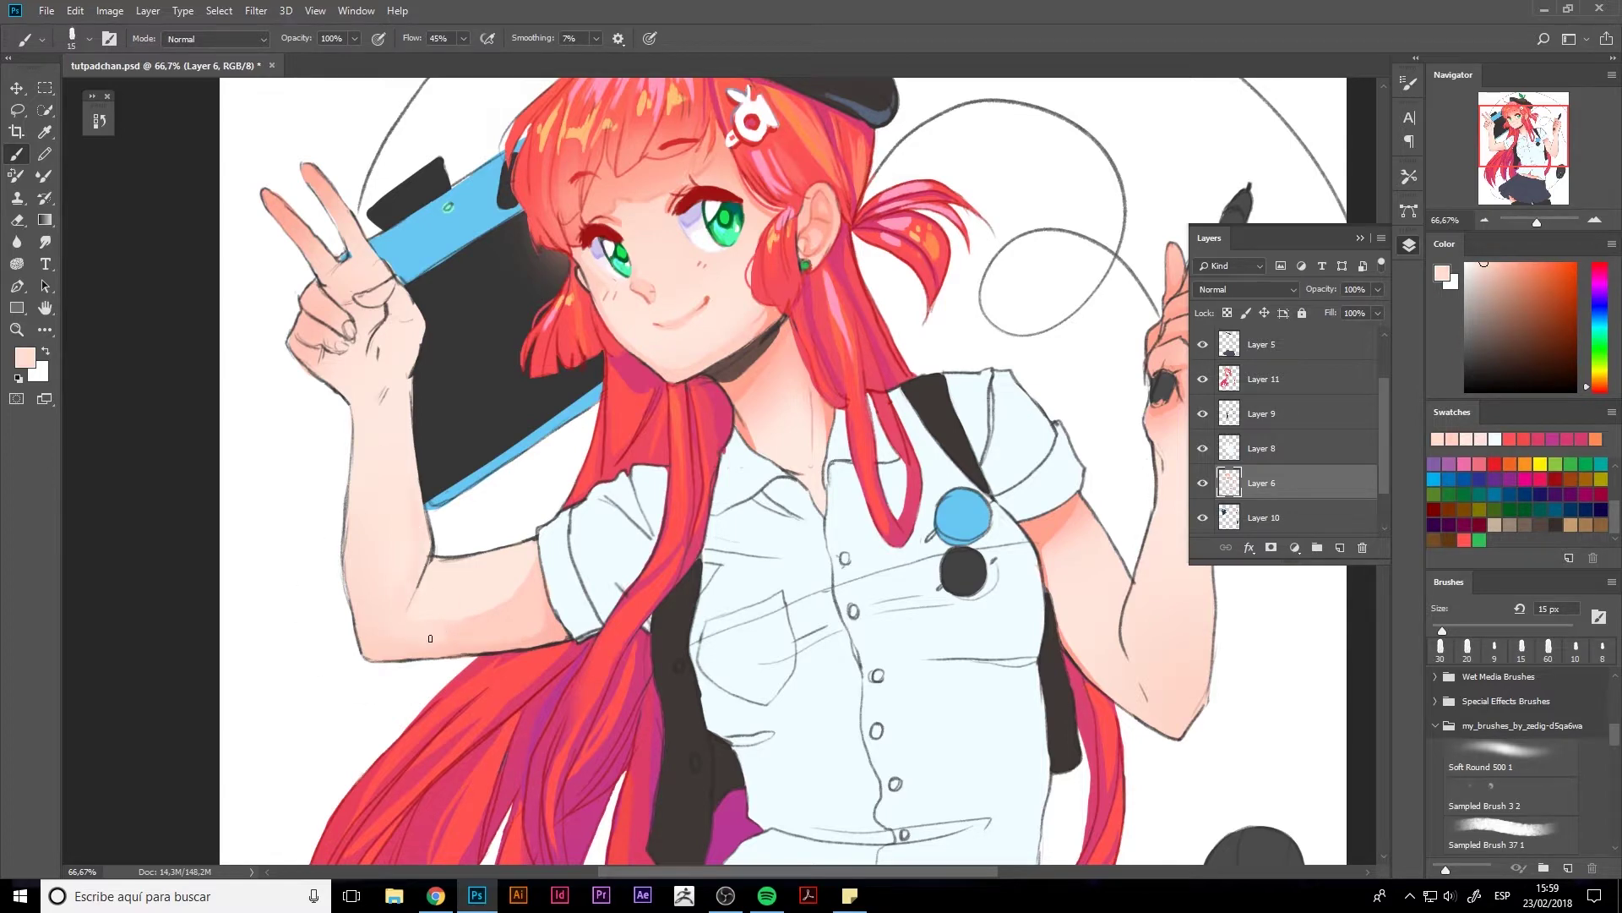
{"action": "left_click_drag", "start_coordinate": [533, 579], "coordinate": [501, 640]}
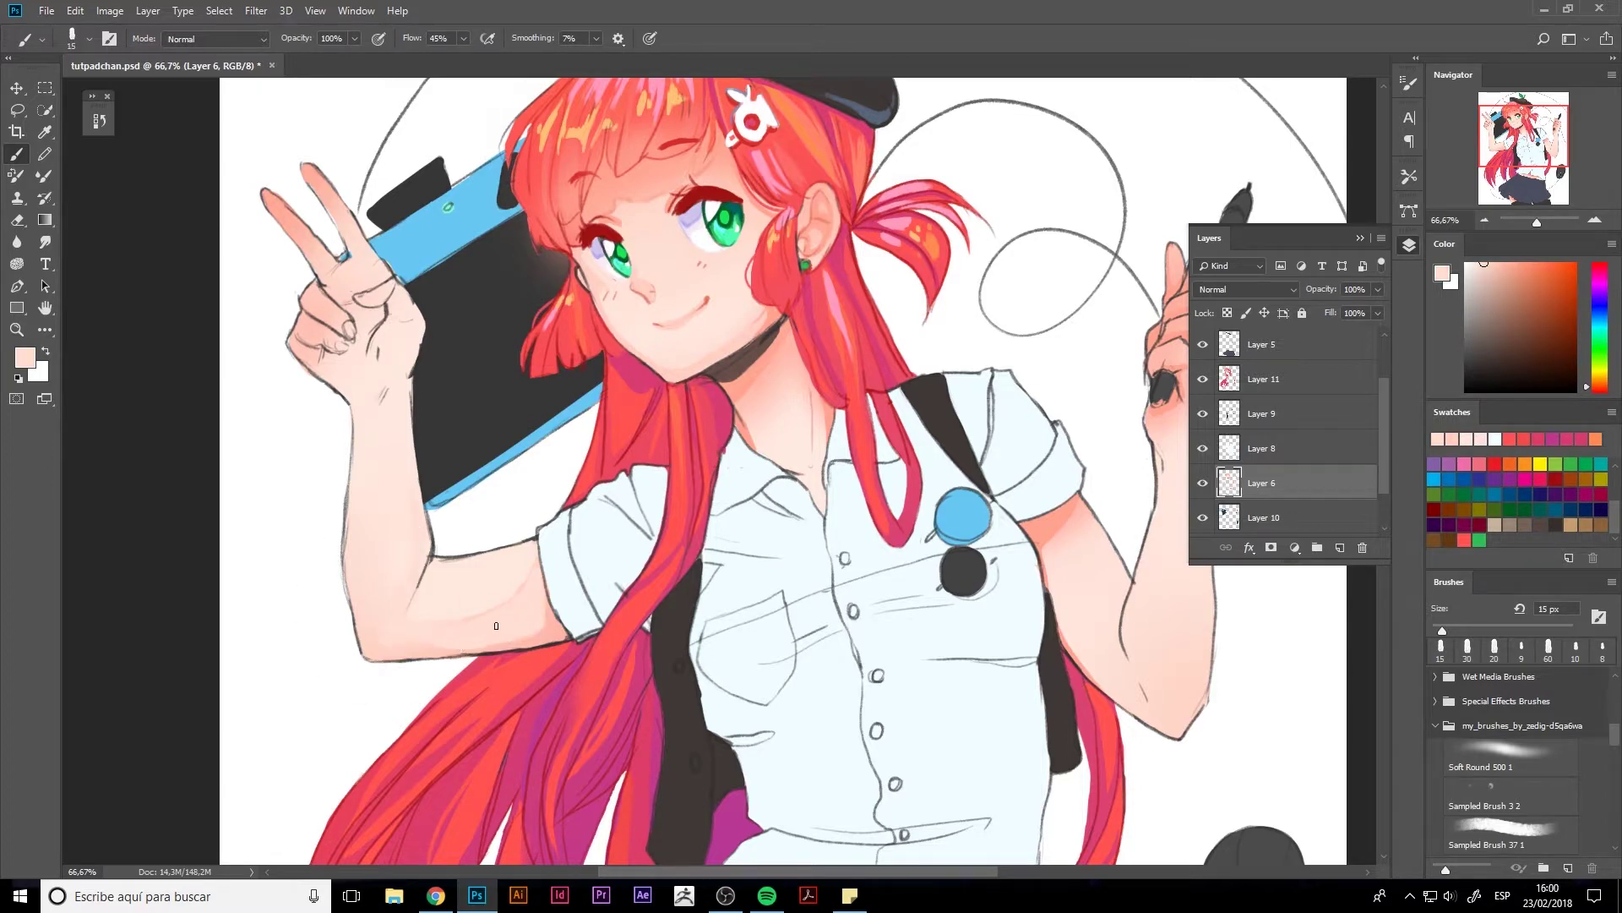
- Lighten the skin paint colour, then pick red for the fingernails on the raised hand
{"action": "left_click", "coordinate": [308, 403], "text": "alt"}
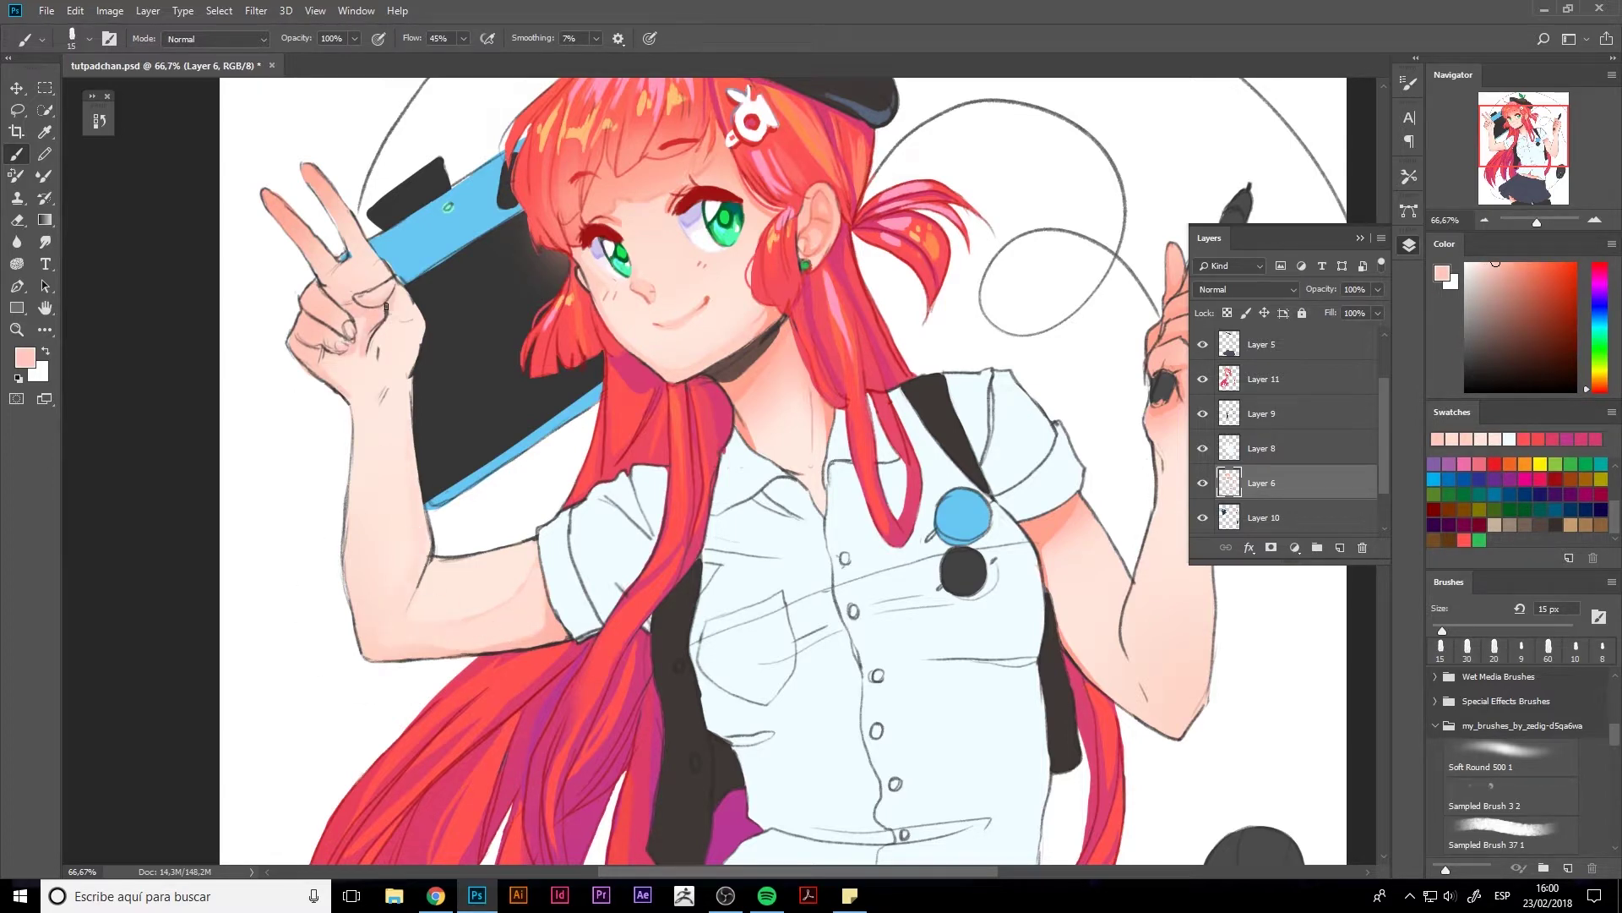
{"action": "left_click", "coordinate": [316, 247], "text": "alt"}
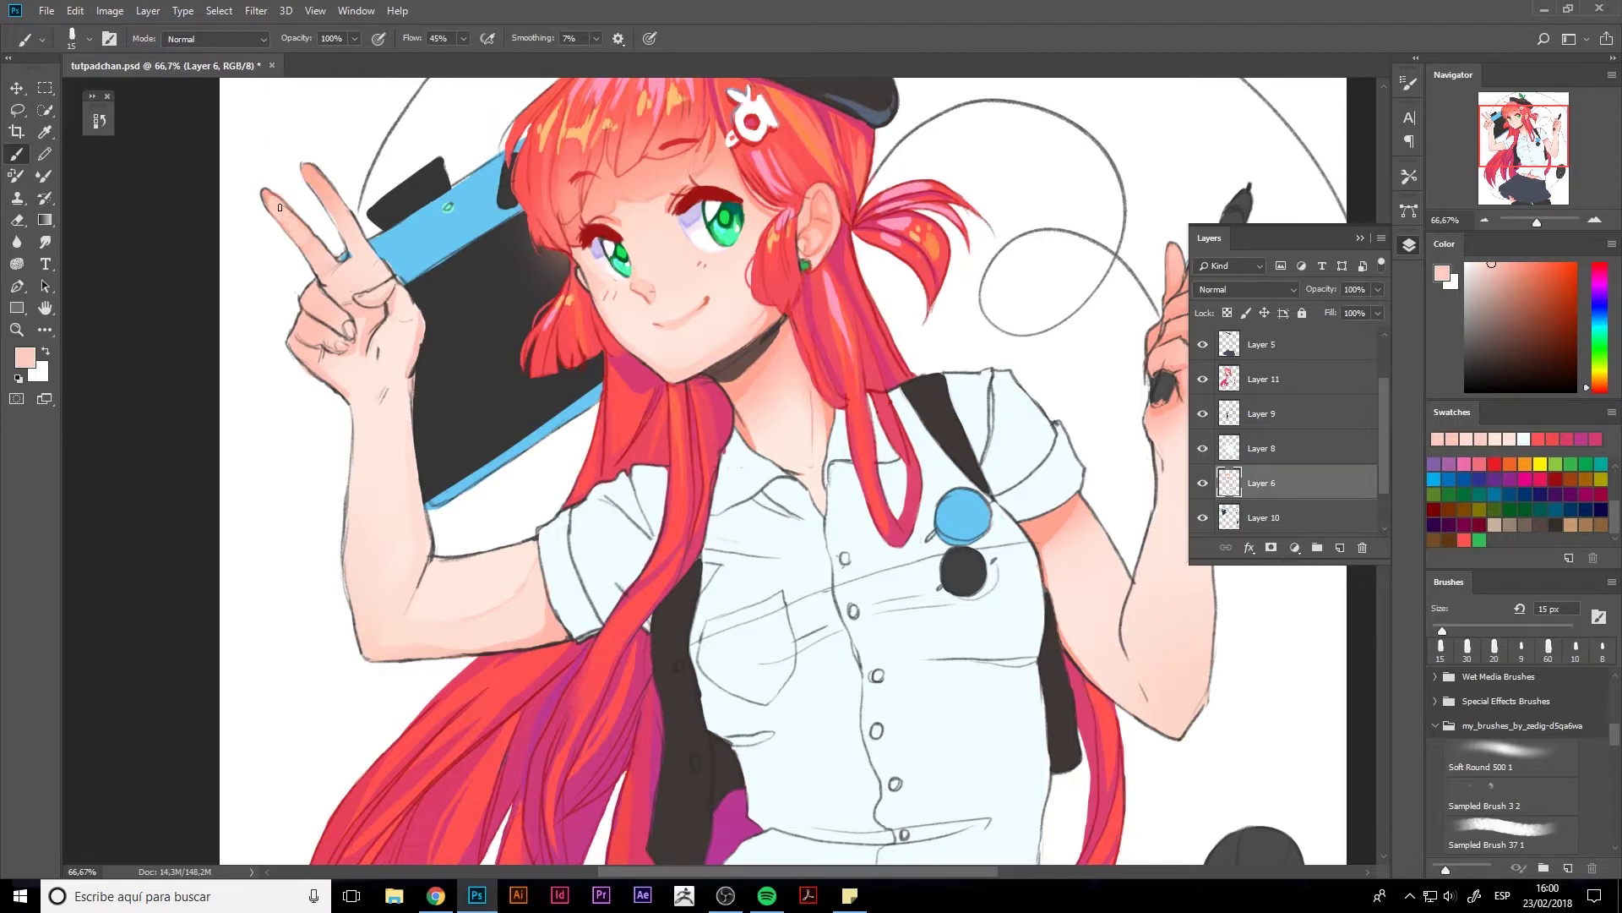
{"action": "left_click", "coordinate": [349, 337], "text": "alt"}
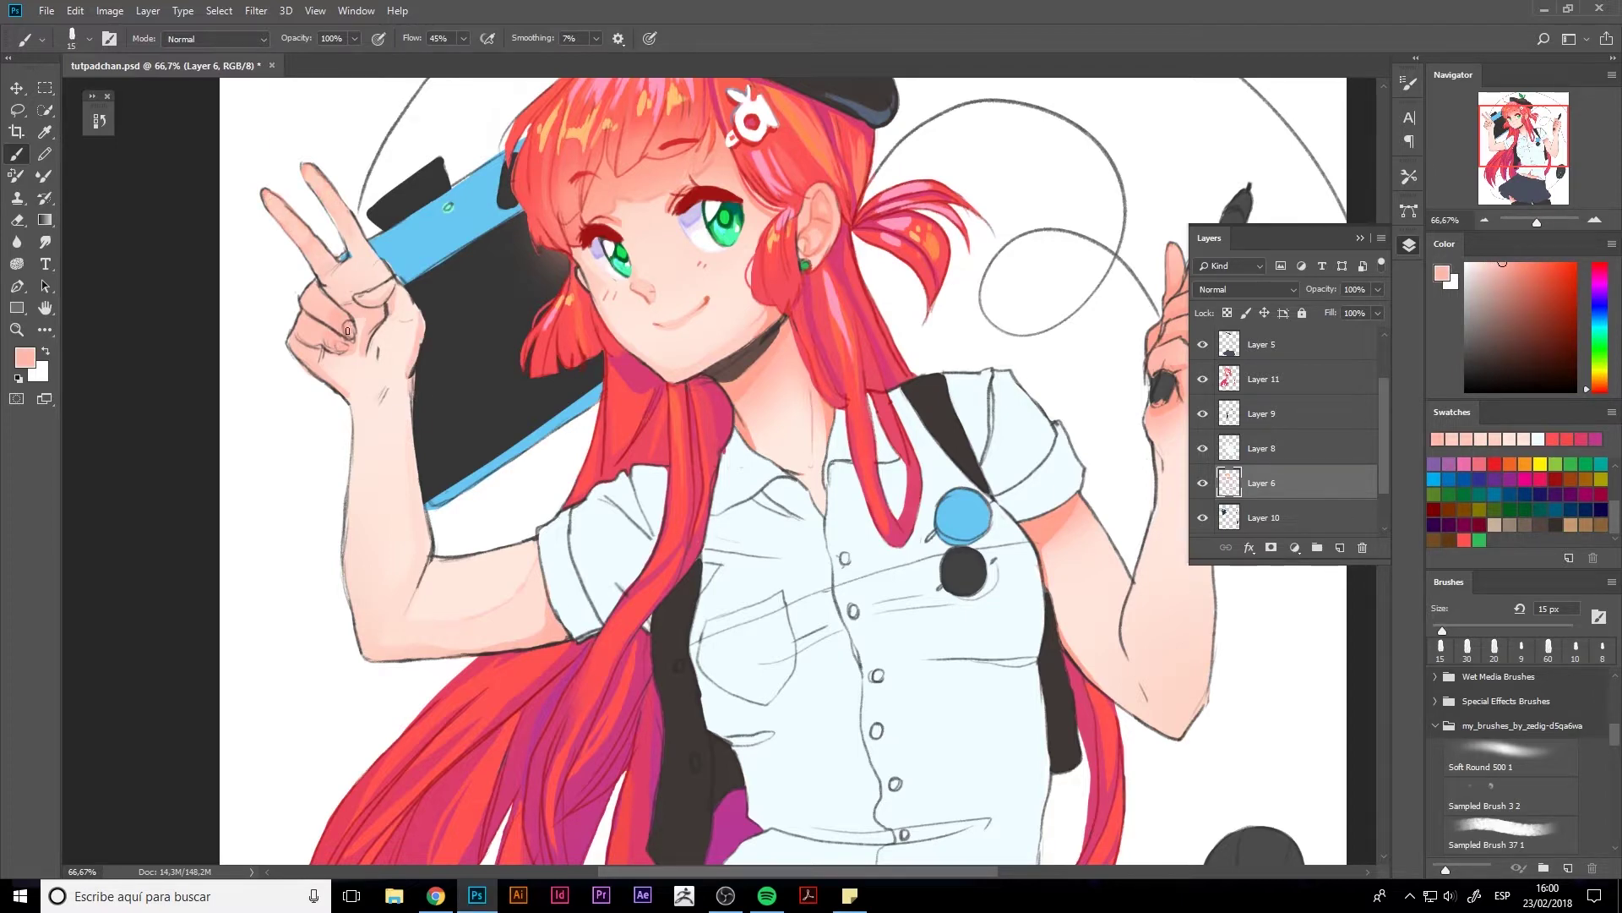
{"action": "mouse_move", "coordinate": [363, 294]}
{"action": "left_mouse_down"}
{"action": "mouse_move", "coordinate": [595, 425]}
{"action": "mouse_move", "coordinate": [562, 379]}
{"action": "mouse_move", "coordinate": [538, 435]}
{"action": "mouse_move", "coordinate": [710, 541]}
{"action": "left_mouse_up"}
{"action": "key", "text": "e"}
{"action": "key", "text": "b"}
{"action": "left_click", "coordinate": [733, 332], "text": "alt"}
- Pick light salmon and lighter peach skin tones, then paint on Layer 3 in salmon
{"action": "left_click", "coordinate": [1517, 259]}
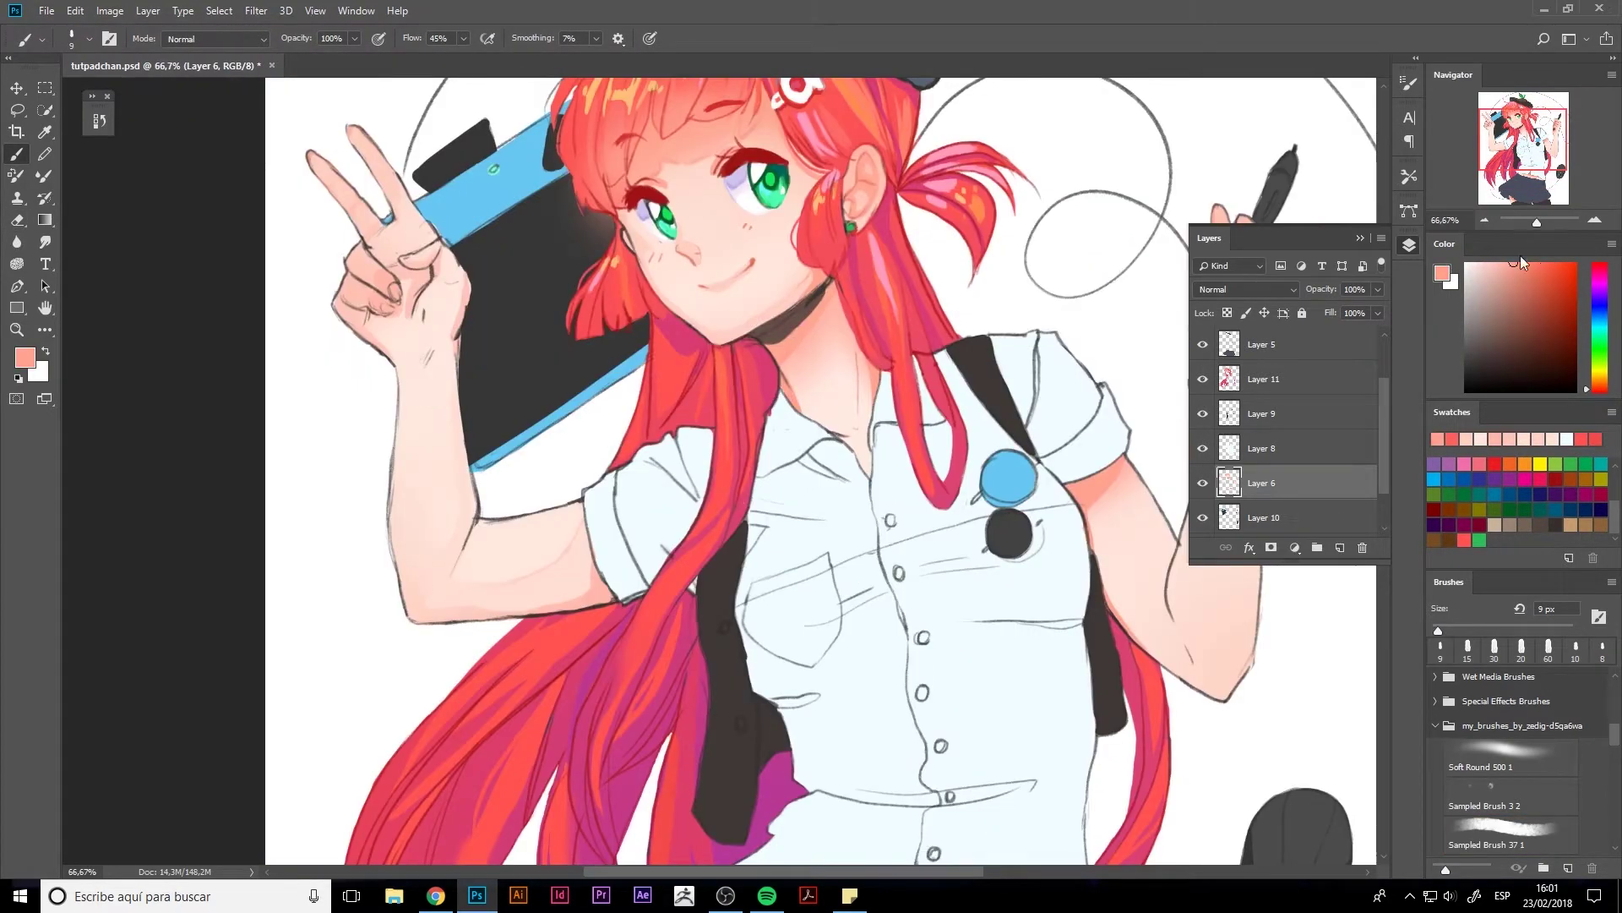
{"action": "left_click_drag", "start_coordinate": [463, 542], "coordinate": [275, 538]}
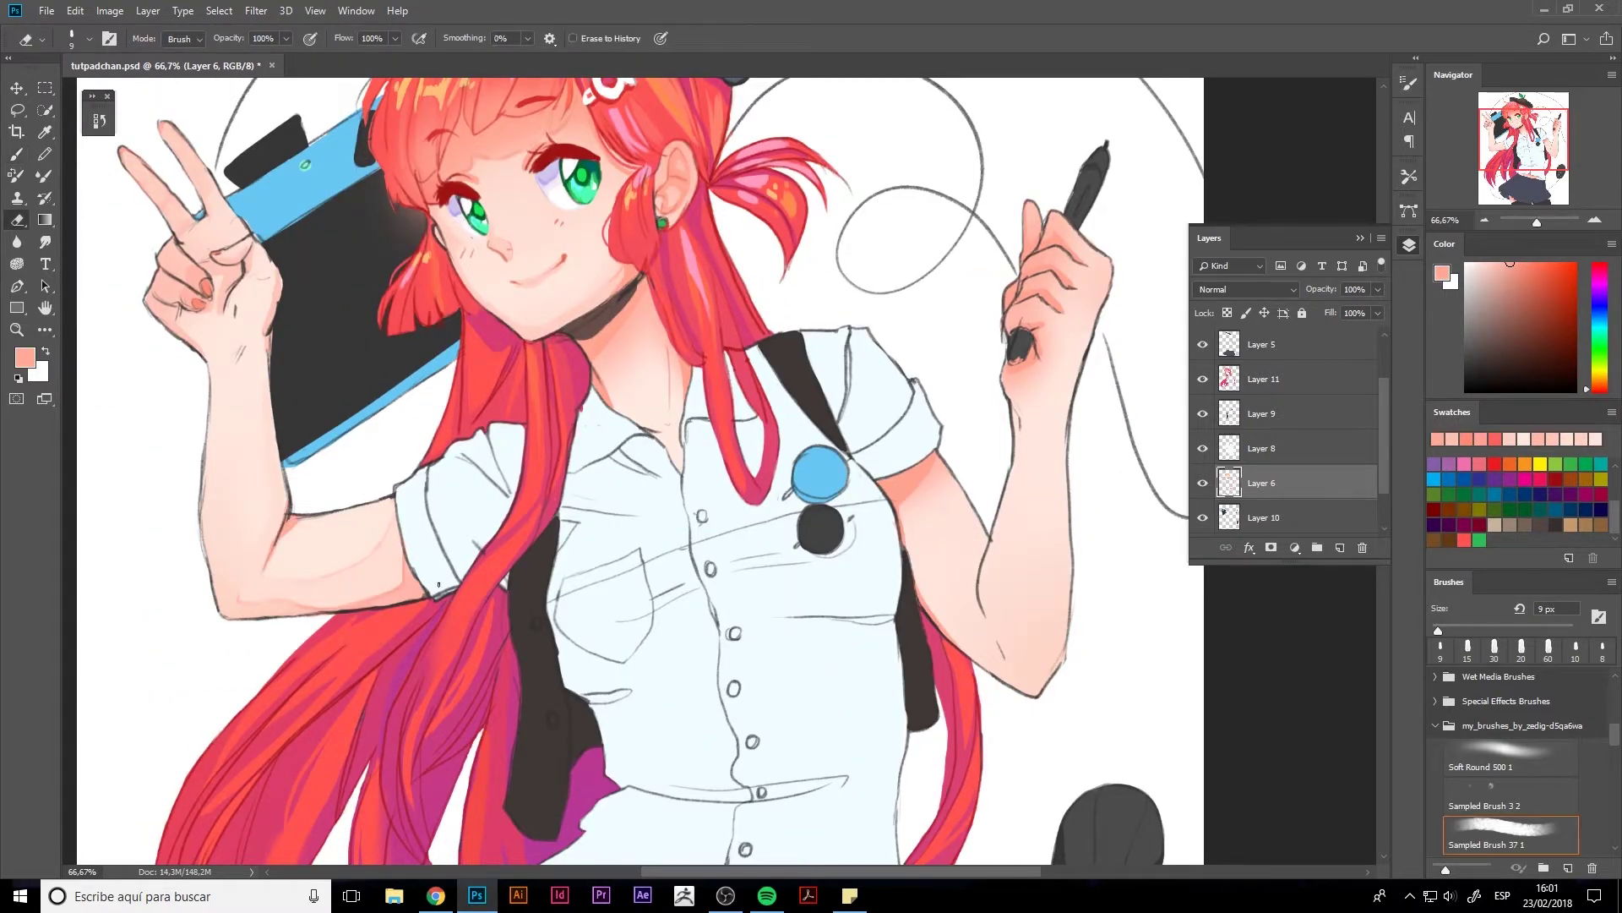
{"action": "left_click_drag", "start_coordinate": [176, 303], "coordinate": [209, 363]}
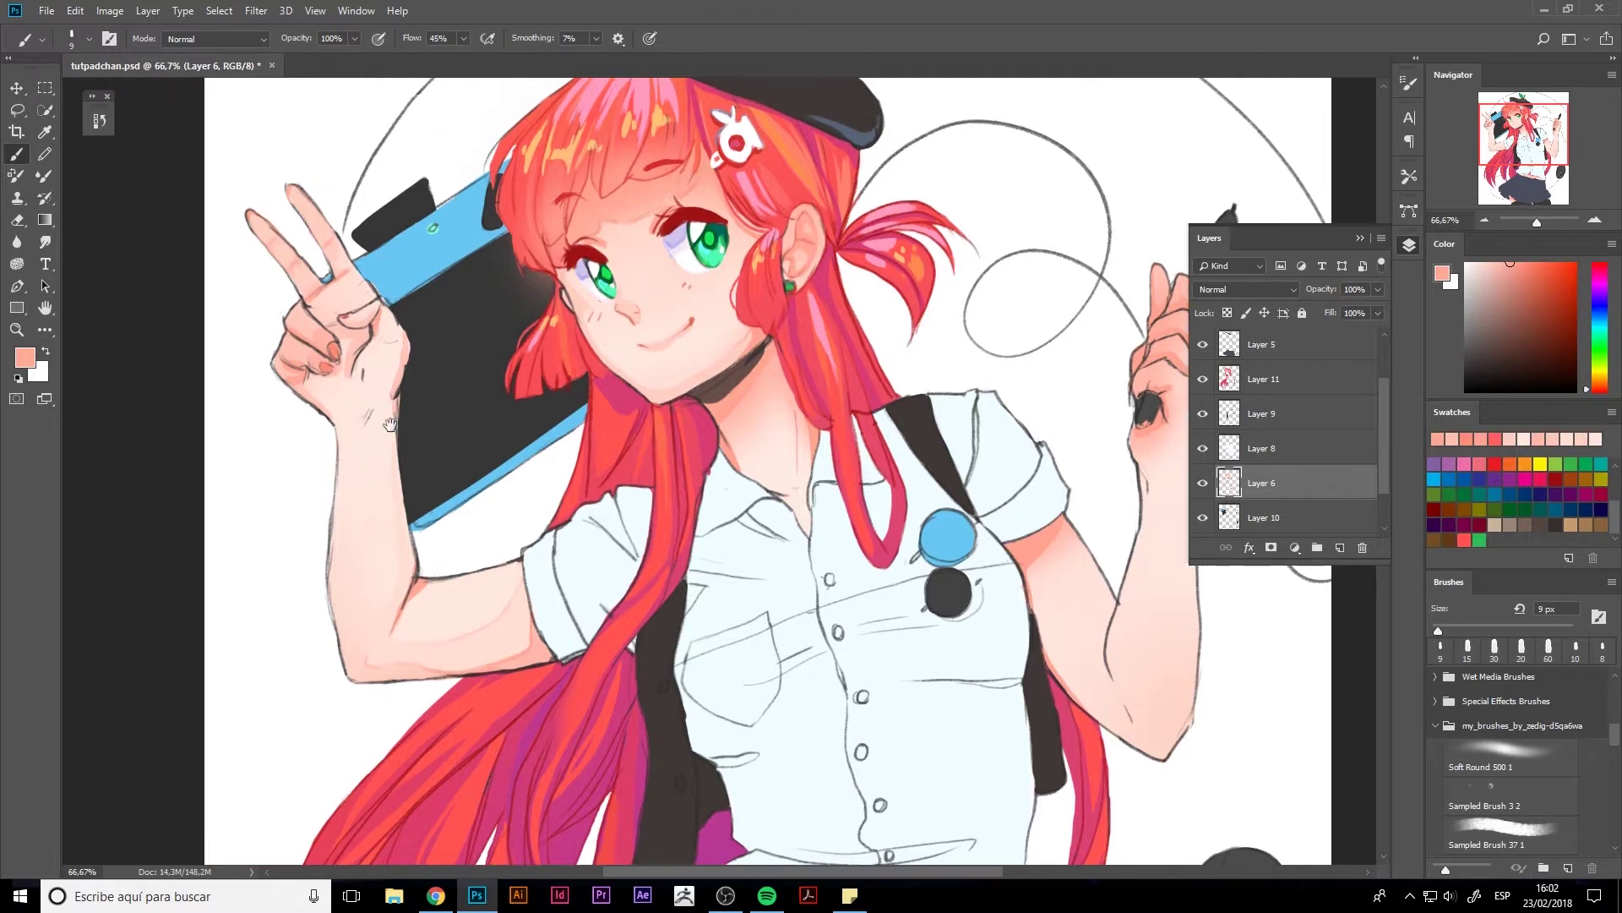
{"action": "left_click_drag", "start_coordinate": [204, 262], "coordinate": [309, 264]}
{"action": "left_click", "coordinate": [310, 314], "text": "alt"}
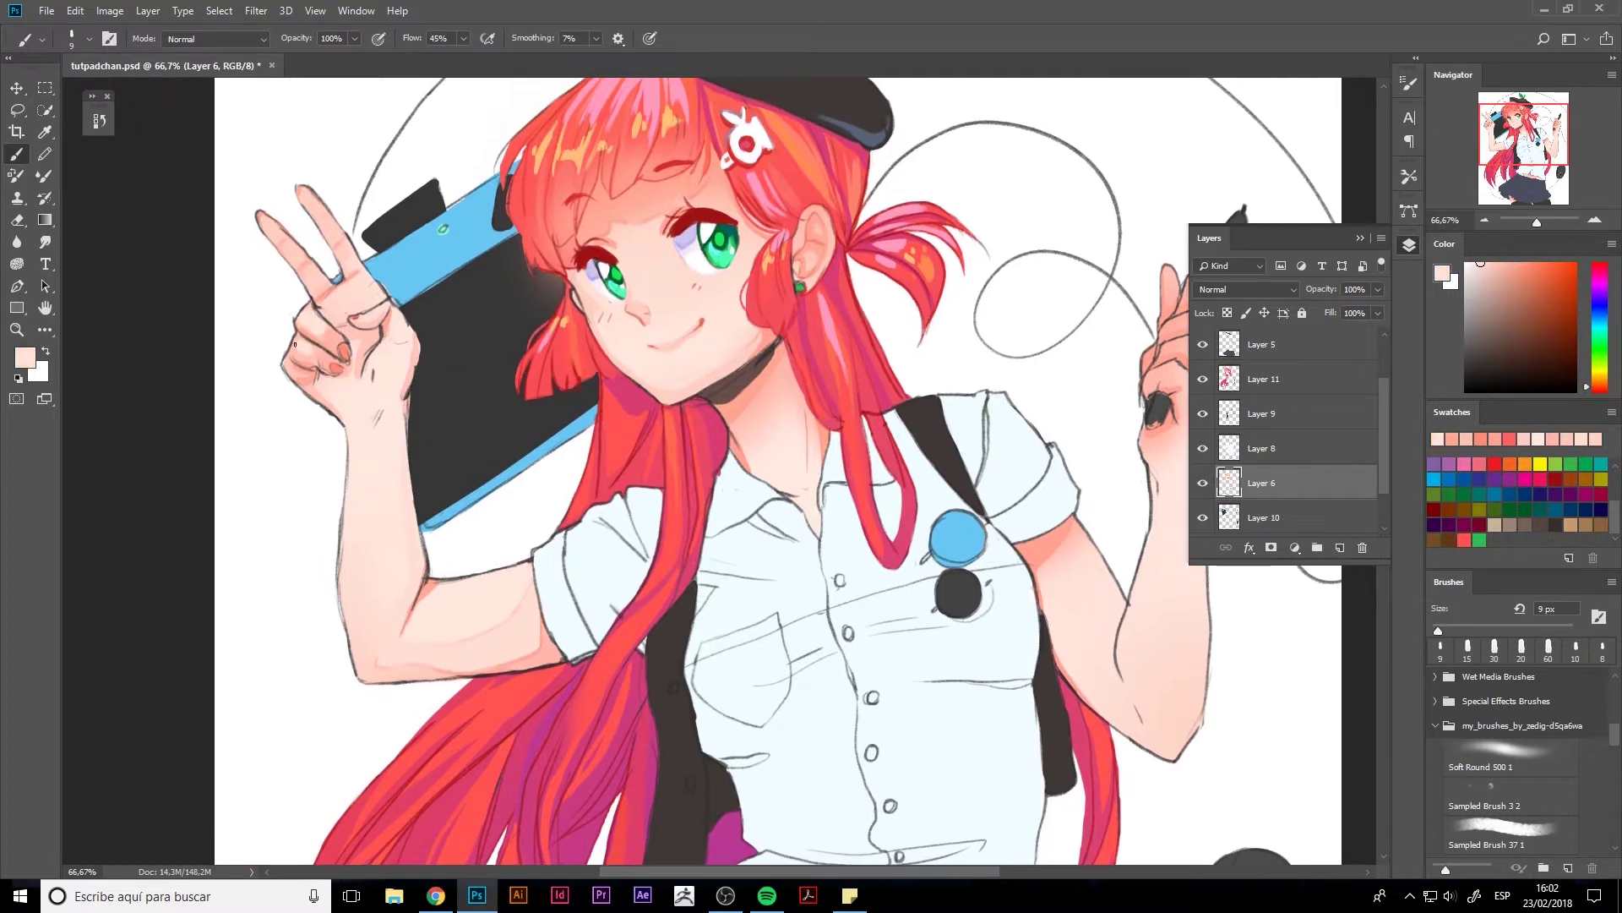
{"action": "left_click_drag", "start_coordinate": [295, 344], "coordinate": [386, 357]}
{"action": "scroll", "coordinate": [1268, 380], "scroll_direction": "up", "scroll_amount": 2}
{"action": "left_click", "coordinate": [1262, 344]}
{"action": "left_click", "coordinate": [463, 372], "text": "alt"}
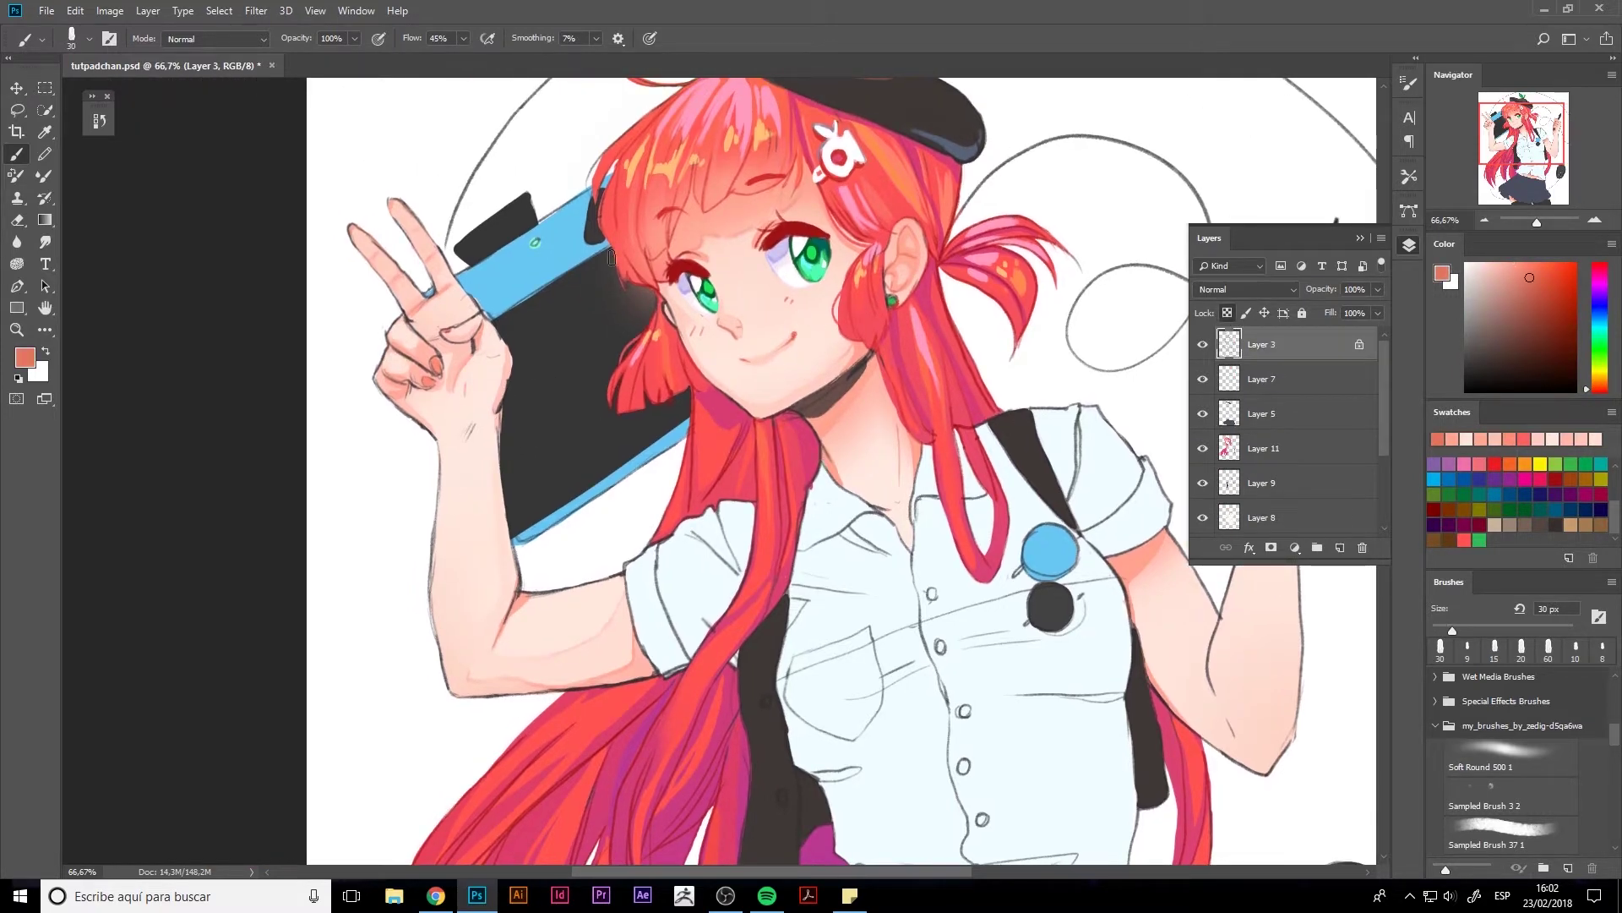
- Paint a darker red-salmon line along the forearm edge
{"action": "left_click", "coordinate": [473, 346], "text": "alt"}
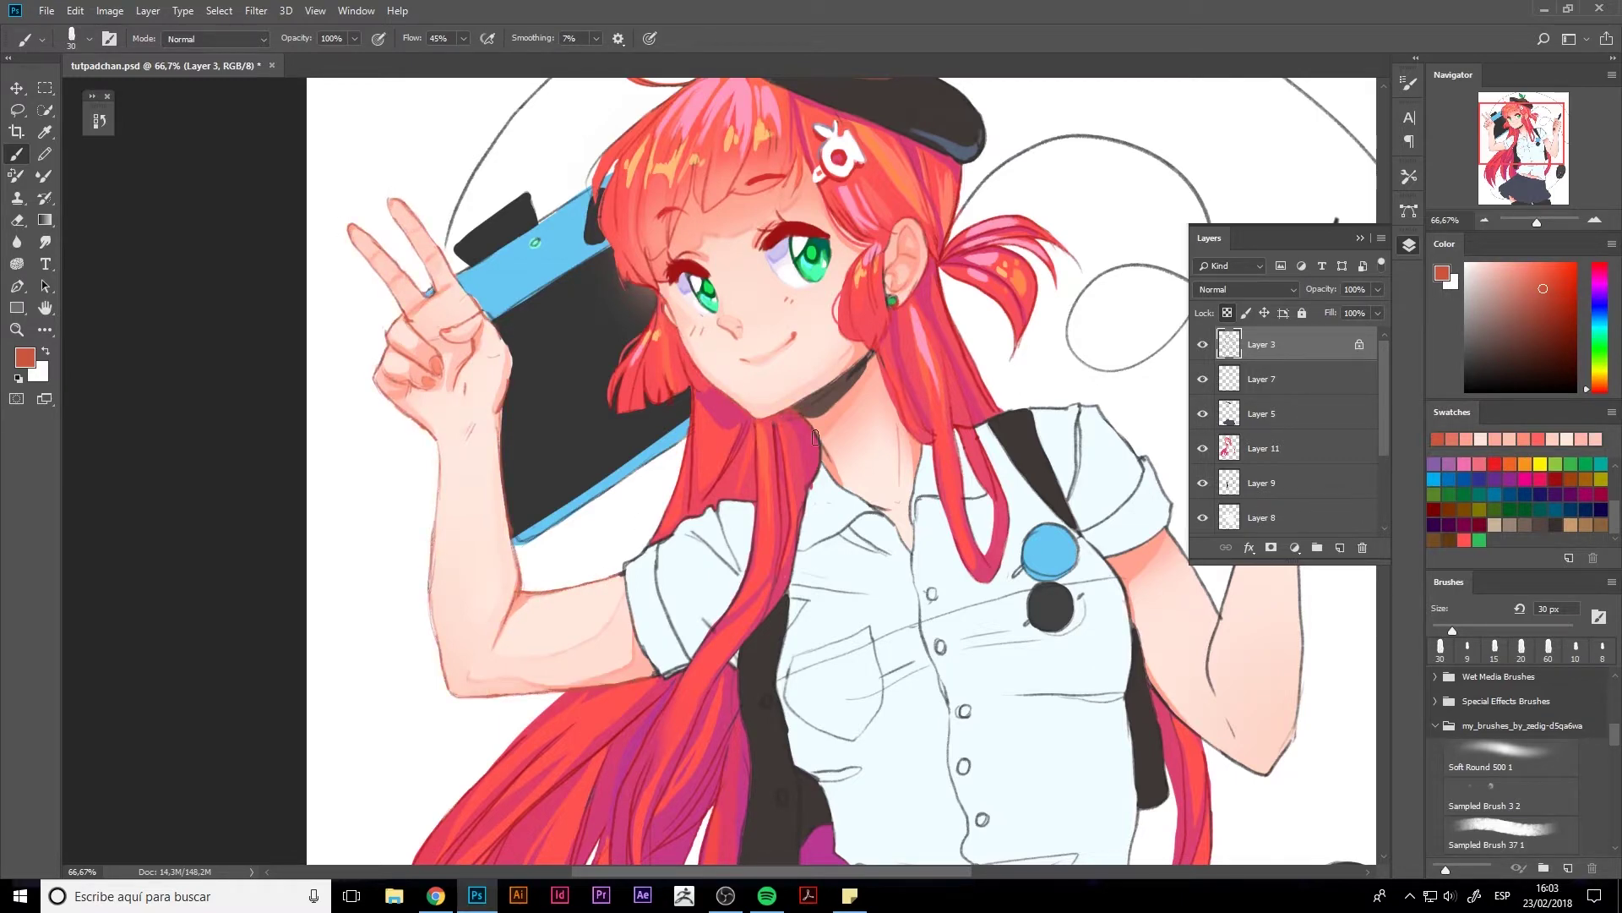
{"action": "scroll", "coordinate": [845, 405], "scroll_direction": "right", "scroll_amount": 5}
{"action": "left_click_drag", "start_coordinate": [1001, 279], "coordinate": [938, 723]}
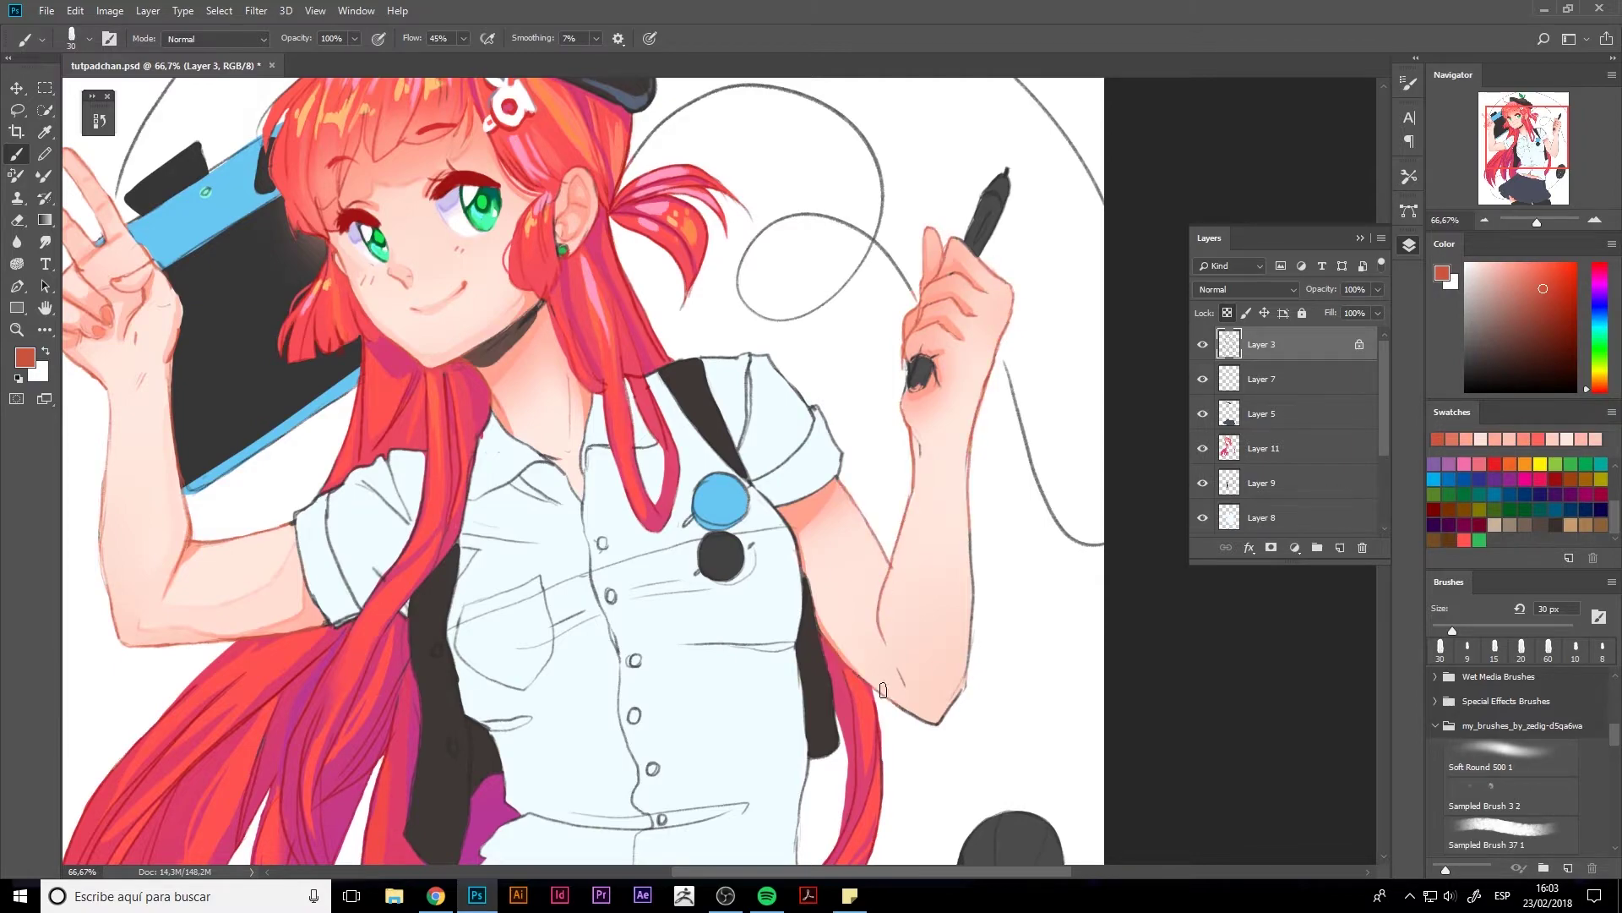
{"action": "key", "text": "bracketleft"}
{"action": "key", "text": "bracketleft"}
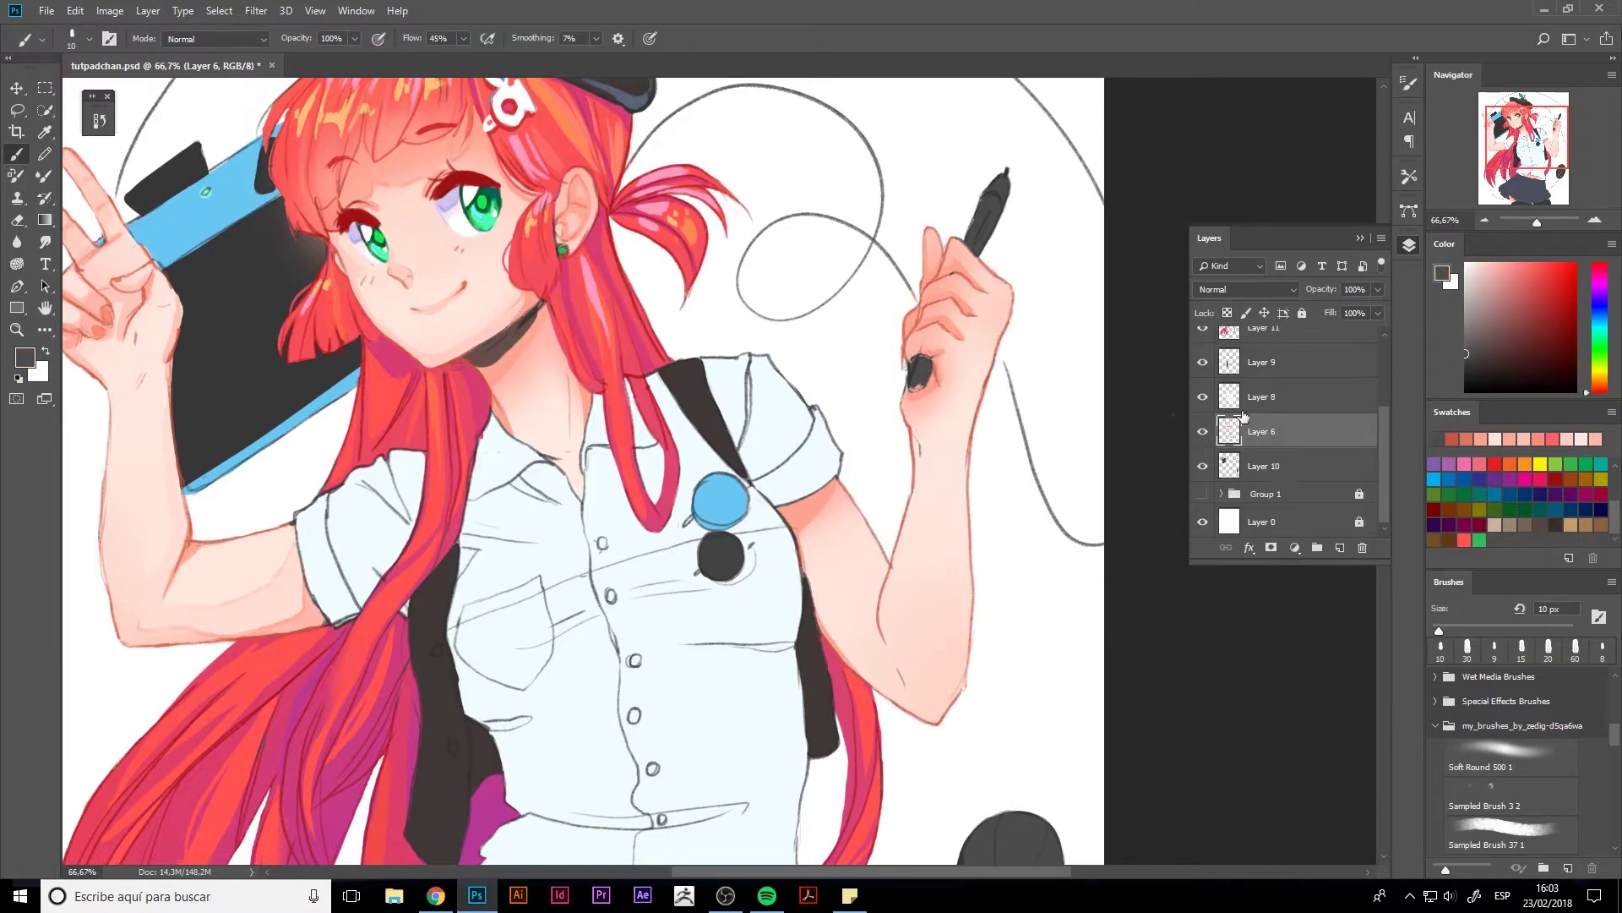
- On Layer 6, brush salmon skin tone across the bare waist below the shirt
{"action": "left_click_drag", "start_coordinate": [834, 352], "coordinate": [978, 353]}
{"action": "scroll", "coordinate": [978, 353], "scroll_direction": "down", "scroll_amount": 5}
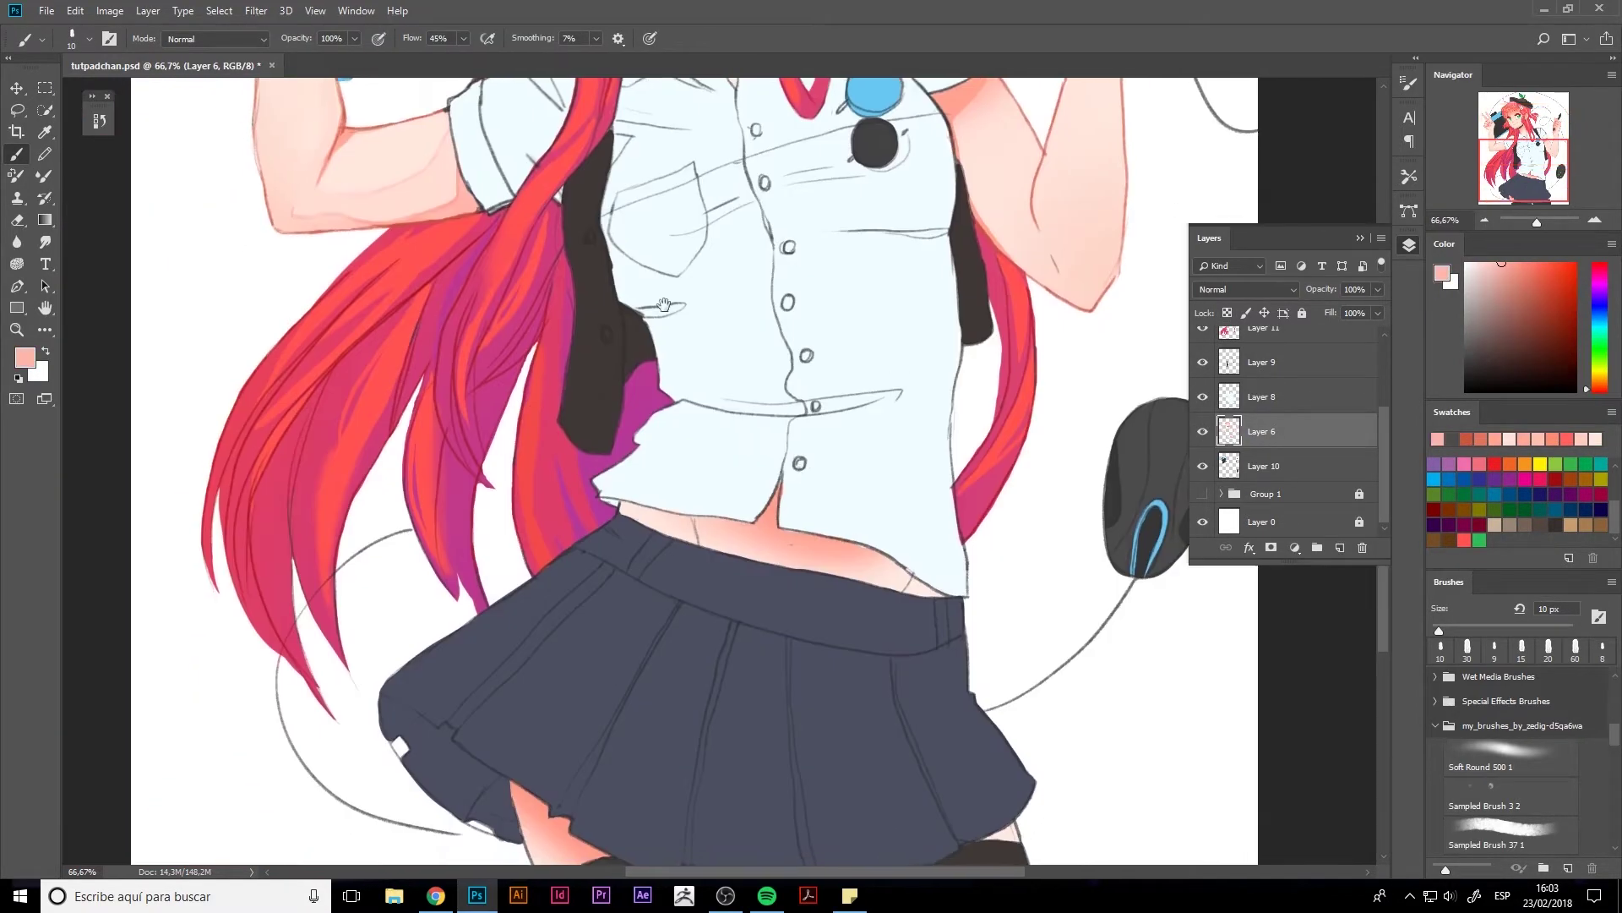
{"action": "left_click", "coordinate": [741, 539], "text": "alt"}
{"action": "left_click_drag", "start_coordinate": [617, 511], "coordinate": [937, 602]}
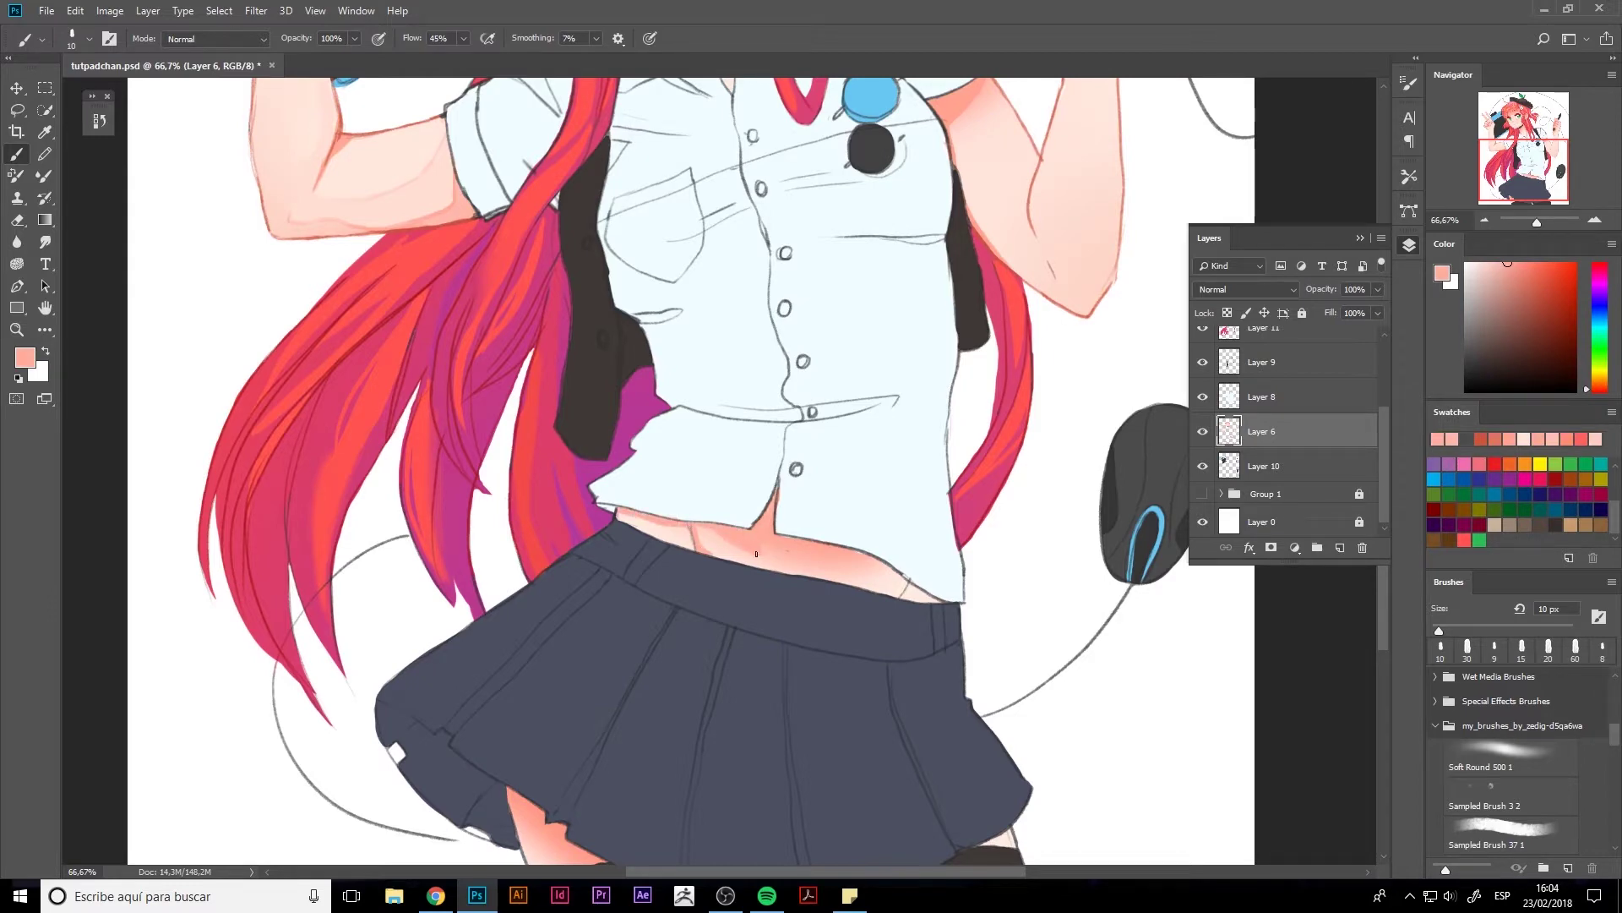
{"action": "left_click", "coordinate": [749, 559], "text": "alt"}
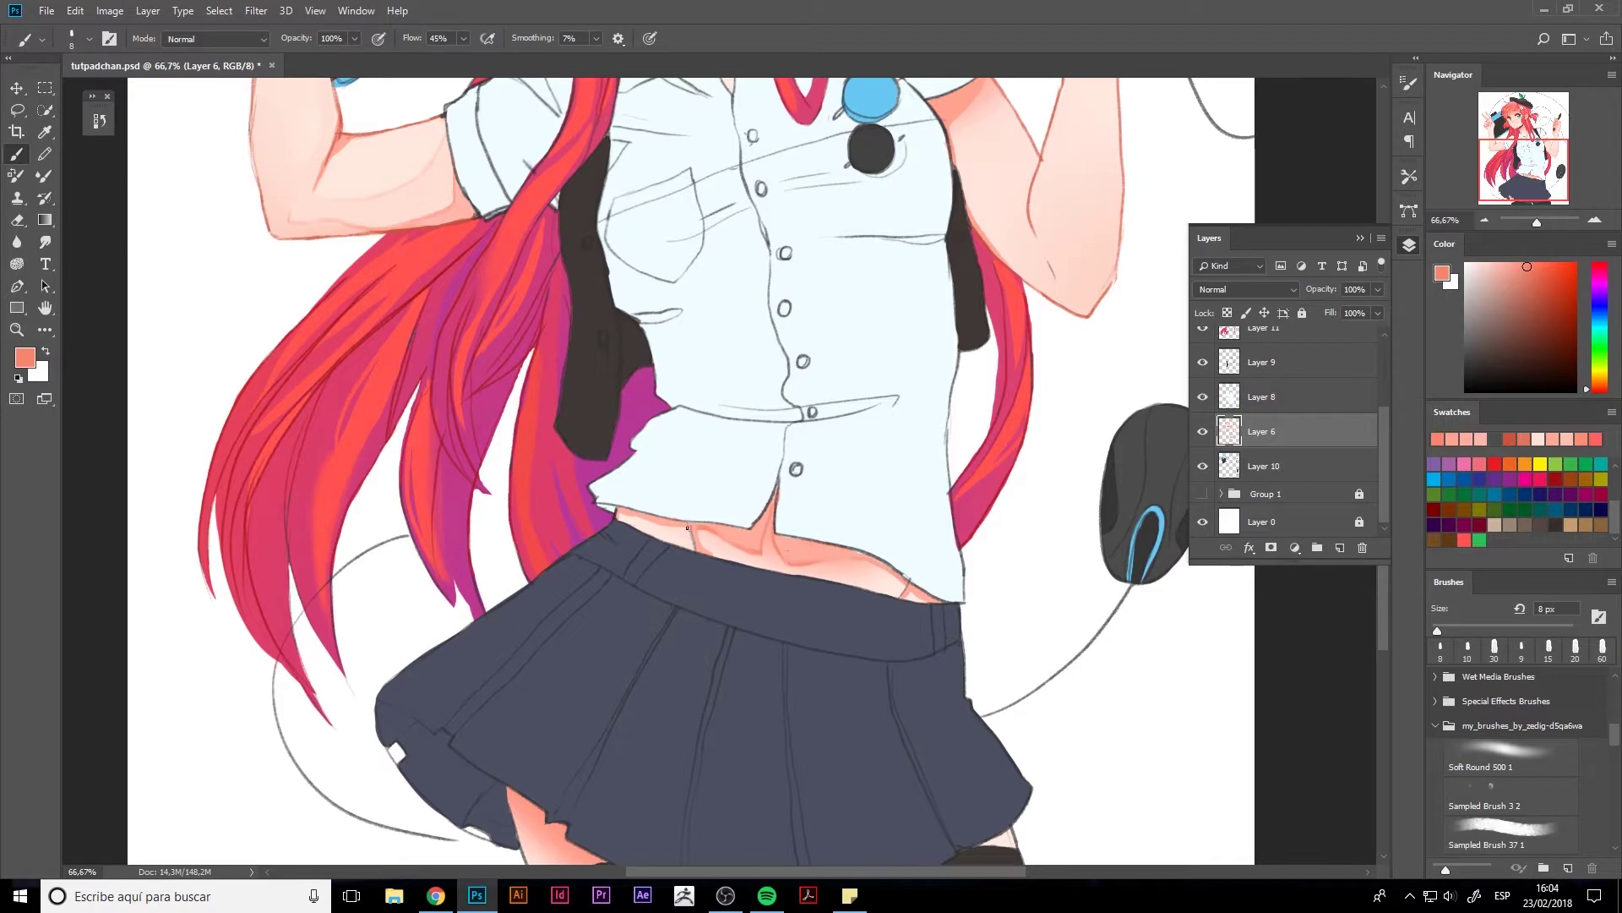
{"action": "scroll", "coordinate": [891, 274], "scroll_direction": "up", "scroll_amount": 2}
{"action": "scroll", "coordinate": [886, 295], "scroll_direction": "up", "scroll_amount": 3}
- Try lighter salmon and cream tones, then resample the skin salmon with a smaller brush
{"action": "left_click", "coordinate": [958, 426], "text": "alt"}
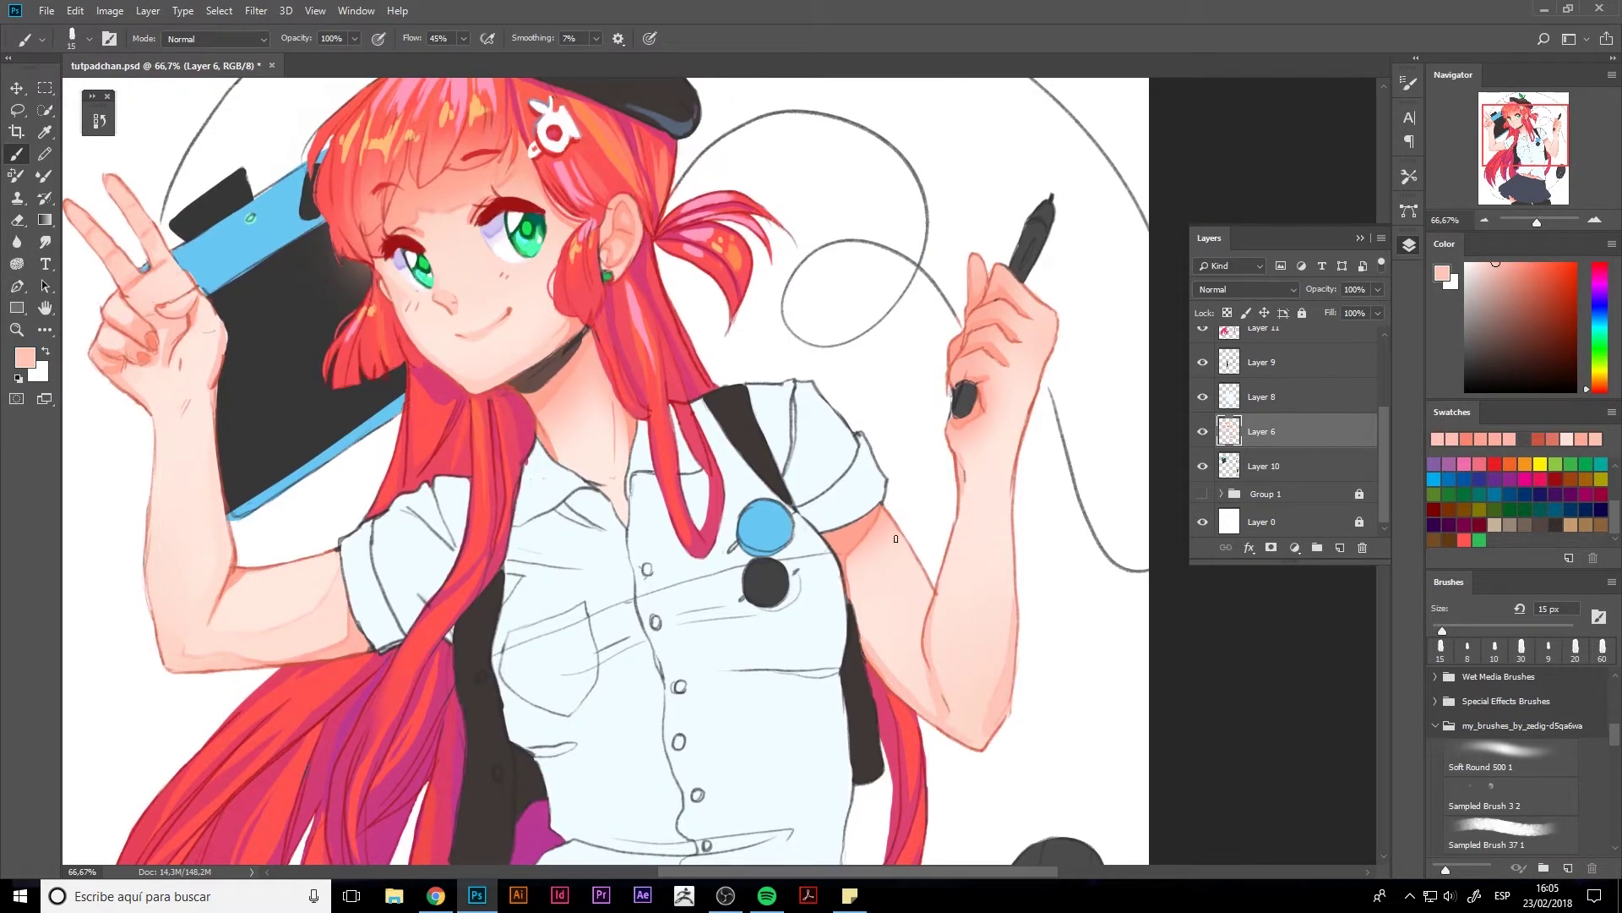
{"action": "left_click", "coordinate": [933, 718], "text": "alt"}
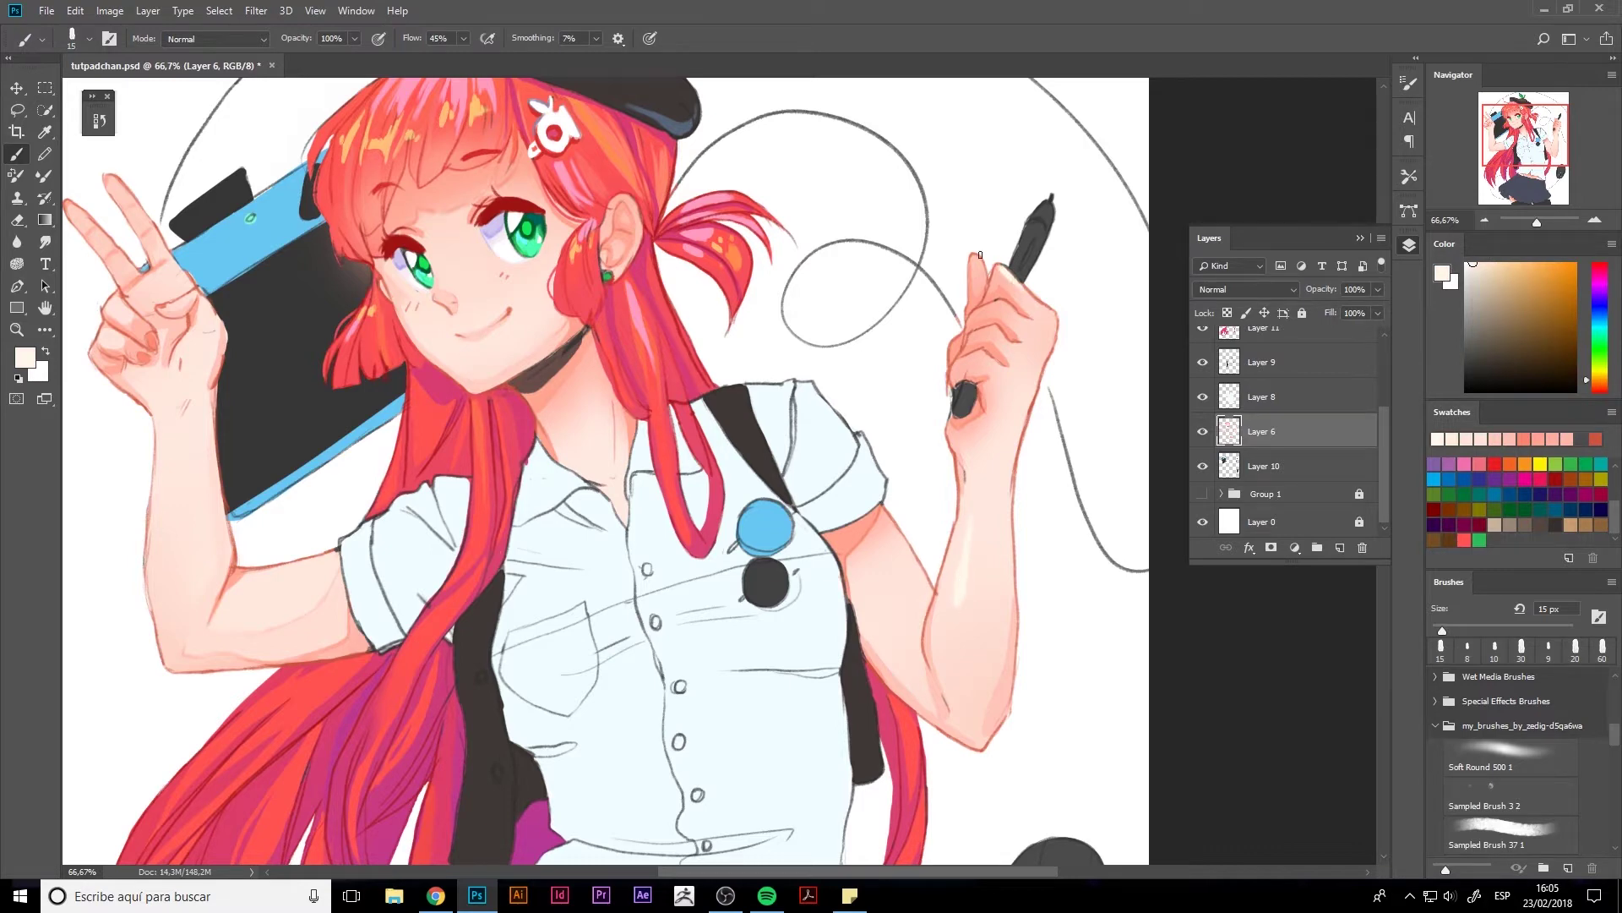
{"action": "scroll", "coordinate": [445, 284], "scroll_direction": "left", "scroll_amount": 2}
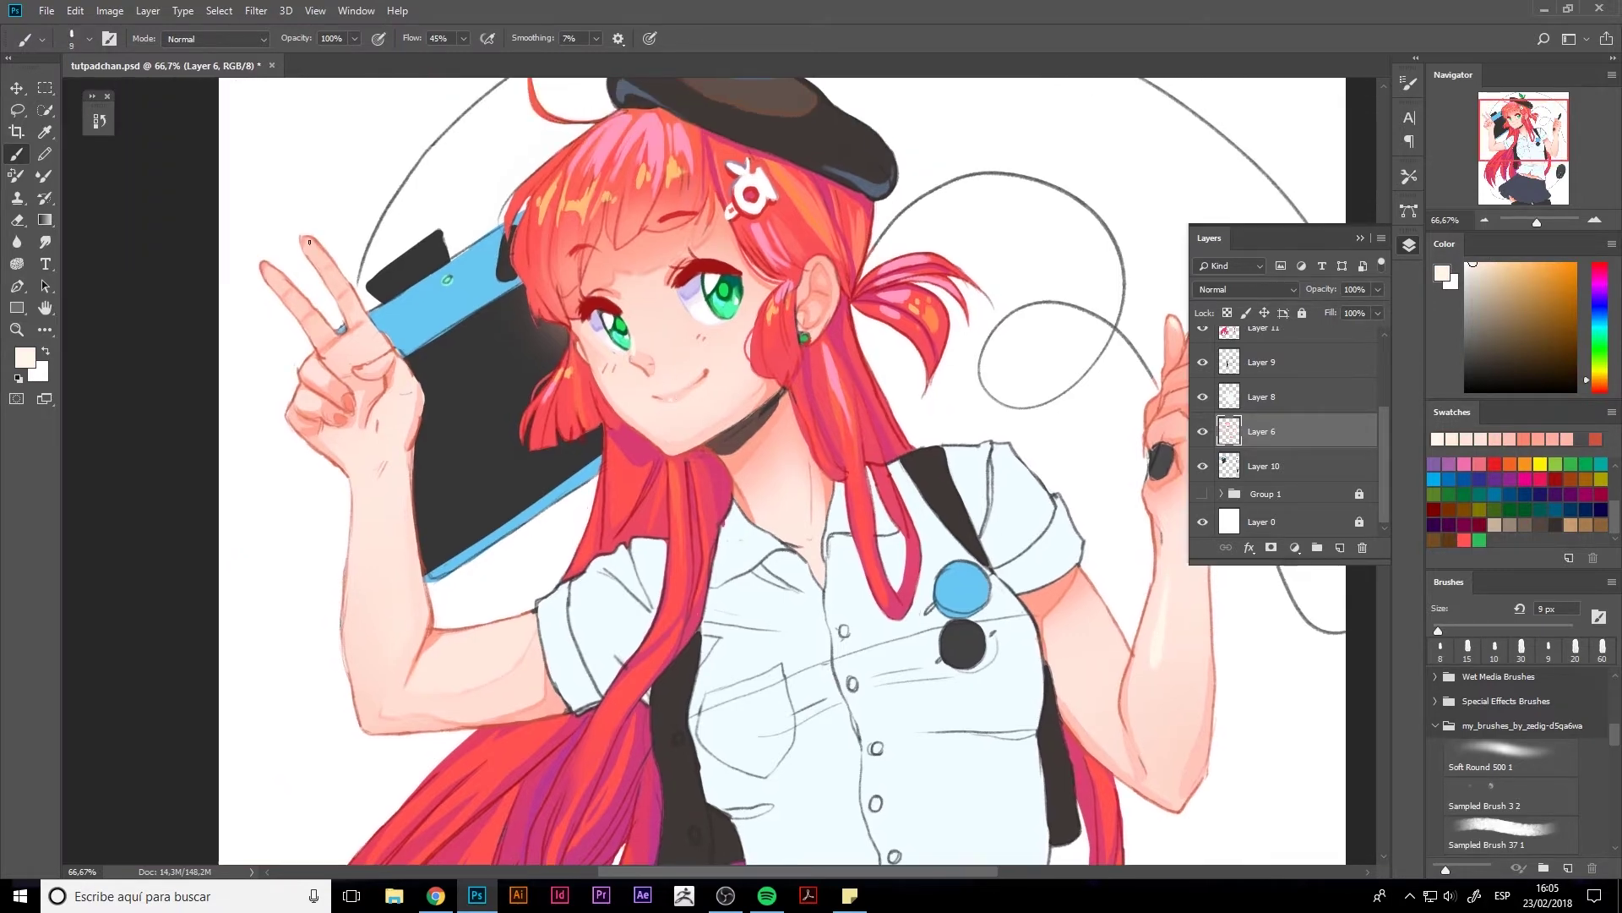
{"action": "scroll", "coordinate": [455, 642], "scroll_direction": "left", "scroll_amount": 1}
{"action": "left_click", "coordinate": [805, 456], "text": "alt"}
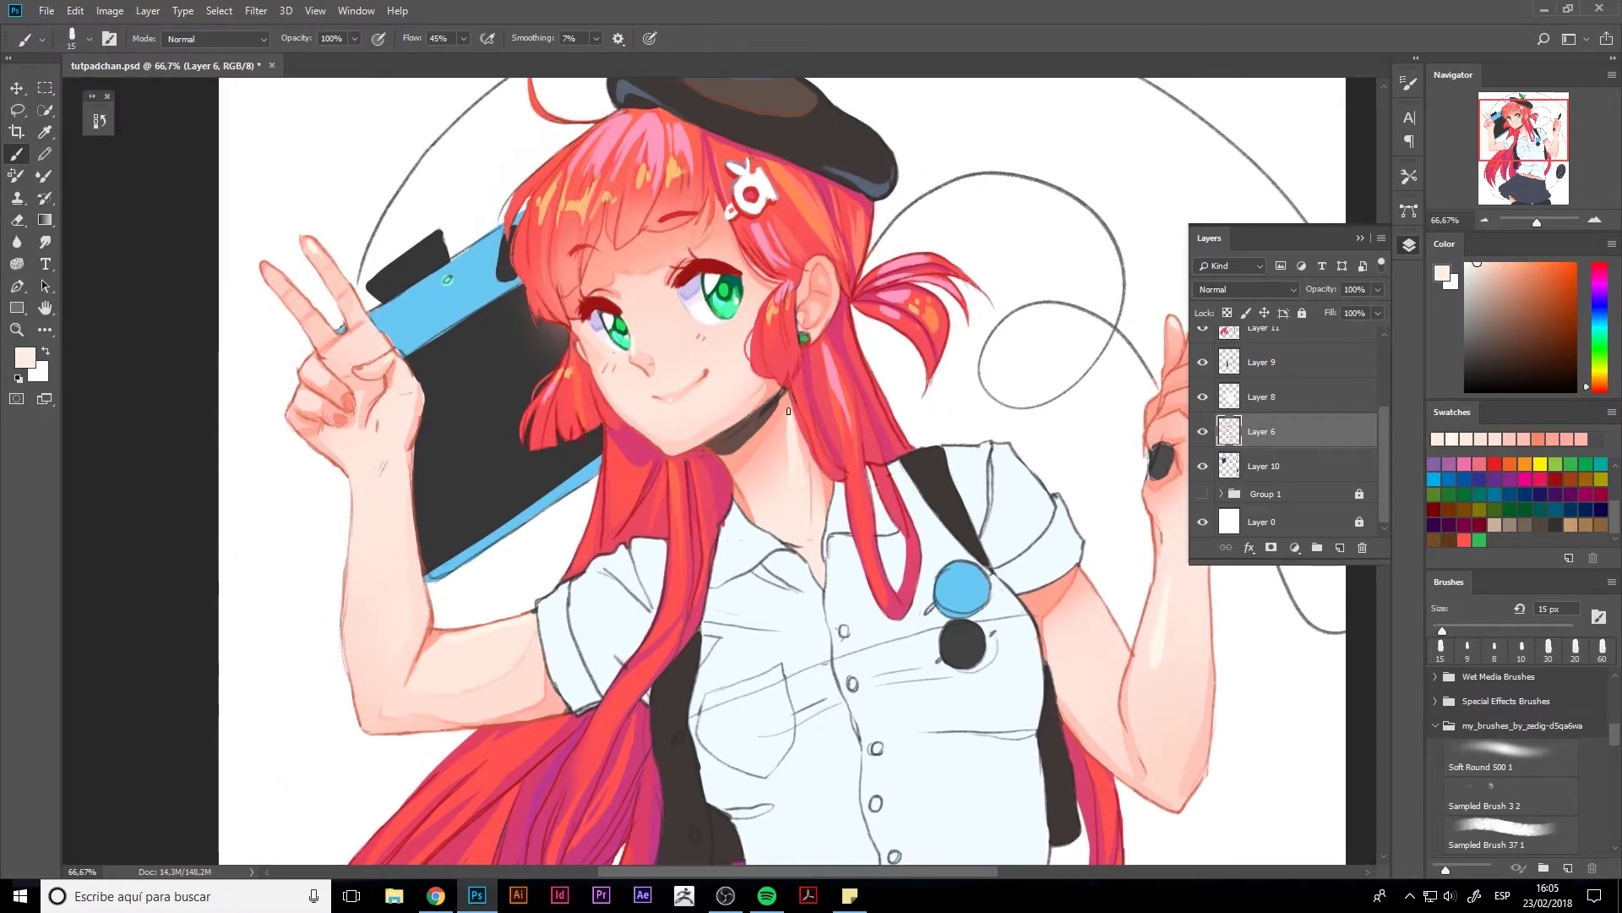
{"action": "key", "text": "bracketleft"}
{"action": "left_click", "coordinate": [752, 482], "text": "alt"}
- Resize the brush between 20 and 35 px and clear the shirt selection
{"action": "left_click", "coordinate": [811, 454], "text": "alt"}
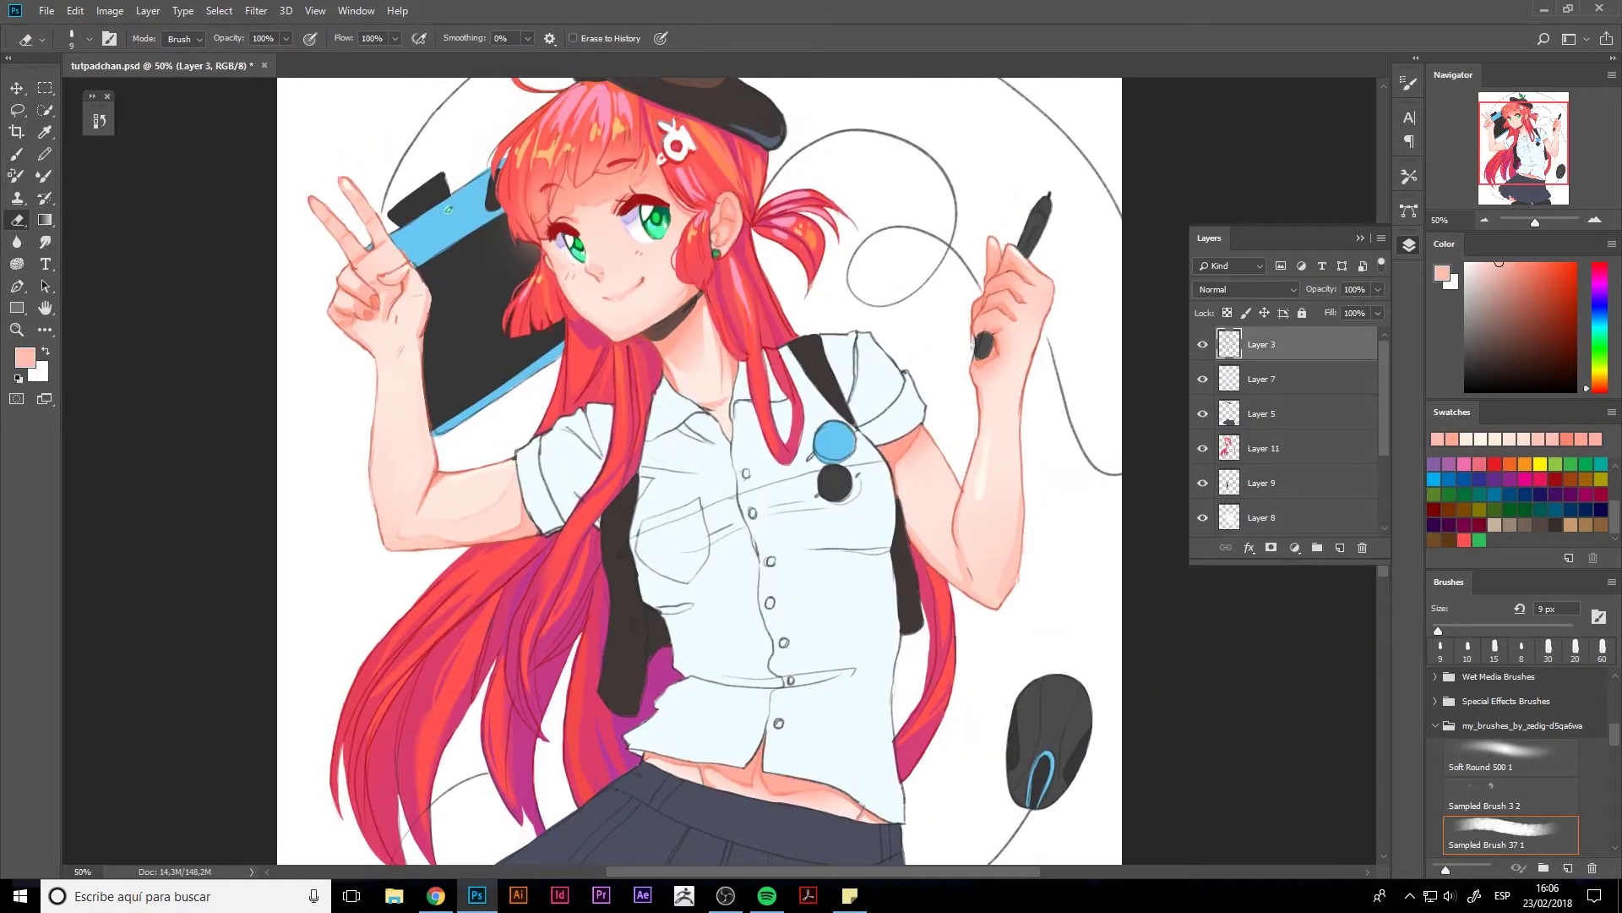
{"action": "scroll", "coordinate": [867, 632], "scroll_direction": "down", "scroll_amount": 2}
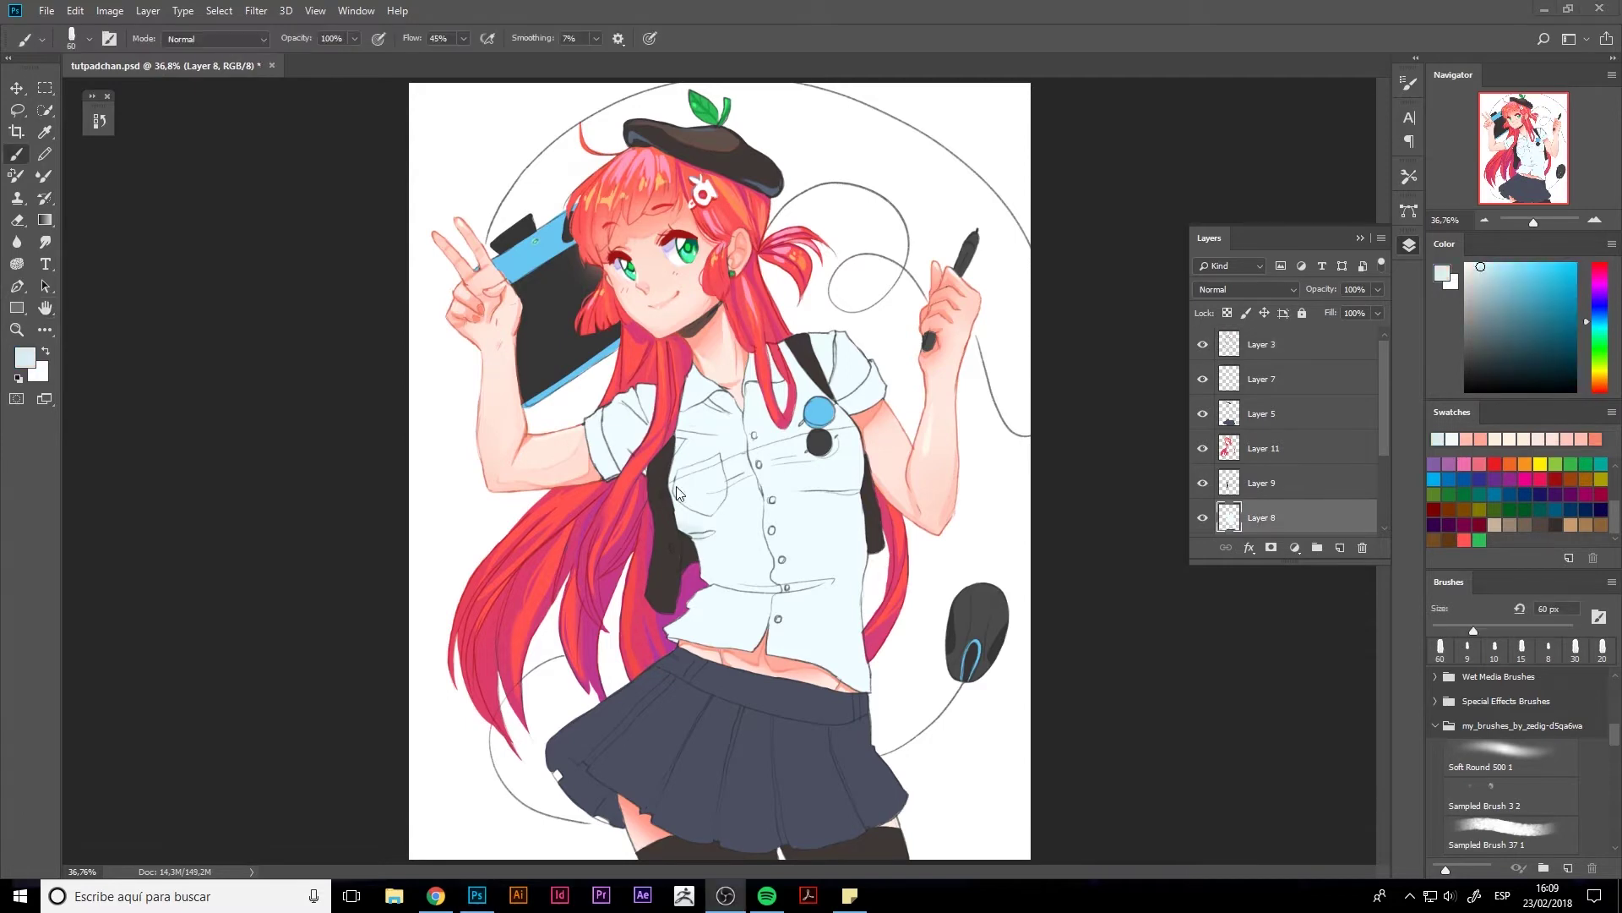
{"action": "key", "text": "bracketleft"}
{"action": "key", "text": "bracketleft"}
{"action": "key", "text": "bracketleft"}
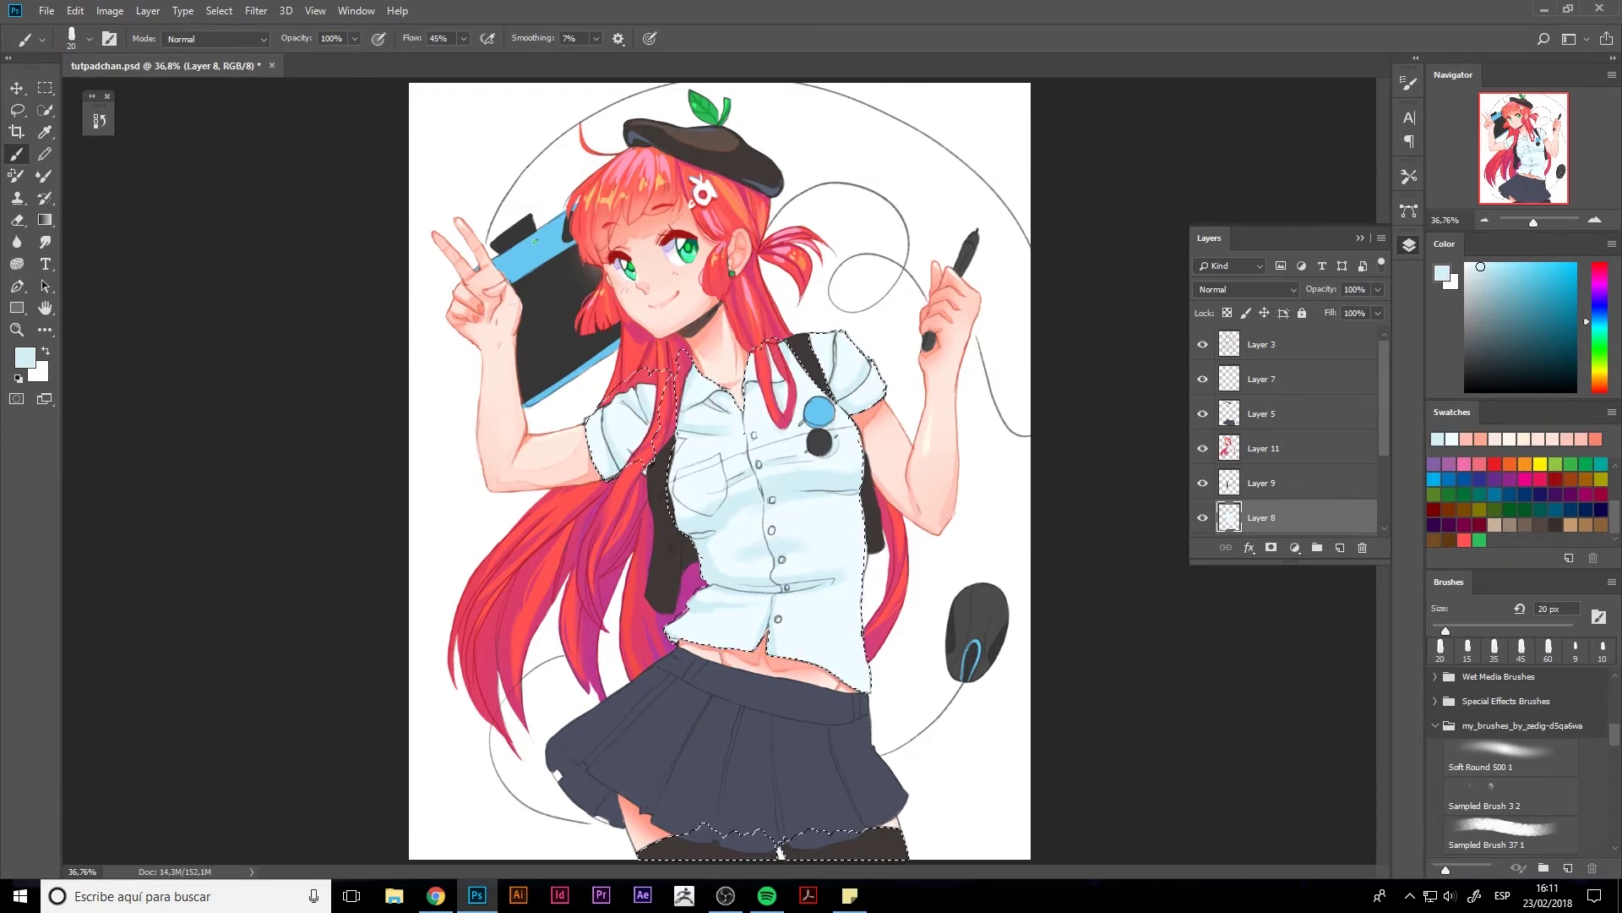
{"action": "key", "text": "bracketright"}
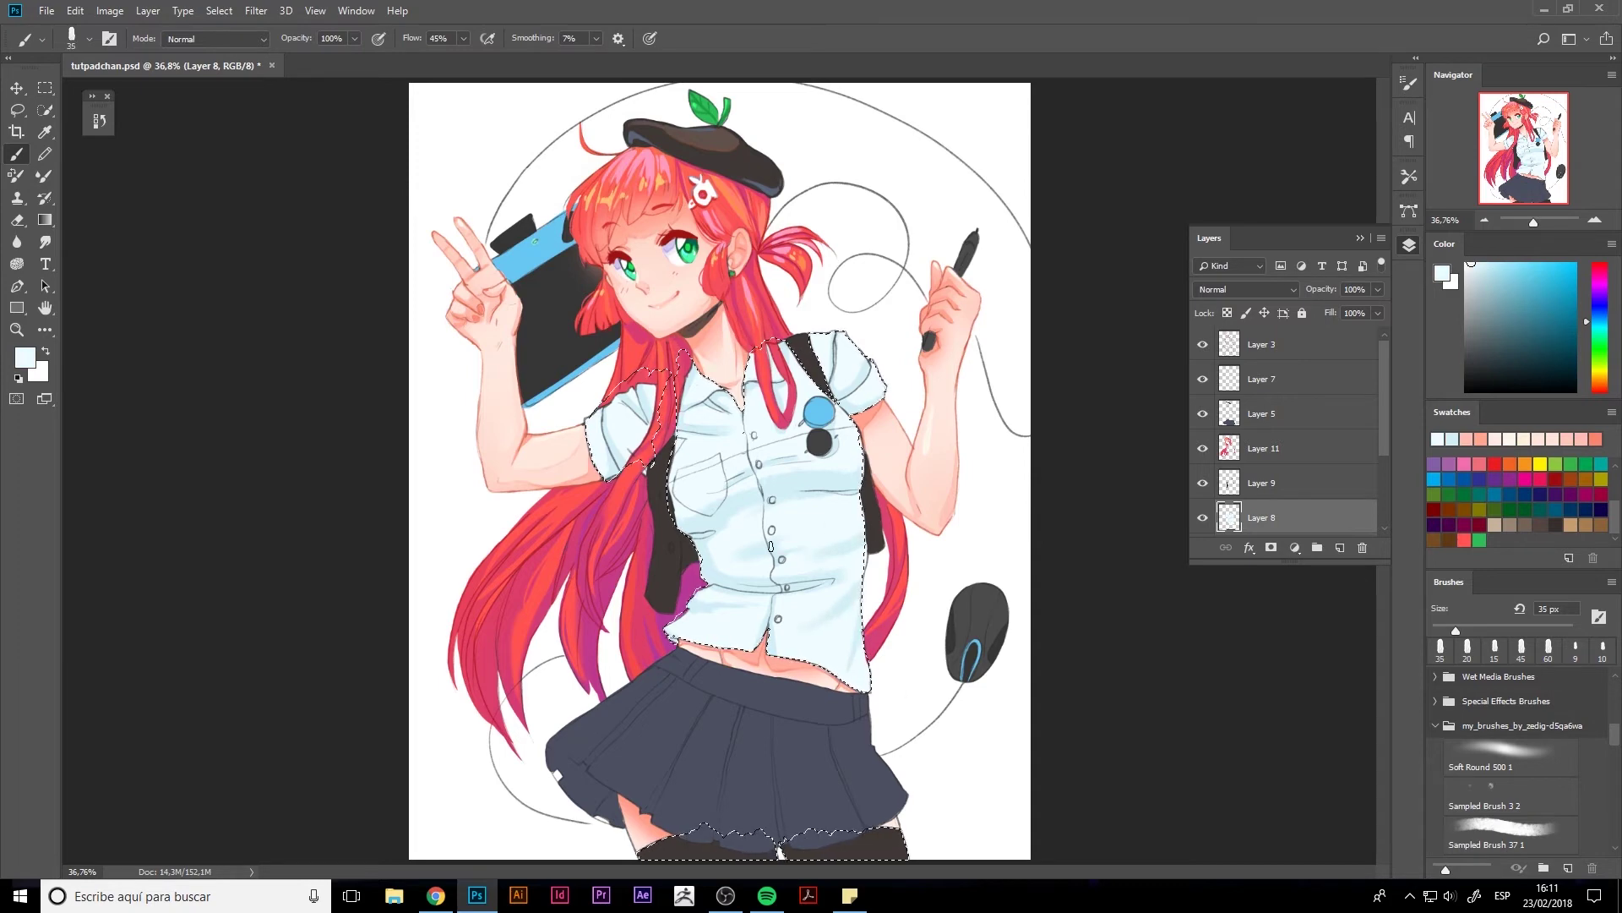
{"action": "key", "text": "ctrl+d"}
- Pick light blue and lighter cyan for the shirt and load the shirt area as a selection
{"action": "left_click", "coordinate": [1497, 280]}
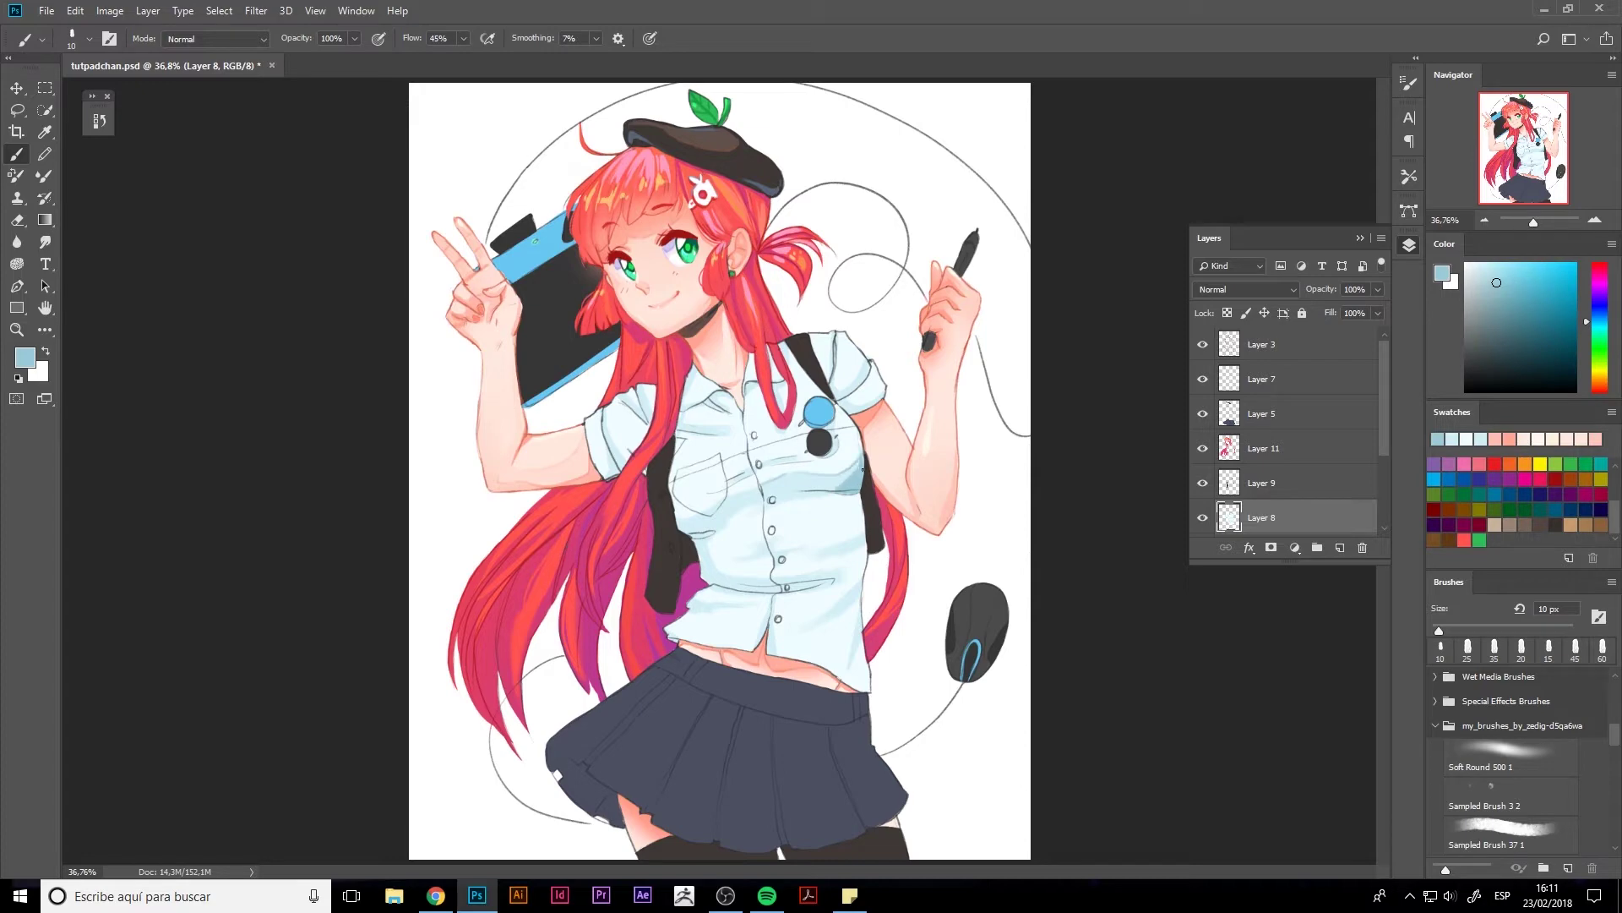
{"action": "left_click", "coordinate": [831, 476], "text": "alt"}
{"action": "key", "text": "bracketright"}
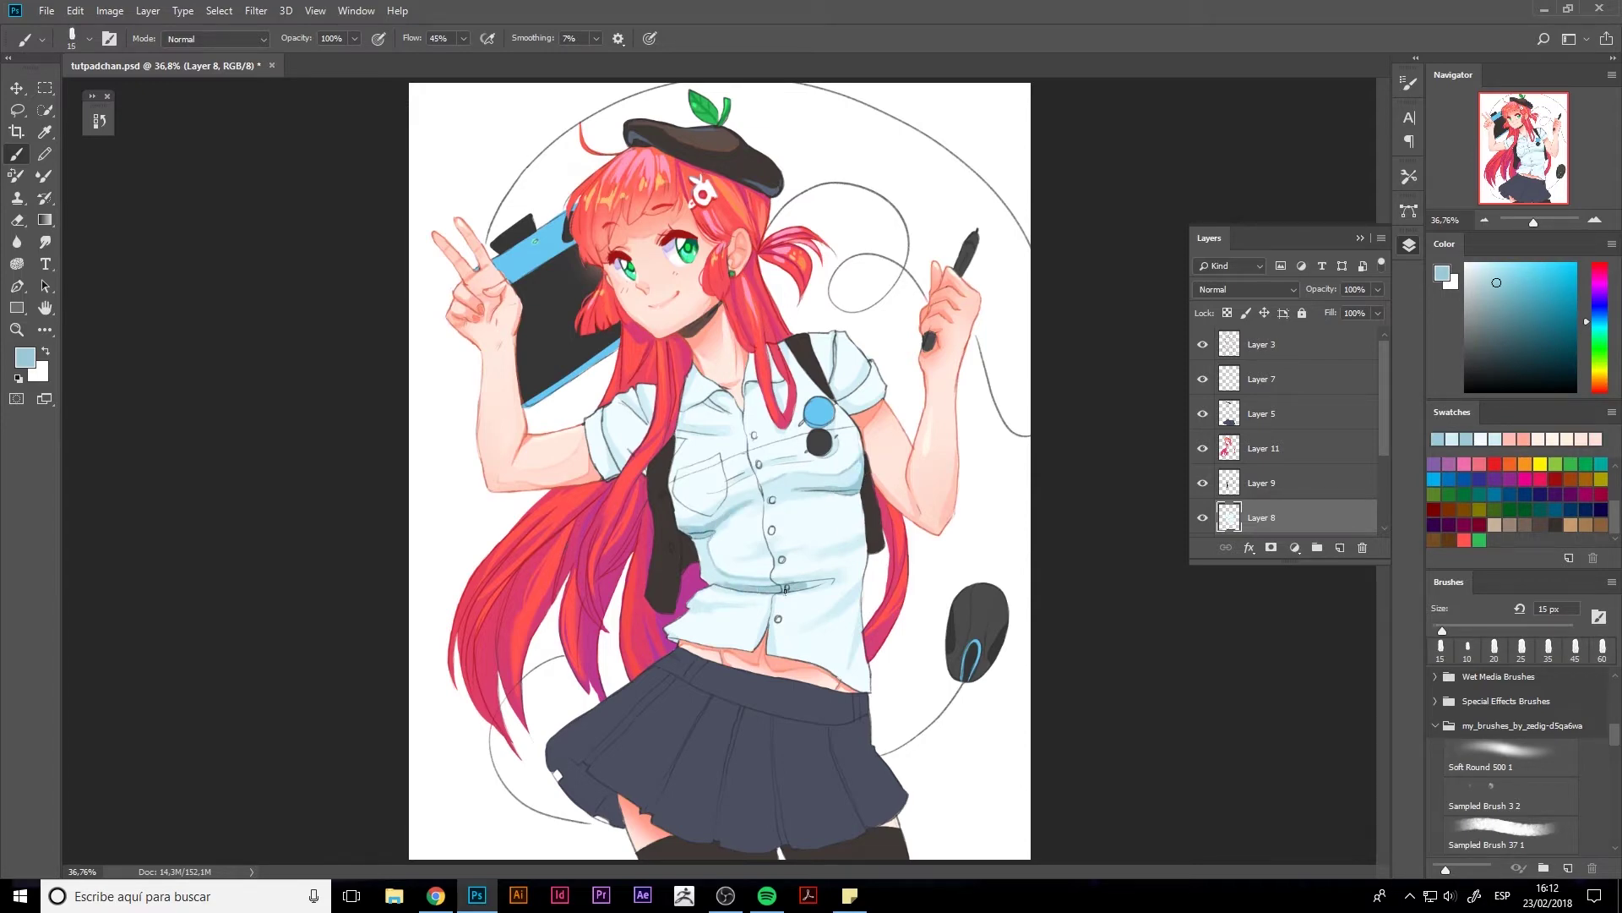
{"action": "key", "text": "bracketleft"}
{"action": "mouse_move", "coordinate": [1493, 271]}
{"action": "left_mouse_down"}
{"action": "mouse_move", "coordinate": [1492, 244]}
{"action": "mouse_move", "coordinate": [1466, 264]}
{"action": "left_mouse_up"}
{"action": "key", "text": "bracketright"}
{"action": "key", "text": "bracketright"}
{"action": "key", "text": "bracketright"}
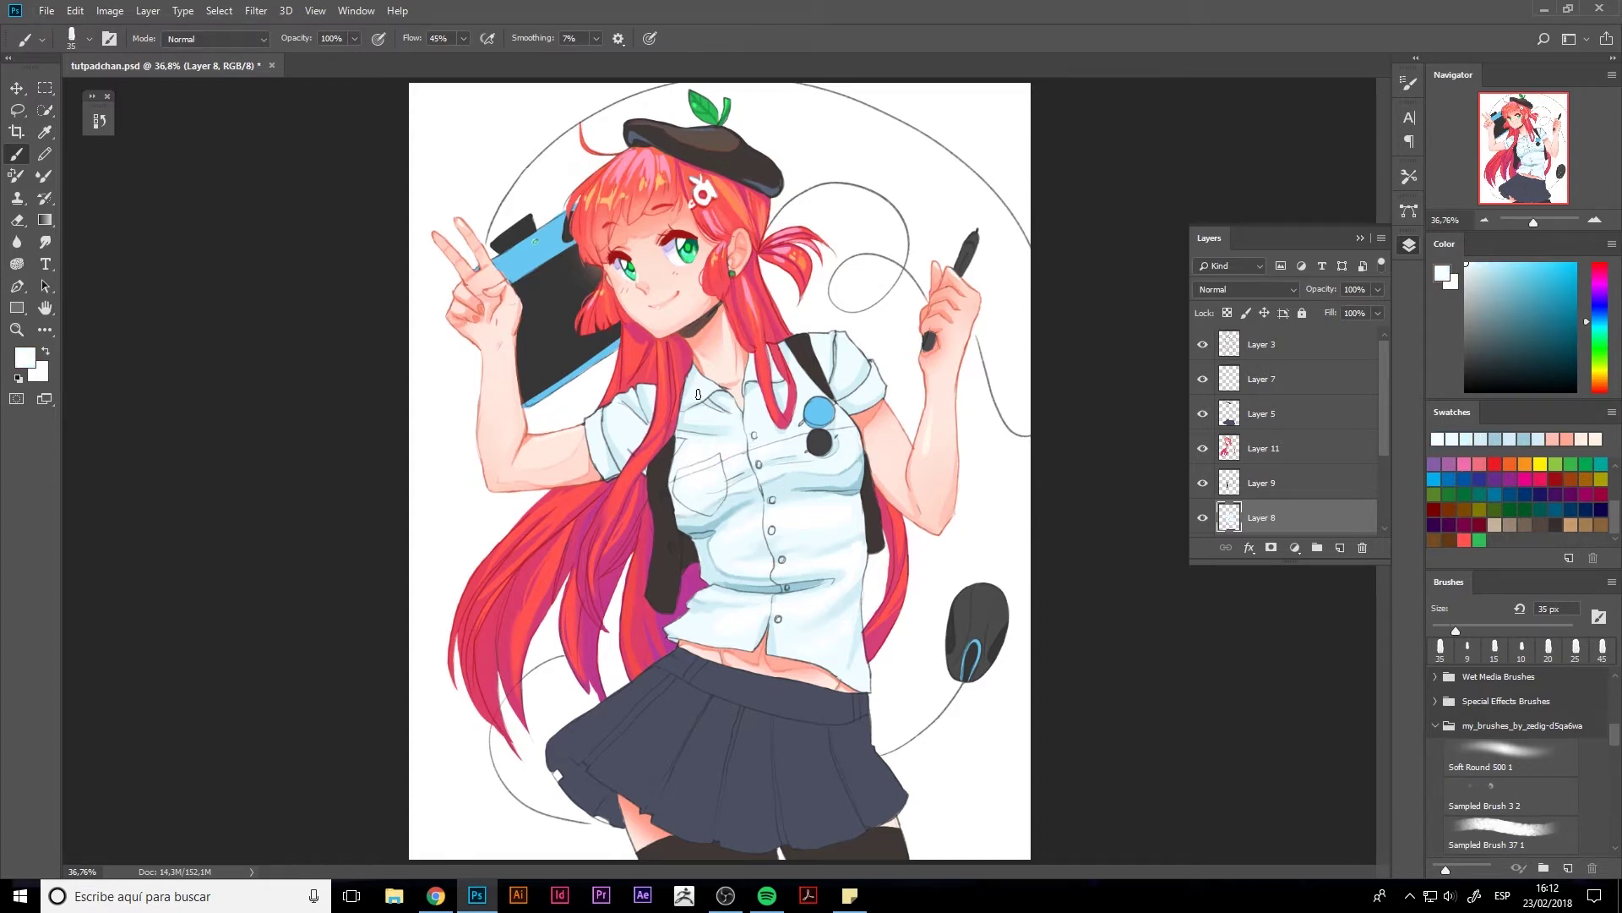
{"action": "left_click", "coordinate": [1230, 517], "text": "ctrl"}
- Choose light cyan with a Soft Round 500 brush and add a Multiply layer above Layer 8
{"action": "left_click", "coordinate": [854, 372], "text": "alt"}
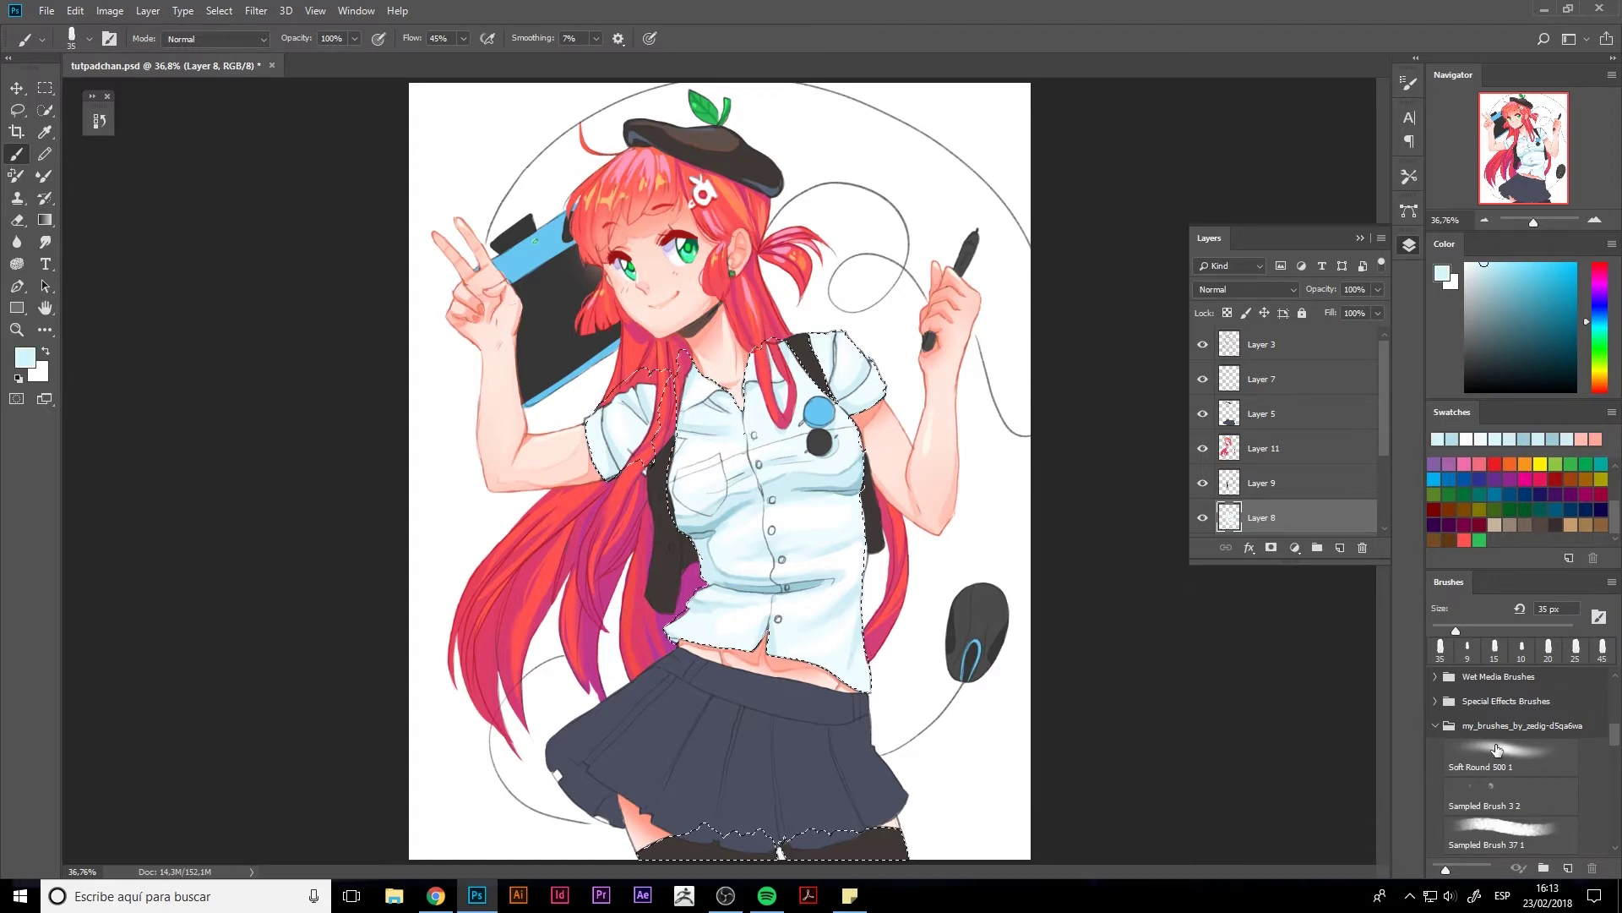
{"action": "key", "text": "period"}
{"action": "key", "text": "ctrl+shift+alt+n"}
{"action": "left_click", "coordinate": [1242, 289]}
{"action": "left_click", "coordinate": [1225, 355]}
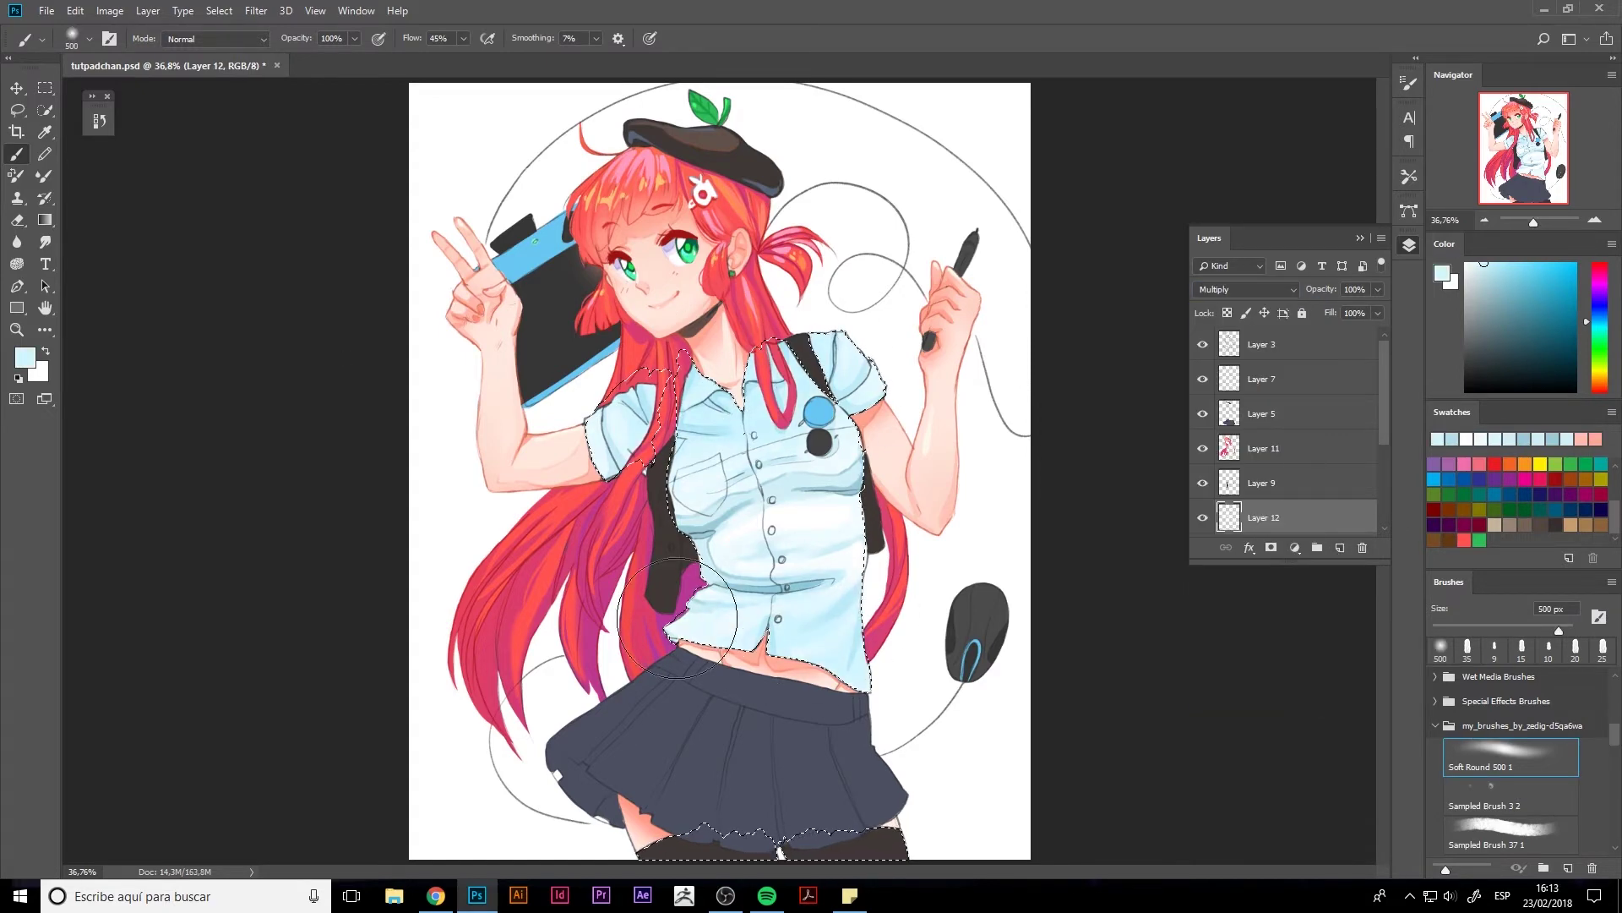
{"action": "left_click", "coordinate": [1243, 289]}
{"action": "left_click", "coordinate": [1225, 354]}
{"action": "left_click", "coordinate": [1243, 289]}
{"action": "left_click", "coordinate": [1225, 355]}
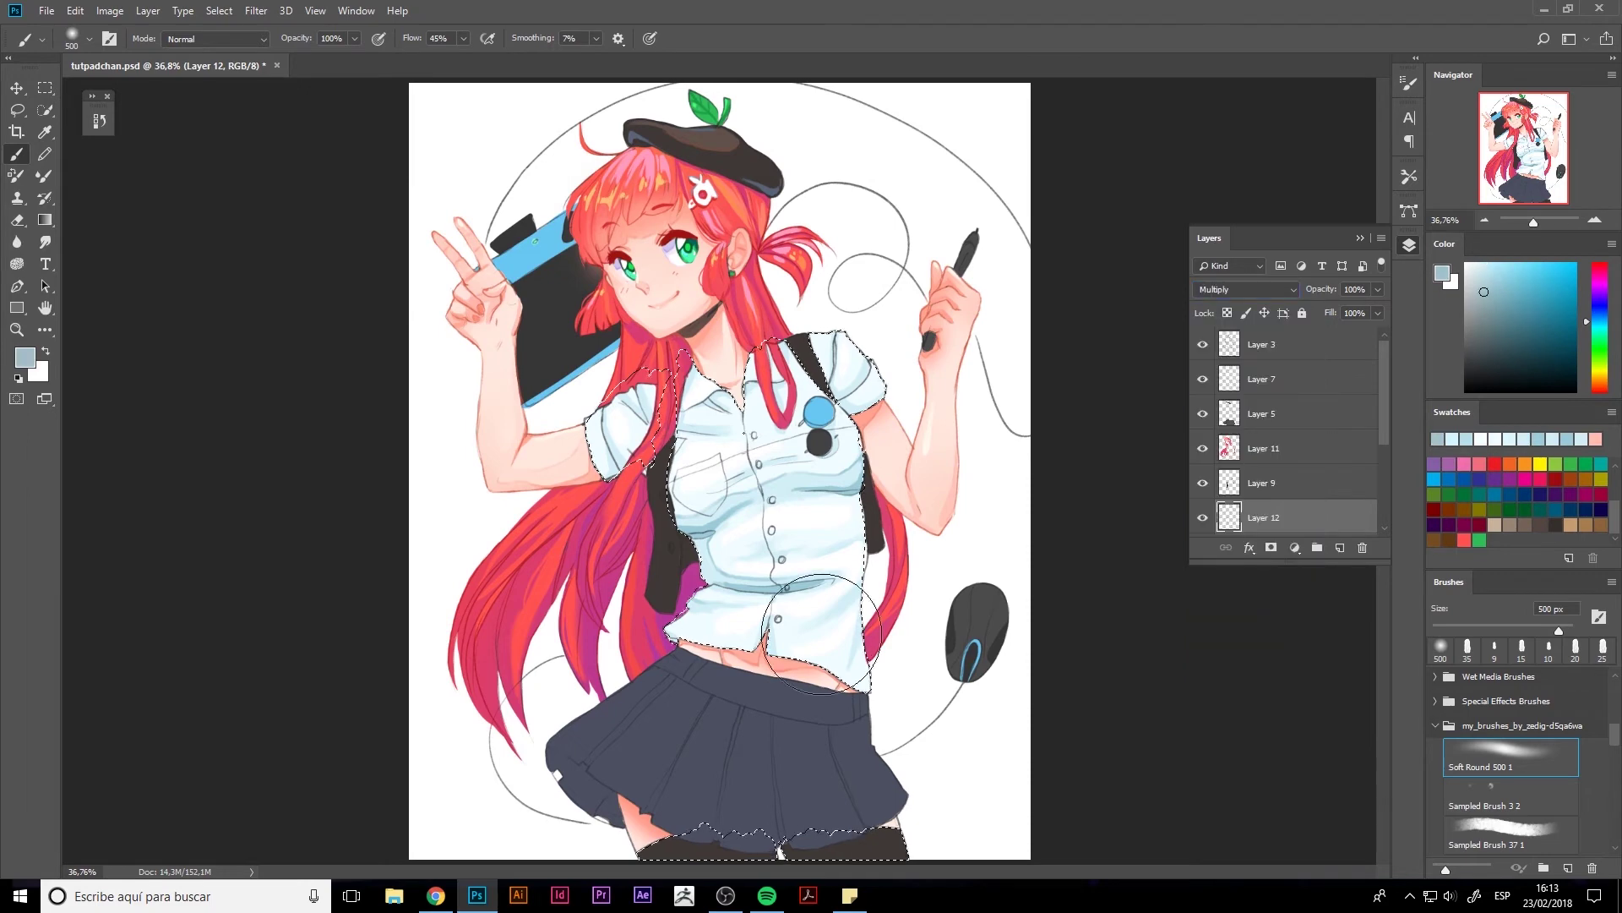
- Paint darker cyan shading on the shirt chest at 175 px, erasing a streak near the buttons
{"action": "key", "text": "bracketleft"}
{"action": "key", "text": "bracketleft"}
{"action": "key", "text": "bracketleft"}
{"action": "left_click", "coordinate": [1554, 284]}
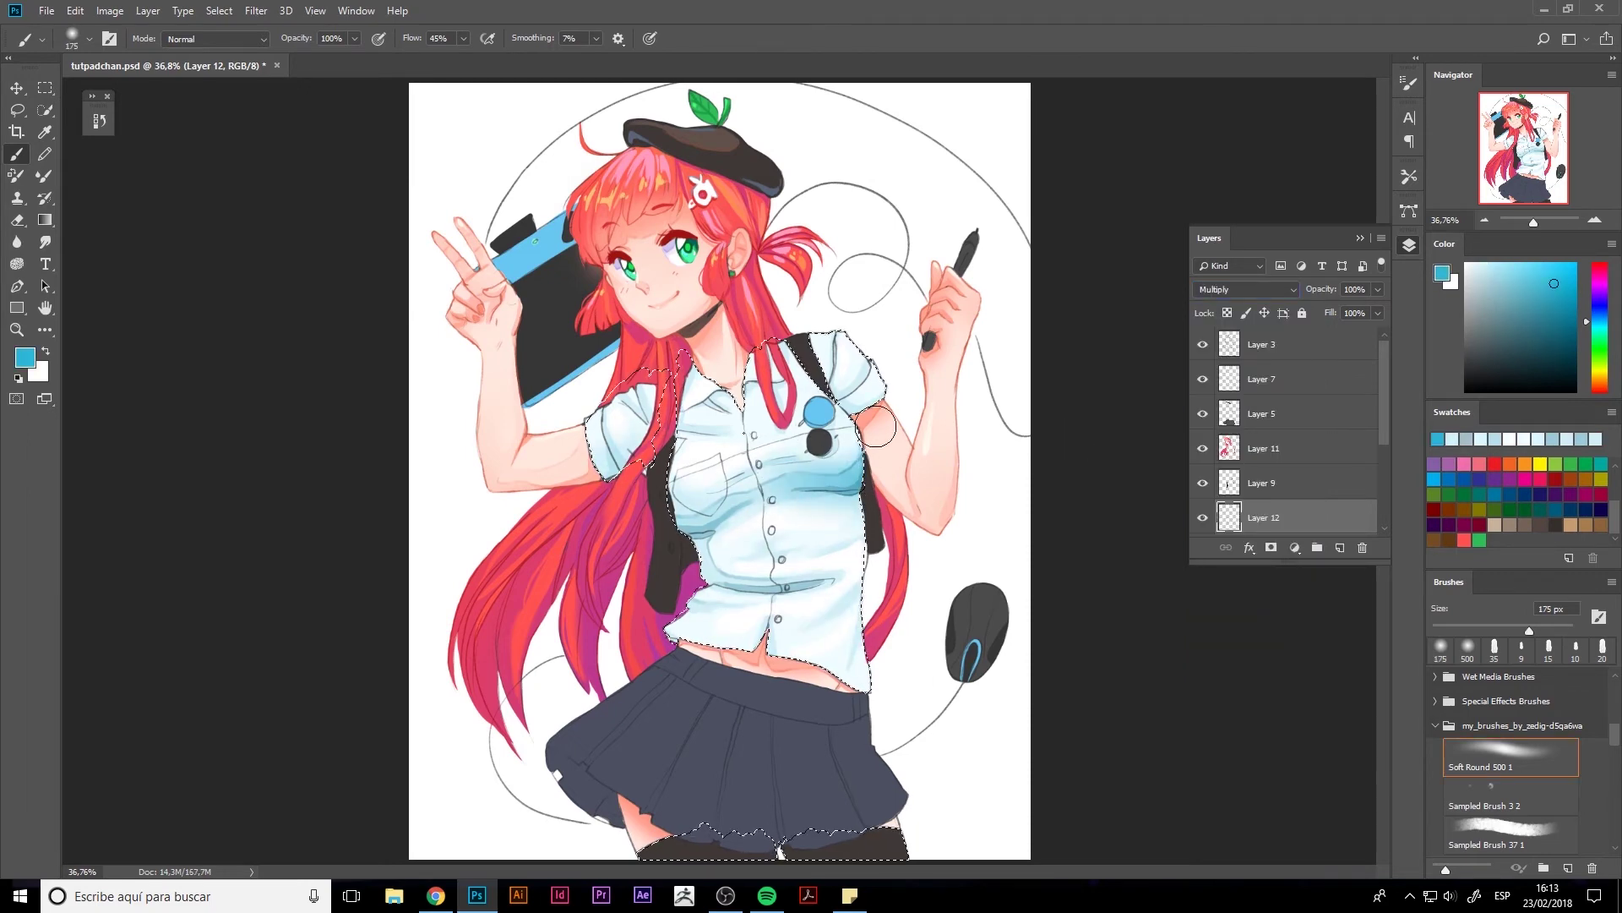
{"action": "left_click_drag", "start_coordinate": [693, 507], "coordinate": [865, 391]}
{"action": "key", "text": "e"}
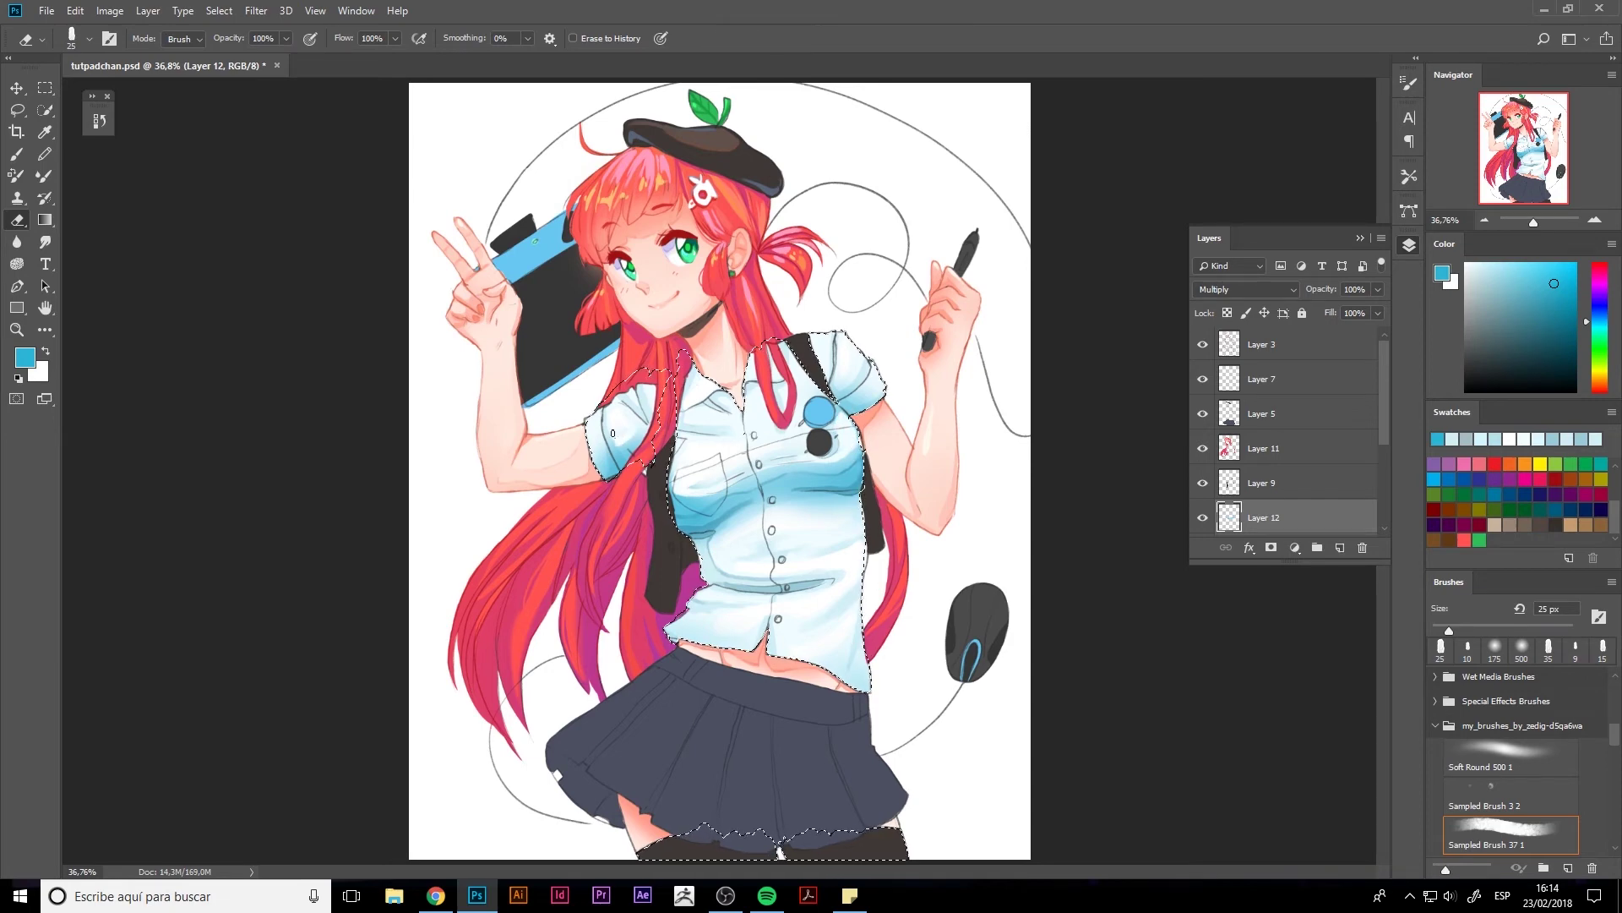
{"action": "left_click_drag", "start_coordinate": [629, 414], "coordinate": [596, 441]}
{"action": "key", "text": "ctrl+z"}
{"action": "left_click_drag", "start_coordinate": [828, 502], "coordinate": [703, 545]}
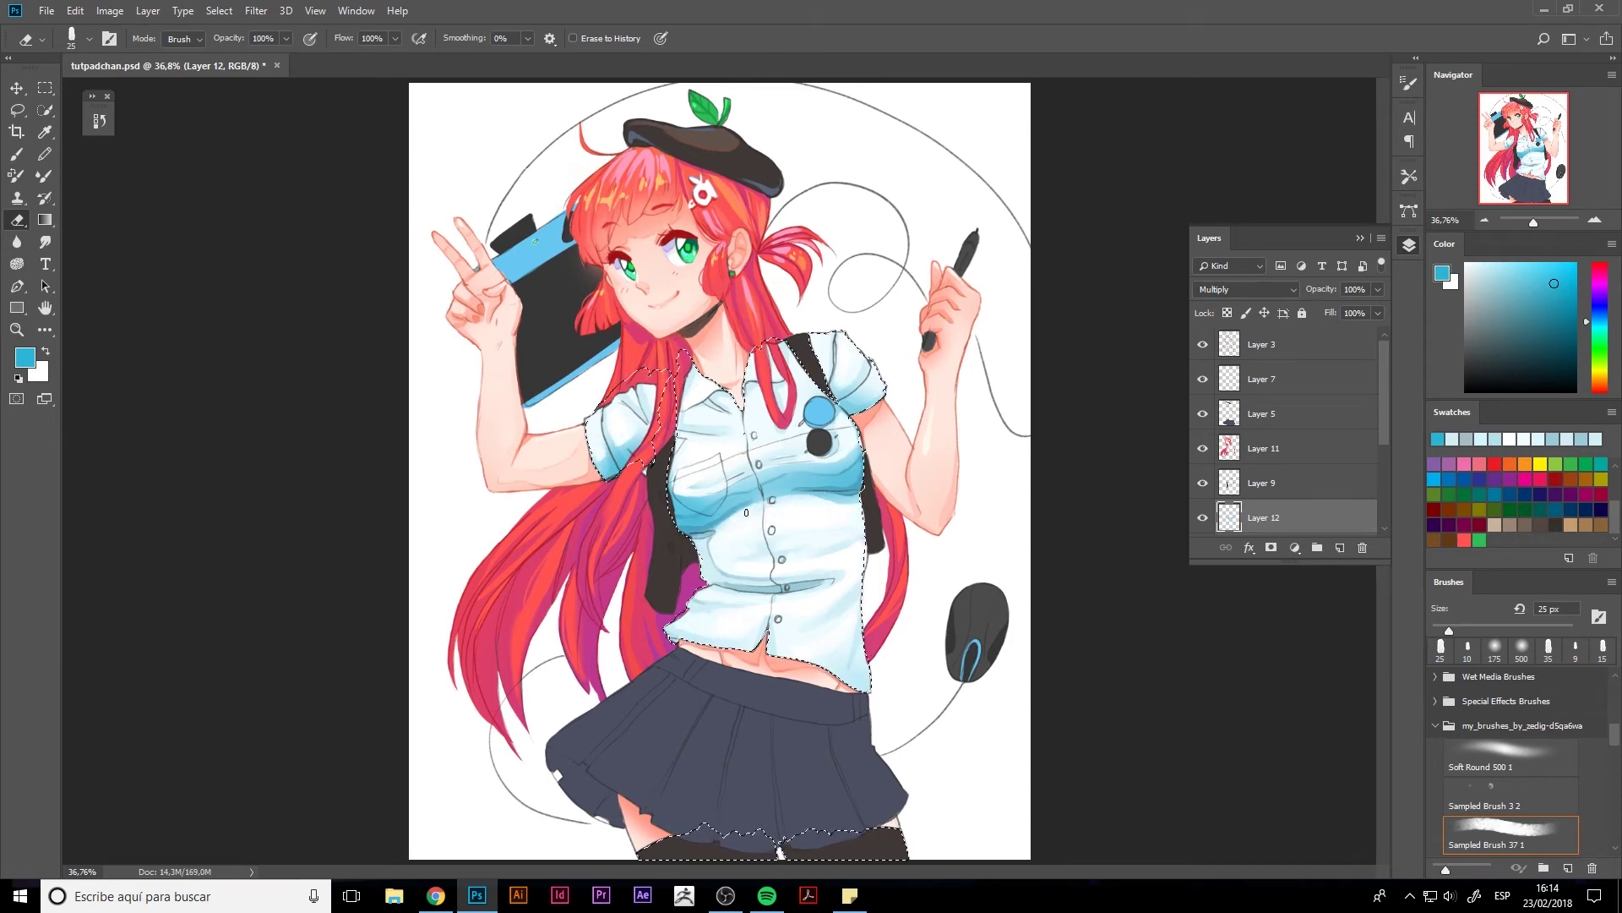
- Lower the shirt shading layer's opacity to about 77%
{"action": "left_click", "coordinate": [1377, 289]}
{"action": "left_click_drag", "start_coordinate": [1387, 315], "coordinate": [1367, 314]}
{"action": "scroll", "coordinate": [1271, 484], "scroll_direction": "down", "scroll_amount": 2}
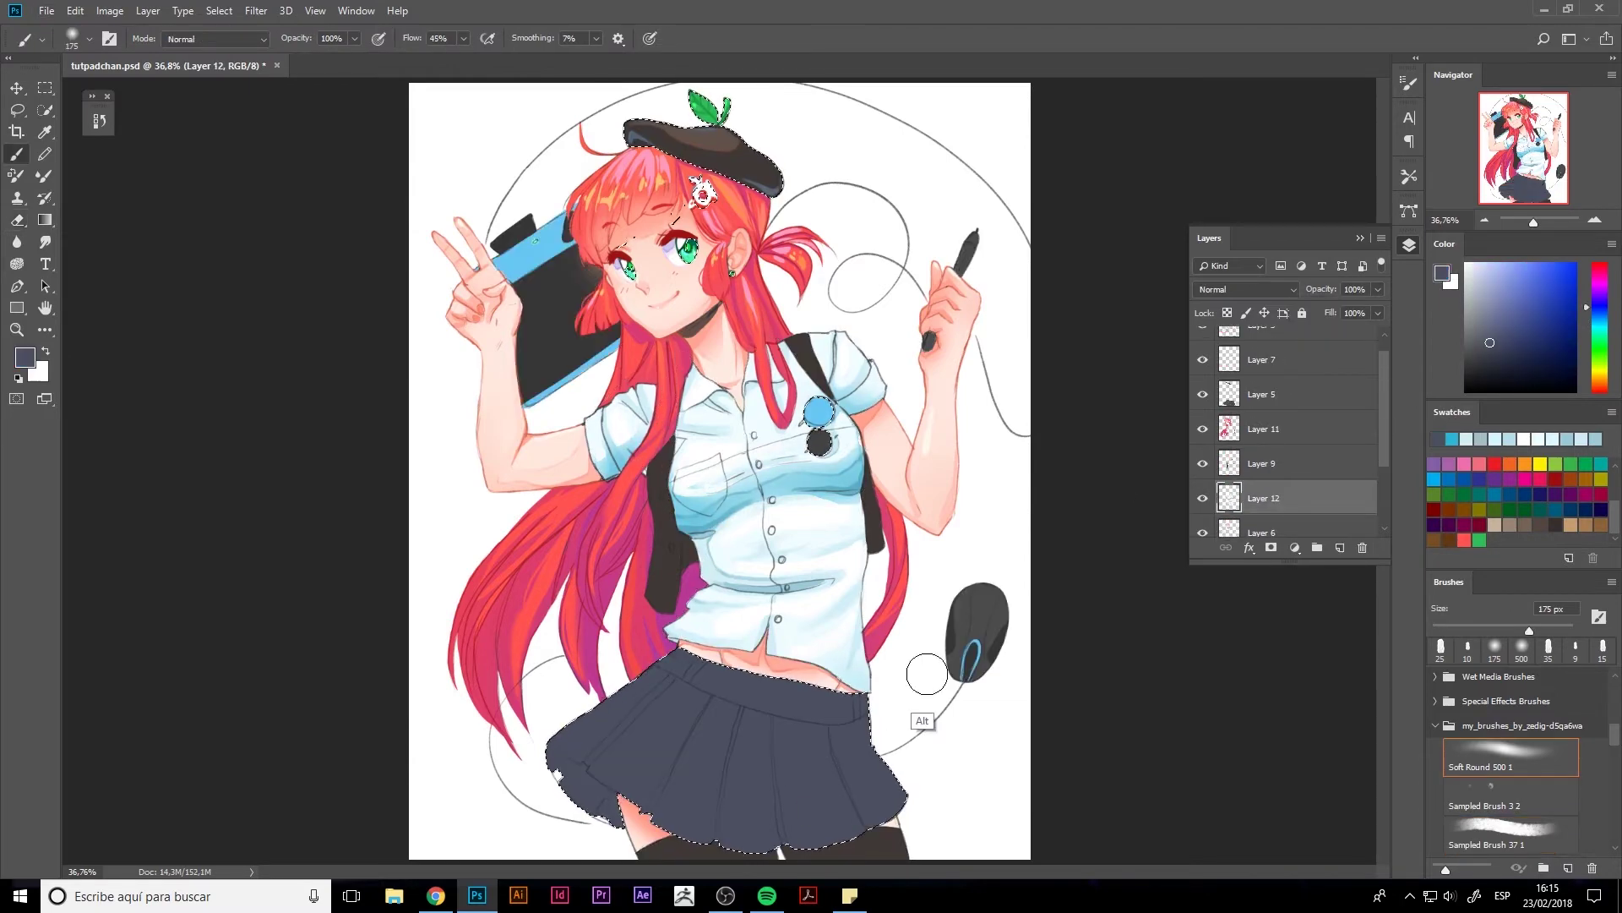
- On Layer 5, paint lighter blue over the skirt's left and right pleats at 35 px
{"action": "left_click", "coordinate": [691, 752], "text": "alt"}
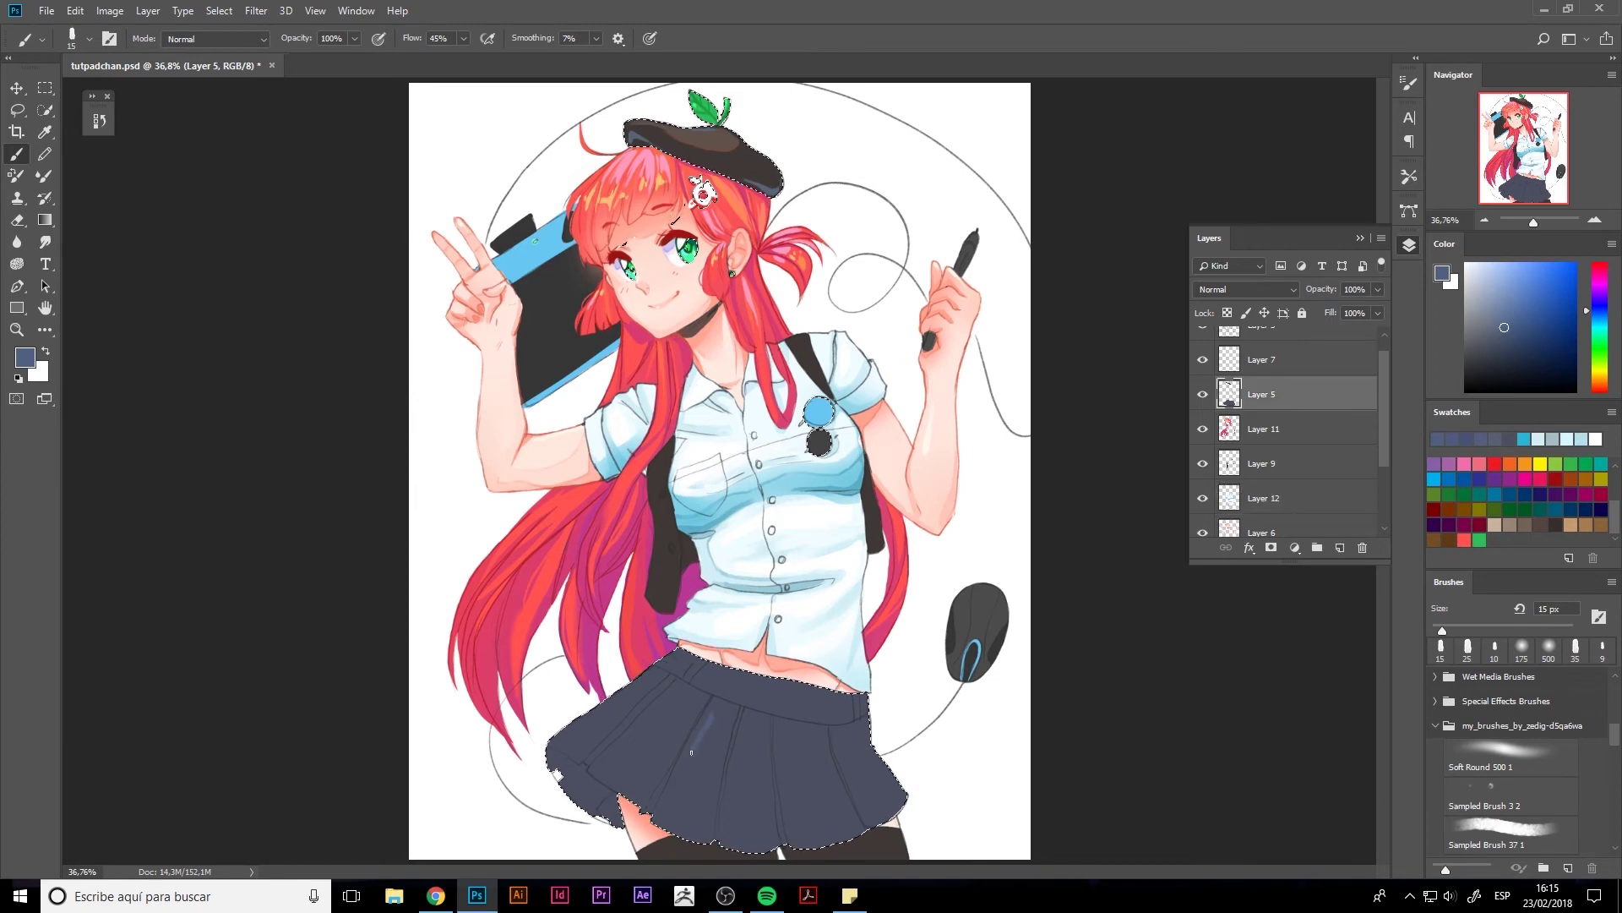
{"action": "mouse_move", "coordinate": [712, 776]}
{"action": "left_mouse_down"}
{"action": "mouse_move", "coordinate": [712, 714]}
{"action": "mouse_move", "coordinate": [680, 807]}
{"action": "mouse_move", "coordinate": [677, 715]}
{"action": "left_mouse_up"}
{"action": "key", "text": "bracketright"}
{"action": "key", "text": "bracketright"}
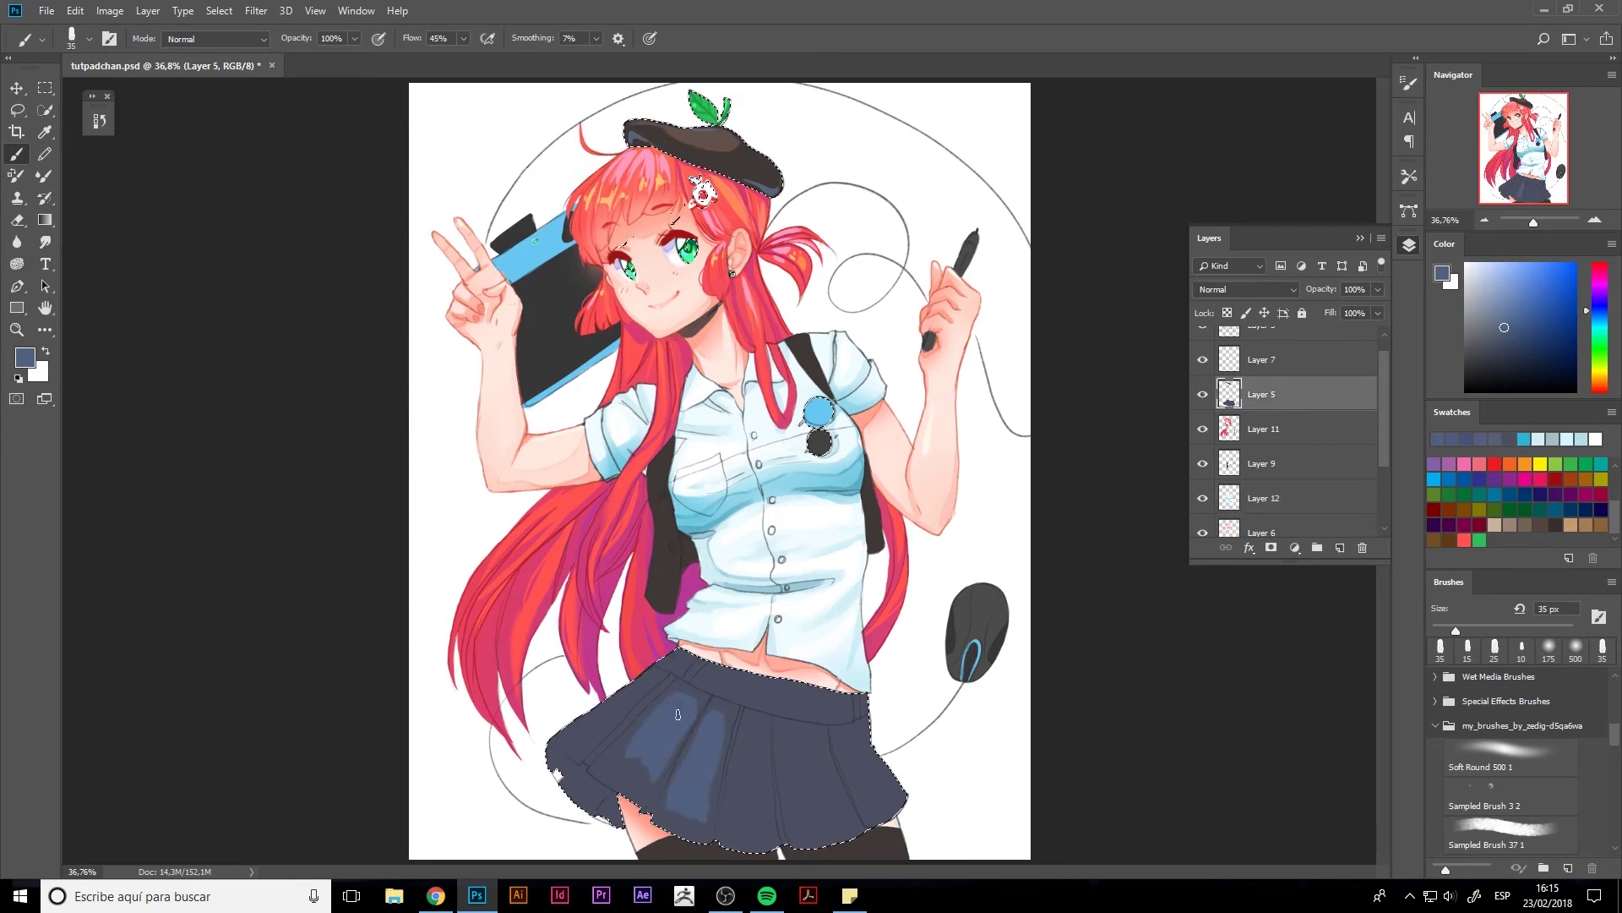
{"action": "left_click_drag", "start_coordinate": [651, 770], "coordinate": [591, 692]}
{"action": "mouse_move", "coordinate": [743, 723]}
{"action": "left_mouse_down"}
{"action": "mouse_move", "coordinate": [735, 807]}
{"action": "mouse_move", "coordinate": [735, 778]}
{"action": "mouse_move", "coordinate": [836, 807]}
{"action": "left_mouse_up"}
{"action": "left_click", "coordinate": [757, 761], "text": "alt"}
{"action": "left_click_drag", "start_coordinate": [786, 748], "coordinate": [822, 809]}
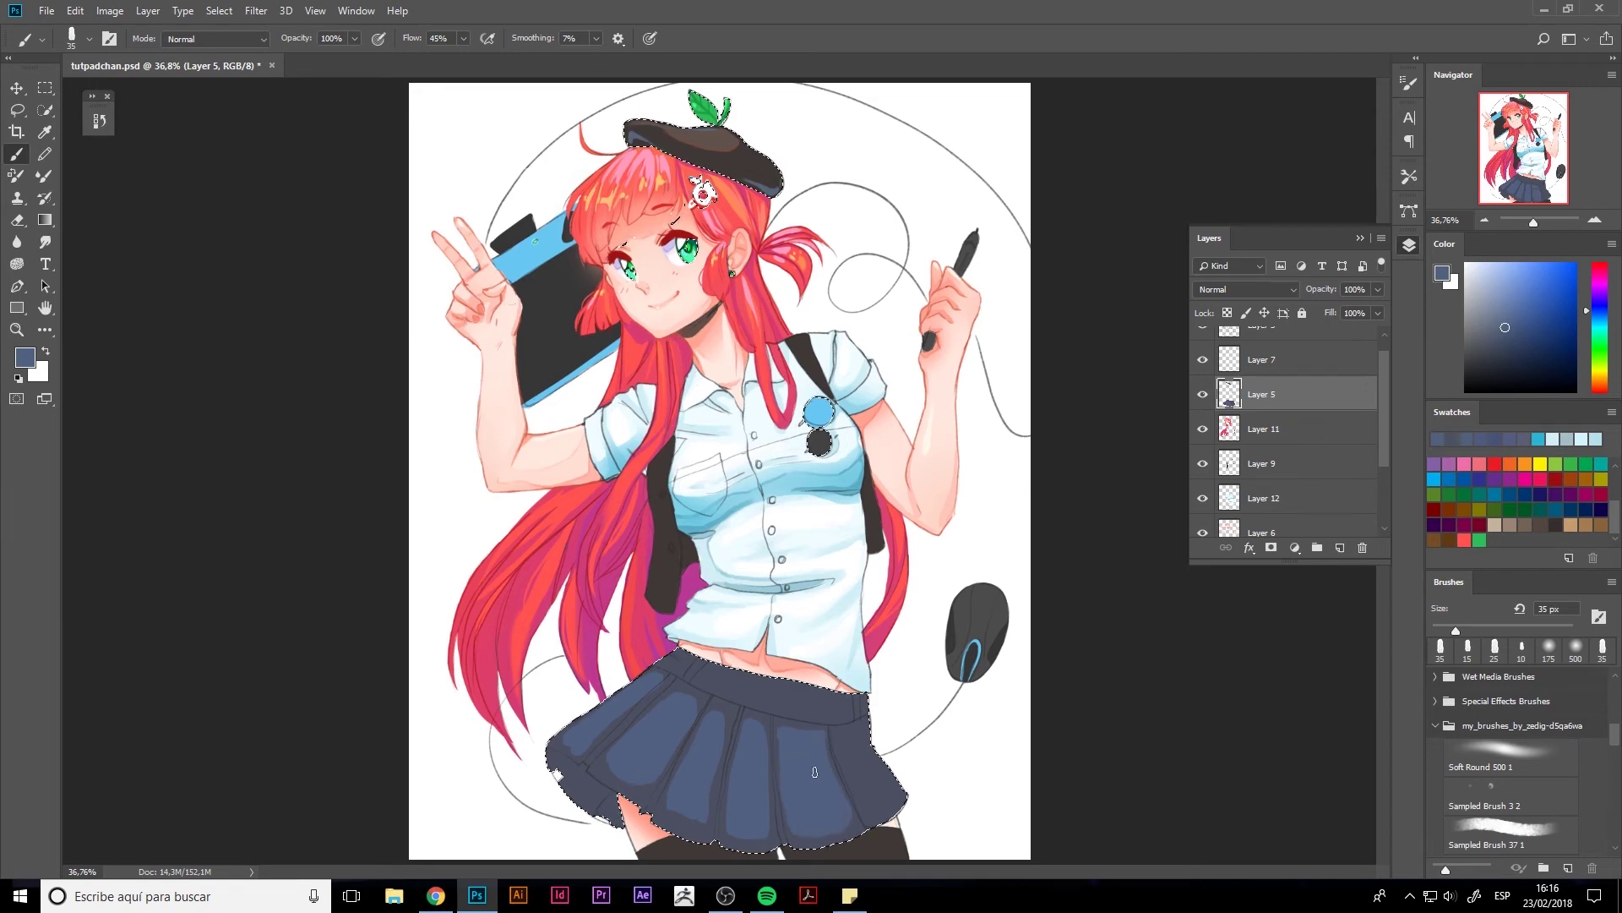
- Sample a darker blue and paint a dark shadow at the skirt's left edge
{"action": "key", "text": "period"}
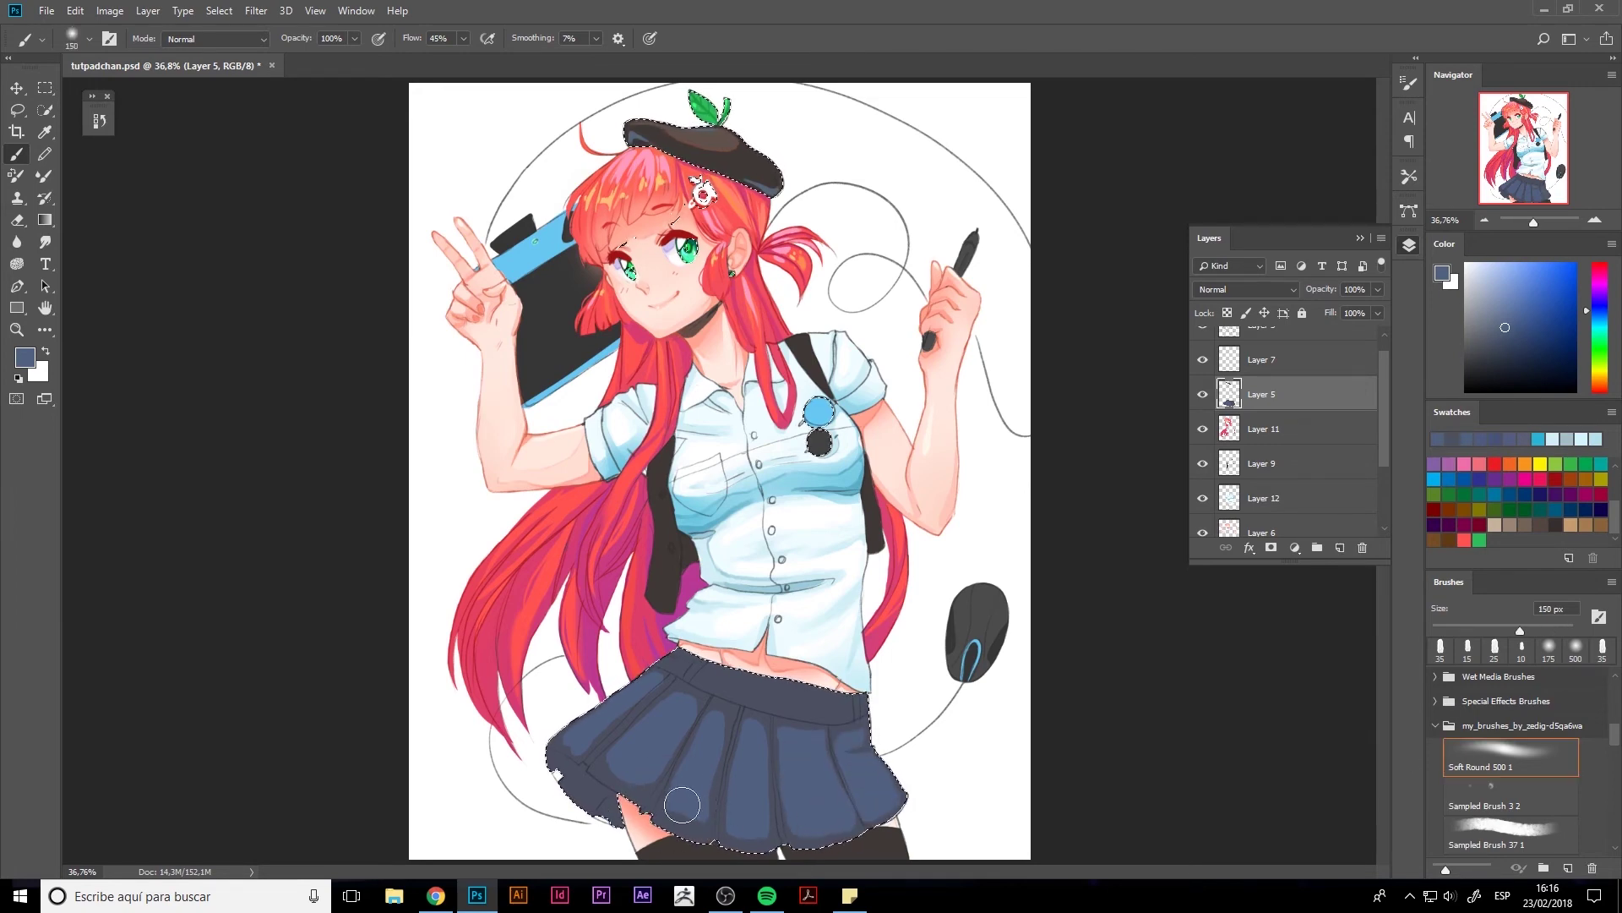
{"action": "left_click", "coordinate": [591, 781], "text": "alt"}
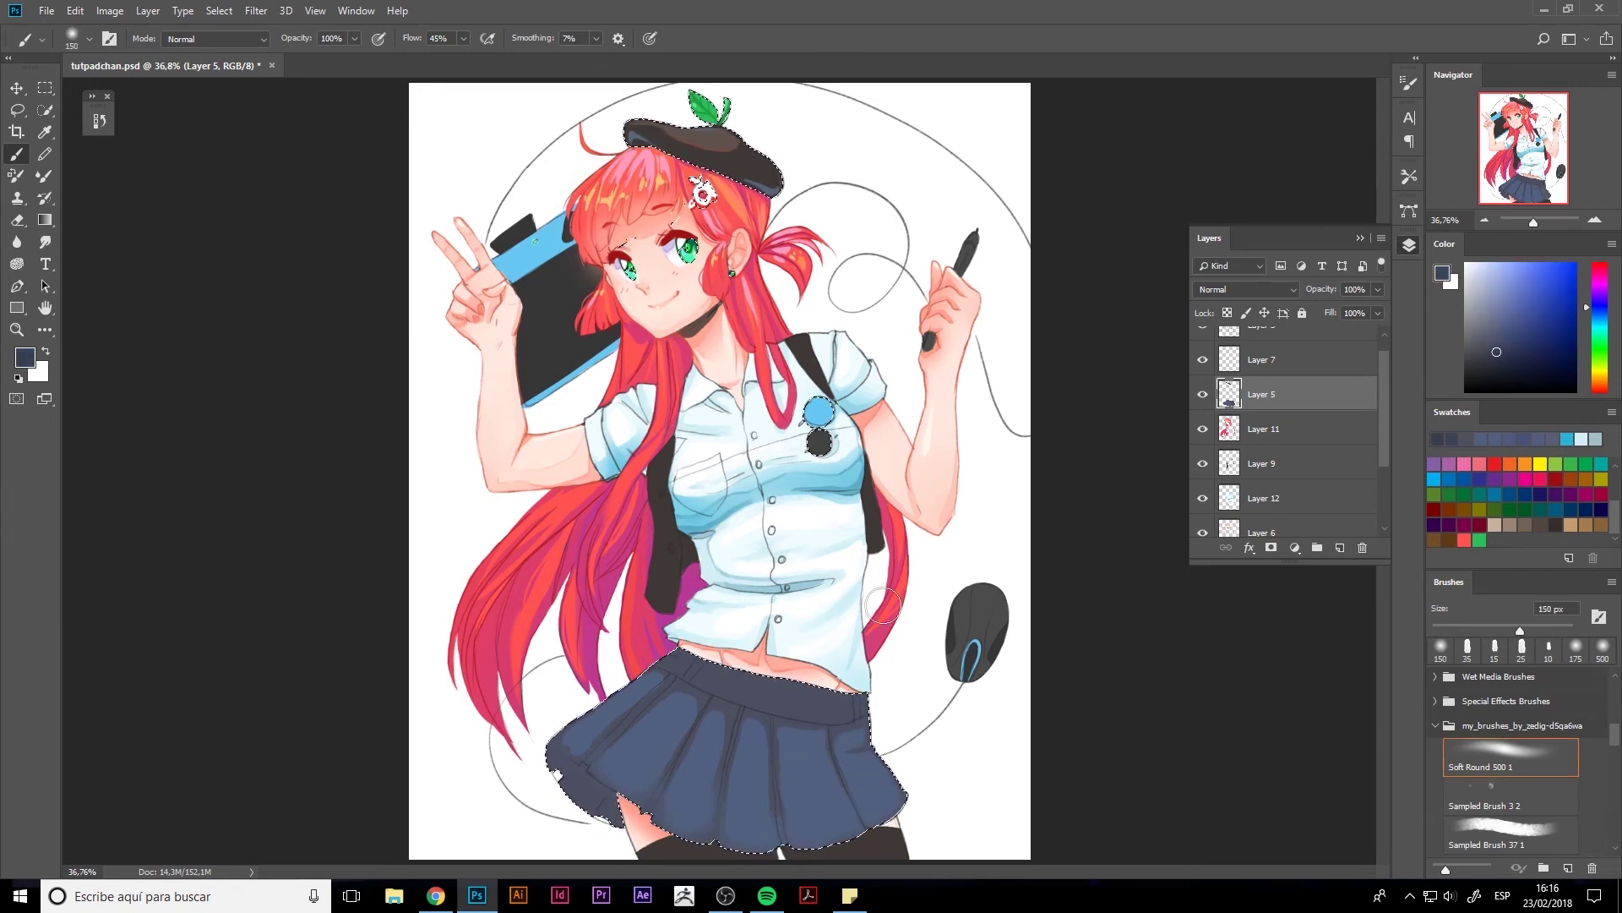
{"action": "key", "text": "comma"}
{"action": "mouse_move", "coordinate": [581, 770]}
{"action": "left_mouse_down"}
{"action": "mouse_move", "coordinate": [597, 788]}
{"action": "mouse_move", "coordinate": [578, 761]}
{"action": "left_mouse_up"}
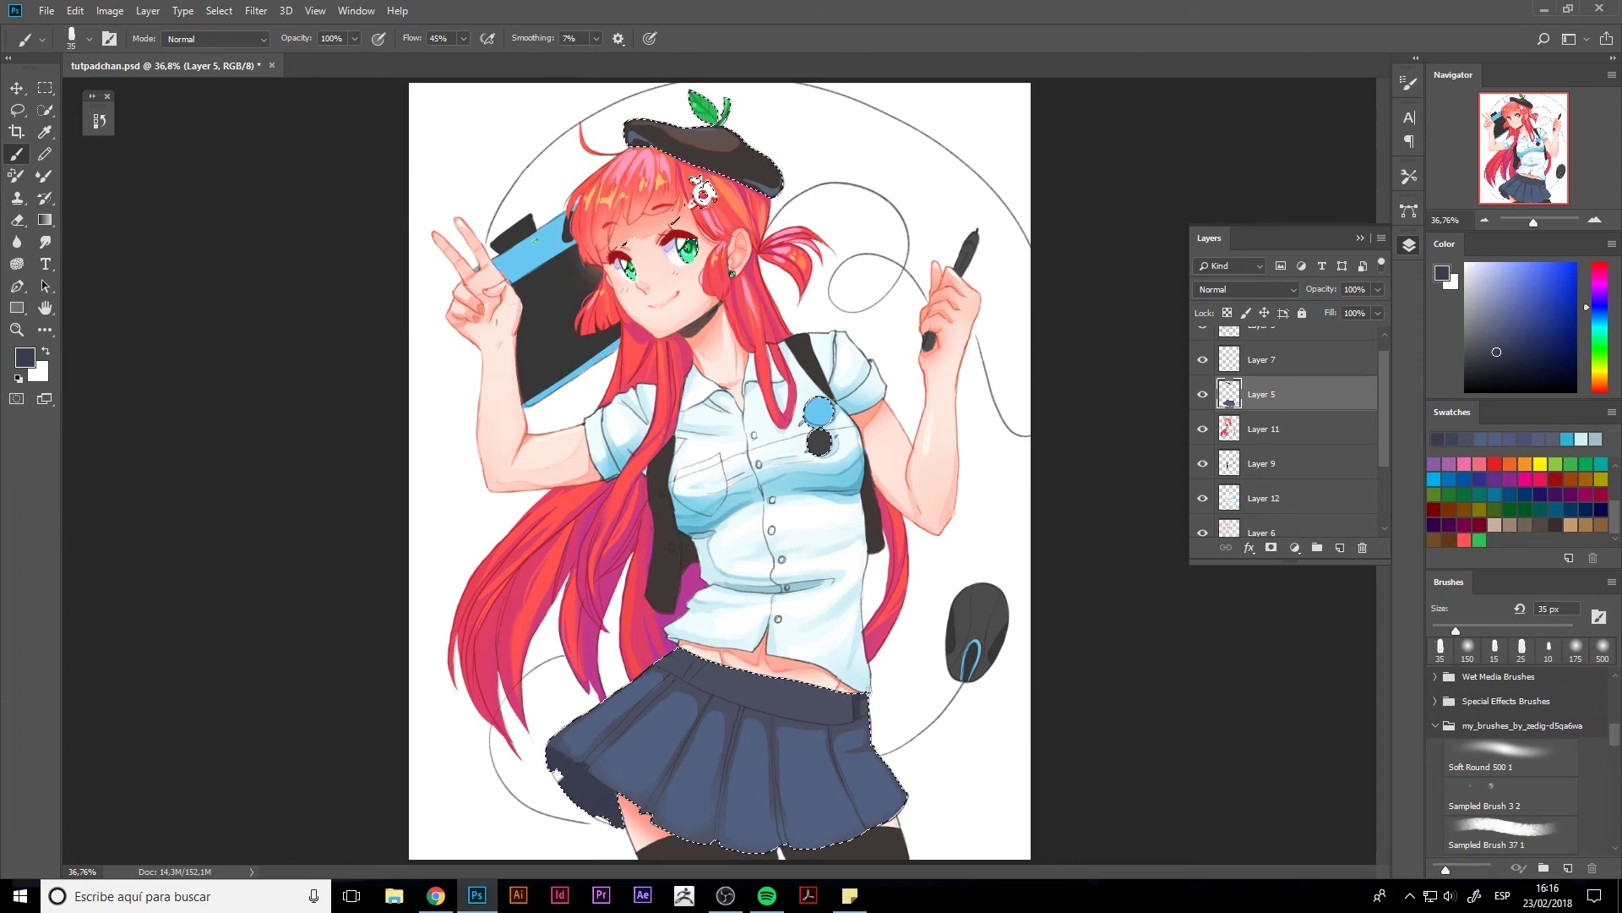
- Add light-blue skirt highlights with a 10–20 px brush, then add new Layer 13
{"action": "key", "text": "bracketleft"}
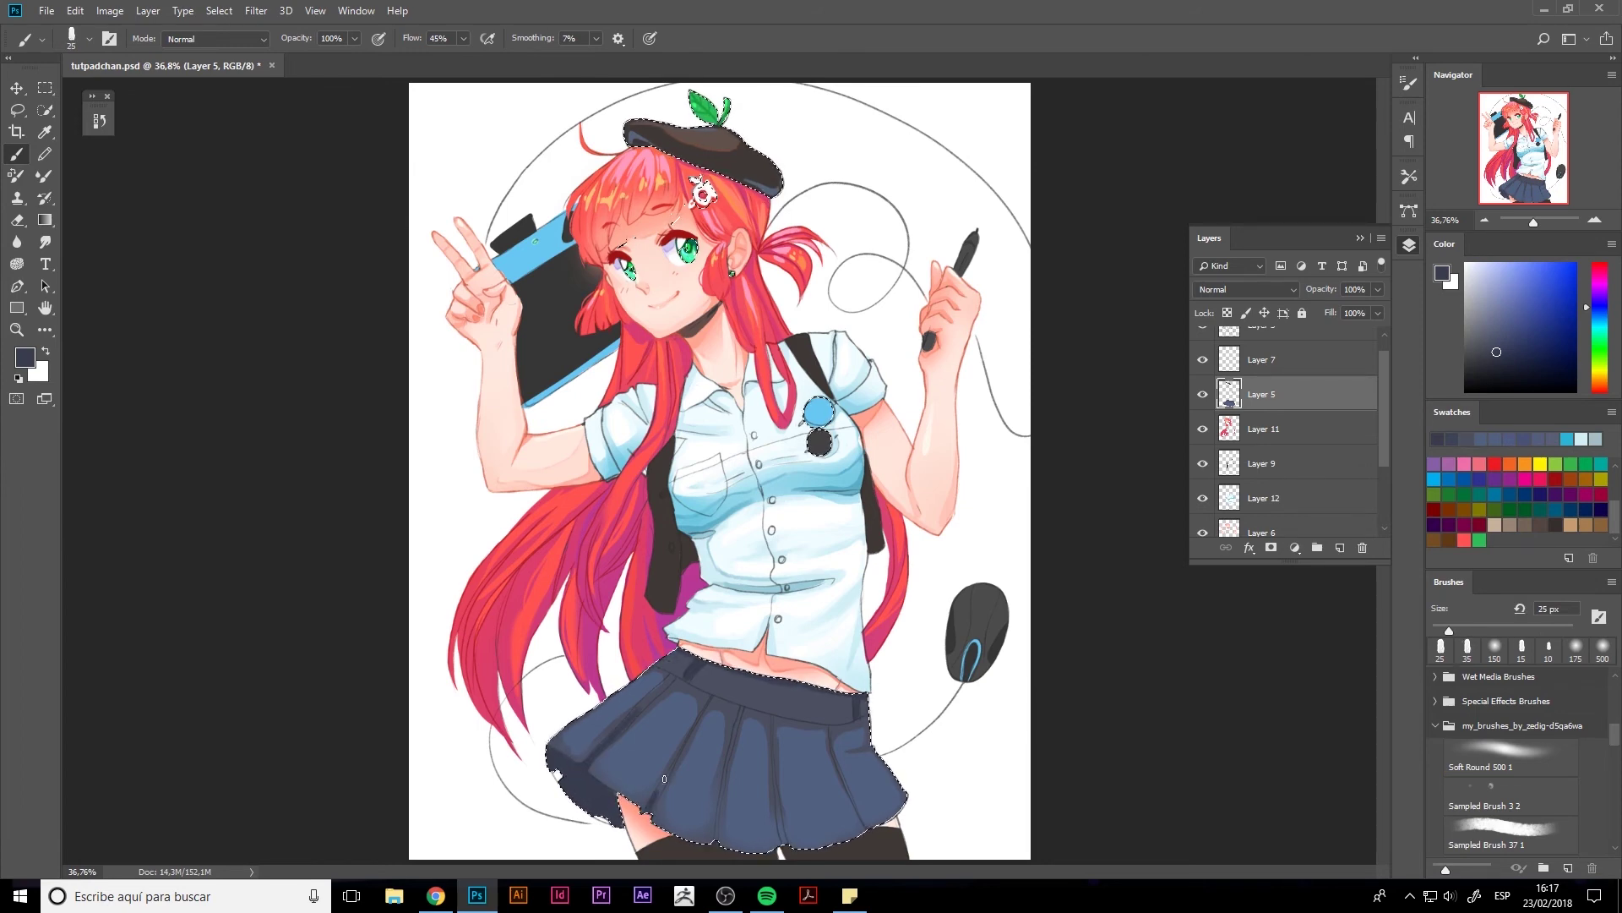
{"action": "left_click", "coordinate": [680, 772], "text": "alt"}
{"action": "key", "text": "bracketleft"}
{"action": "key", "text": "bracketleft"}
{"action": "left_click_drag", "start_coordinate": [655, 709], "coordinate": [673, 695]}
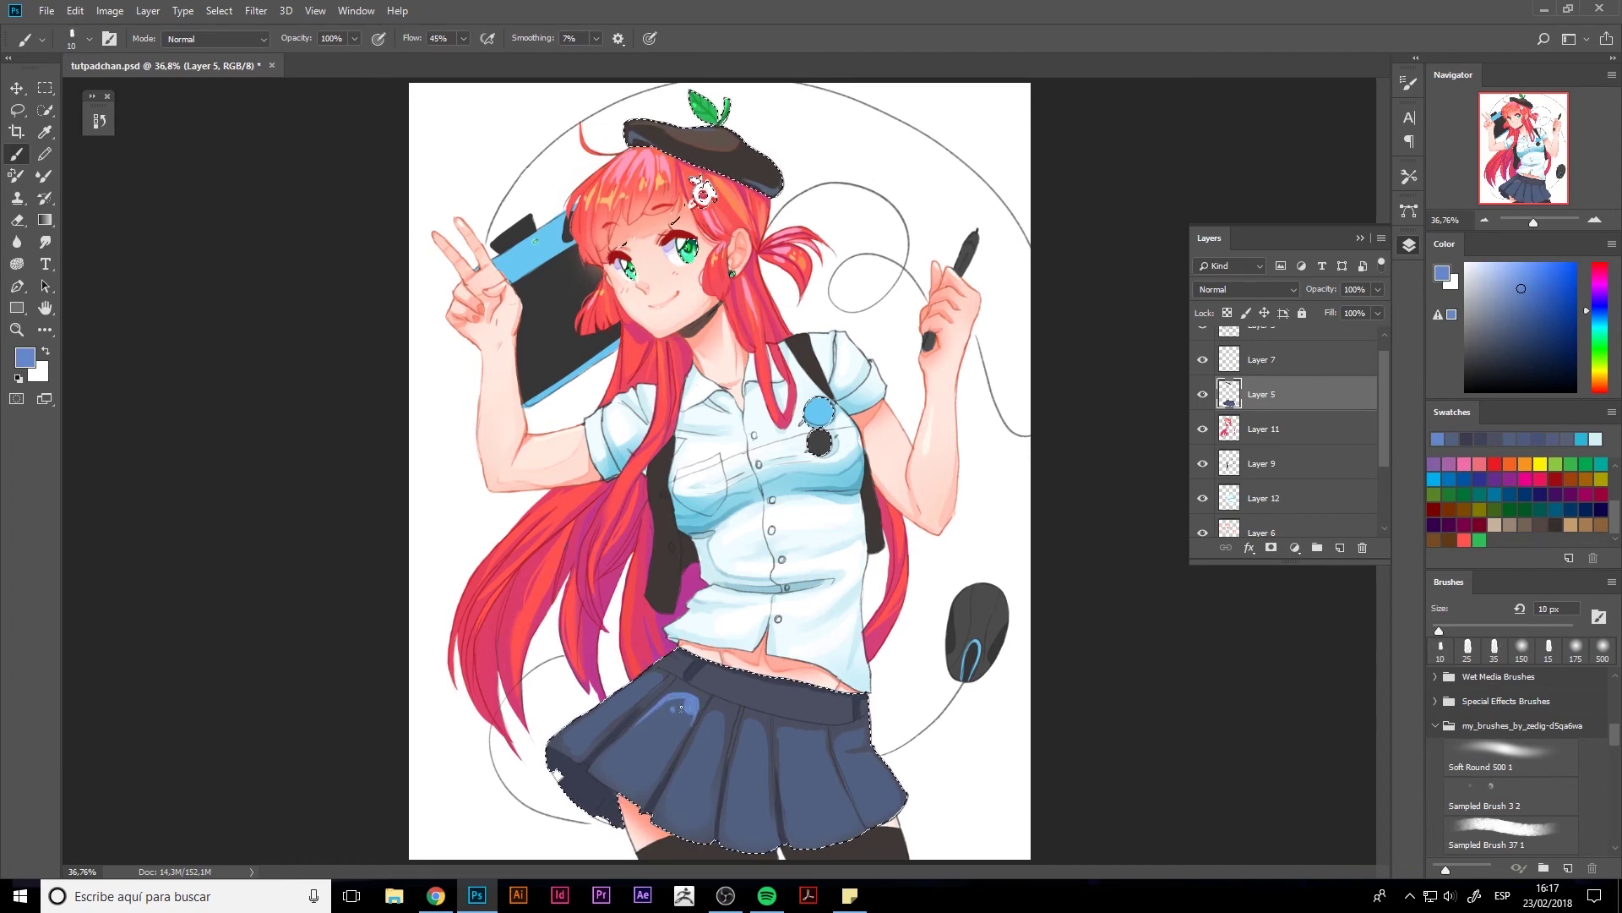
{"action": "key", "text": "bracketright"}
{"action": "left_click_drag", "start_coordinate": [713, 711], "coordinate": [719, 748]}
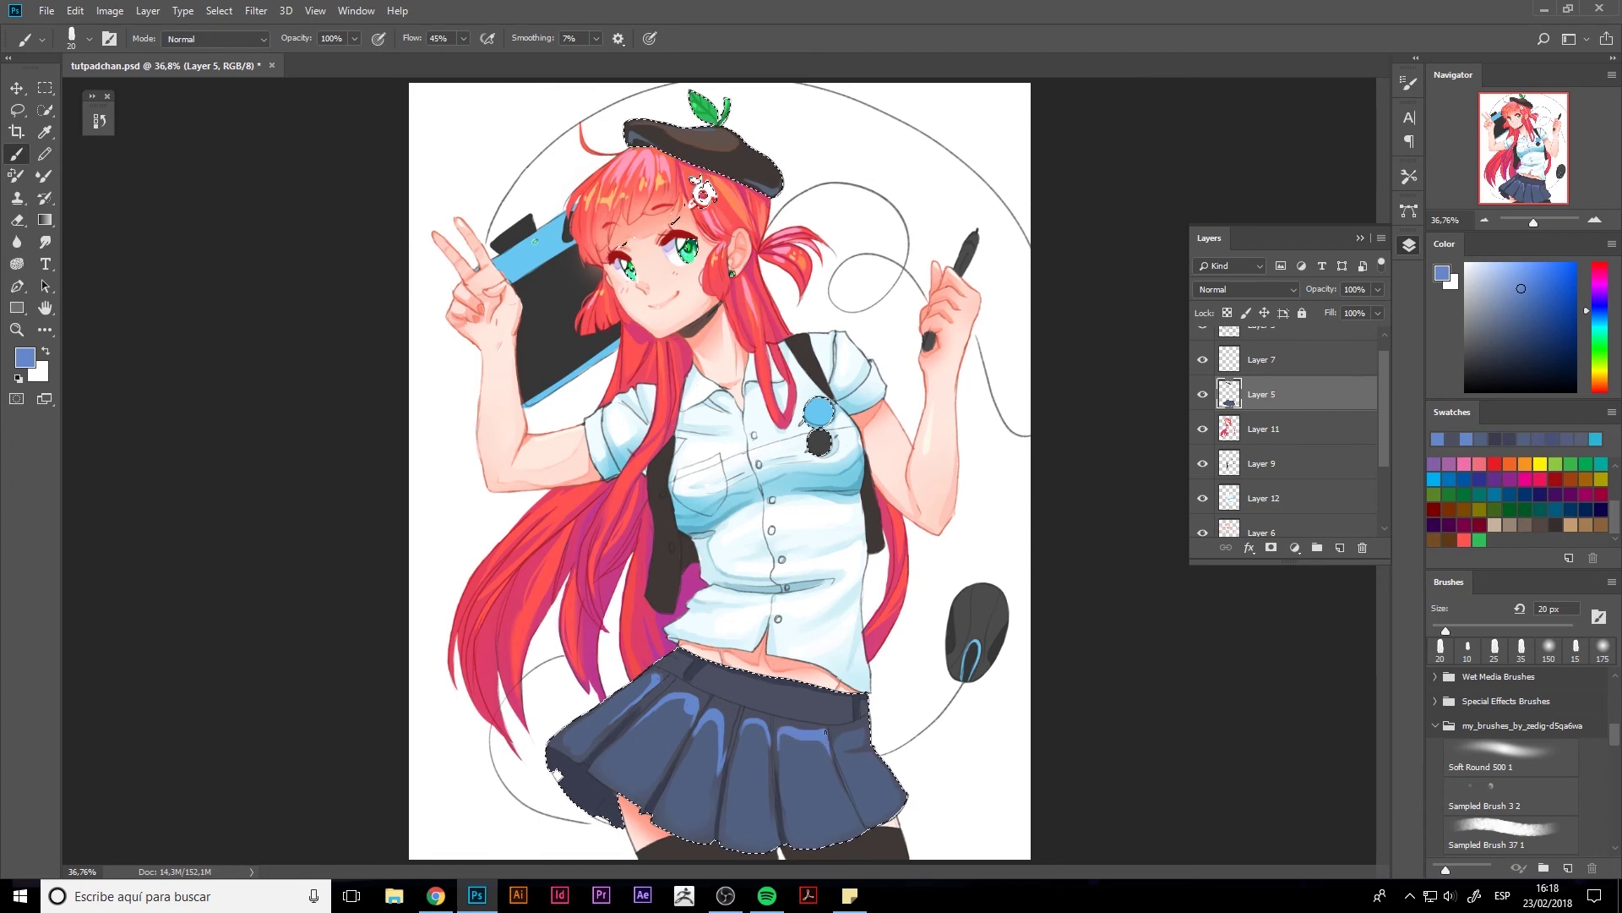
{"action": "left_click", "coordinate": [845, 749], "text": "alt"}
- Darken the skirt with a soft overlay stroke, merge it down, and deselect
{"action": "key", "text": "ctrl+shift+alt+n"}
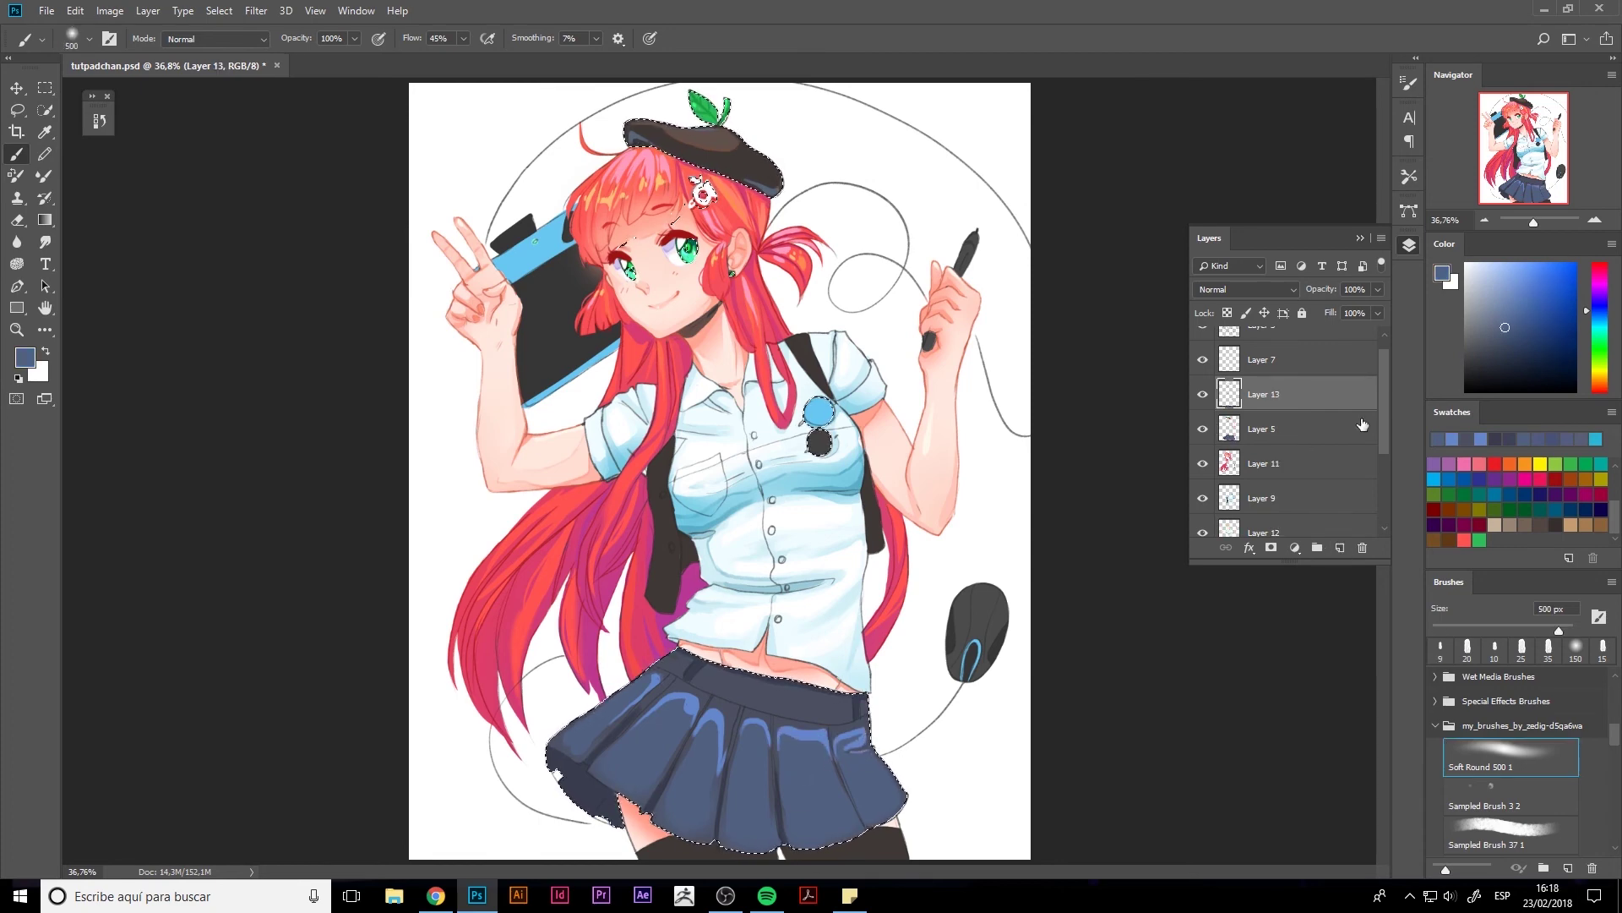
{"action": "key", "text": "shift+alt+o"}
{"action": "left_click_drag", "start_coordinate": [945, 777], "coordinate": [718, 760]}
{"action": "key", "text": "ctrl+d"}
{"action": "left_click", "coordinate": [1263, 429], "text": "shift"}
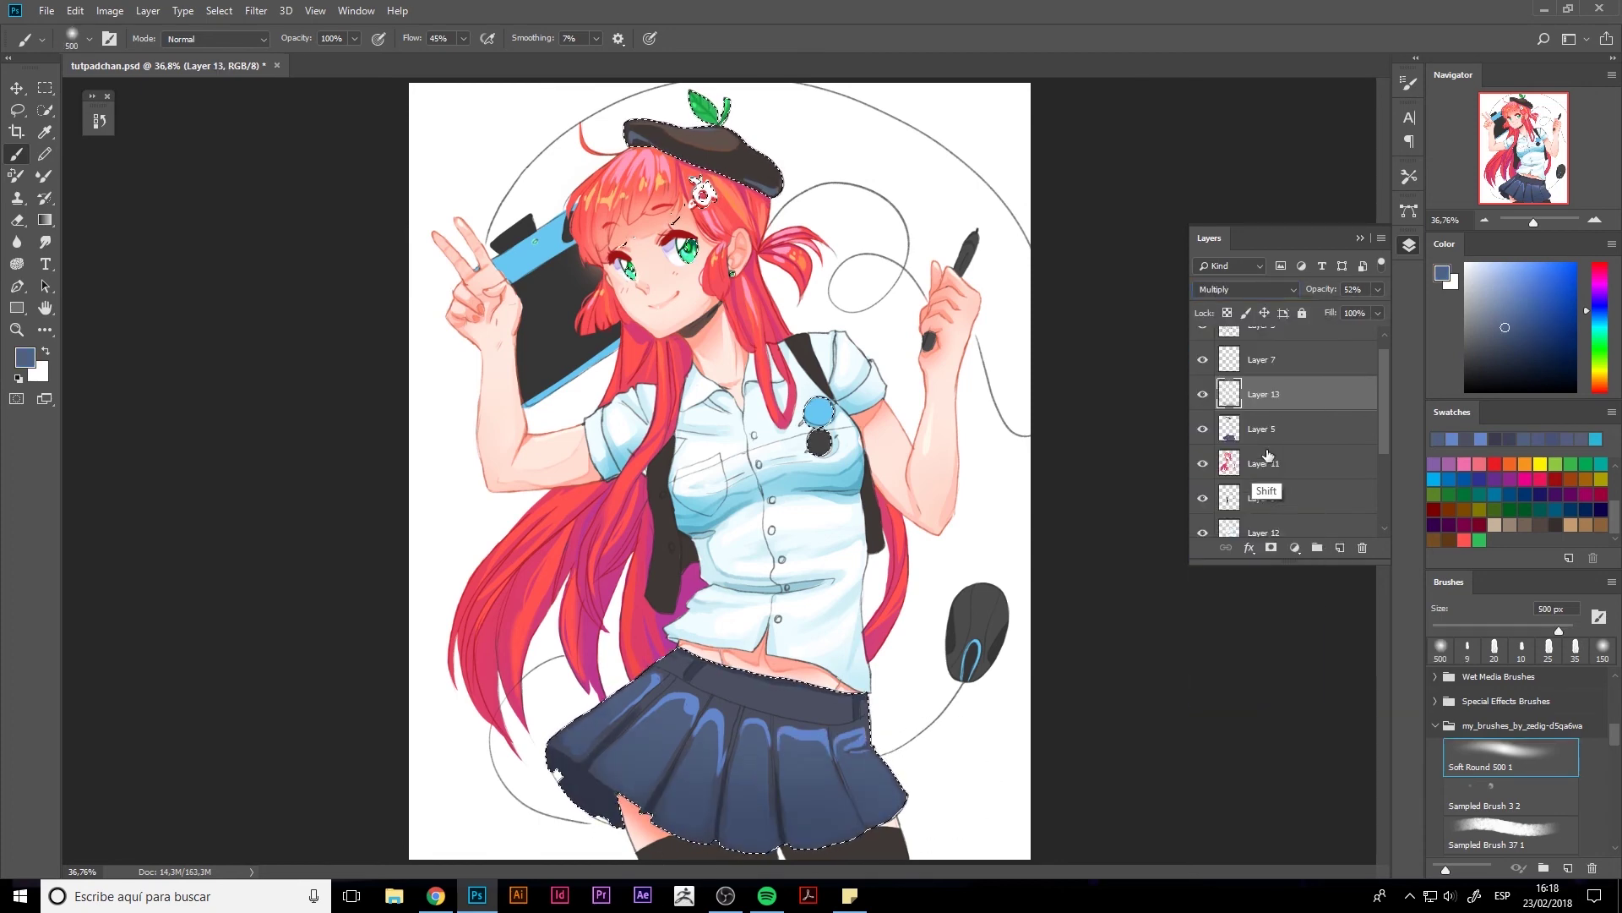
{"action": "key", "text": "ctrl+e"}
- Zoom to 100% and paint a white ring with a face inside the blue pin
{"action": "key", "text": "ctrl+1"}
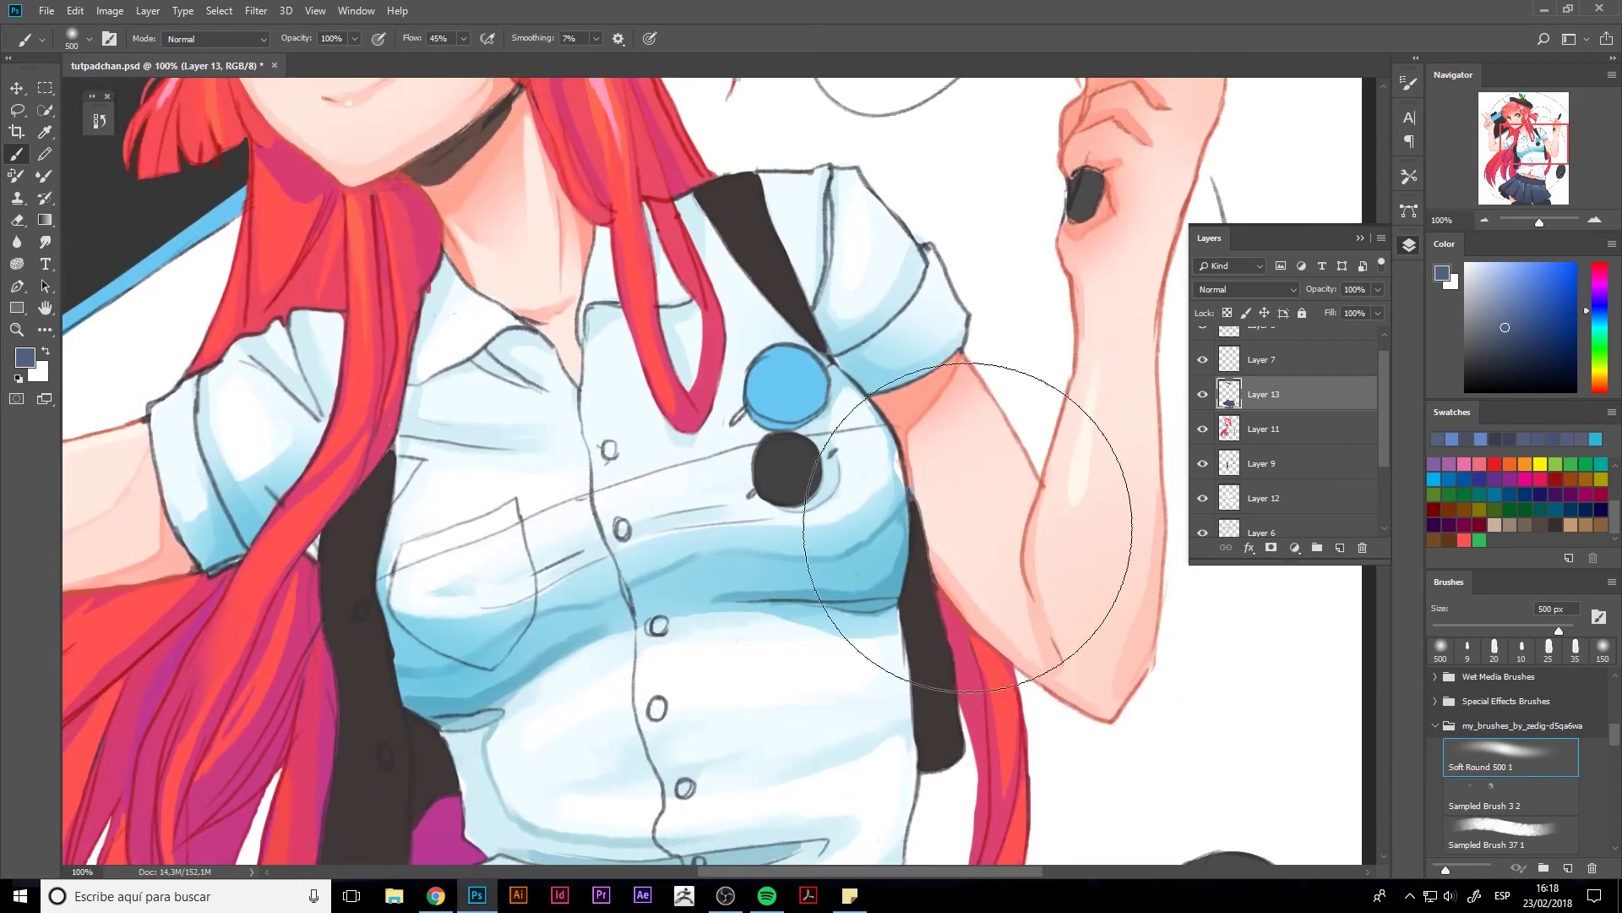
{"action": "left_click", "coordinate": [1200, 579], "text": "alt"}
{"action": "key", "text": "bracketleft"}
{"action": "left_click_drag", "start_coordinate": [784, 374], "coordinate": [796, 391]}
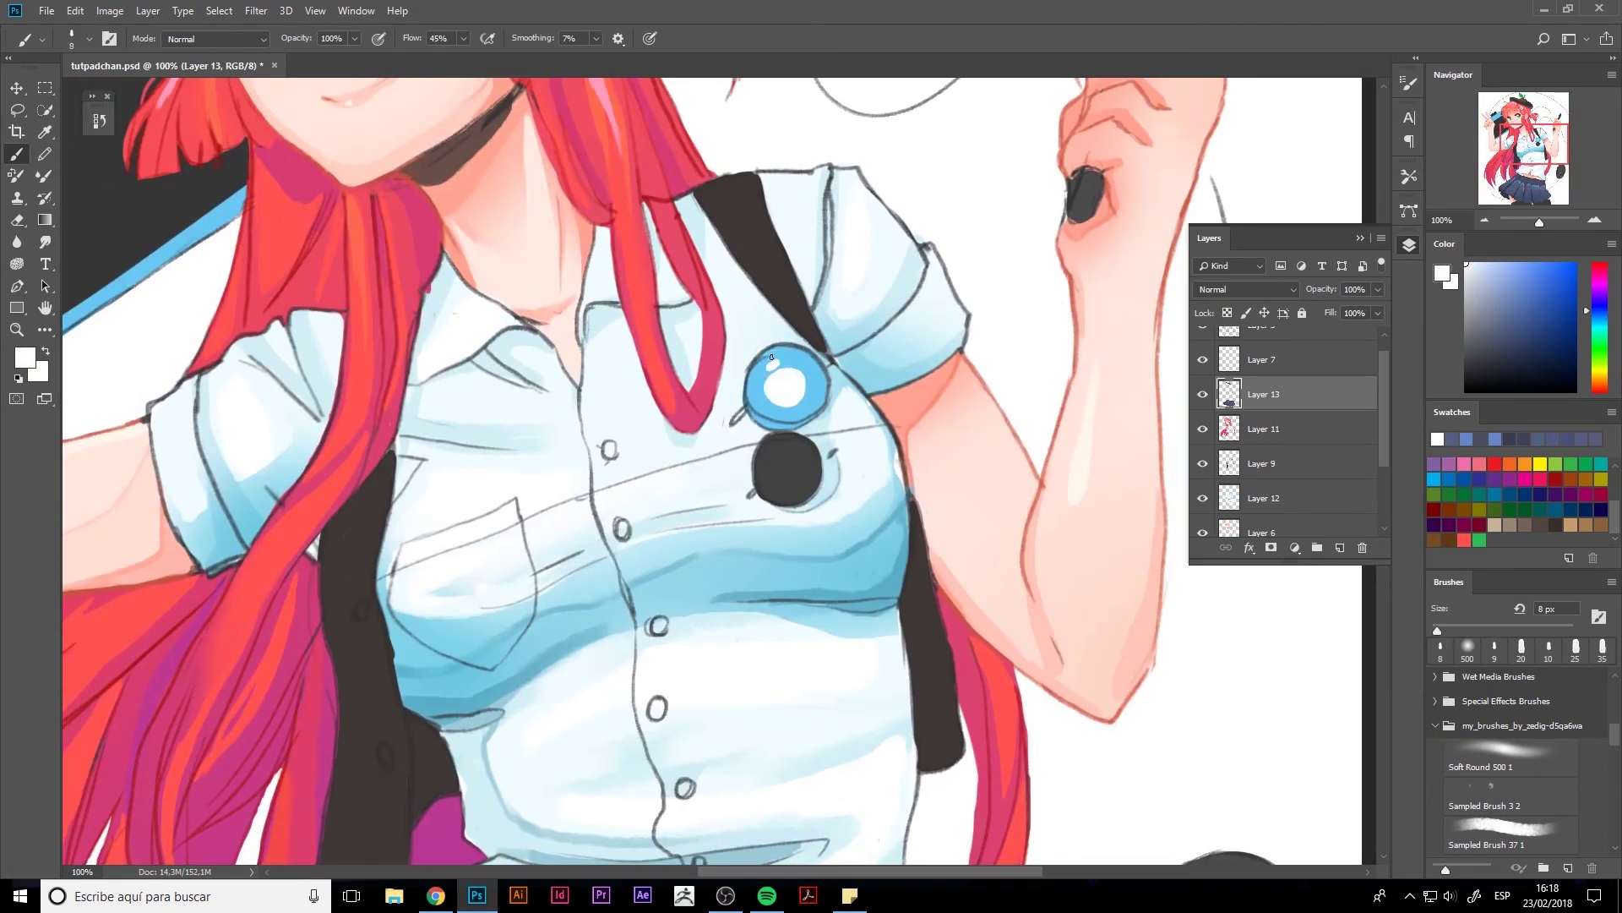
{"action": "left_click", "coordinate": [753, 390], "text": "alt"}
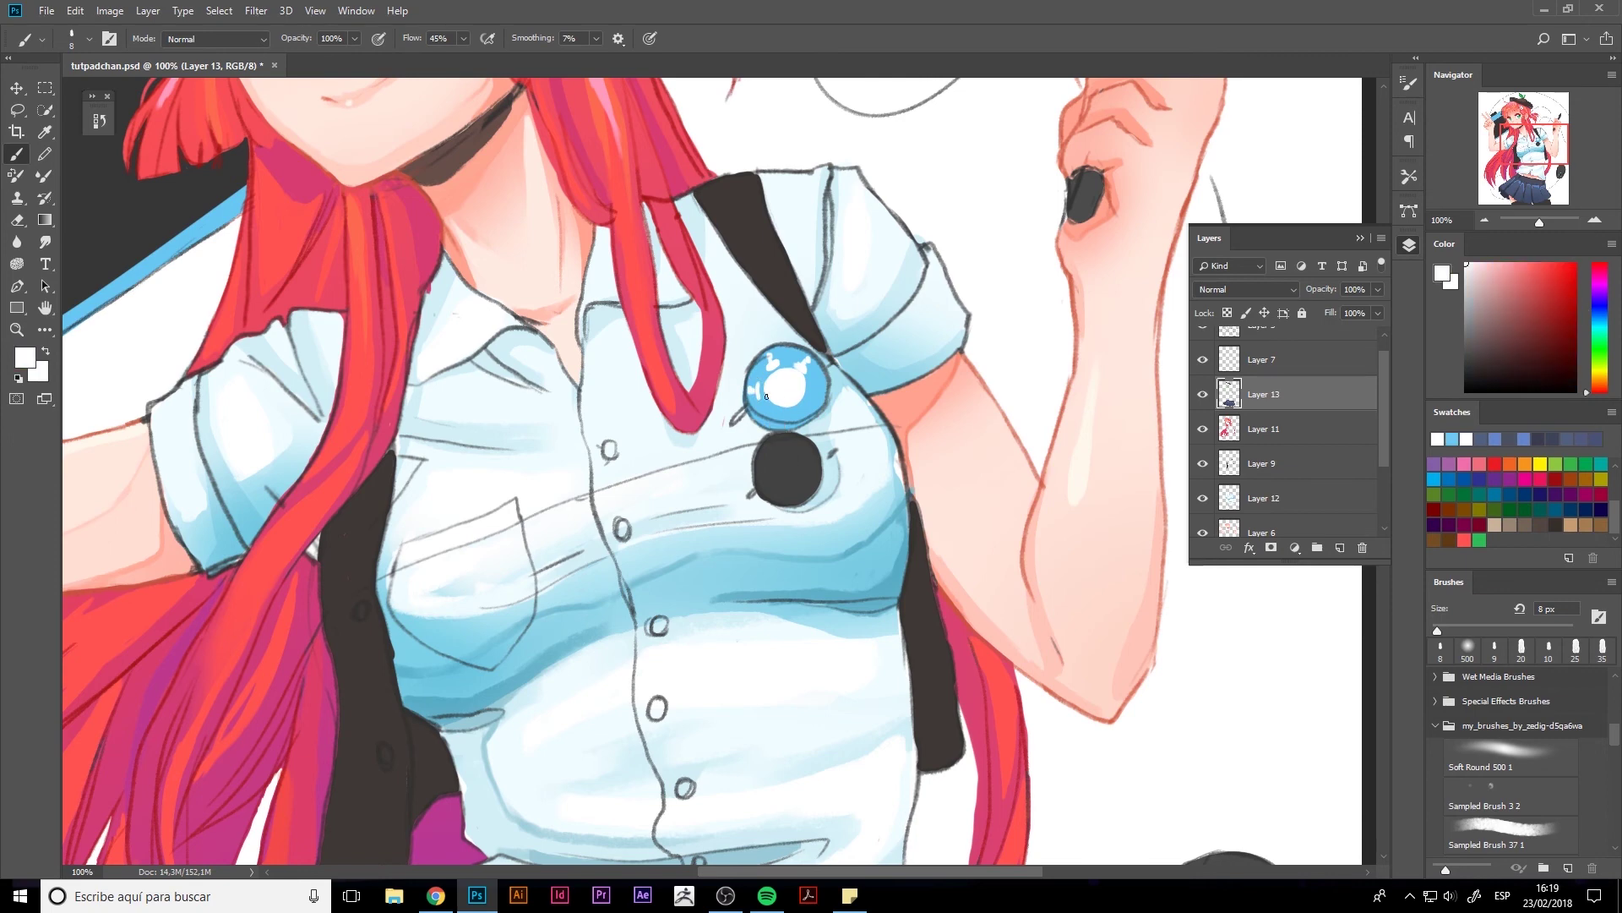
{"action": "key", "text": "bracketleft"}
{"action": "key", "text": "bracketleft"}
{"action": "key", "text": "bracketleft"}
{"action": "left_click_drag", "start_coordinate": [792, 379], "coordinate": [792, 368]}
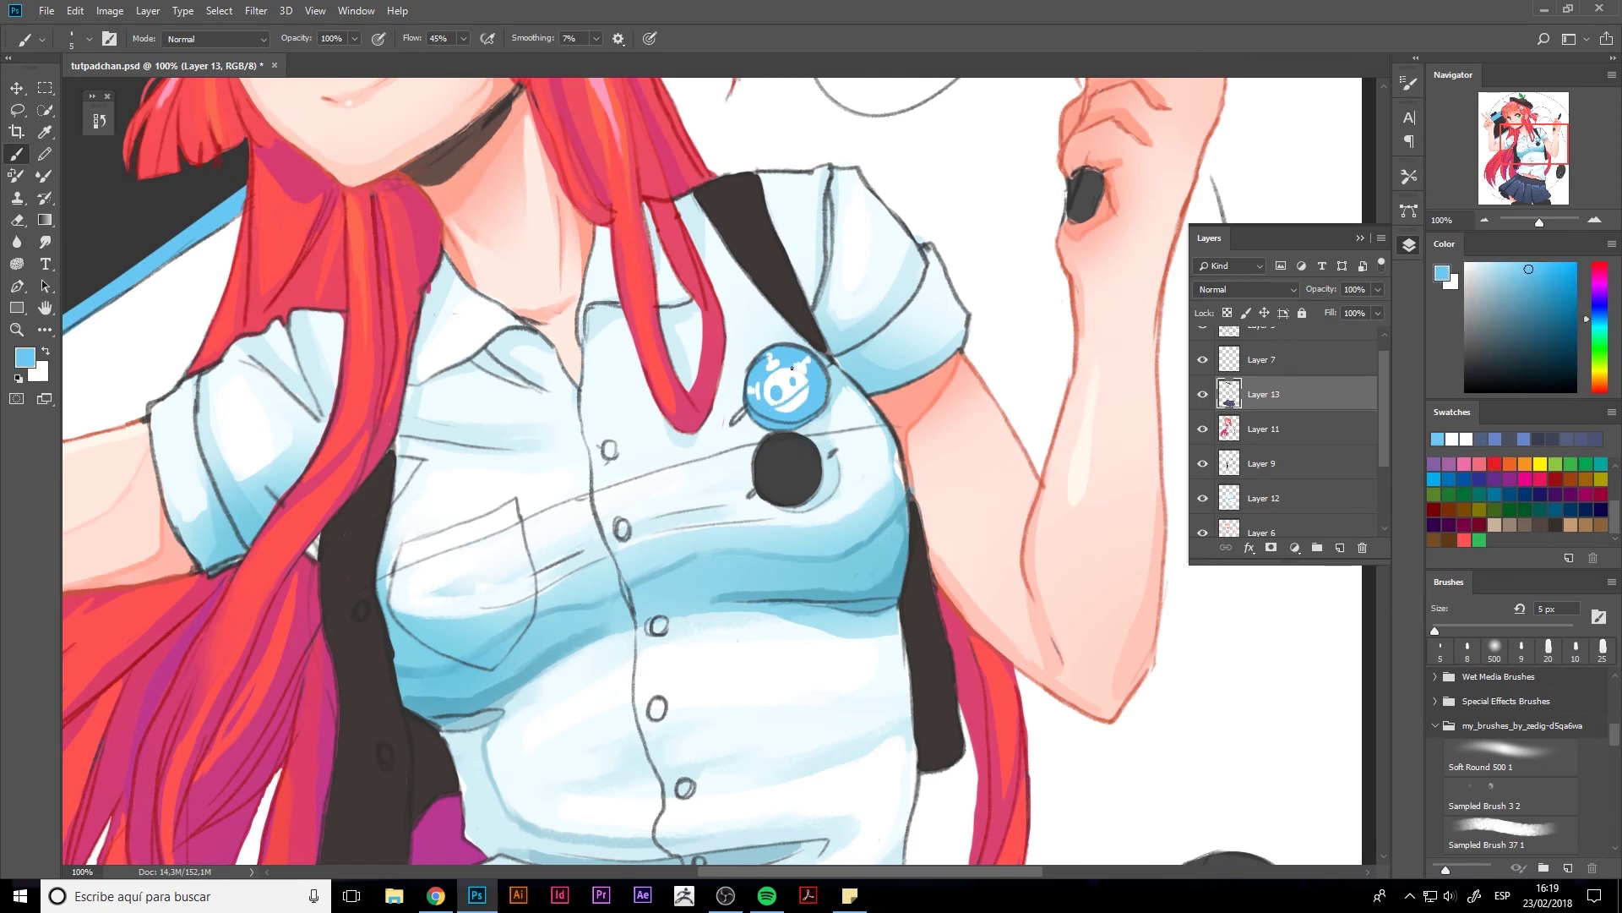
- Lock Layer 3, shade the black pin's lower edge, and pick white and lime green for its mark
{"action": "key", "text": "alt+bracketright"}
{"action": "key", "text": "alt+bracketright"}
{"action": "key", "text": "e"}
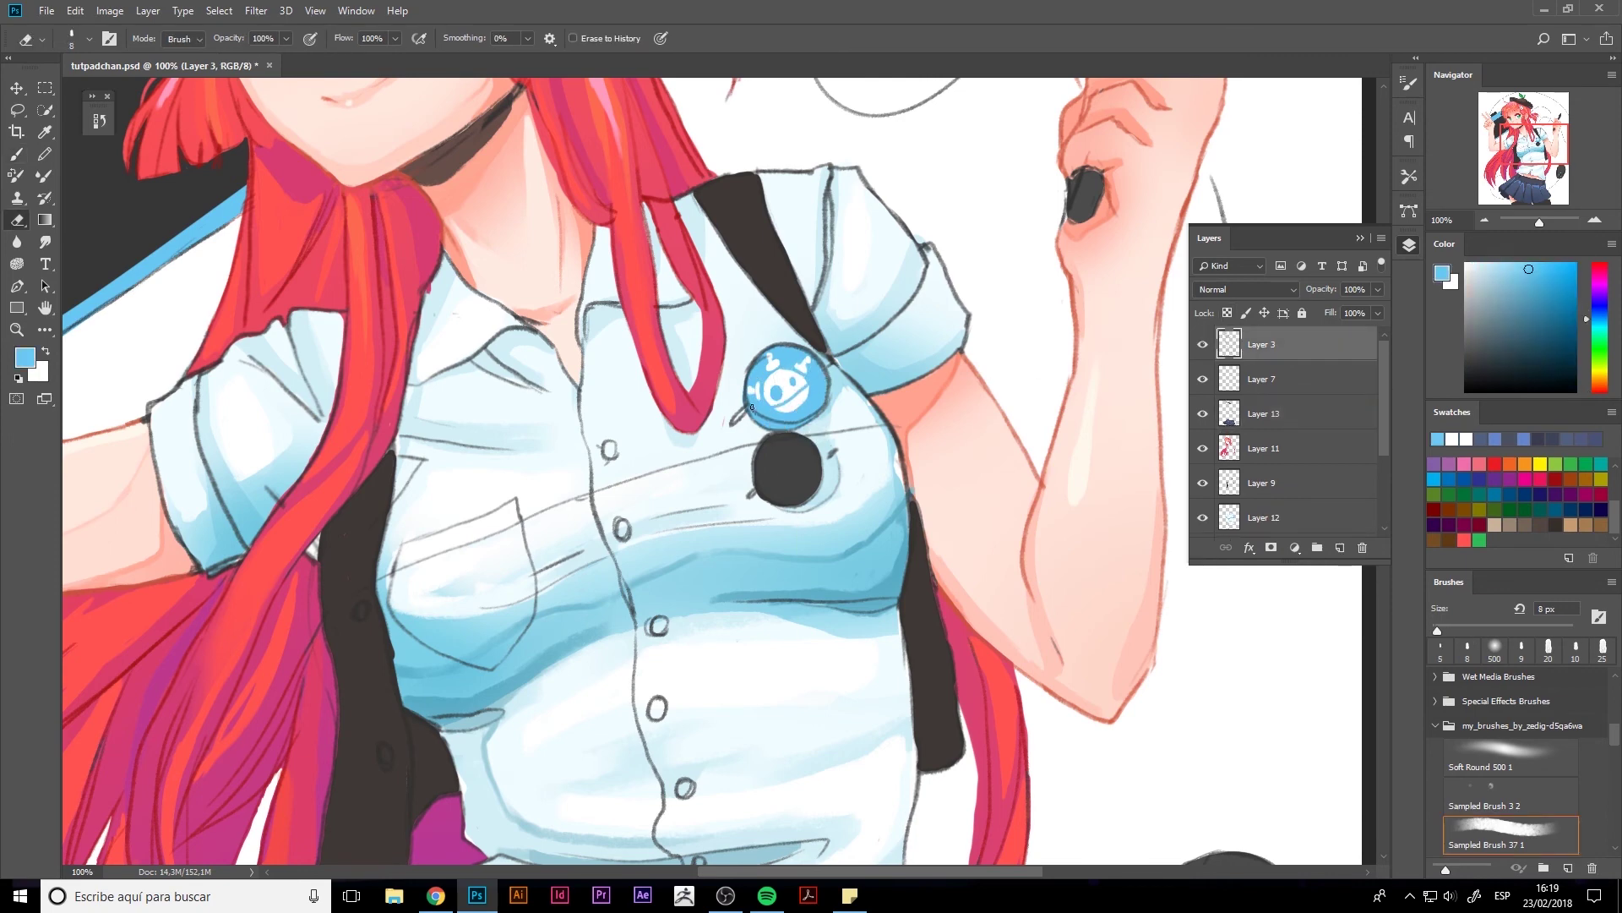
{"action": "key", "text": "alt+bracketleft"}
{"action": "key", "text": "alt+bracketleft"}
{"action": "key", "text": "b"}
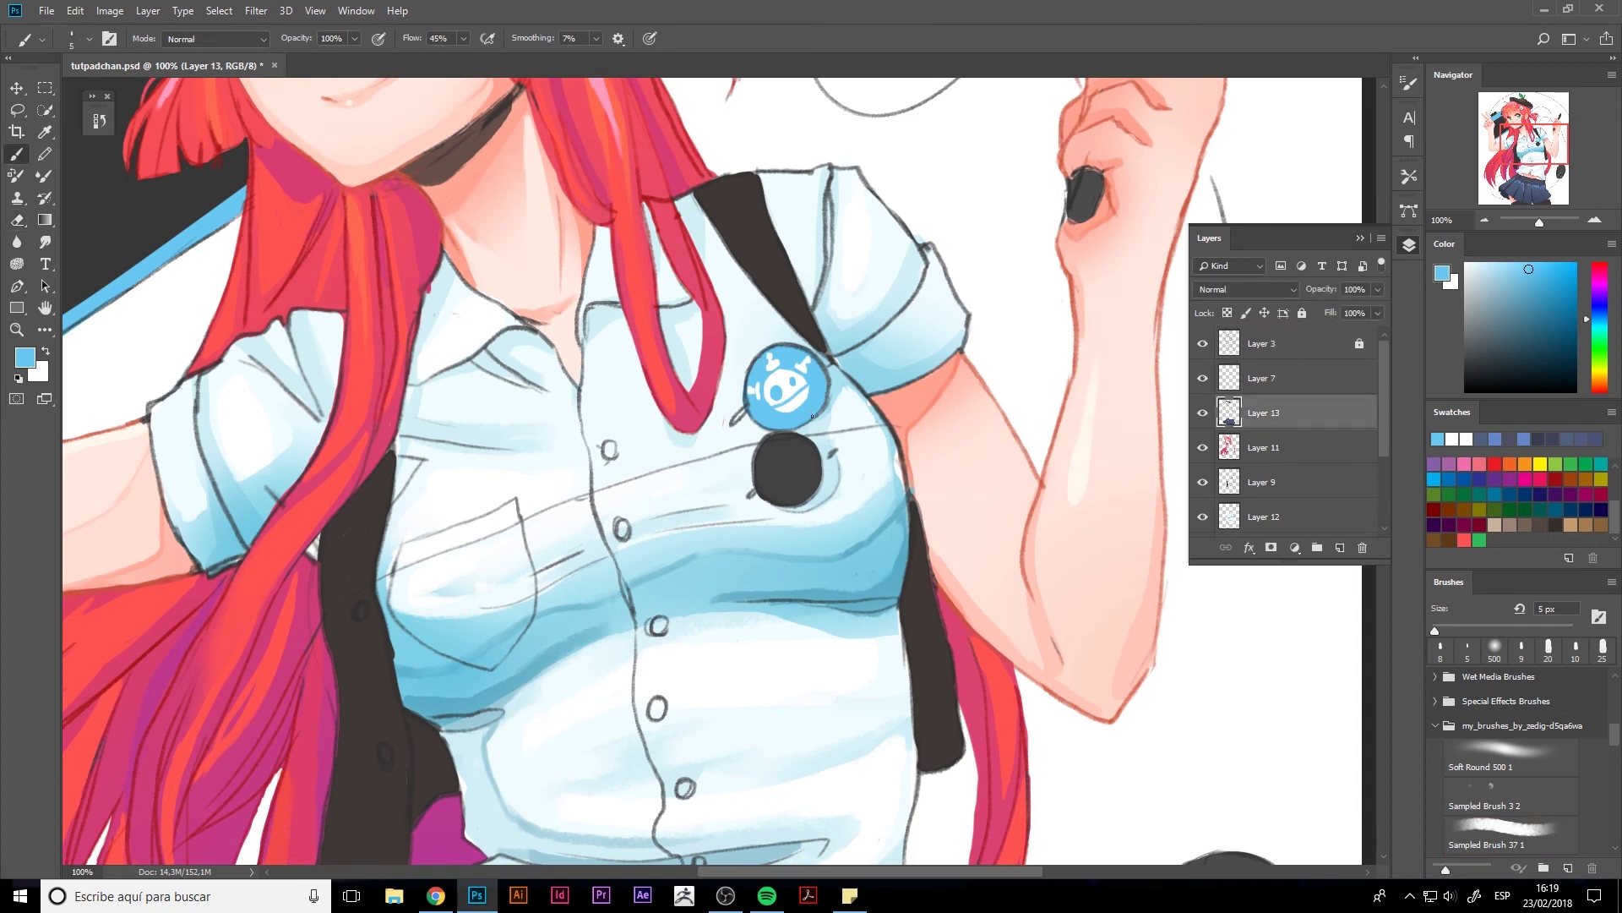
{"action": "key", "text": "bracketright"}
{"action": "key", "text": "bracketright"}
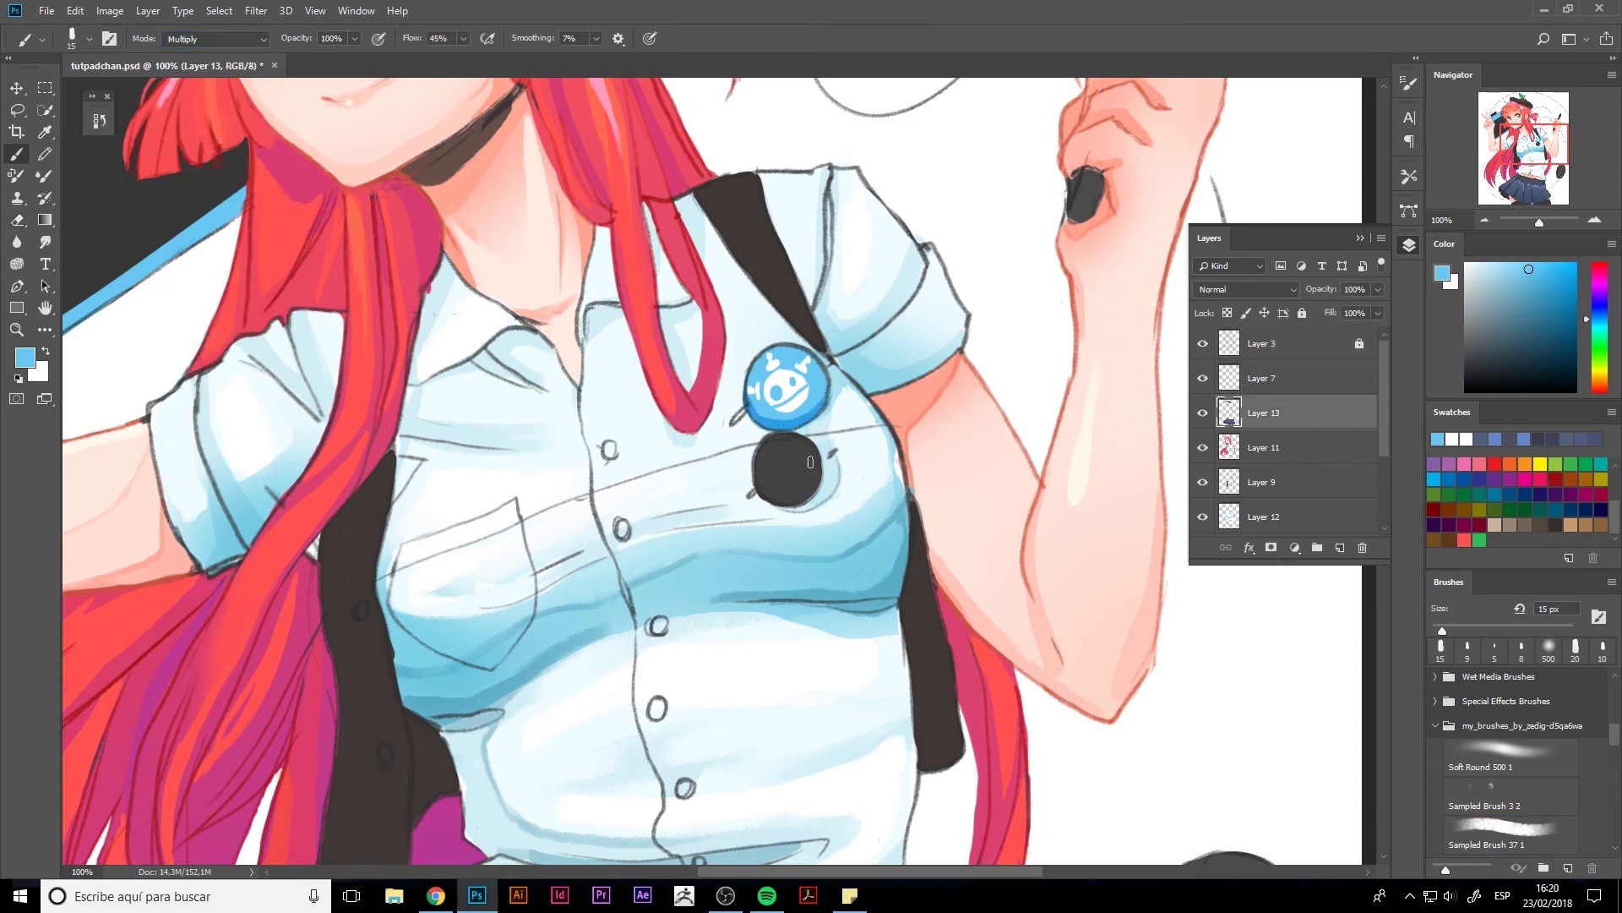
{"action": "left_click_drag", "start_coordinate": [759, 489], "coordinate": [815, 491]}
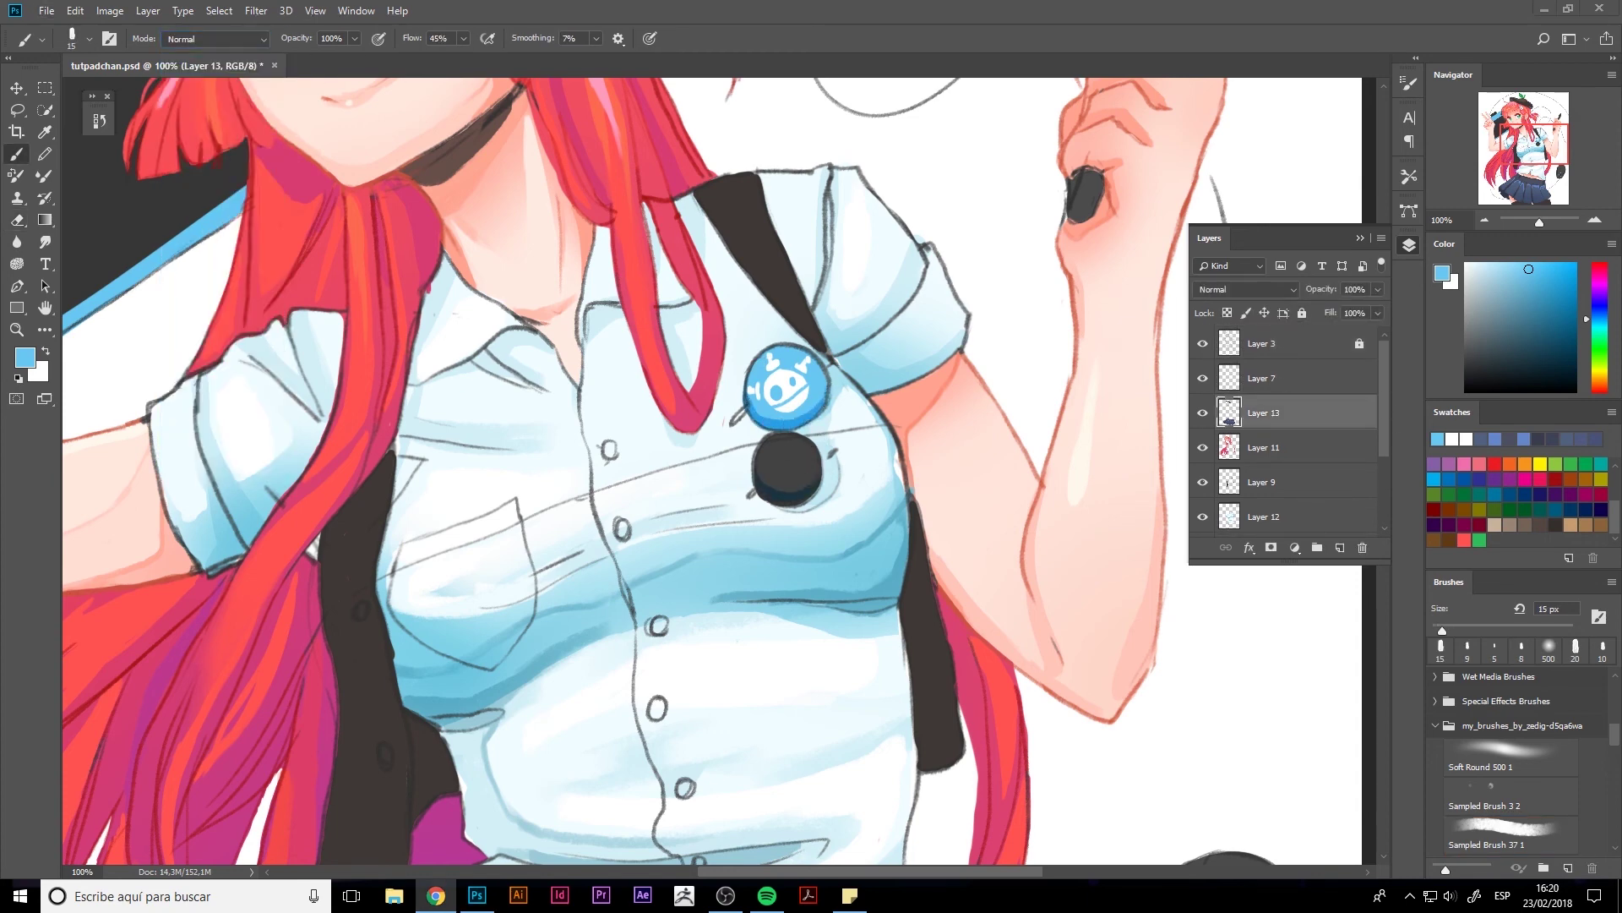
{"action": "left_click", "coordinate": [794, 395], "text": "alt"}
{"action": "key", "text": "bracketleft"}
{"action": "key", "text": "bracketleft"}
{"action": "key", "text": "bracketleft"}
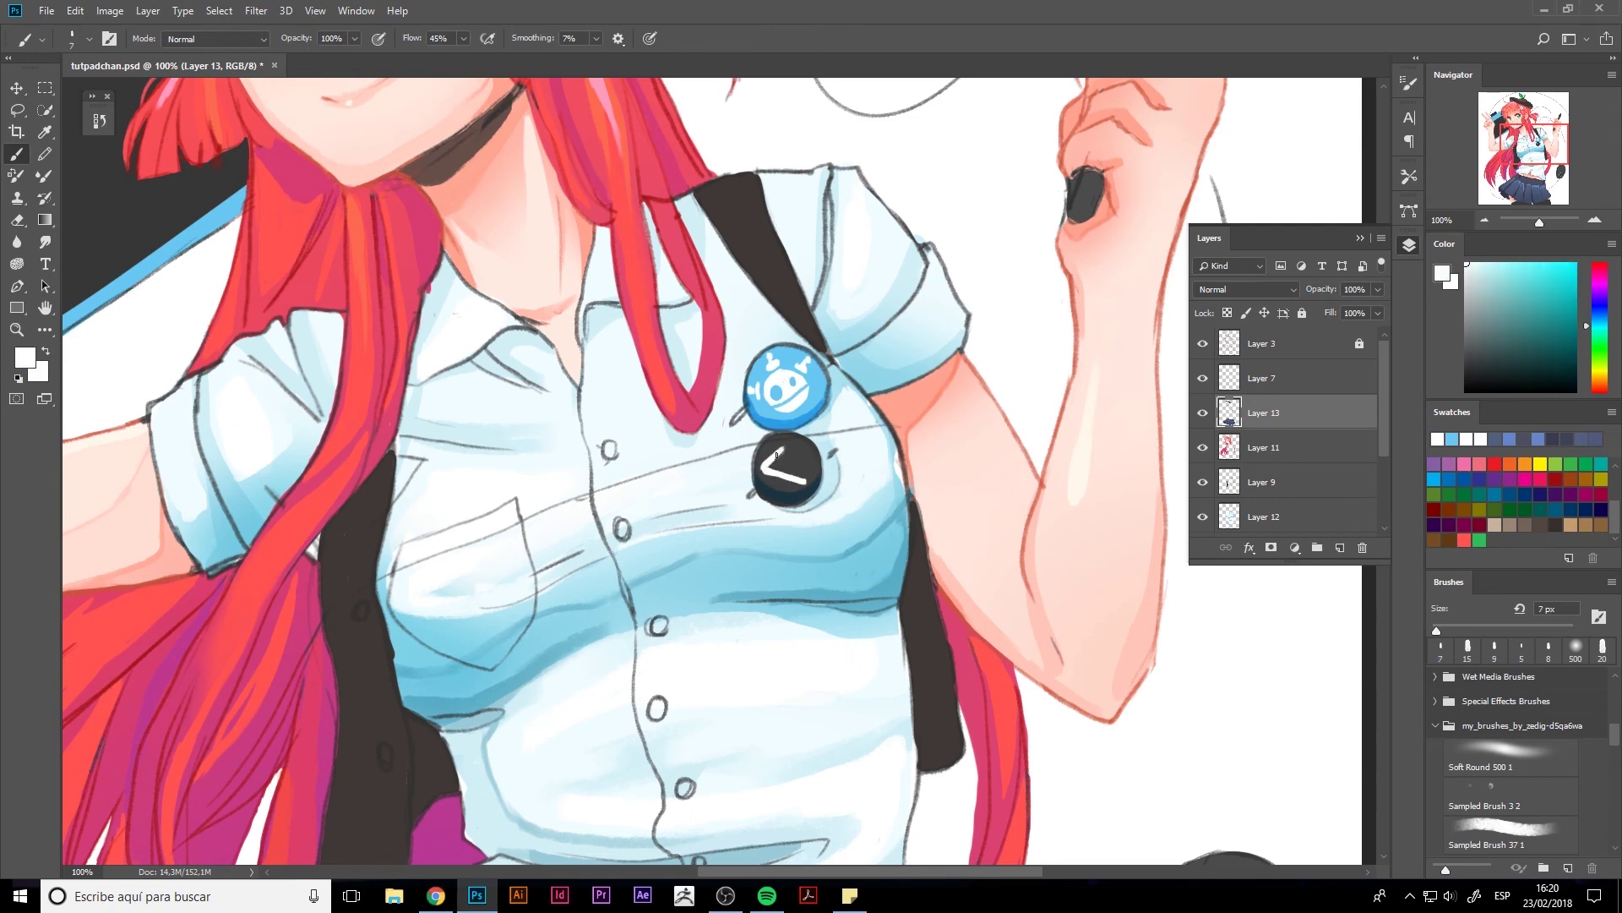
{"action": "left_click", "coordinate": [1555, 463]}
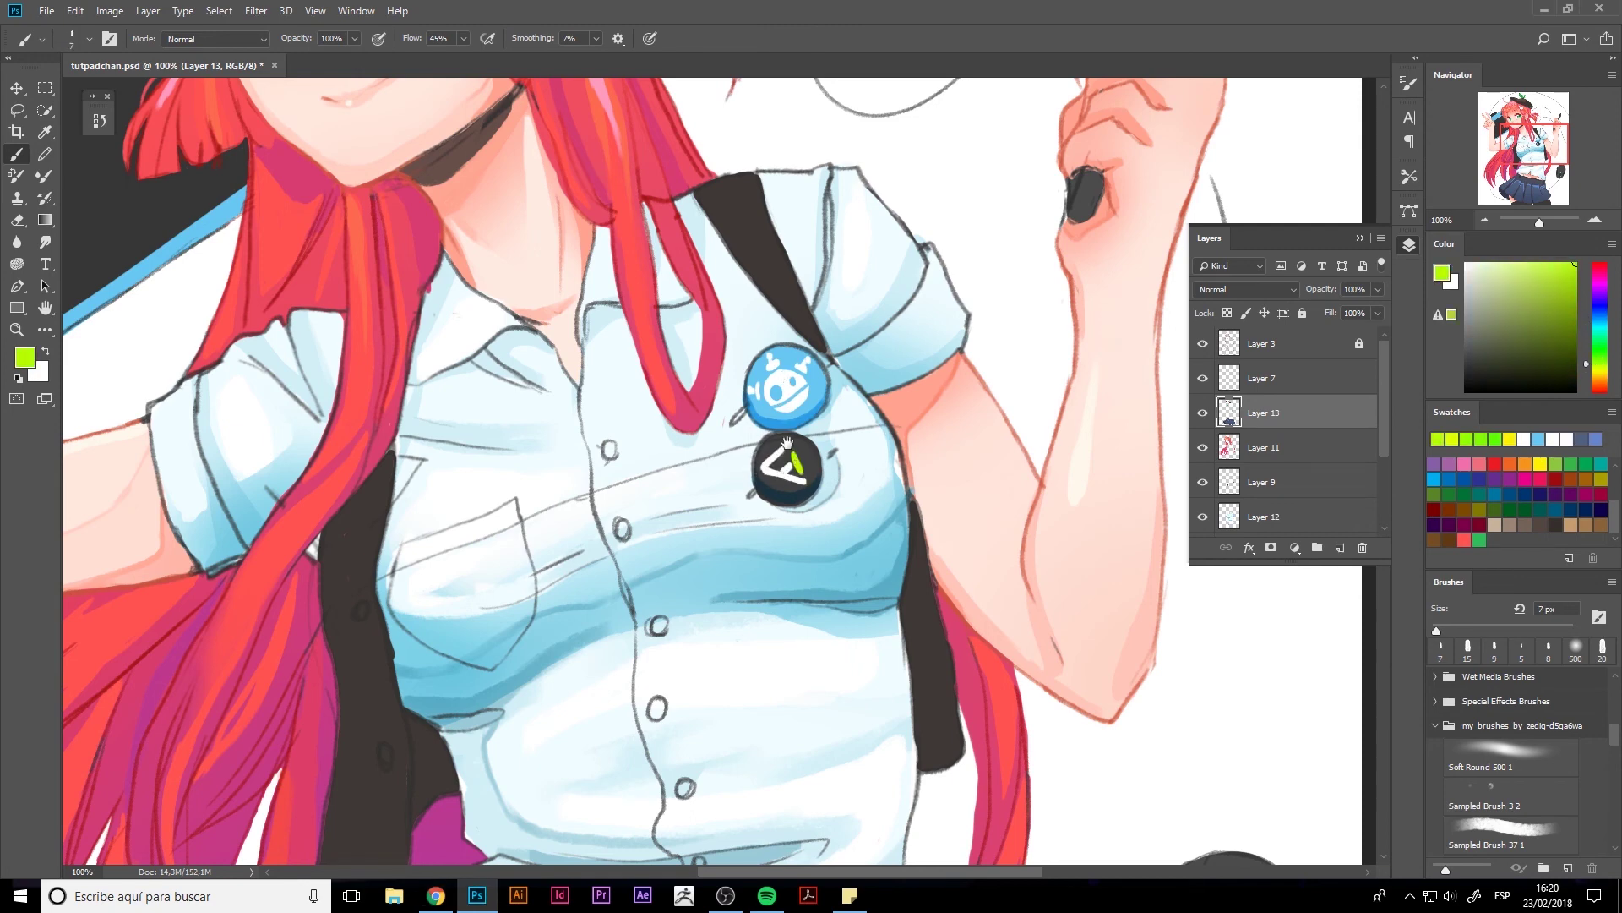